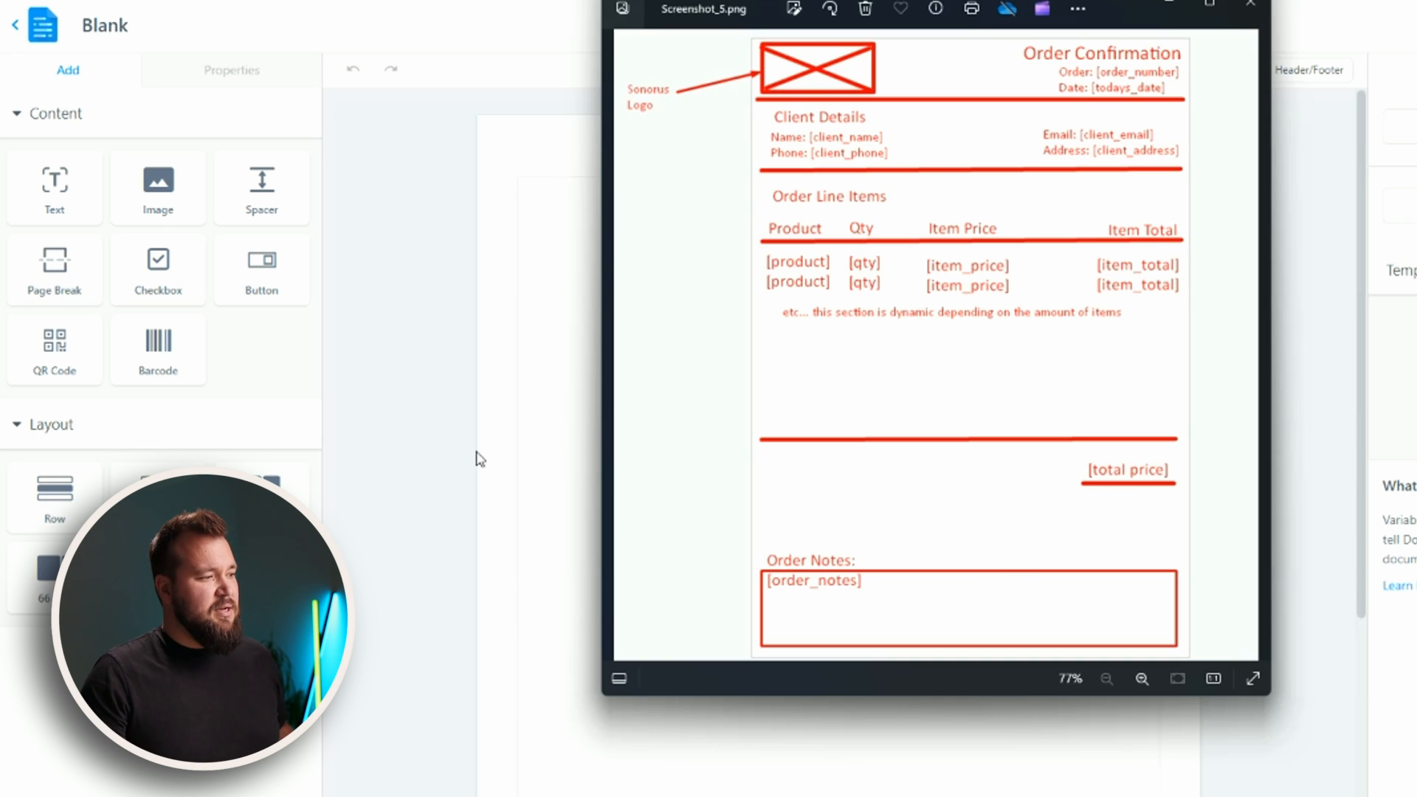
Switch to Make and start the new scenario with a Custom webhook trigger from the Webhooks app.
{"action": "left_click", "coordinate": [434, 450]}
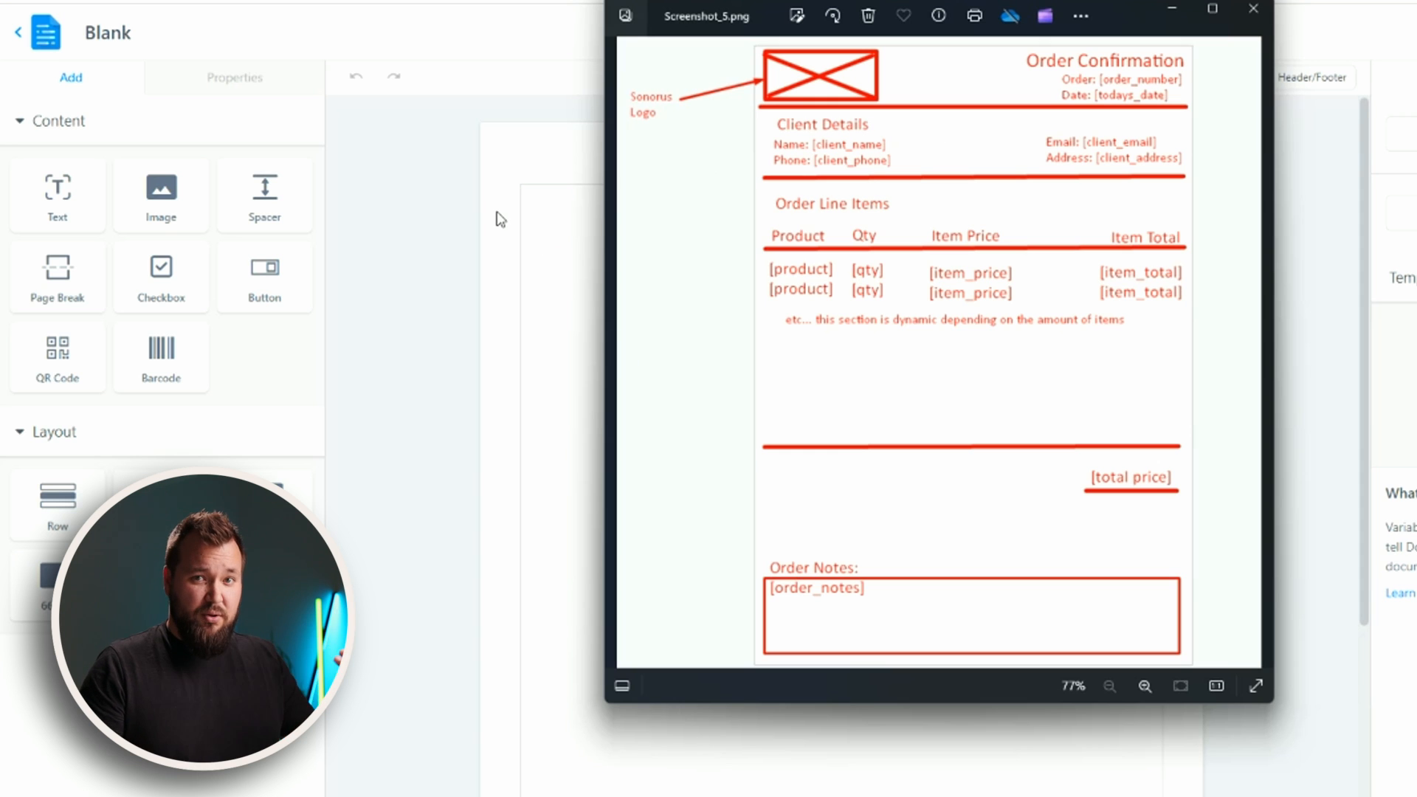
{"action": "left_click", "coordinate": [391, 4]}
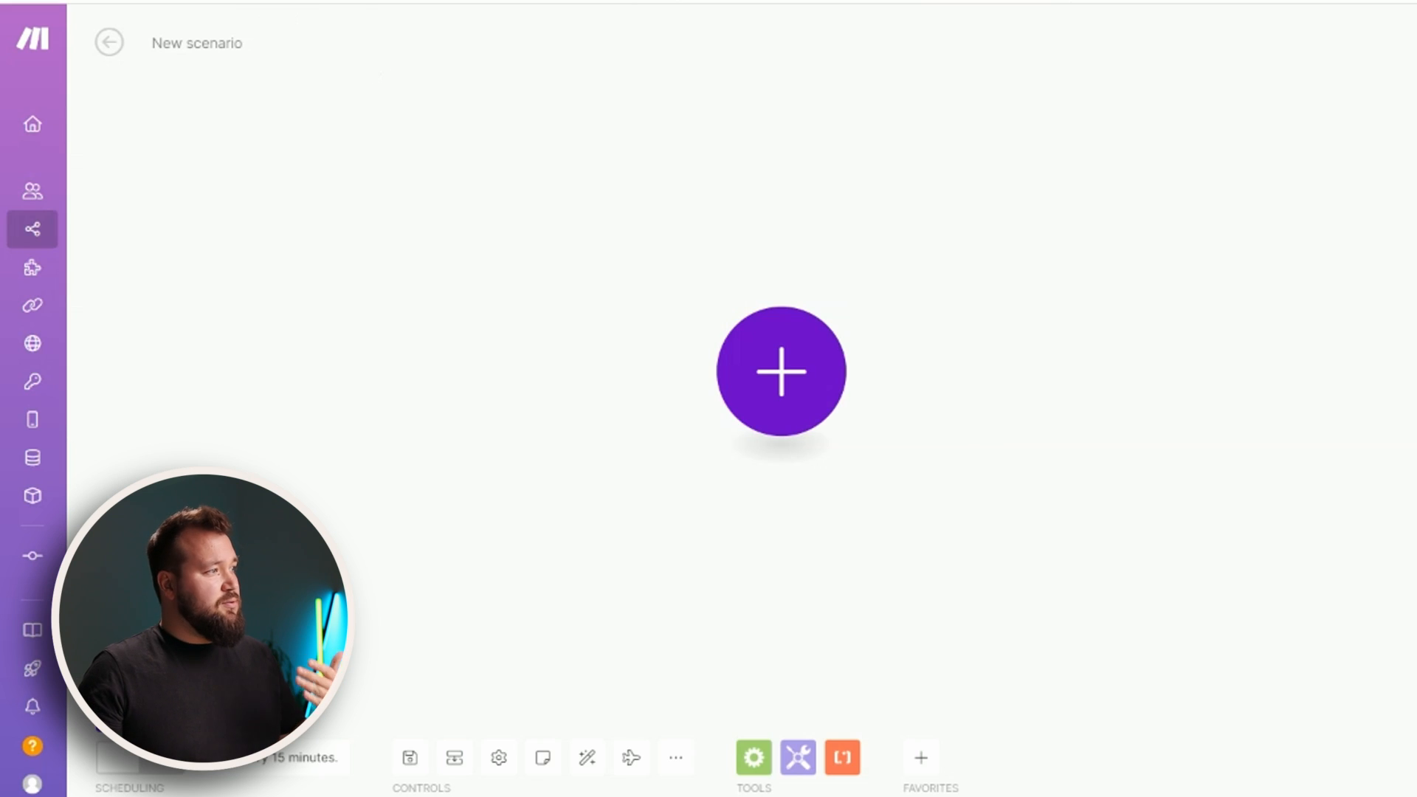
{"action": "left_click", "coordinate": [808, 395]}
{"action": "type", "text": "we"}
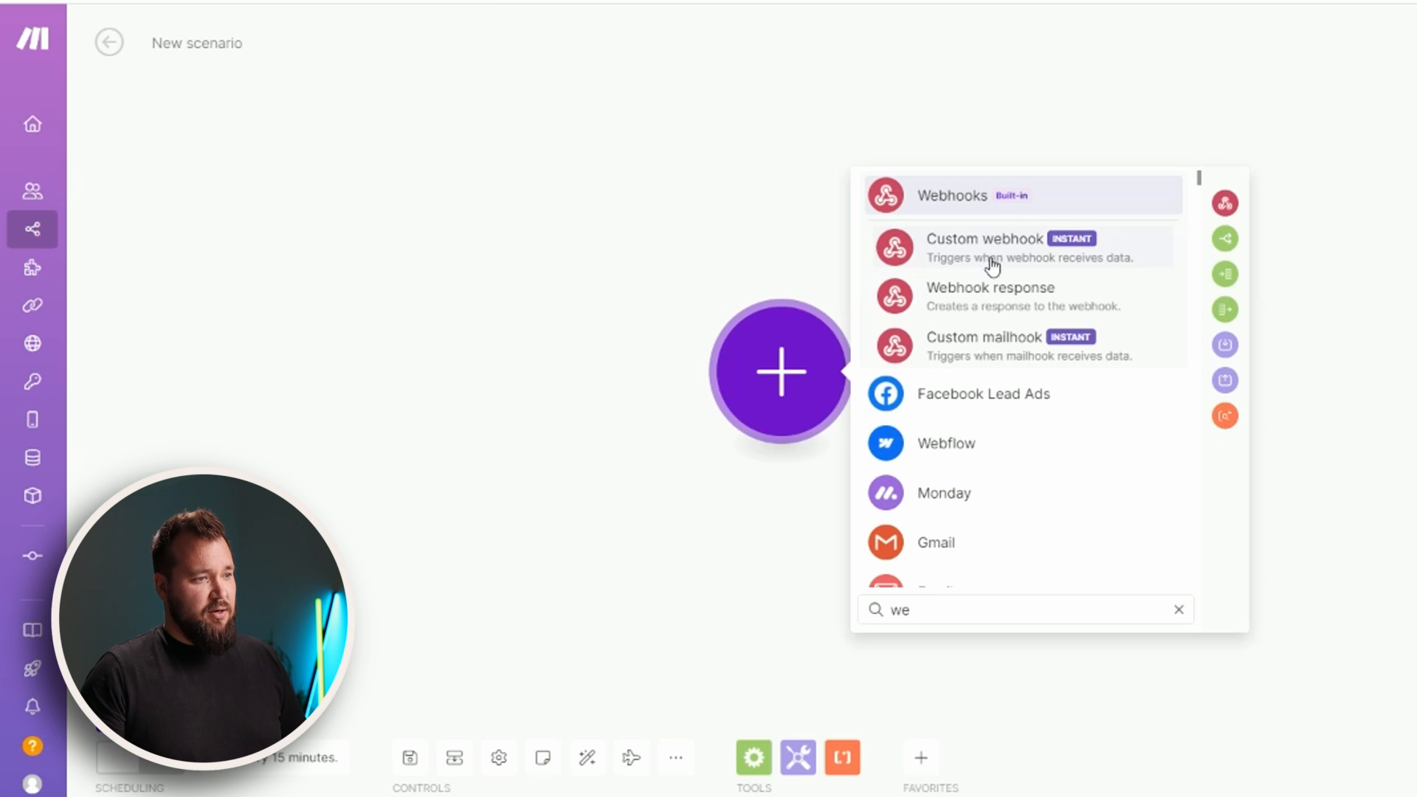
{"action": "left_click", "coordinate": [992, 247]}
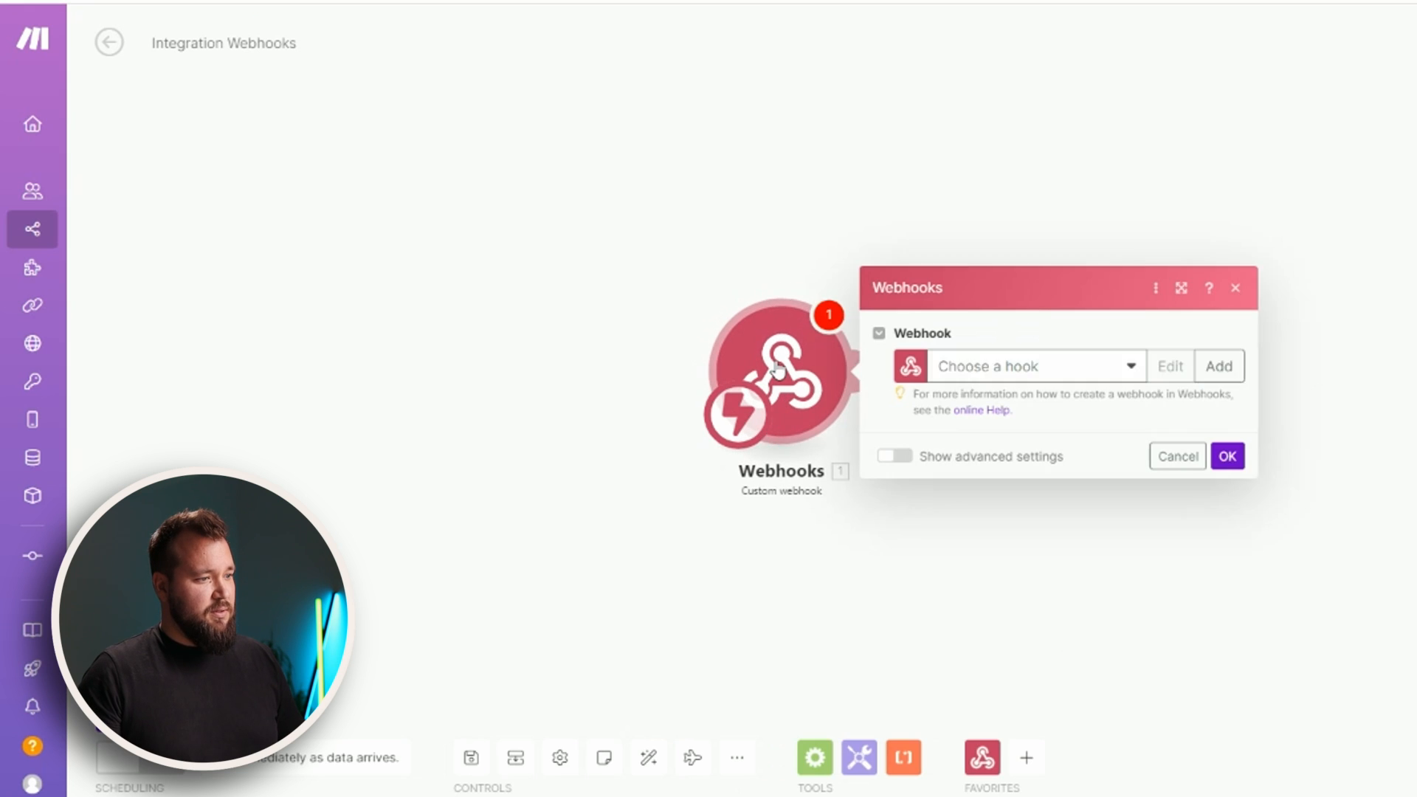
Create a new webhook for the trigger, copy its address, and confirm the module's settings.
{"action": "left_click", "coordinate": [1220, 366]}
{"action": "left_click", "coordinate": [1416, 515]}
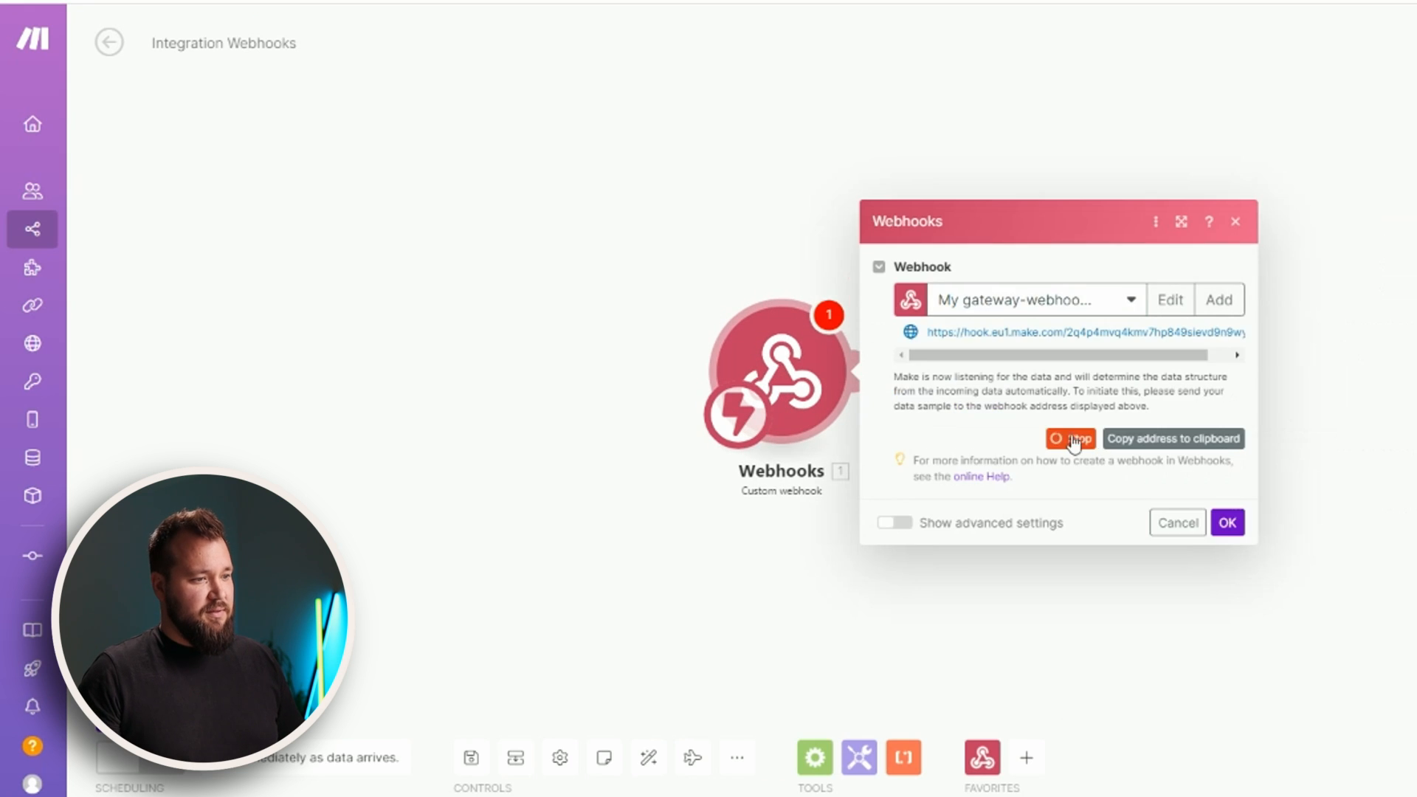
{"action": "left_click", "coordinate": [1207, 443]}
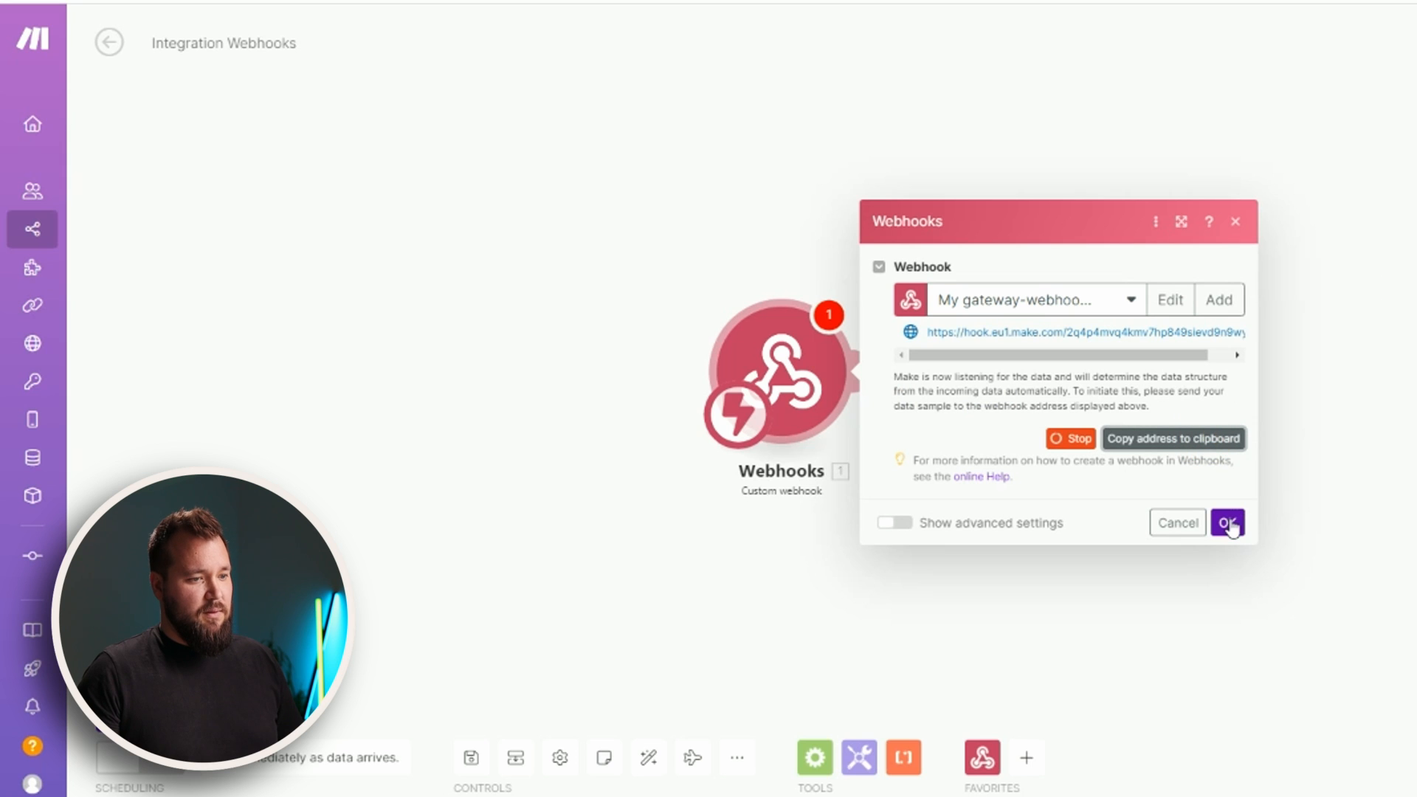
{"action": "left_click", "coordinate": [1228, 523]}
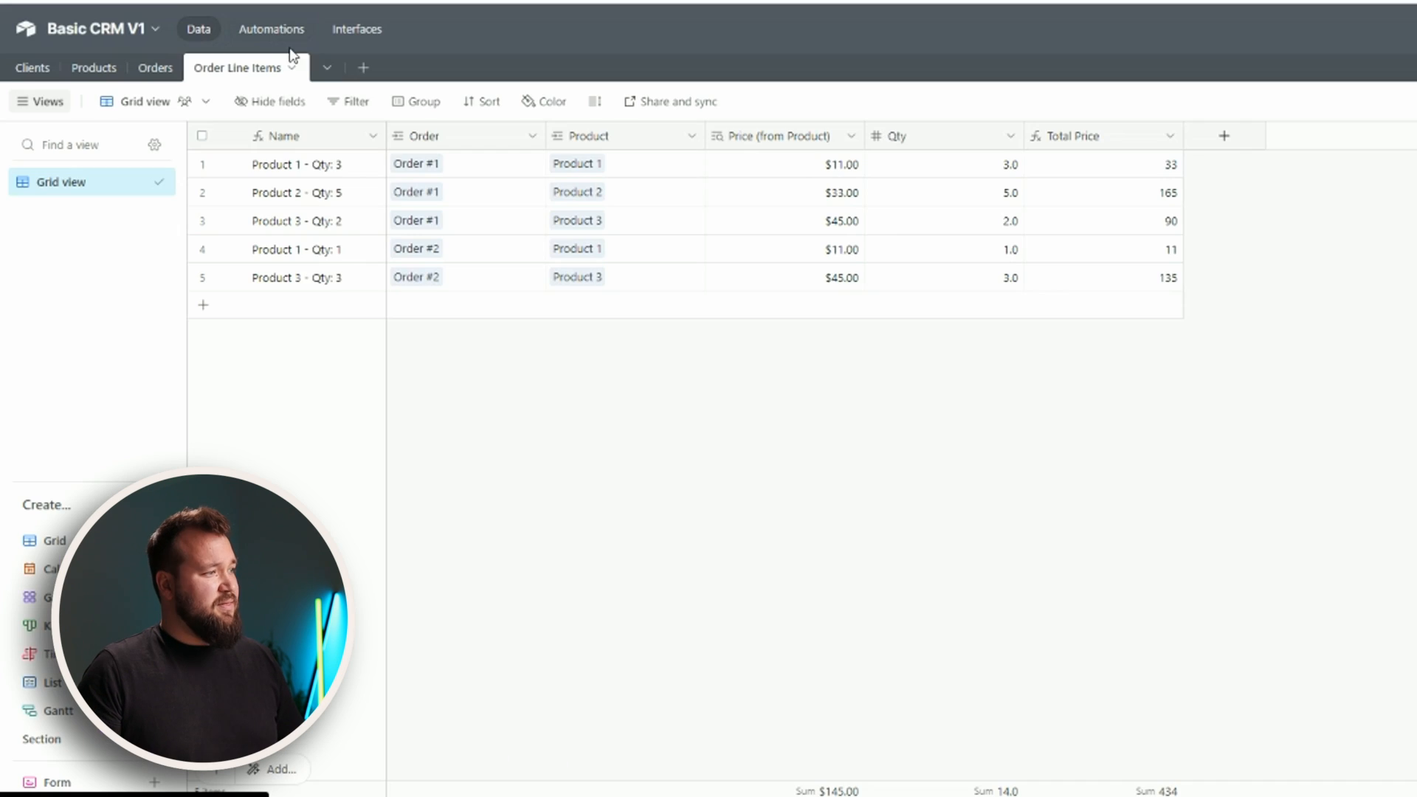
{"action": "left_click", "coordinate": [285, 36]}
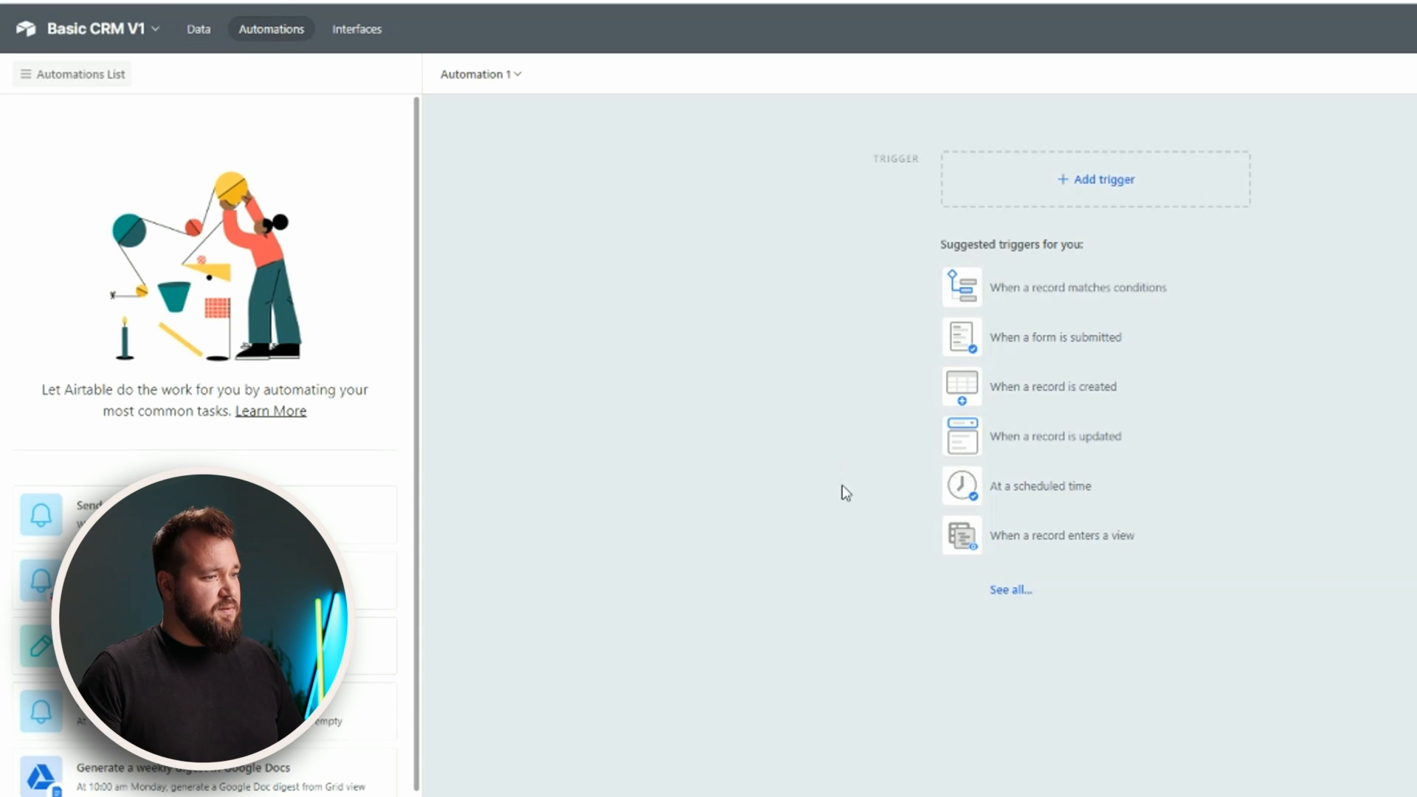
{"action": "left_click", "coordinate": [1084, 185]}
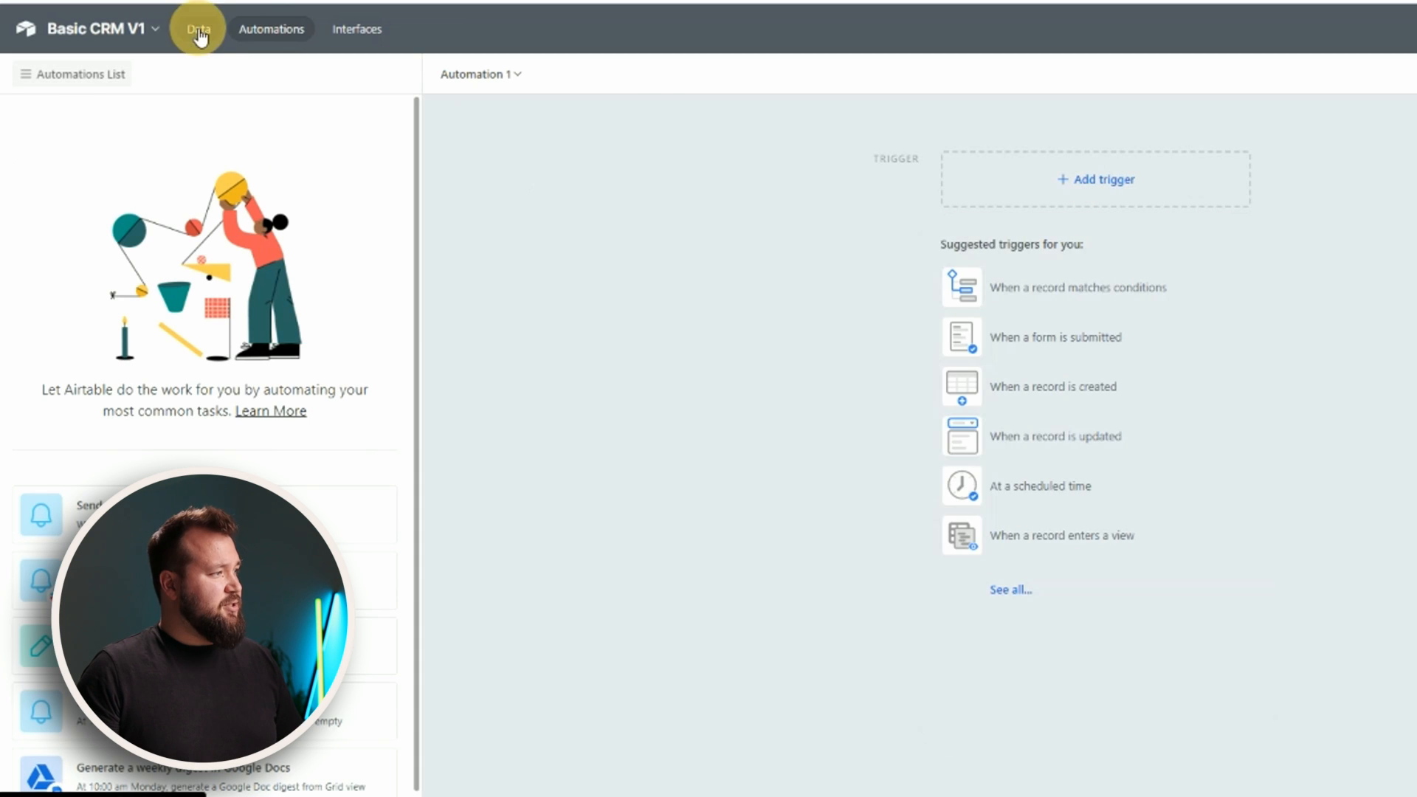
{"action": "left_click", "coordinate": [199, 29]}
In Airtable's Orders table, insert a checkbox field named Create Paperwork after Order#, and tick it for Order #1.
{"action": "left_click", "coordinate": [143, 69]}
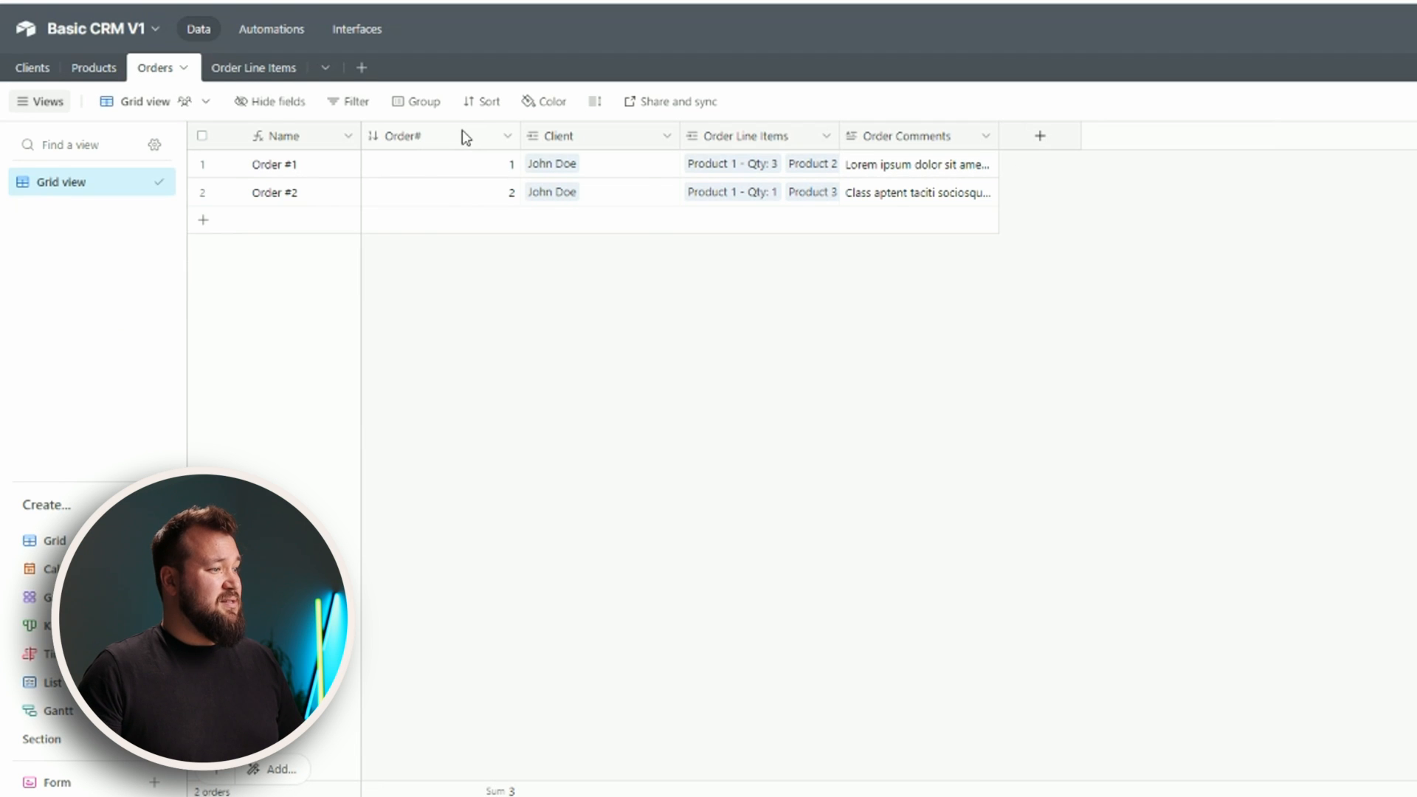
{"action": "right_click", "coordinate": [465, 137]}
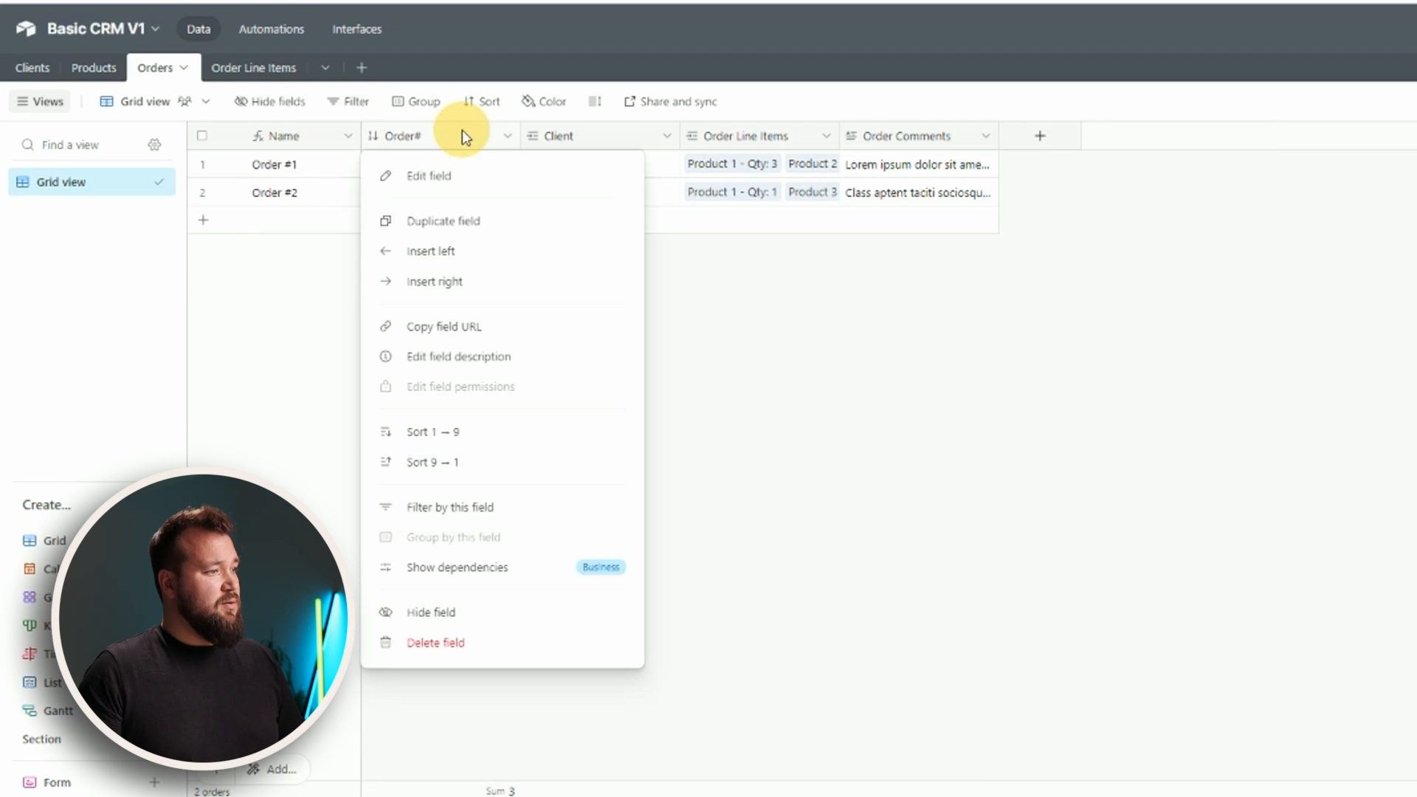
{"action": "left_click", "coordinate": [484, 287]}
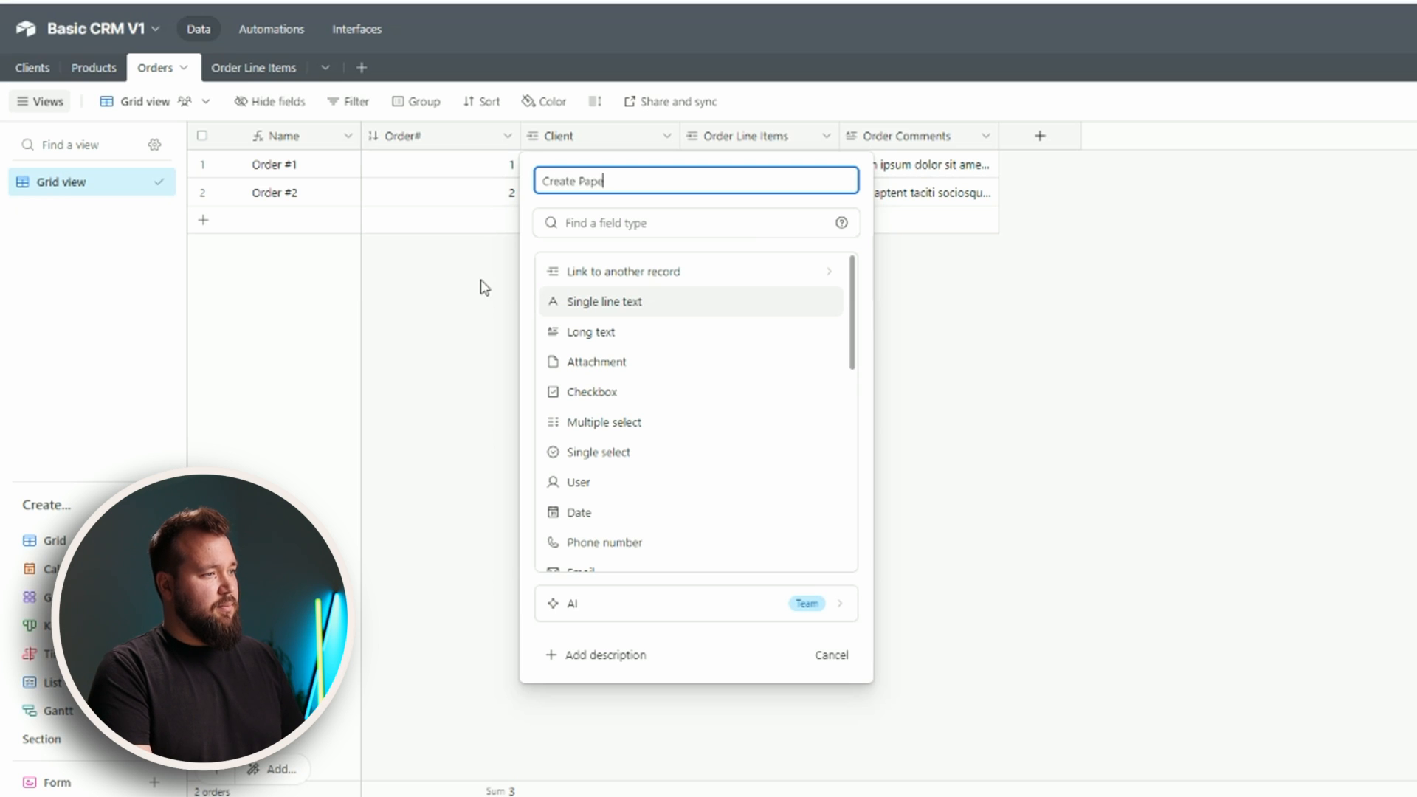
{"action": "type", "text": "Create Paperwork"}
{"action": "key", "text": "Tab"}
{"action": "type", "text": "chec"}
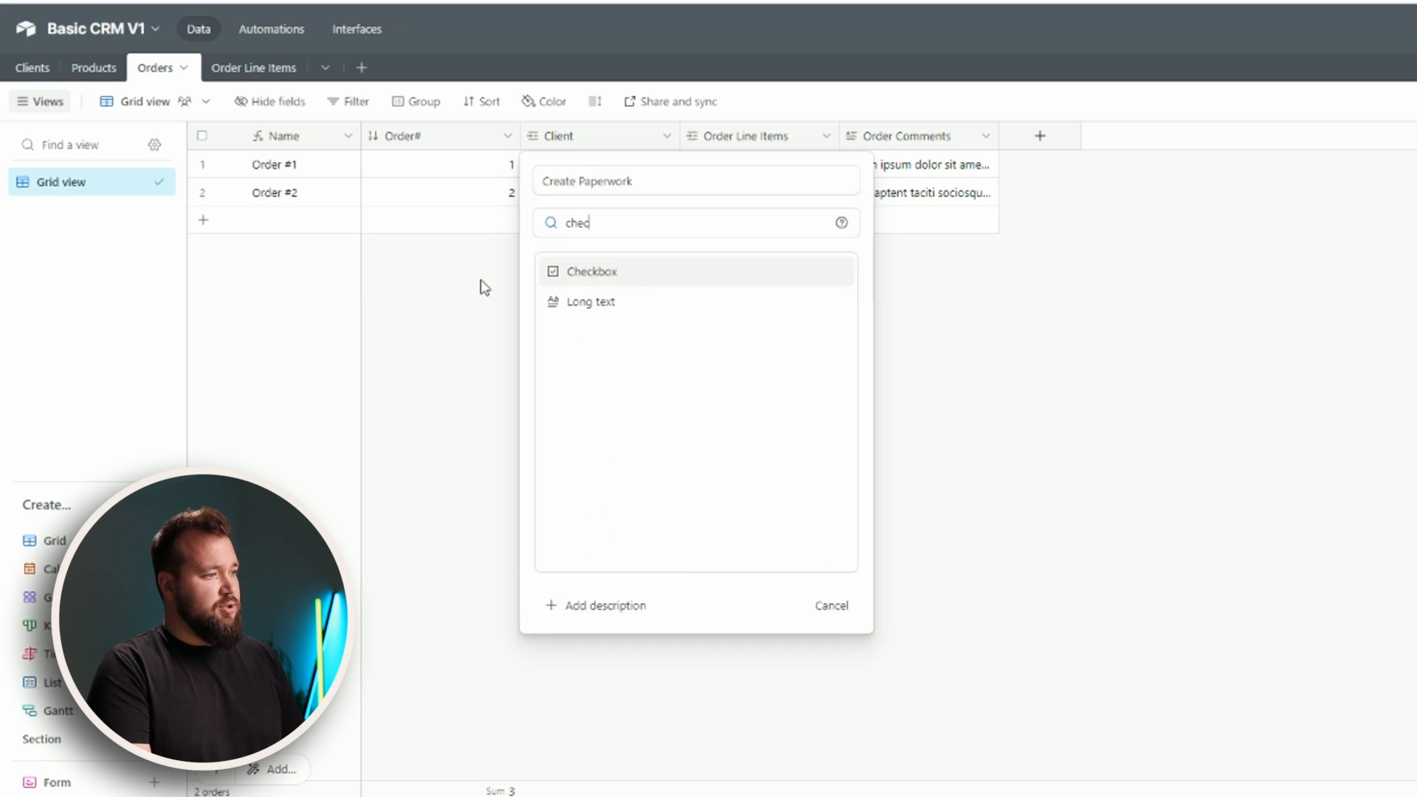
{"action": "key", "text": "Return"}
{"action": "key", "text": "Tab"}
{"action": "key", "text": "Tab"}
{"action": "key", "text": "Tab"}
{"action": "key", "text": "Tab"}
{"action": "key", "text": "Tab"}
{"action": "key", "text": "Return"}
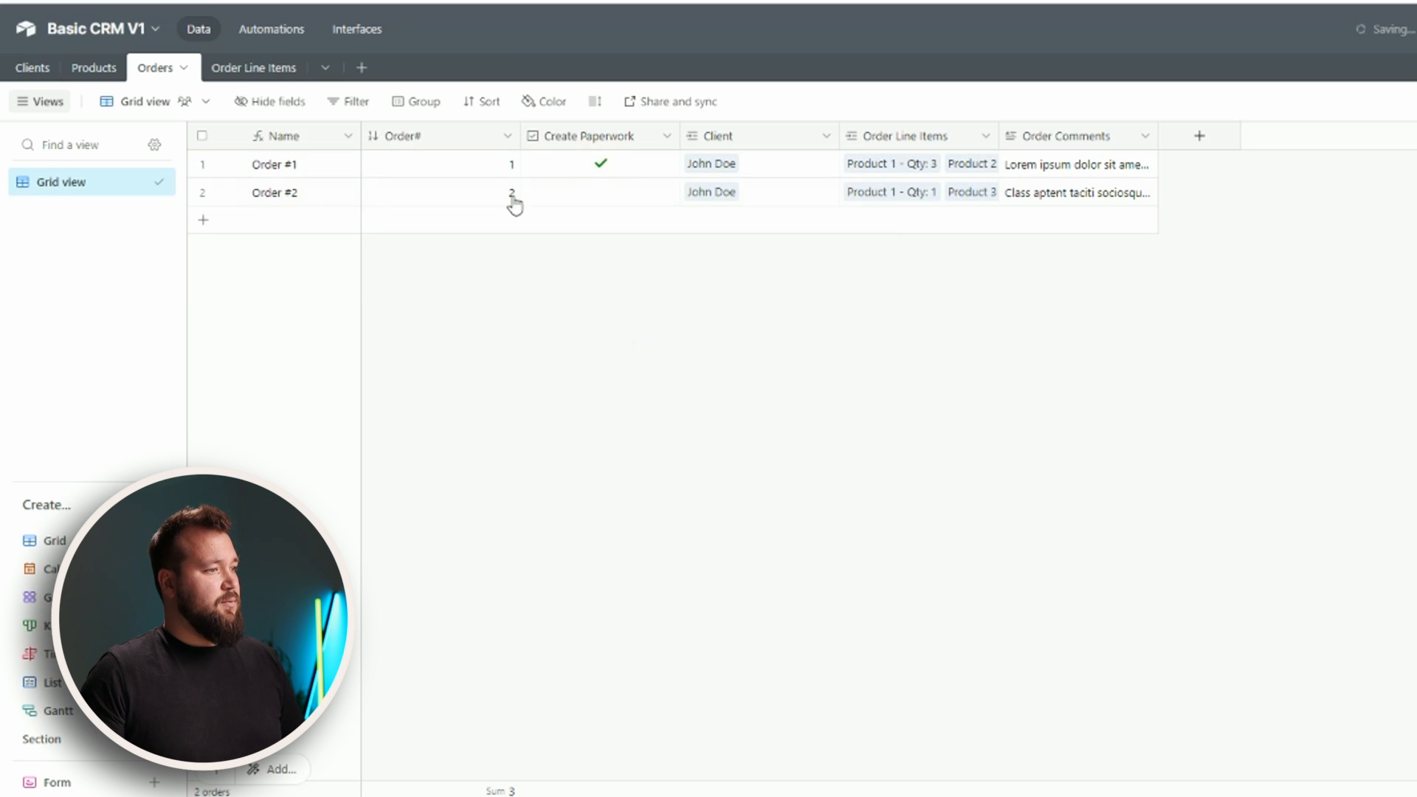
Add a "When record matches conditions" trigger to Automation 1 and point it at the Orders table.
{"action": "left_click", "coordinate": [281, 28]}
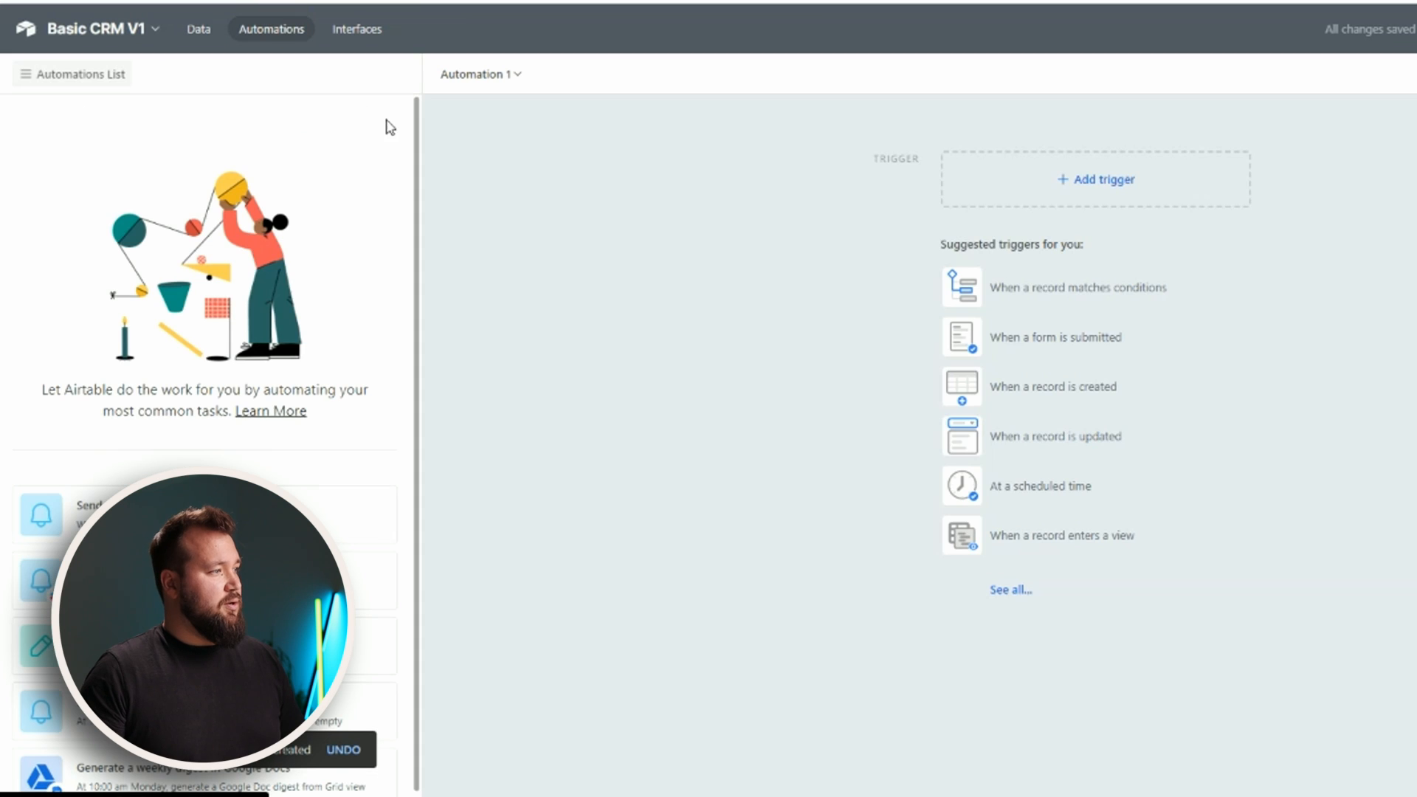
{"action": "left_click", "coordinate": [1062, 180]}
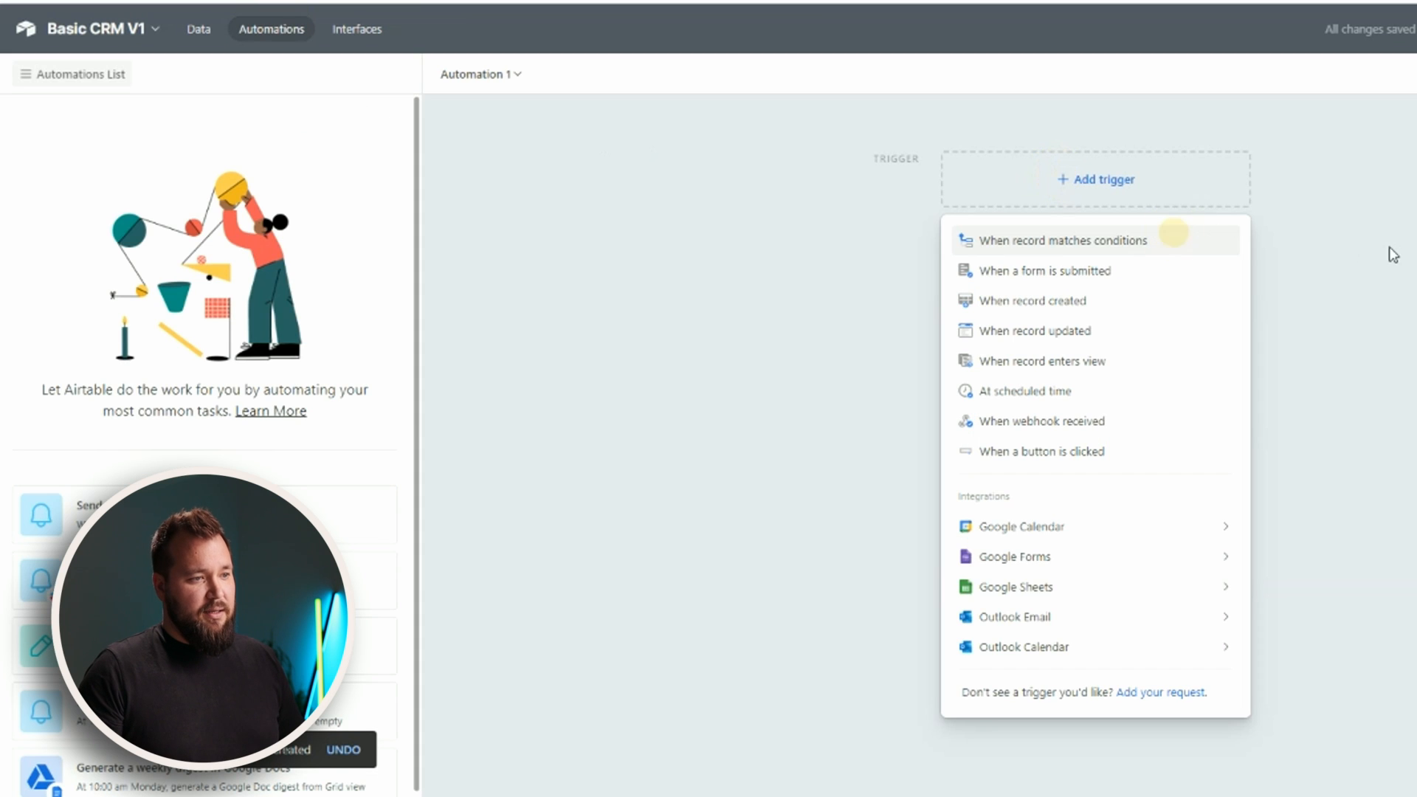
{"action": "left_click", "coordinate": [1174, 234]}
{"action": "left_click", "coordinate": [1380, 346]}
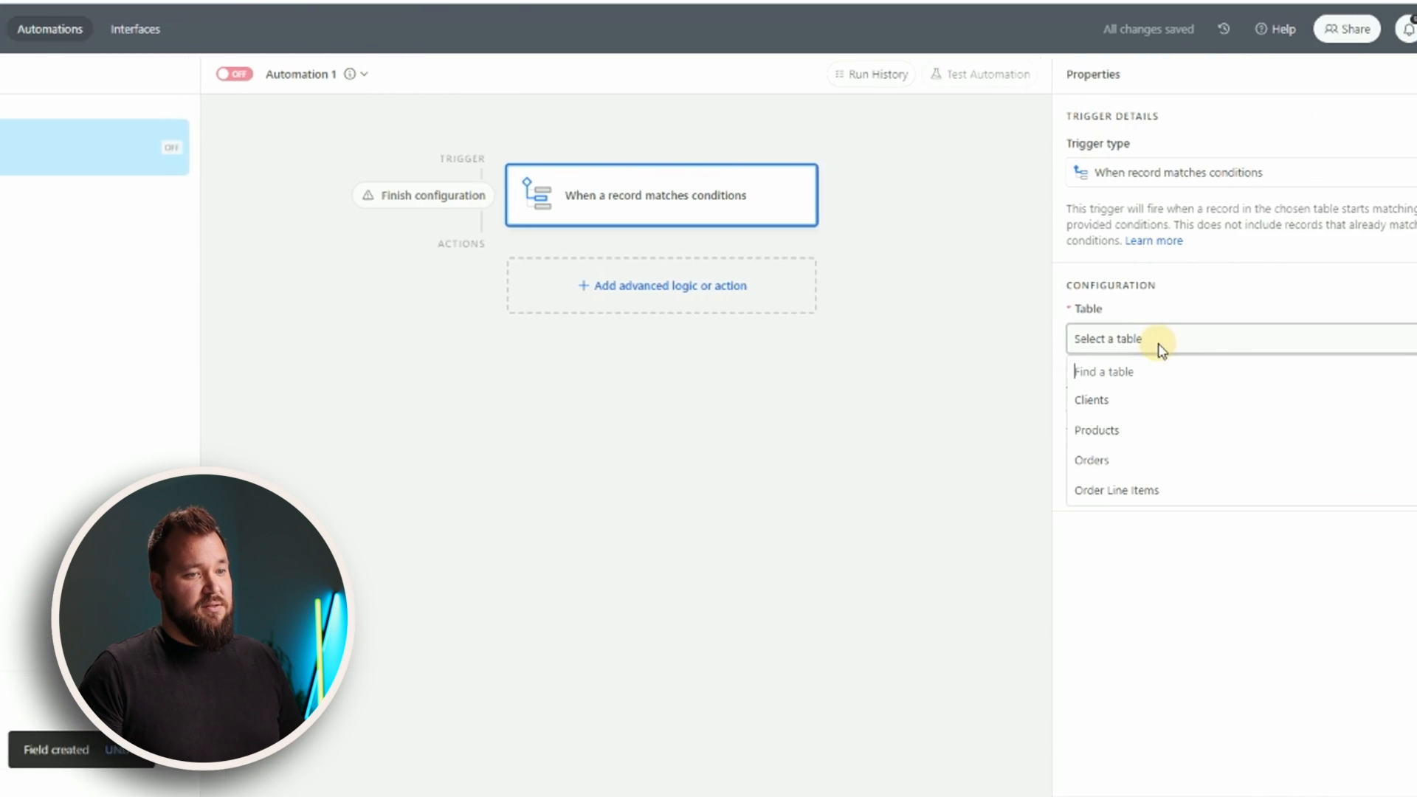
{"action": "left_click", "coordinate": [1122, 462]}
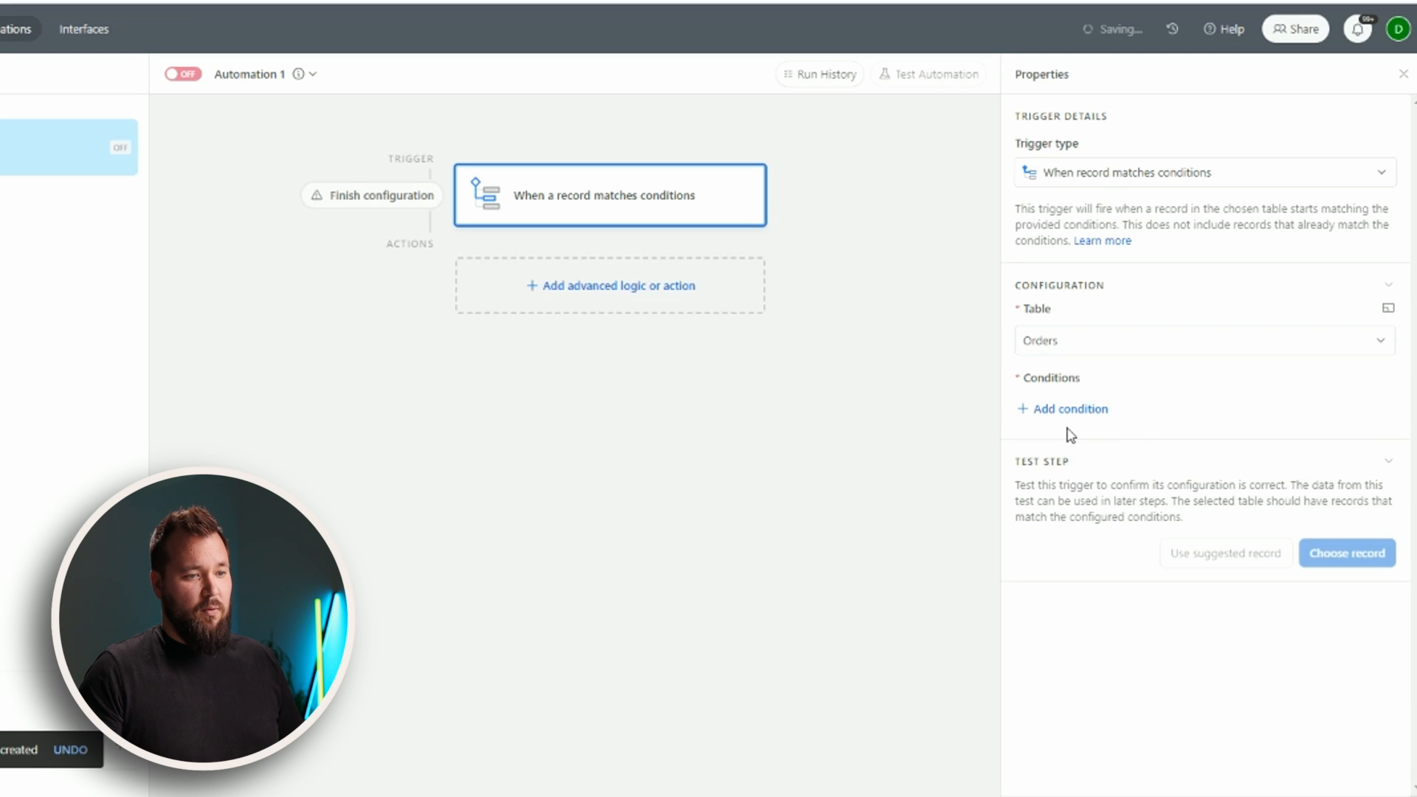
Add a trigger condition requiring Create Paperwork to be checked.
{"action": "left_click", "coordinate": [1068, 410]}
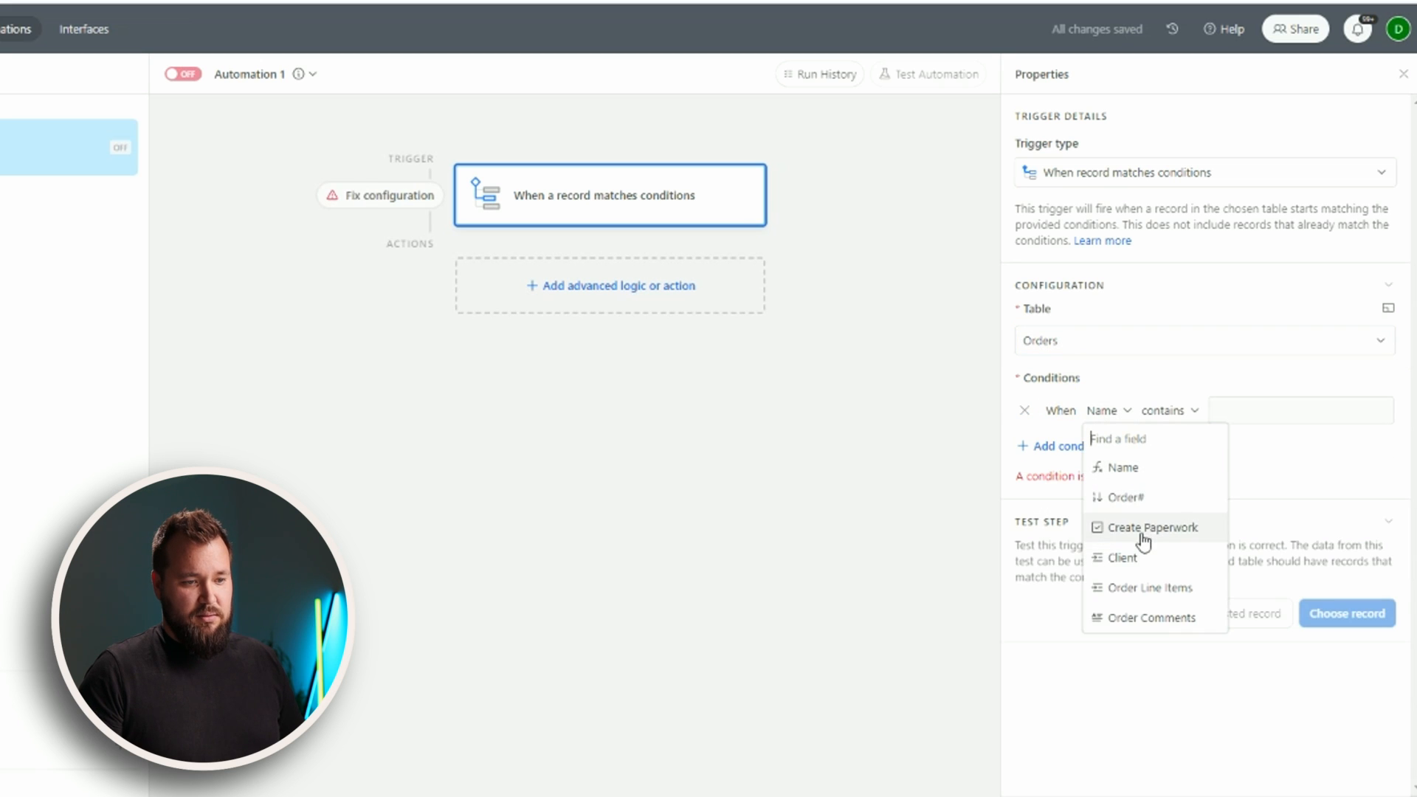
{"action": "left_click", "coordinate": [1143, 542]}
{"action": "left_click", "coordinate": [1234, 411]}
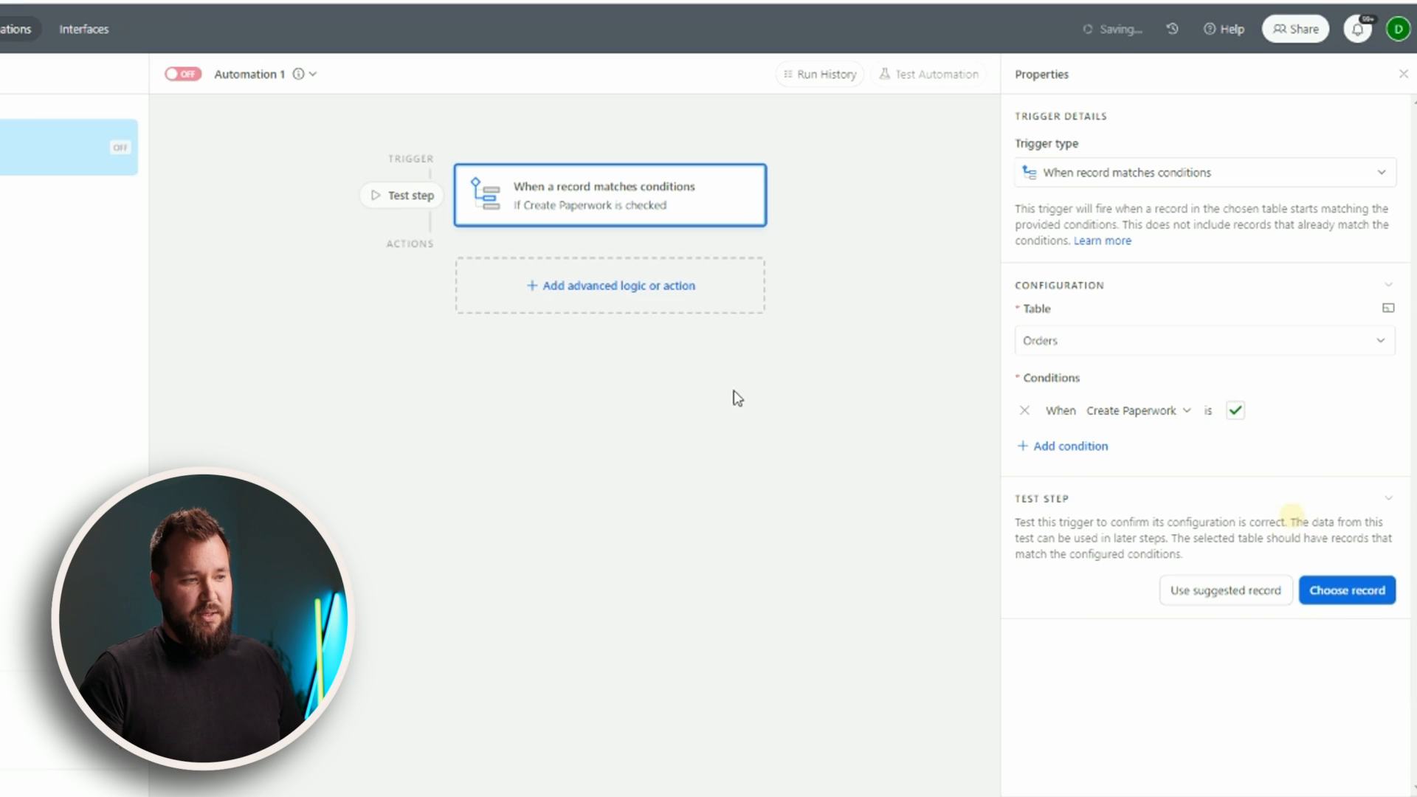
Add a Run script action and replace its default code with the copied webhook address followed by the webhook-calling script template.
{"action": "left_click", "coordinate": [662, 288]}
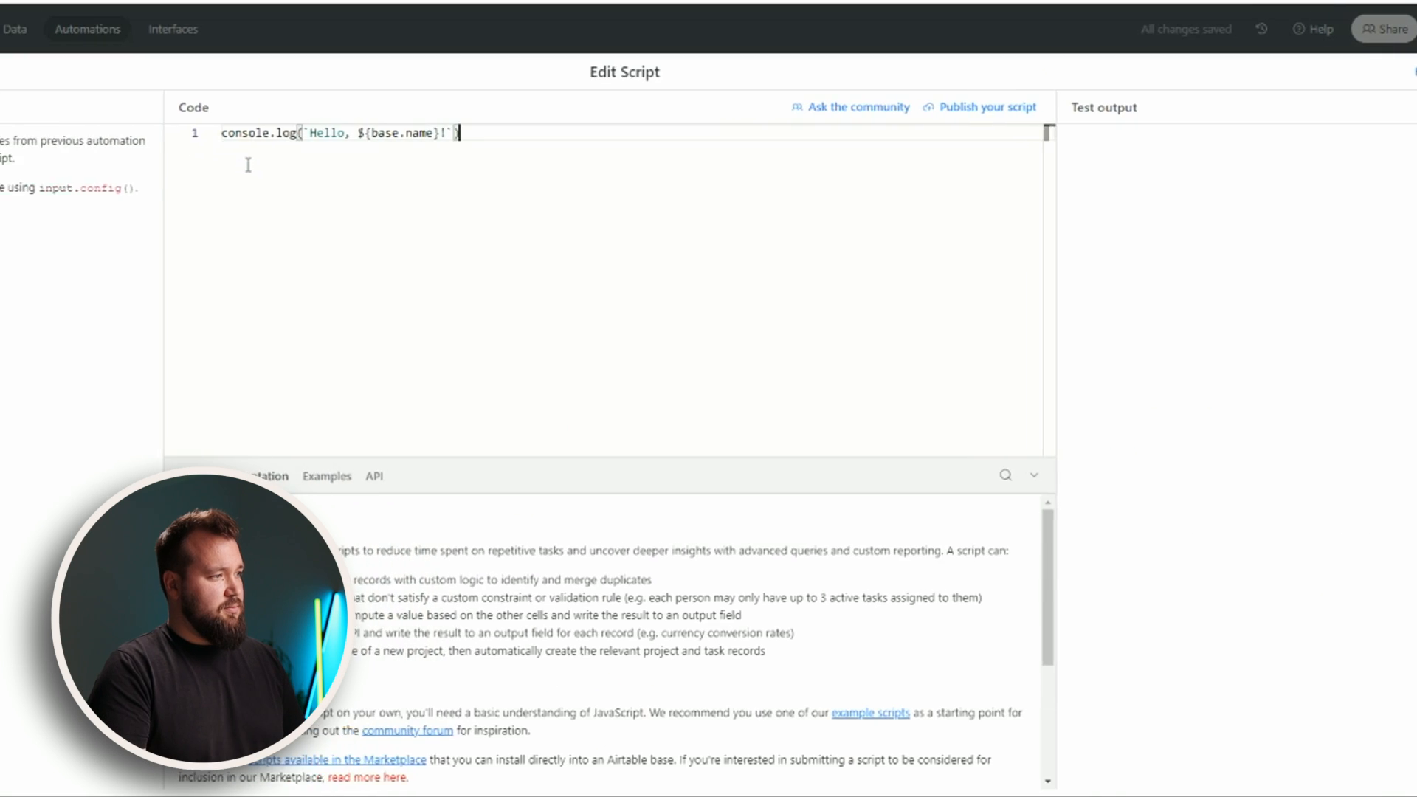
{"action": "key", "text": "ctrl+a"}
{"action": "key", "text": "ctrl+v"}
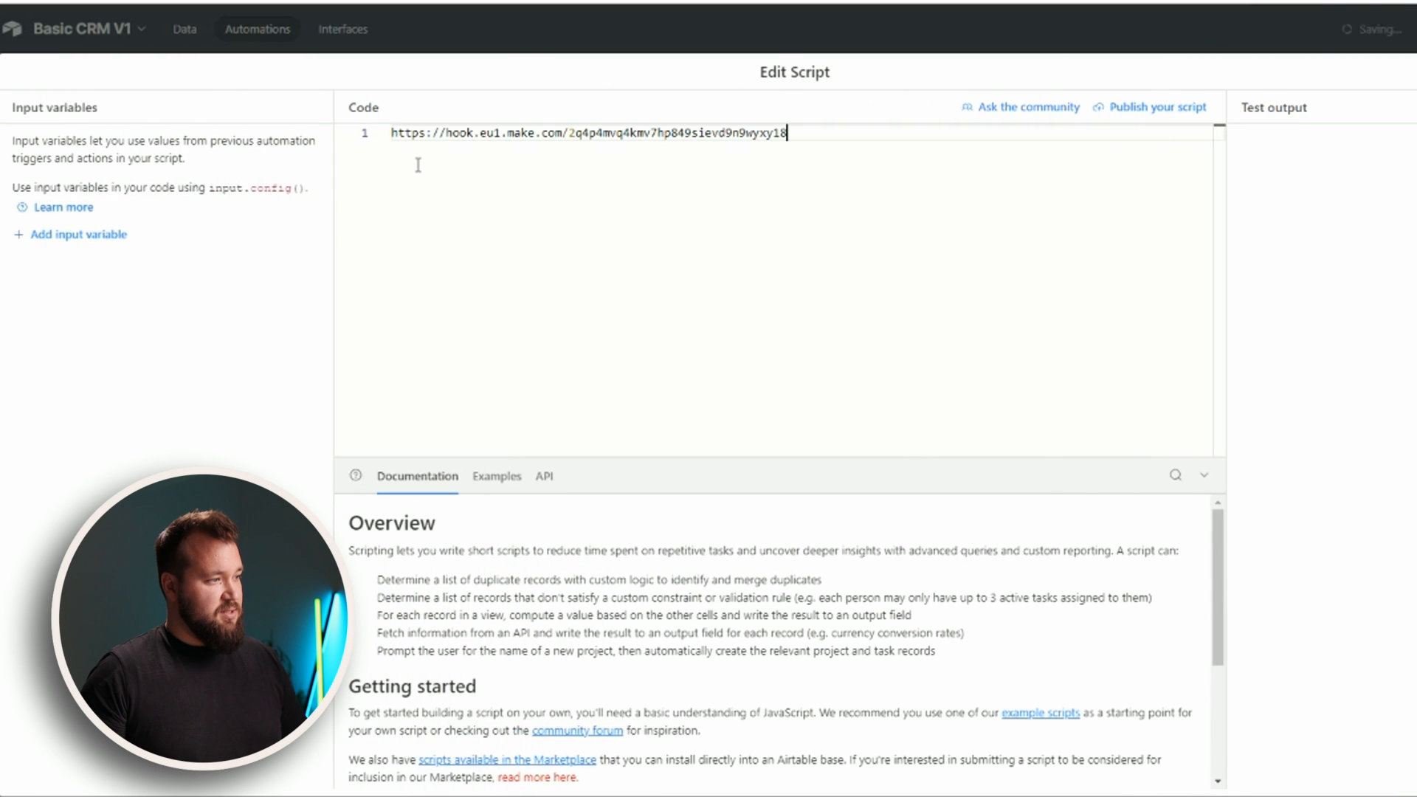
{"action": "key", "text": "Return"}
{"action": "key", "text": "Return"}
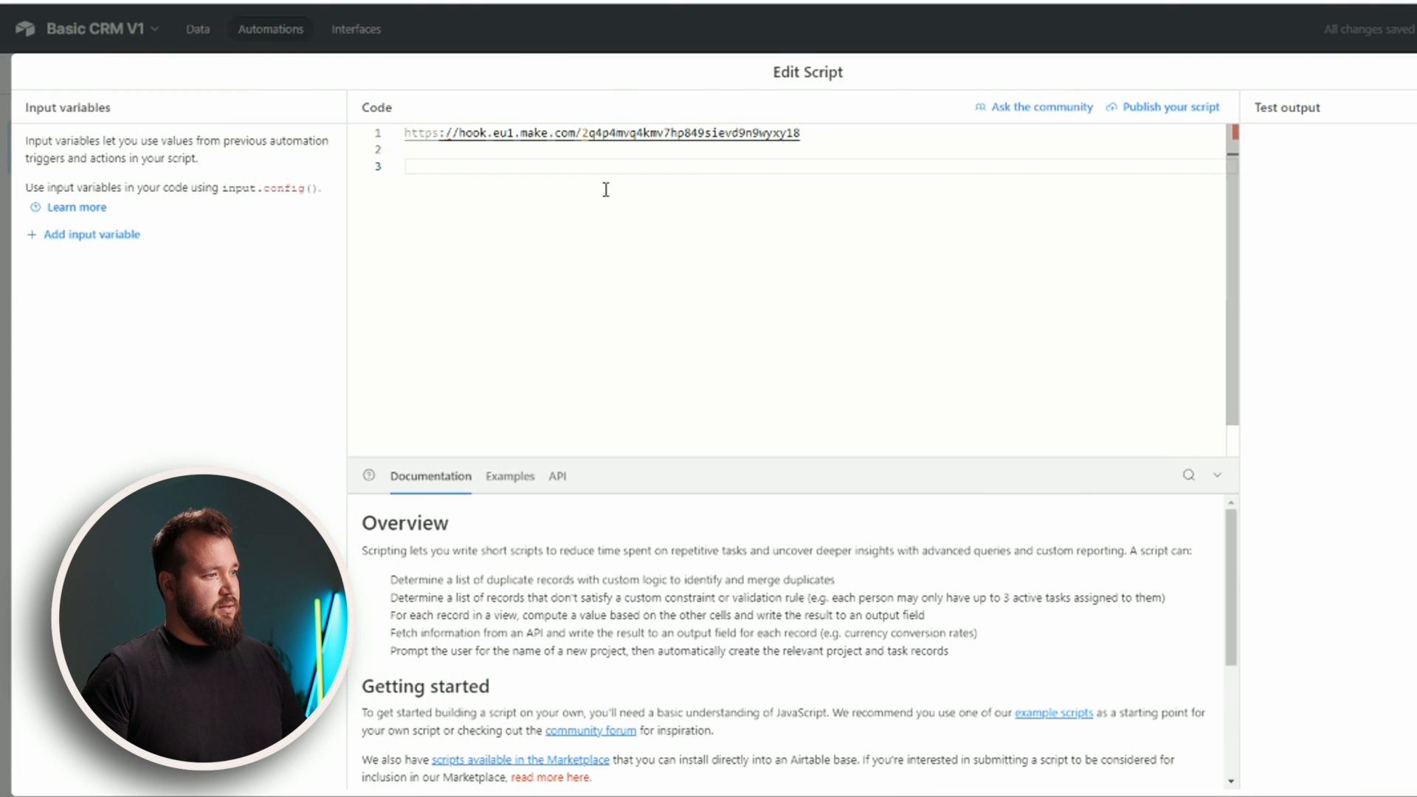
{"action": "key", "text": "super+v"}
{"action": "left_click", "coordinate": [576, 490]}
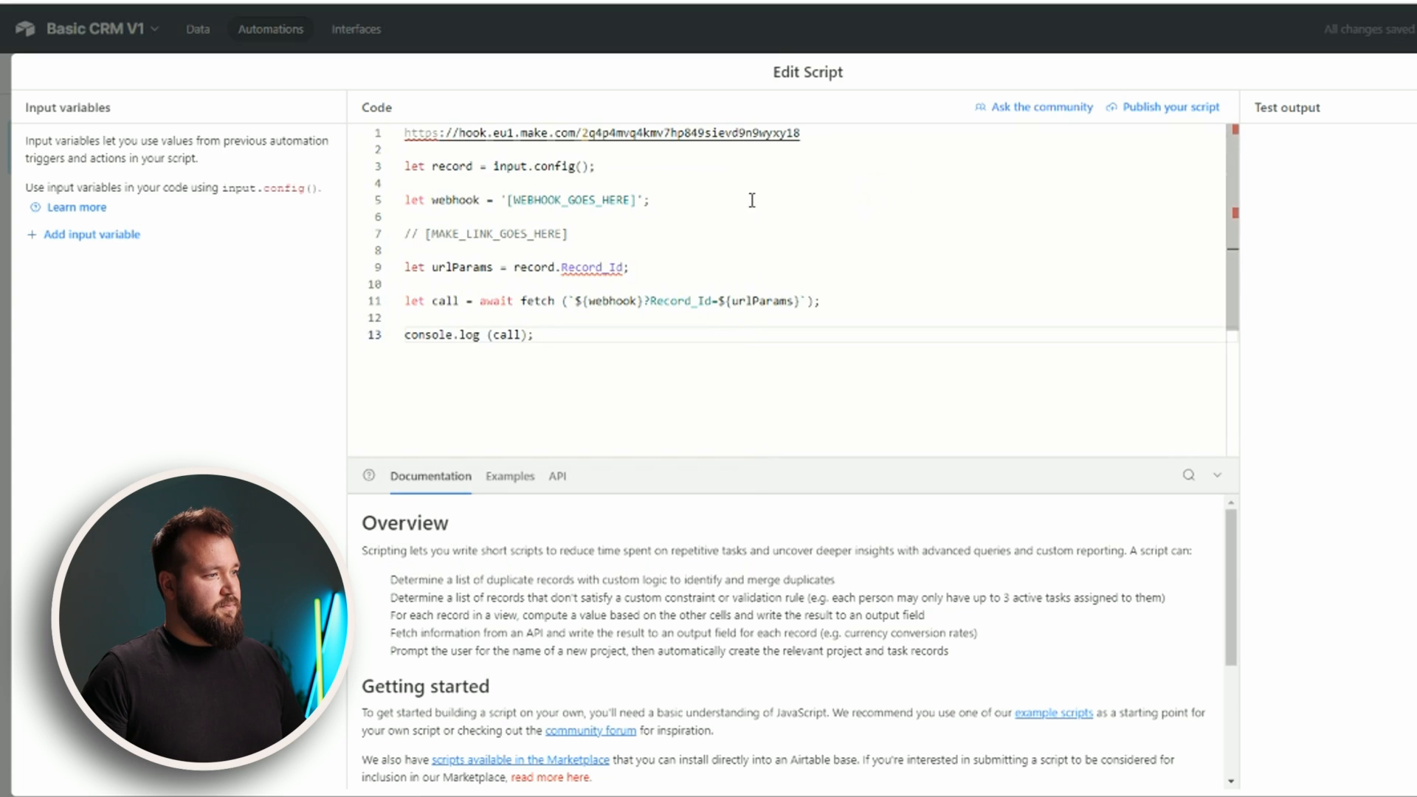
Move the webhook address from the script's first line into the webhook variable, replacing the [WEBHOOK_GOES_HERE] placeholder.
{"action": "left_click_drag", "start_coordinate": [804, 135], "coordinate": [403, 133]}
{"action": "key", "text": "ctrl+x"}
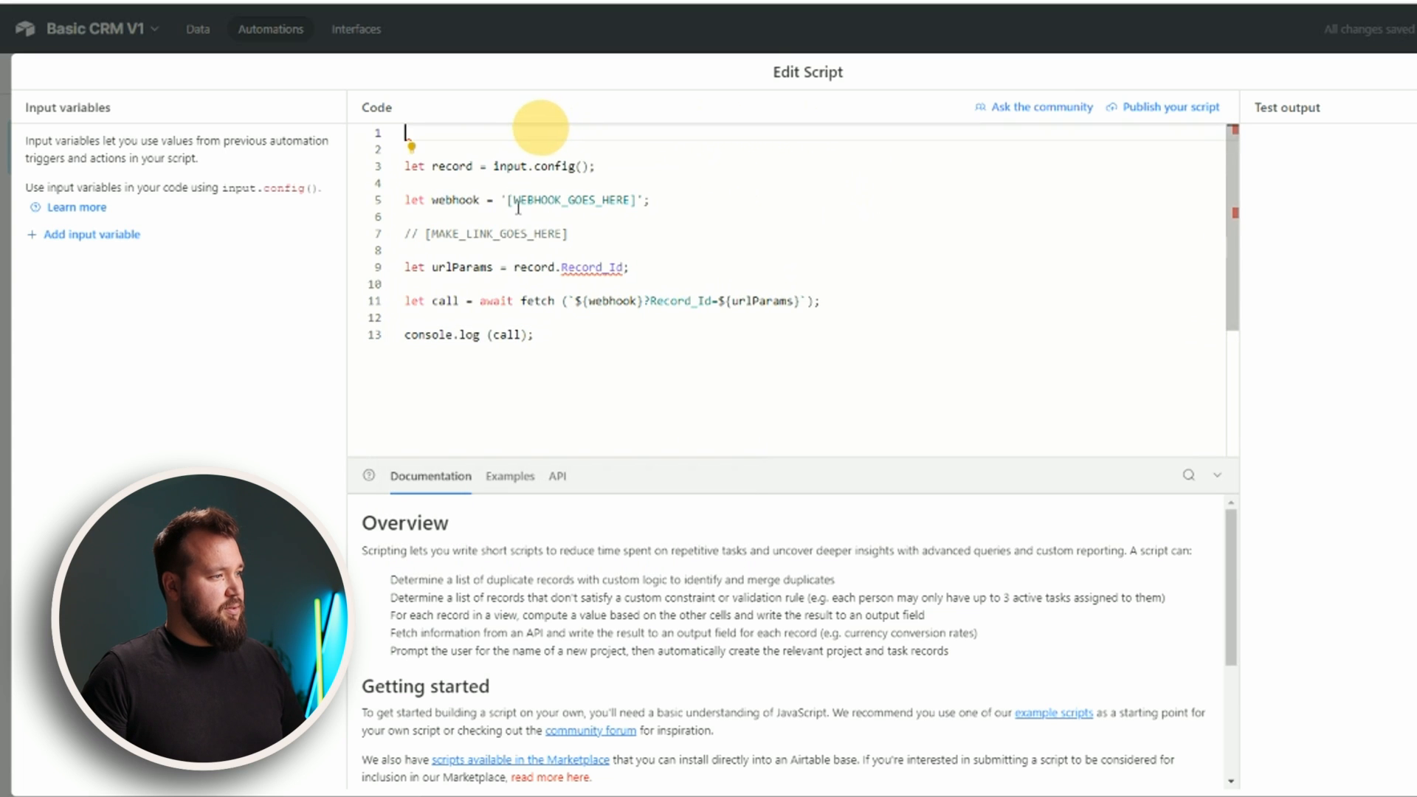
{"action": "left_click_drag", "start_coordinate": [508, 200], "coordinate": [635, 200]}
{"action": "key", "text": "ctrl+v"}
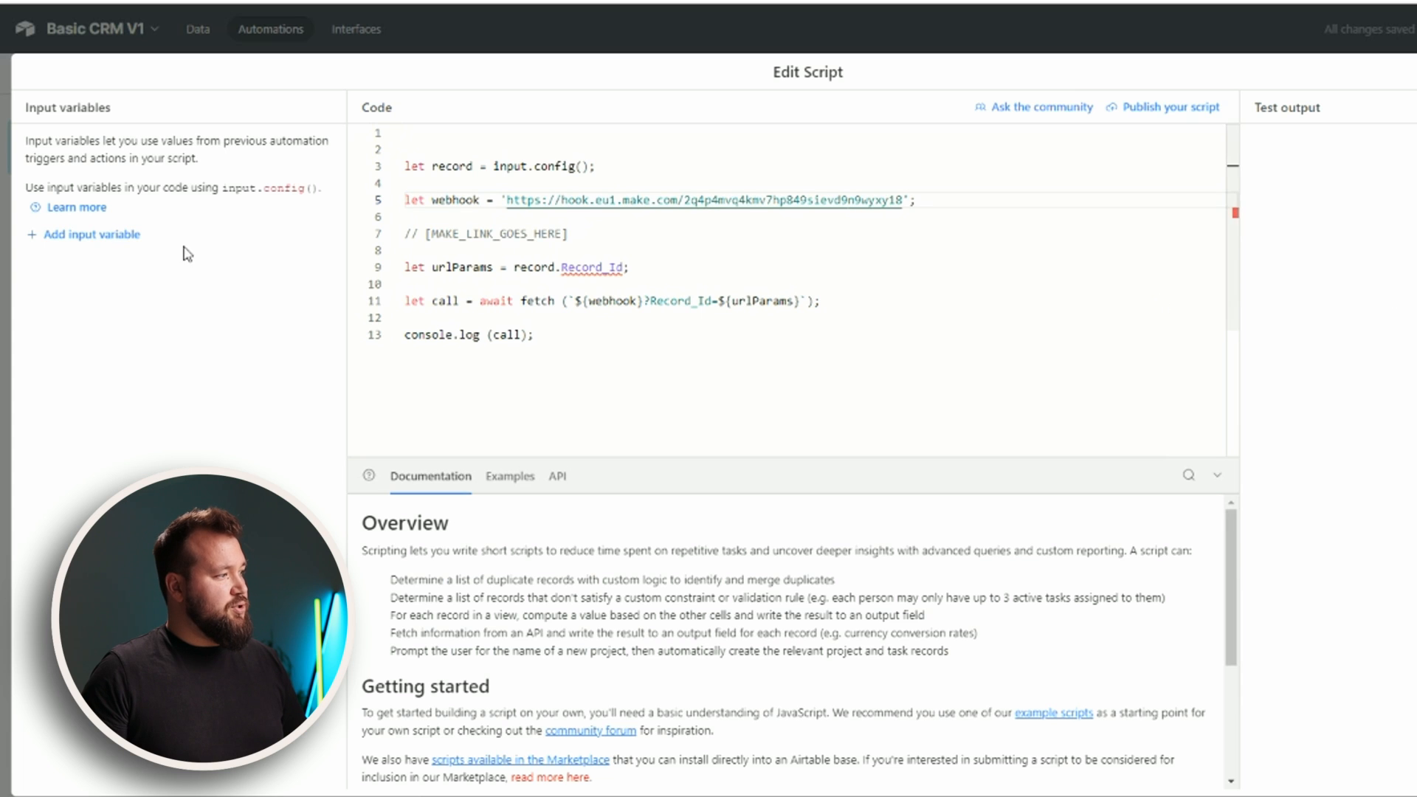
Add a script input variable Record_Id holding the trigger's Airtable record ID, and turn the automation on.
{"action": "left_click", "coordinate": [110, 235]}
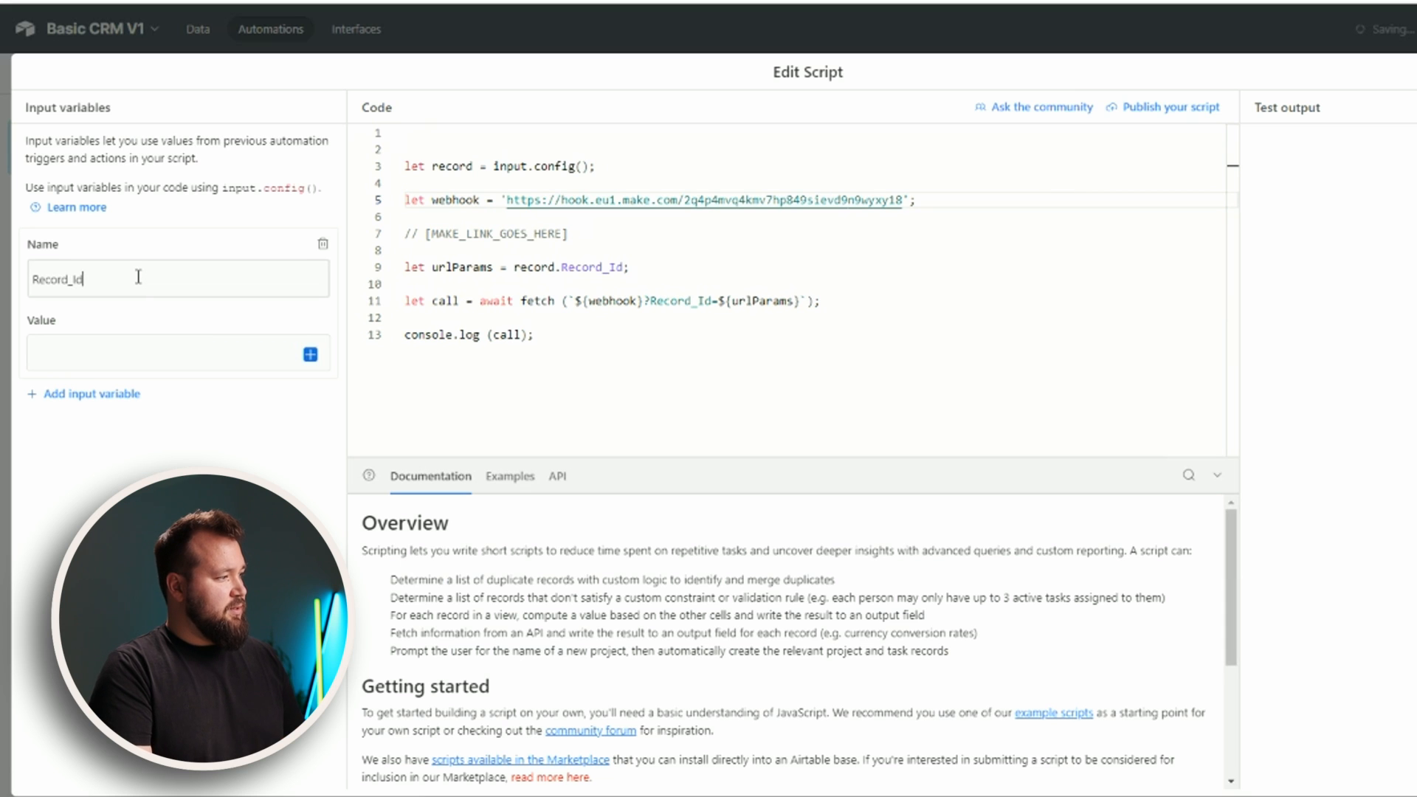
{"action": "key", "text": "Tab"}
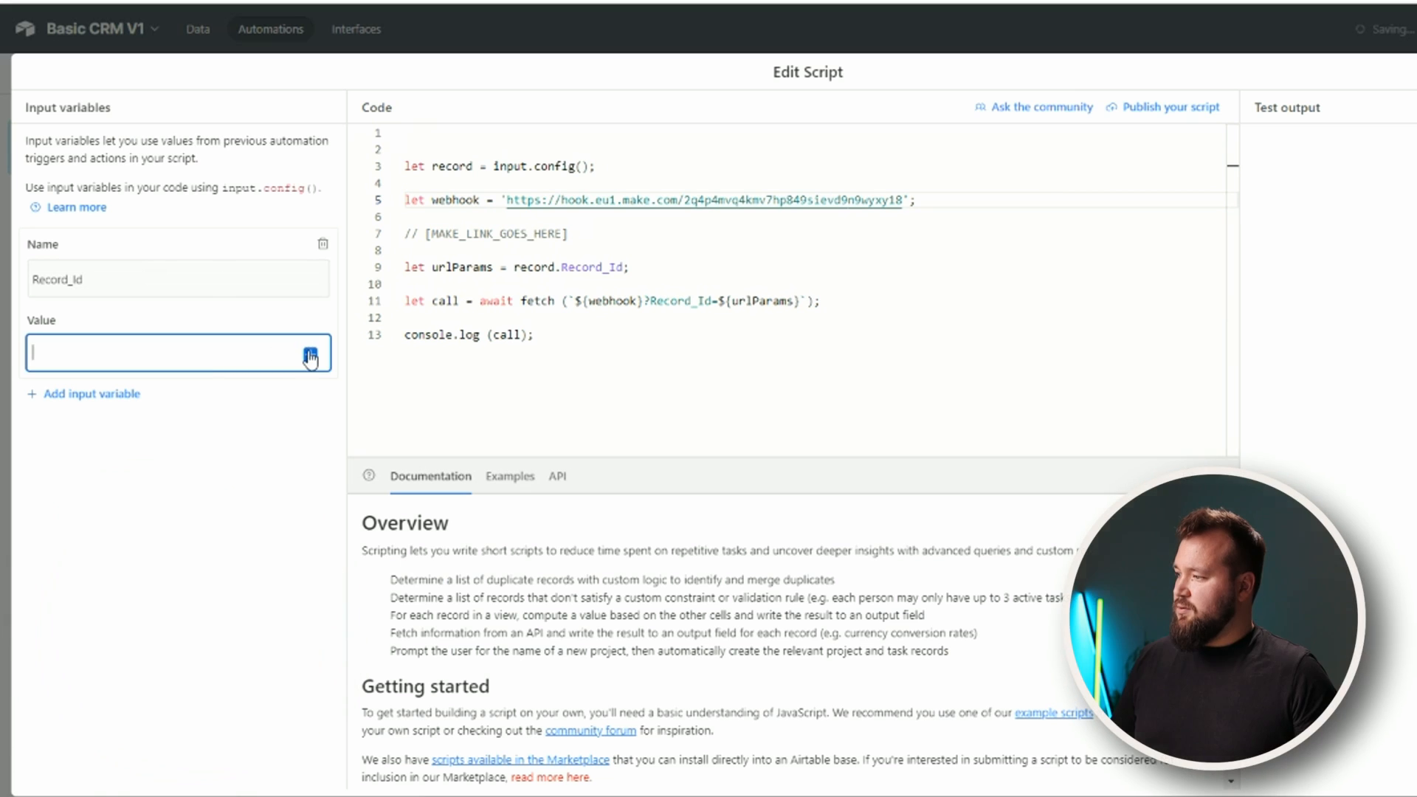
{"action": "left_click", "coordinate": [310, 356]}
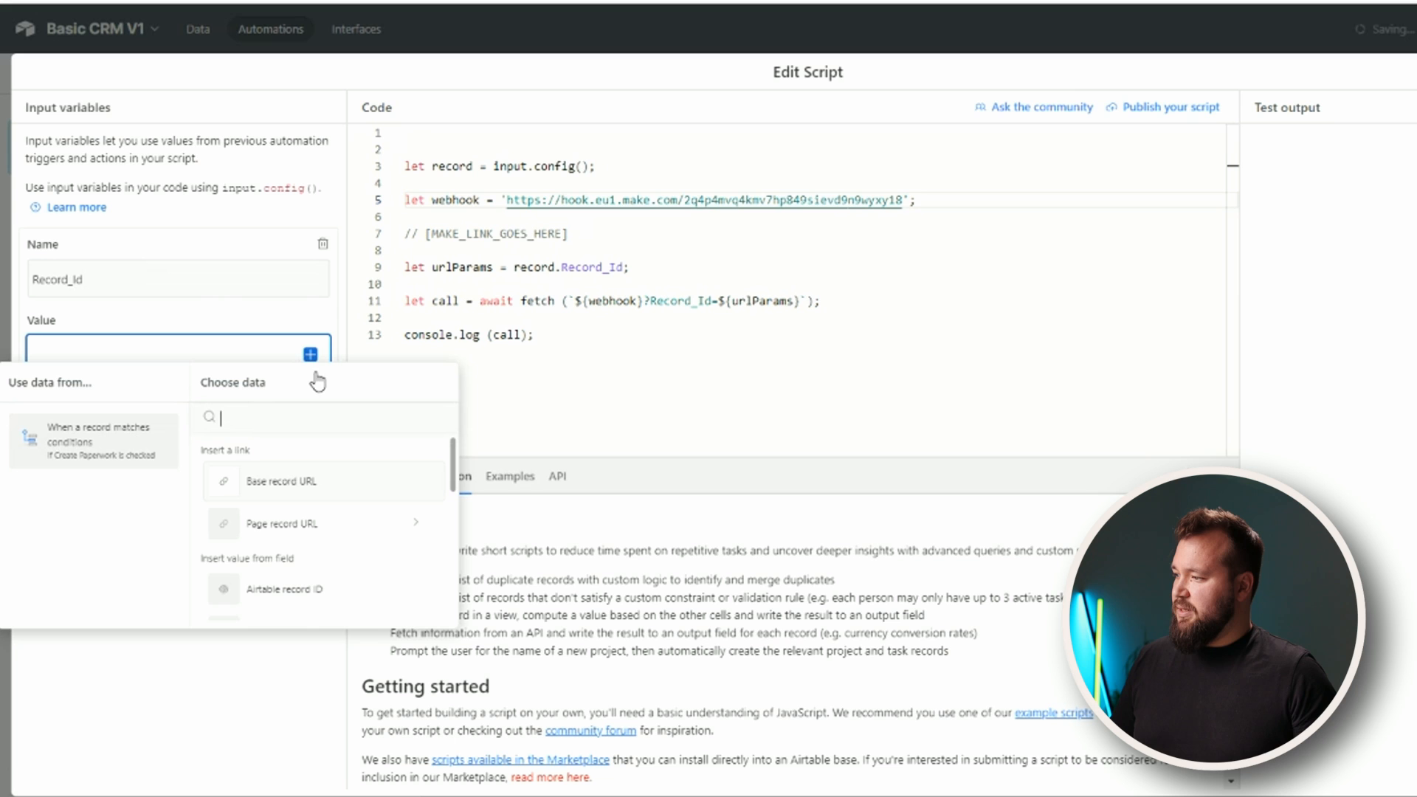
{"action": "left_click", "coordinate": [306, 590]}
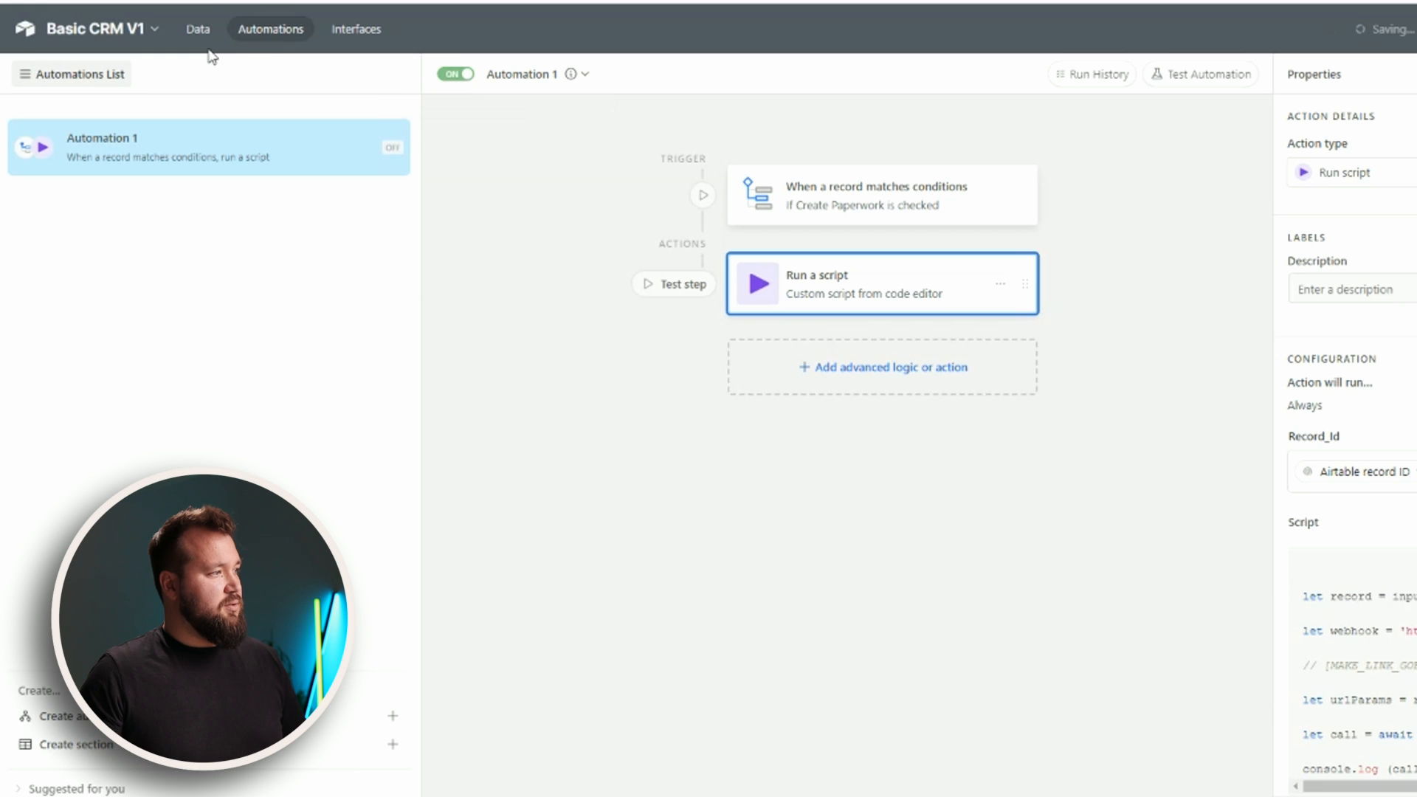
Run the Make scenario to wait for data, and re-tick Create Paperwork for Order #1 in Airtable's Orders table.
{"action": "left_click", "coordinate": [197, 31]}
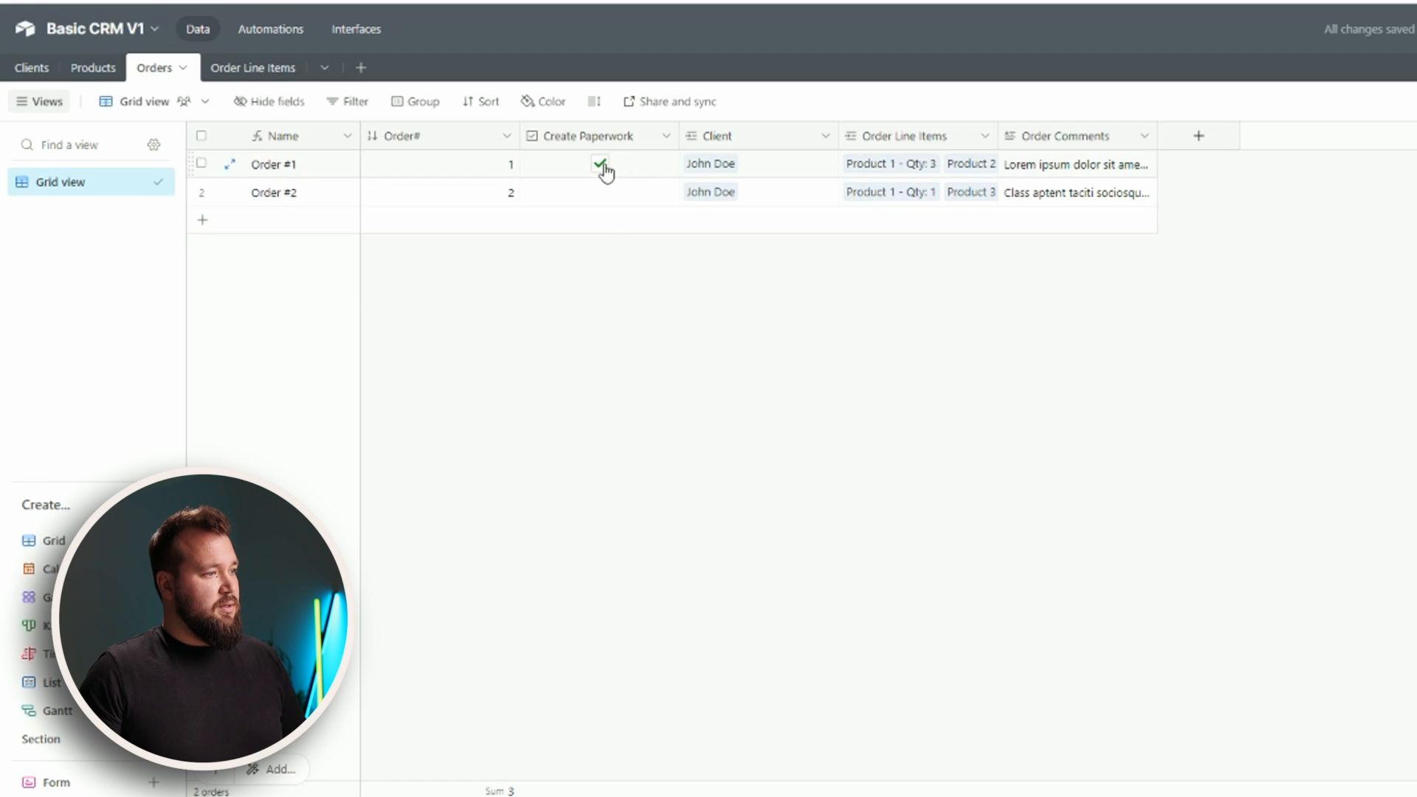
{"action": "left_click", "coordinate": [564, 421]}
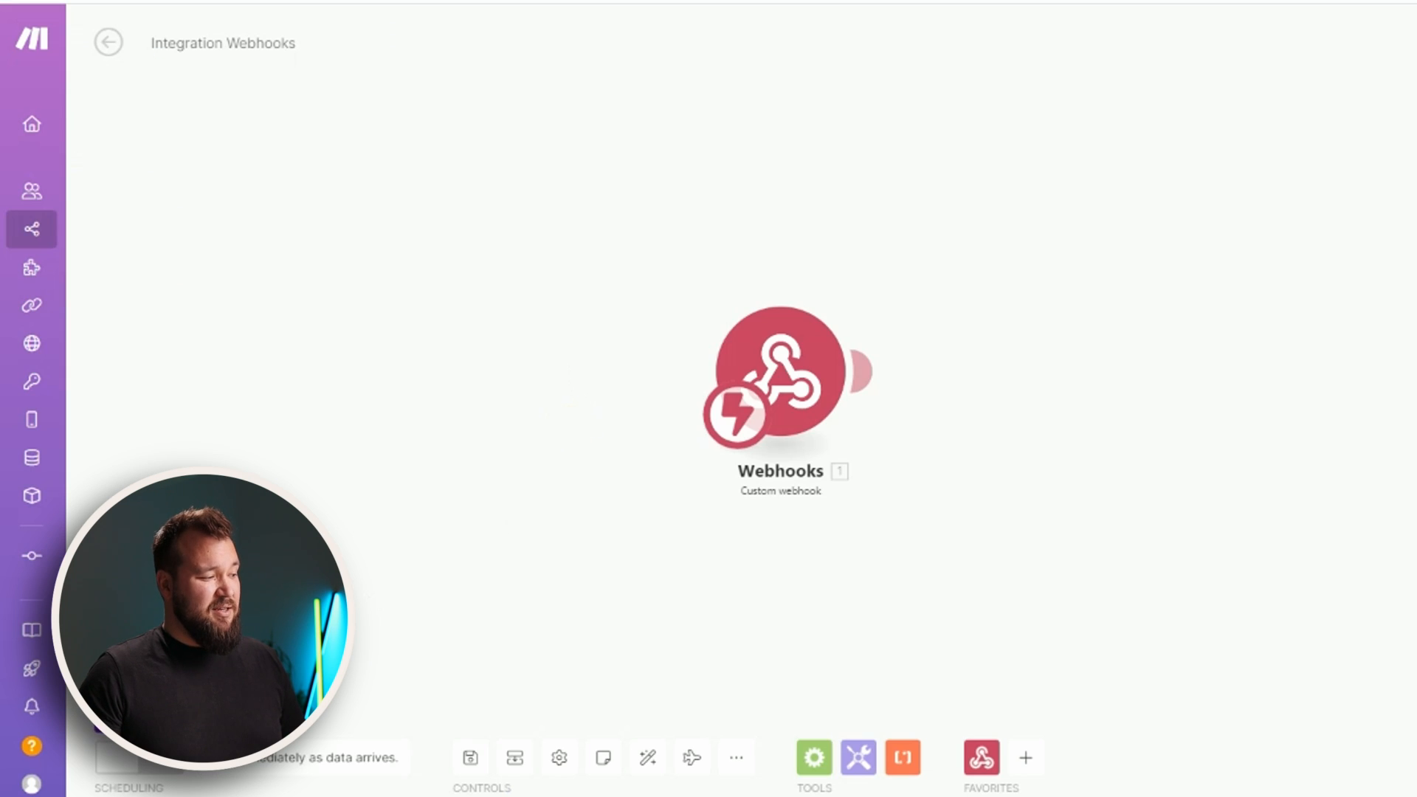
{"action": "left_click", "coordinate": [139, 717]}
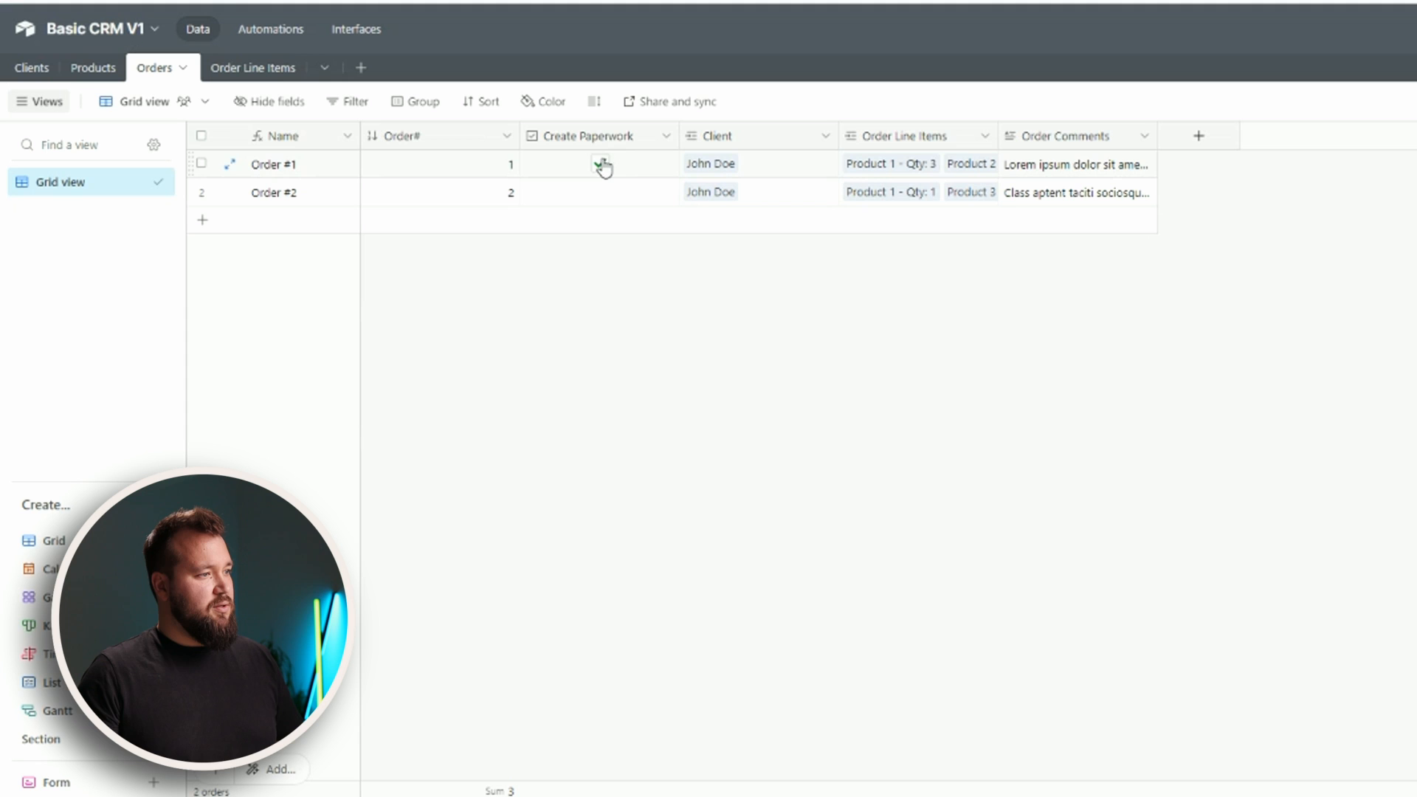
{"action": "left_click", "coordinate": [603, 166]}
Return to the Make scenario and move the Webhooks module further left on the canvas.
{"action": "left_click", "coordinate": [716, 473]}
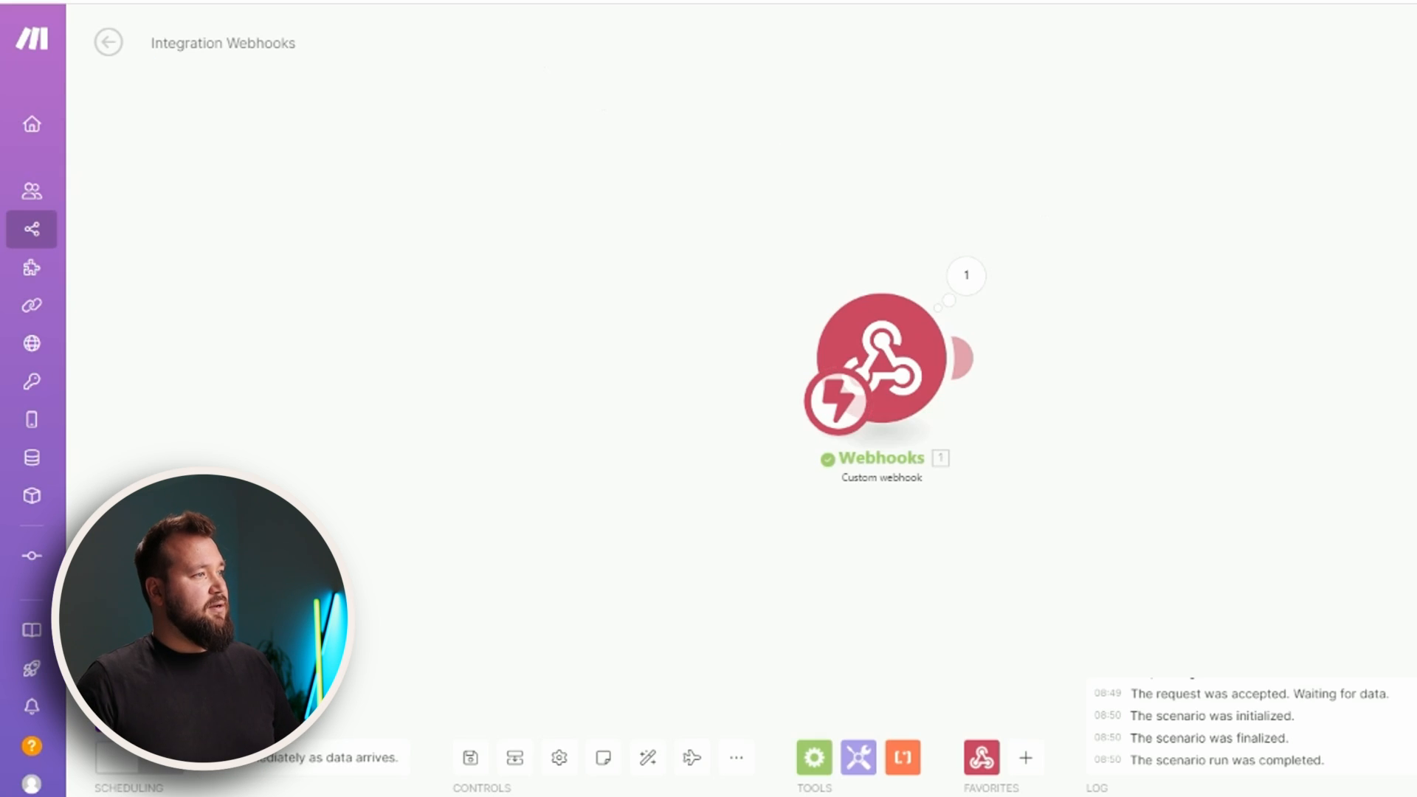
{"action": "left_click_drag", "start_coordinate": [886, 353], "coordinate": [587, 338]}
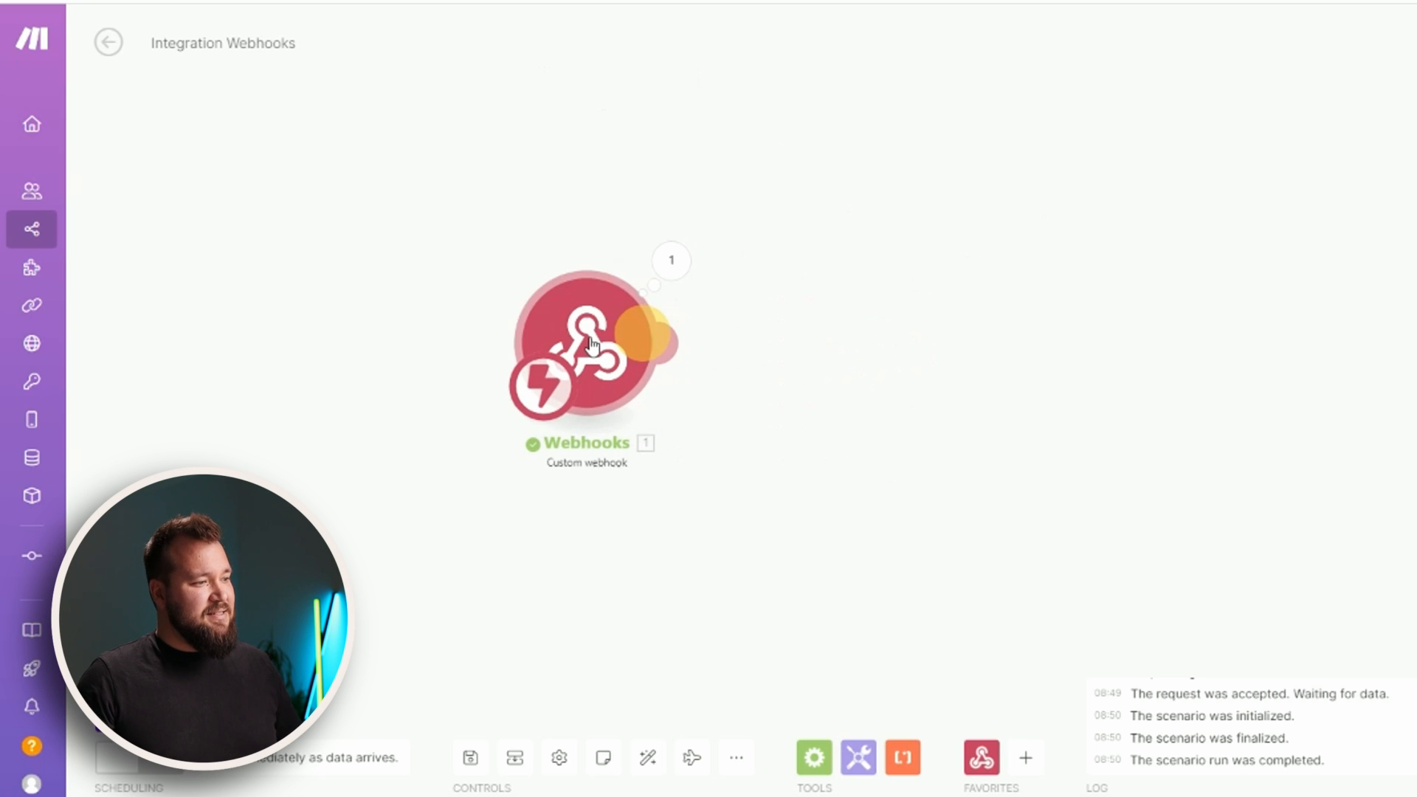
Add an Airtable Get a Record module after the Webhooks module, and choose the Basic CRM V1 base.
{"action": "left_click", "coordinate": [1026, 763]}
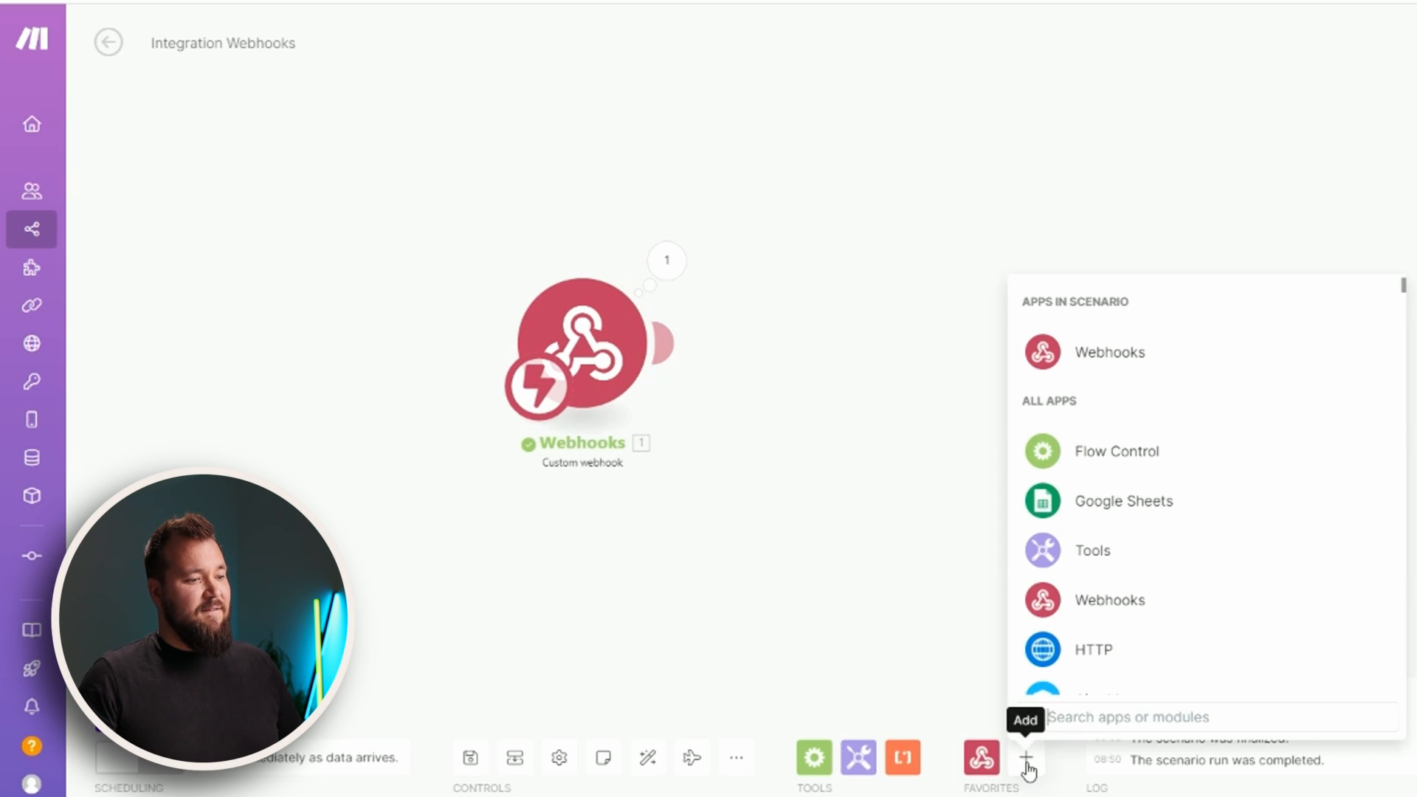
{"action": "scroll", "coordinate": [1091, 639], "scroll_direction": "down", "scroll_amount": 1}
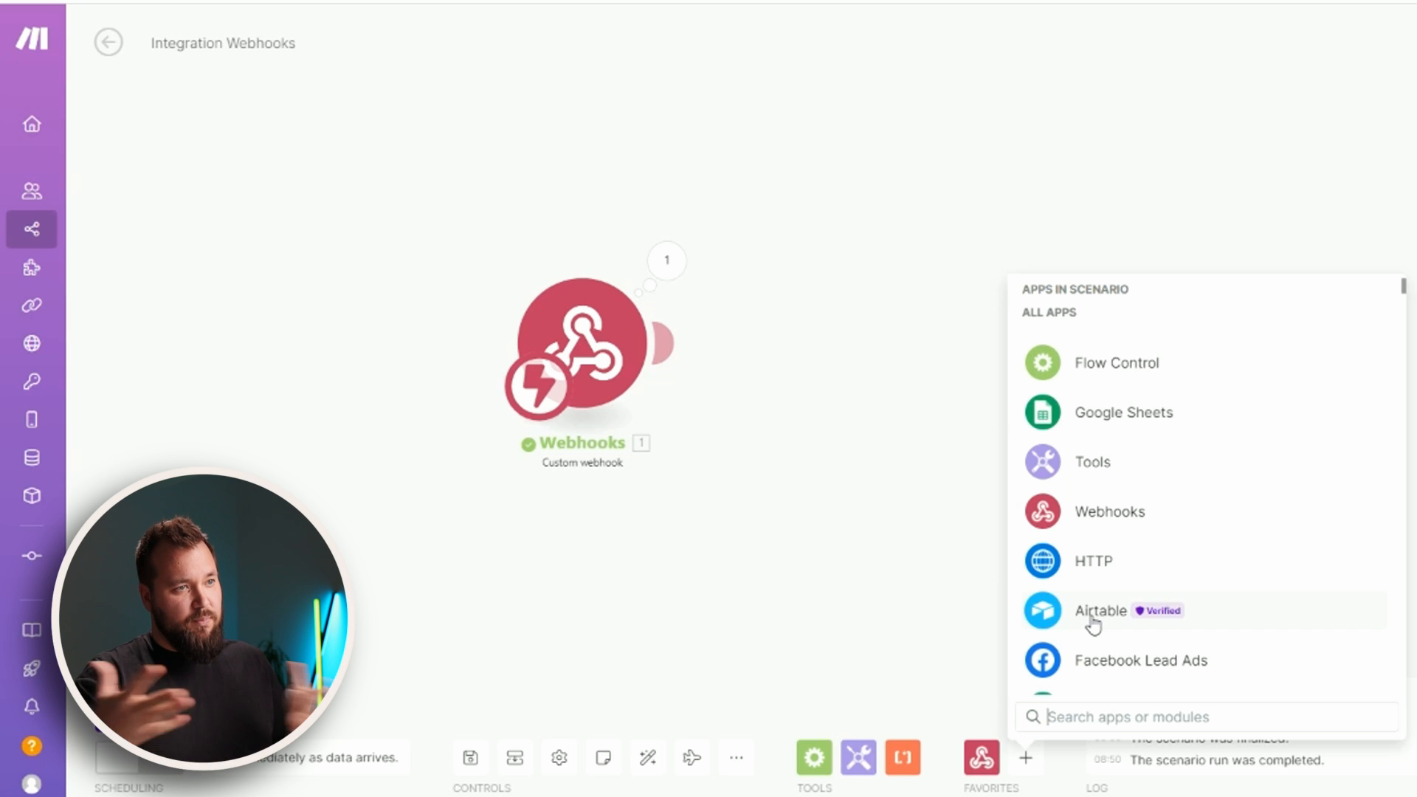
{"action": "left_click", "coordinate": [1093, 619]}
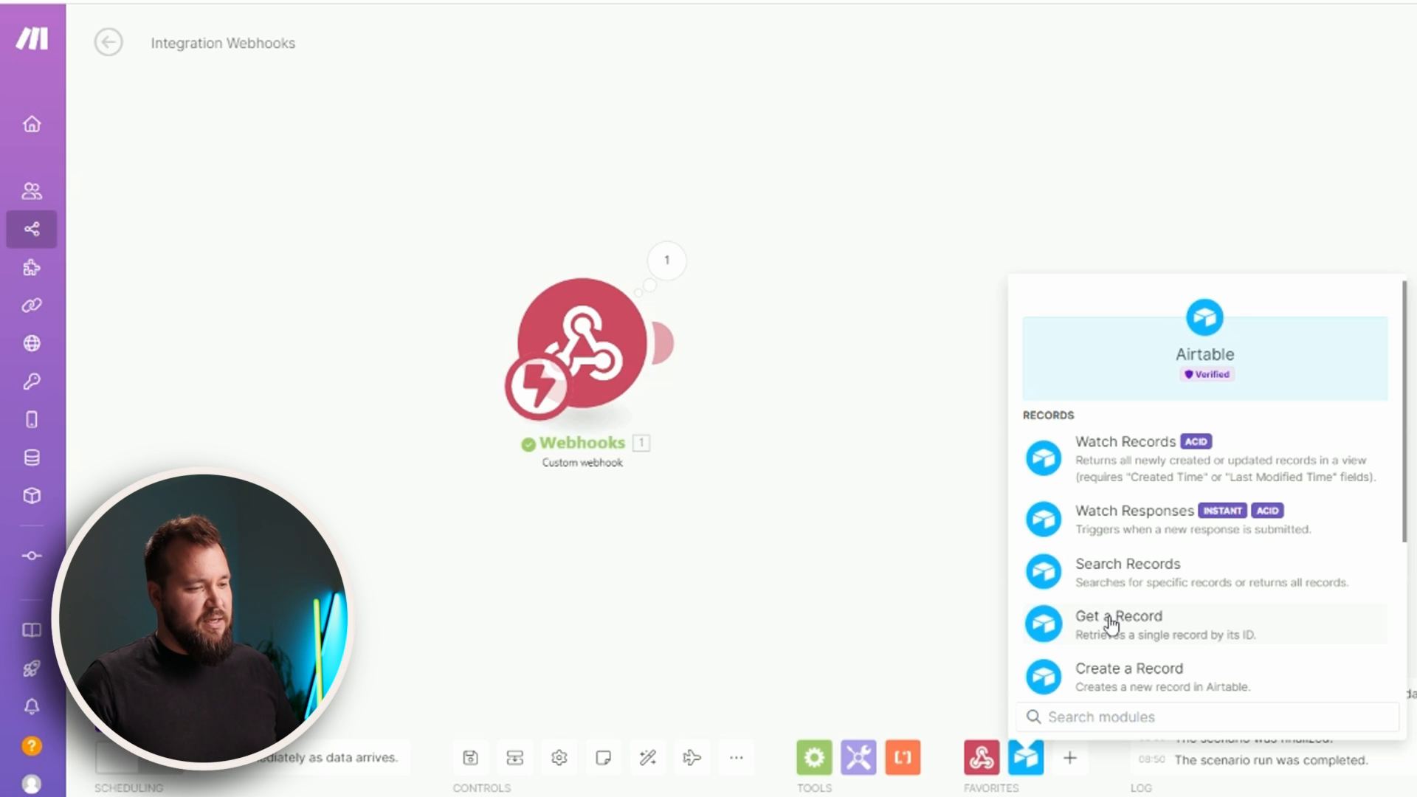
{"action": "left_click", "coordinate": [1111, 624]}
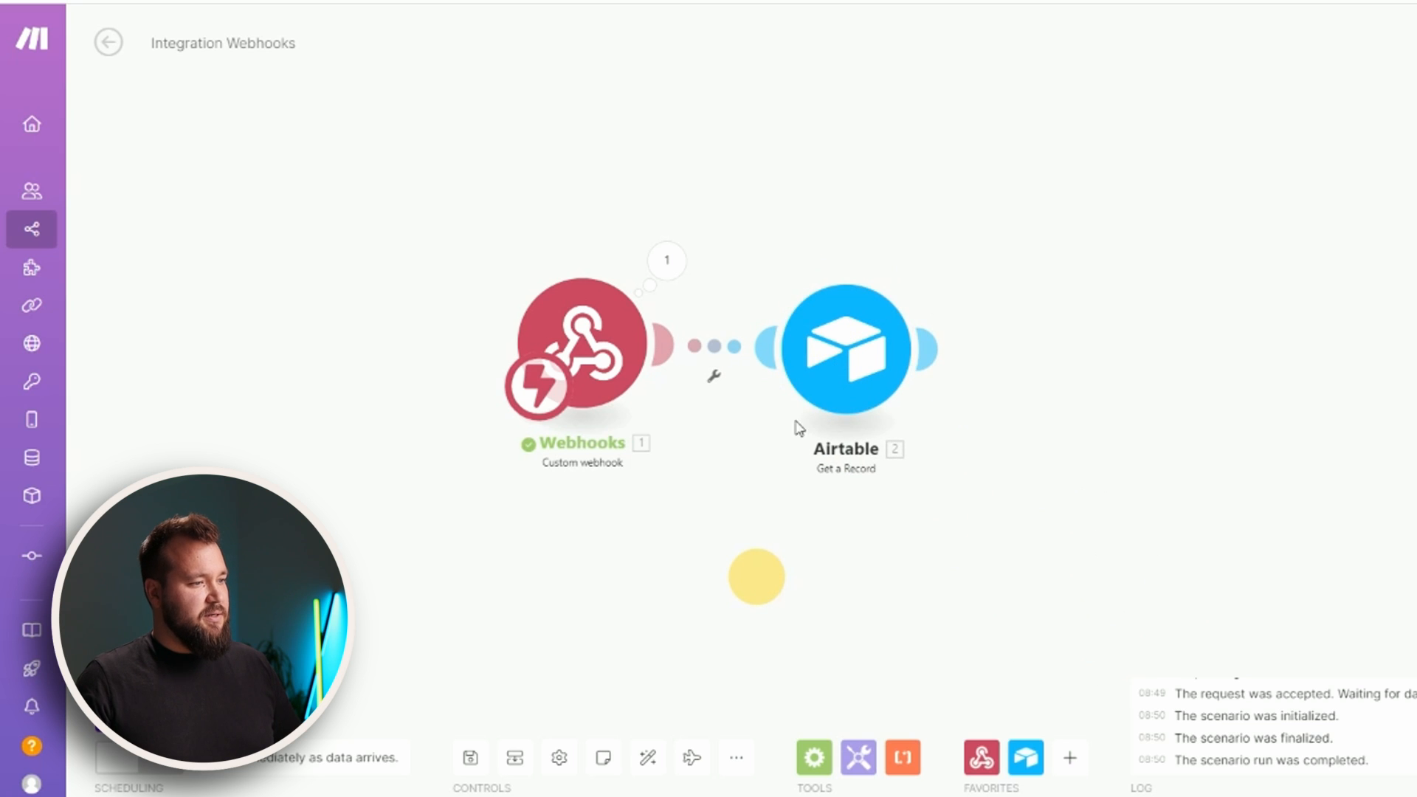
{"action": "left_click", "coordinate": [1093, 477]}
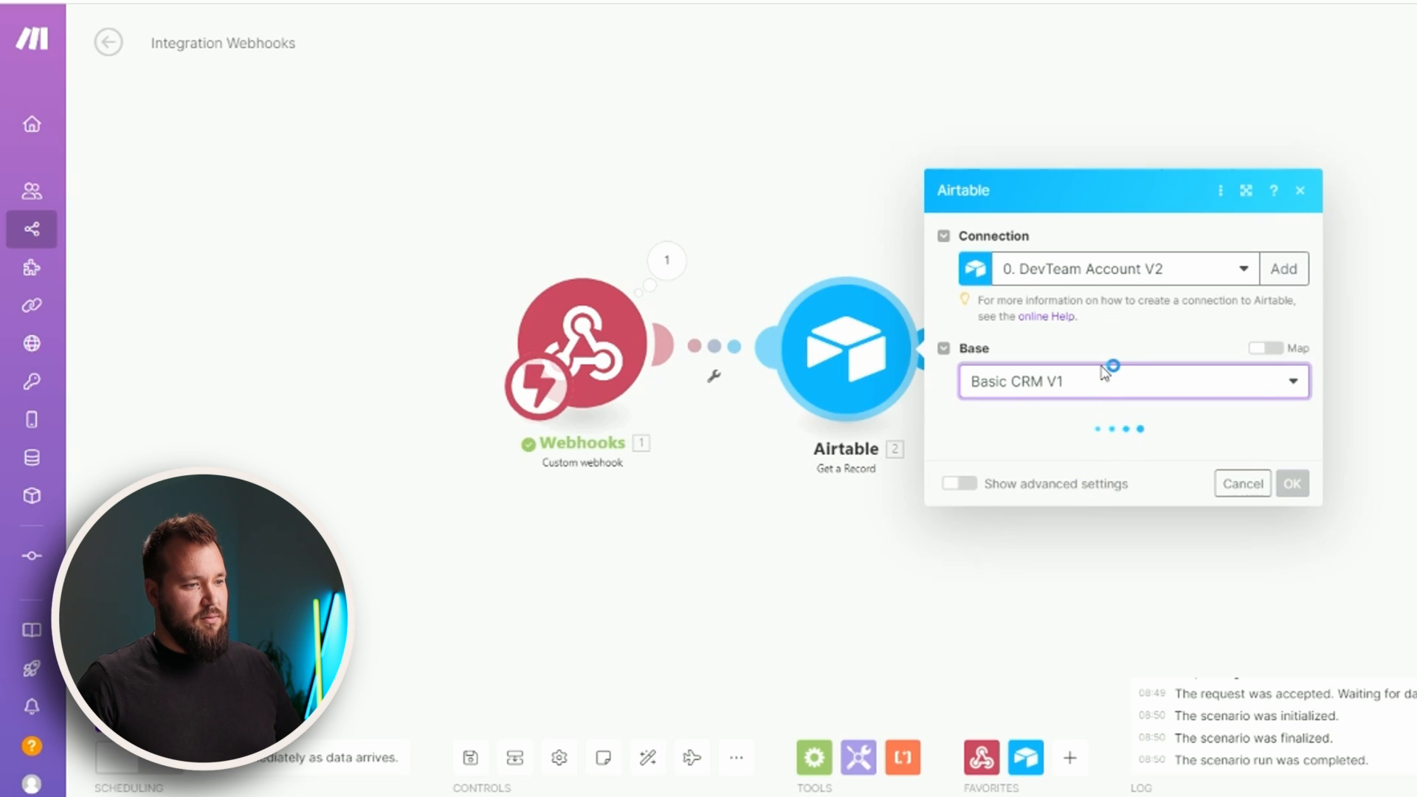
Inspect the Webhooks module's run output for the received Record_Id value.
{"action": "left_click", "coordinate": [666, 261]}
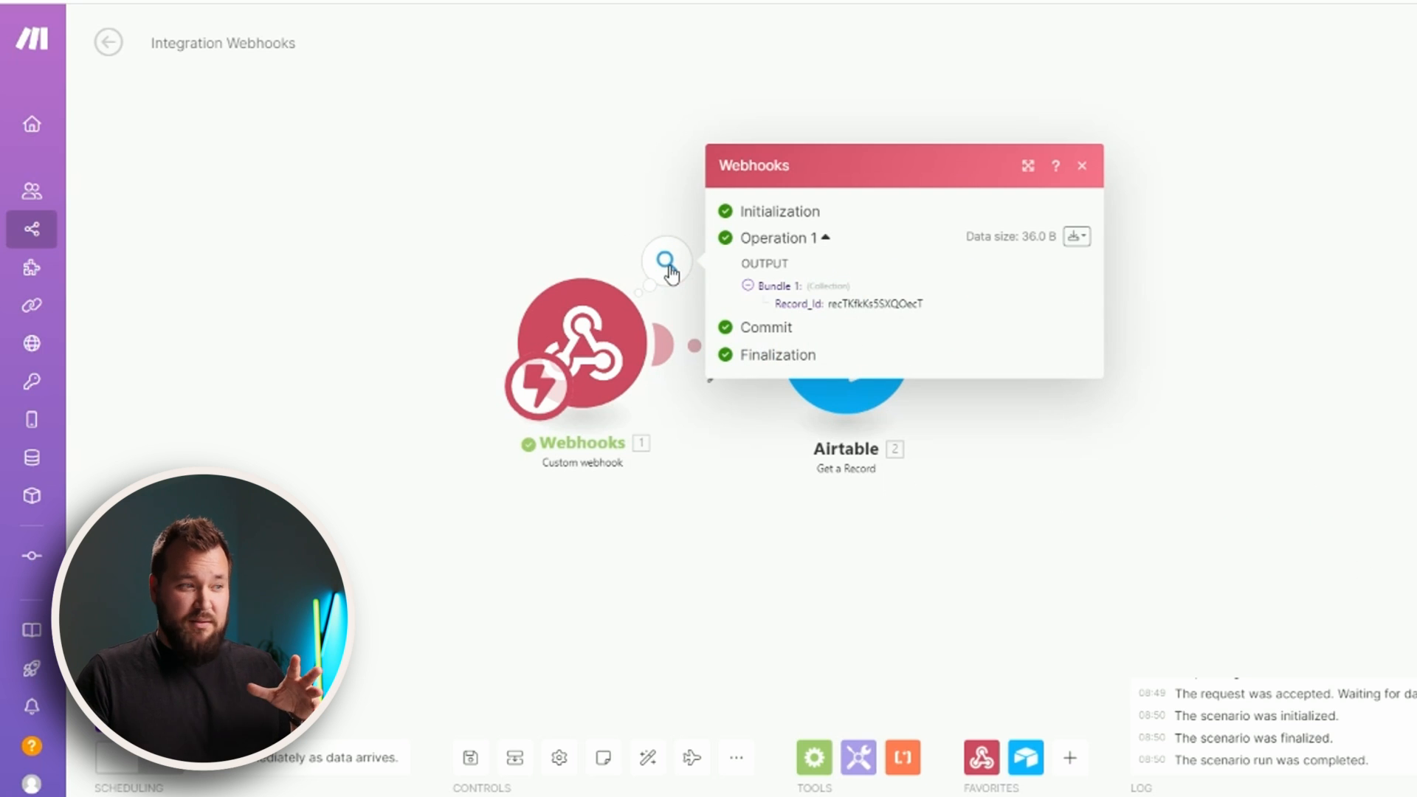
{"action": "left_click_drag", "start_coordinate": [870, 309], "coordinate": [927, 303]}
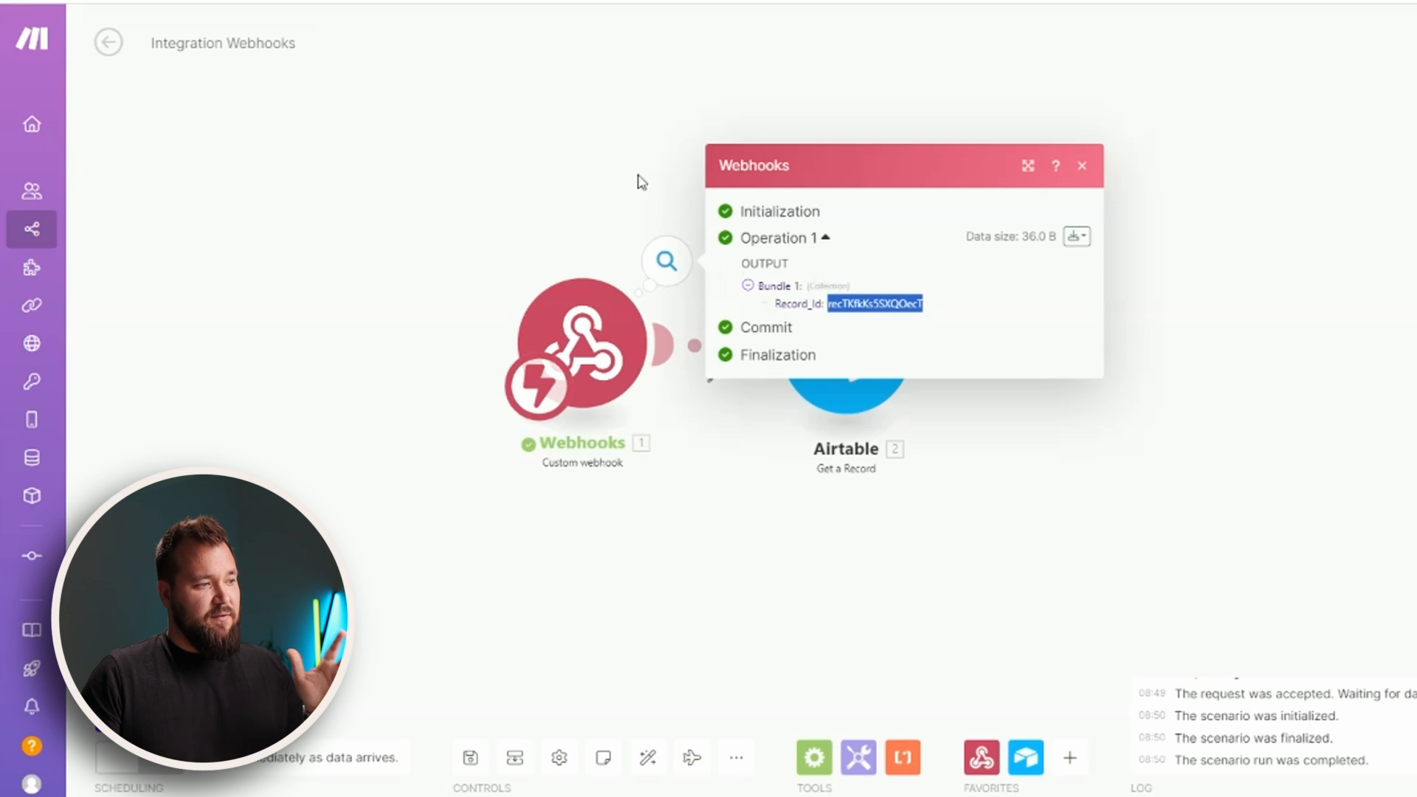
{"action": "left_click", "coordinate": [622, 158]}
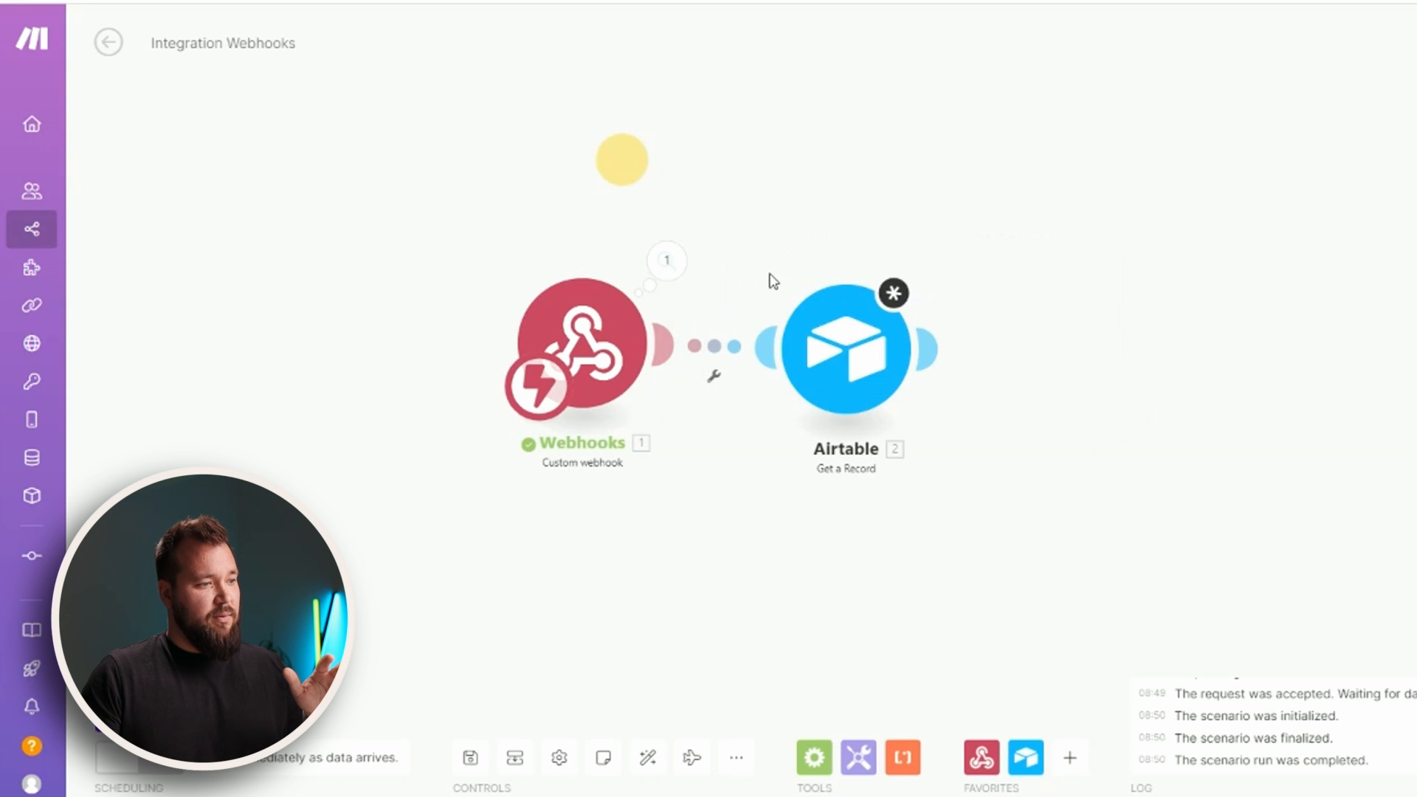
Set the Get a Record module's table to Orders, and map its Record ID to the webhook's Record_Id.
{"action": "left_click", "coordinate": [846, 352]}
{"action": "left_click", "coordinate": [1000, 459]}
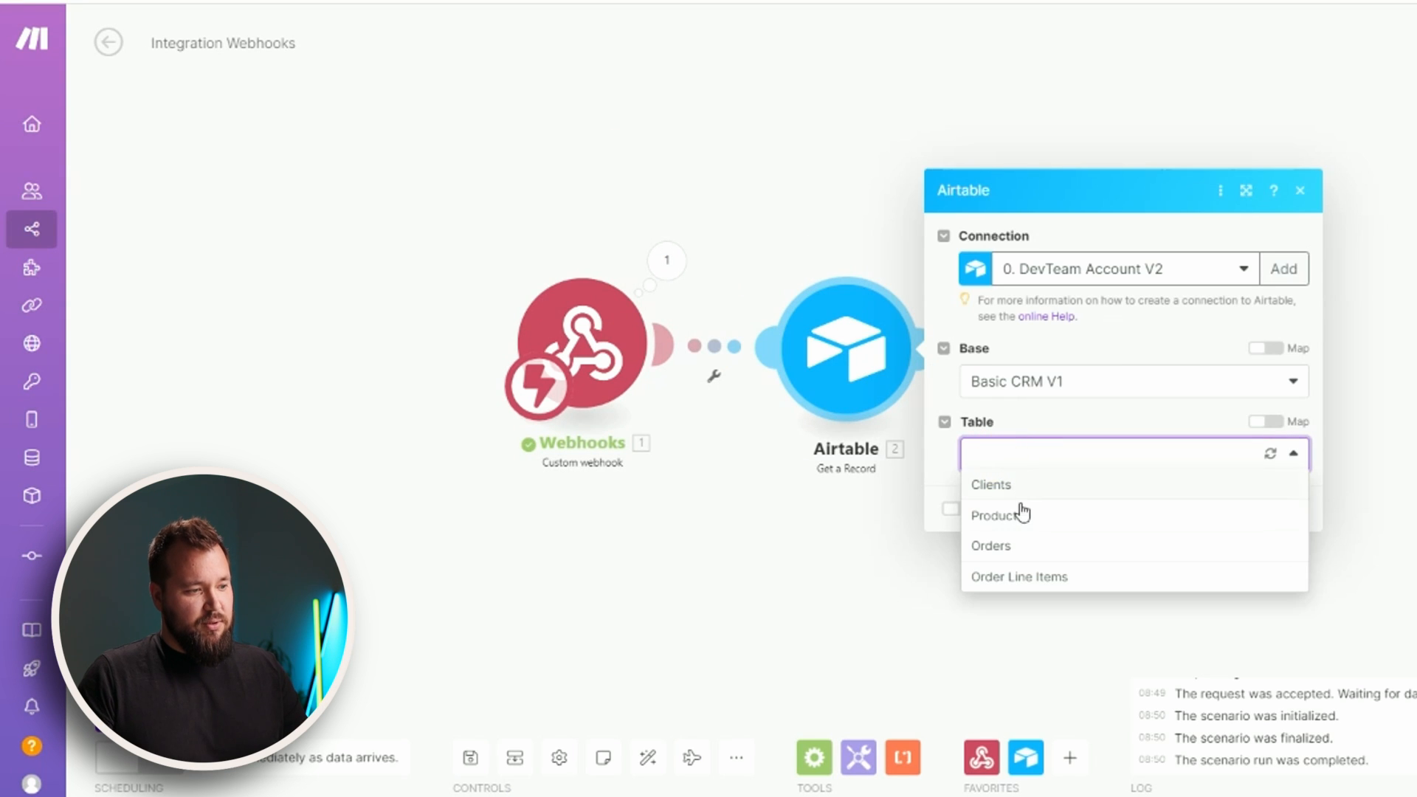
{"action": "left_click", "coordinate": [1018, 546]}
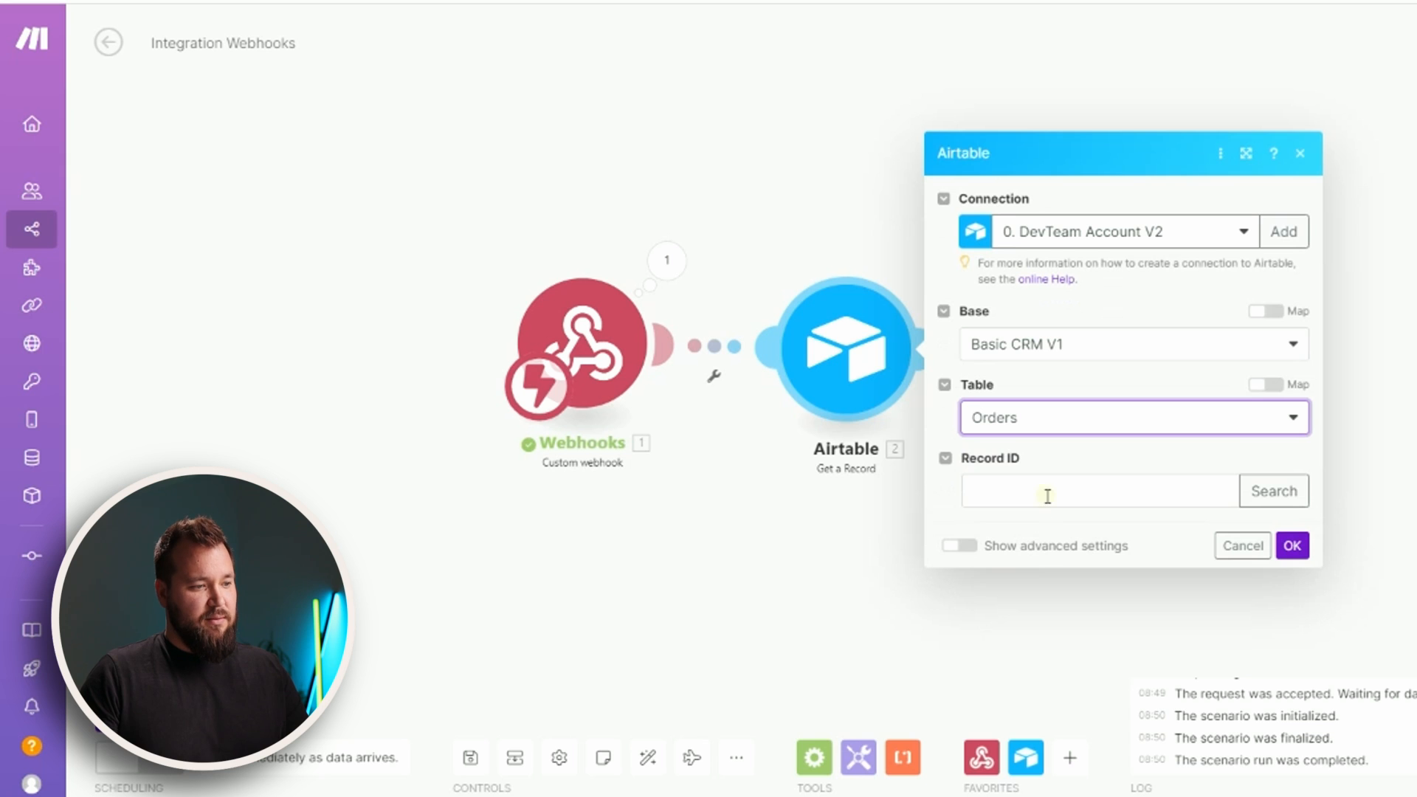
{"action": "left_click", "coordinate": [1047, 496]}
{"action": "left_click", "coordinate": [1303, 550]}
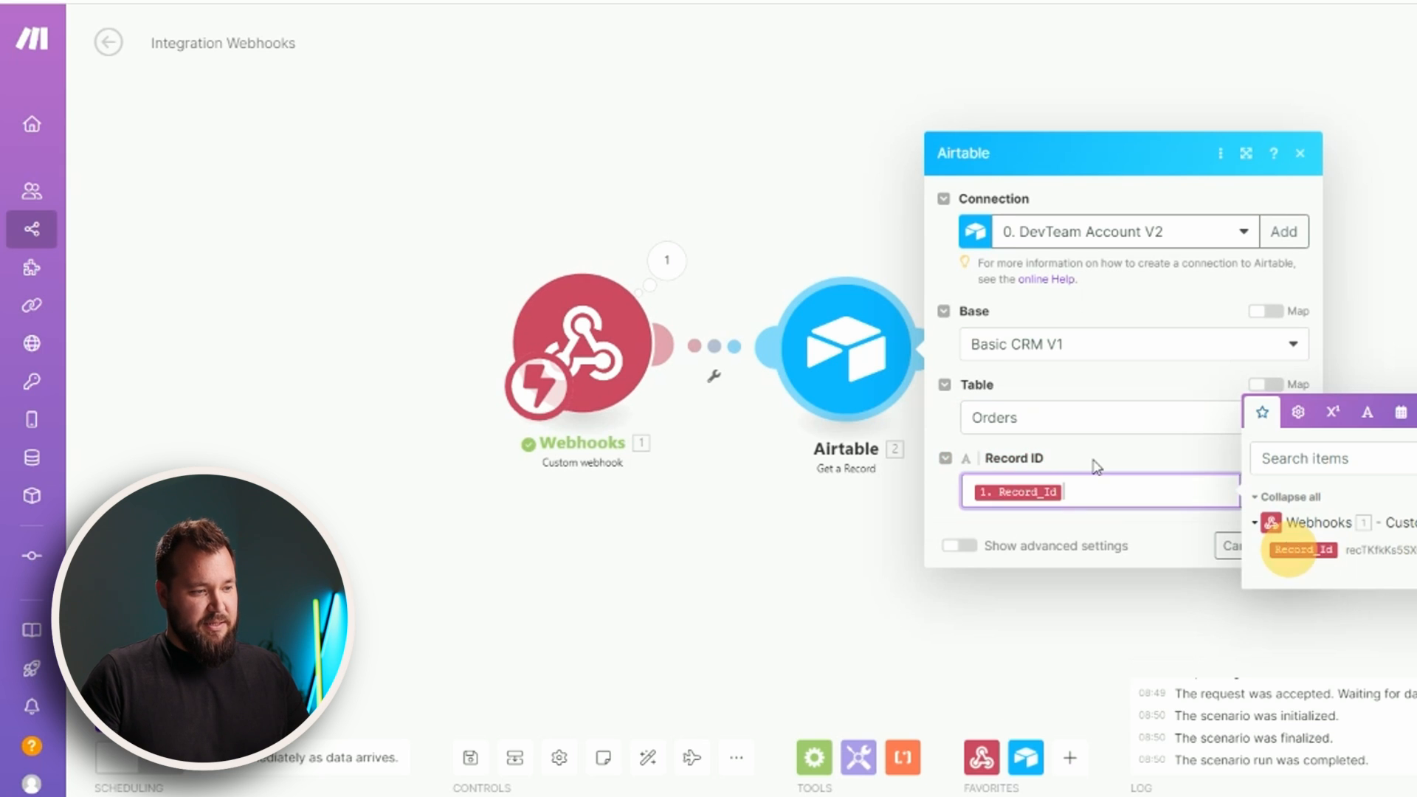
{"action": "left_click", "coordinate": [1100, 459]}
{"action": "left_click", "coordinate": [1293, 546]}
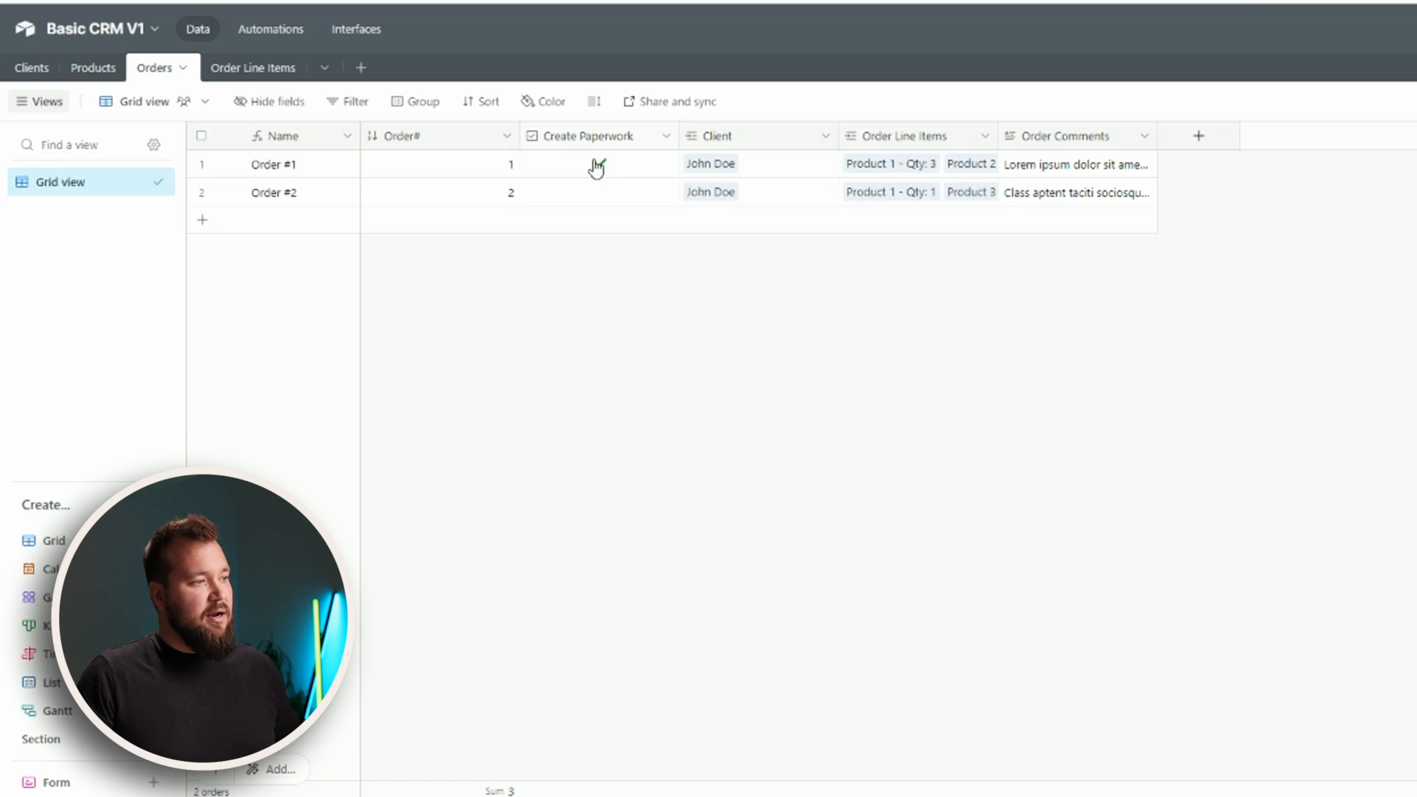
Re-tick Create Paperwork for Order #1 in Airtable's Orders table, and inspect the Get a Record module's output in Make.
{"action": "left_click", "coordinate": [601, 164]}
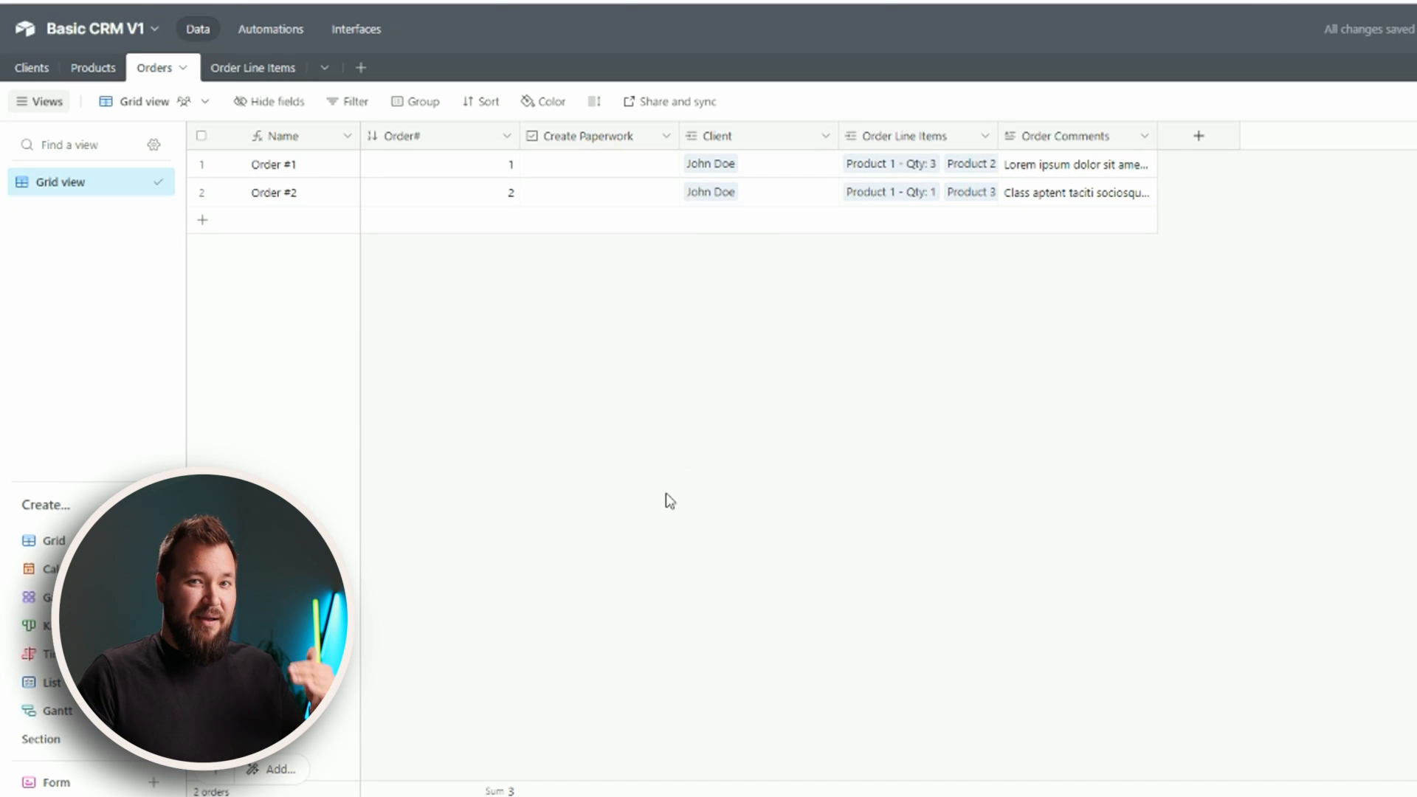
{"action": "left_click", "coordinate": [598, 167]}
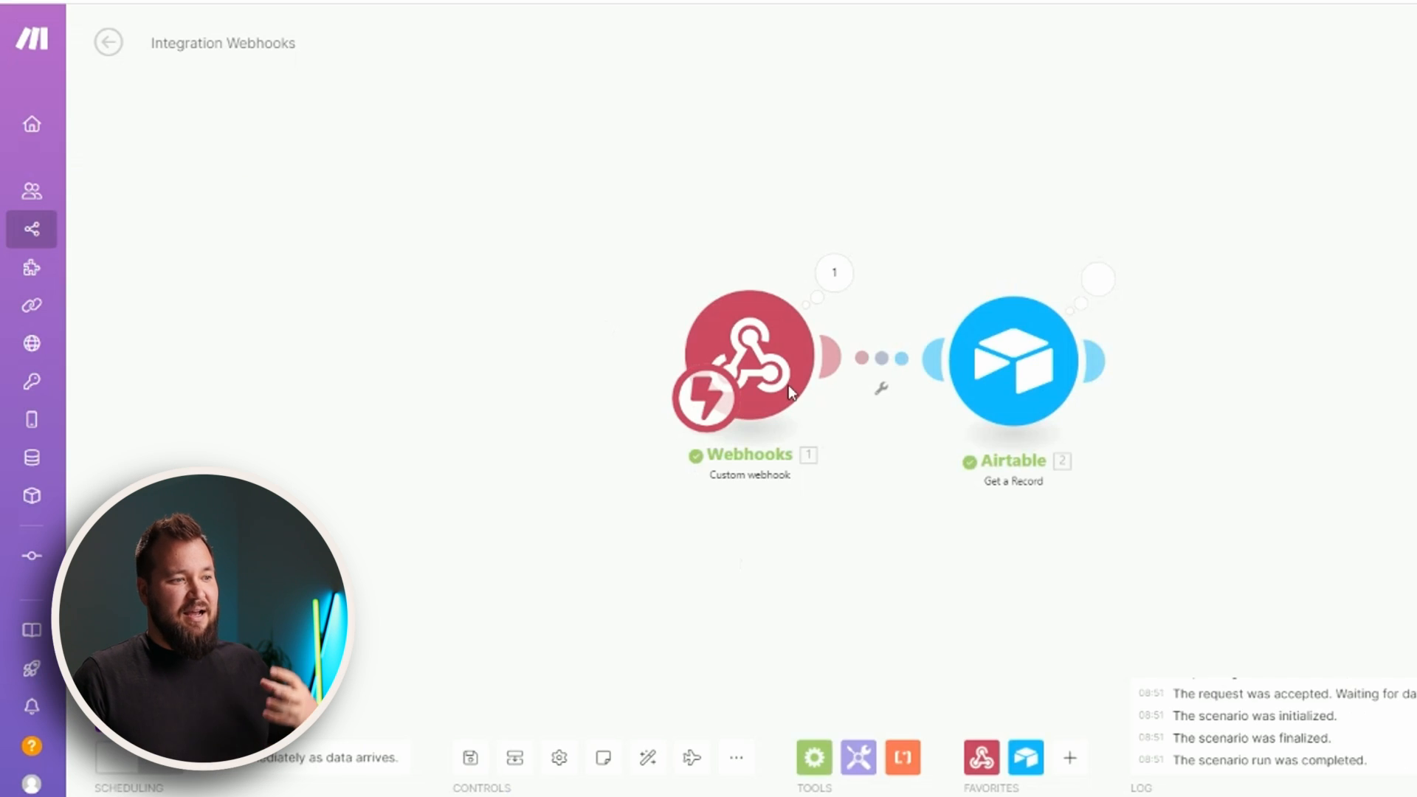
{"action": "left_click_drag", "start_coordinate": [1005, 279], "coordinate": [832, 253]}
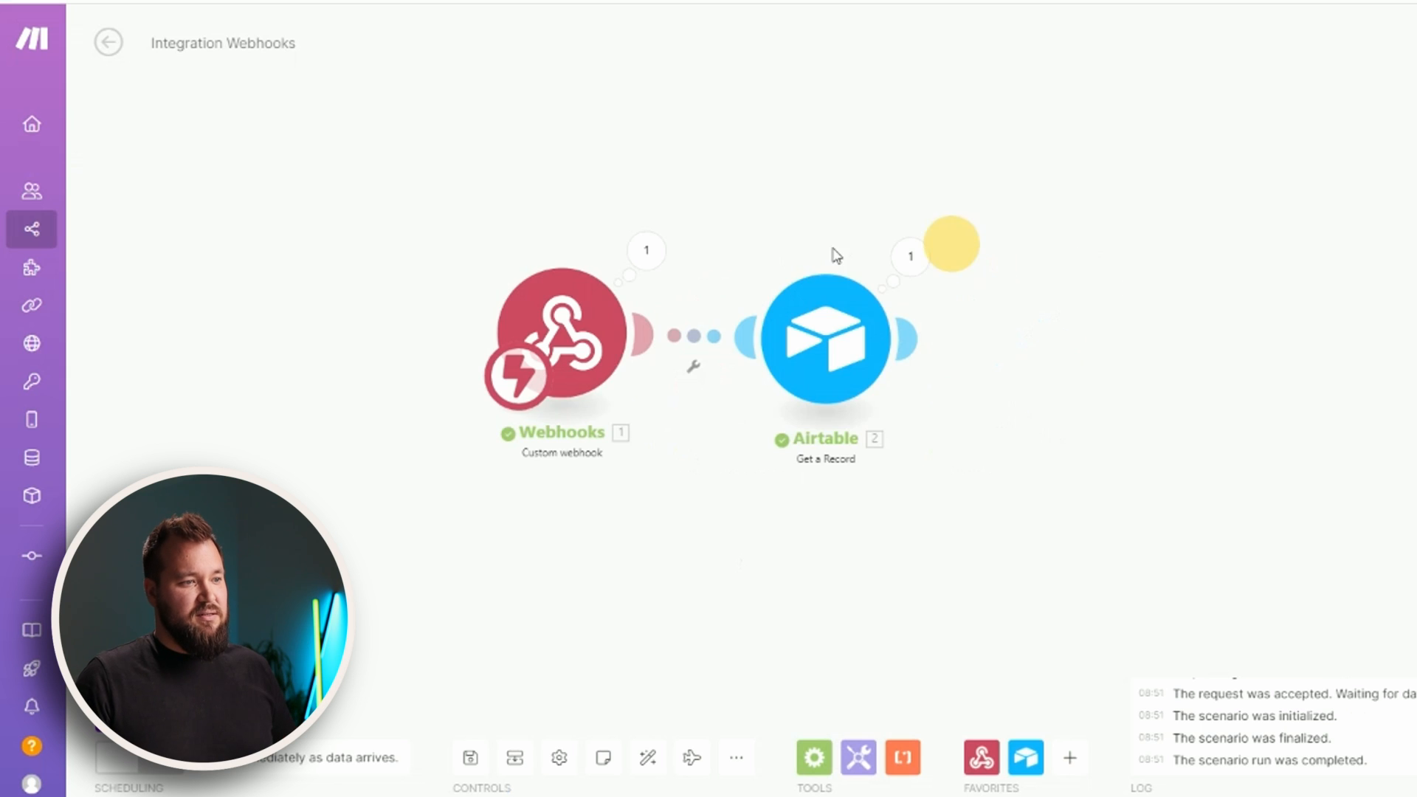
{"action": "left_click", "coordinate": [911, 260]}
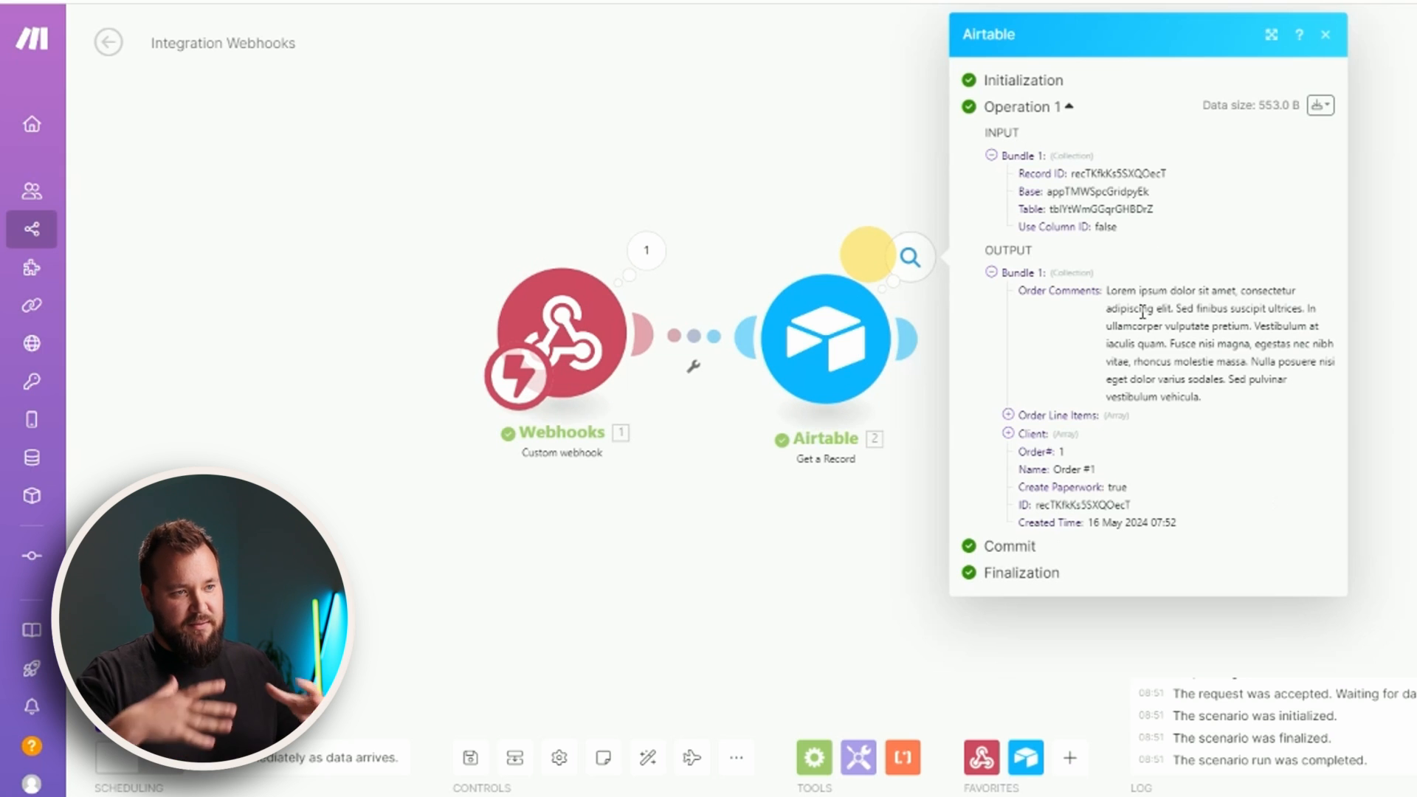
{"action": "left_click_drag", "start_coordinate": [1132, 334], "coordinate": [1183, 391]}
{"action": "left_click", "coordinate": [1201, 354]}
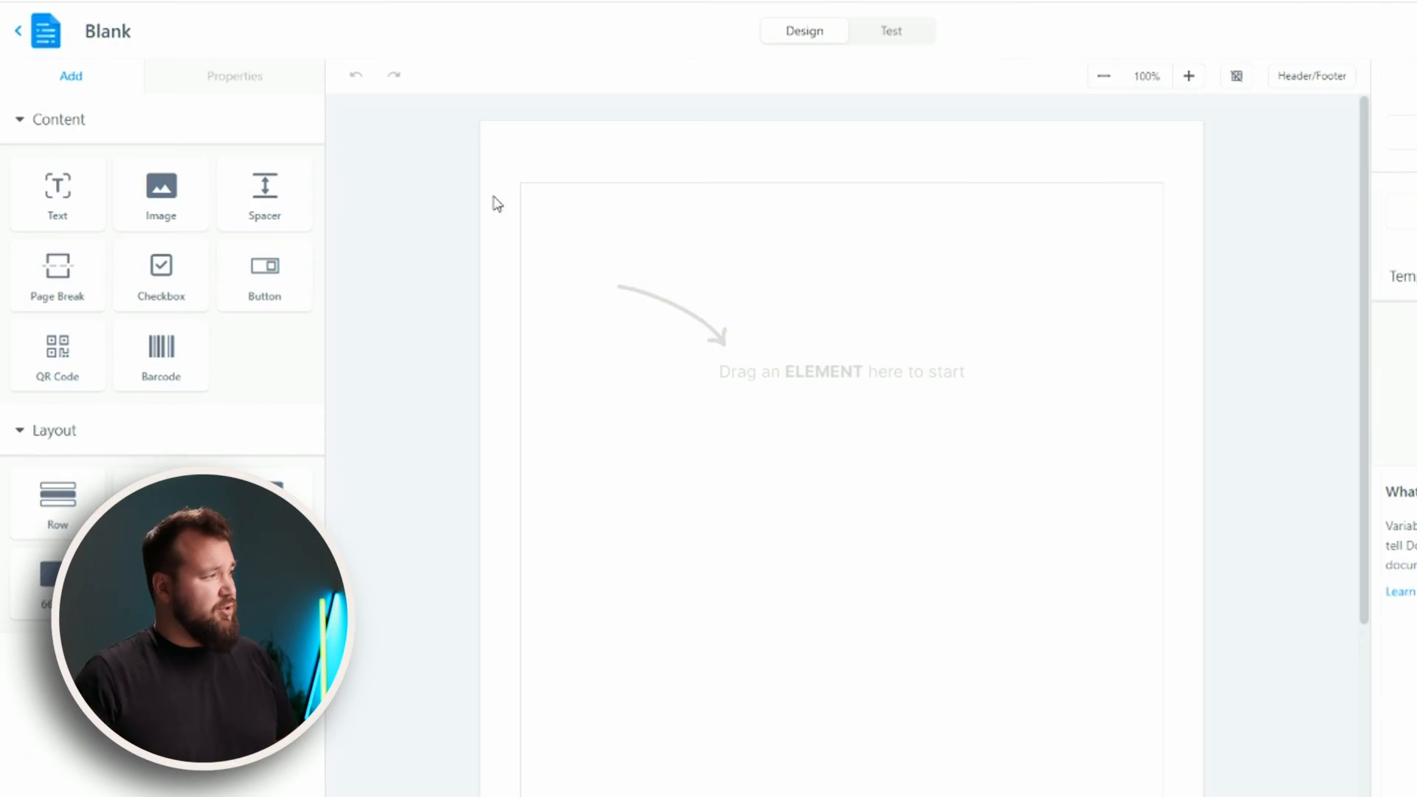
Switch to the document template editor and rename the Blank template as Order Paperwork V1.
{"action": "left_click", "coordinate": [133, 29]}
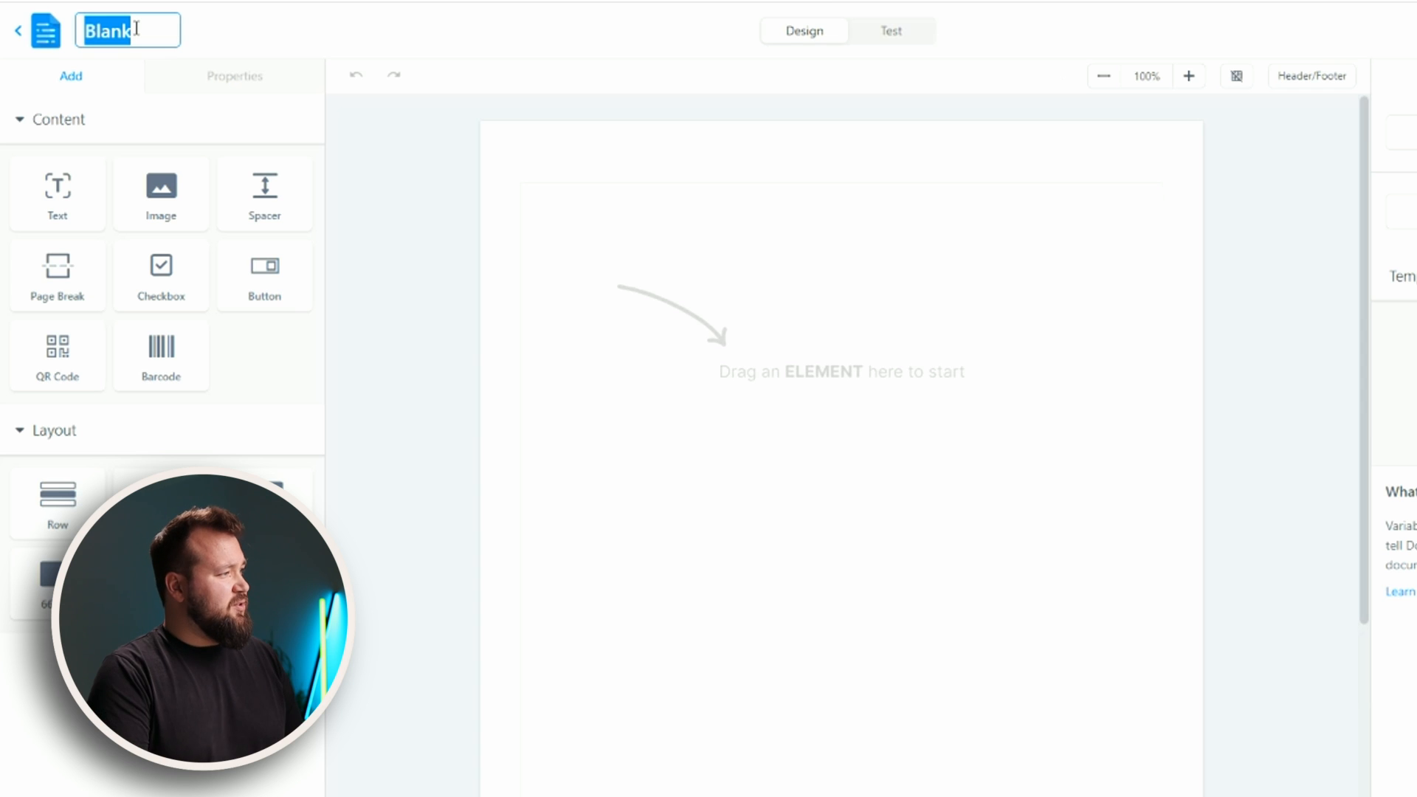
{"action": "type", "text": "Paperwork V1"}
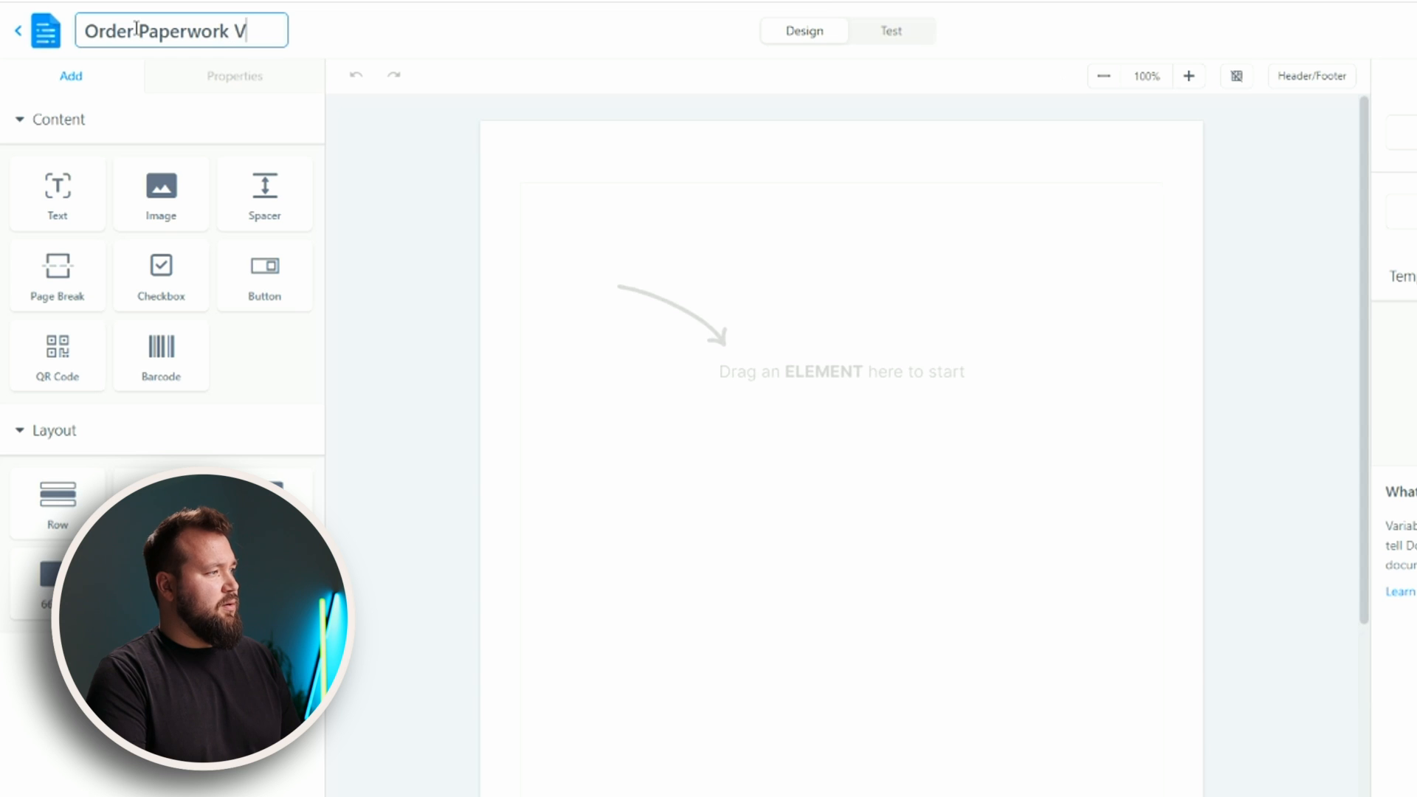
{"action": "left_click", "coordinate": [383, 164]}
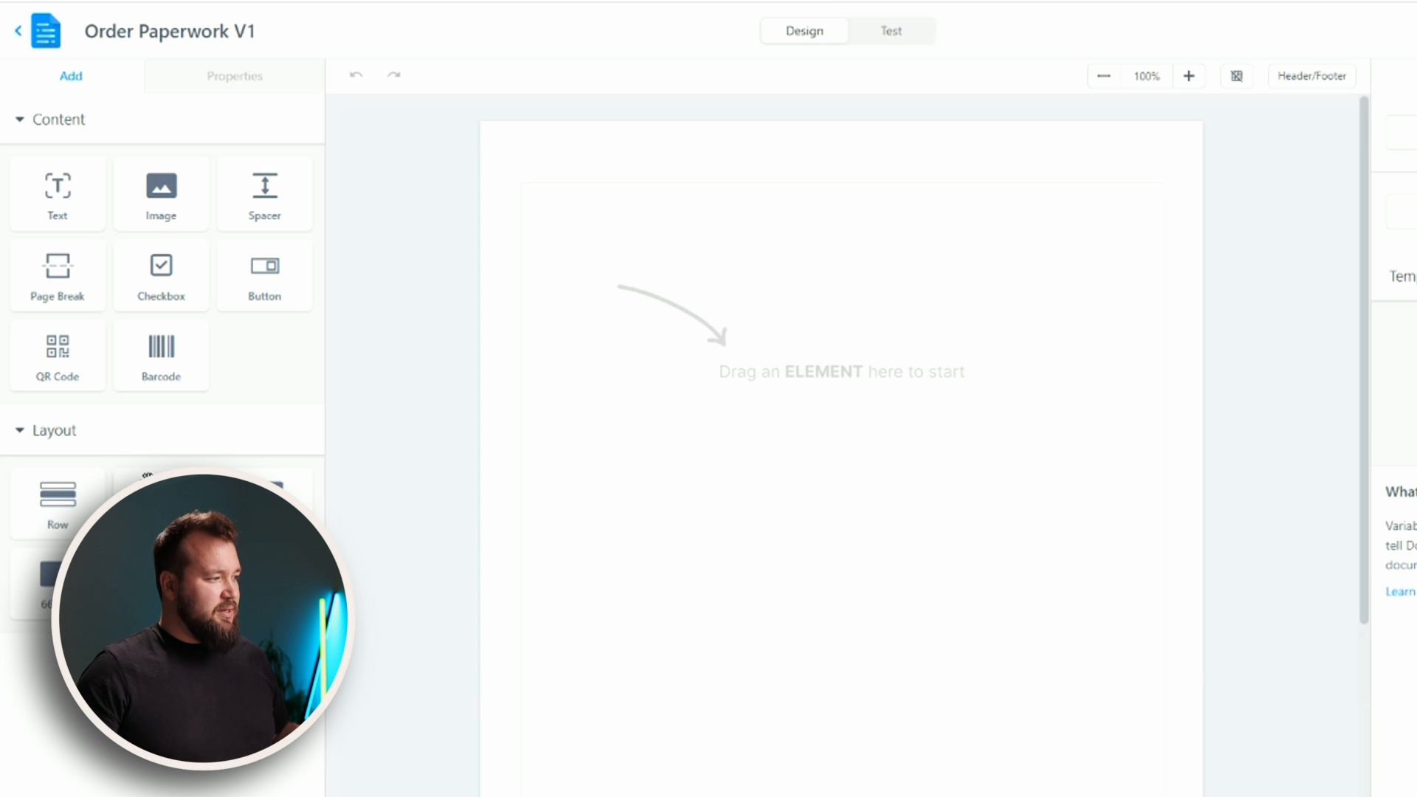
Add a row to the empty page, insert a column in it, and duplicate that column to make two.
{"action": "left_click_drag", "start_coordinate": [58, 508], "coordinate": [564, 240]}
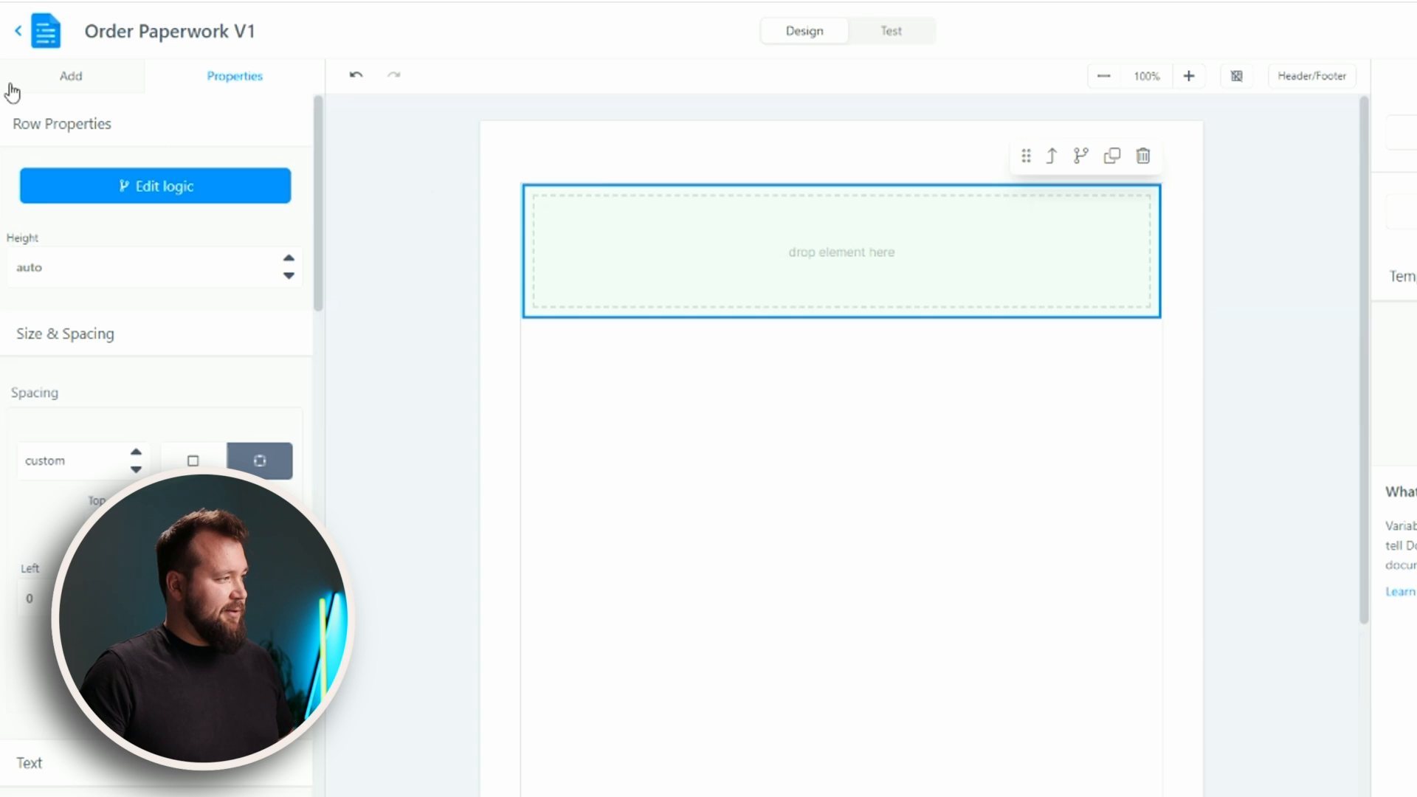
{"action": "left_click", "coordinate": [51, 79]}
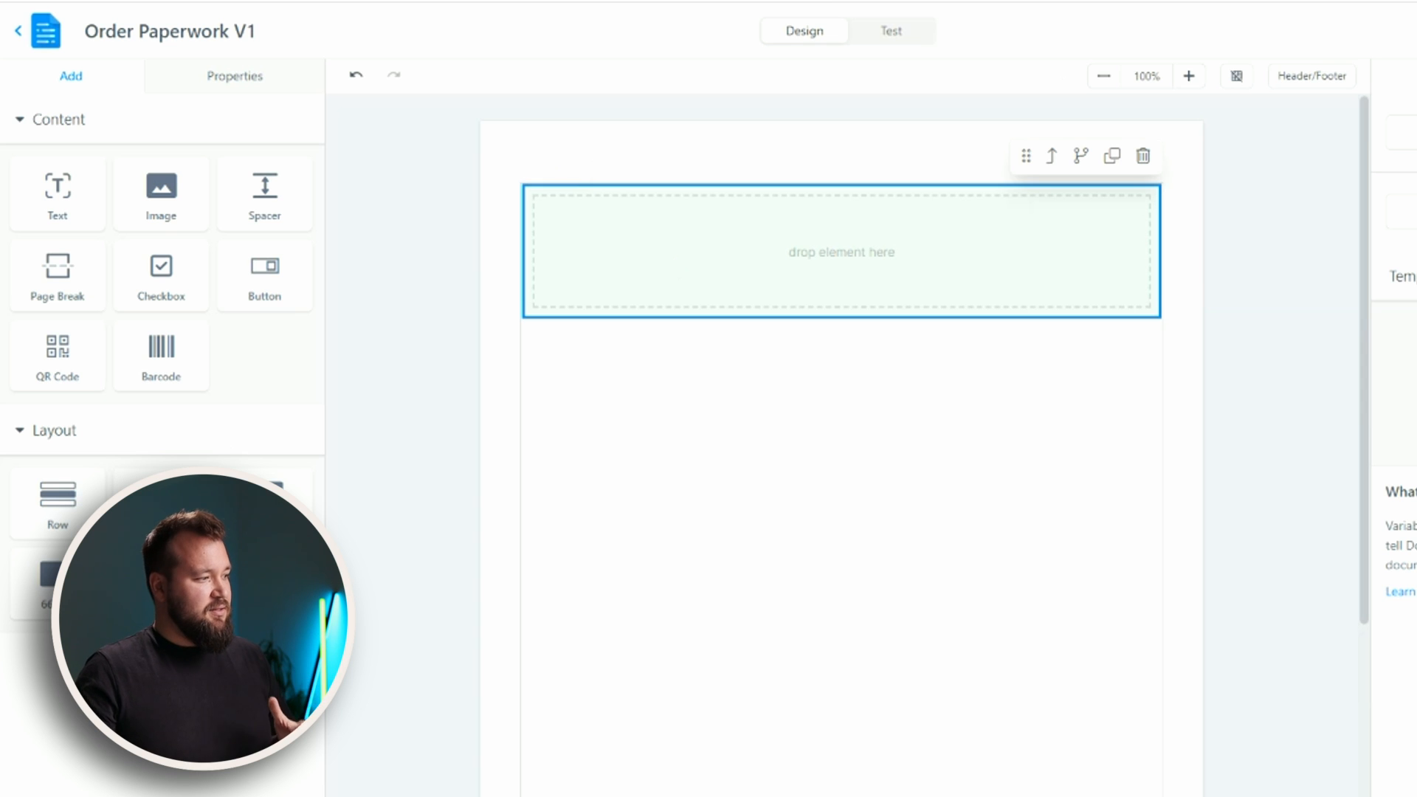
{"action": "left_click_drag", "start_coordinate": [161, 502], "coordinate": [653, 303]}
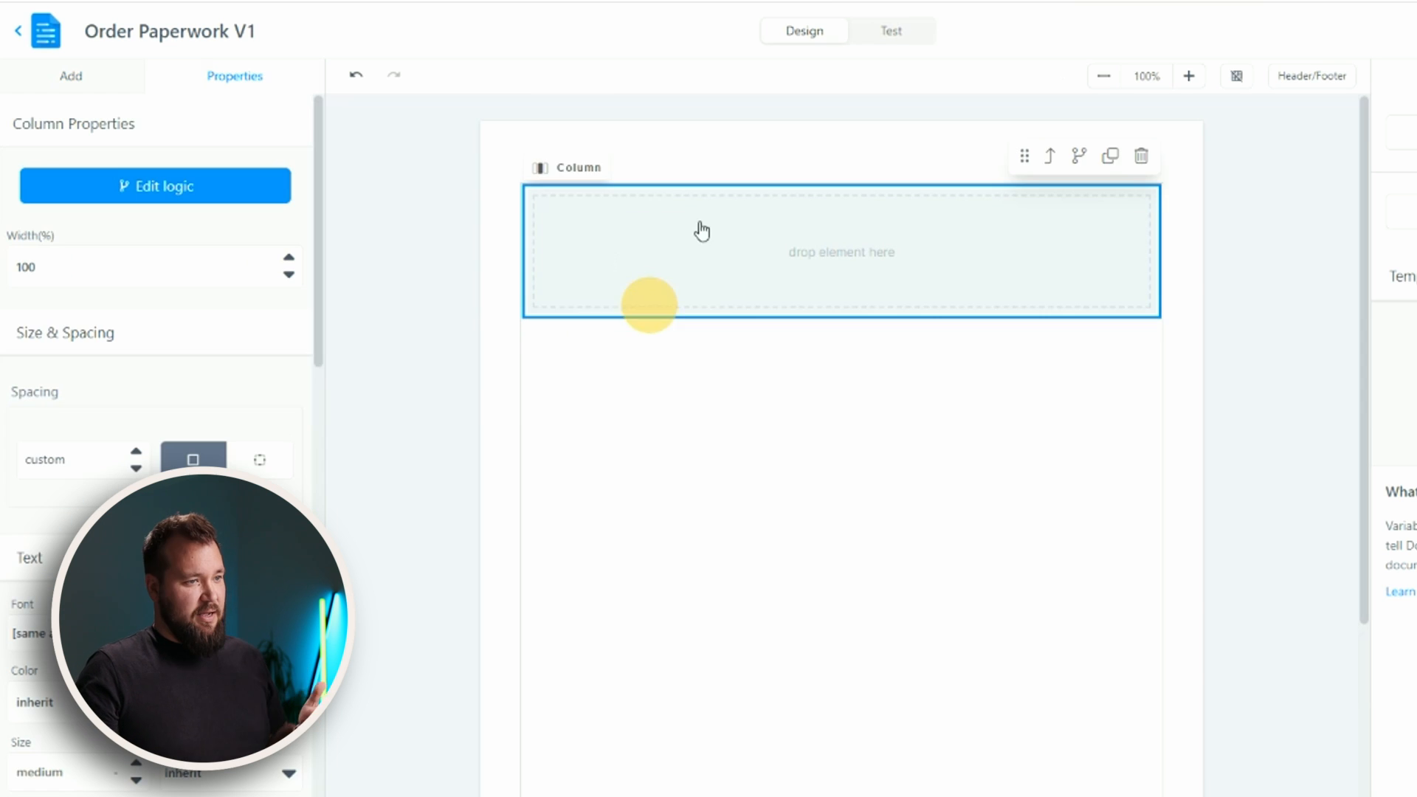
{"action": "left_click", "coordinate": [1112, 161]}
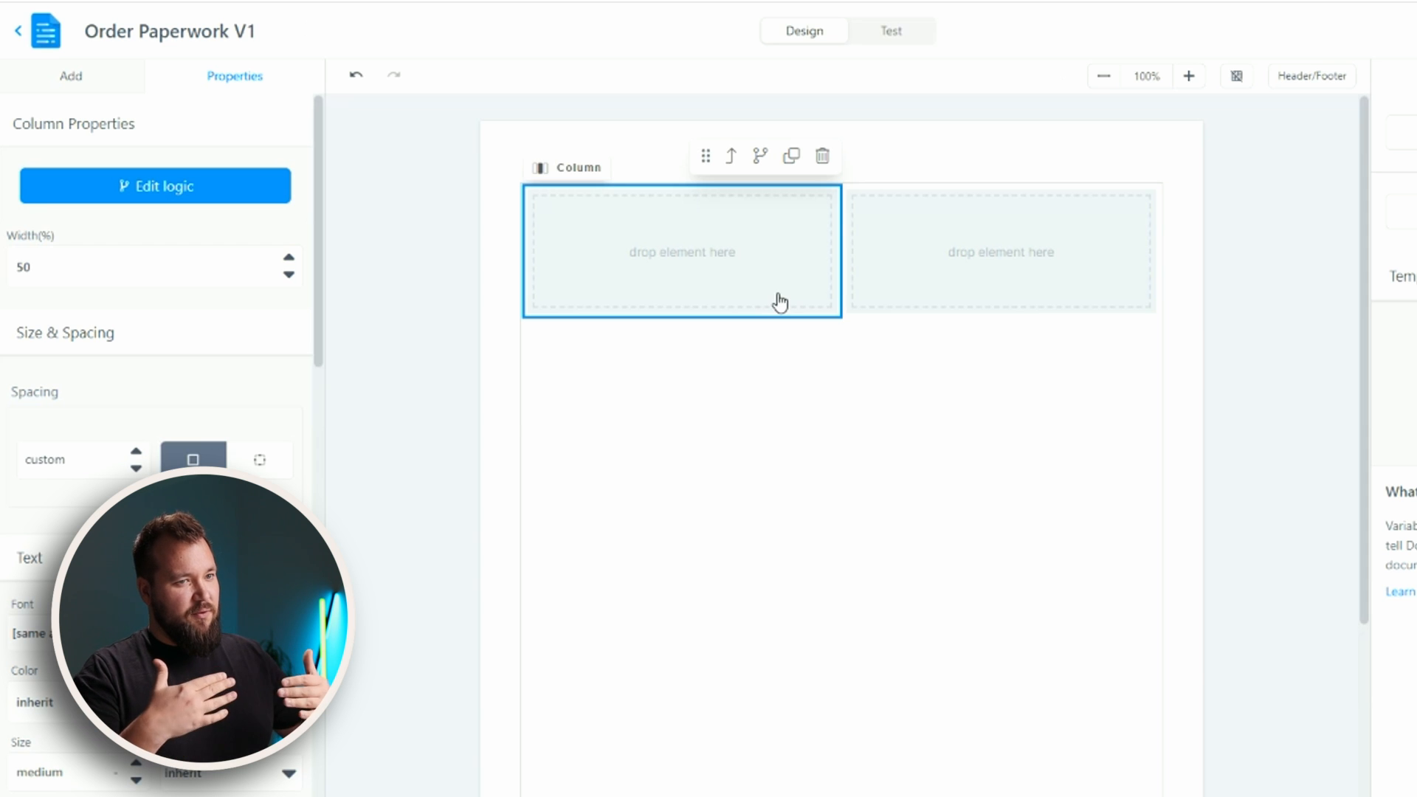
Examine how selecting a column's parent moves the selection to the row, comparing column, row and body properties.
{"action": "left_click", "coordinate": [513, 338]}
{"action": "left_click", "coordinate": [744, 290]}
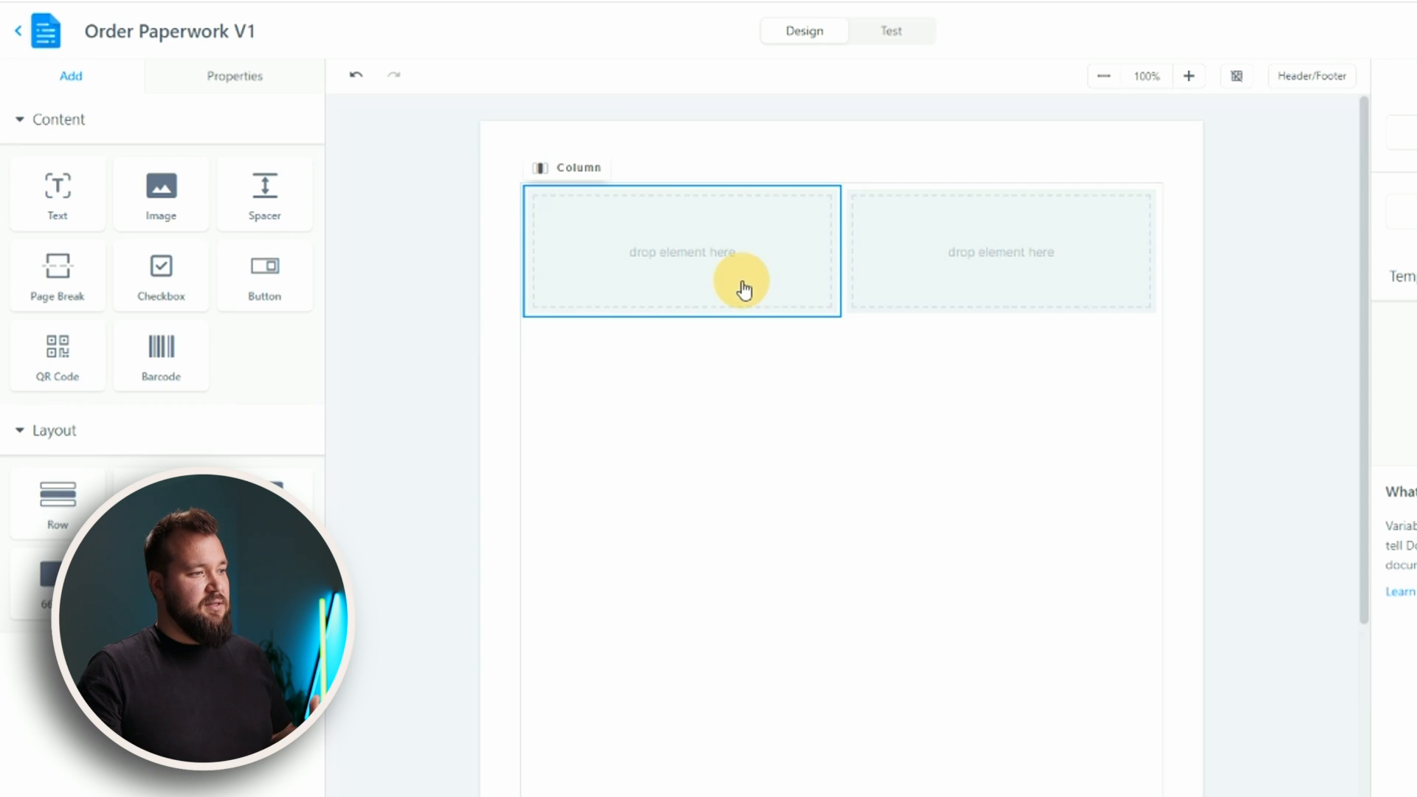
{"action": "left_click", "coordinate": [1013, 251]}
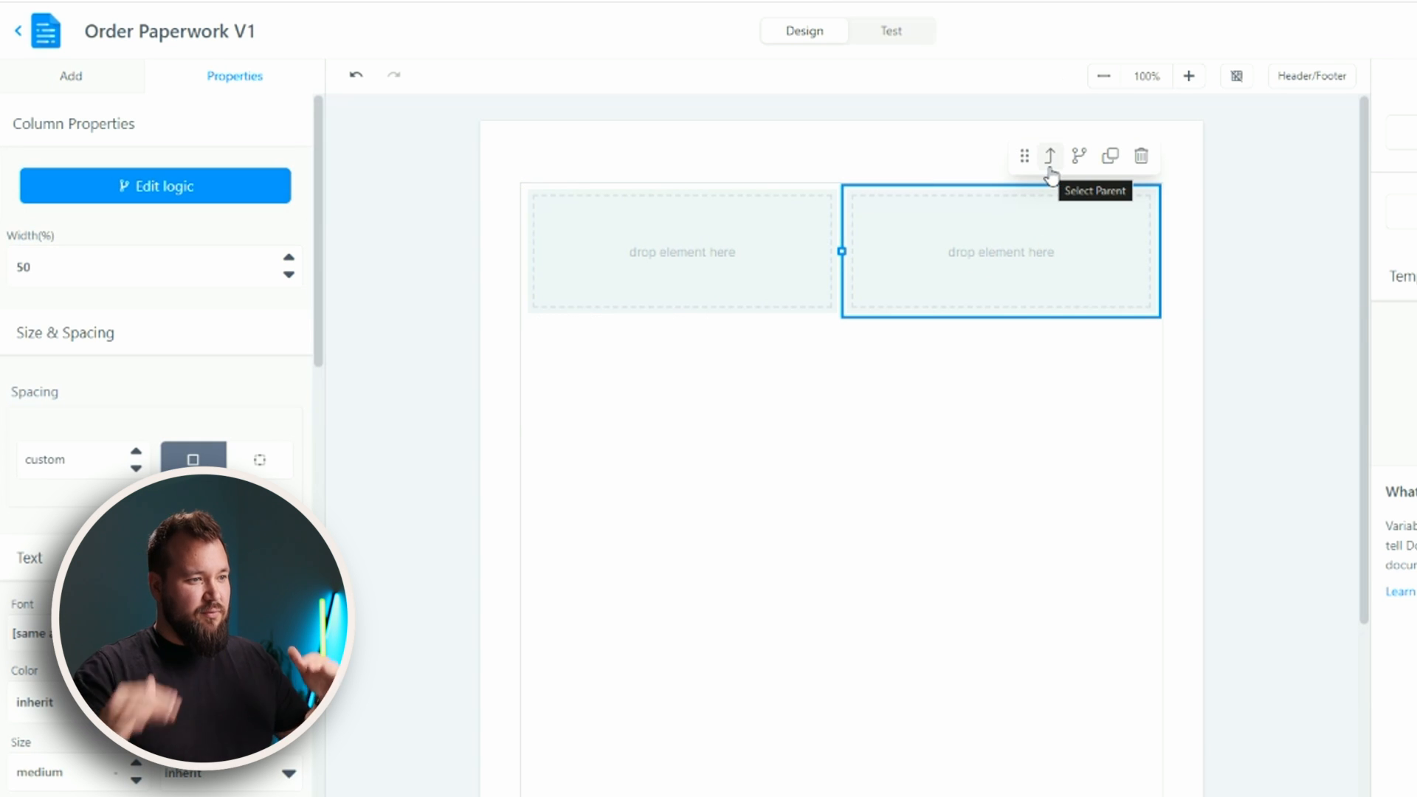
{"action": "left_click", "coordinate": [1050, 166]}
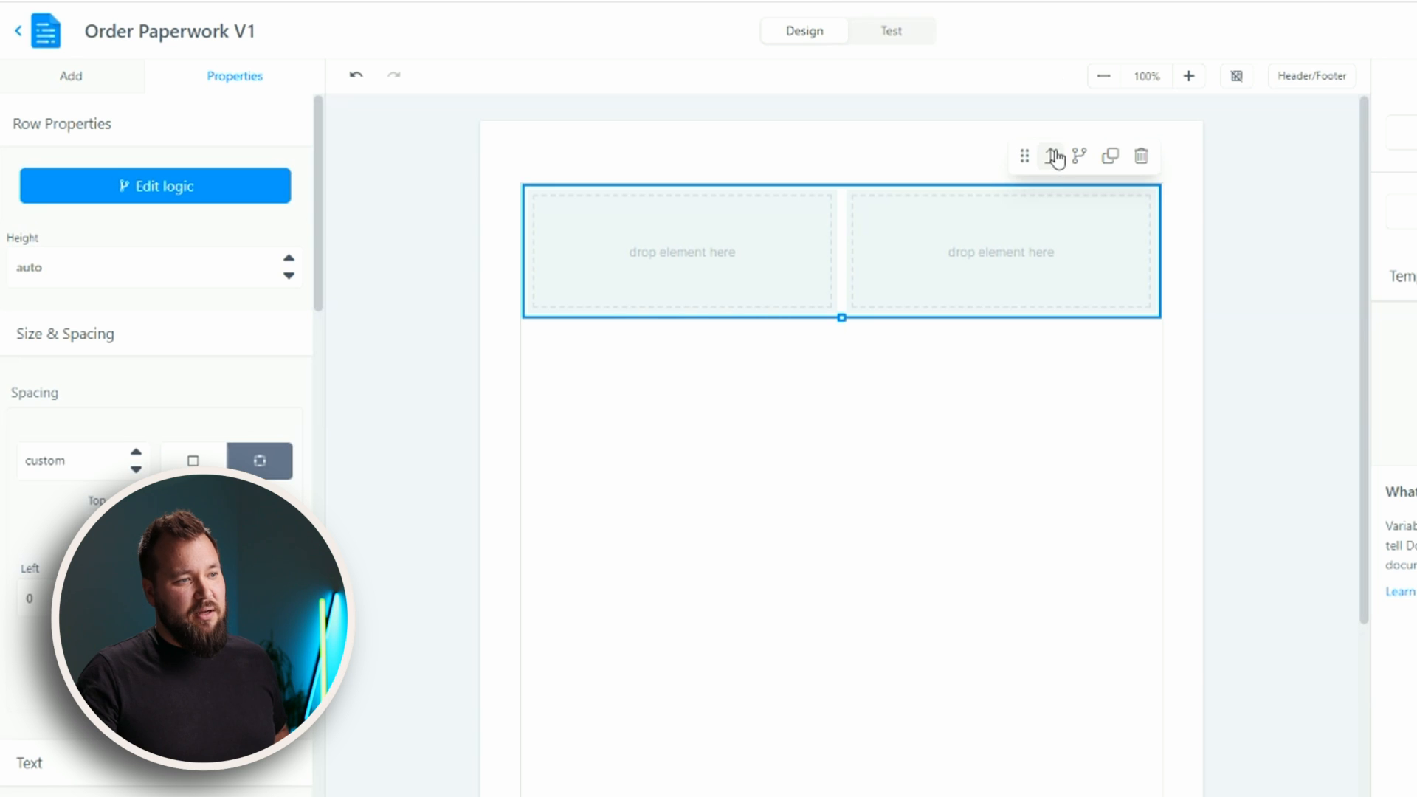
{"action": "left_click", "coordinate": [715, 255]}
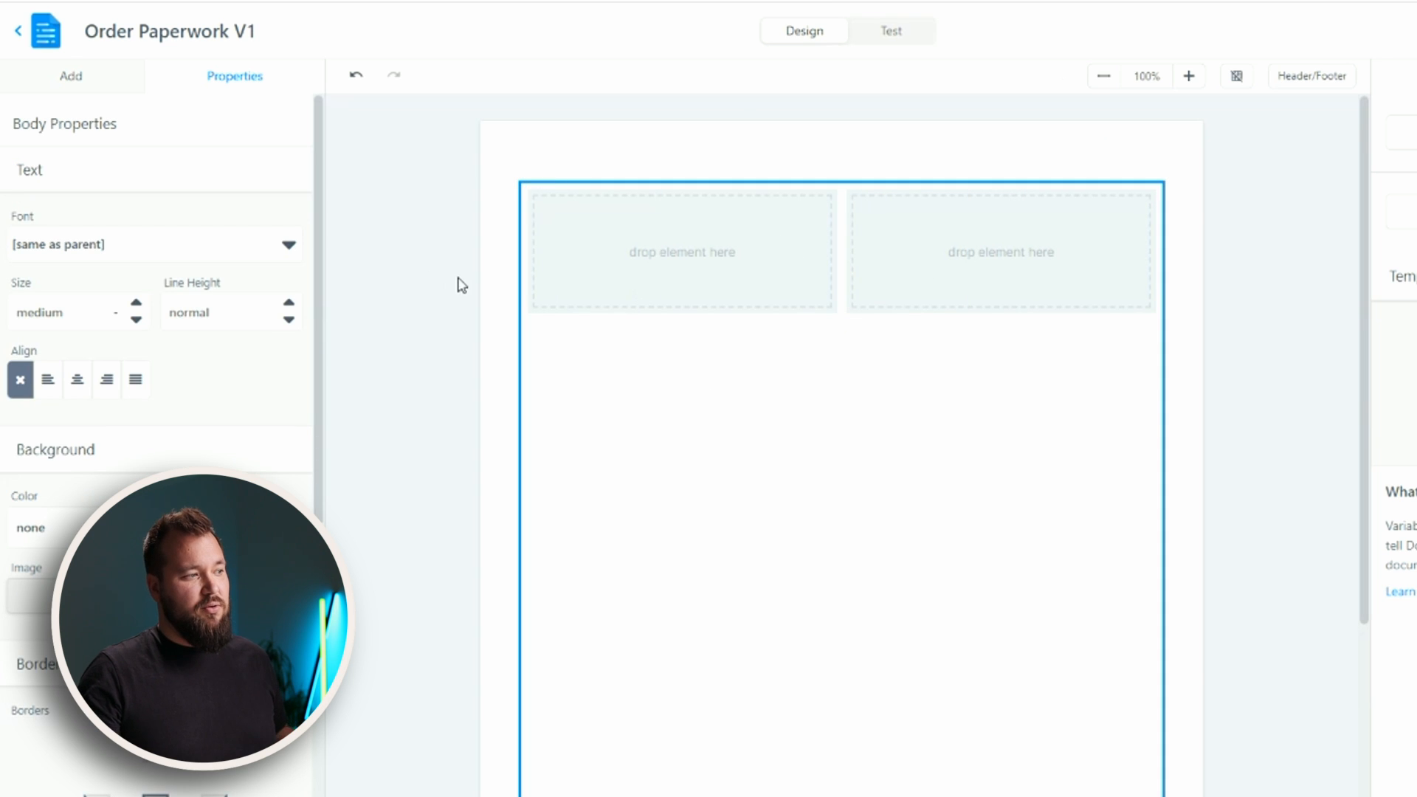
{"action": "left_click", "coordinate": [660, 235]}
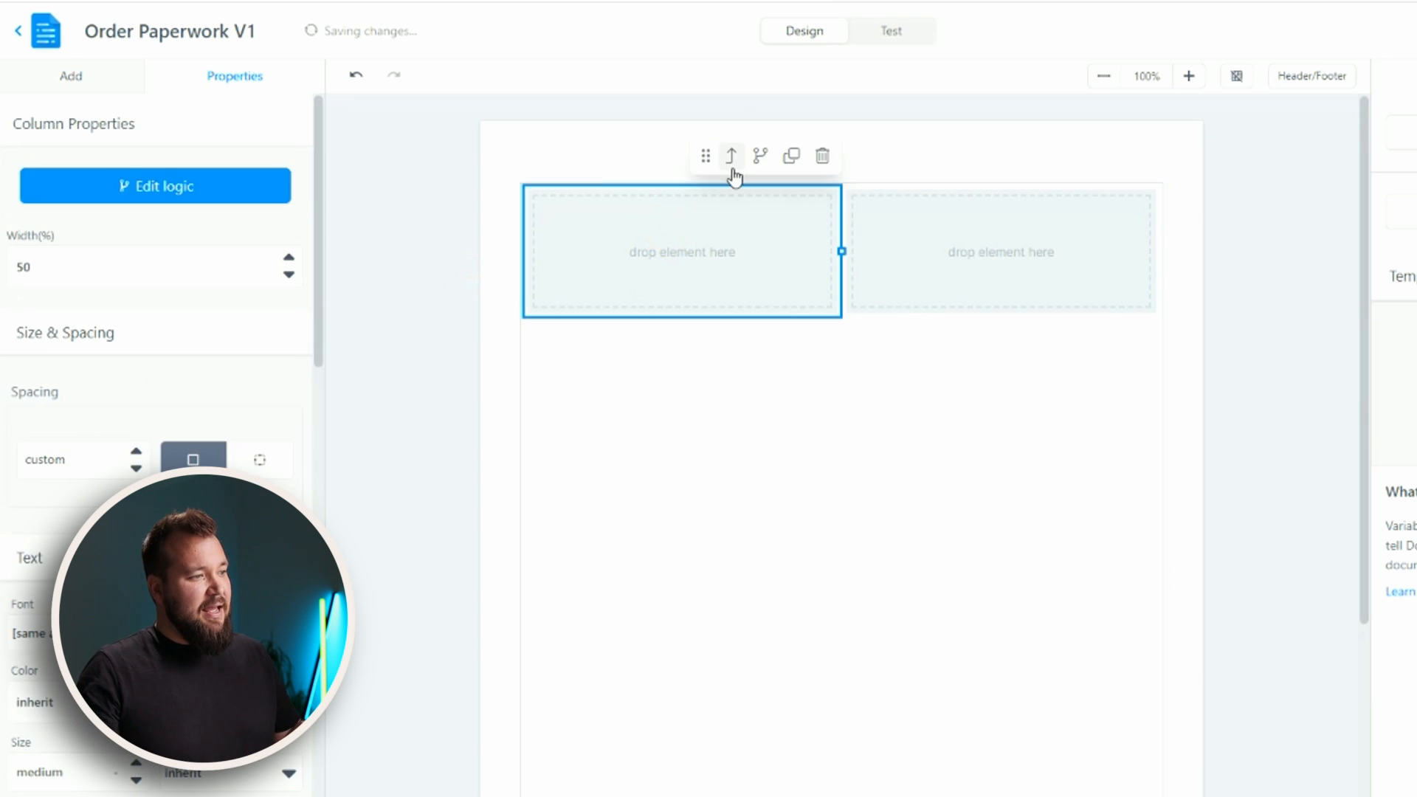
{"action": "left_click", "coordinate": [732, 167]}
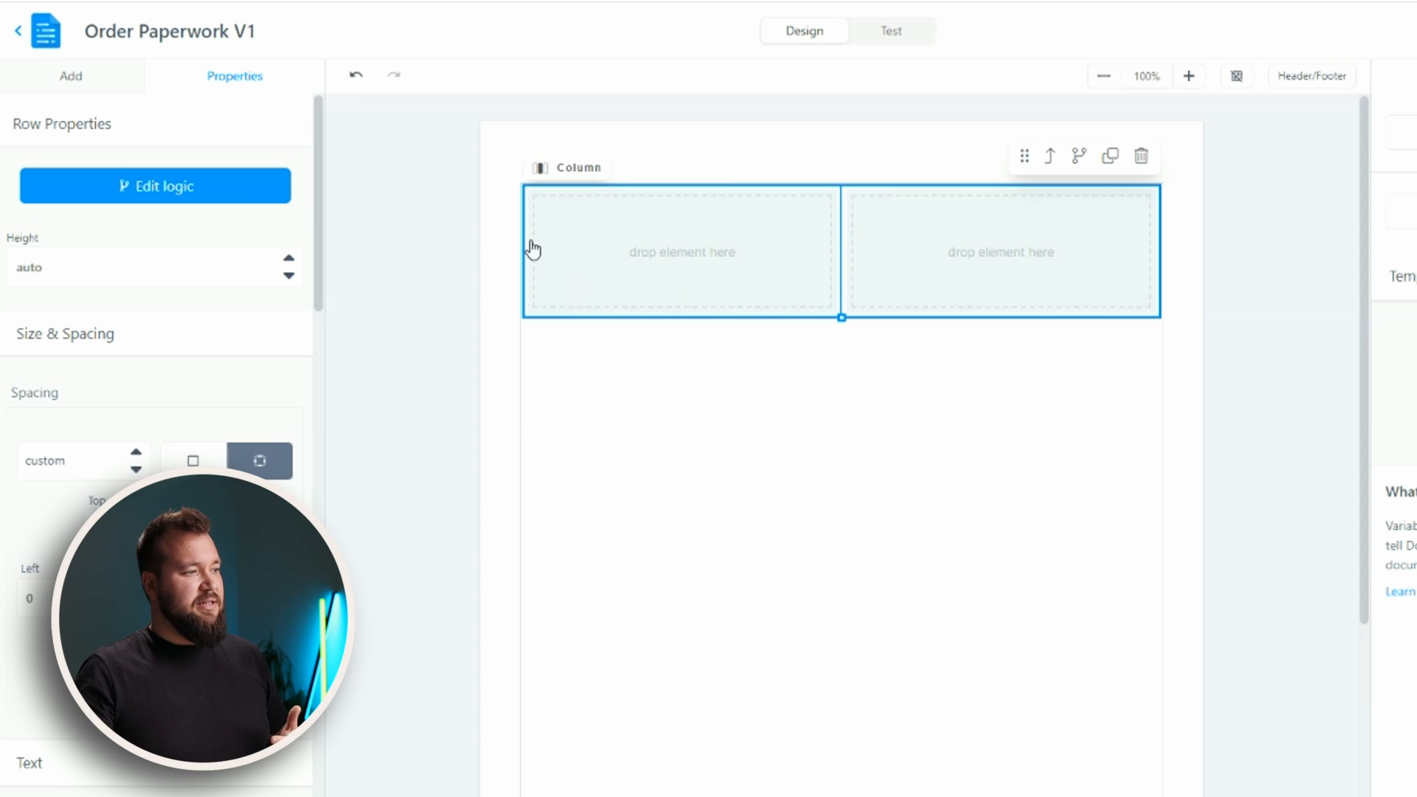
{"action": "left_click", "coordinate": [575, 244]}
{"action": "left_click", "coordinate": [739, 240]}
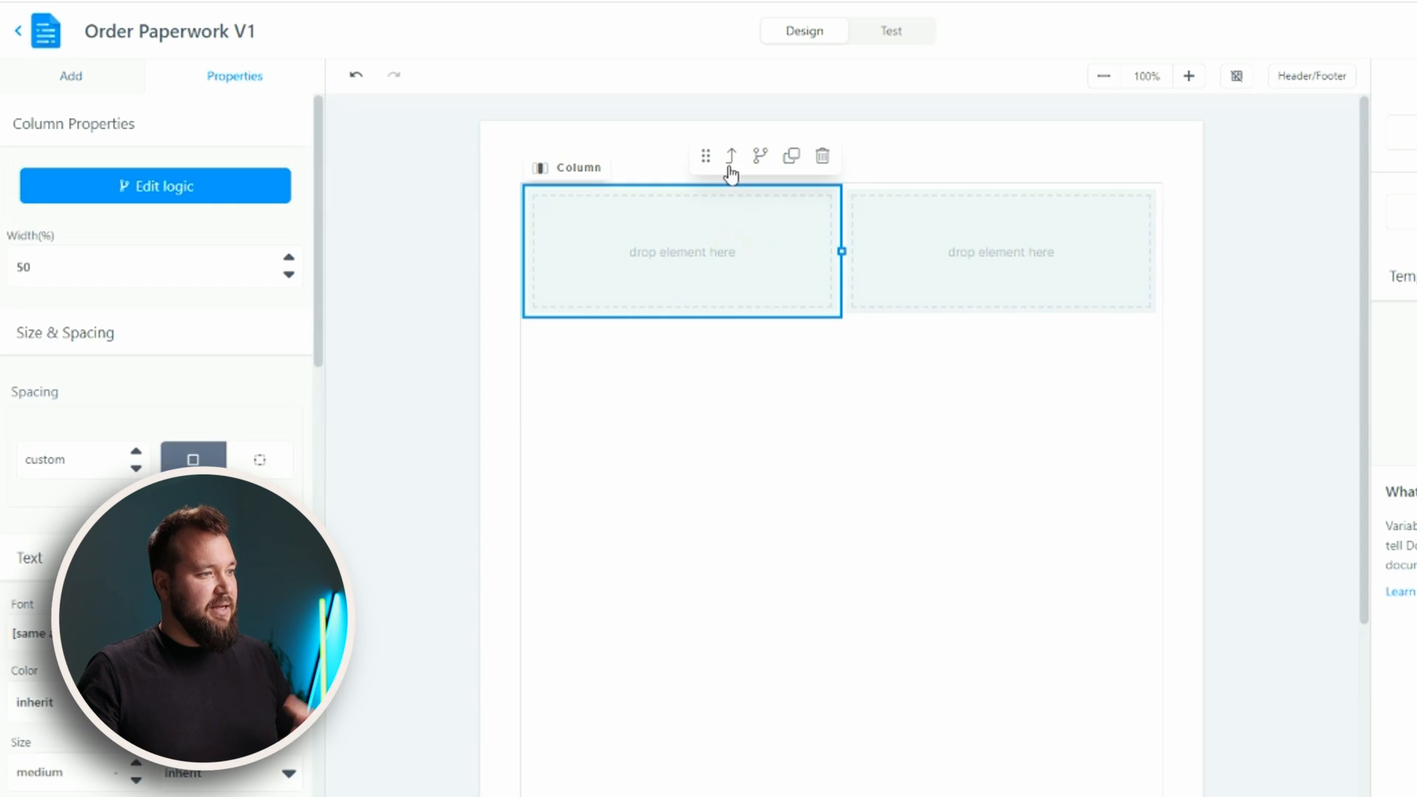
{"action": "left_click", "coordinate": [733, 158]}
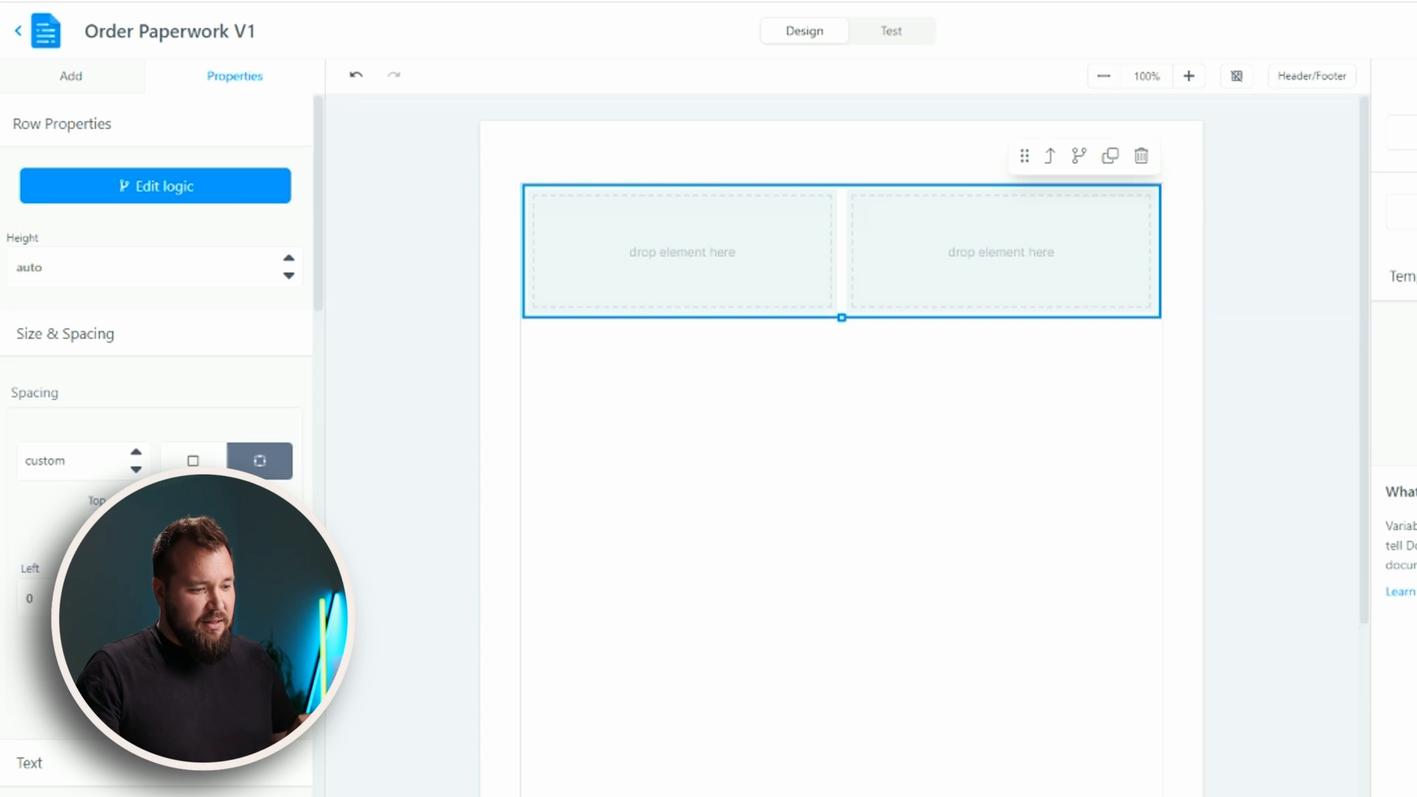
View the order confirmation mock-up in Screenshot_5.png, and return to the template with the row's first column selected.
{"action": "key", "text": "alt+Tab"}
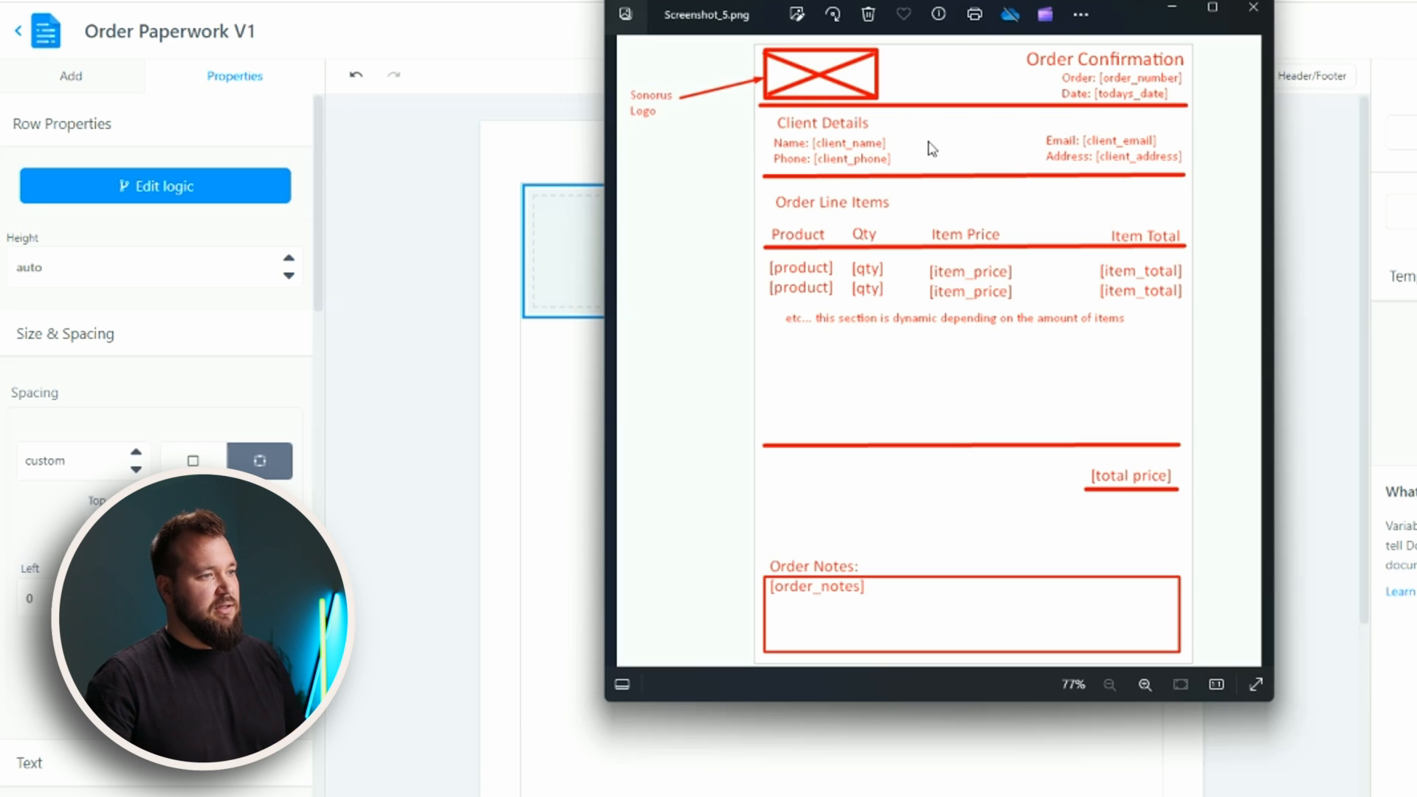
{"action": "left_click", "coordinate": [476, 257]}
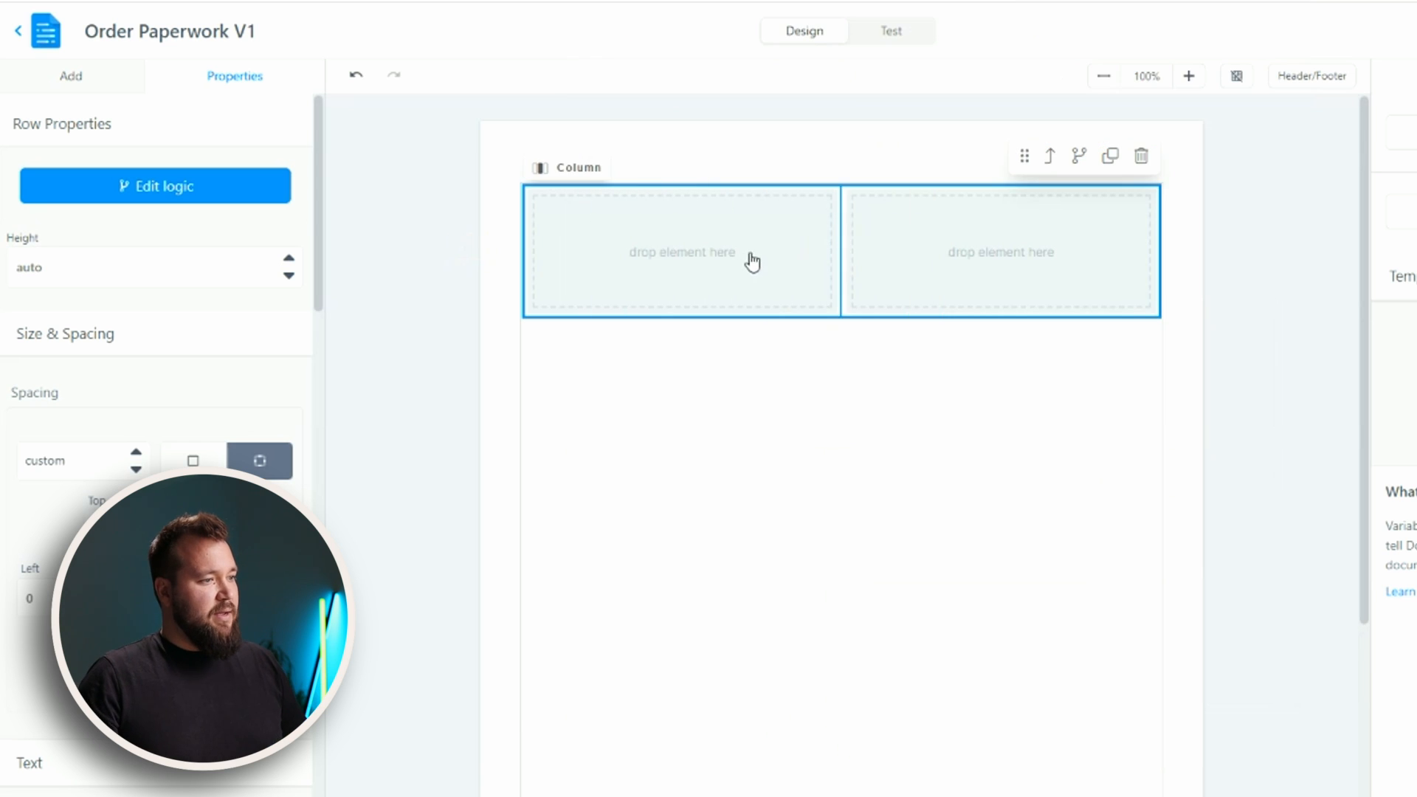
{"action": "left_click", "coordinate": [676, 279]}
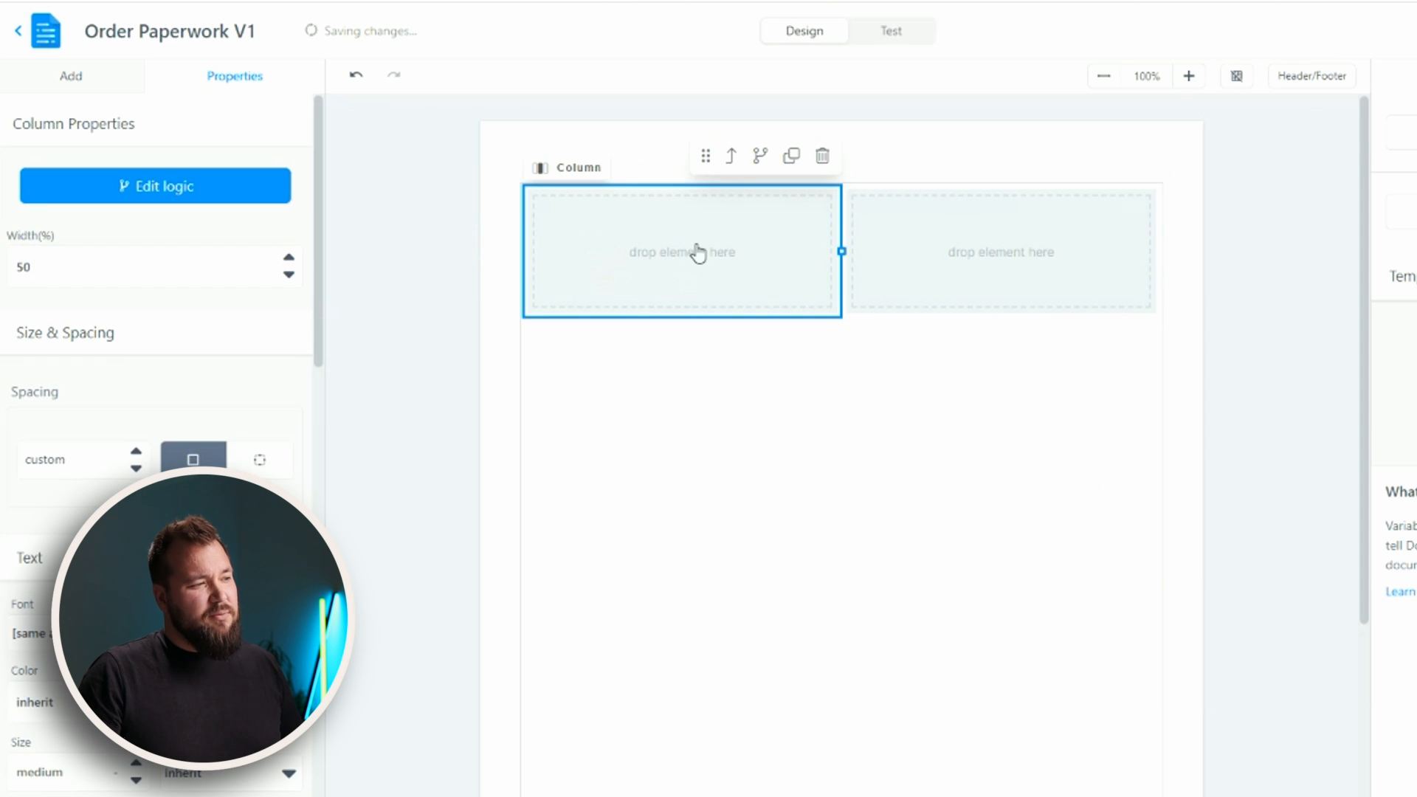
Duplicate the first column so the row holds three, and narrow the first column to 38% and the middle one to 29%.
{"action": "left_click", "coordinate": [792, 160]}
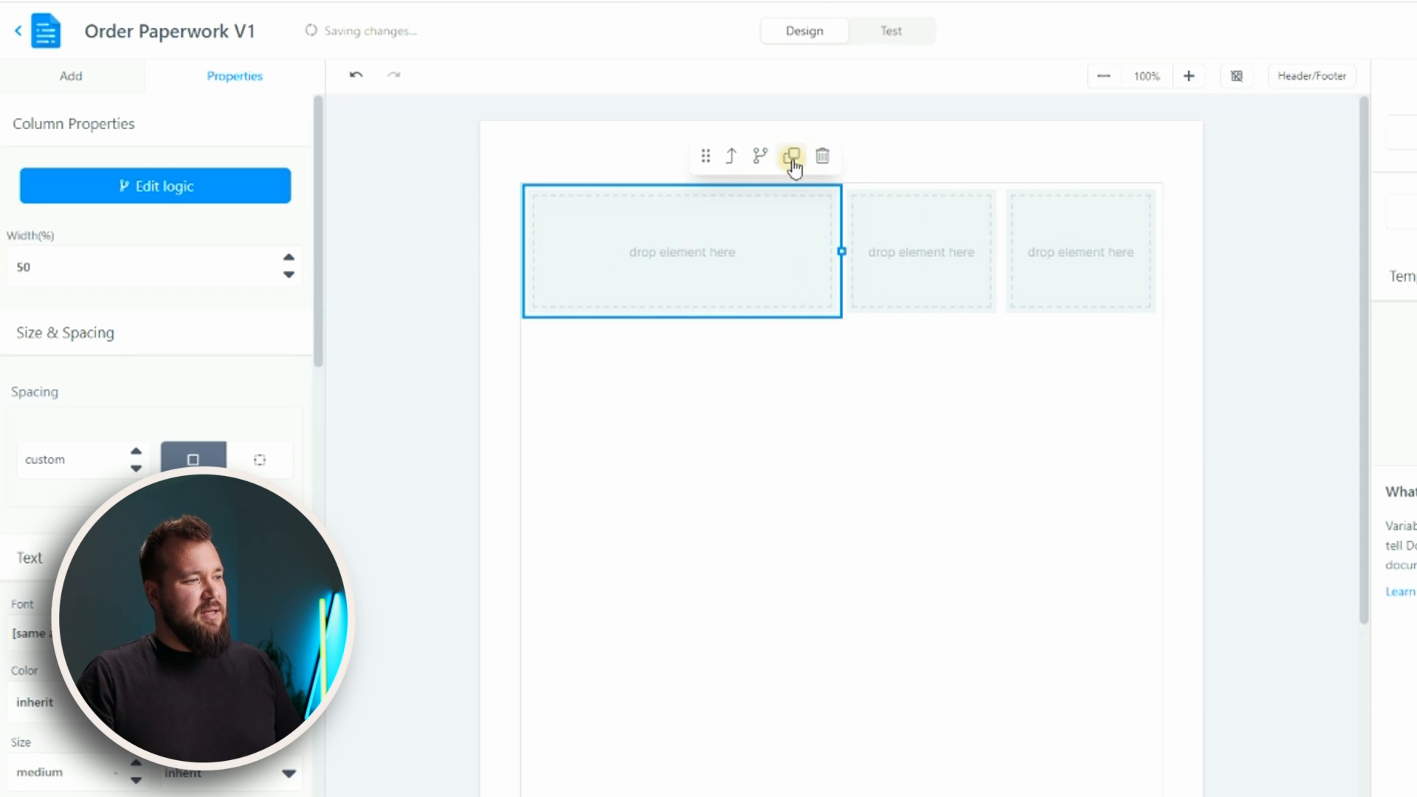
{"action": "left_click_drag", "start_coordinate": [838, 251], "coordinate": [660, 258]}
{"action": "left_click", "coordinate": [1108, 790]}
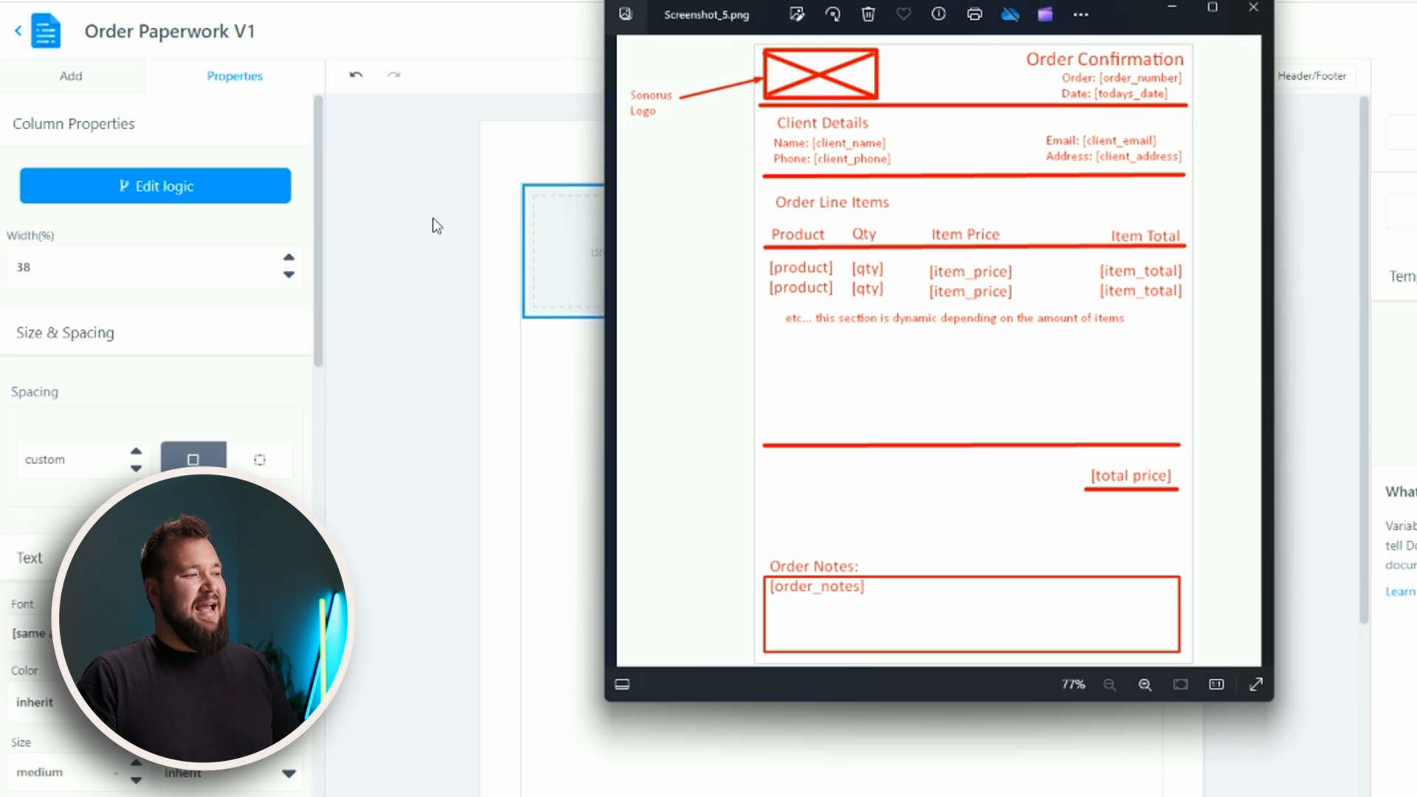
{"action": "left_click", "coordinate": [465, 236]}
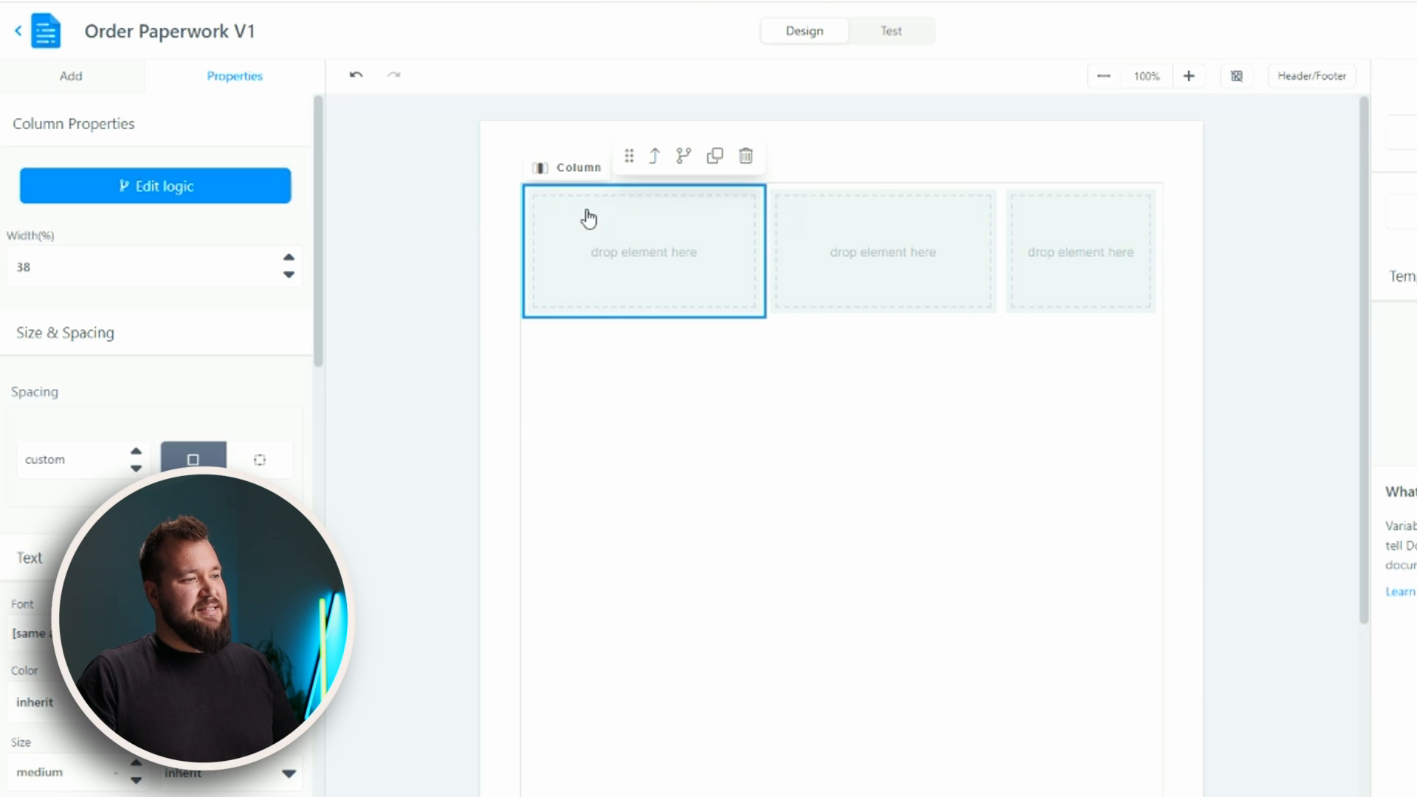
{"action": "left_click", "coordinate": [911, 250]}
{"action": "left_click_drag", "start_coordinate": [1001, 250], "coordinate": [890, 255]}
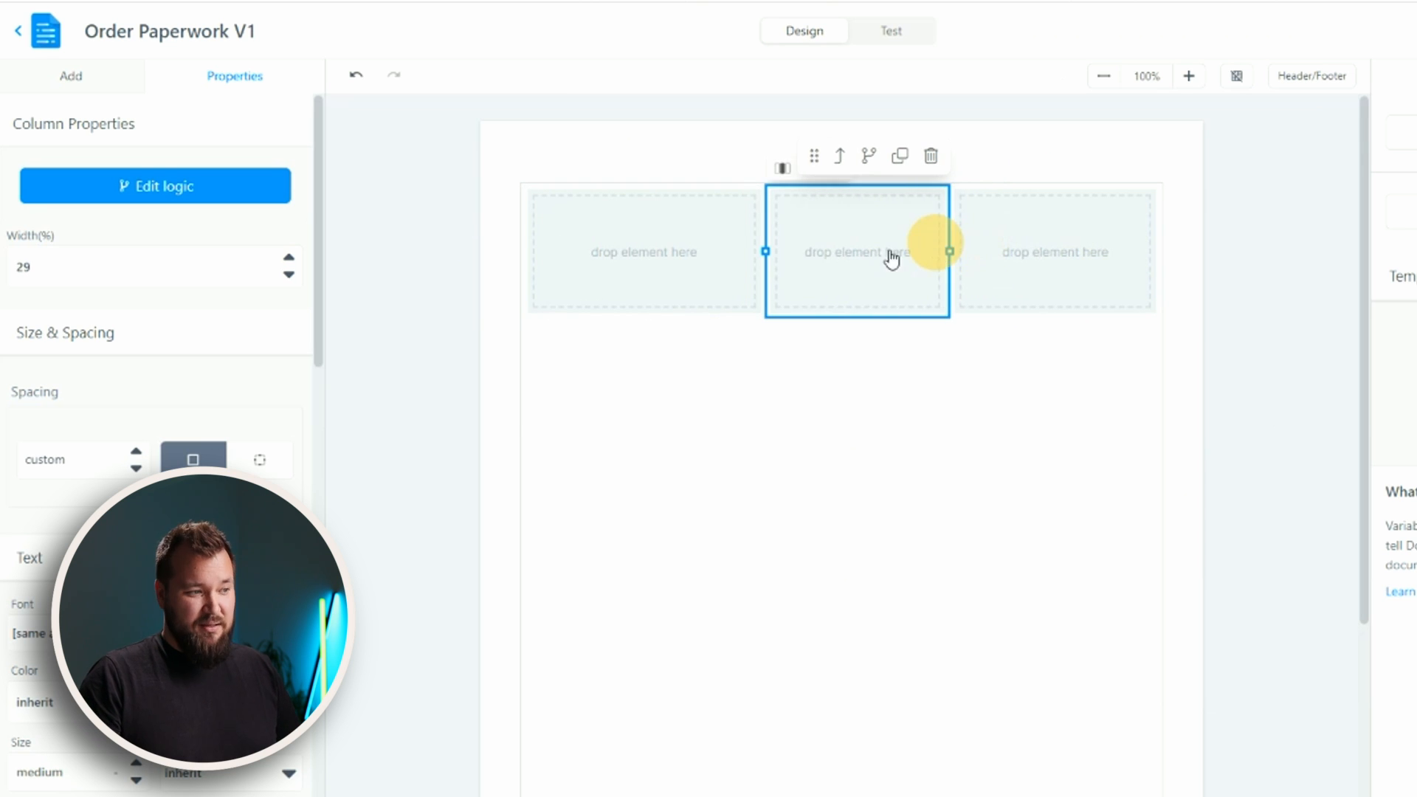
Compare the widths of the three columns and narrow the middle column to 24%.
{"action": "left_click", "coordinate": [660, 251]}
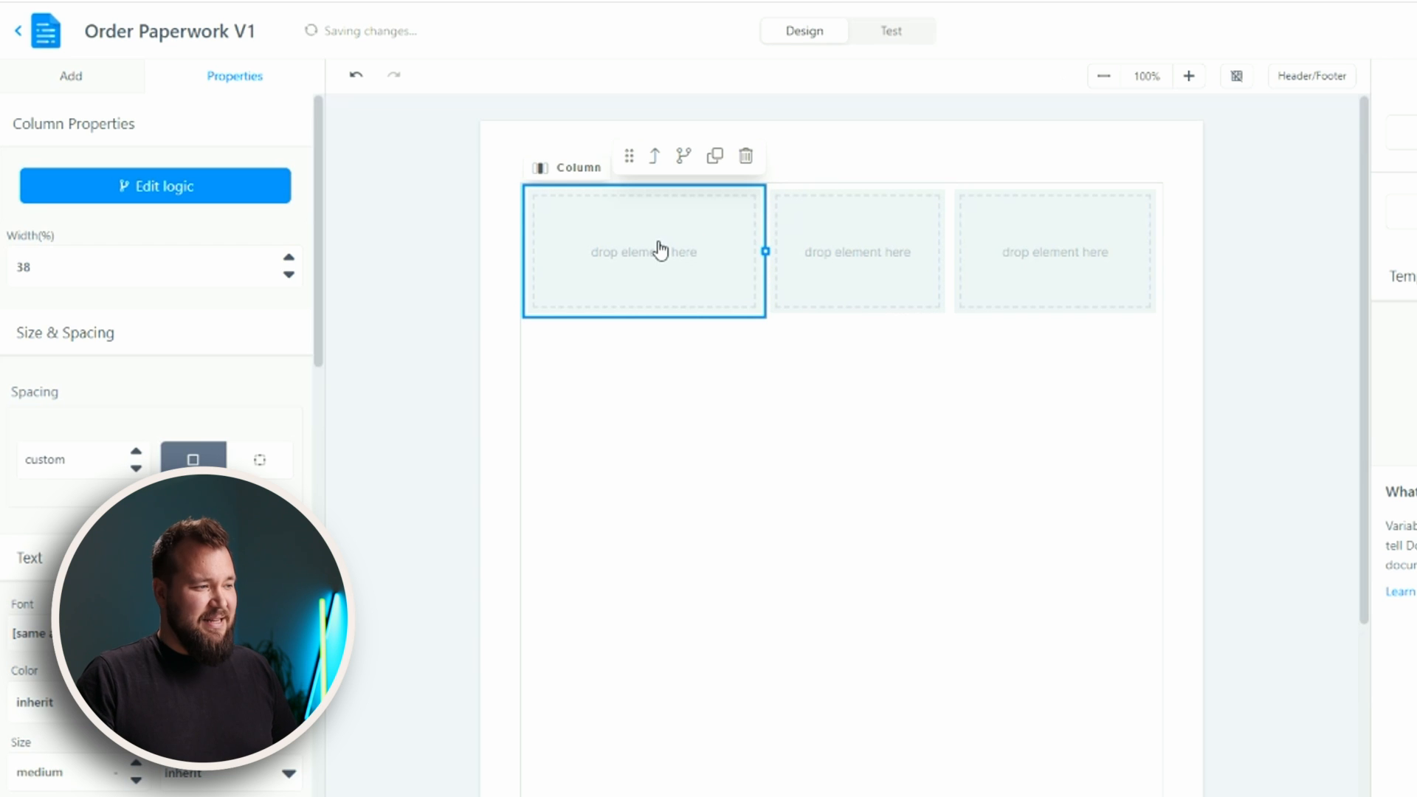
{"action": "left_click", "coordinate": [847, 255]}
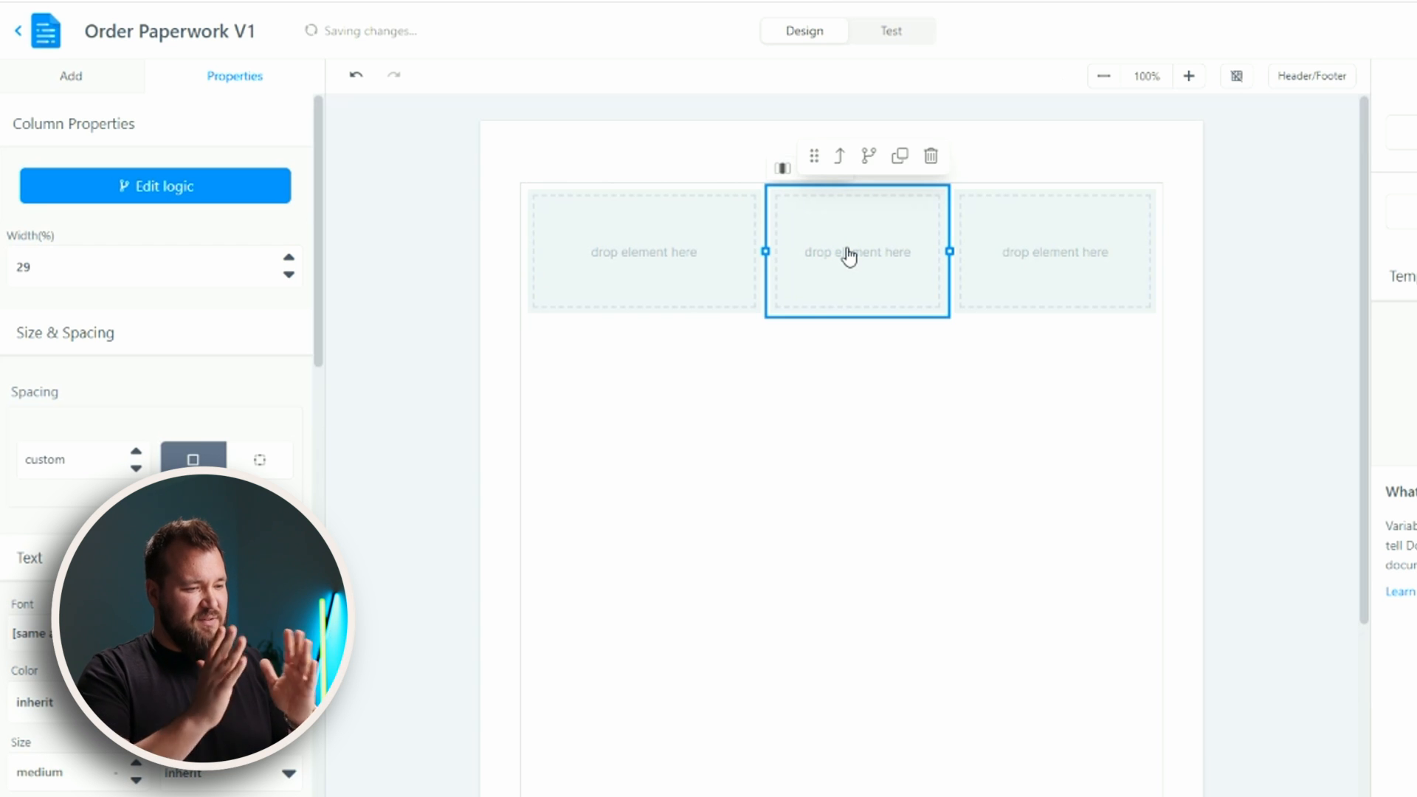
{"action": "left_click", "coordinate": [672, 263]}
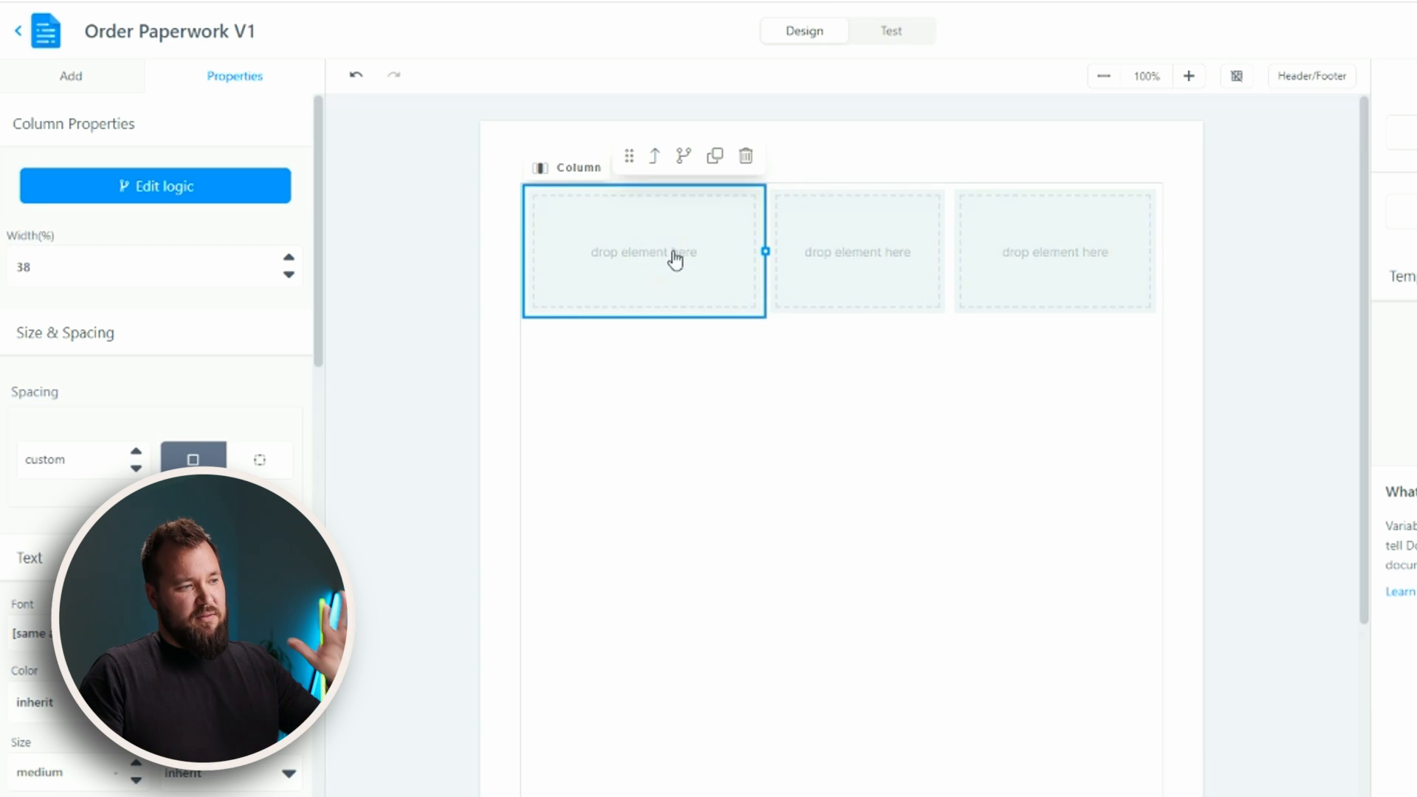
{"action": "left_click", "coordinate": [1071, 260]}
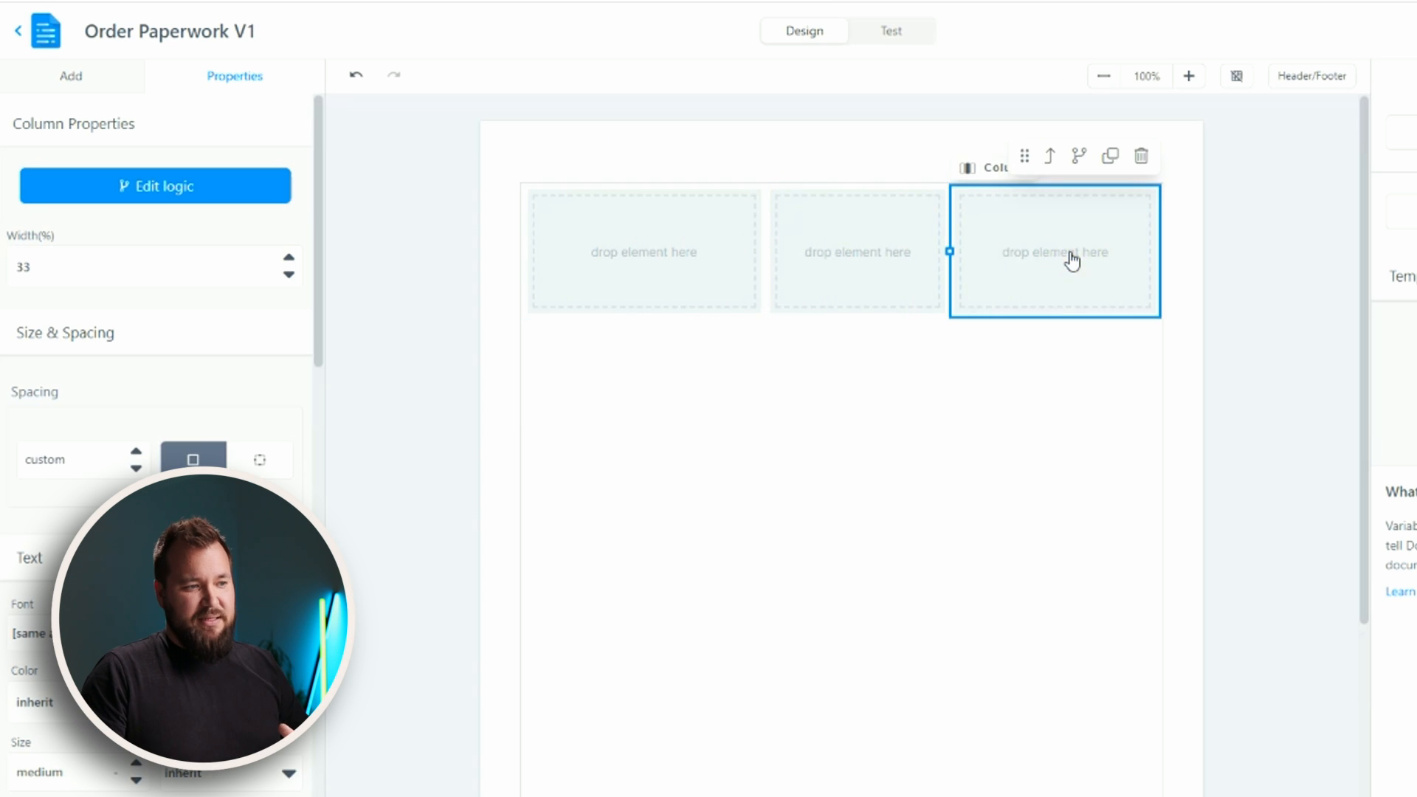
{"action": "left_click", "coordinate": [921, 267]}
{"action": "left_click_drag", "start_coordinate": [949, 251], "coordinate": [945, 251]}
{"action": "left_click_drag", "start_coordinate": [914, 263], "coordinate": [919, 267]}
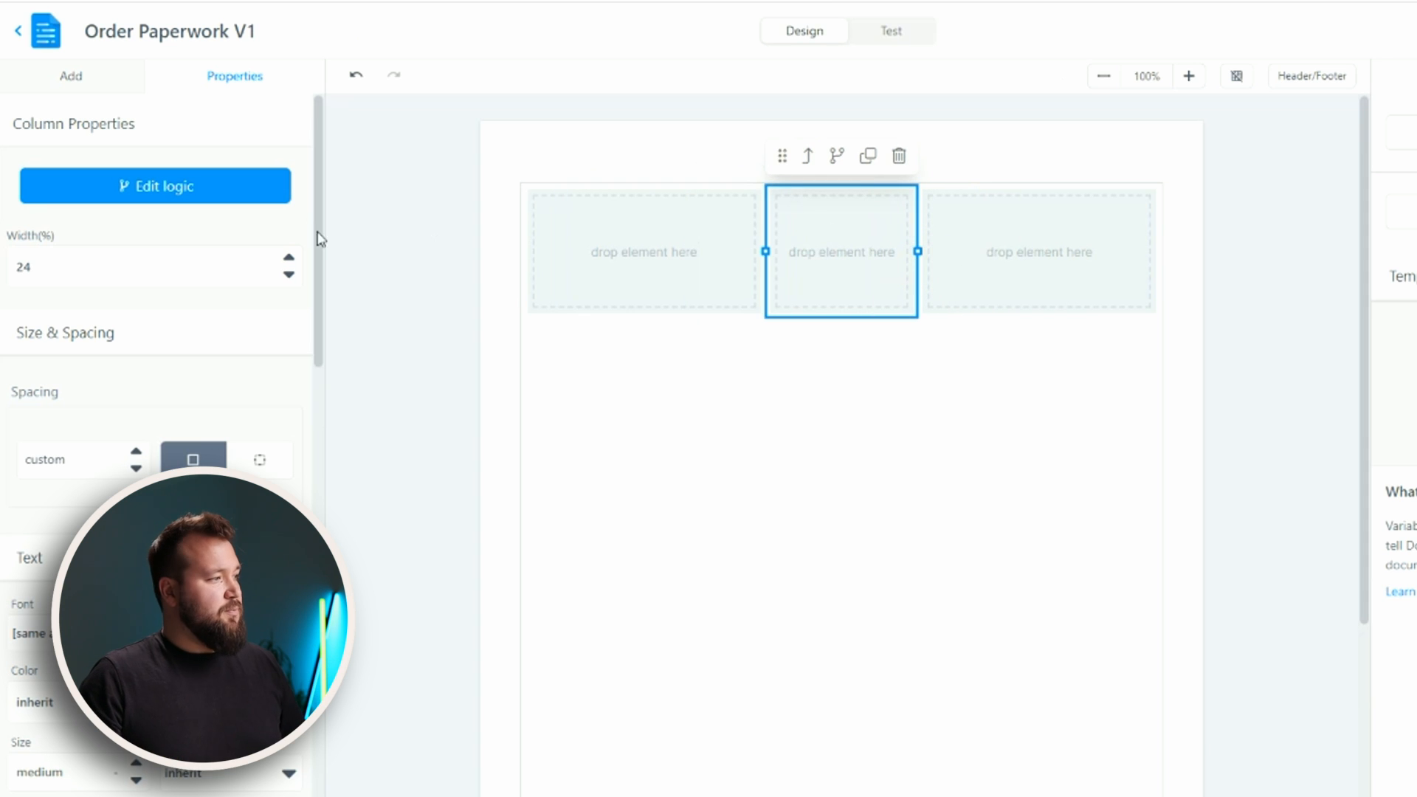
Place the logo_crop.png image in the row's first column and shrink it to about 195 by 76 px.
{"action": "left_click", "coordinate": [114, 93]}
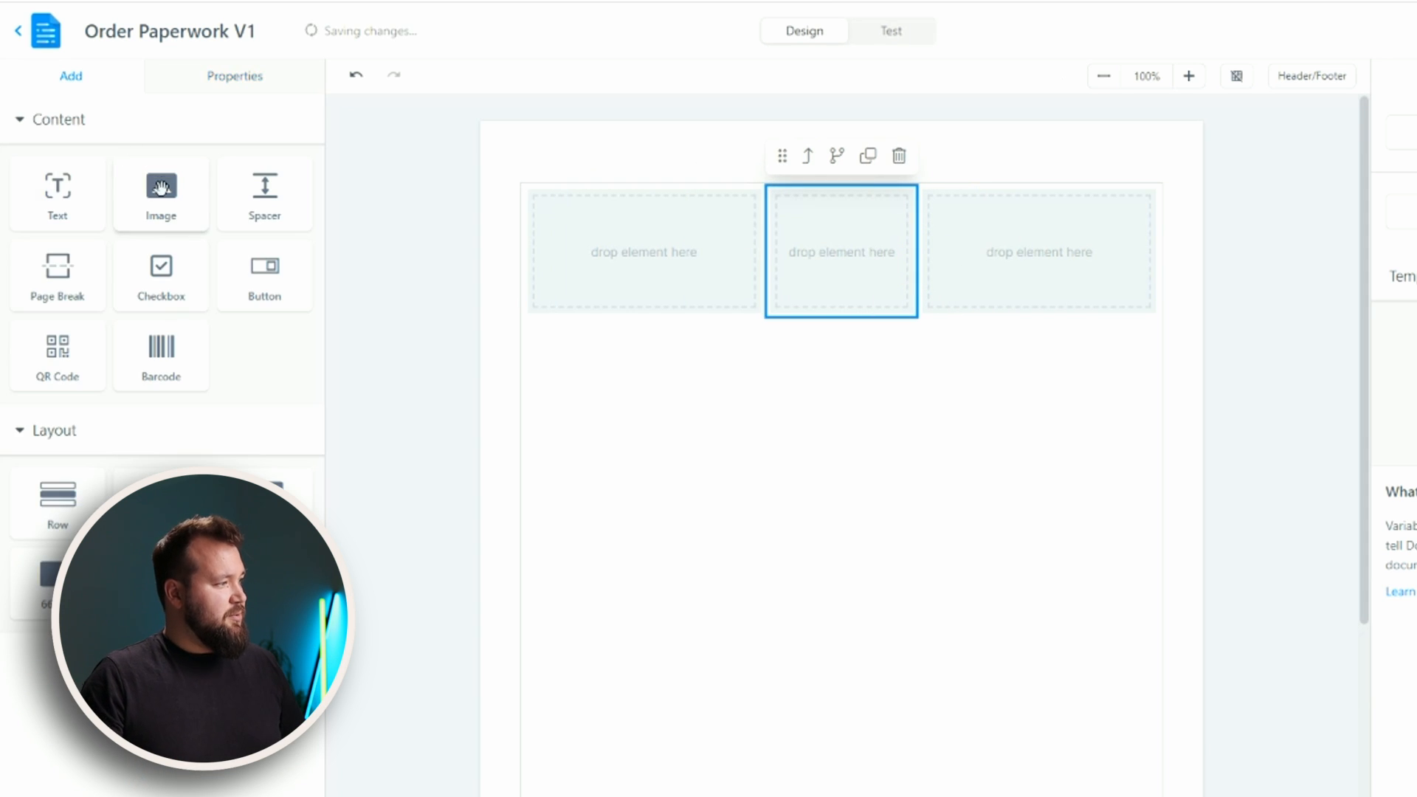
{"action": "left_click_drag", "start_coordinate": [158, 195], "coordinate": [635, 251]}
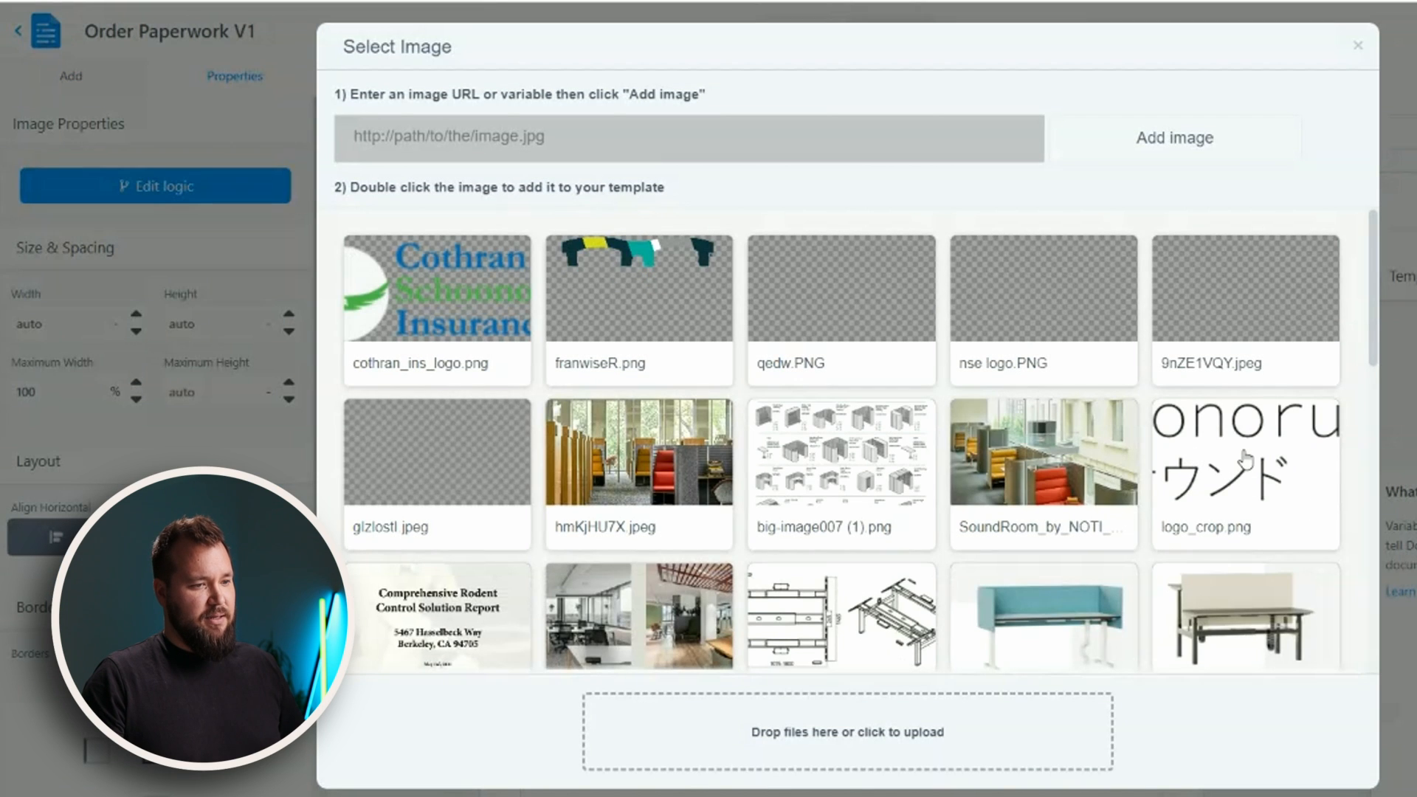
{"action": "double_click", "coordinate": [1246, 459]}
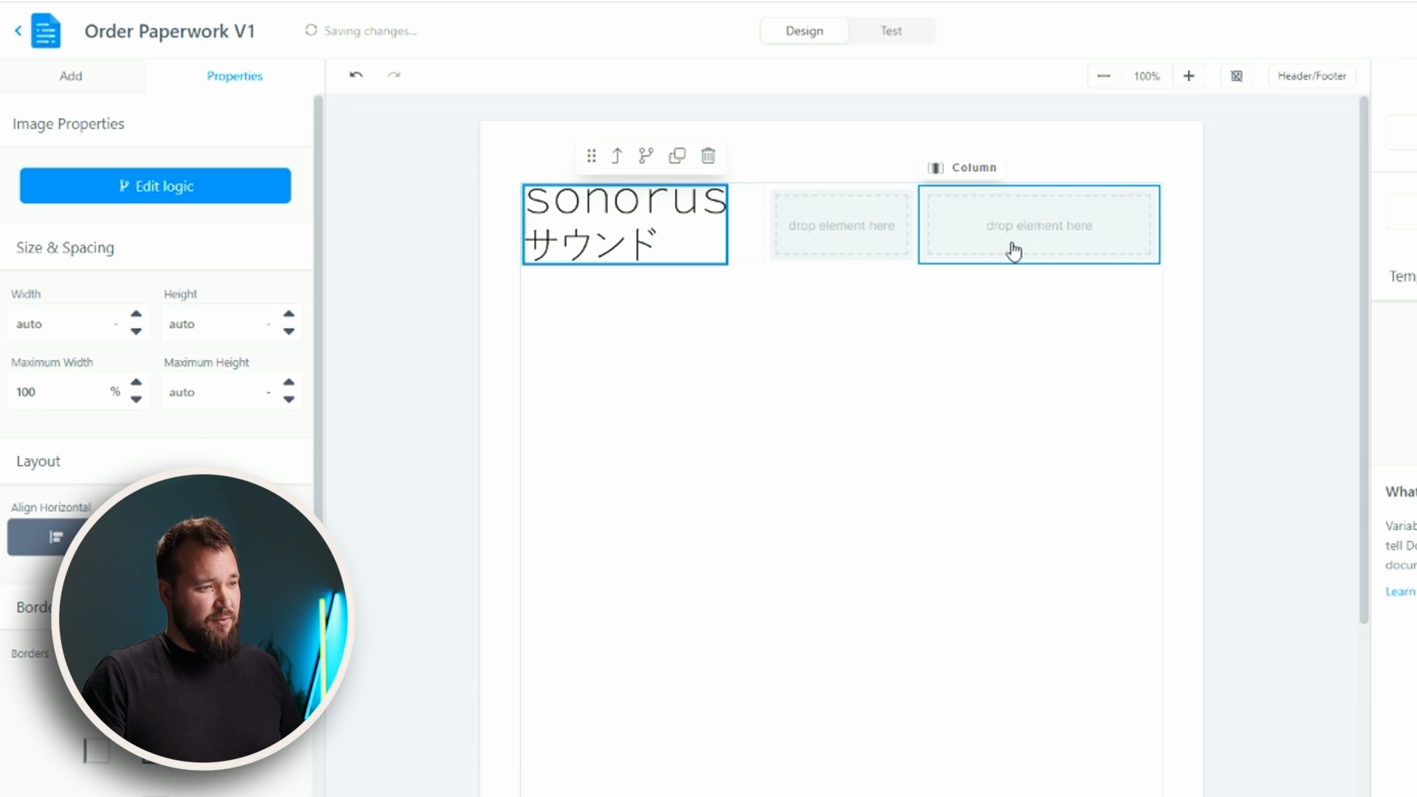
{"action": "left_click", "coordinate": [701, 235]}
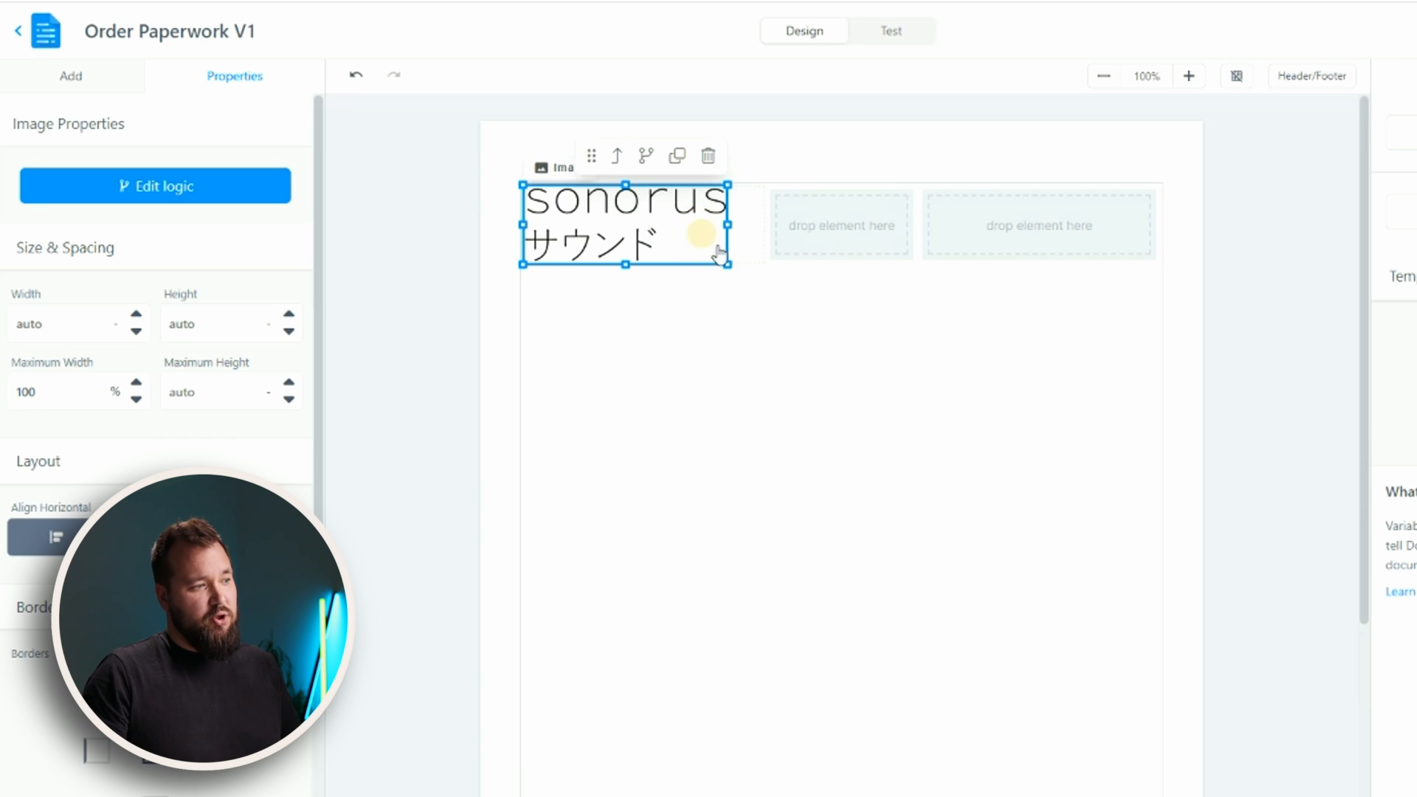
{"action": "left_click_drag", "start_coordinate": [728, 264], "coordinate": [695, 252]}
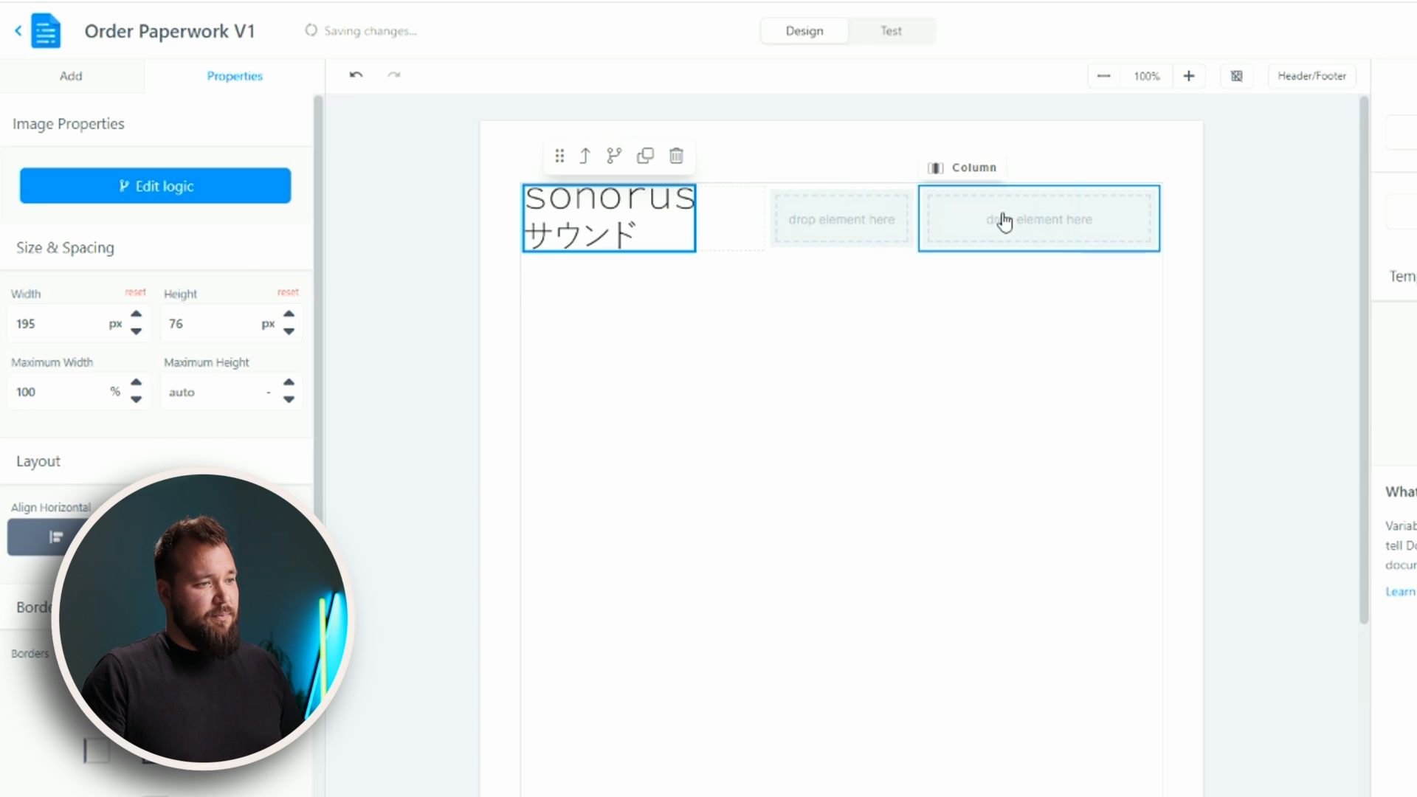
Add a text element to the row's third column reading Order Confirmation, following the mock-up.
{"action": "left_click", "coordinate": [86, 87]}
{"action": "left_click_drag", "start_coordinate": [57, 193], "coordinate": [1060, 209]}
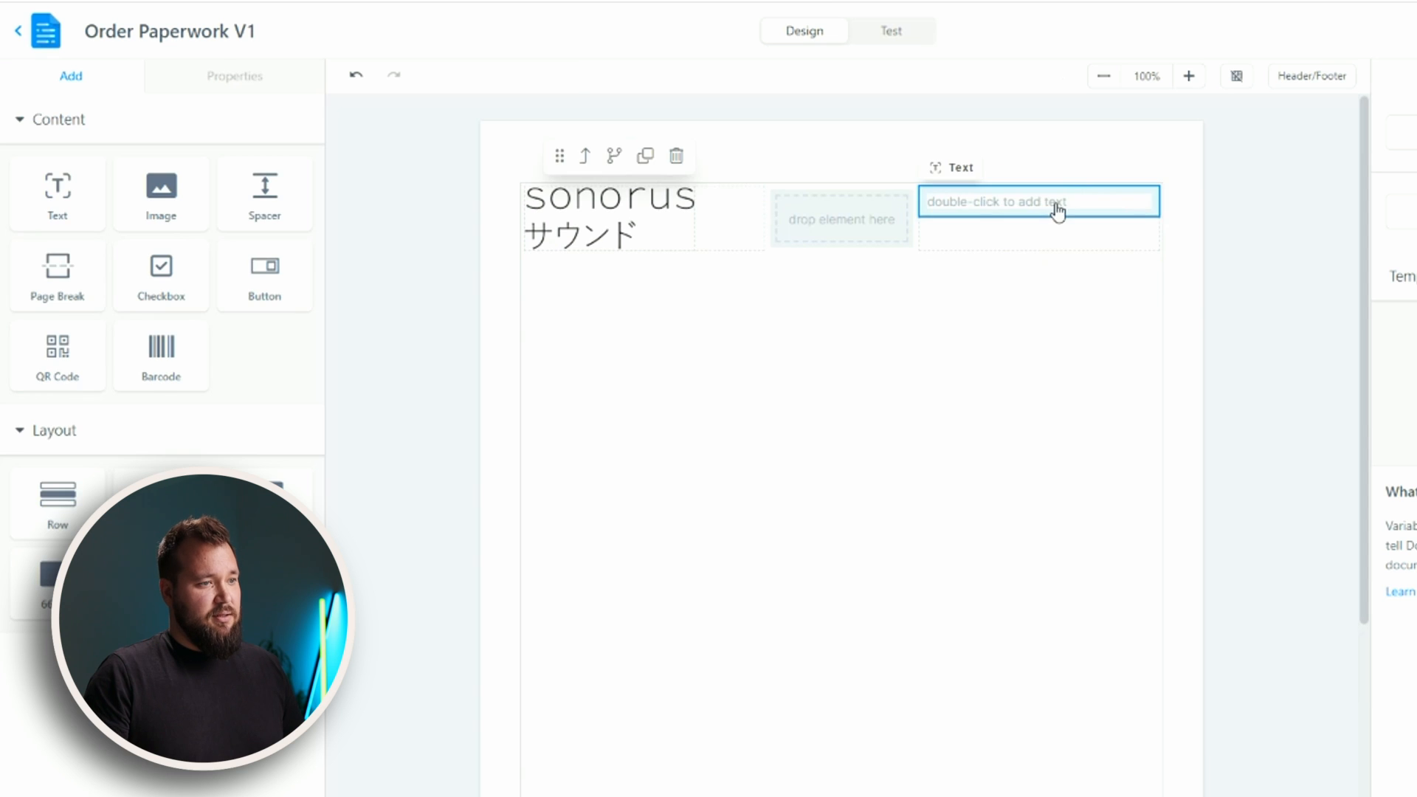
{"action": "left_click", "coordinate": [1060, 209]}
{"action": "type", "text": "Order"}
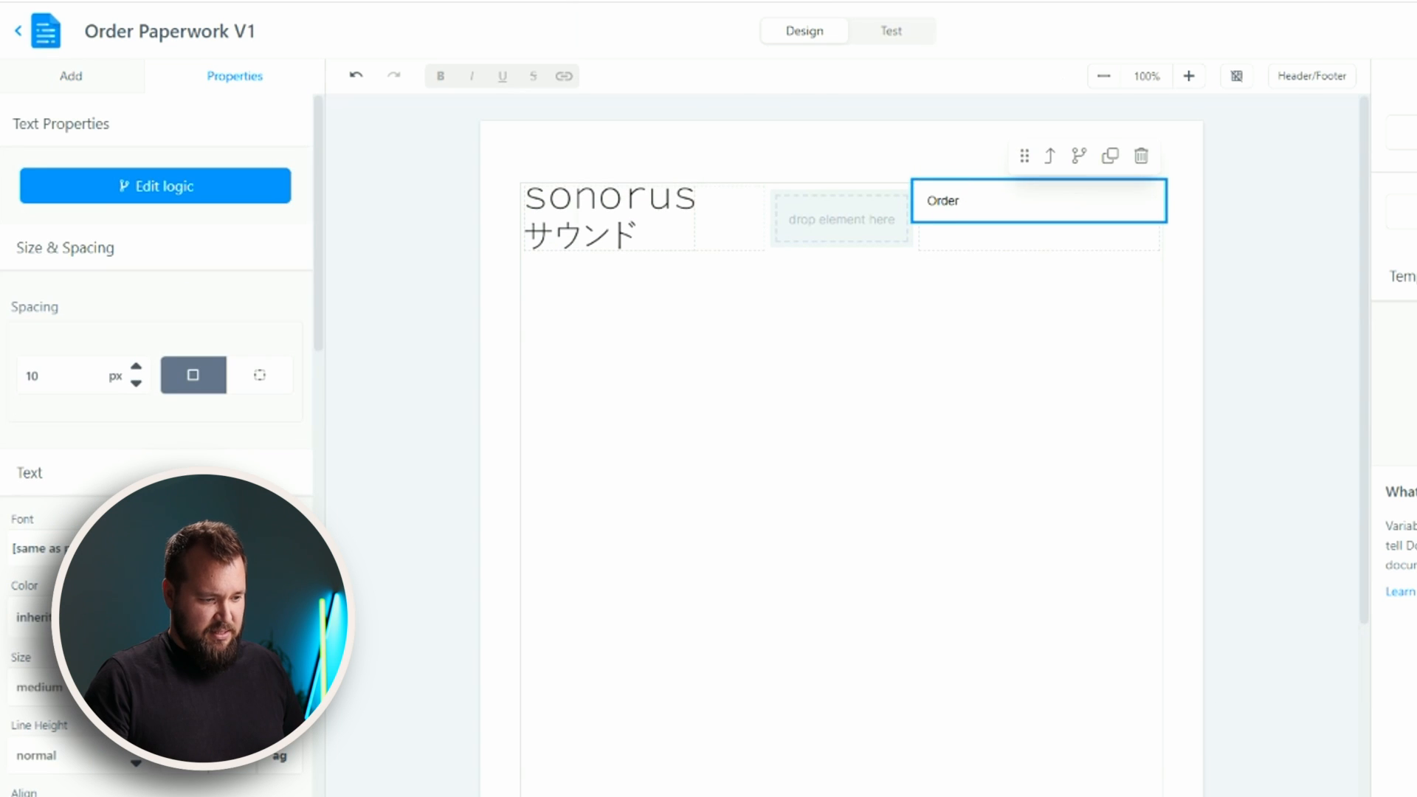
{"action": "key", "text": "alt+Tab"}
{"action": "left_click", "coordinate": [460, 460]}
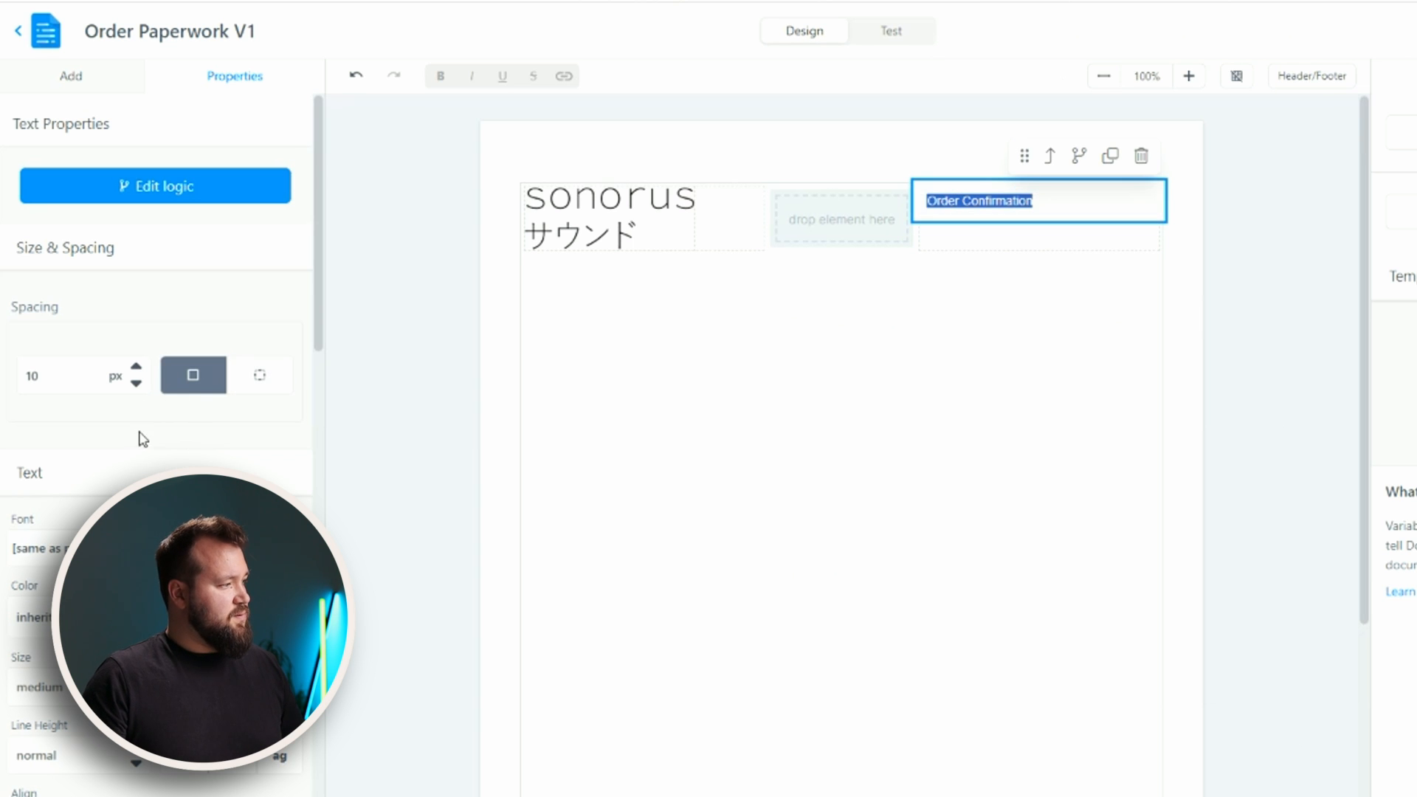
Format the Order Confirmation heading as 19 px, right-aligned and bold.
{"action": "scroll", "coordinate": [143, 439], "scroll_direction": "down", "scroll_amount": 6}
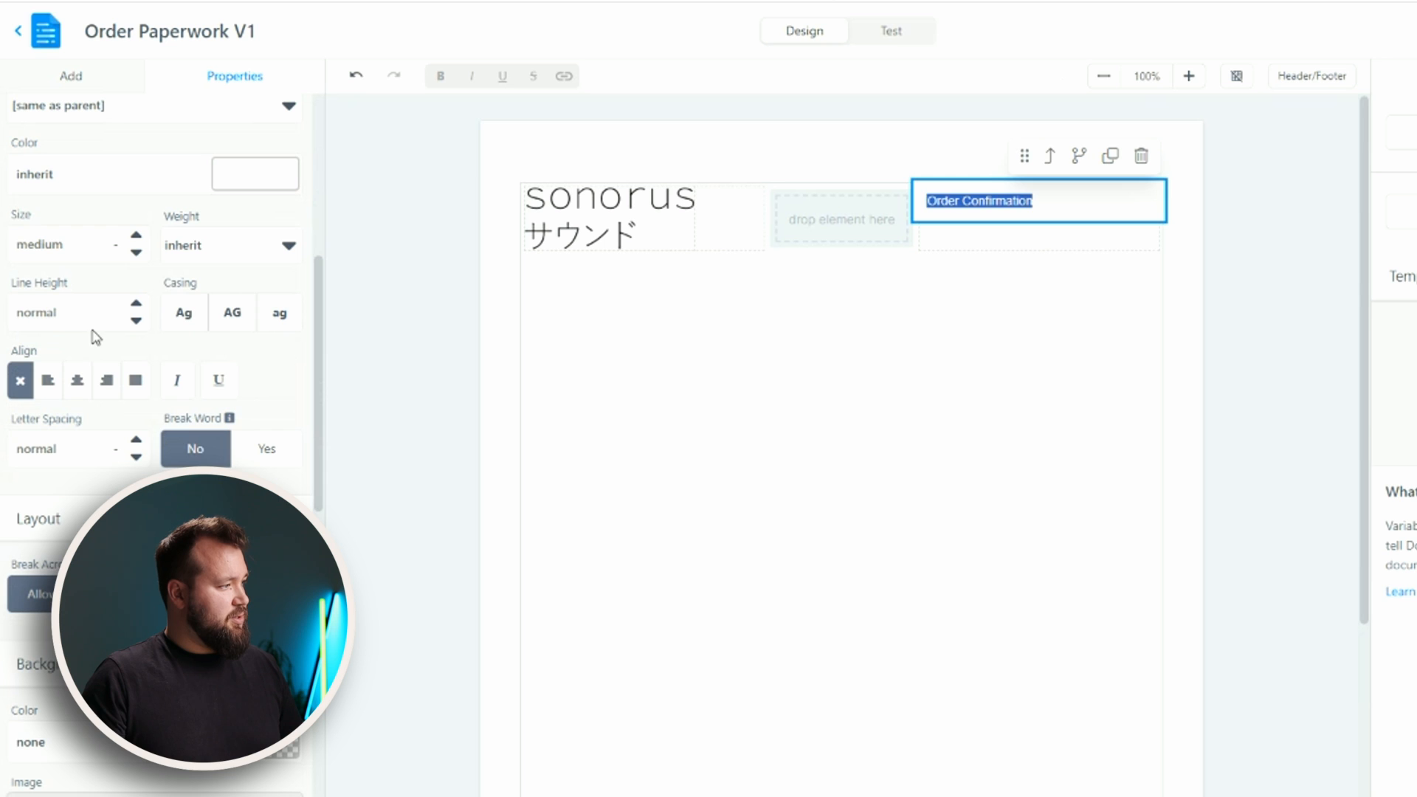
{"action": "left_click", "coordinate": [136, 238]}
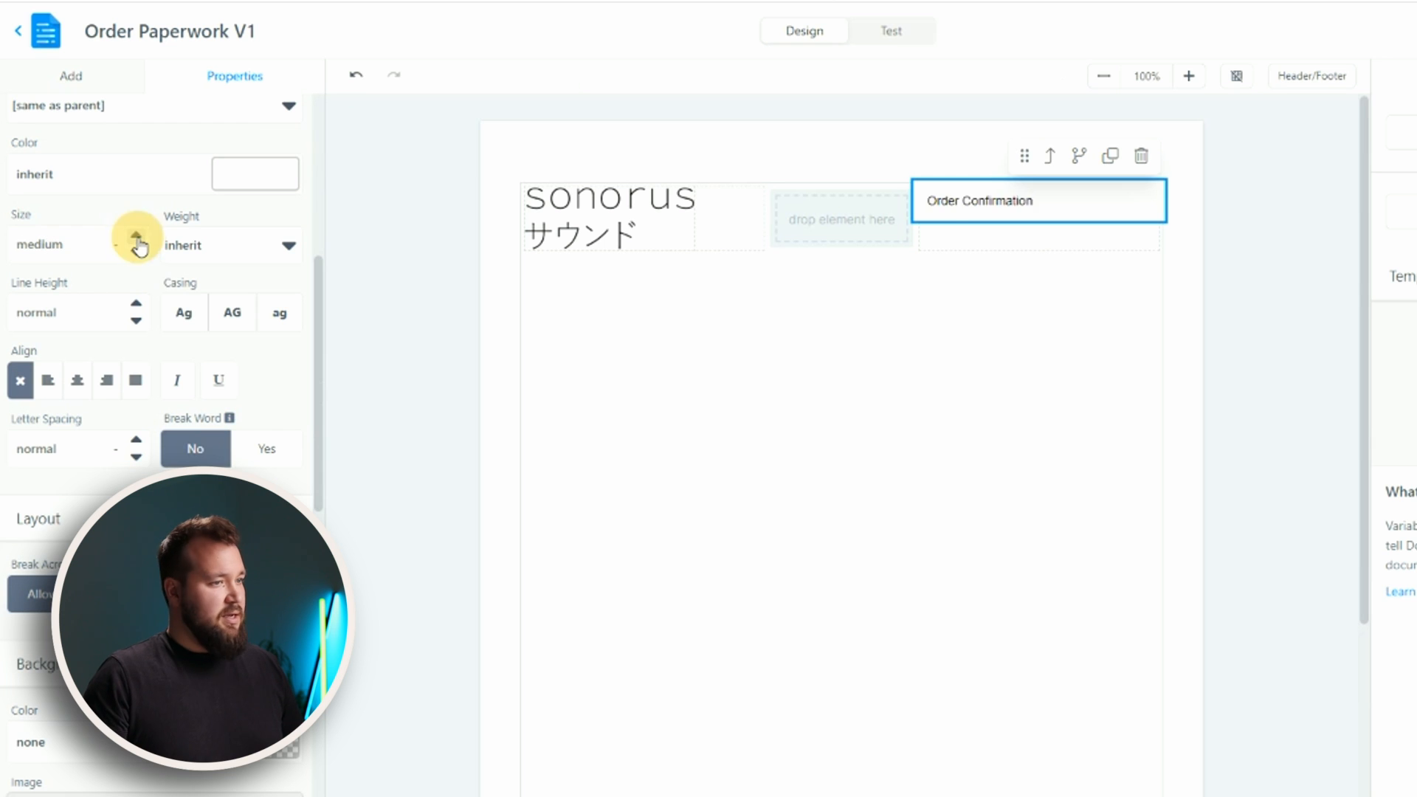
{"action": "left_click", "coordinate": [136, 236]}
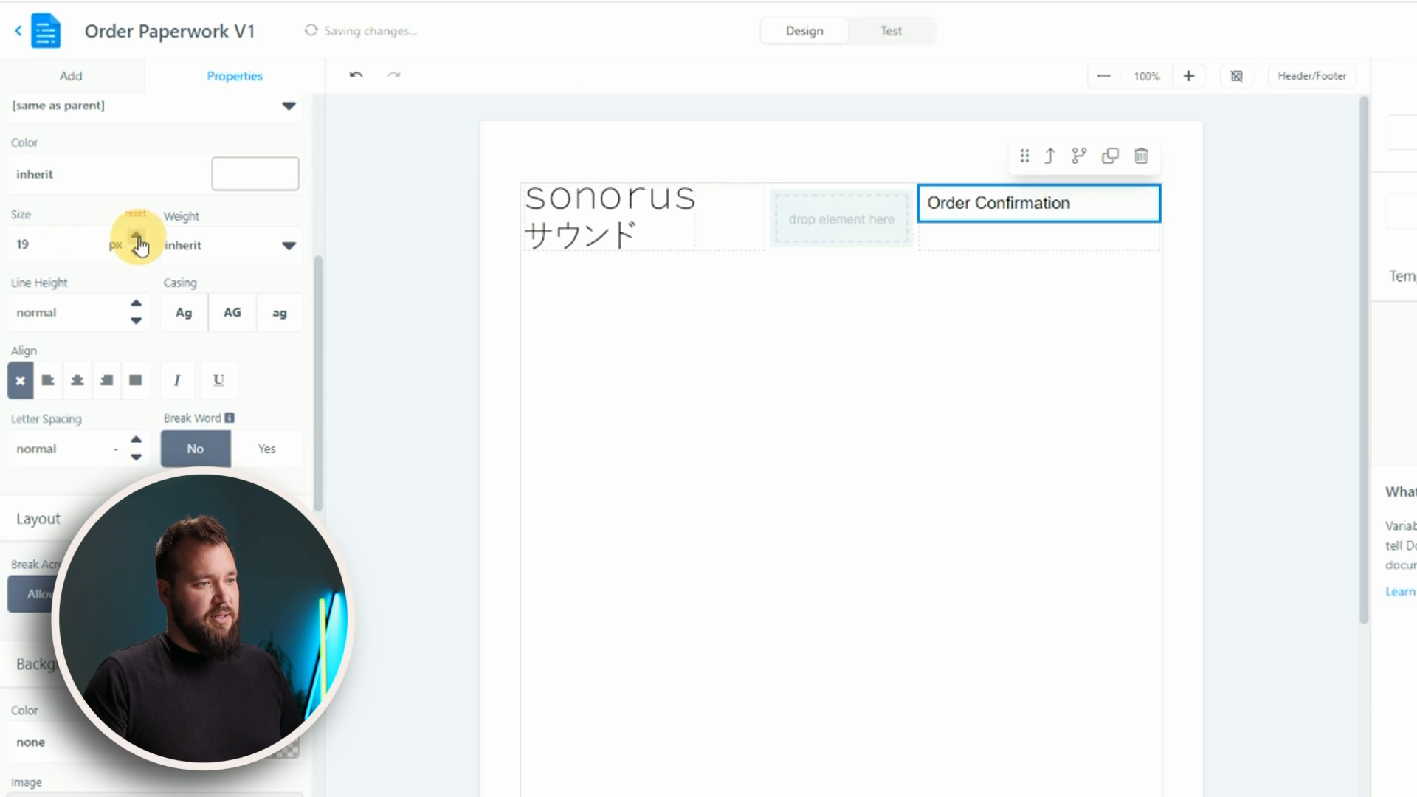
{"action": "left_click", "coordinate": [109, 379]}
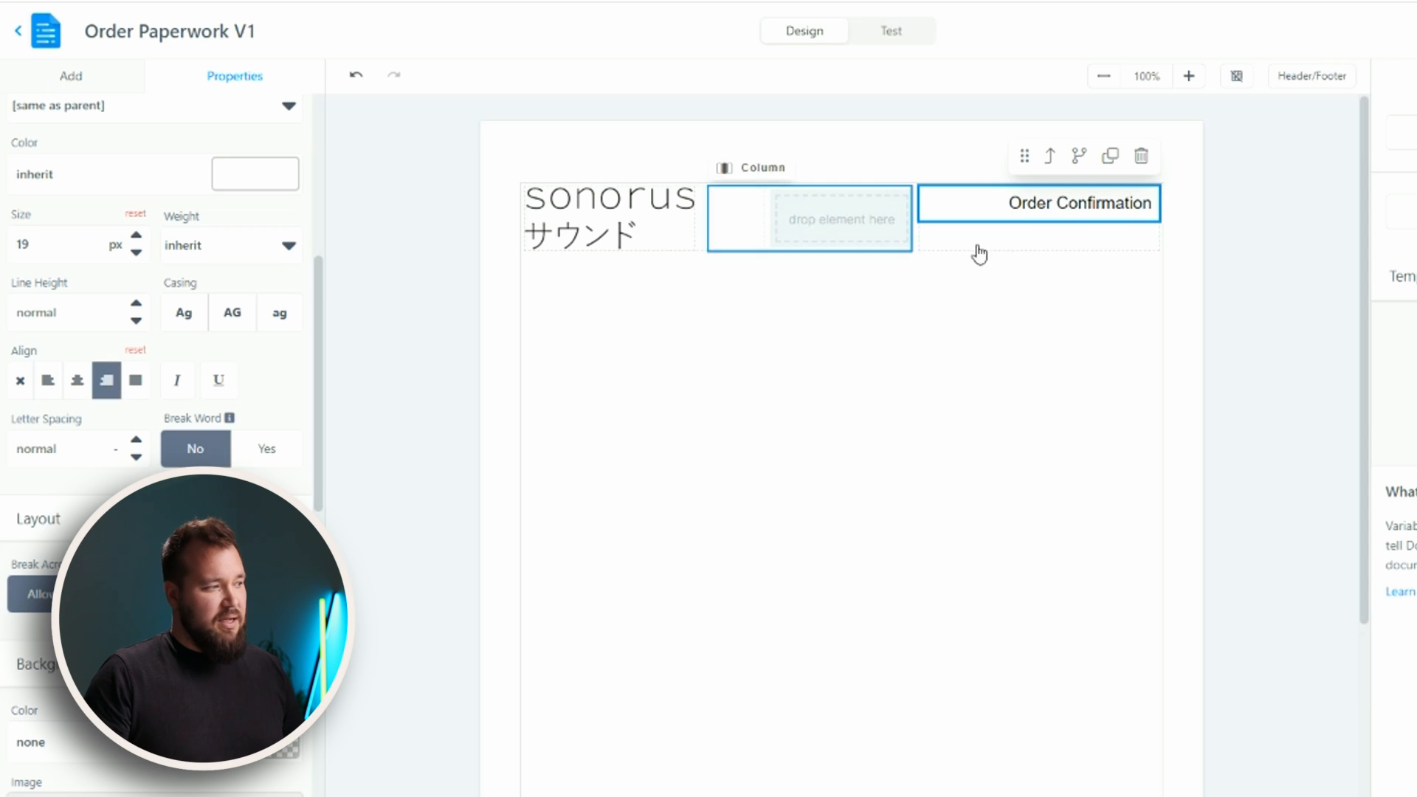
{"action": "left_click", "coordinate": [1066, 216]}
{"action": "triple_click", "coordinate": [1066, 216]}
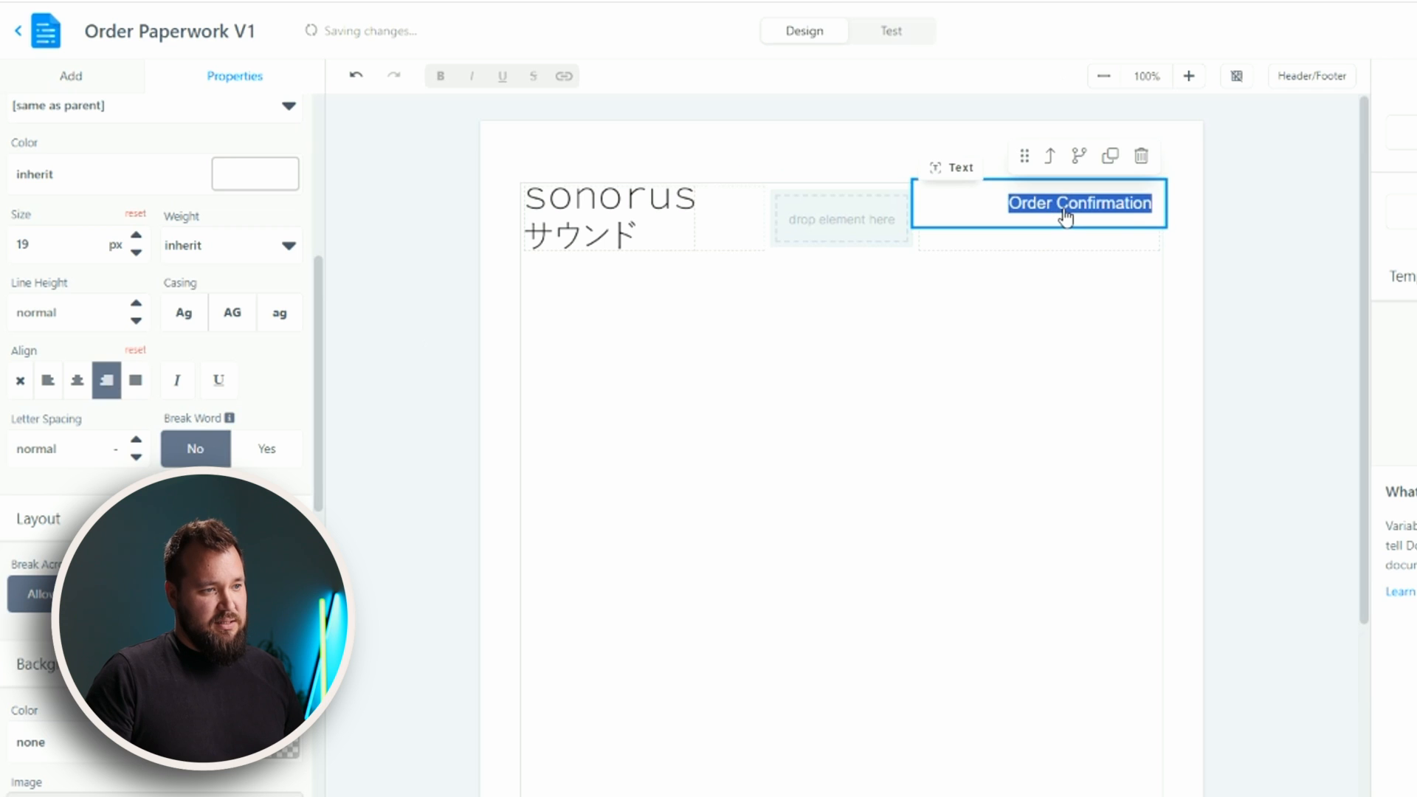
{"action": "key", "text": "ctrl+b"}
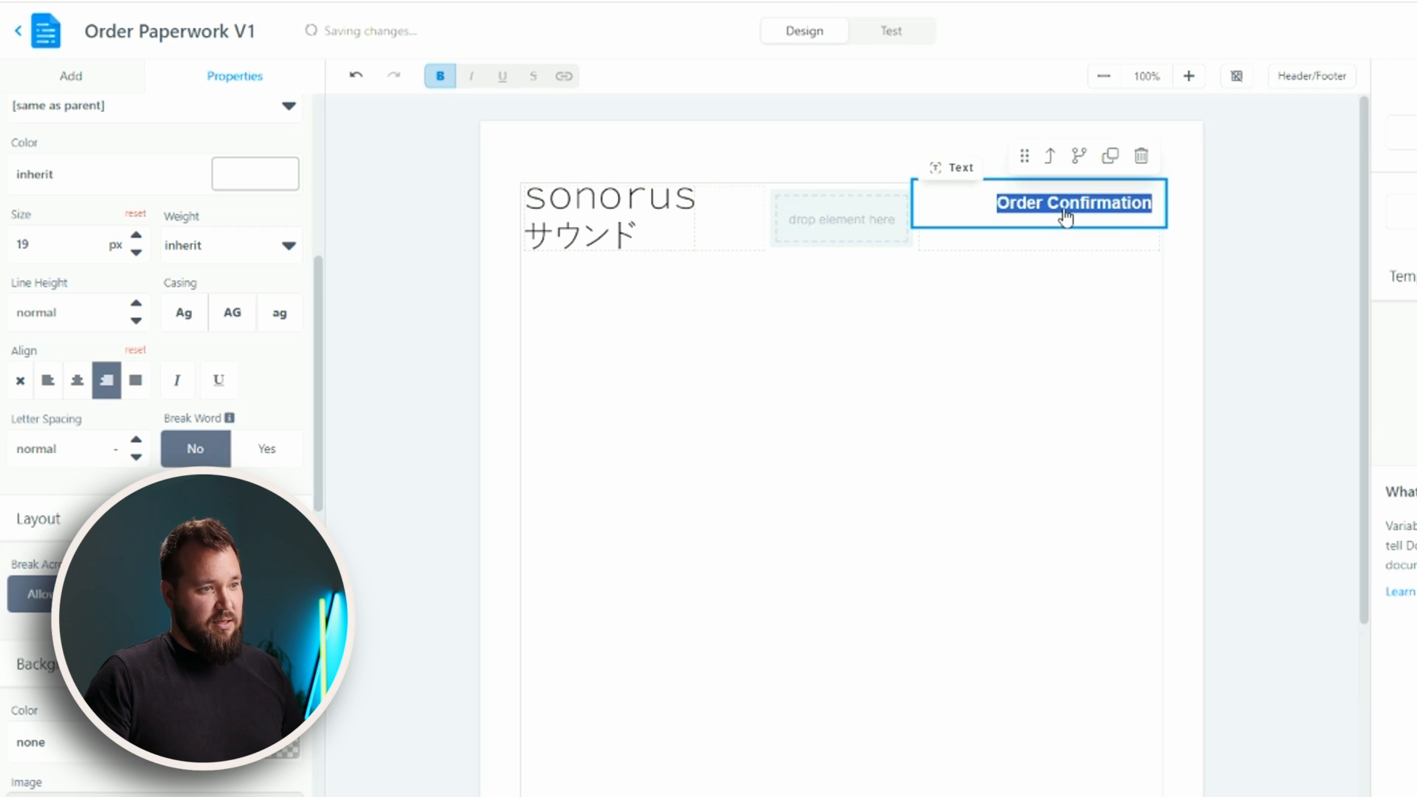
{"action": "left_click", "coordinate": [1295, 231]}
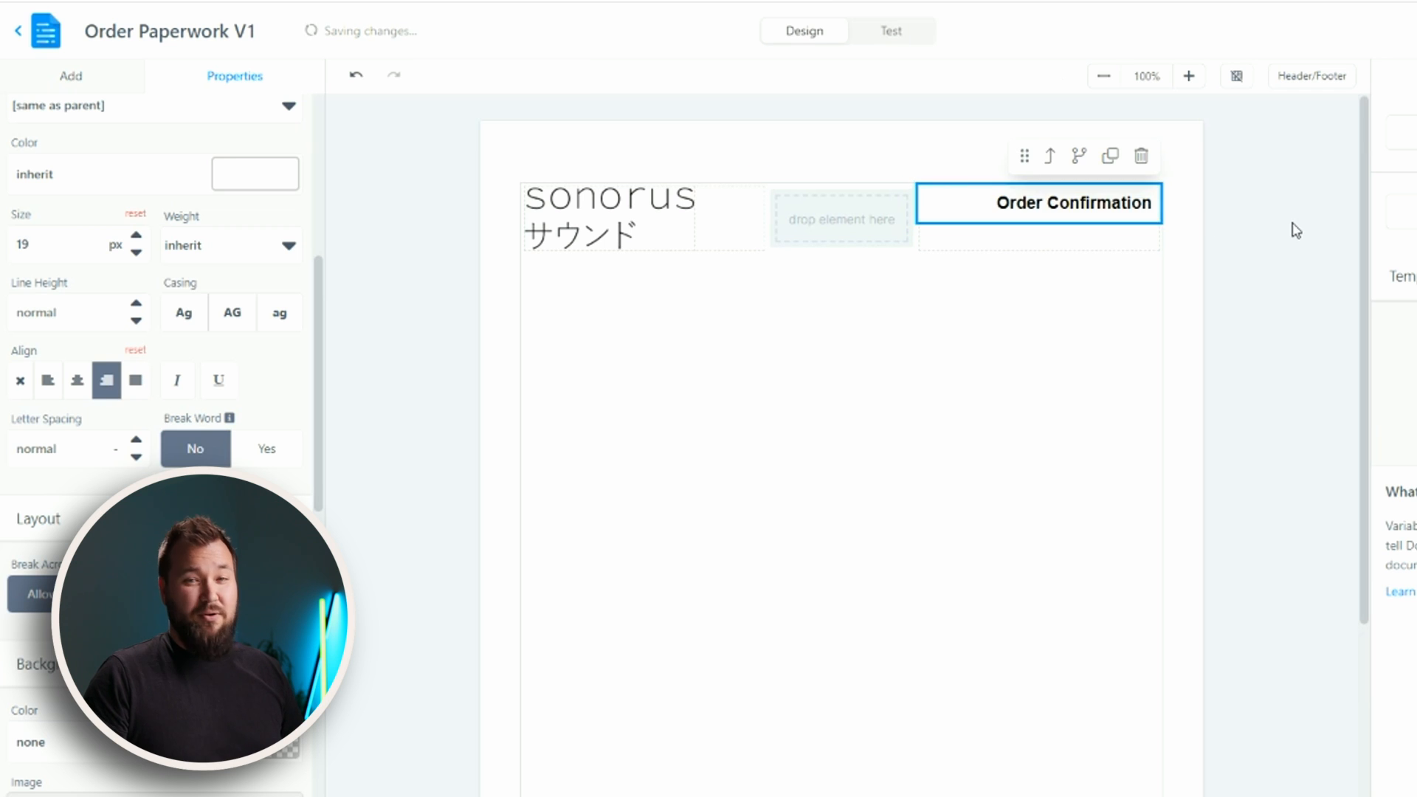
Duplicate the Order Confirmation text twice within the third column.
{"action": "left_click", "coordinate": [1078, 219]}
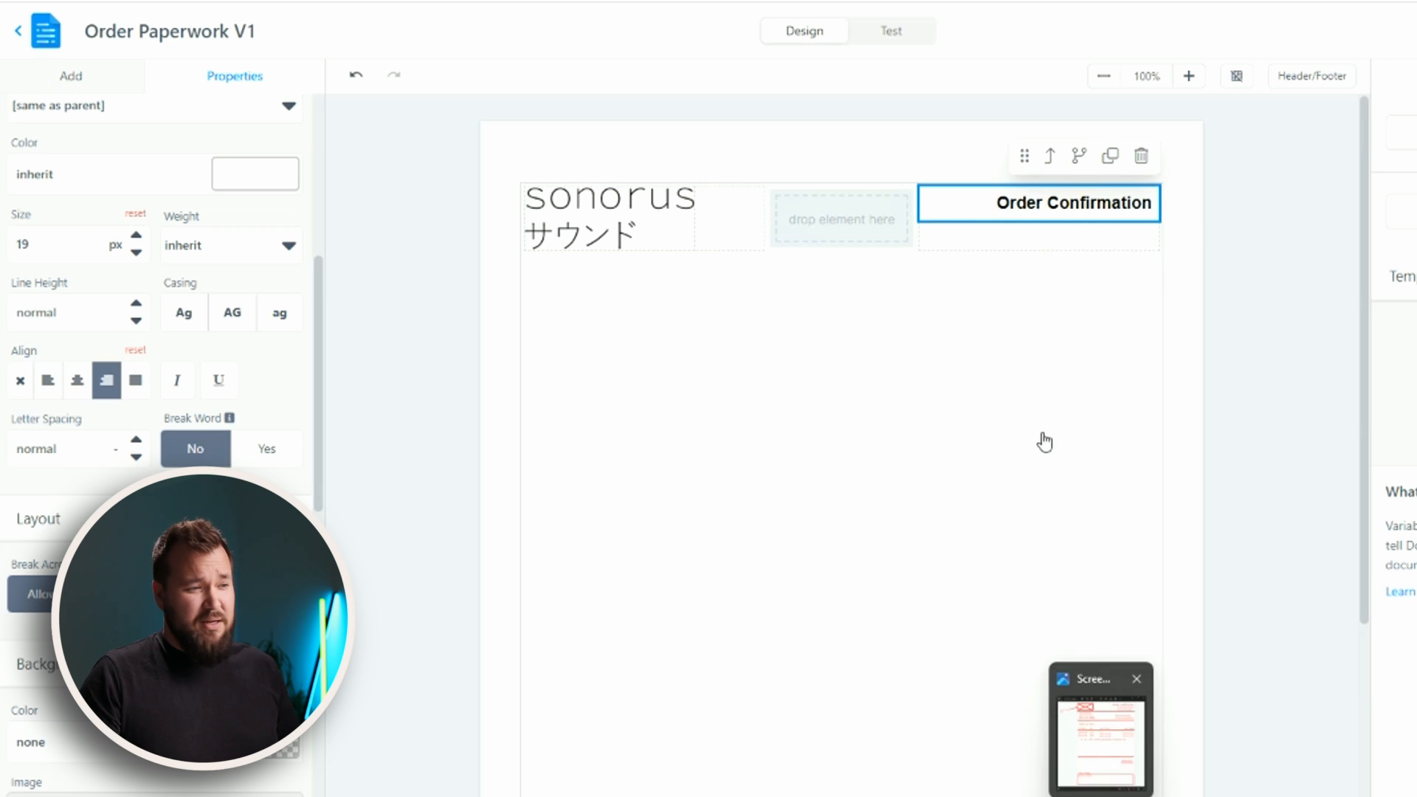
{"action": "left_click", "coordinate": [1106, 160]}
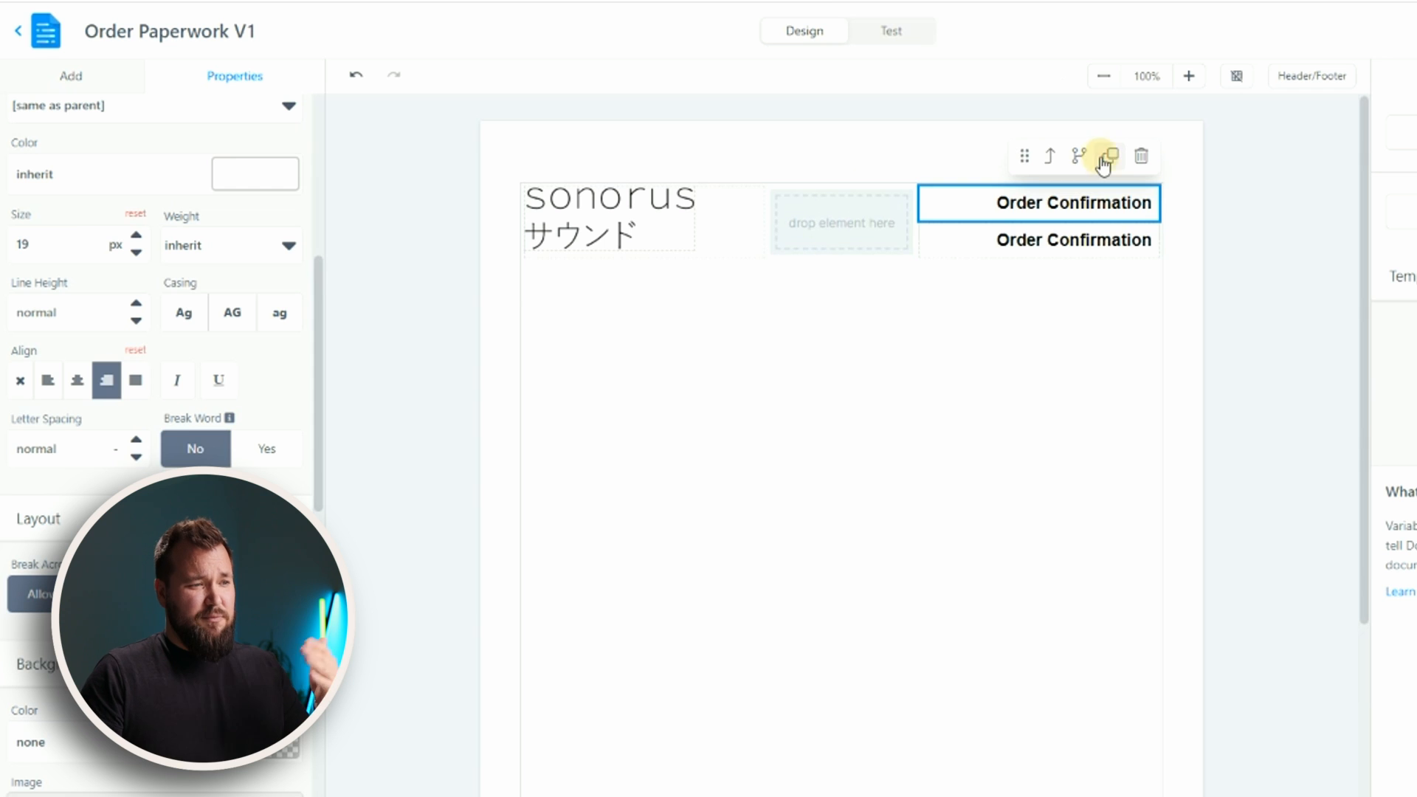
{"action": "left_click", "coordinate": [1105, 162]}
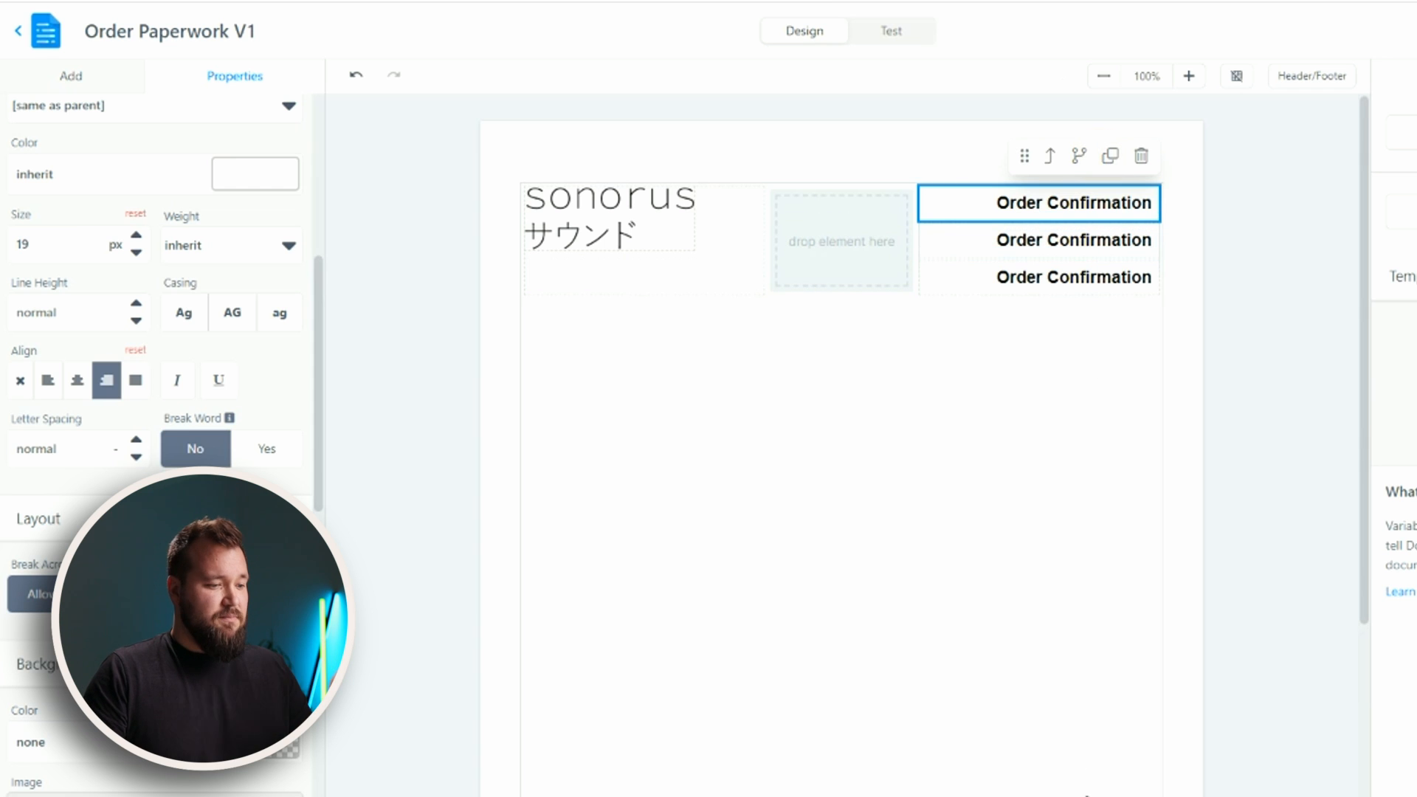
Replace the second Order Confirmation text in the third column with Order: {{order_number}}, following the mock-up.
{"action": "key", "text": "alt+Tab"}
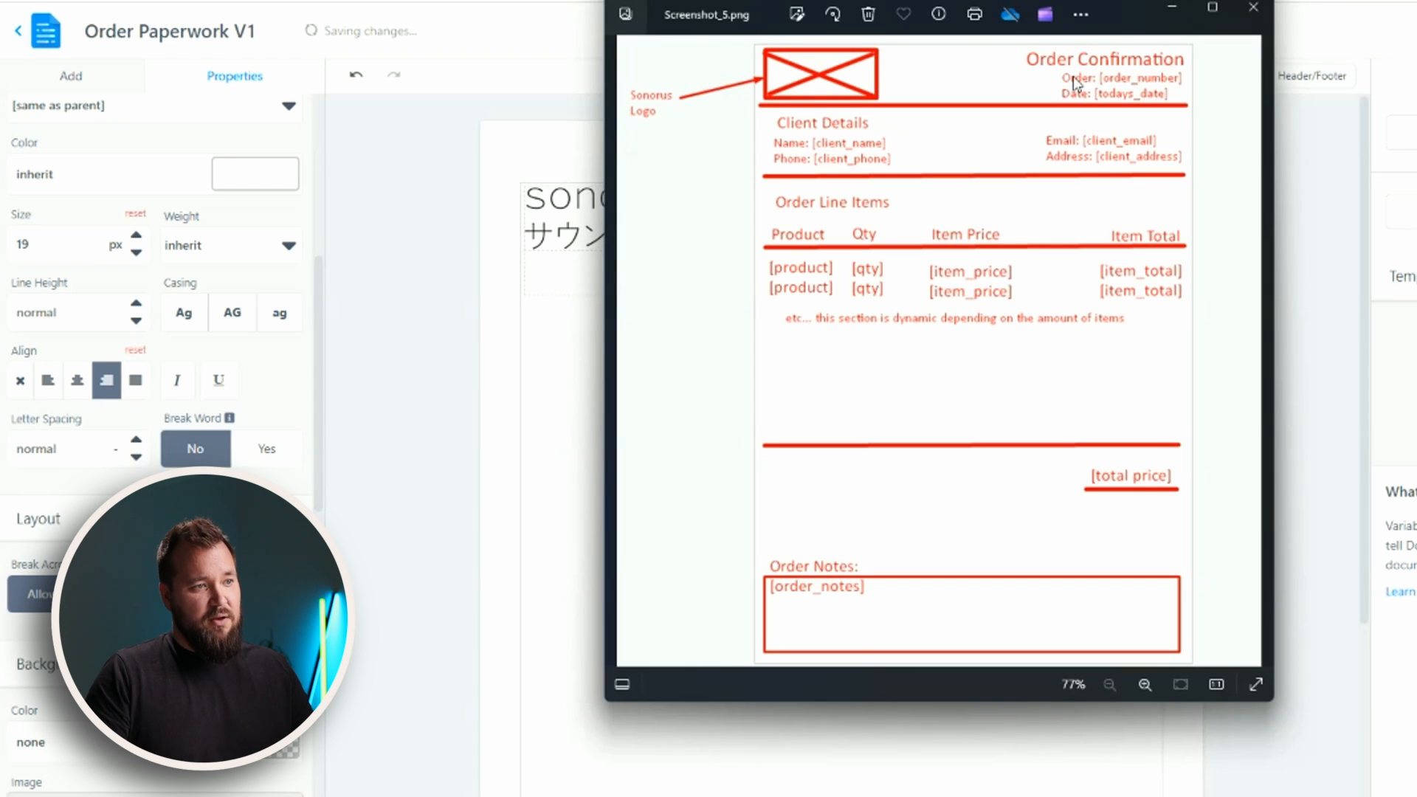
{"action": "key", "text": "alt+Tab"}
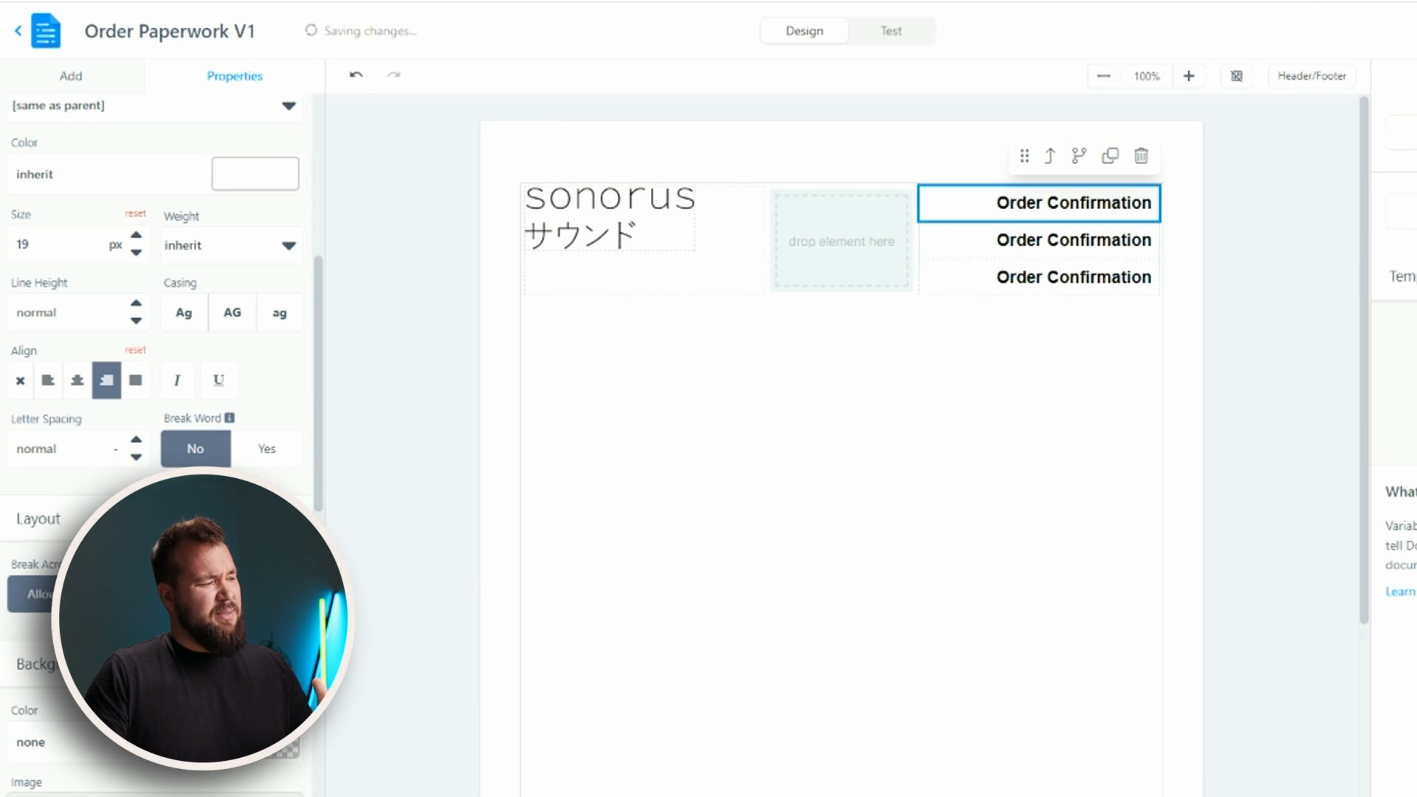
{"action": "left_click", "coordinate": [1080, 243]}
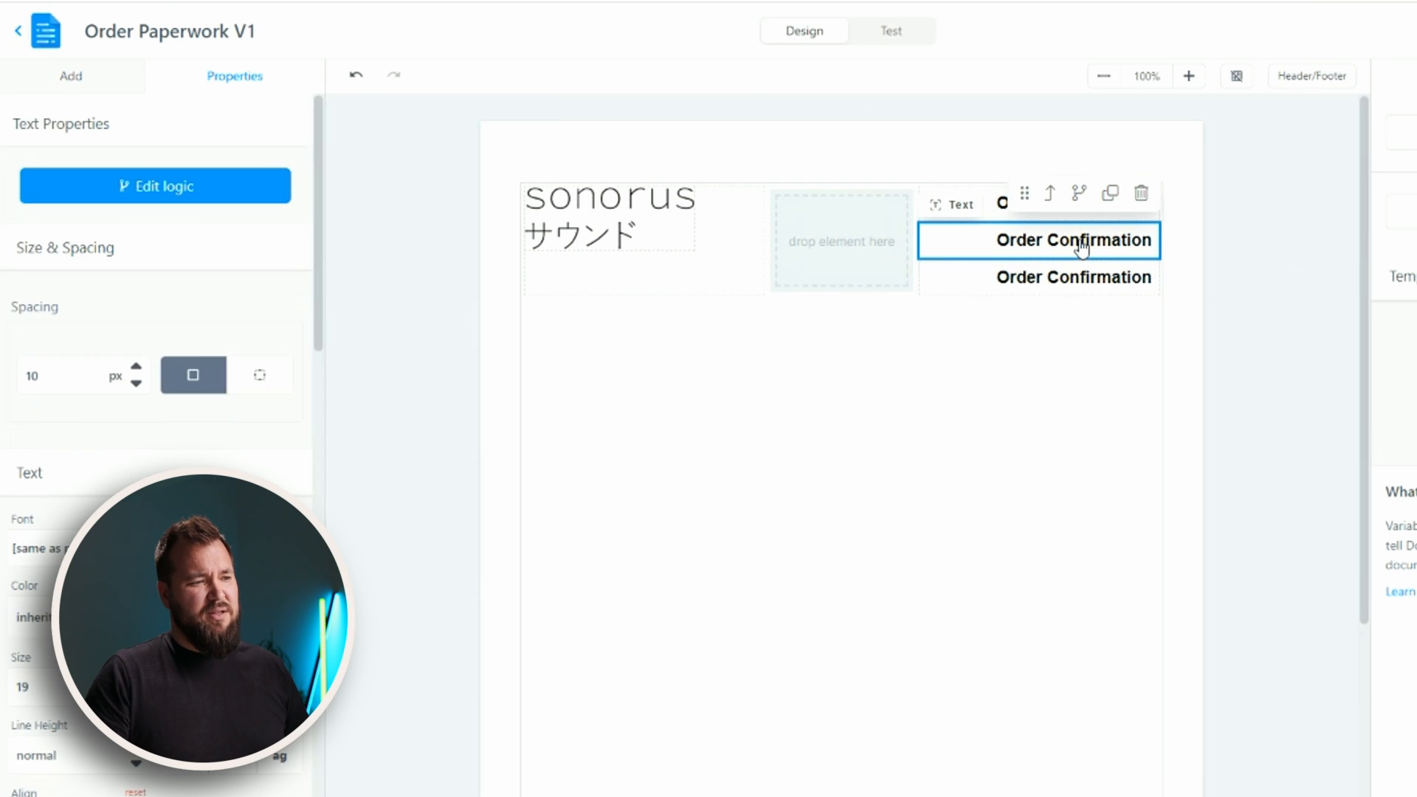
{"action": "double_click", "coordinate": [1081, 248]}
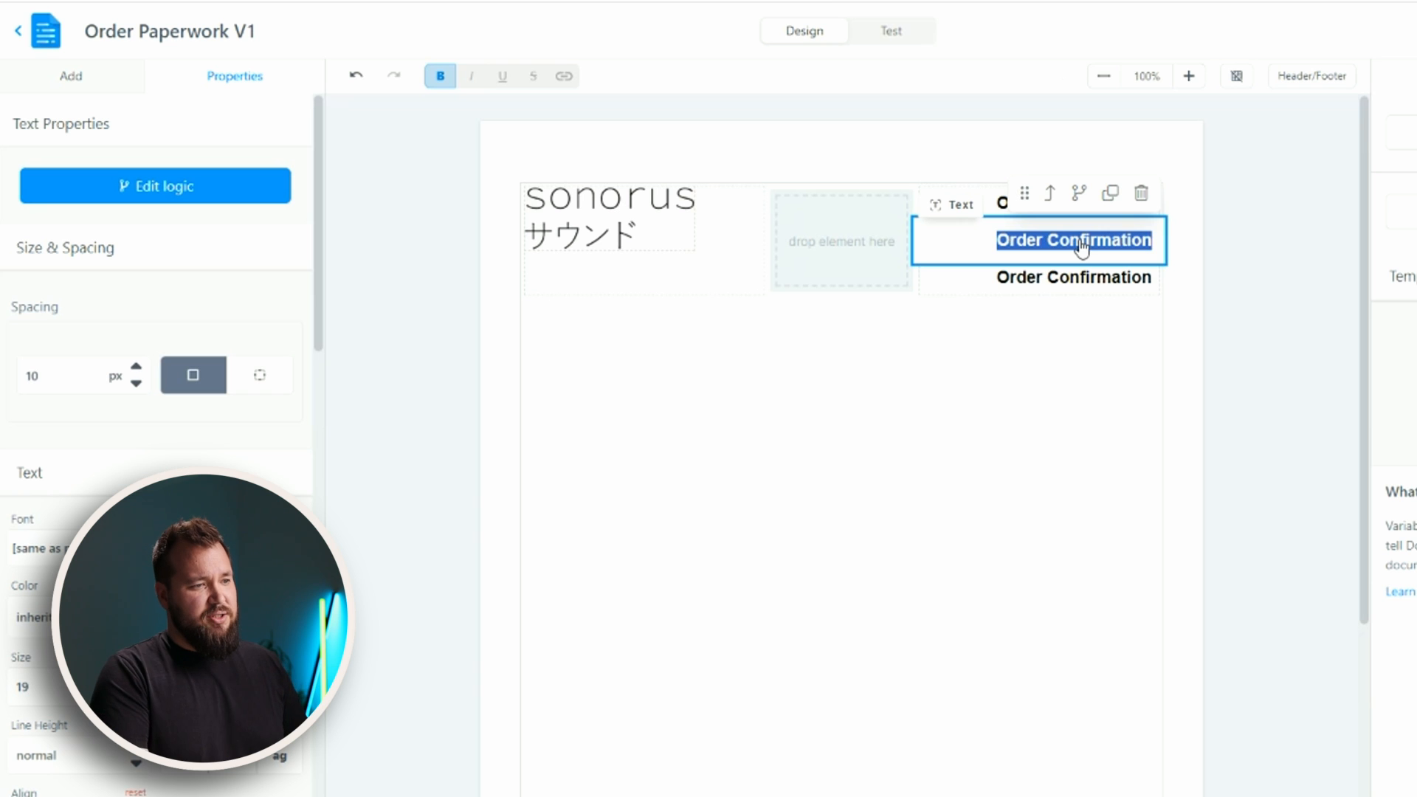
{"action": "type", "text": "Order Number"}
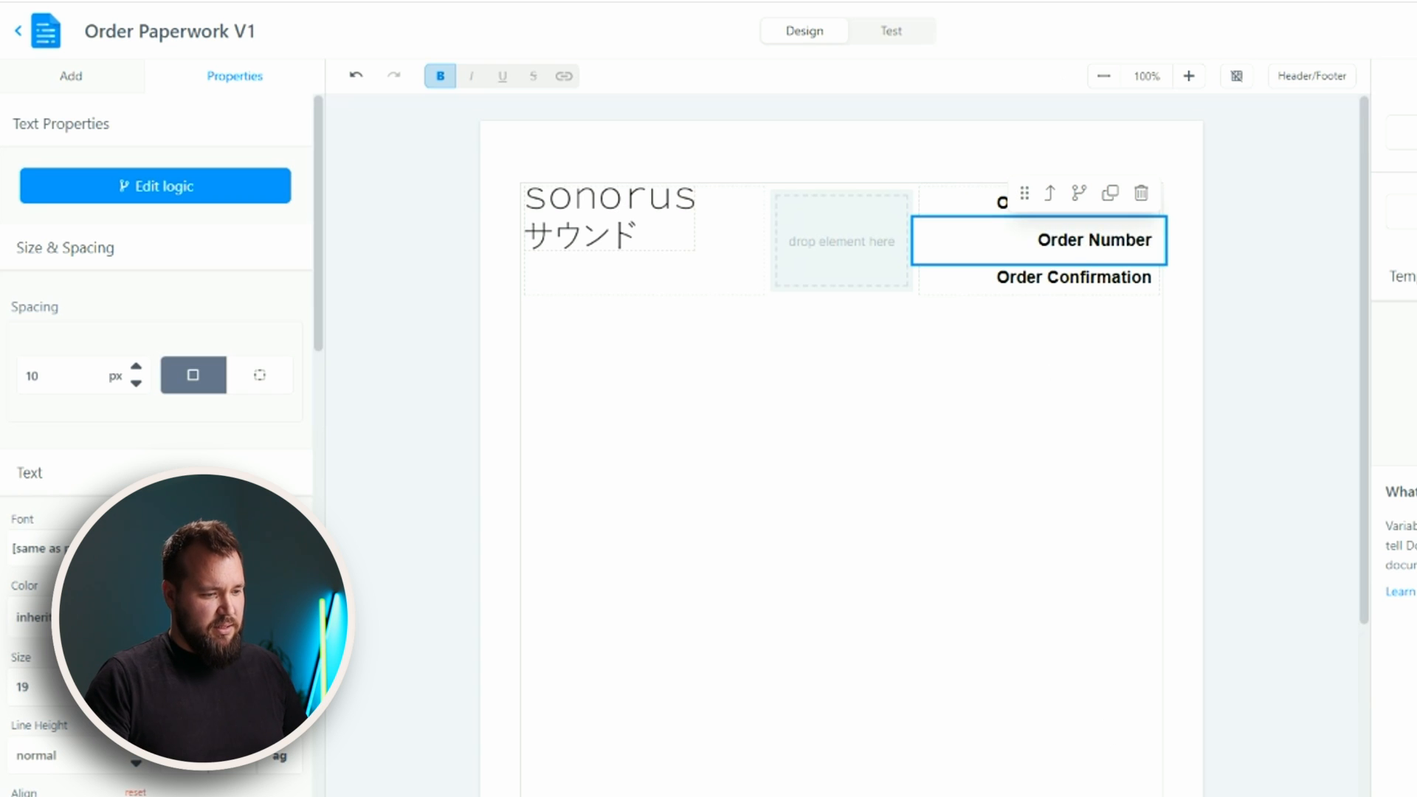
{"action": "key", "text": "alt+Tab"}
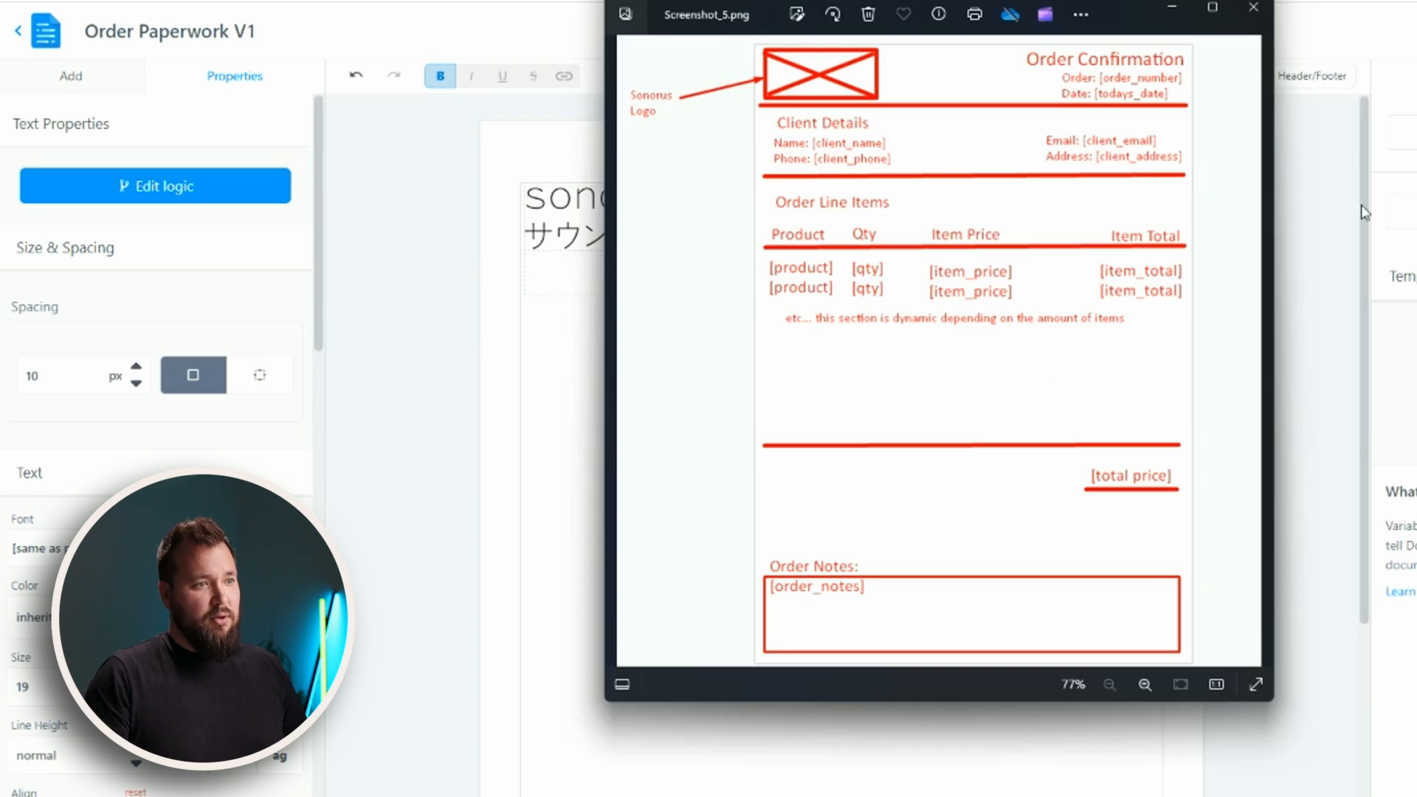
{"action": "left_click", "coordinate": [1311, 227]}
{"action": "type", "text": ": {"}
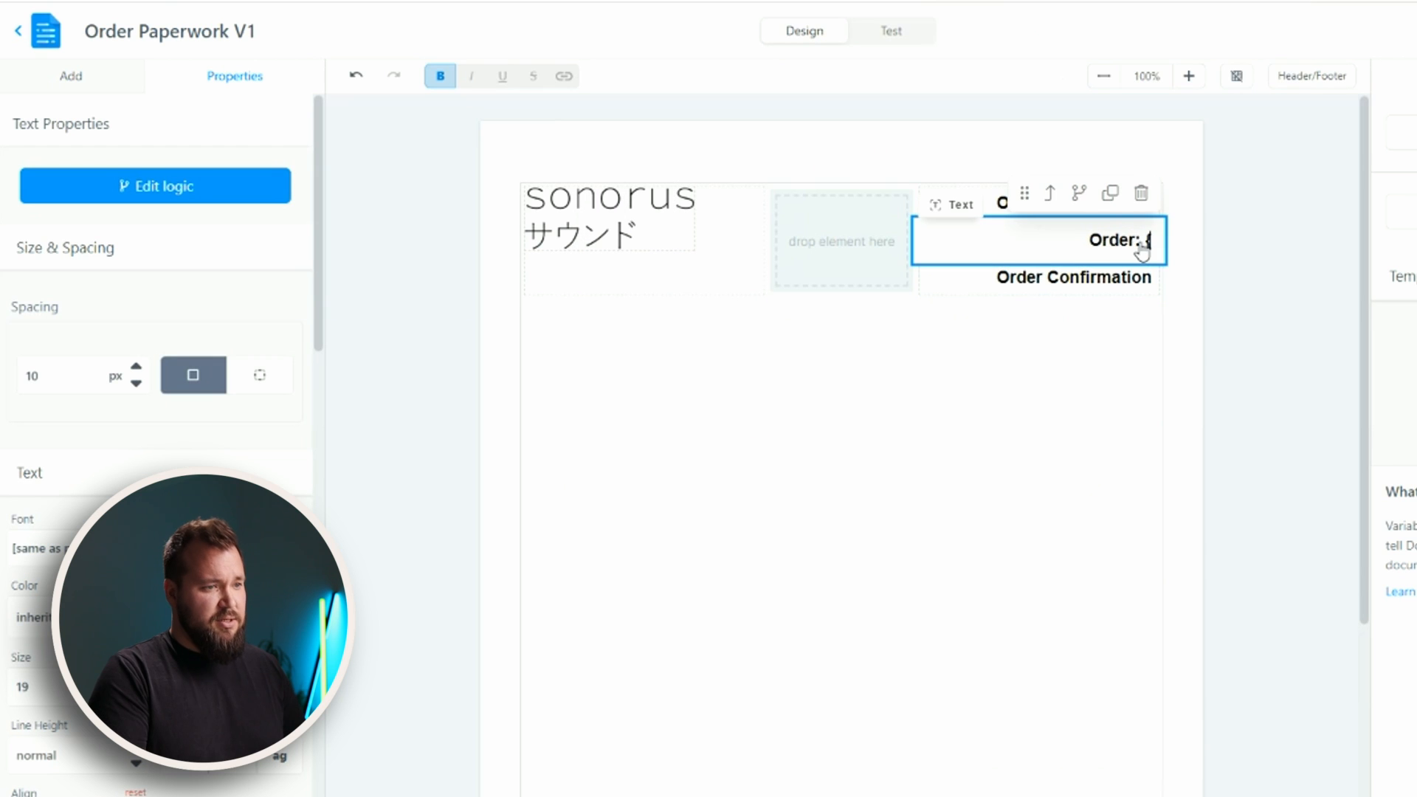
{"action": "type", "text": "{or"}
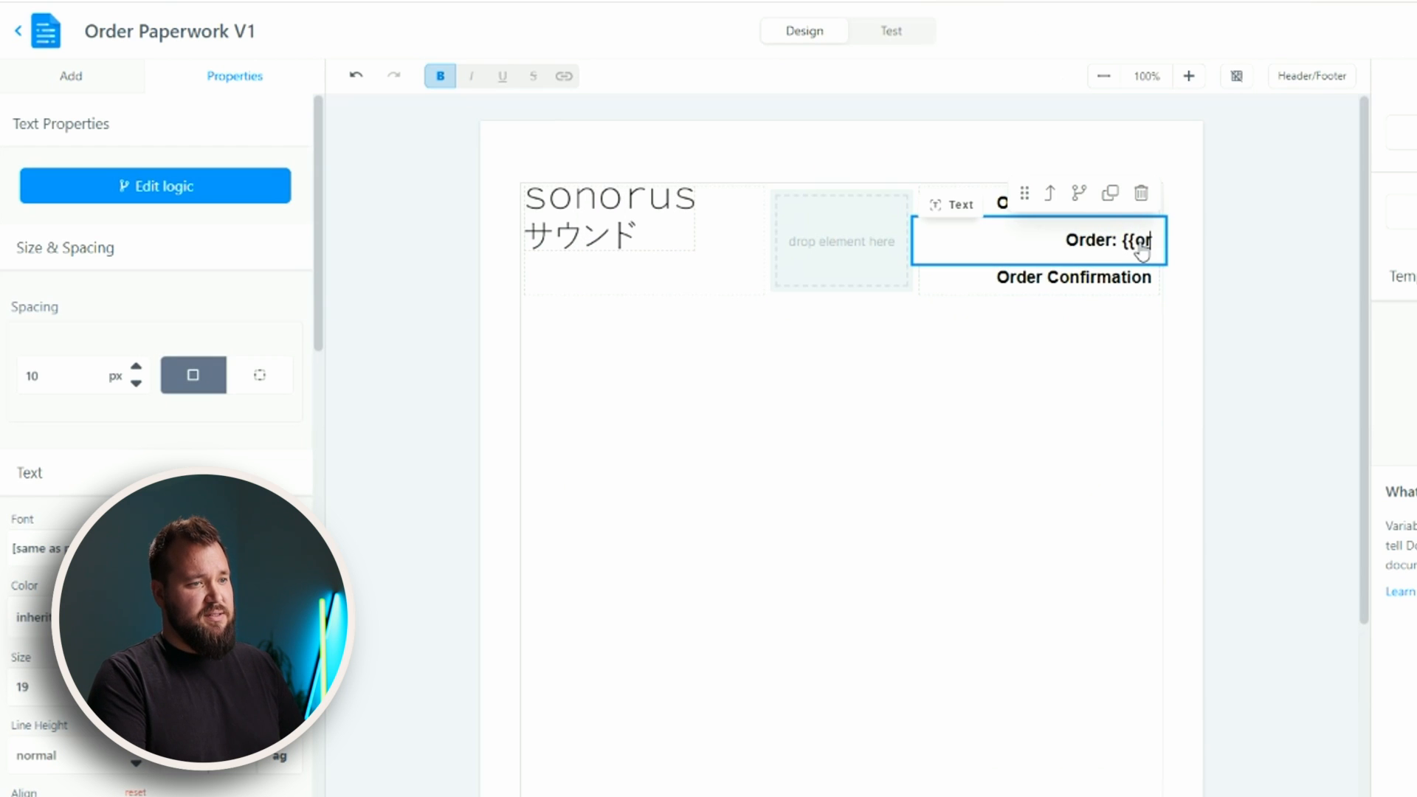
{"action": "type", "text": "der_number"}
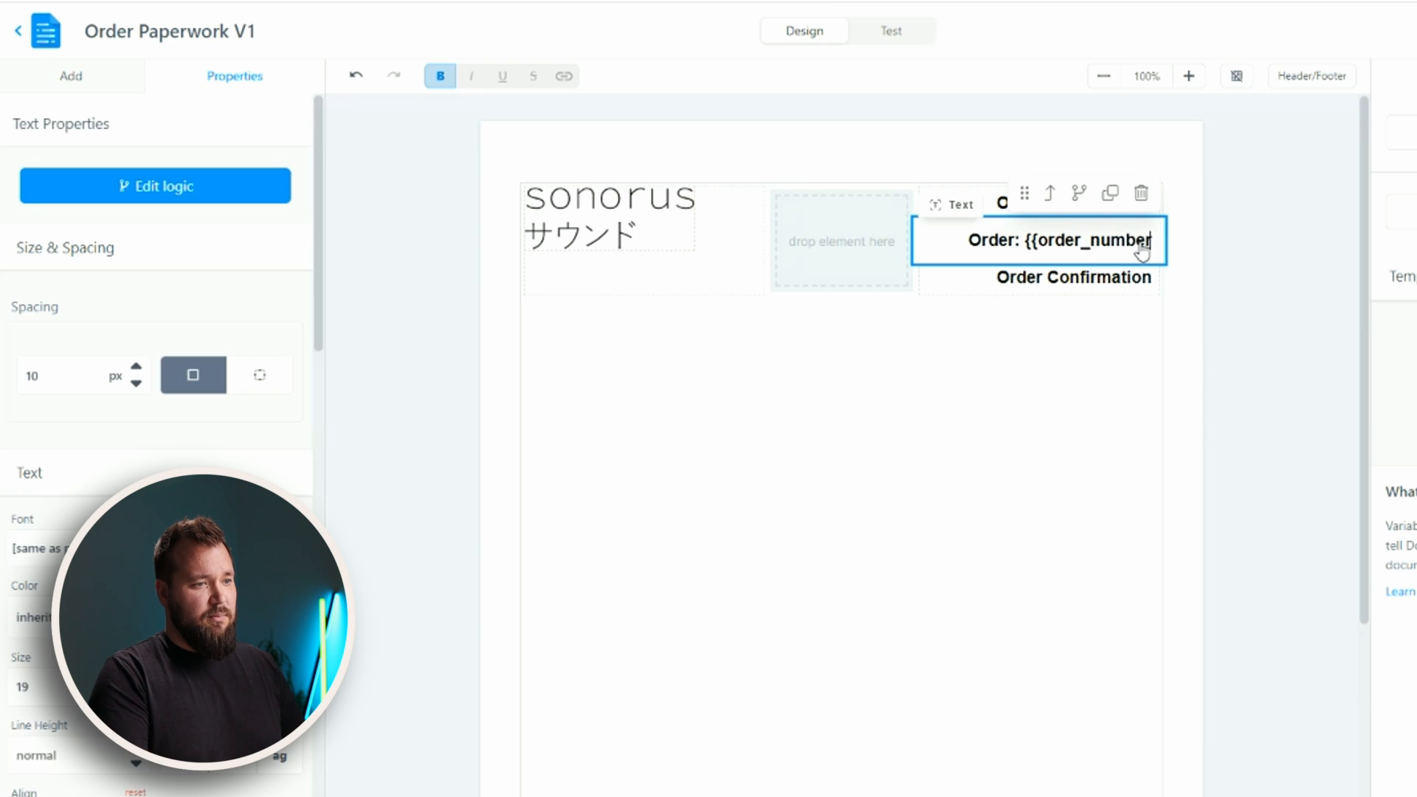
{"action": "type", "text": "}}"}
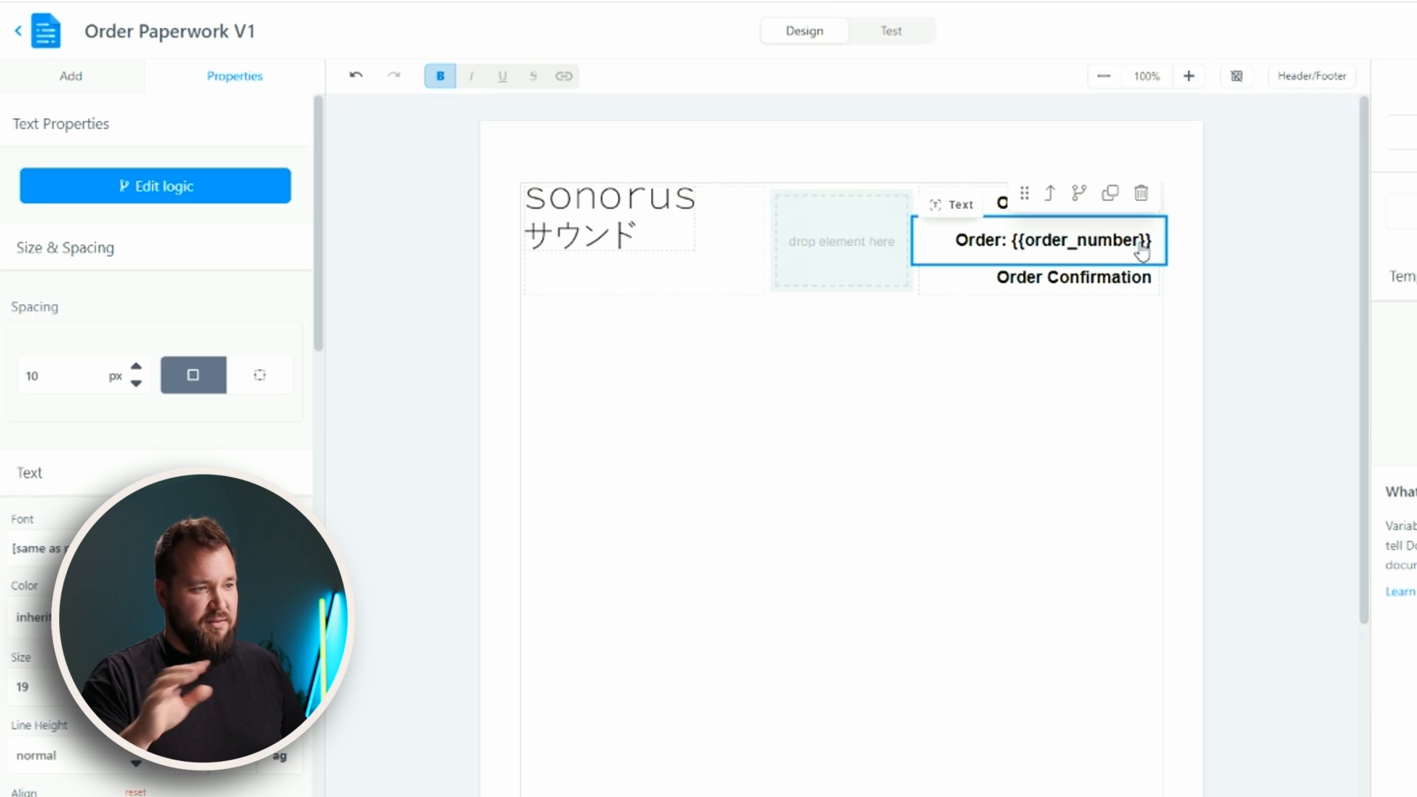
Remove the bold from the Order: {{order_number}} line and set its size to 12 px.
{"action": "key", "text": "ctrl+shift+Left"}
{"action": "key", "text": "ctrl+shift+Left"}
{"action": "key", "text": "ctrl+shift+Left"}
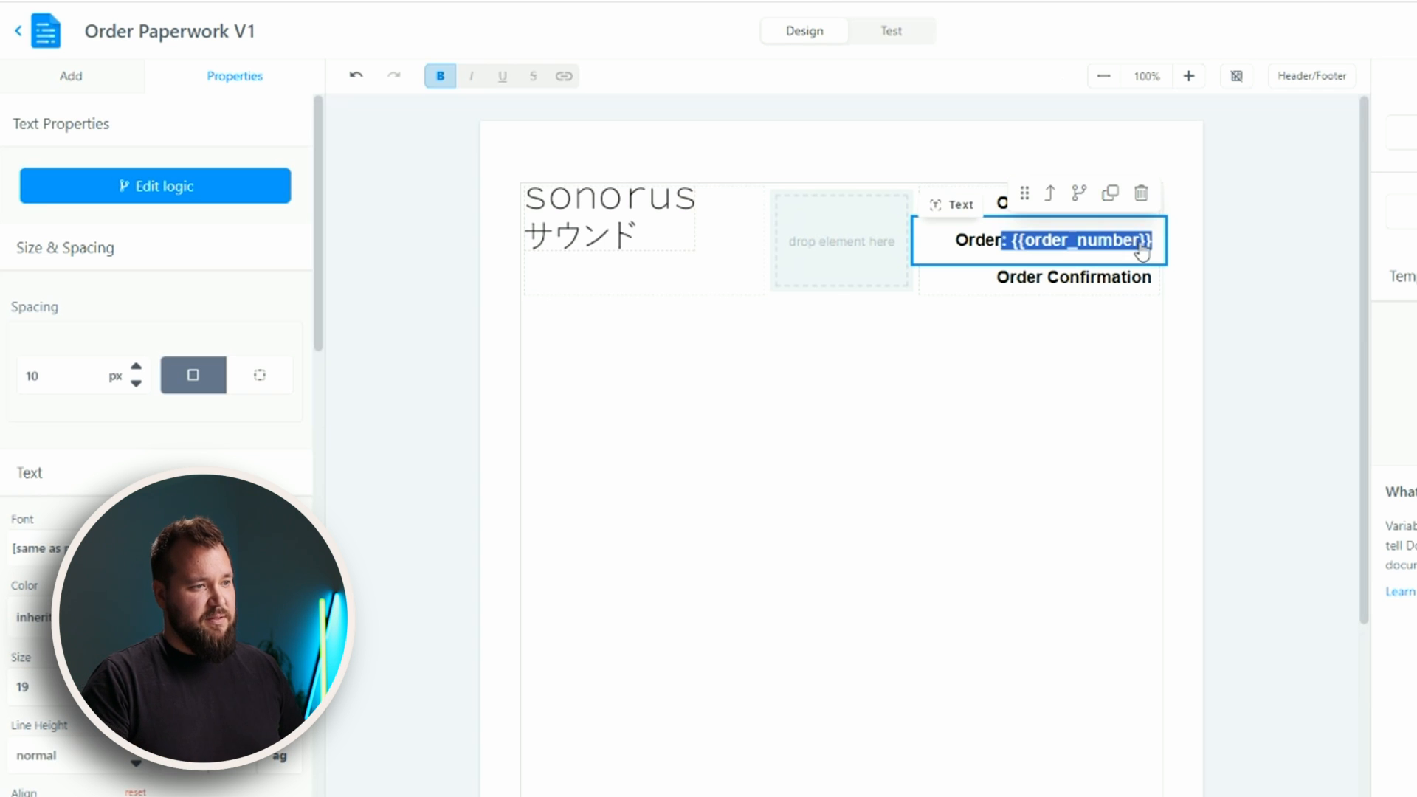
{"action": "key", "text": "ctrl+b"}
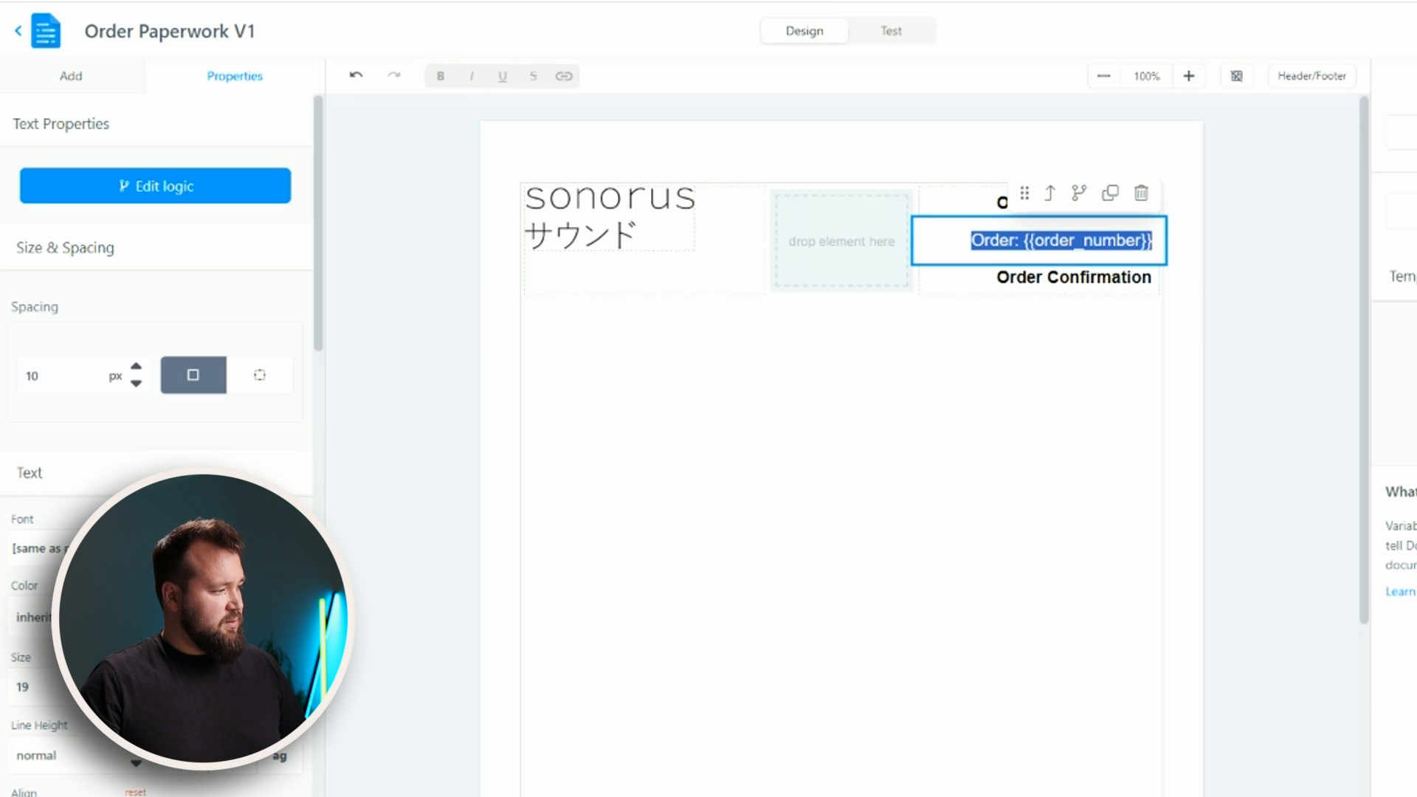
{"action": "left_click", "coordinate": [136, 696]}
{"action": "left_click", "coordinate": [136, 696]}
{"action": "left_click", "coordinate": [135, 695]}
{"action": "left_click", "coordinate": [136, 695]}
{"action": "left_click", "coordinate": [136, 695]}
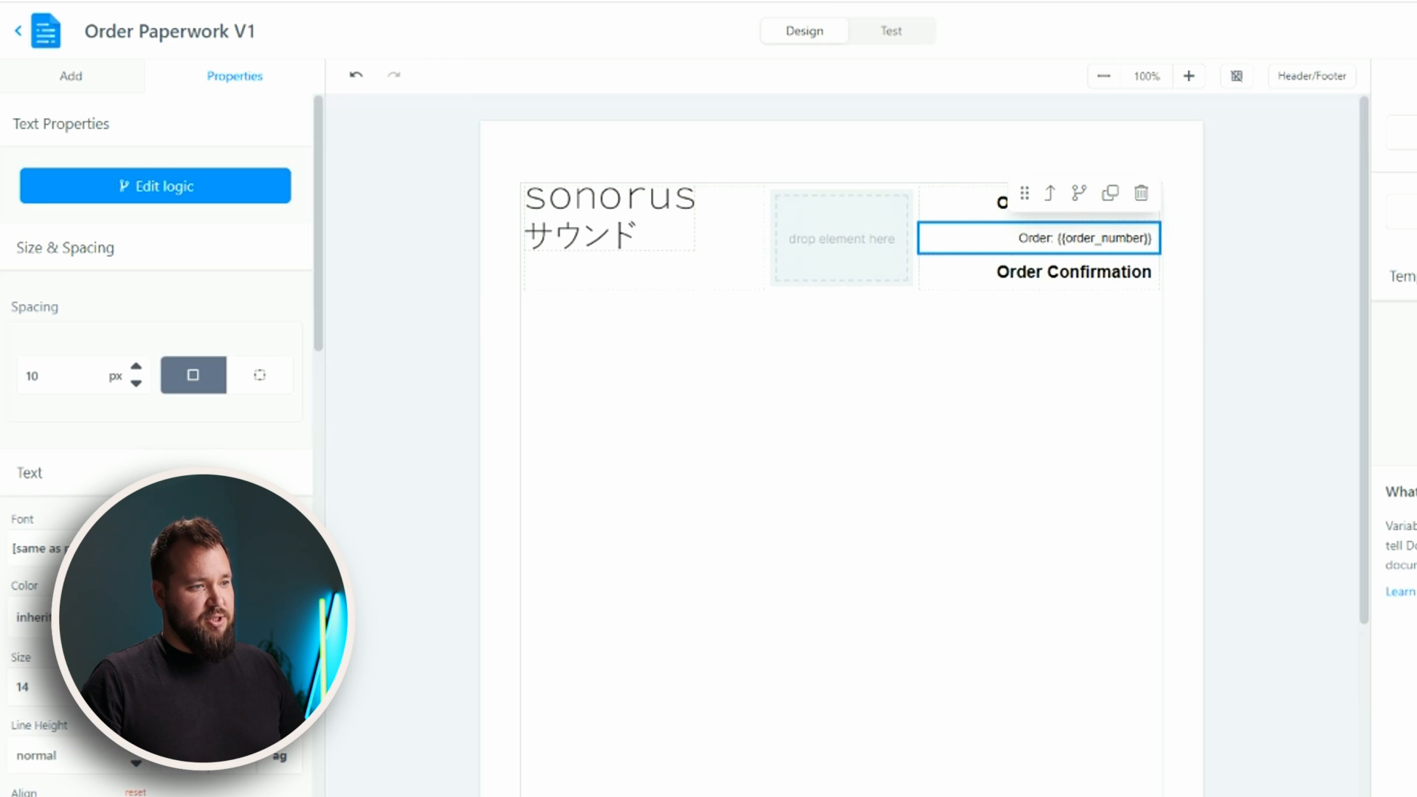
{"action": "left_click", "coordinate": [136, 696]}
{"action": "left_click", "coordinate": [136, 696]}
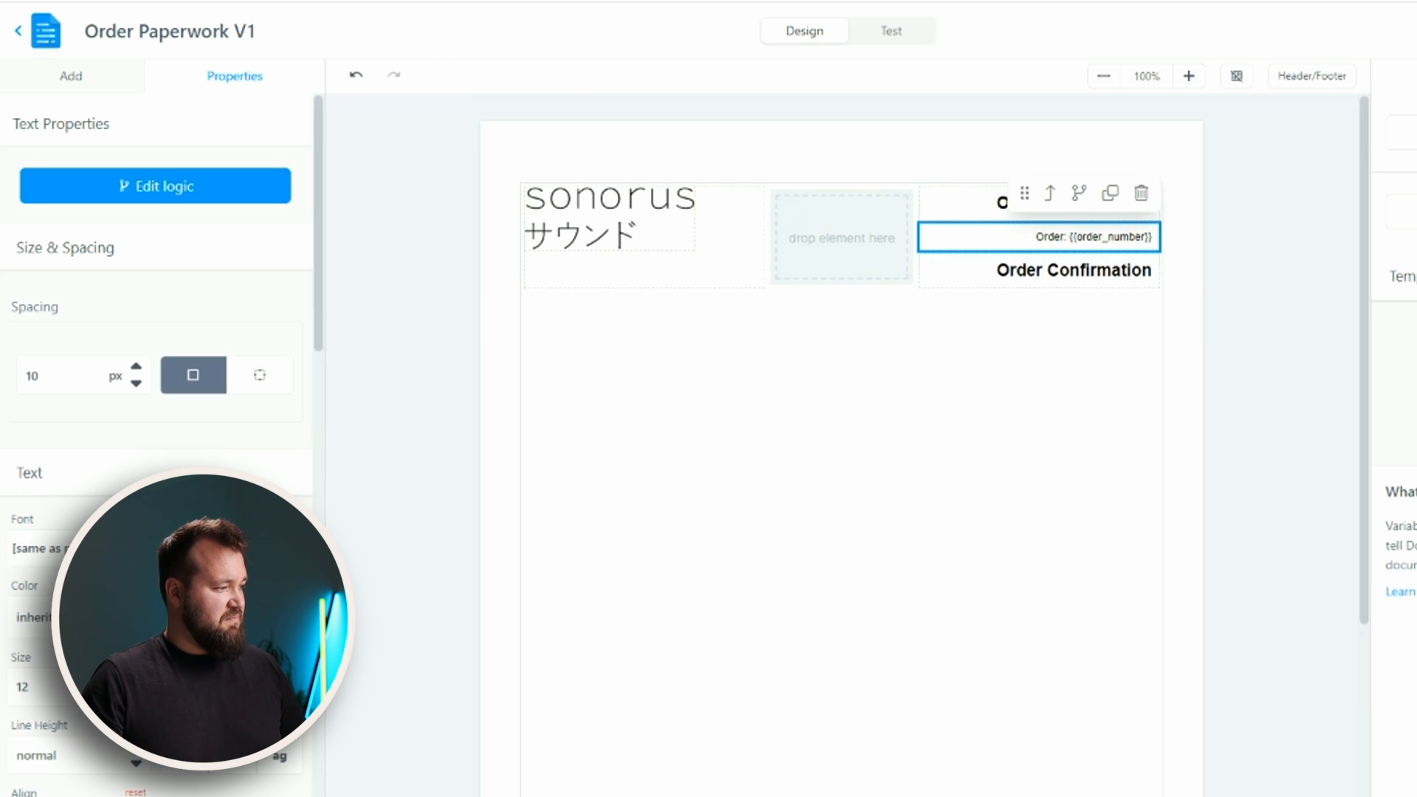
Replace the last Order Confirmation copy in the third column with Date: {{order_date}}.
{"action": "left_click", "coordinate": [1072, 281]}
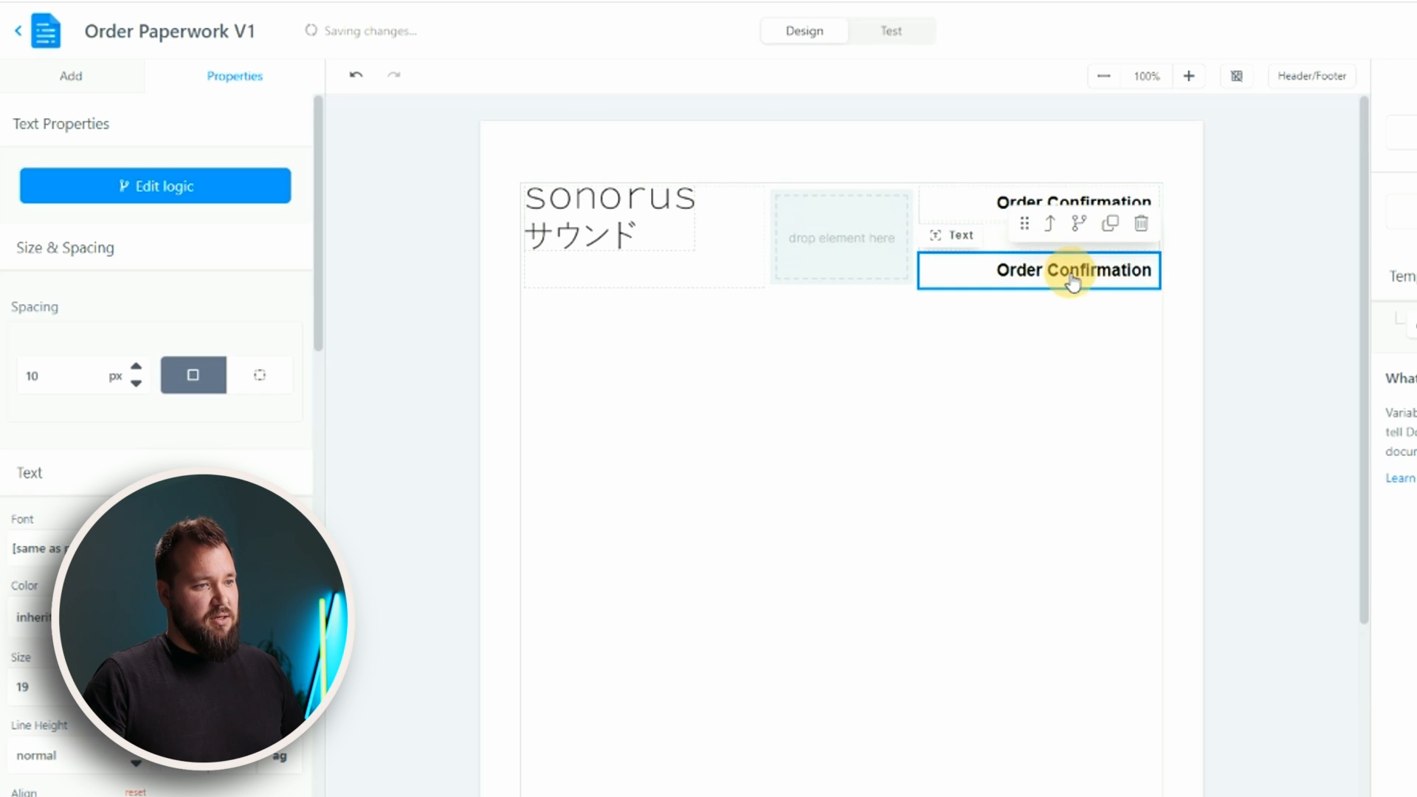
{"action": "left_click", "coordinate": [1072, 280]}
{"action": "type", "text": "Date: {{order_date}}"}
Remove the bold from the Date: {{order_date}} line and set its size to 13 px.
{"action": "double_click", "coordinate": [1072, 282]}
{"action": "key", "text": "ctrl+shift+Left"}
{"action": "key", "text": "ctrl+b"}
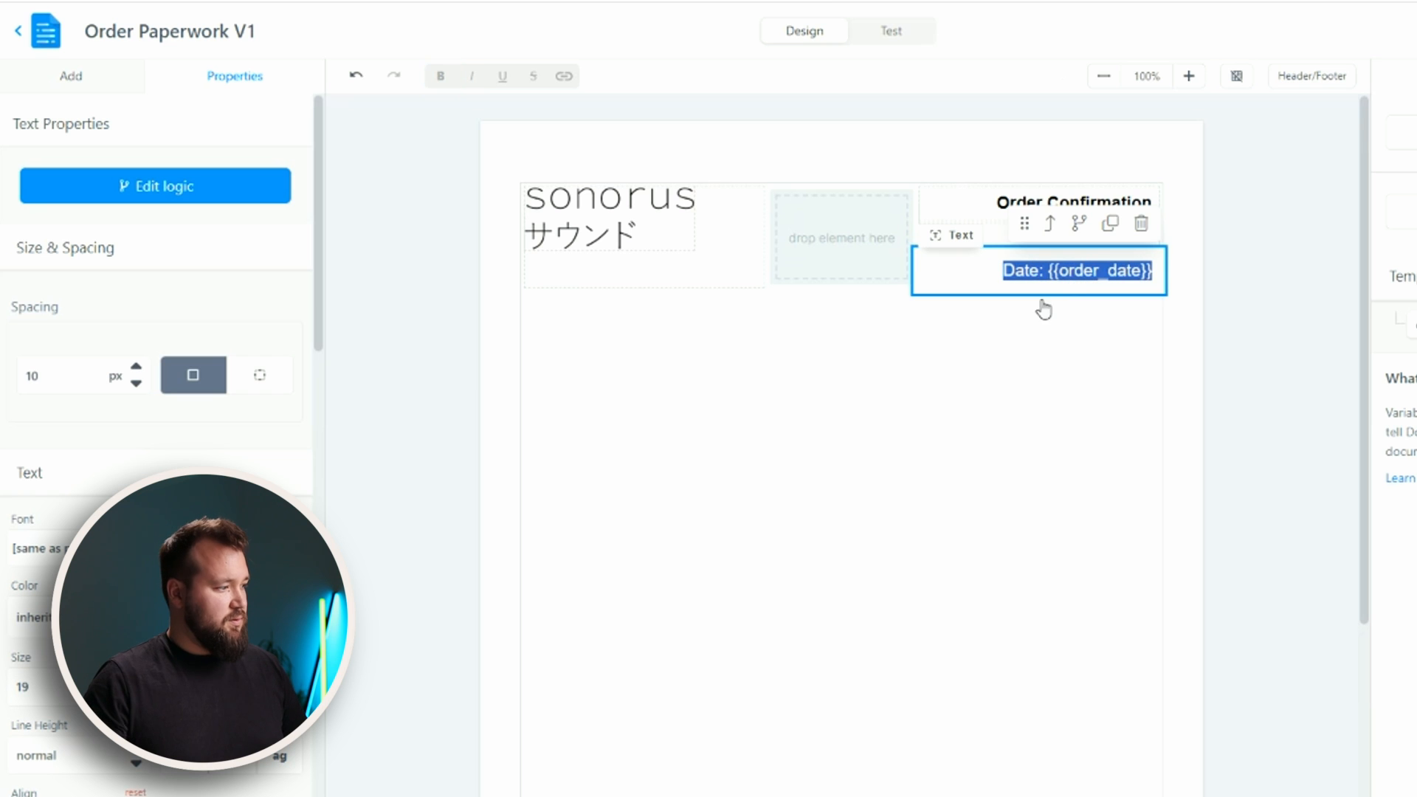
{"action": "left_click", "coordinate": [136, 695]}
{"action": "left_click", "coordinate": [136, 695]}
{"action": "left_click", "coordinate": [136, 695]}
{"action": "left_click", "coordinate": [135, 695]}
{"action": "left_click", "coordinate": [136, 695]}
{"action": "left_click", "coordinate": [135, 694]}
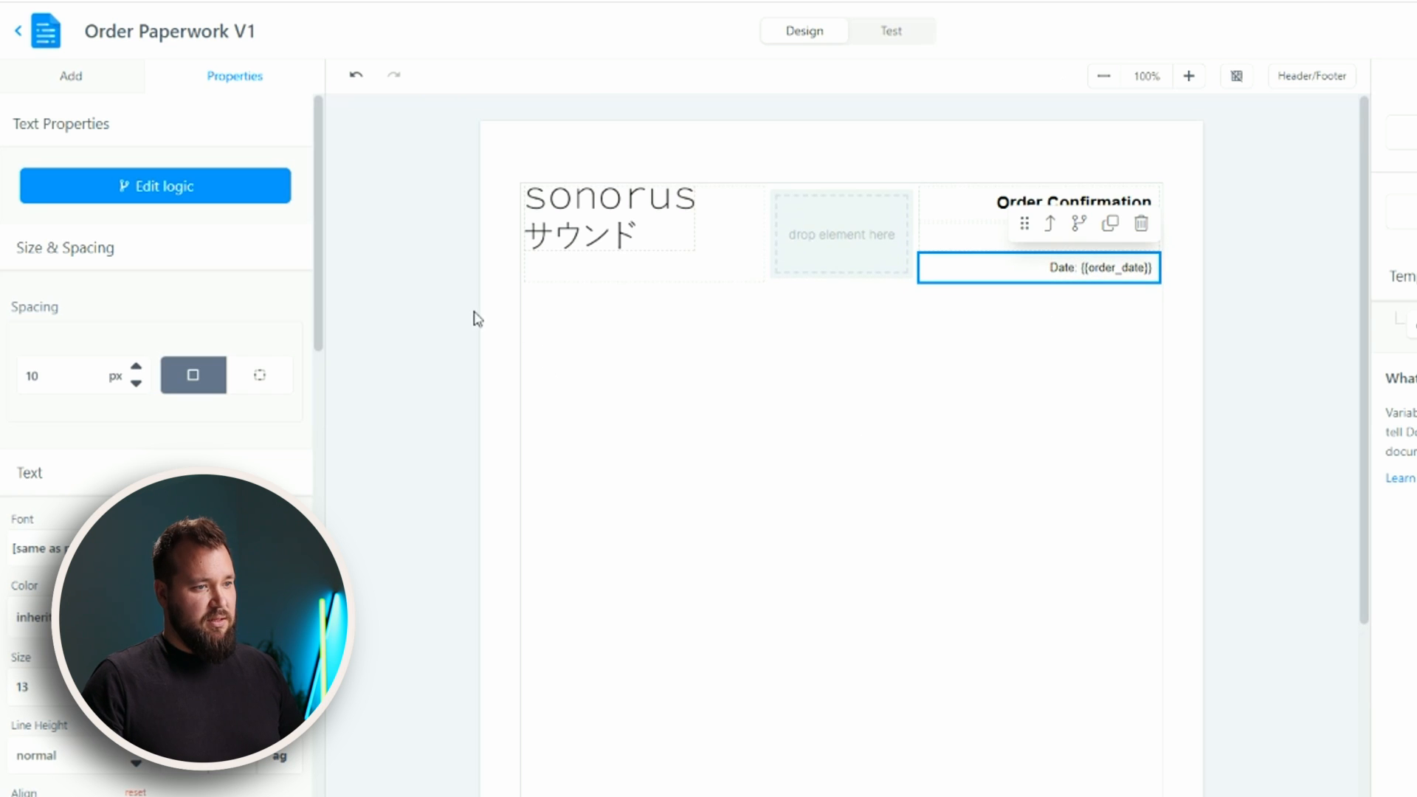
Examine the header's nesting of elements, columns and row, and compare the layout with the mock-up.
{"action": "left_click", "coordinate": [743, 265]}
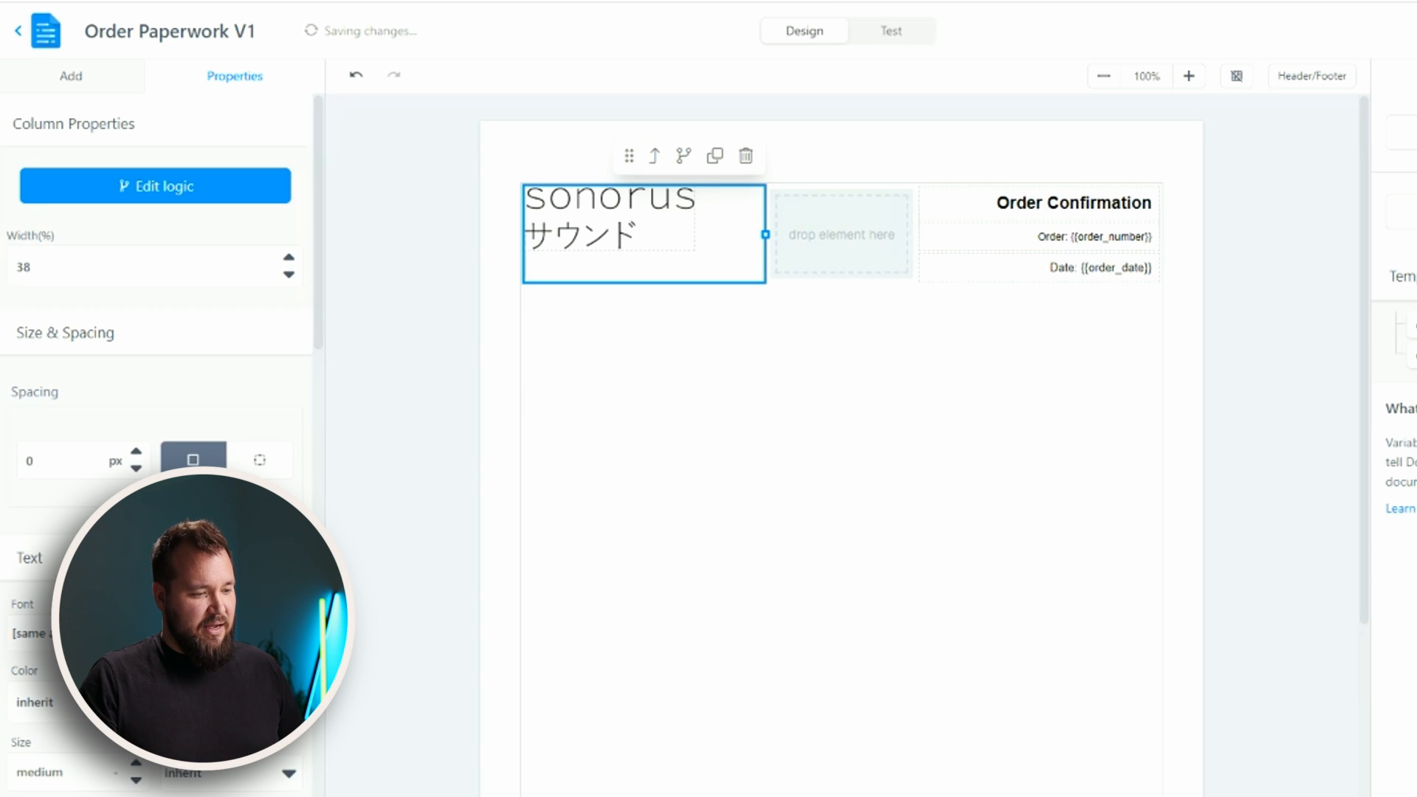
{"action": "key", "text": "alt+Tab"}
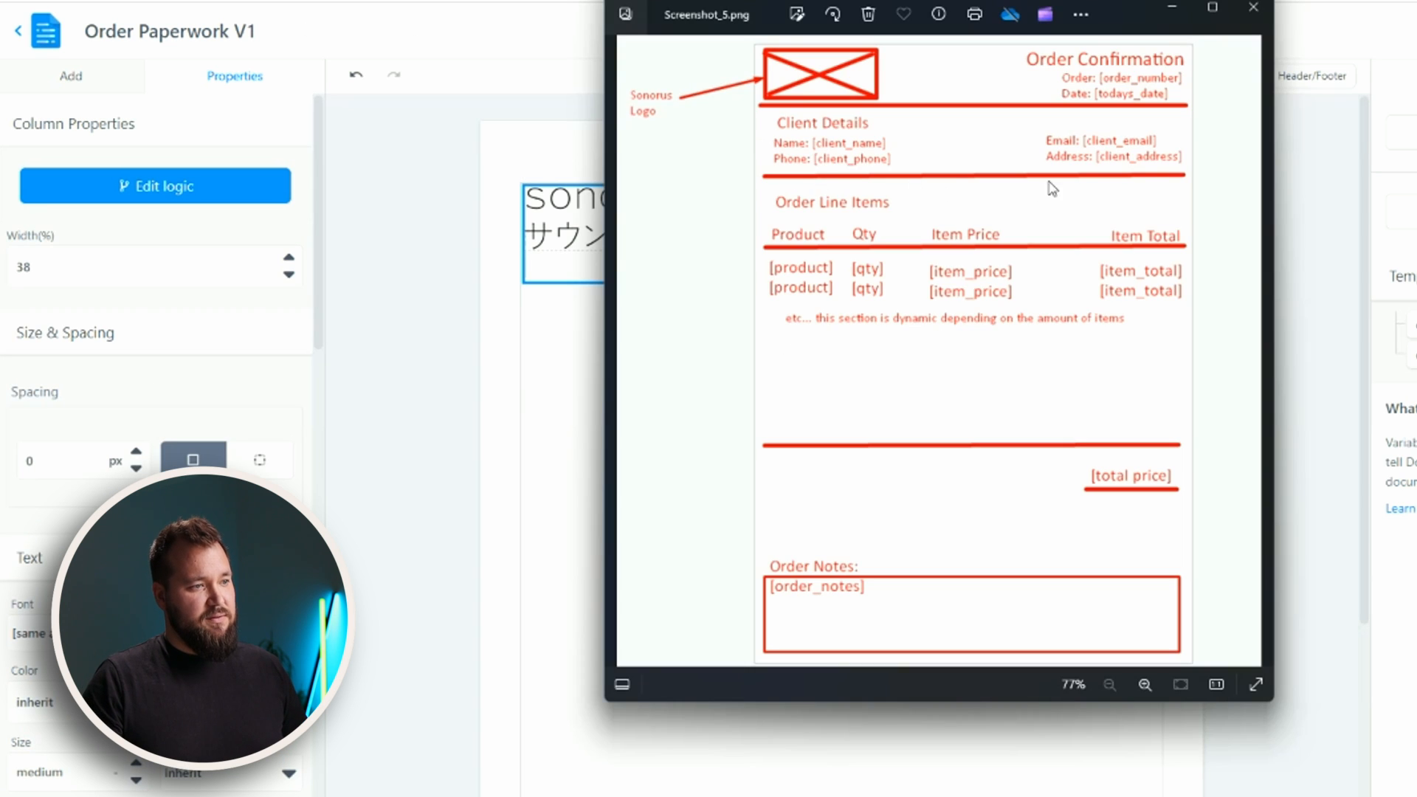
{"action": "left_click", "coordinate": [401, 333]}
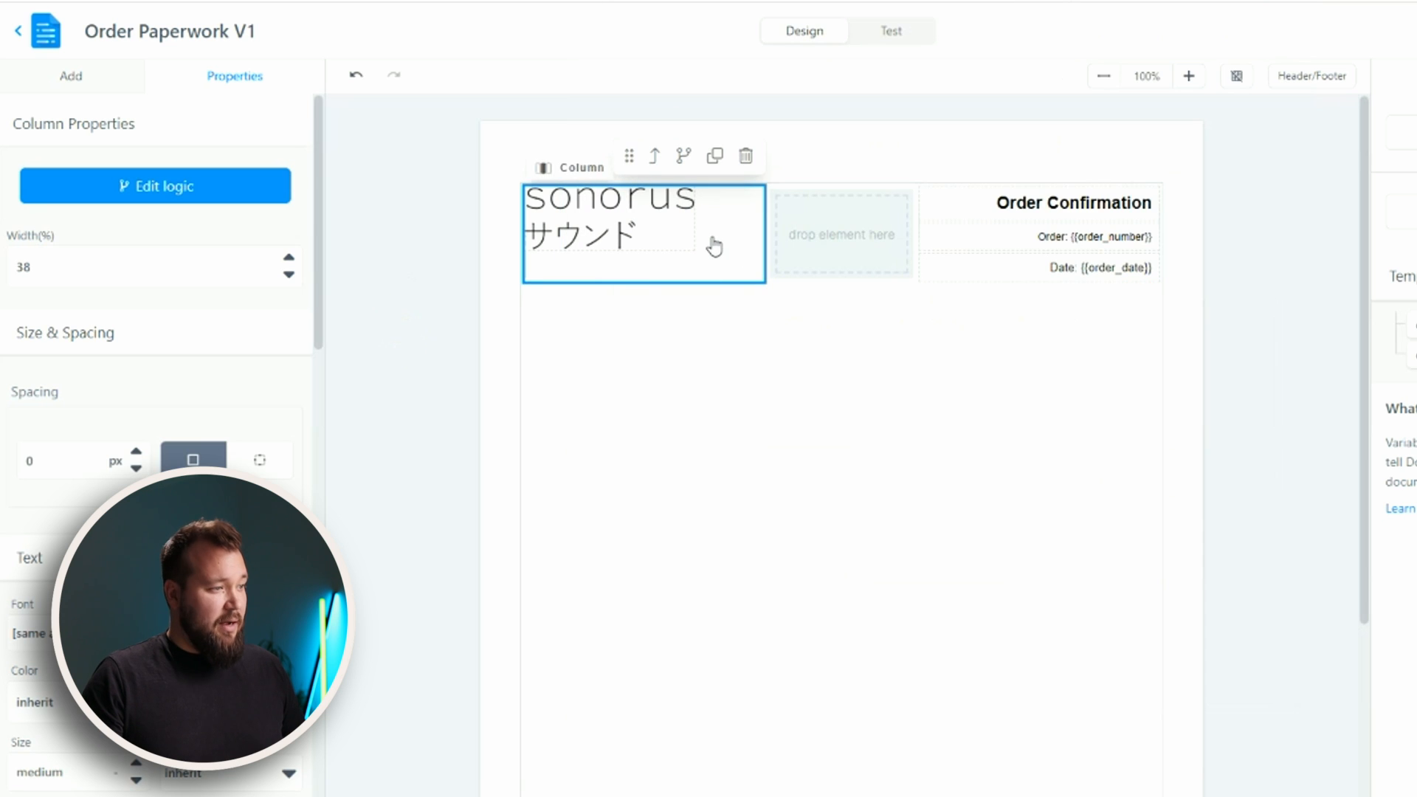
{"action": "left_click", "coordinate": [656, 158]}
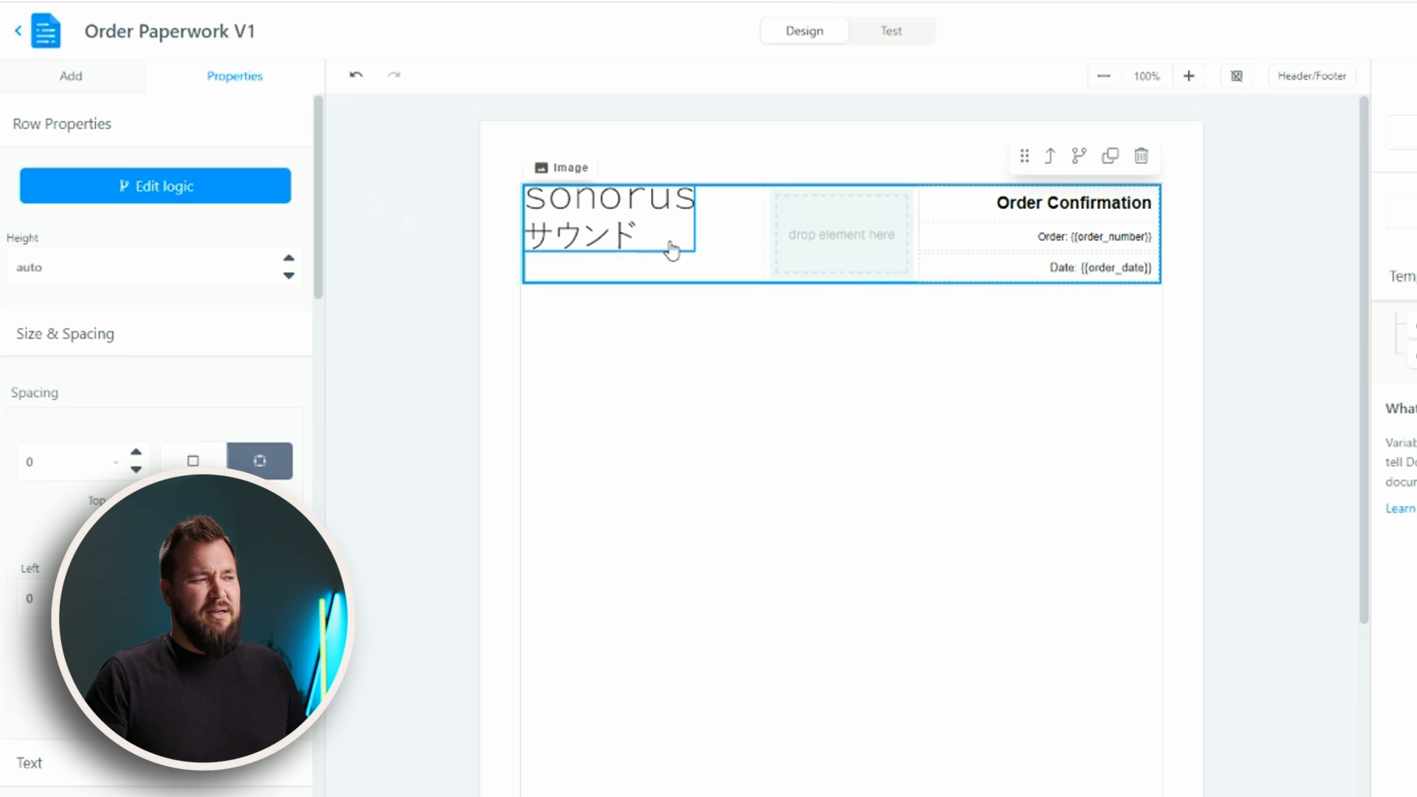
{"action": "left_click", "coordinate": [842, 233]}
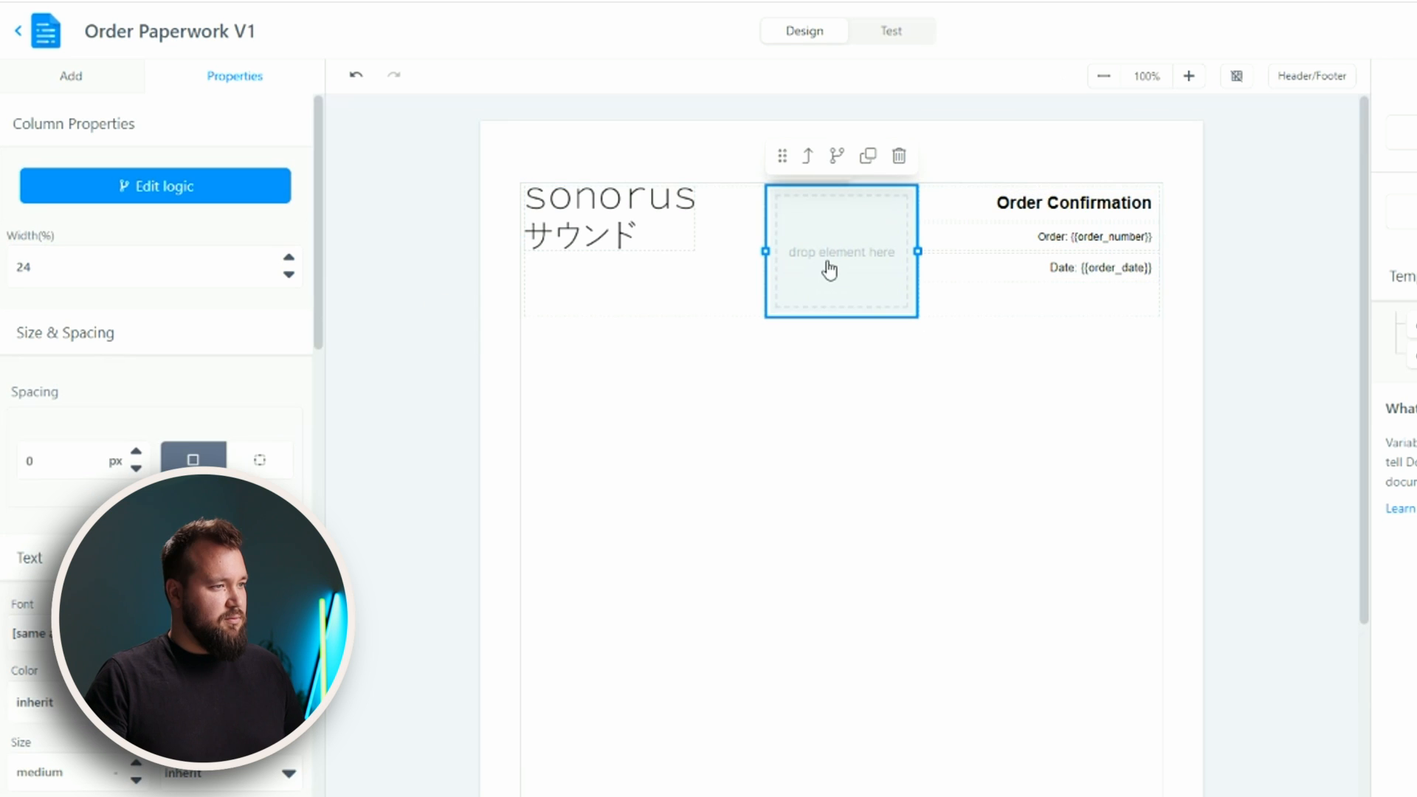
{"action": "left_click", "coordinate": [1046, 271]}
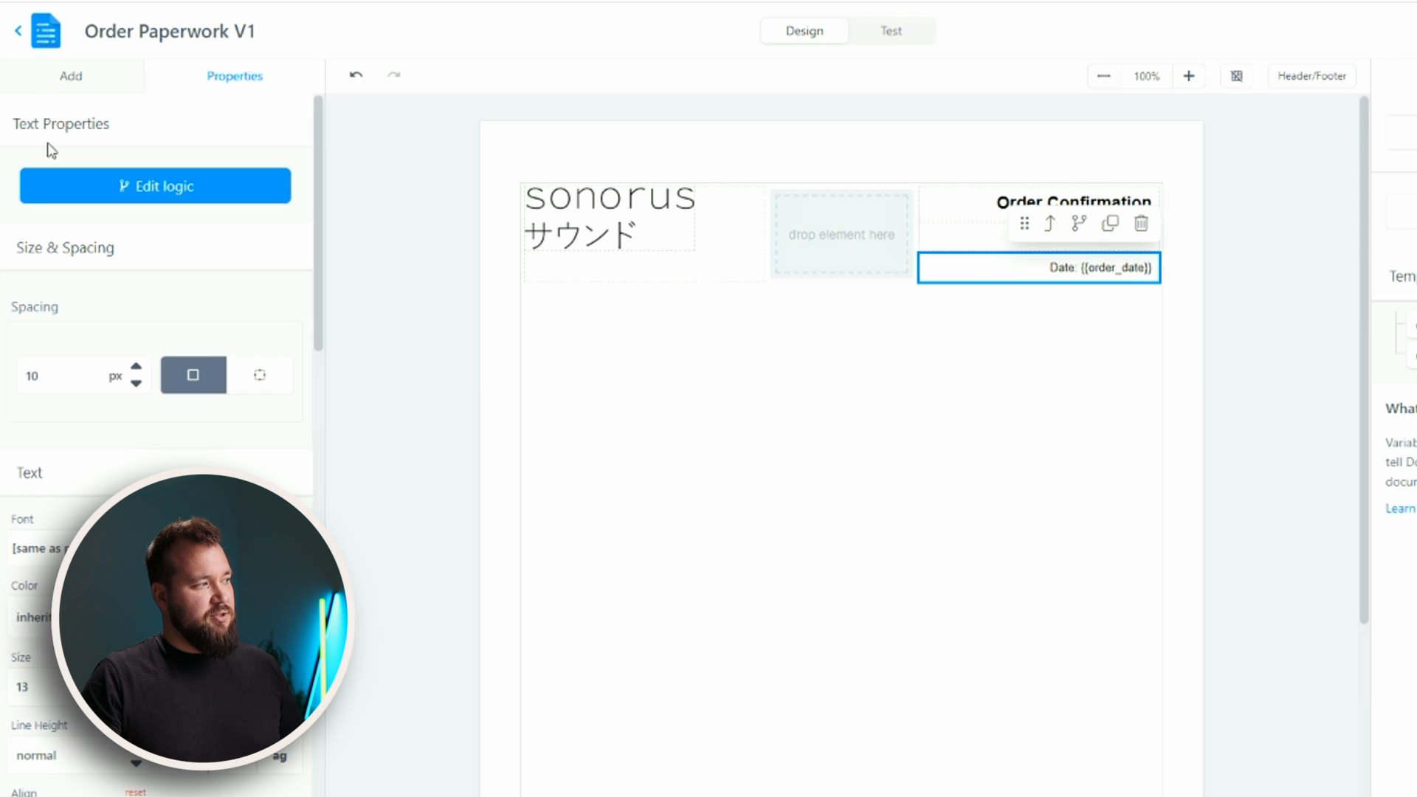
{"action": "left_click", "coordinate": [1051, 225]}
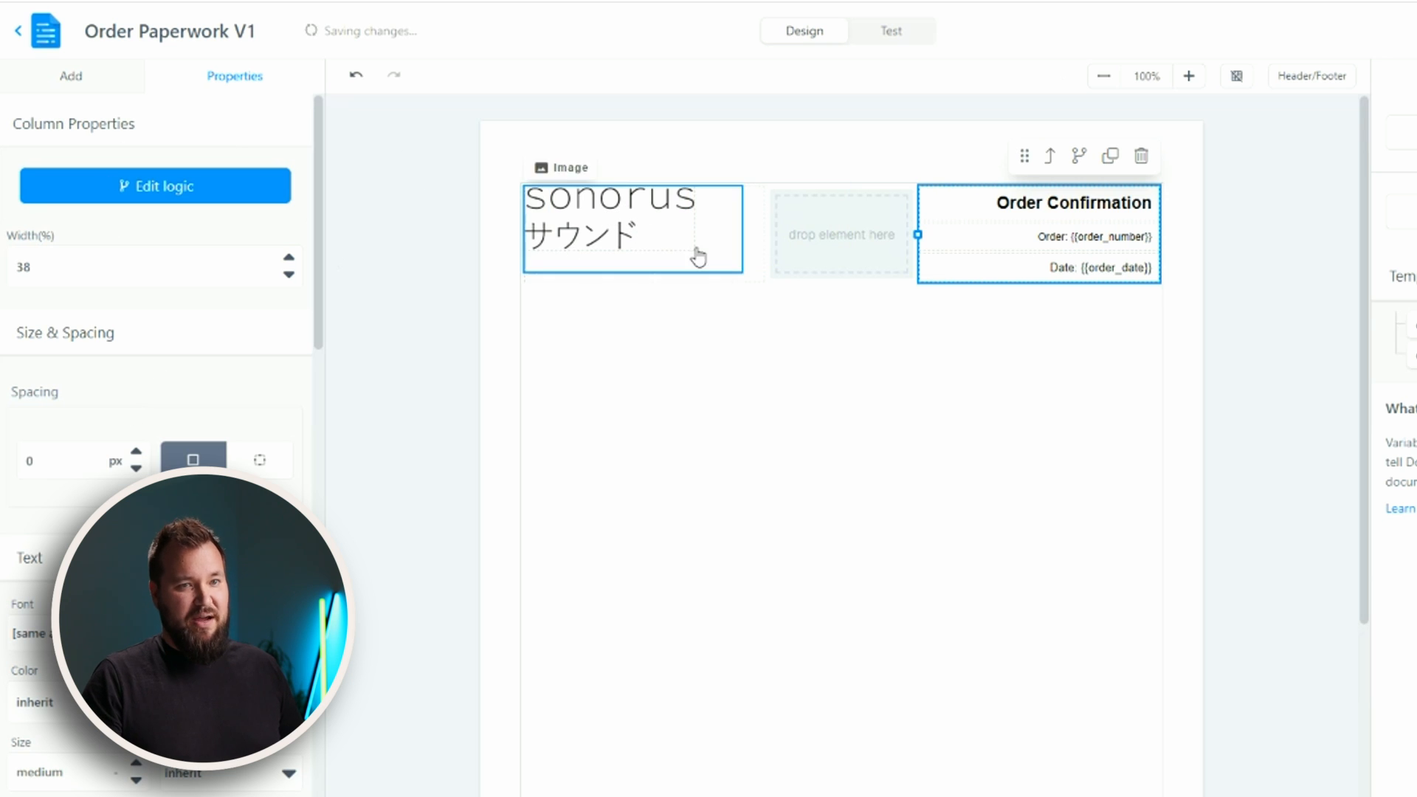
Add a solid black bottom border, 3 px wide, to the whole header row.
{"action": "left_click", "coordinate": [1044, 167]}
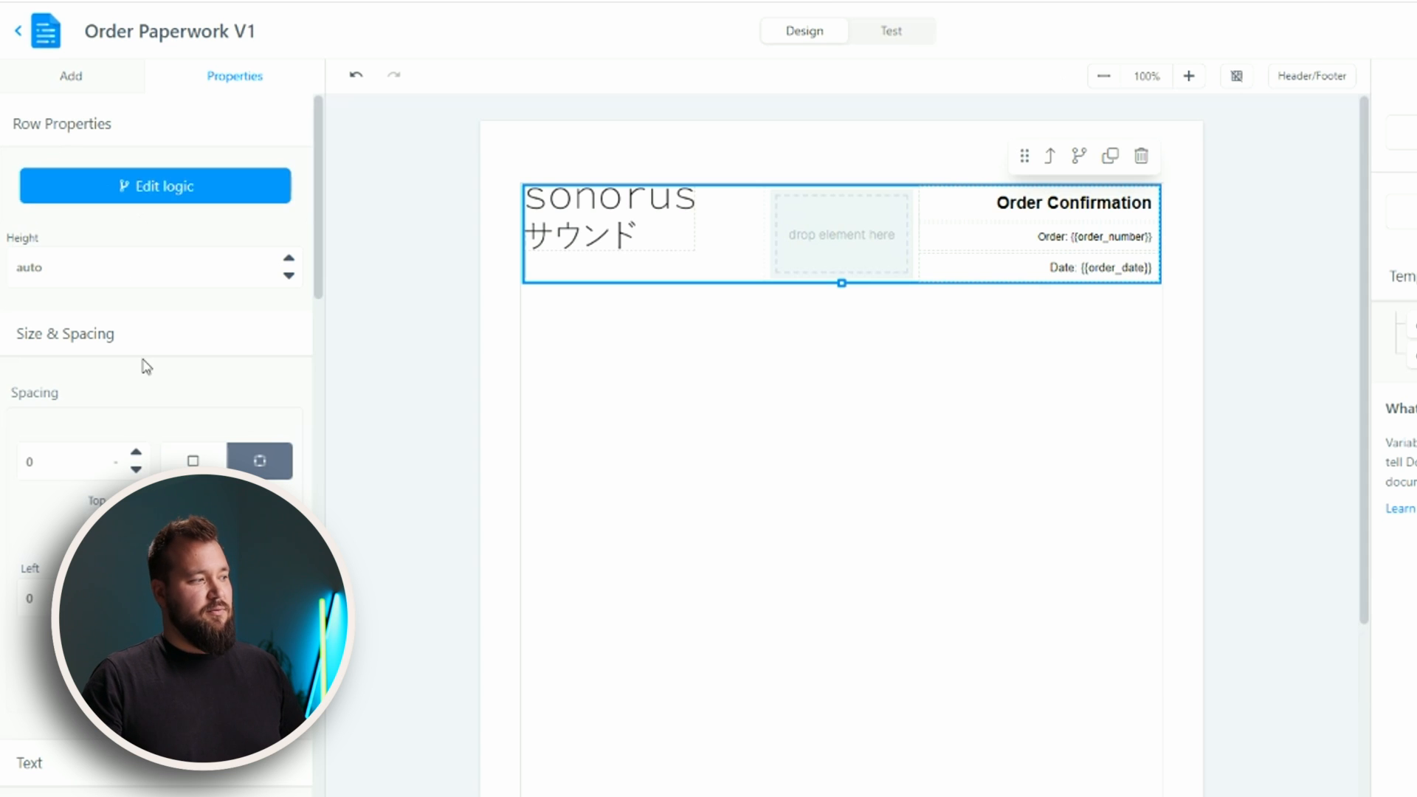
{"action": "scroll", "coordinate": [163, 350], "scroll_direction": "down", "scroll_amount": 10}
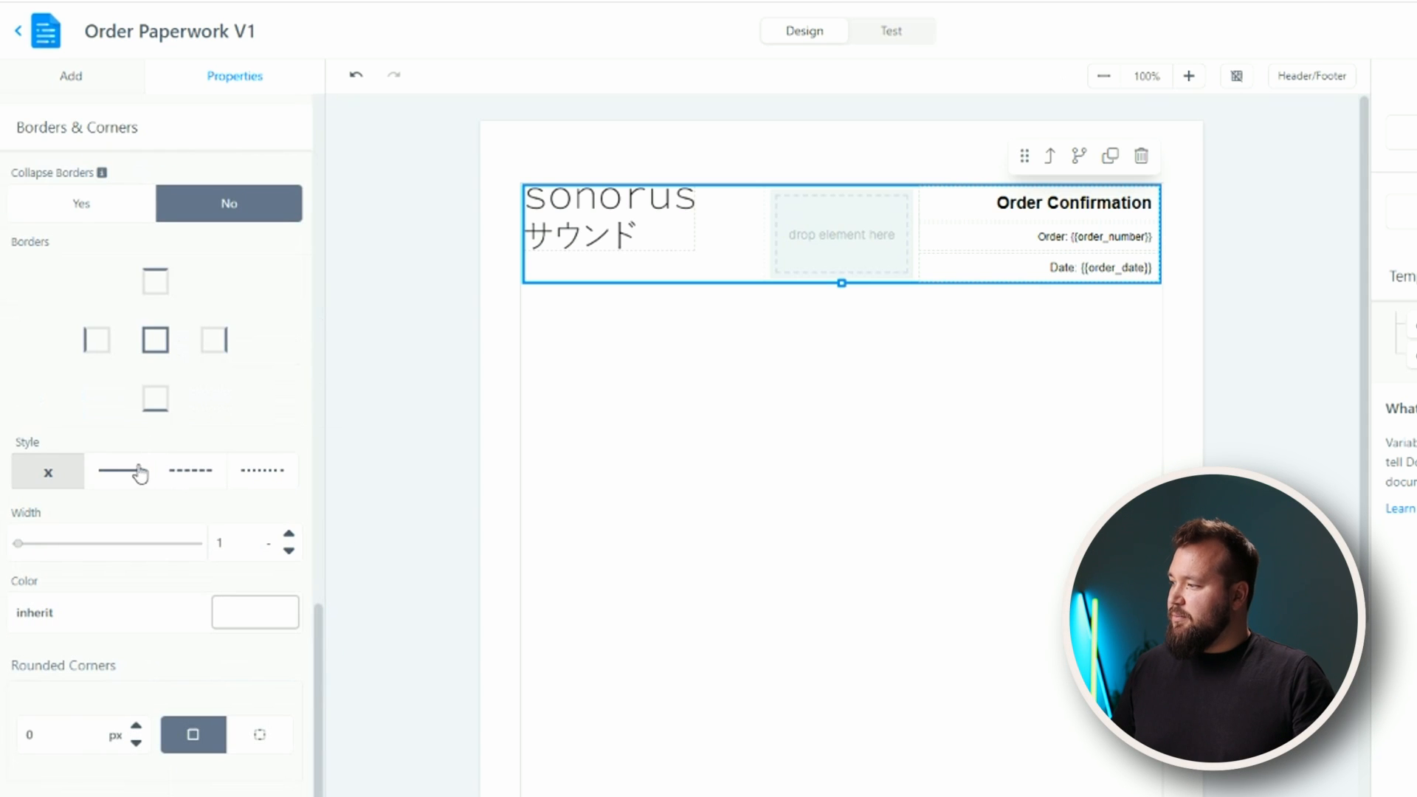
{"action": "left_click", "coordinate": [155, 402]}
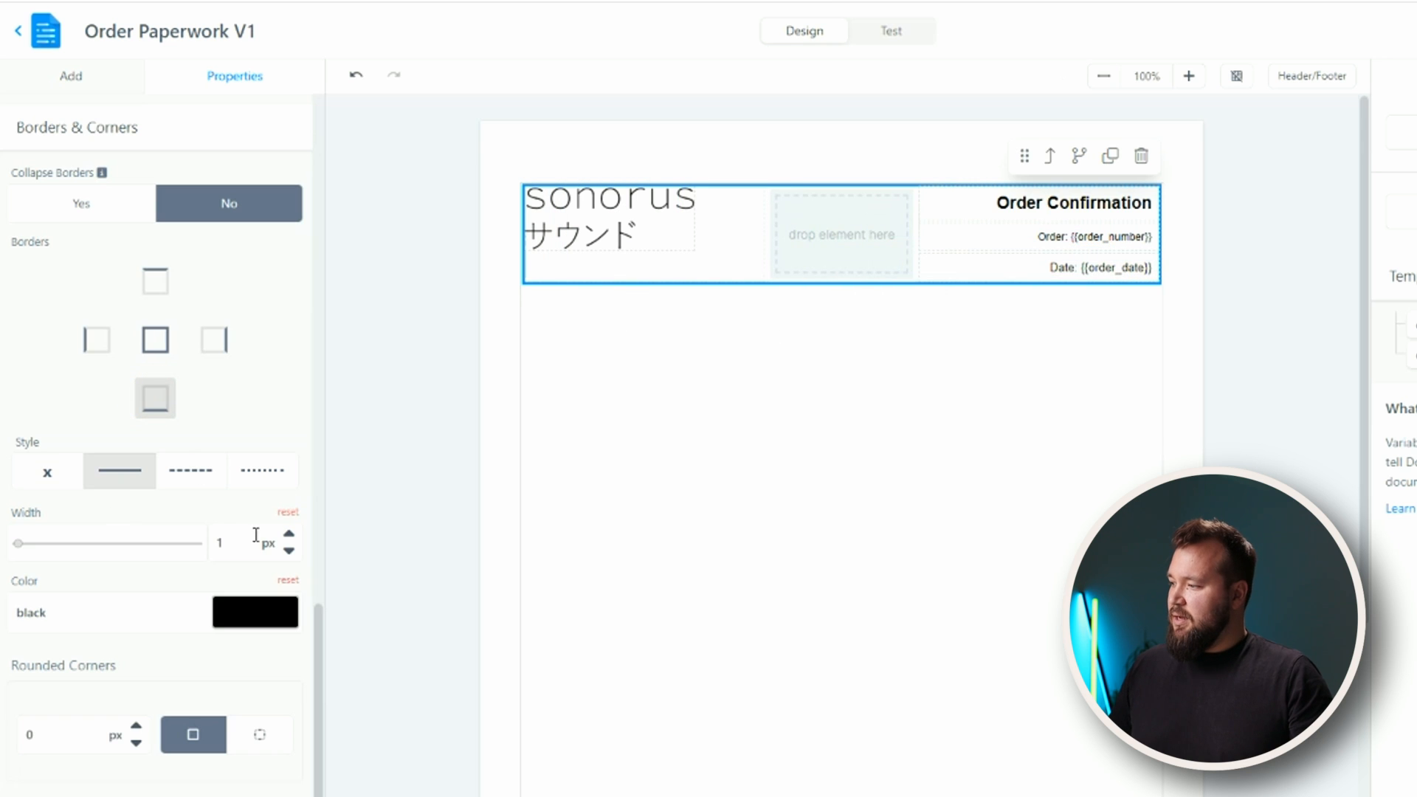
{"action": "left_click", "coordinate": [290, 537]}
{"action": "left_click", "coordinate": [289, 537]}
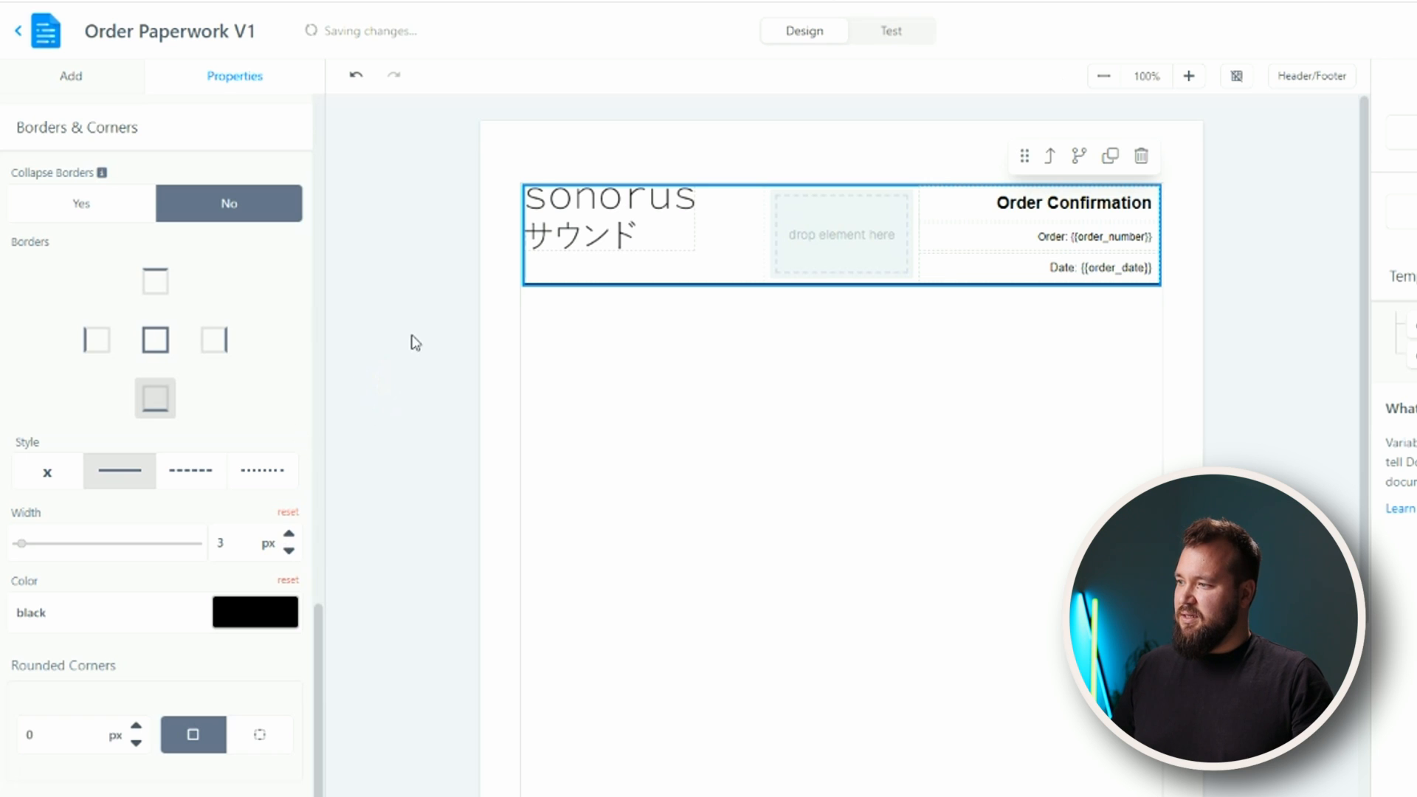
{"action": "left_click", "coordinate": [496, 334]}
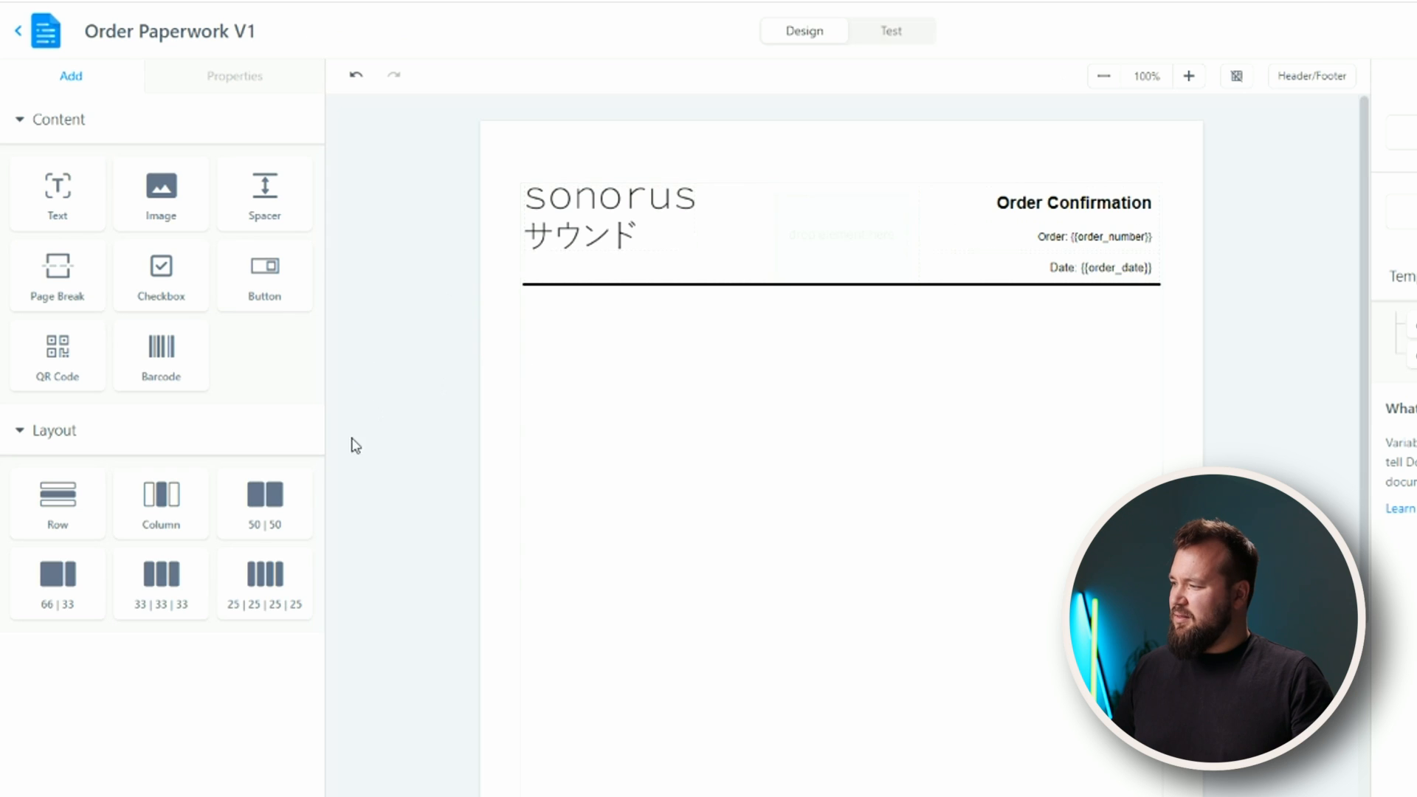
Reselect the header row from the logo image and set its bottom border width to 4 px.
{"action": "left_click", "coordinate": [642, 221]}
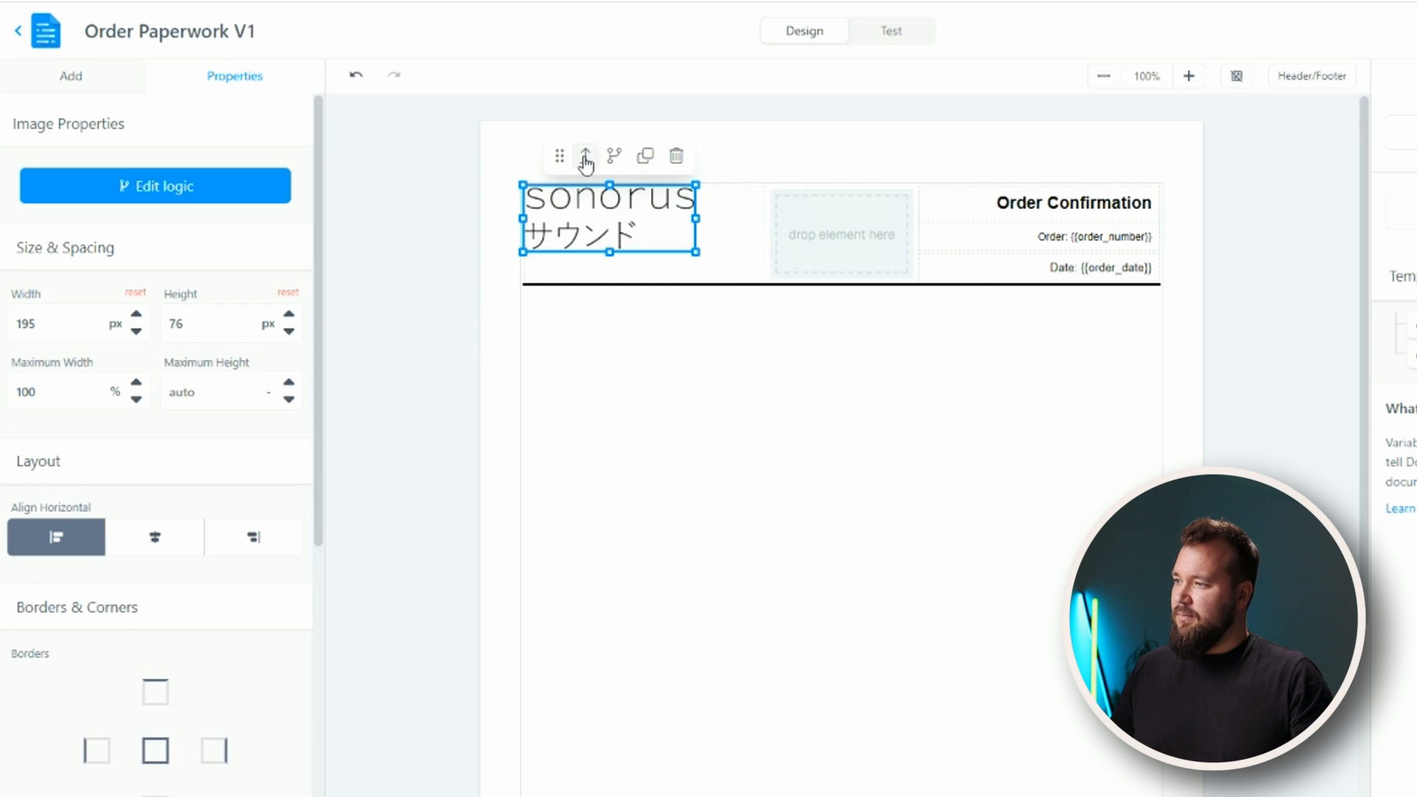
{"action": "left_click", "coordinate": [586, 161]}
{"action": "left_click", "coordinate": [654, 156]}
{"action": "scroll", "coordinate": [268, 523], "scroll_direction": "down", "scroll_amount": 10}
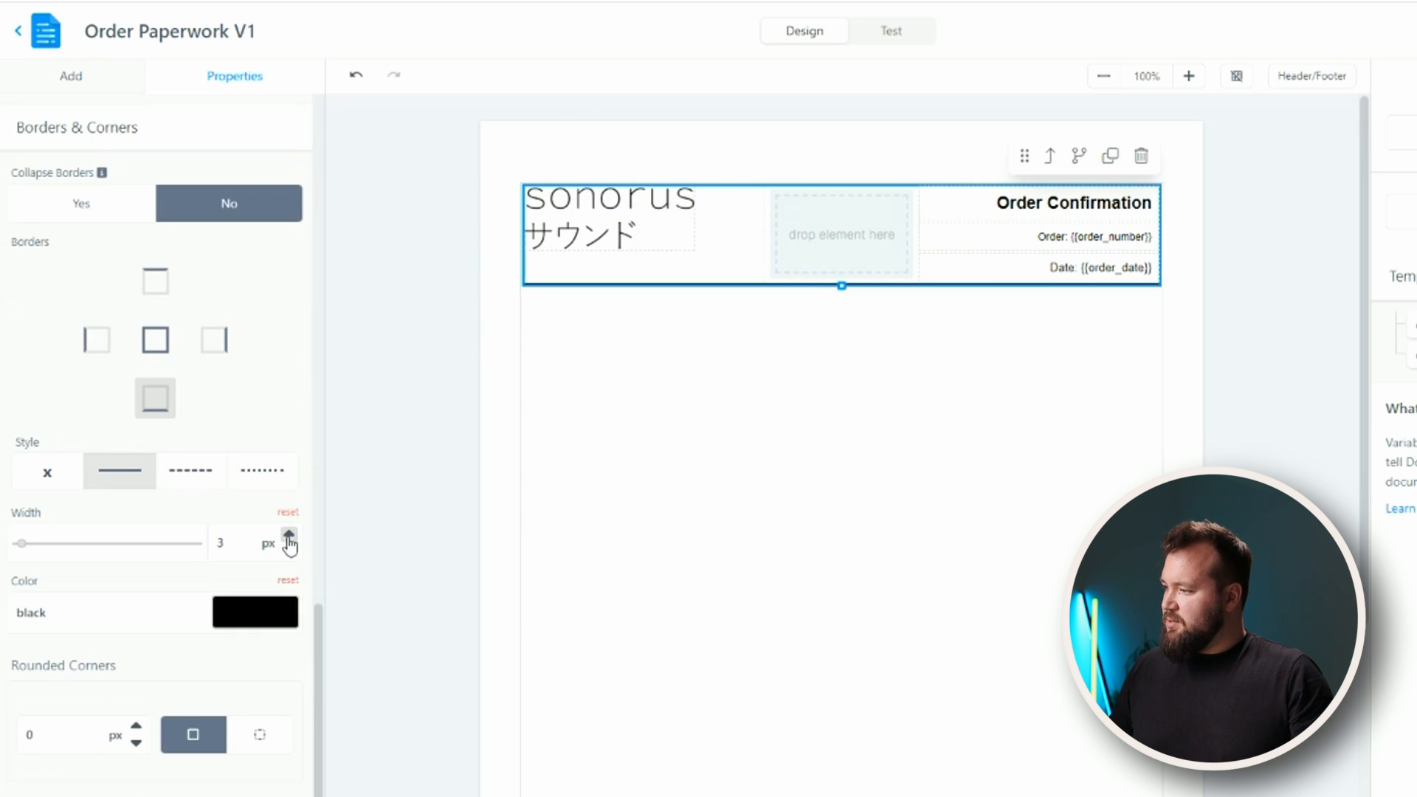
{"action": "left_click", "coordinate": [289, 536]}
{"action": "left_click", "coordinate": [443, 340]}
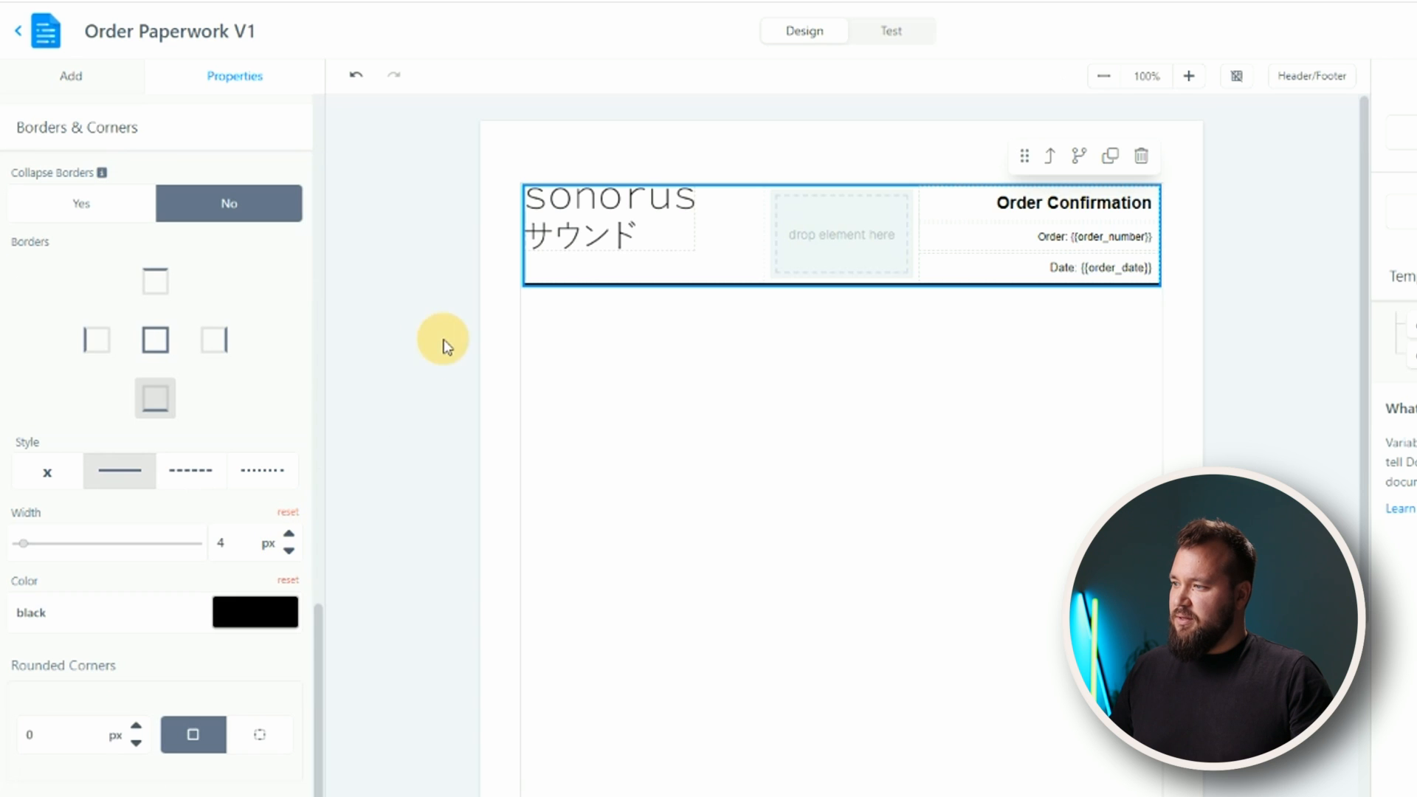
Switch to the Make scenario and add a Documint Create a document module after the Airtable Get a Record module, using template Order Paperwork V1.
{"action": "left_click", "coordinate": [1258, 299]}
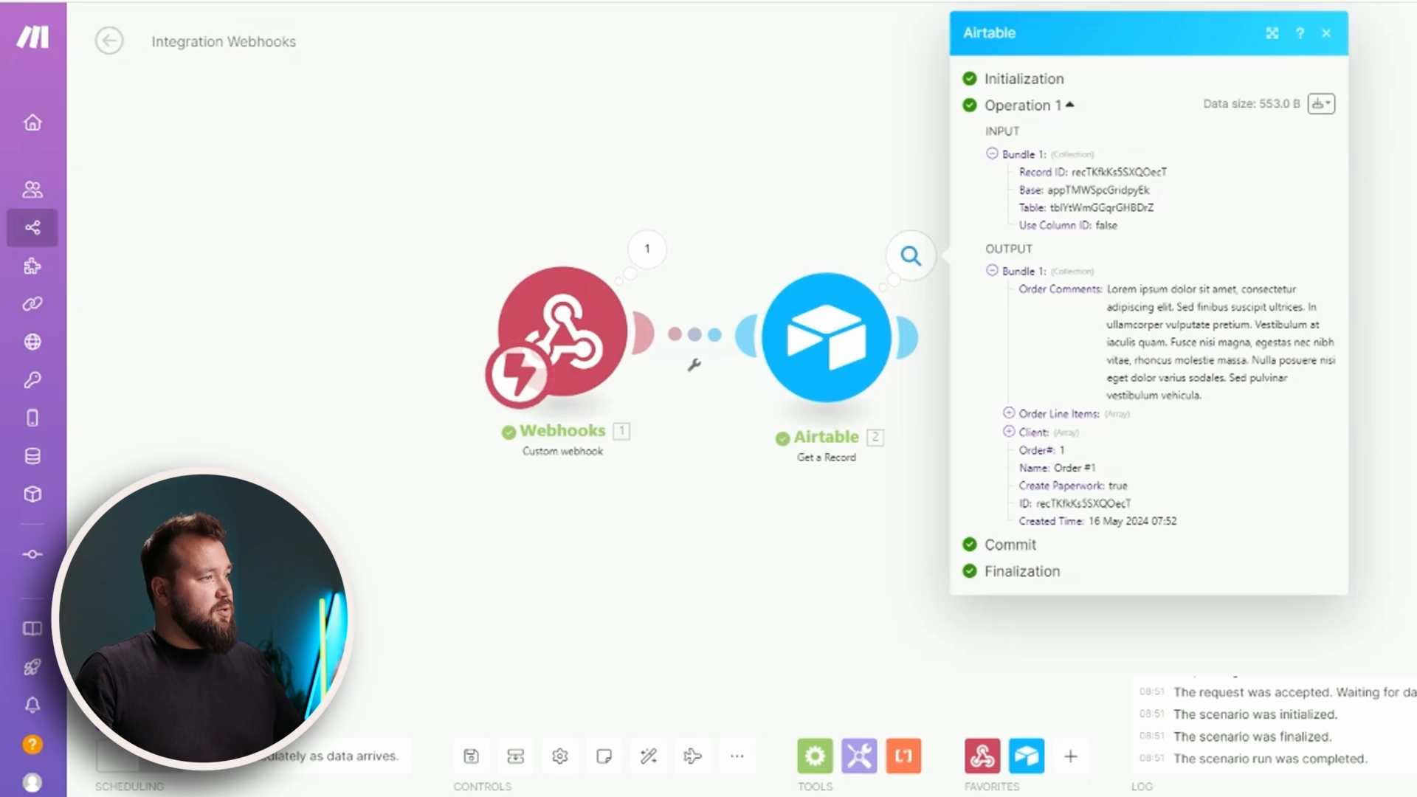
{"action": "left_click", "coordinate": [757, 131]}
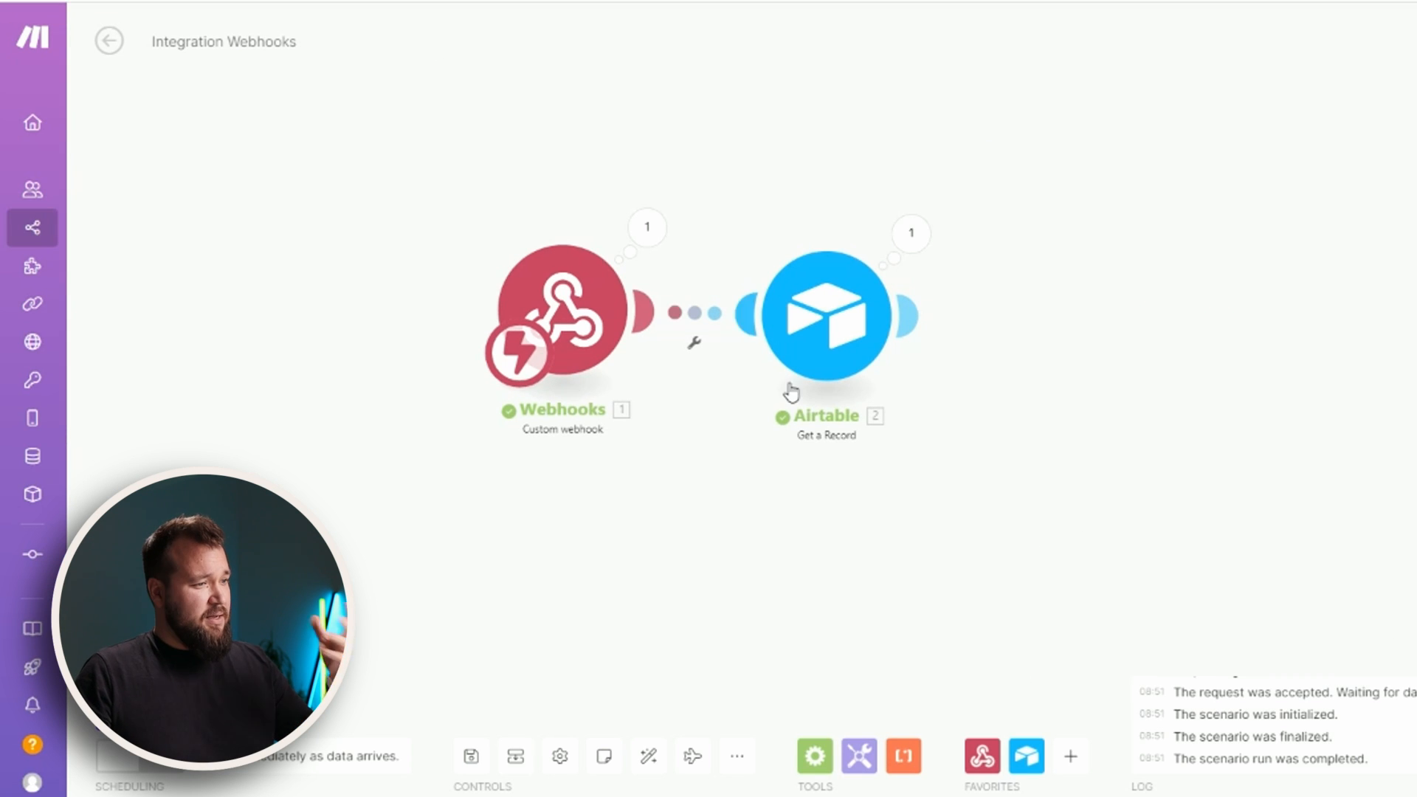
{"action": "left_click", "coordinate": [1071, 757]}
{"action": "type", "text": "d"}
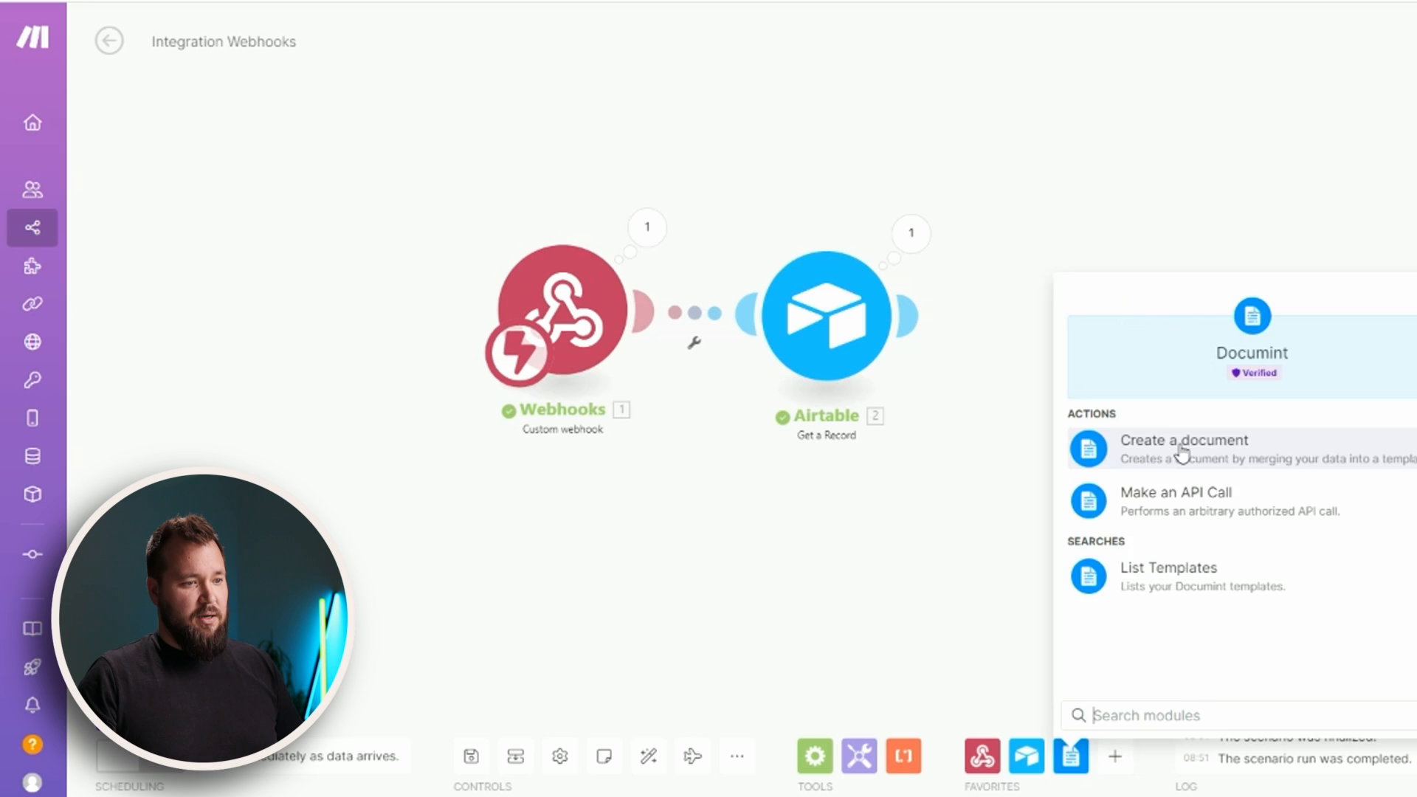
{"action": "left_click", "coordinate": [1180, 445]}
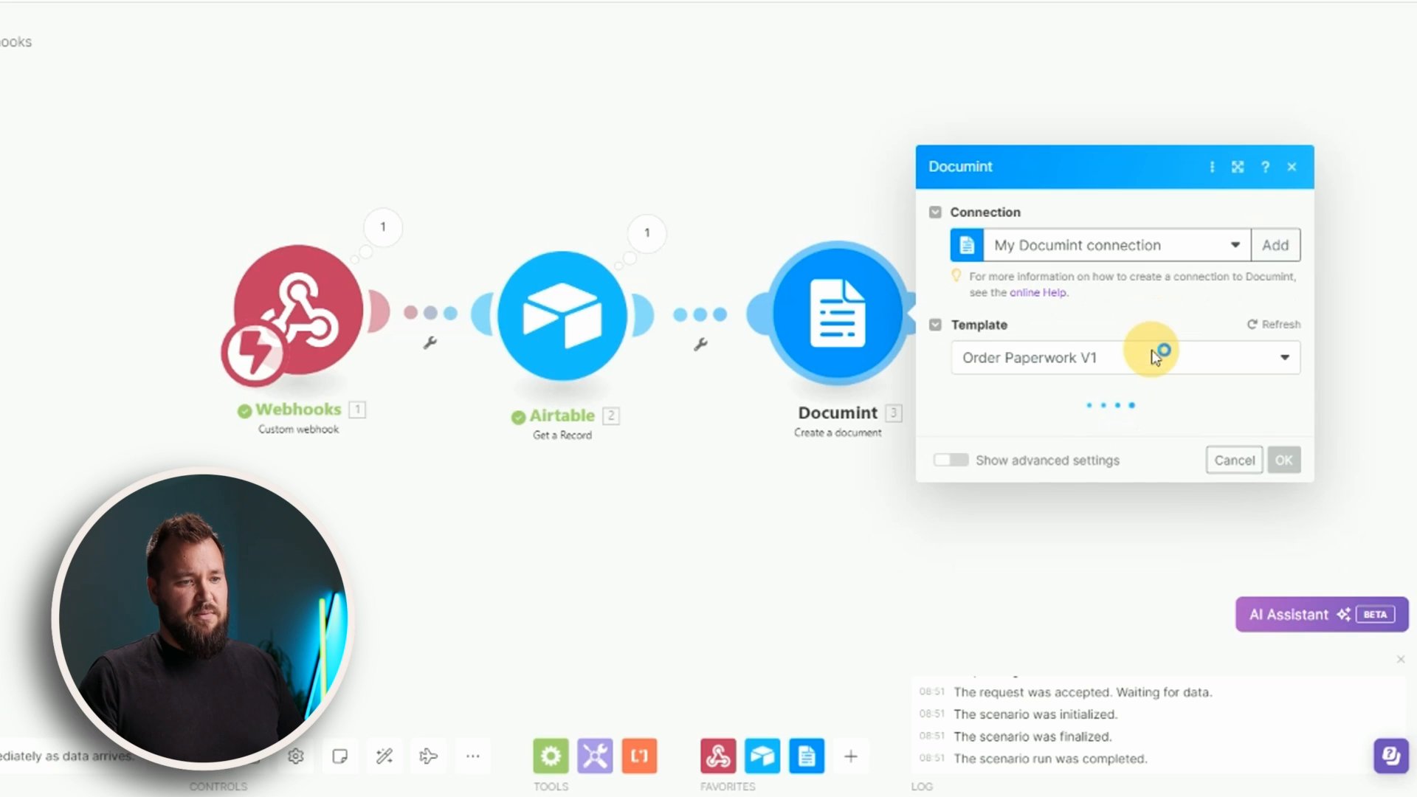
Check the mock-up for the header values and map Airtable's Order# to the Documint module's order_number field.
{"action": "left_click", "coordinate": [1073, 377]}
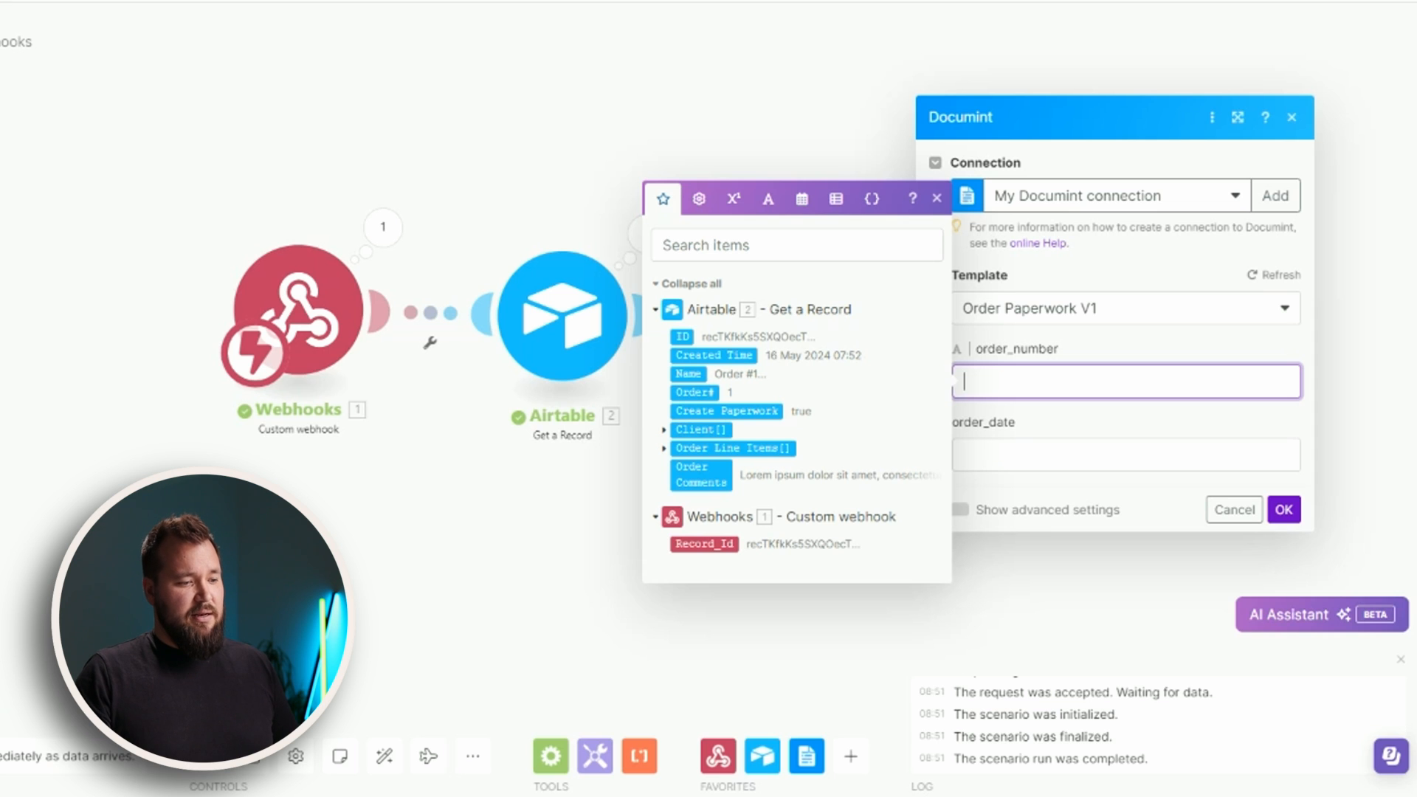
{"action": "left_click", "coordinate": [836, 796]}
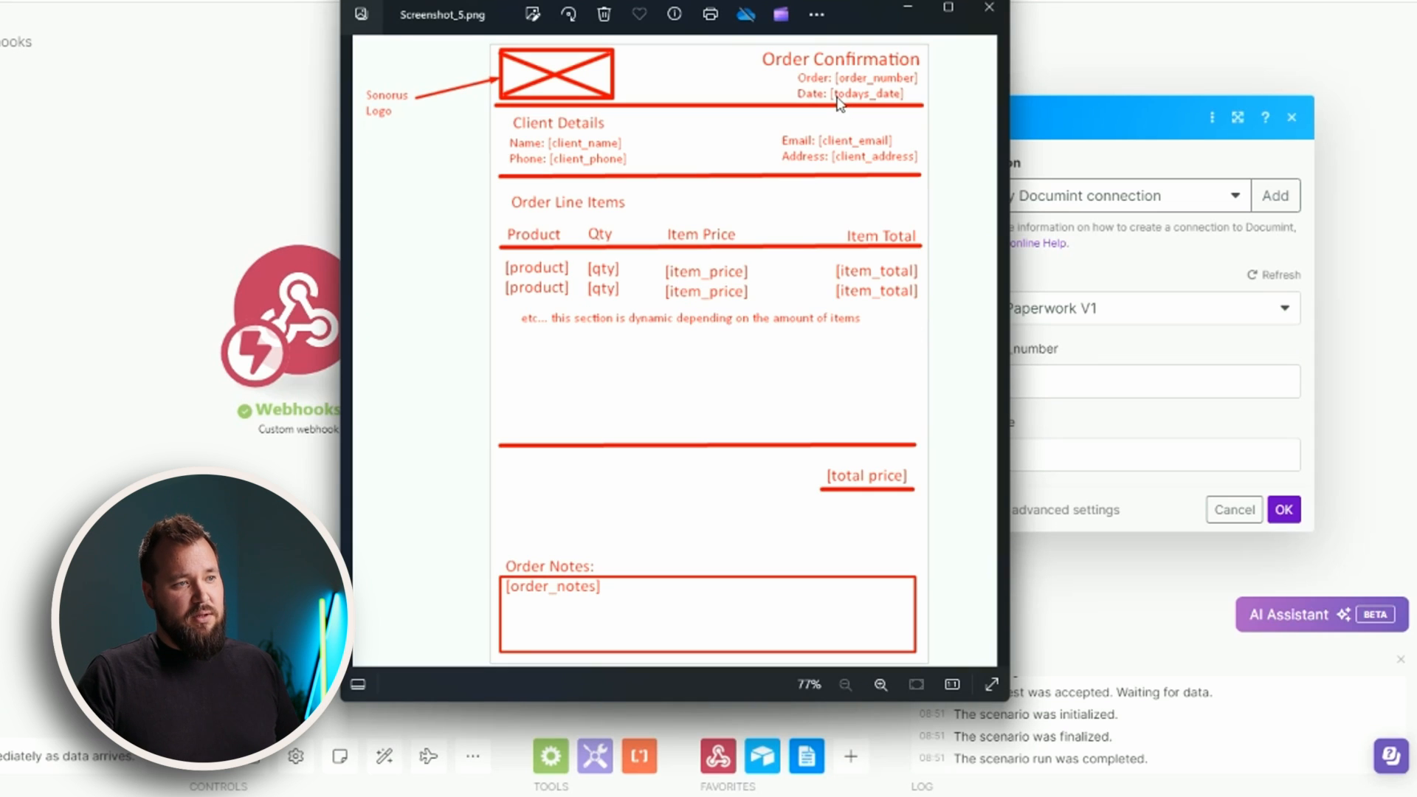
{"action": "left_click", "coordinate": [1119, 358]}
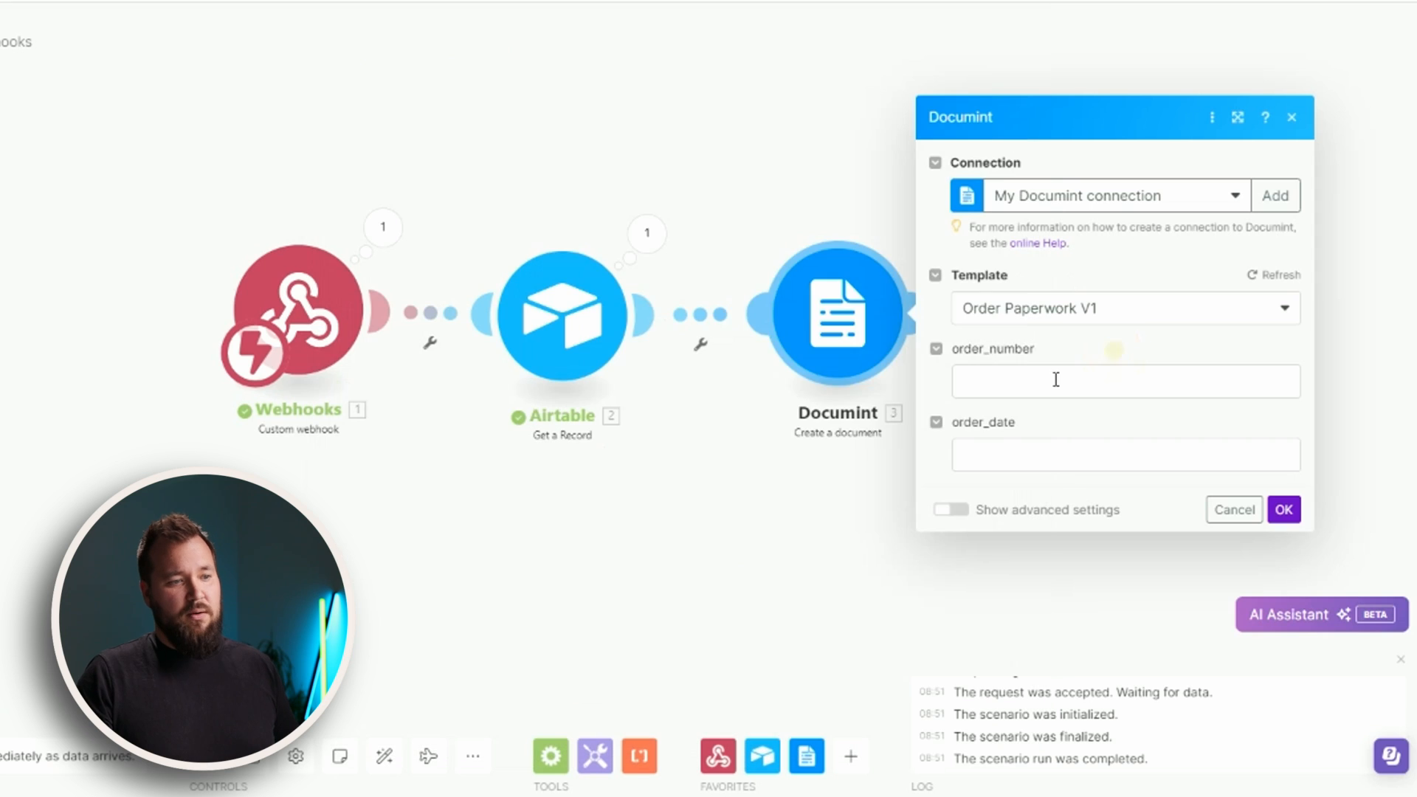
{"action": "left_click", "coordinate": [1060, 377]}
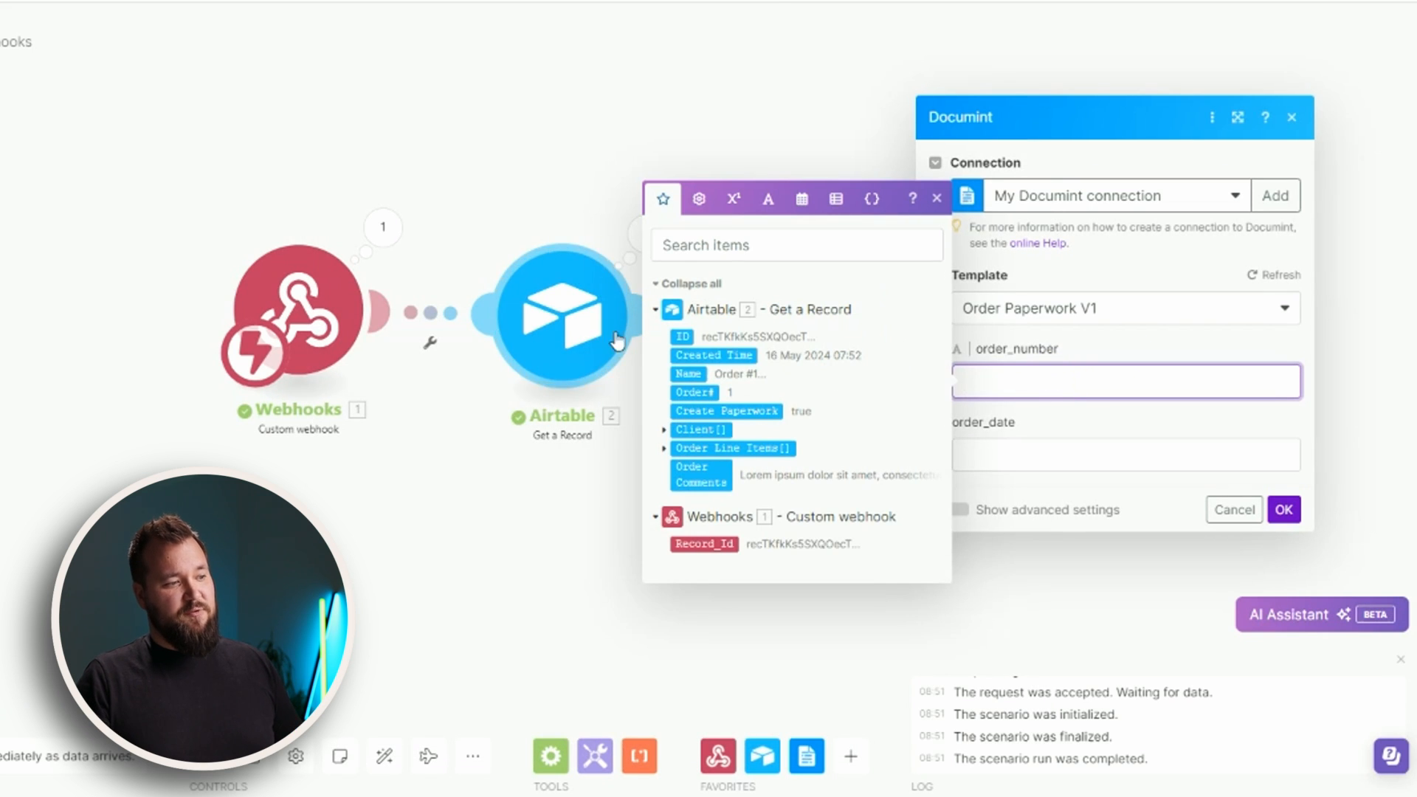
{"action": "left_click", "coordinate": [694, 392]}
Set order_date to formatDate(now; DD/MM/YYYY) and save the Documint module.
{"action": "left_click", "coordinate": [1087, 461]}
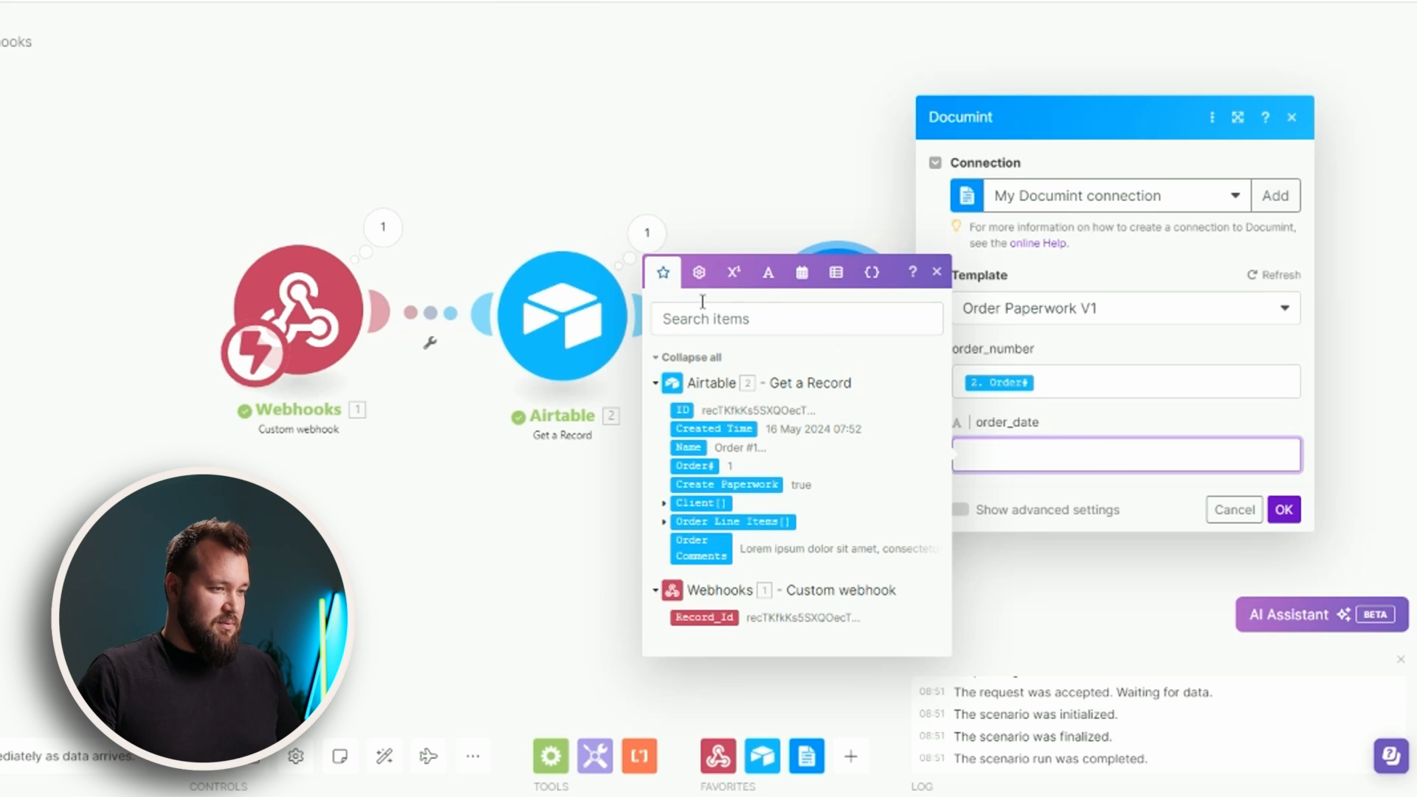
{"action": "left_click", "coordinate": [803, 275]}
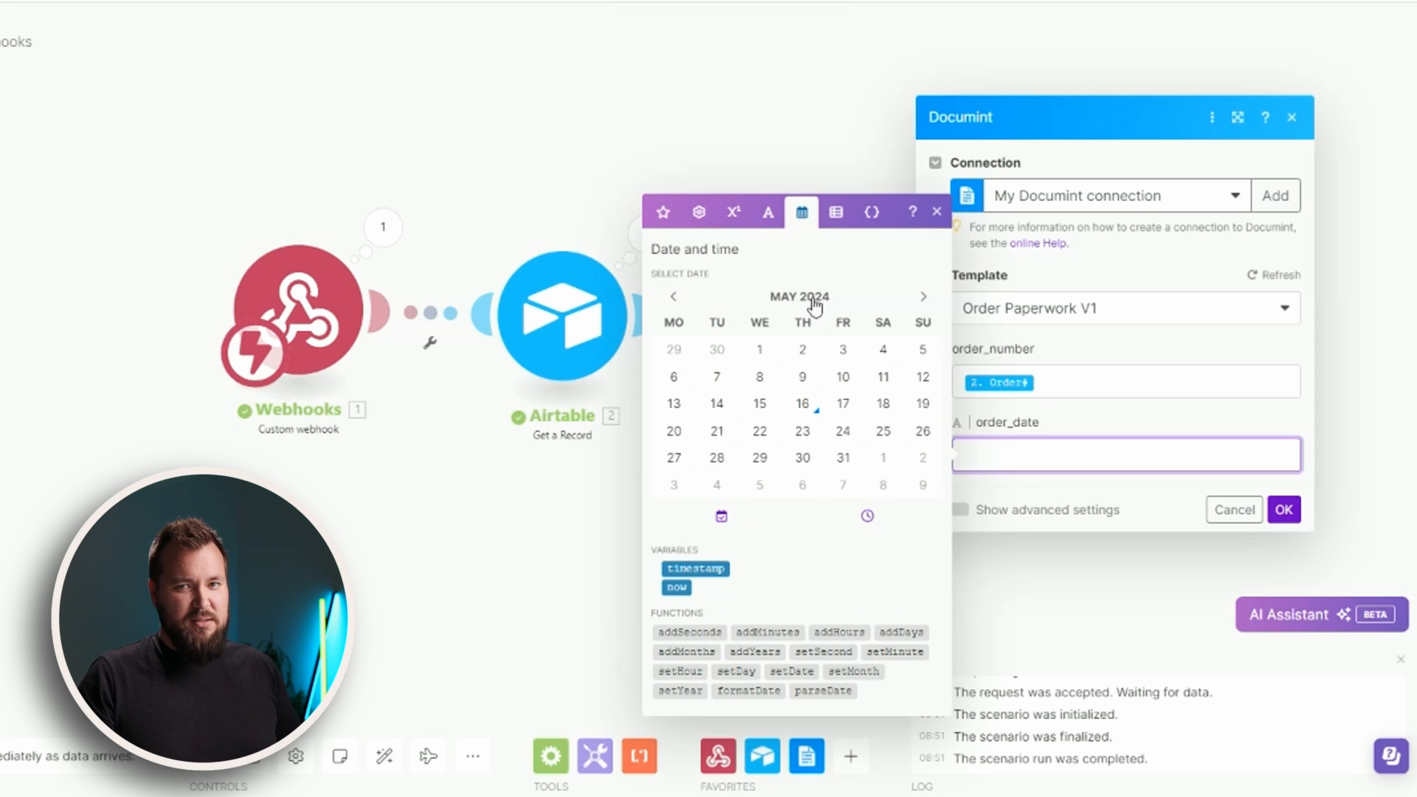
{"action": "left_click", "coordinate": [750, 692]}
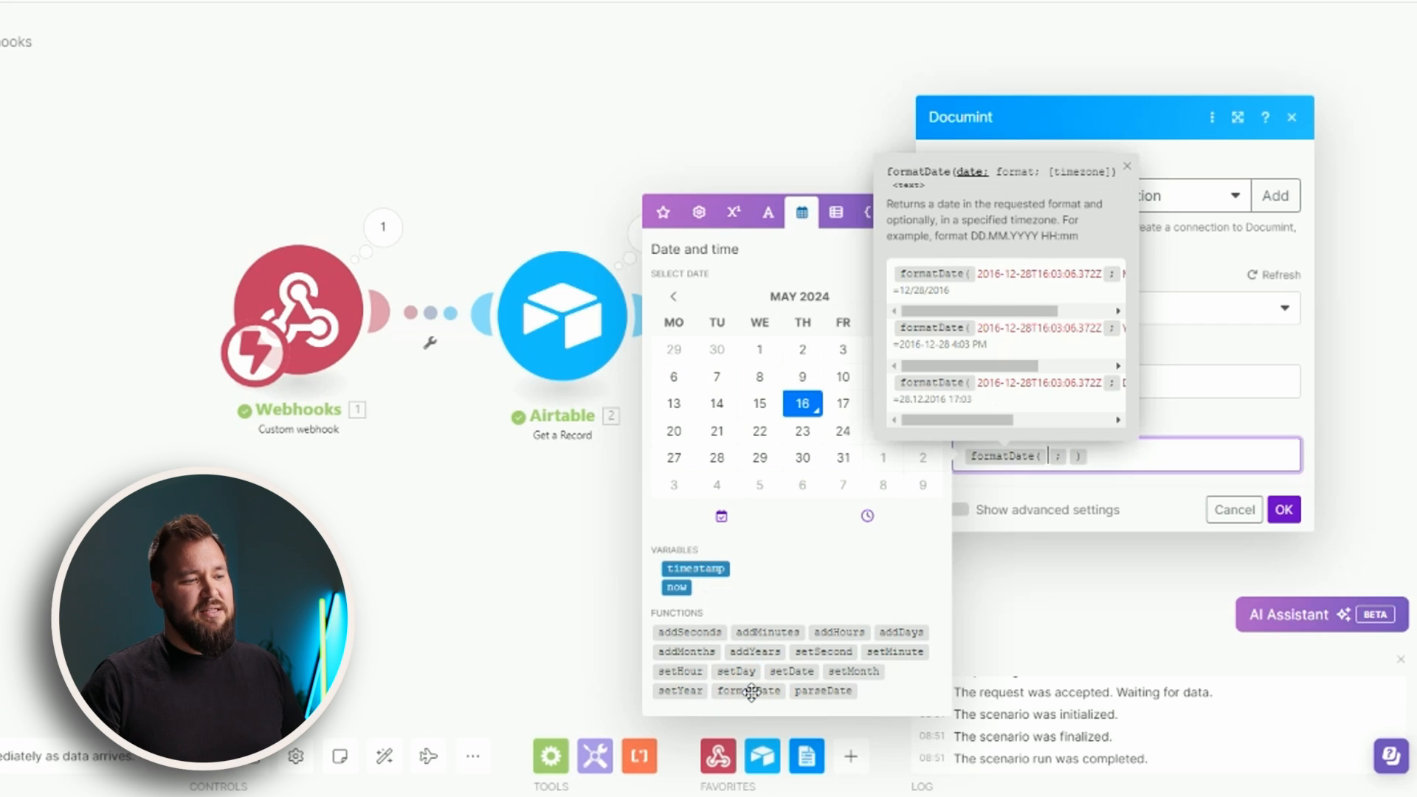
{"action": "left_click", "coordinate": [677, 588]}
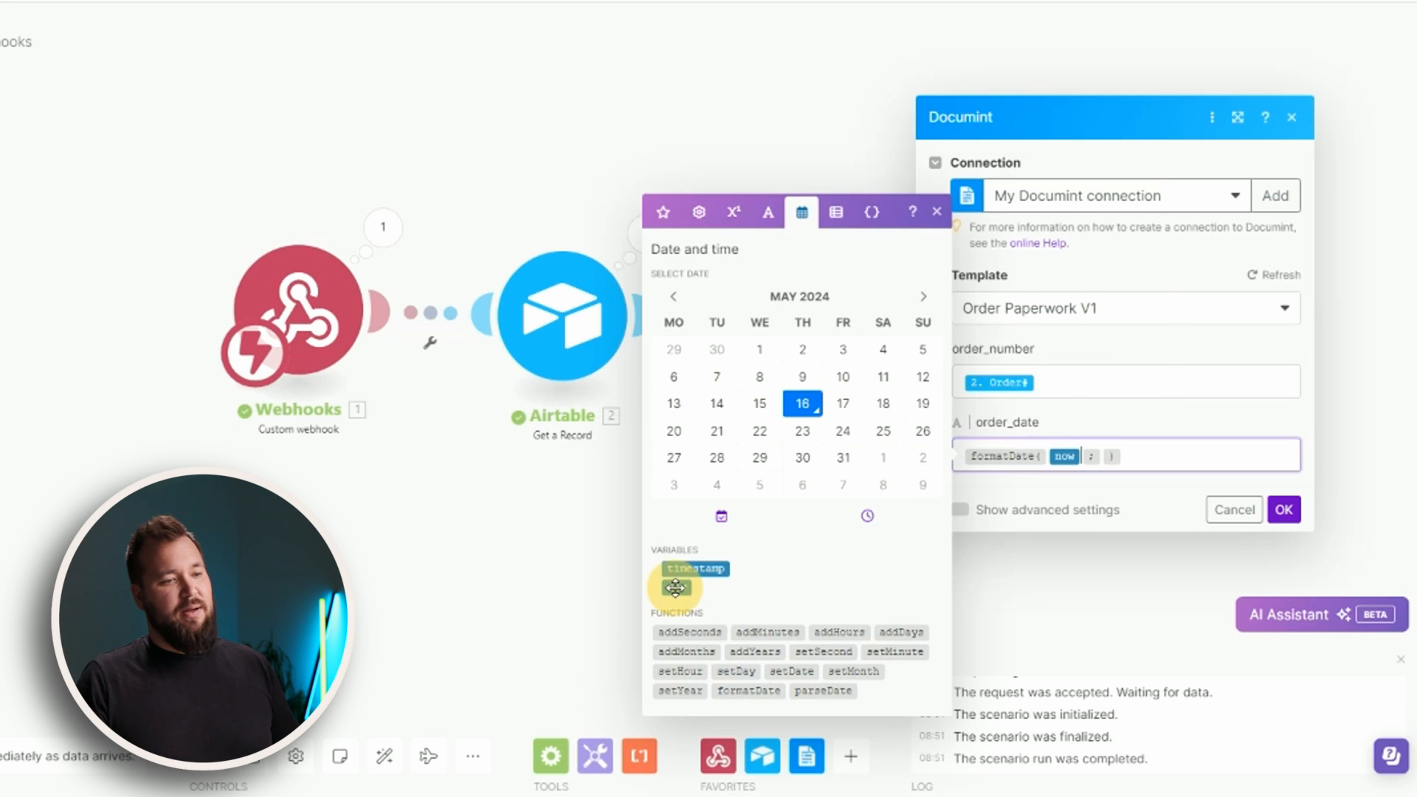
{"action": "key", "text": "Right"}
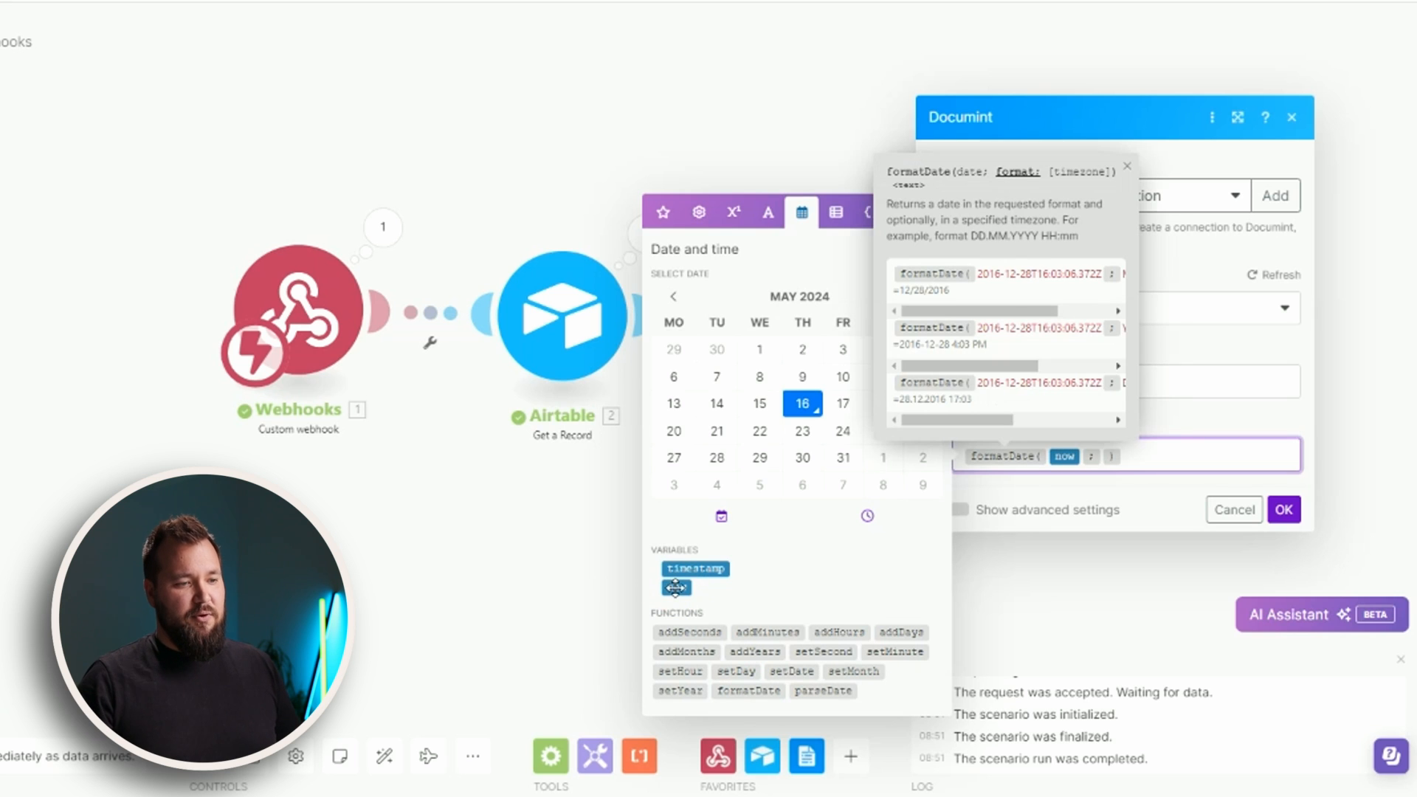
{"action": "mouse_move", "coordinate": [1065, 458]}
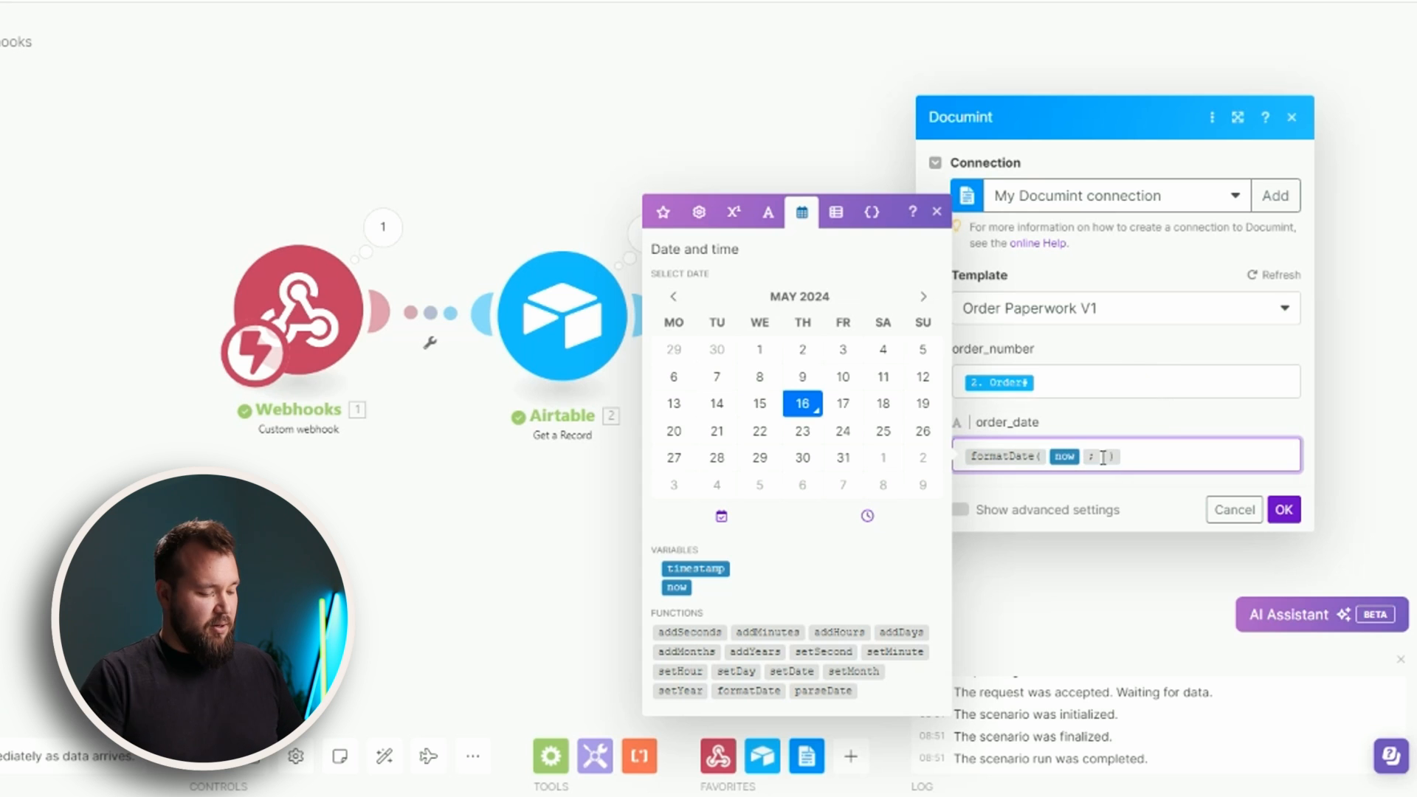
{"action": "type", "text": "DD"}
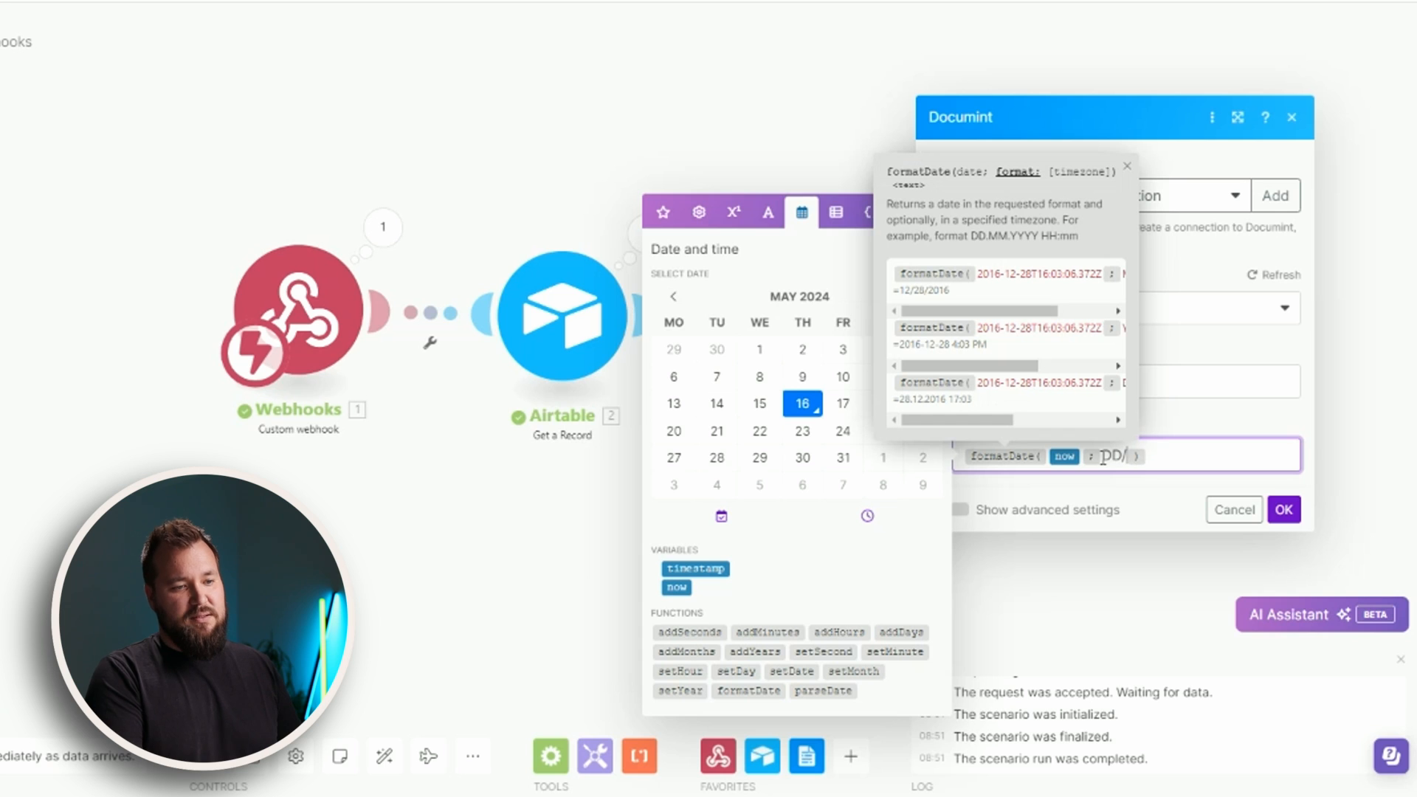
{"action": "type", "text": "/MM/YYYY"}
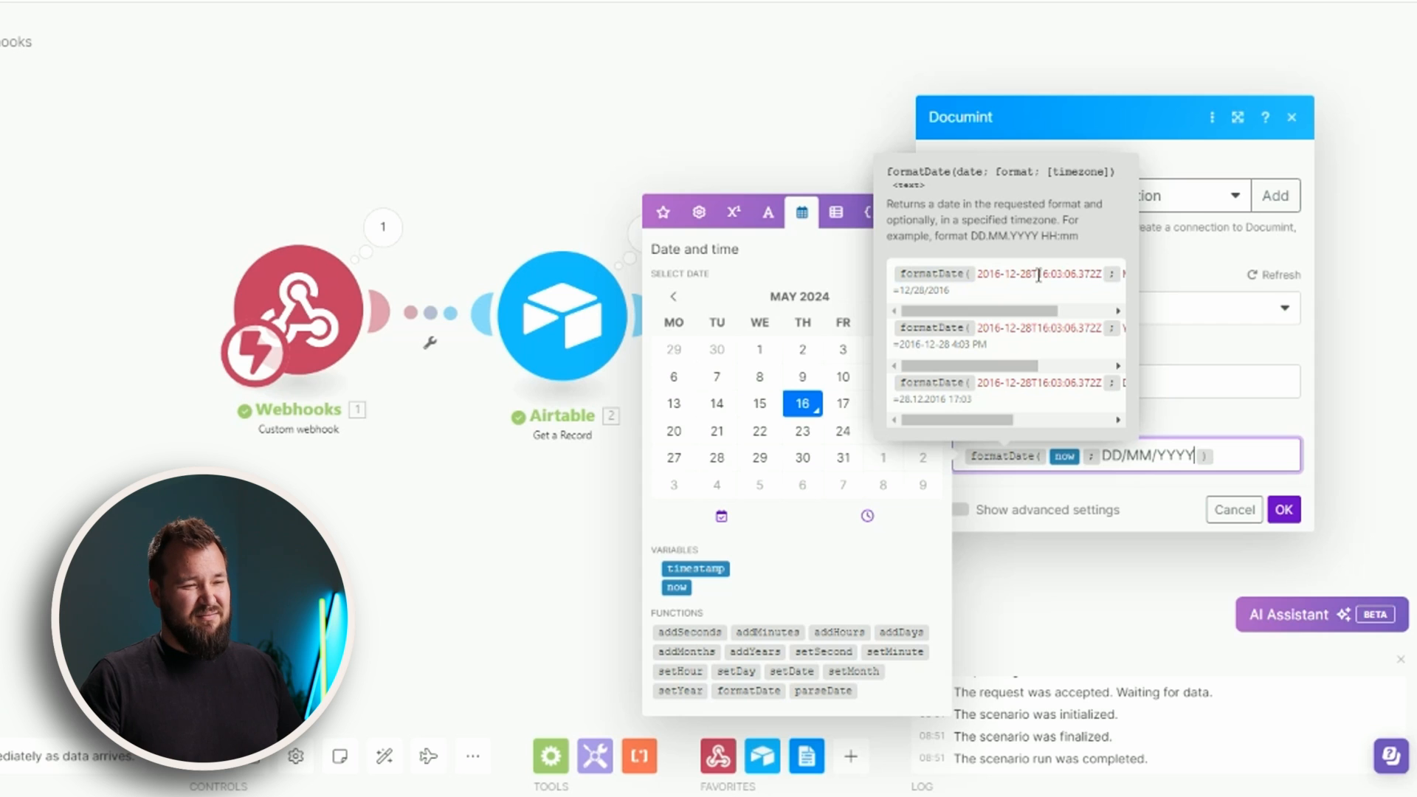
{"action": "left_click", "coordinate": [1213, 419]}
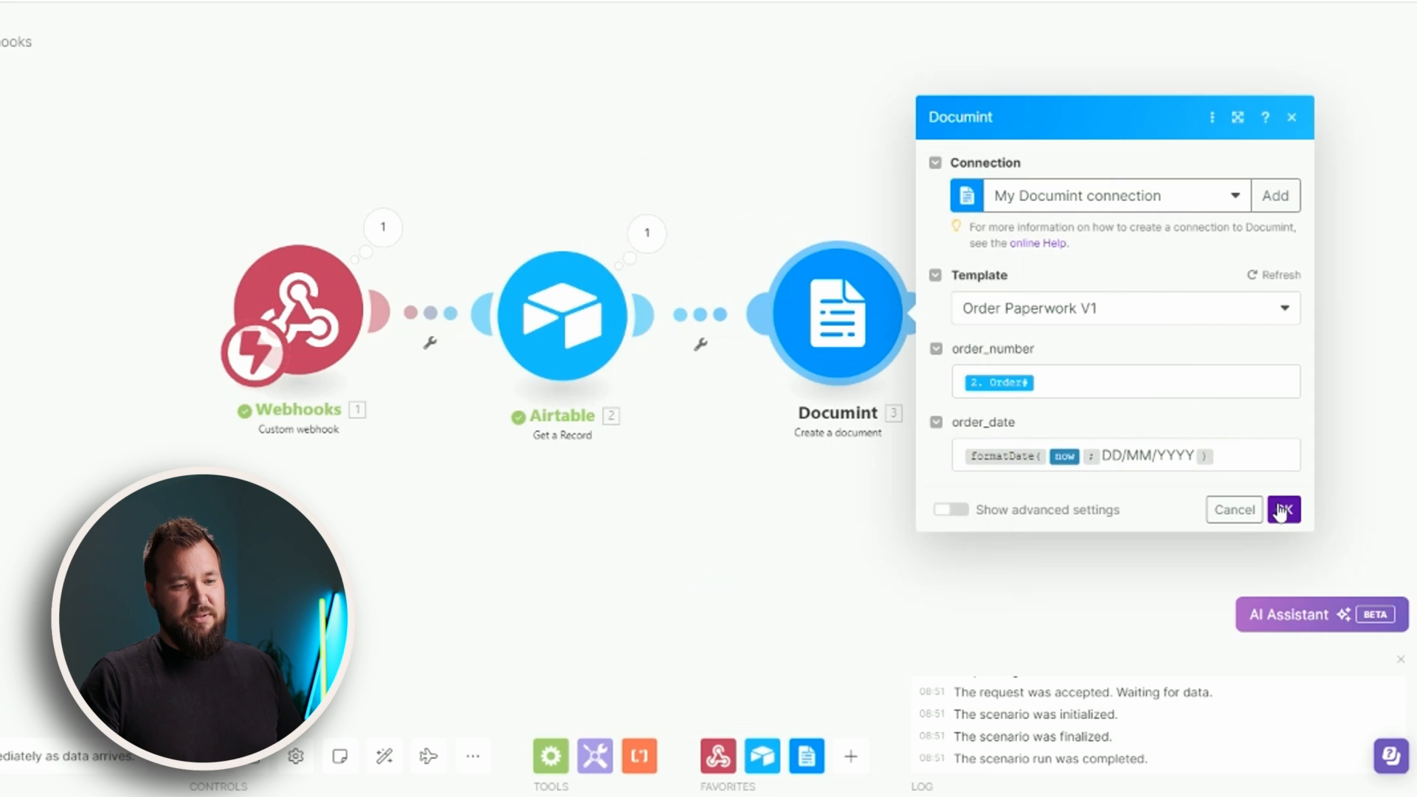
{"action": "left_click", "coordinate": [1282, 510]}
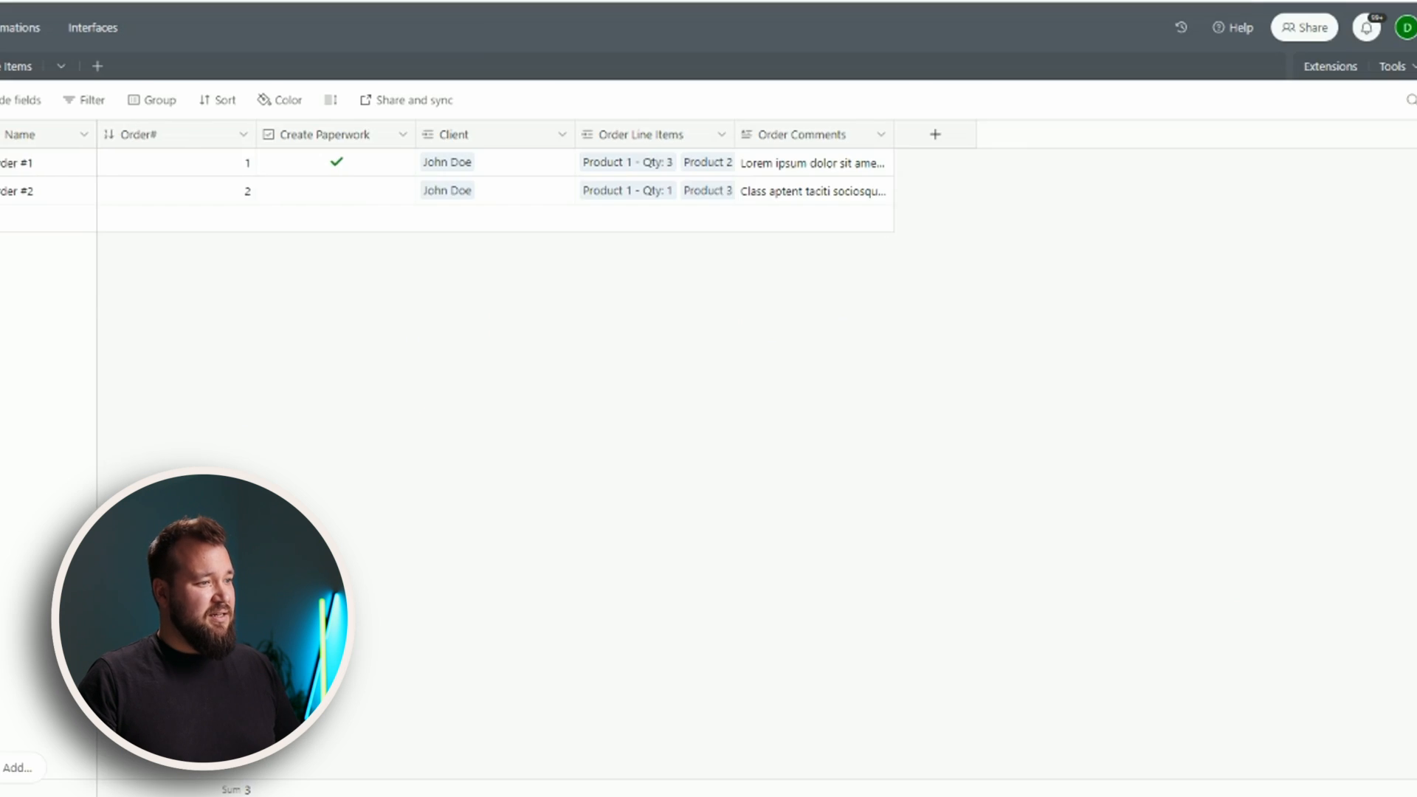
Untick and re-tick Create Paperwork for Order #1 in Airtable to run the scenario, and check the generated PDF's order number and date.
{"action": "left_click", "coordinate": [597, 162]}
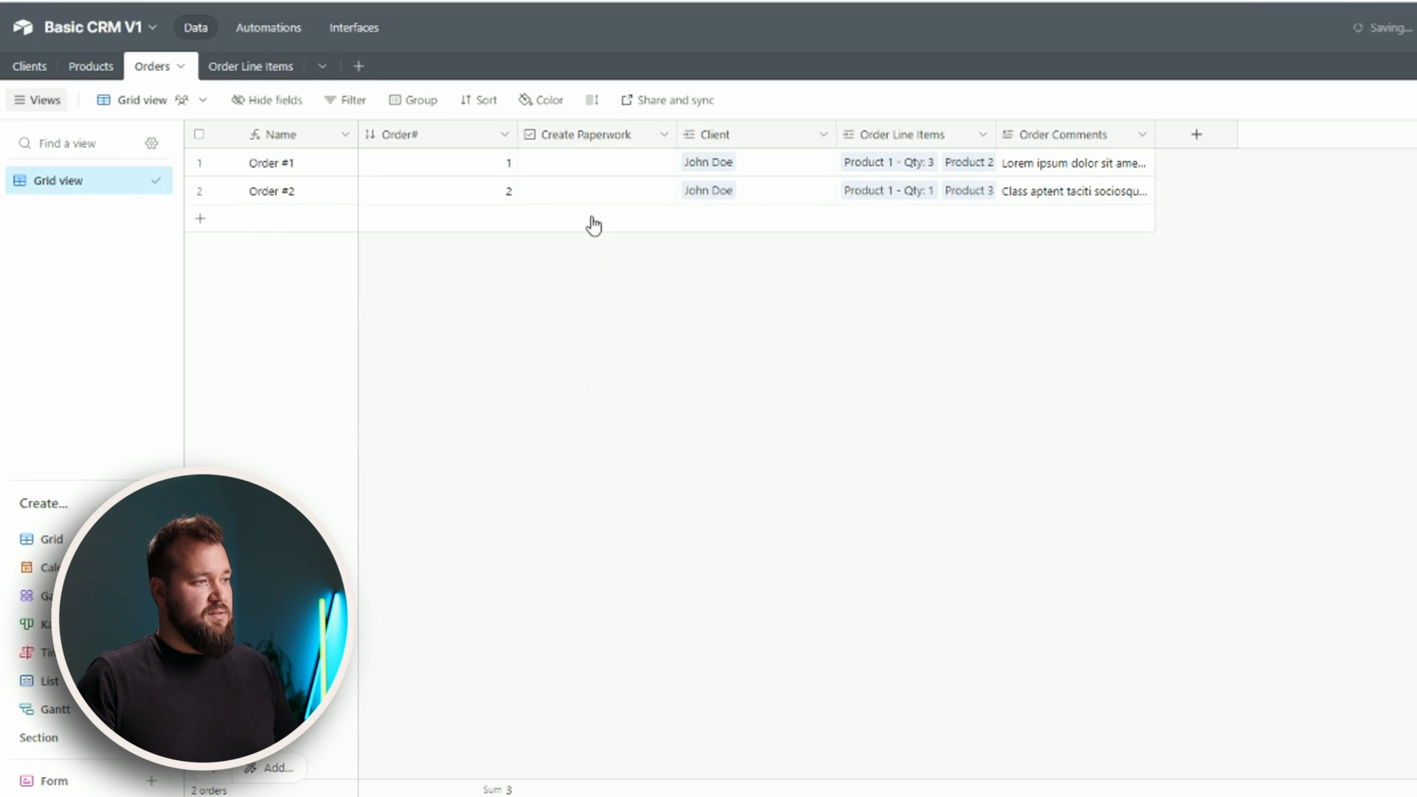
{"action": "left_click", "coordinate": [597, 162]}
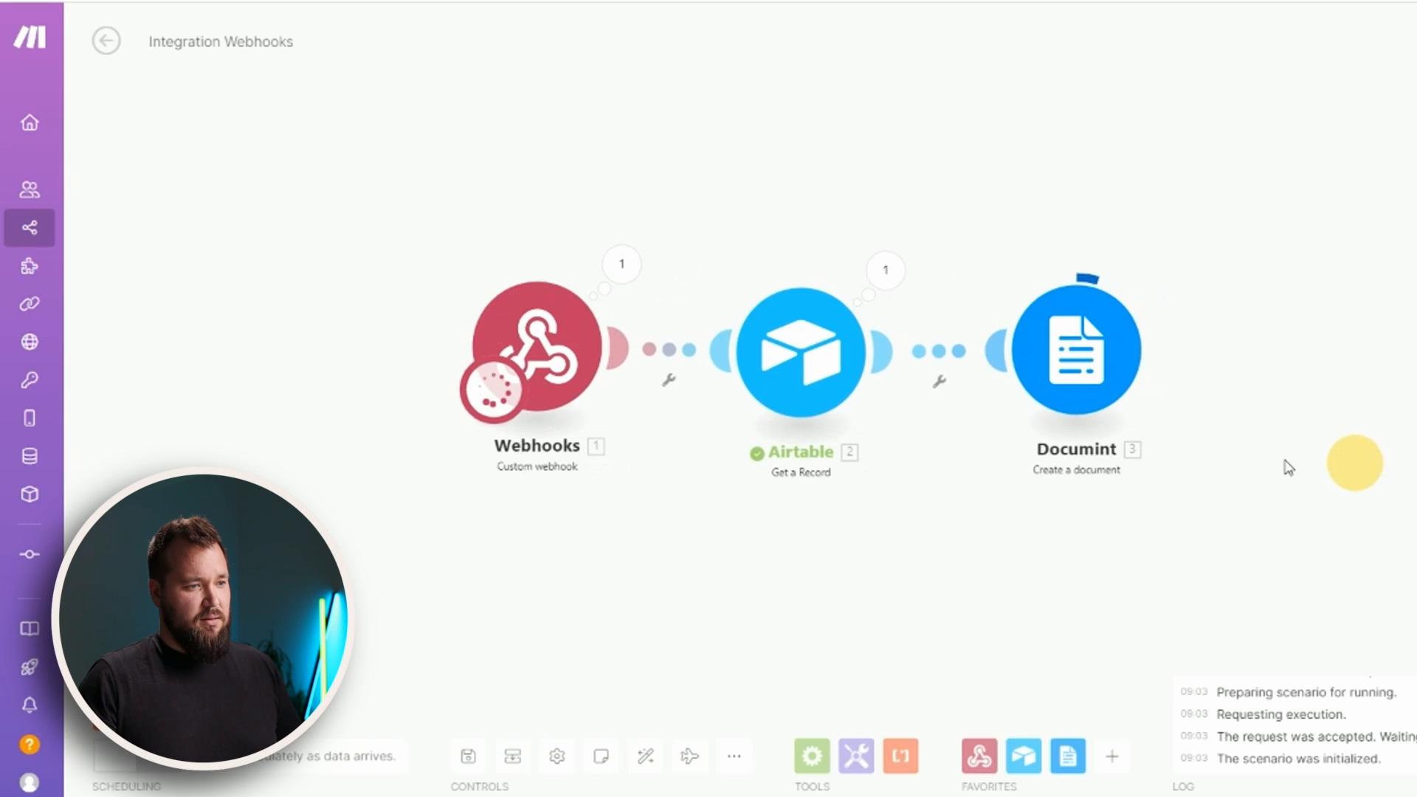
{"action": "left_click", "coordinate": [949, 252]}
{"action": "triple_click", "coordinate": [1105, 468]}
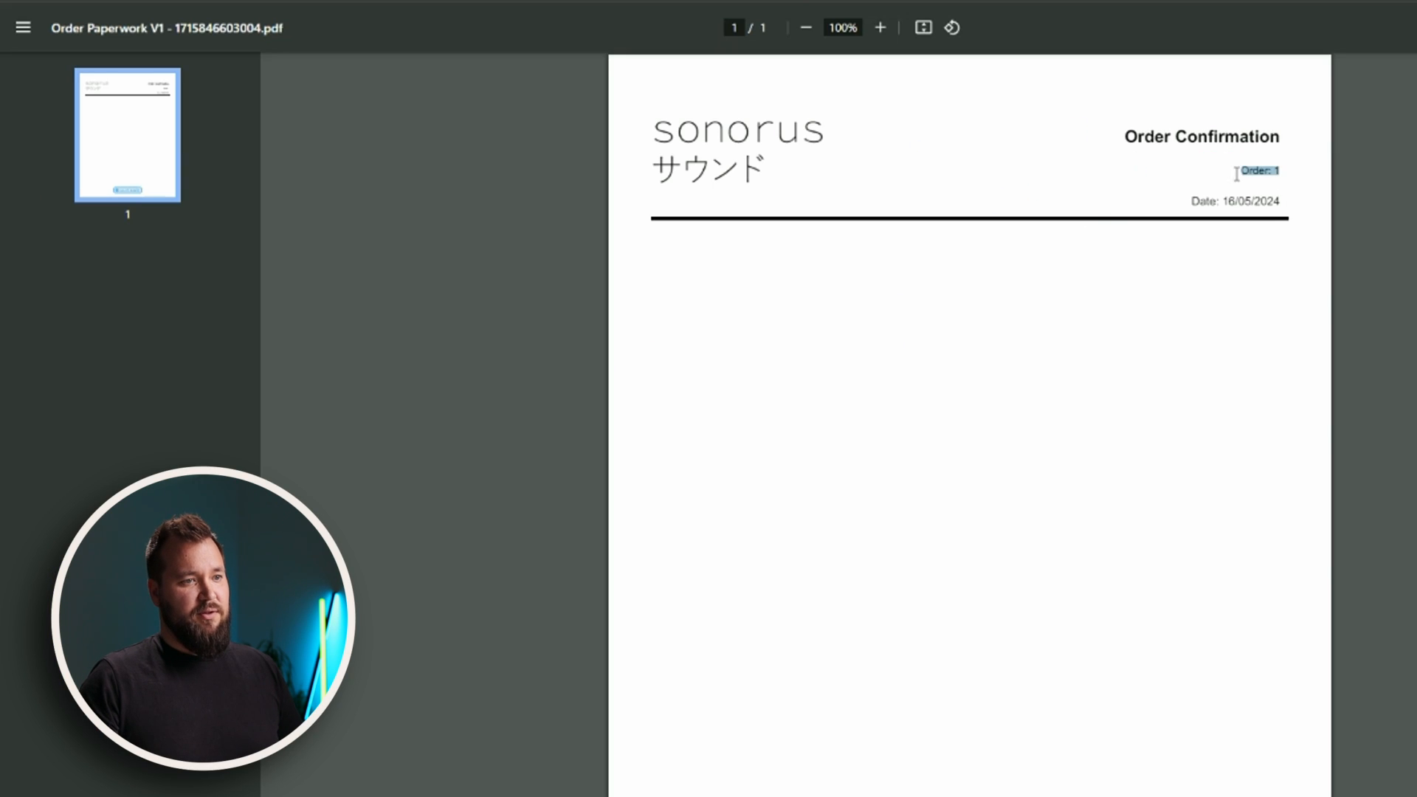
{"action": "left_click_drag", "start_coordinate": [1283, 201], "coordinate": [1189, 199]}
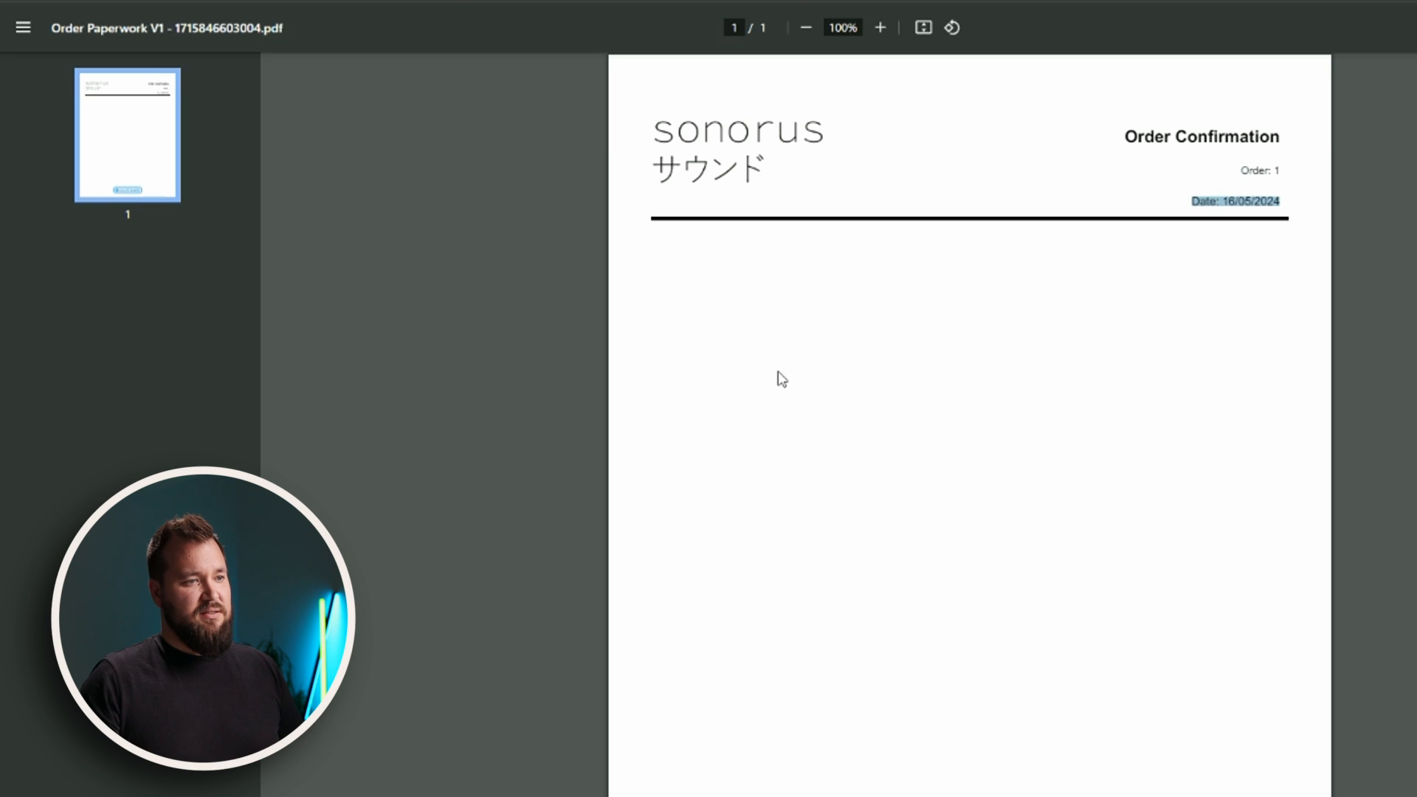
{"action": "left_click", "coordinate": [1142, 392]}
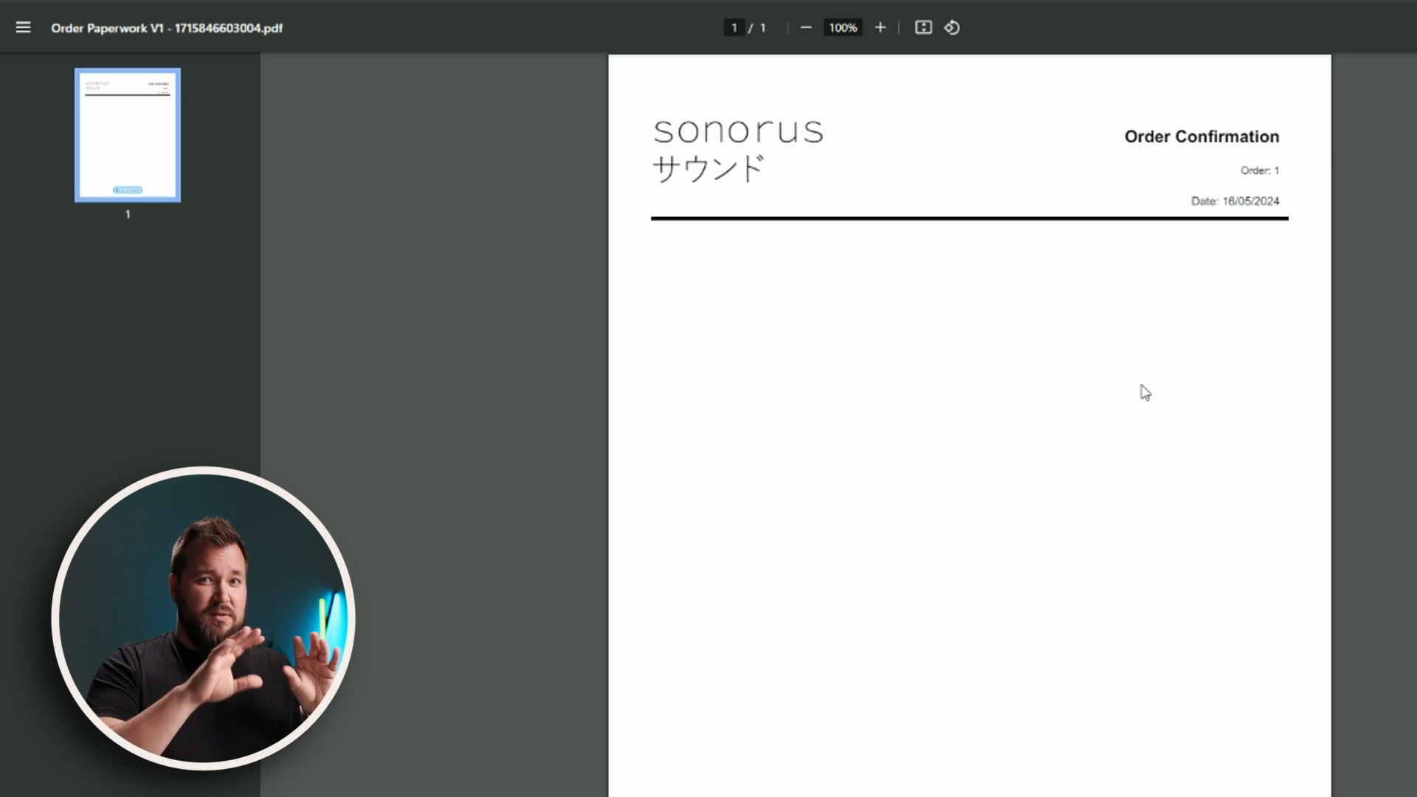
Return to the Make scenario and connect a new Airtable Update a Record module after the Documint module.
{"action": "key", "text": "alt+Tab"}
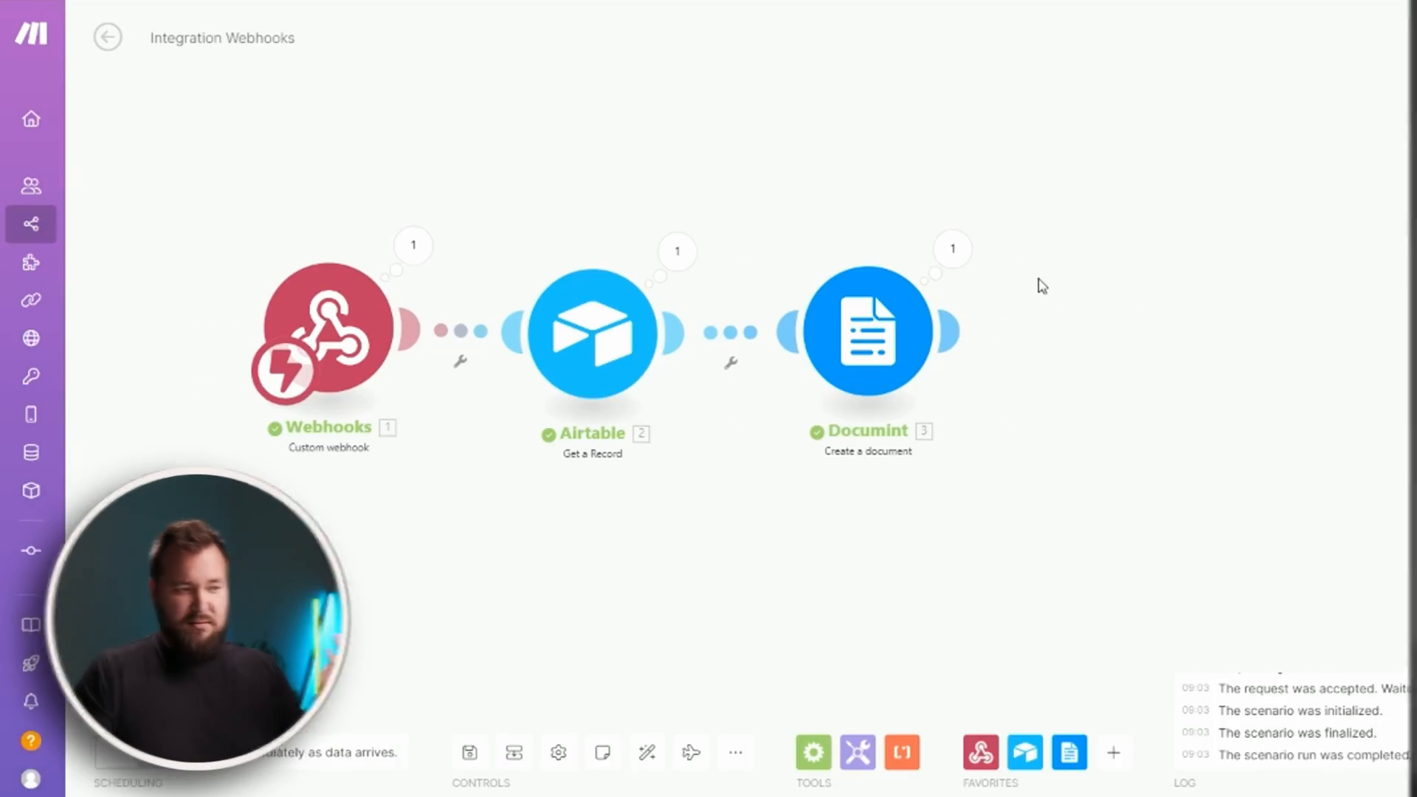
{"action": "left_click_drag", "start_coordinate": [1070, 285], "coordinate": [1000, 253]}
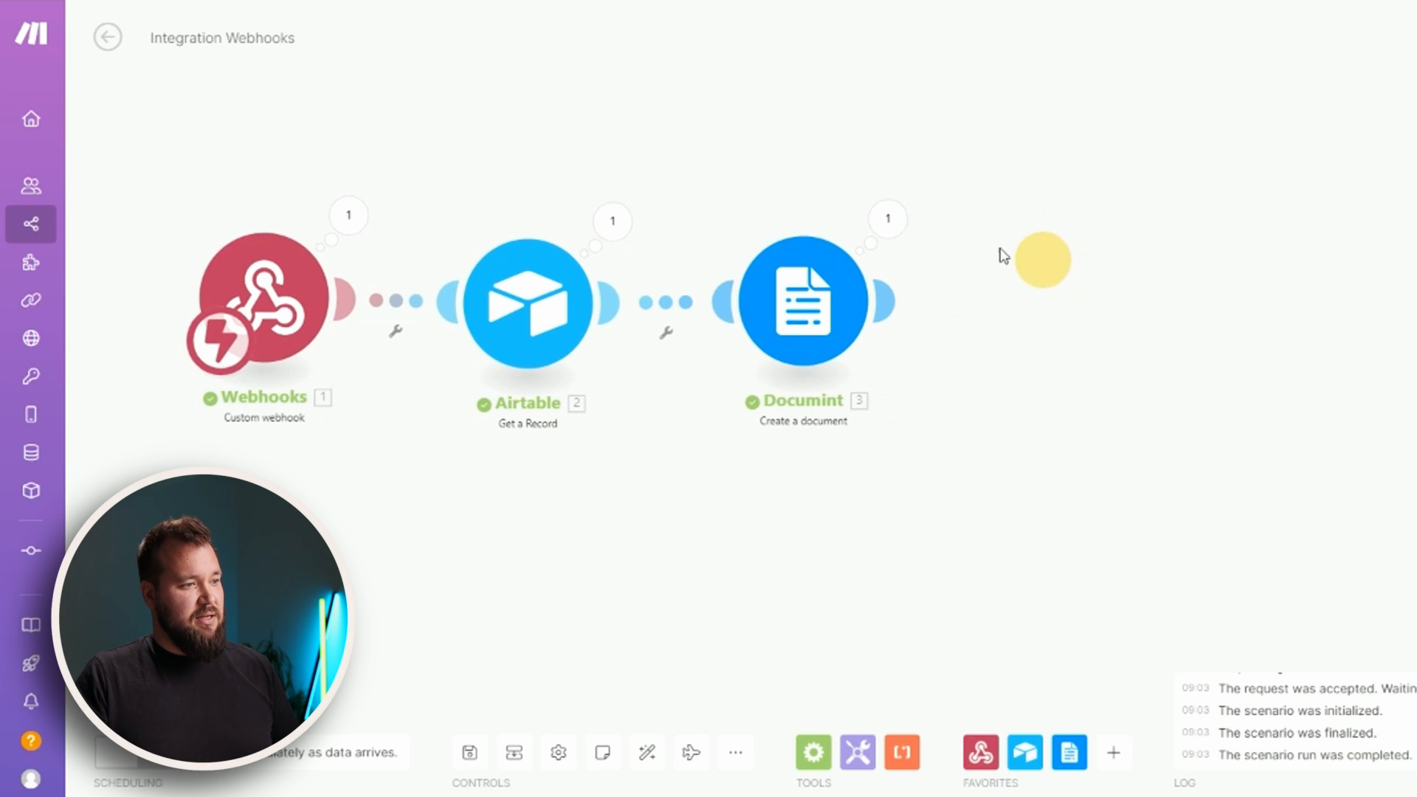
{"action": "left_click", "coordinate": [1033, 757]}
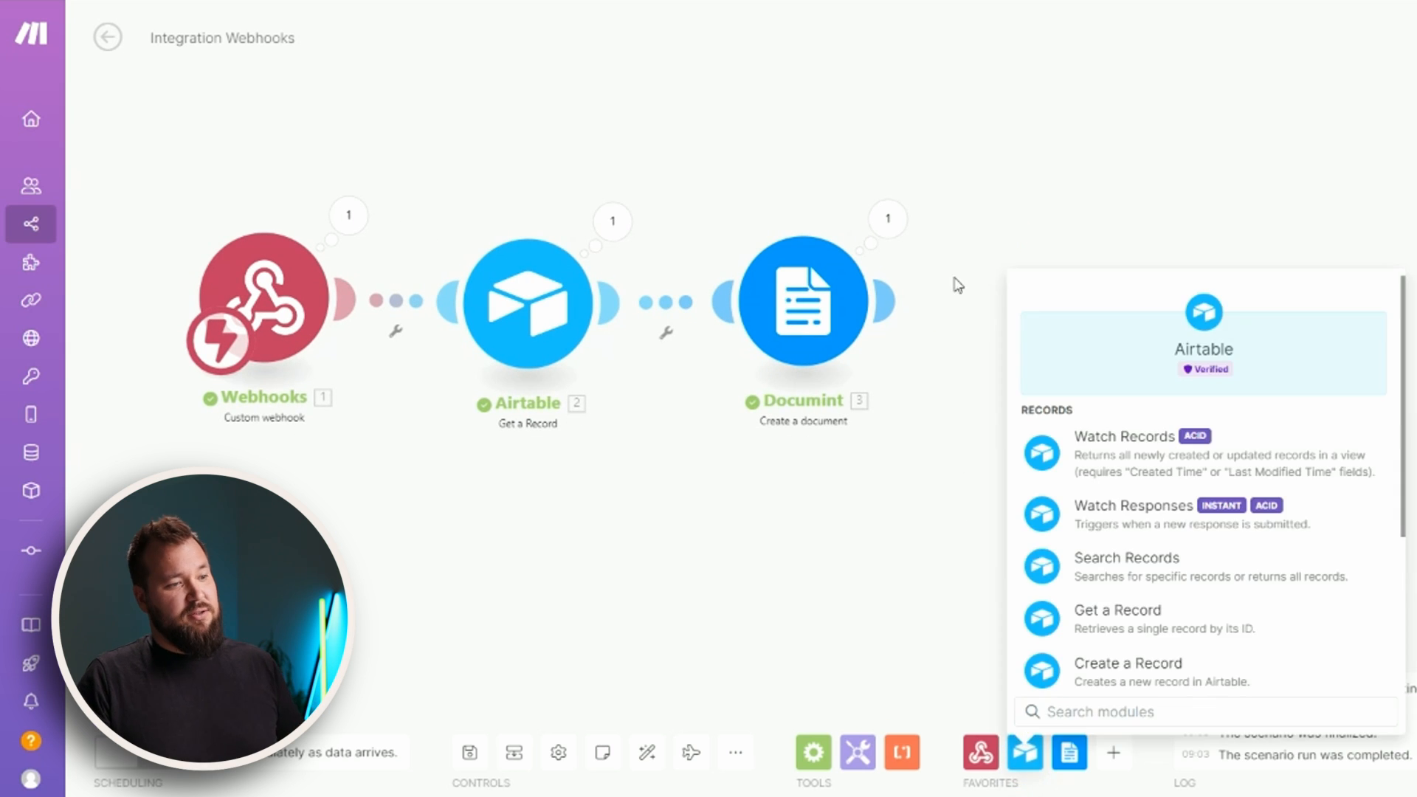
{"action": "scroll", "coordinate": [1077, 546], "scroll_direction": "down", "scroll_amount": 2}
{"action": "scroll", "coordinate": [1076, 536], "scroll_direction": "up", "scroll_amount": 2}
{"action": "scroll", "coordinate": [1092, 520], "scroll_direction": "down", "scroll_amount": 2}
{"action": "left_click", "coordinate": [1167, 560]}
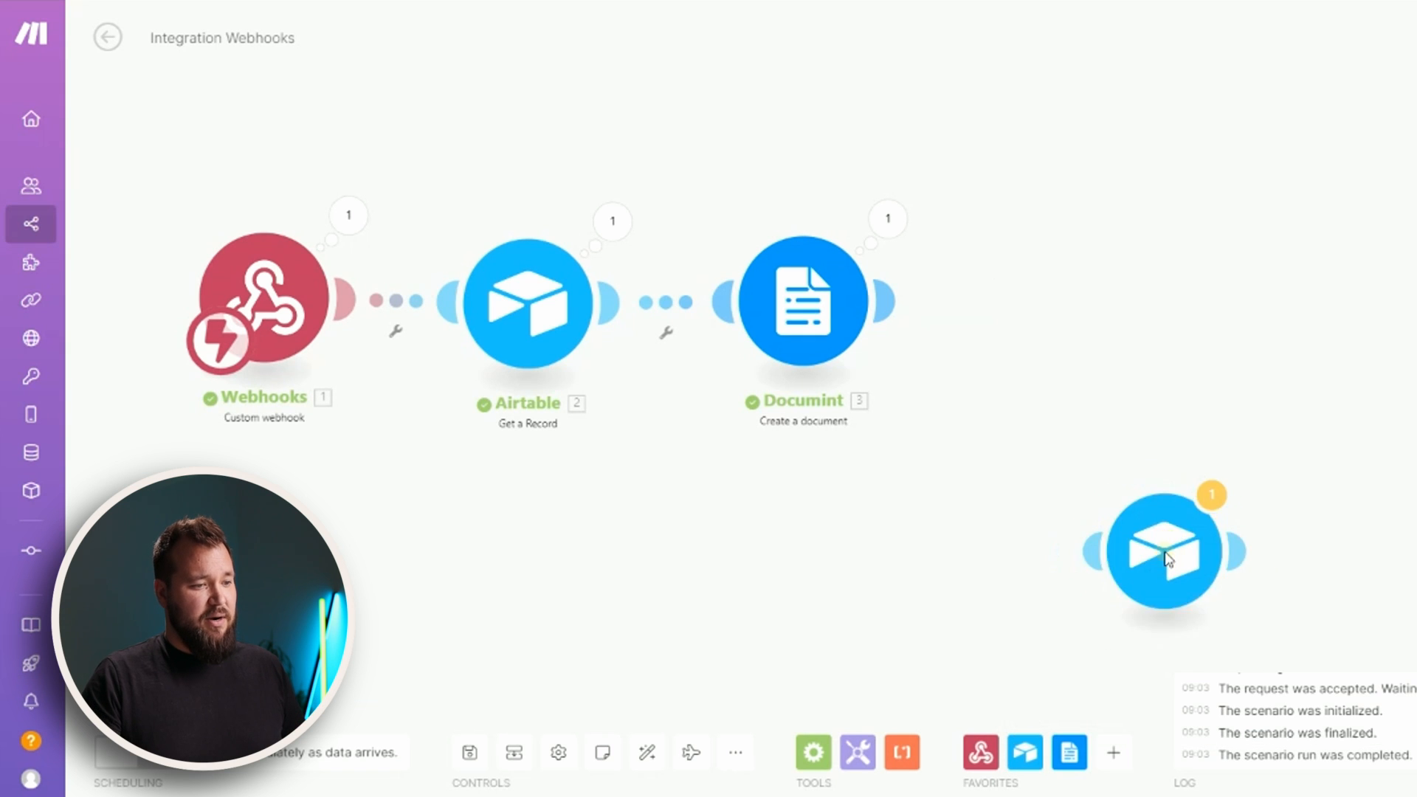
{"action": "left_click_drag", "start_coordinate": [1167, 559], "coordinate": [1061, 341]}
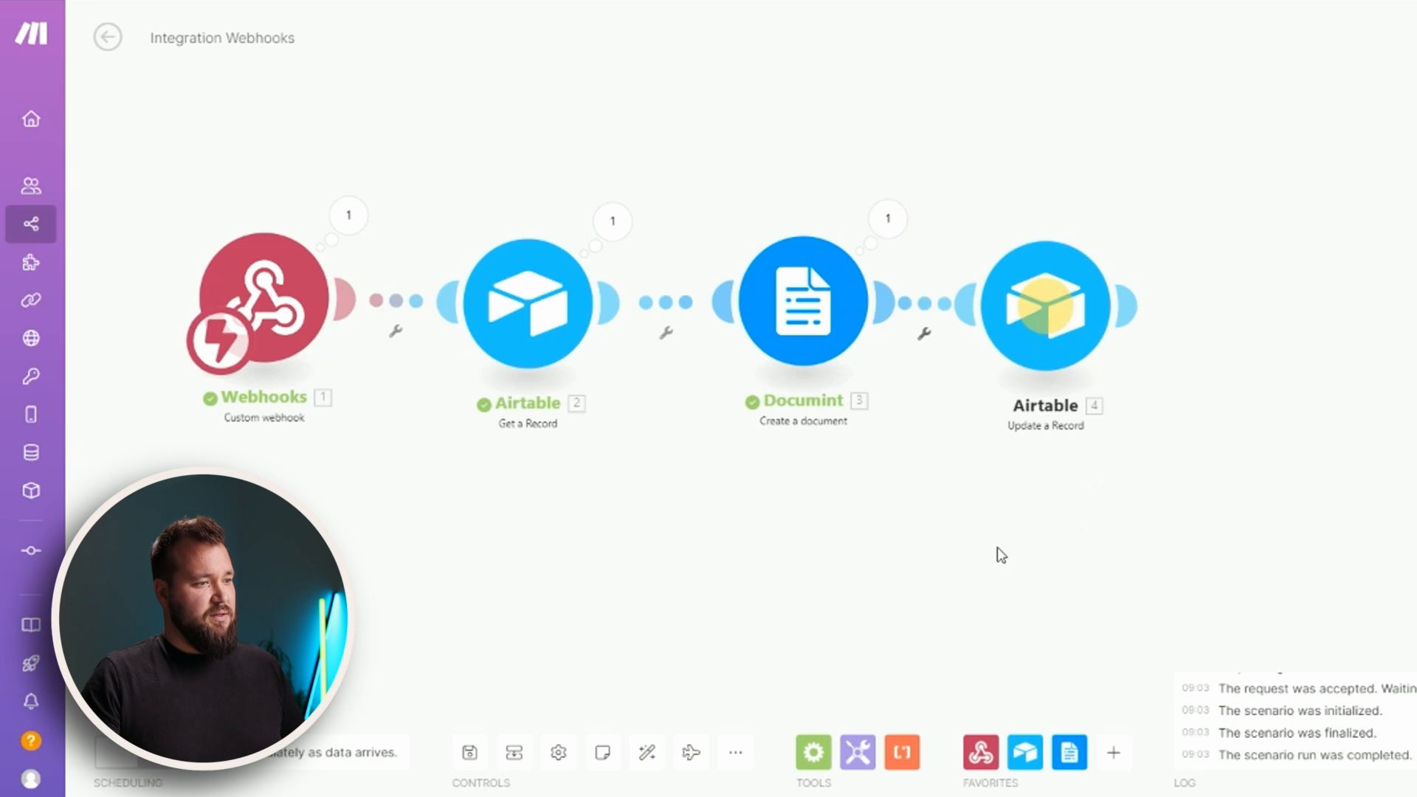
Set the Update a Record module's table to Orders and map its Record ID to the ID from Airtable's Get a Record.
{"action": "left_click", "coordinate": [1018, 317]}
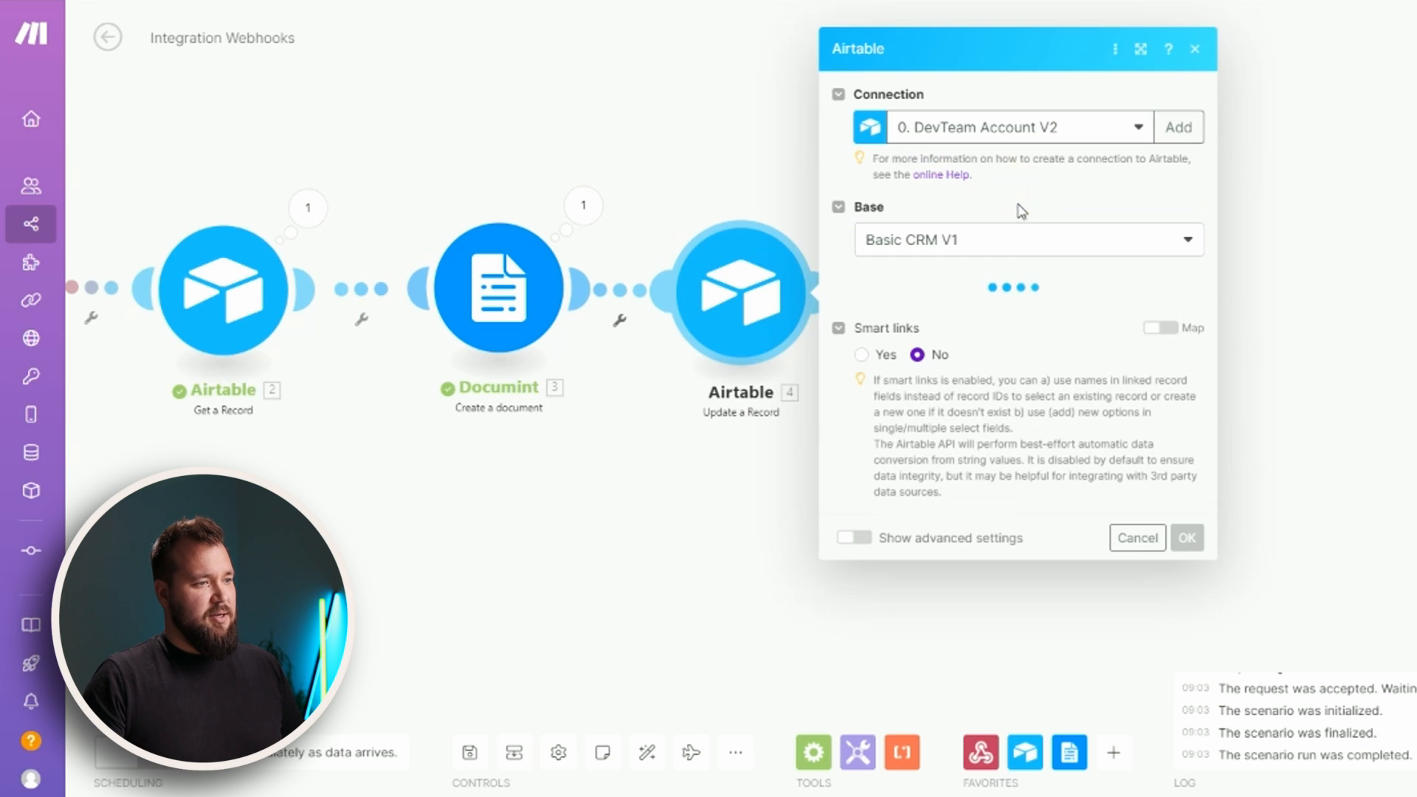
{"action": "left_click", "coordinate": [967, 314]}
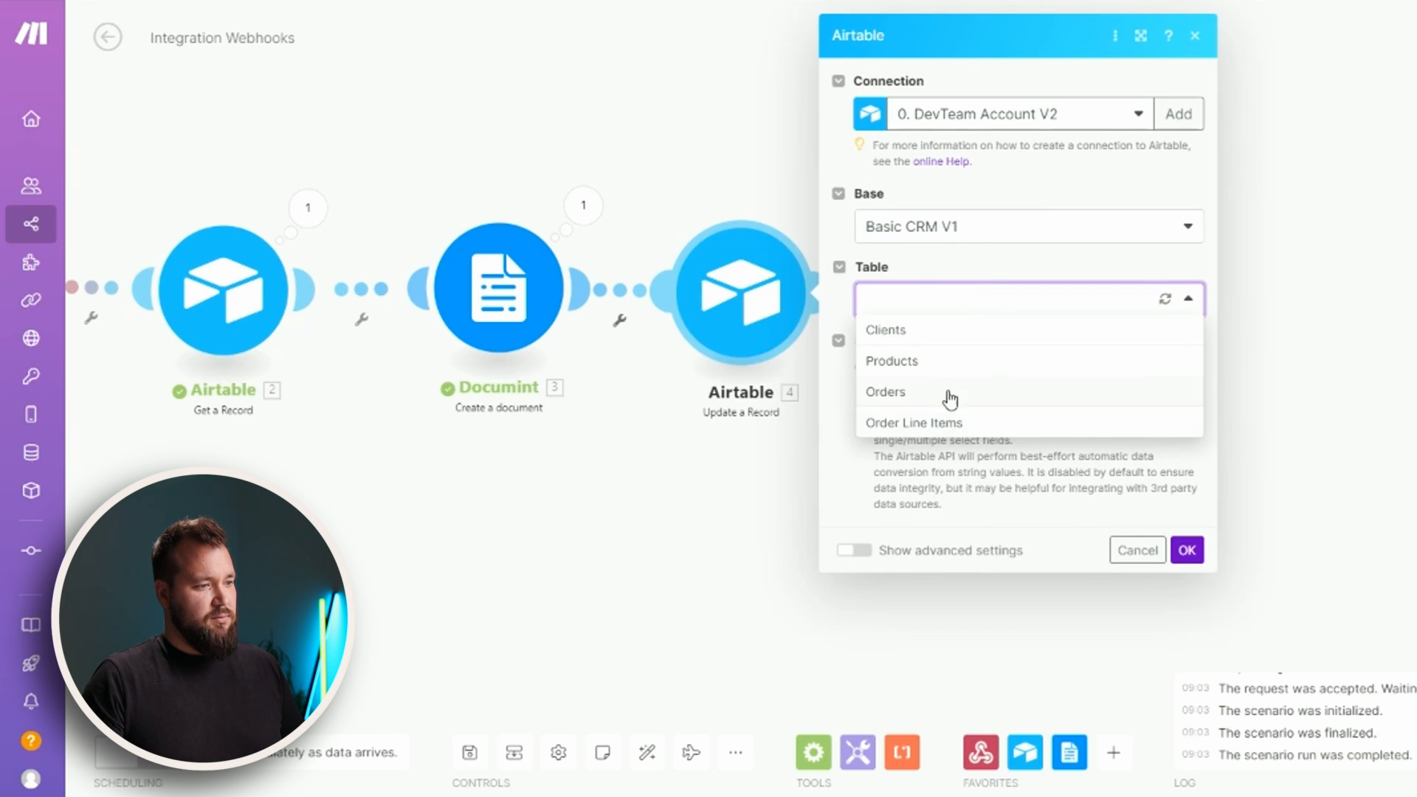
{"action": "left_click", "coordinate": [947, 394]}
{"action": "left_click", "coordinate": [959, 368]}
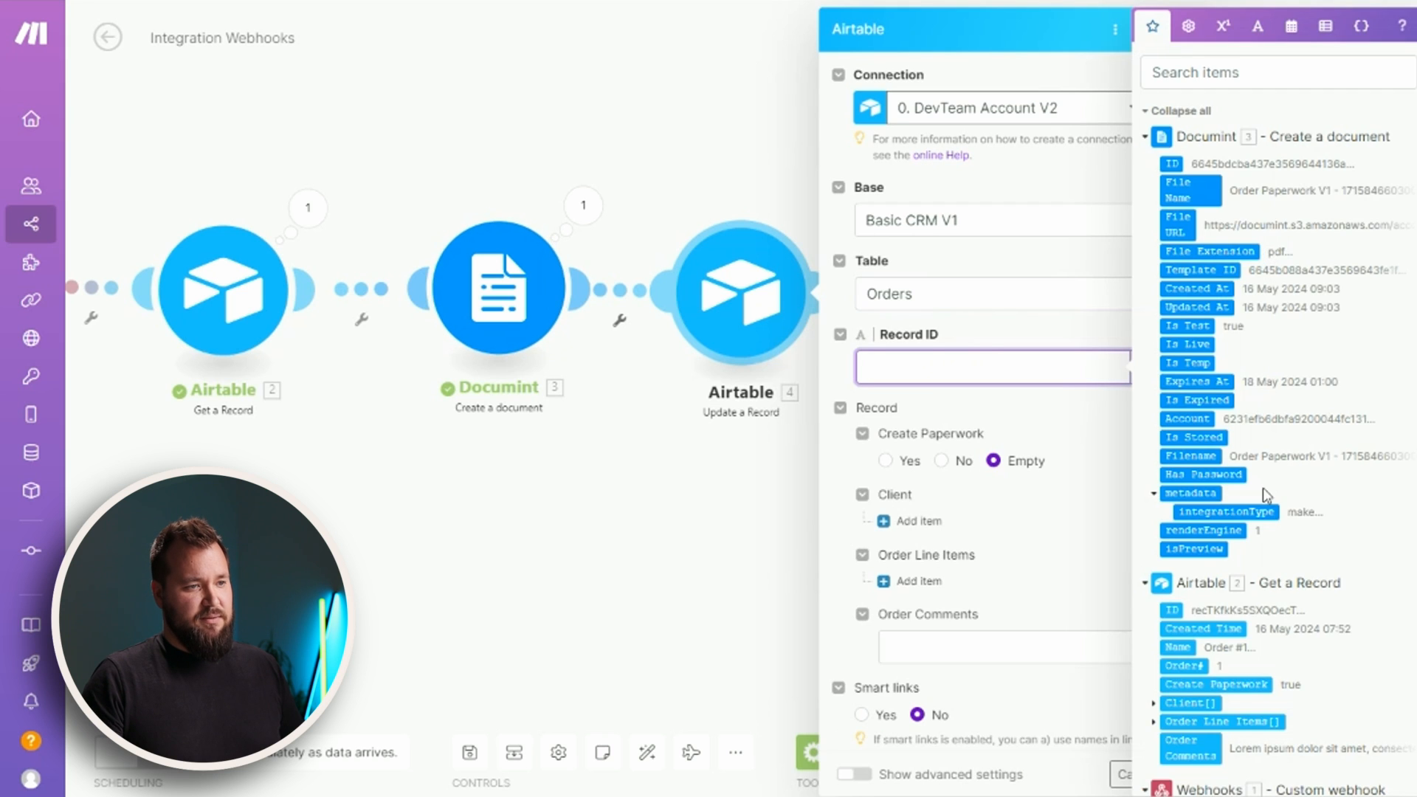
{"action": "scroll", "coordinate": [1264, 489], "scroll_direction": "down", "scroll_amount": 2}
{"action": "left_click", "coordinate": [1173, 552]}
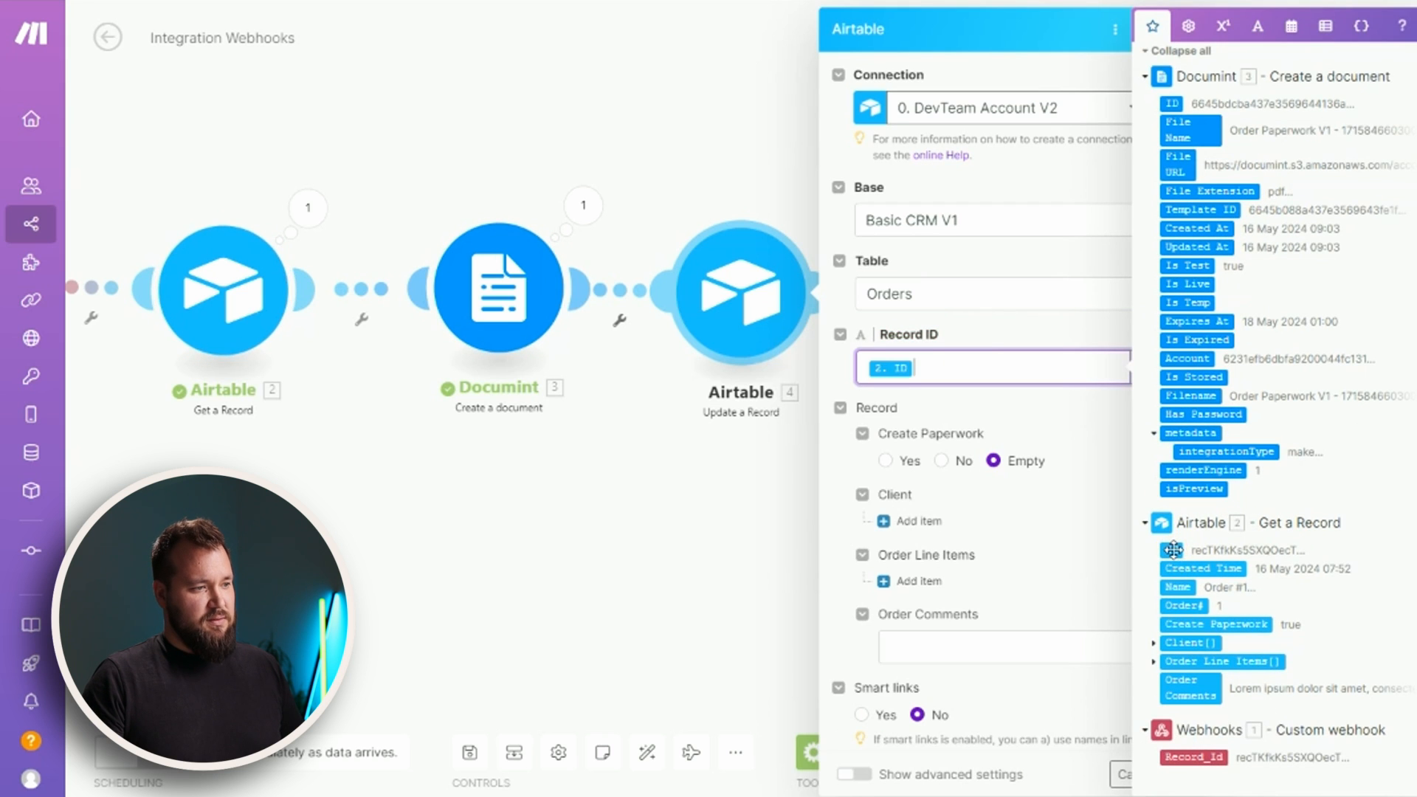
{"action": "left_click", "coordinate": [1017, 325]}
{"action": "scroll", "coordinate": [1063, 497], "scroll_direction": "down", "scroll_amount": 2}
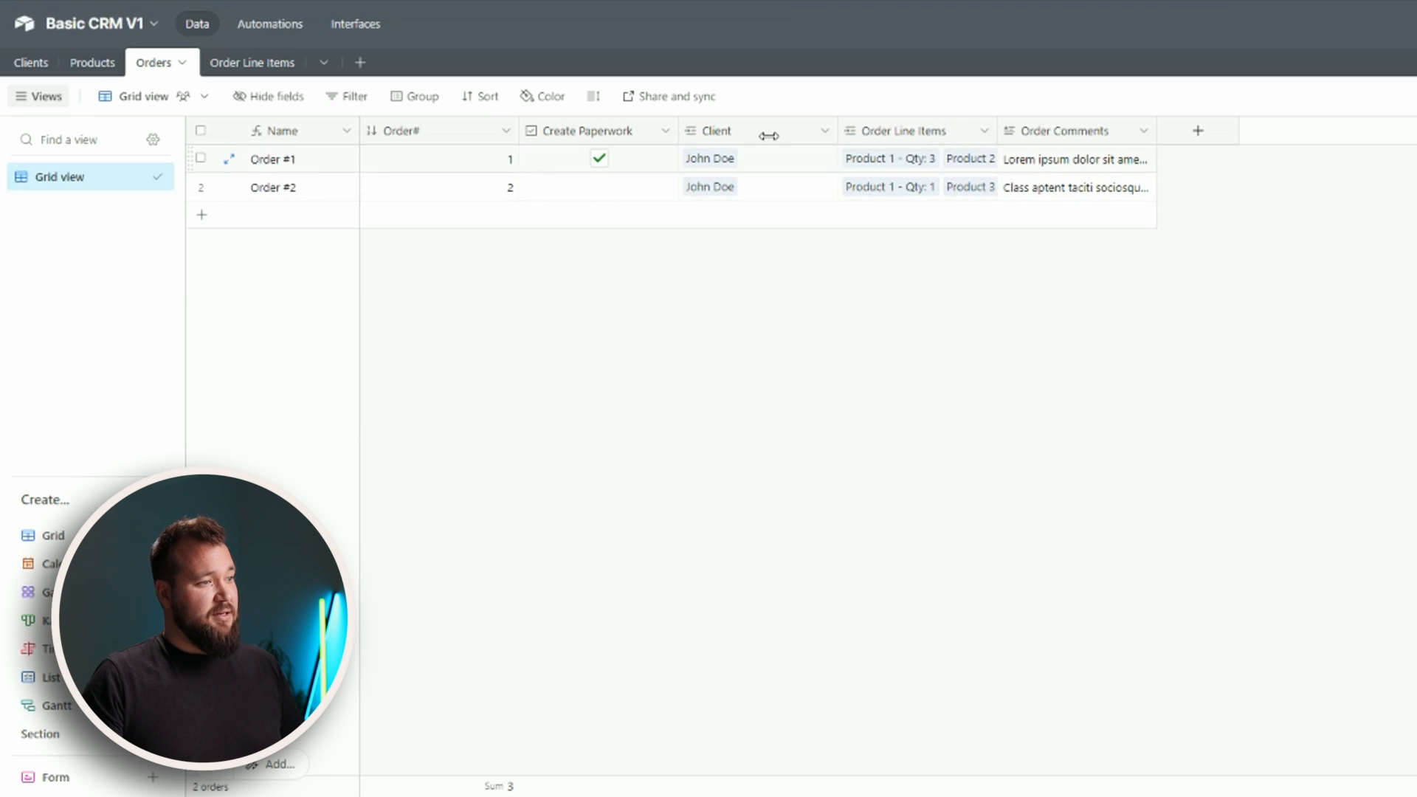
Create an attachment field named Order Paperwork directly after Create Paperwork in the Airtable Orders table.
{"action": "right_click", "coordinate": [646, 139]}
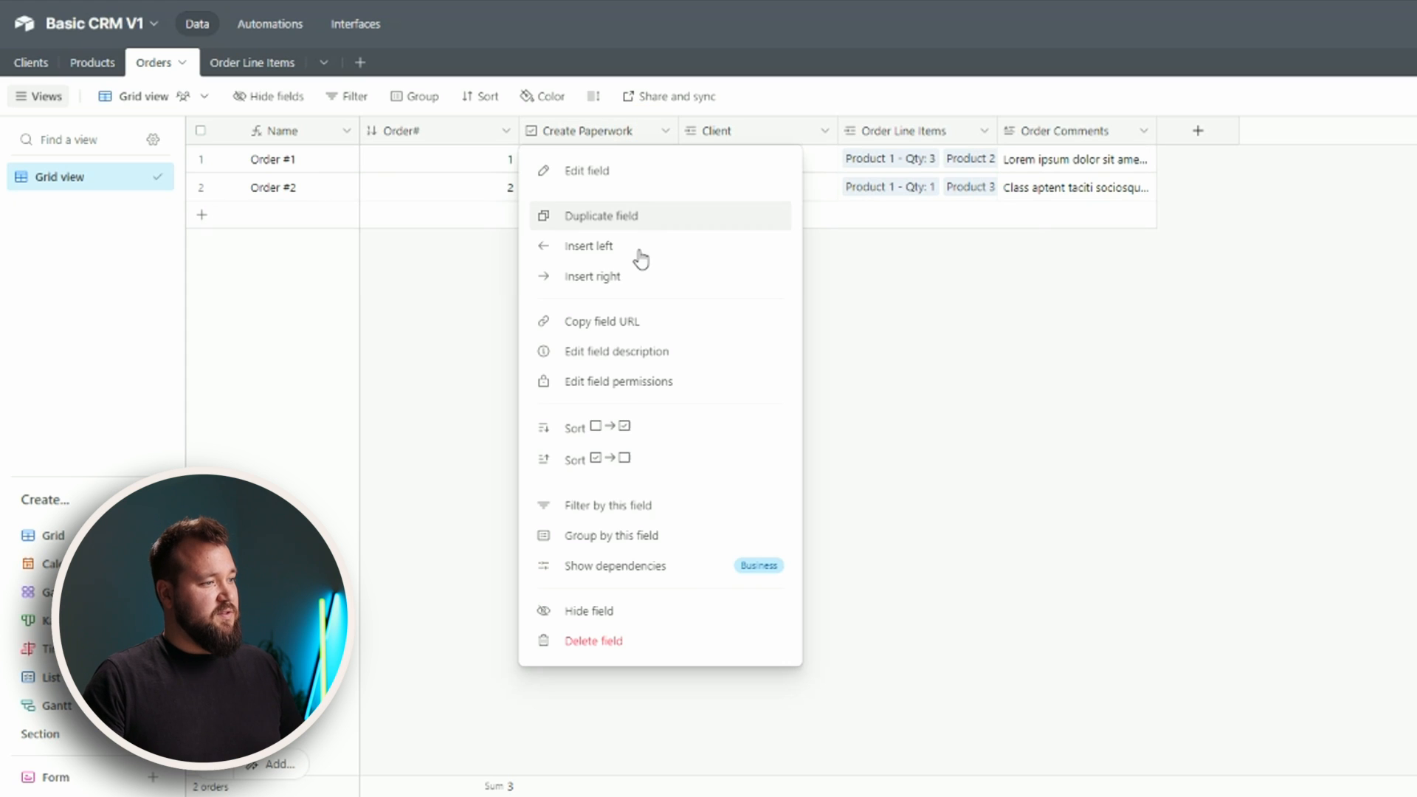
{"action": "left_click", "coordinate": [641, 277]}
{"action": "type", "text": "Order Paperwor"}
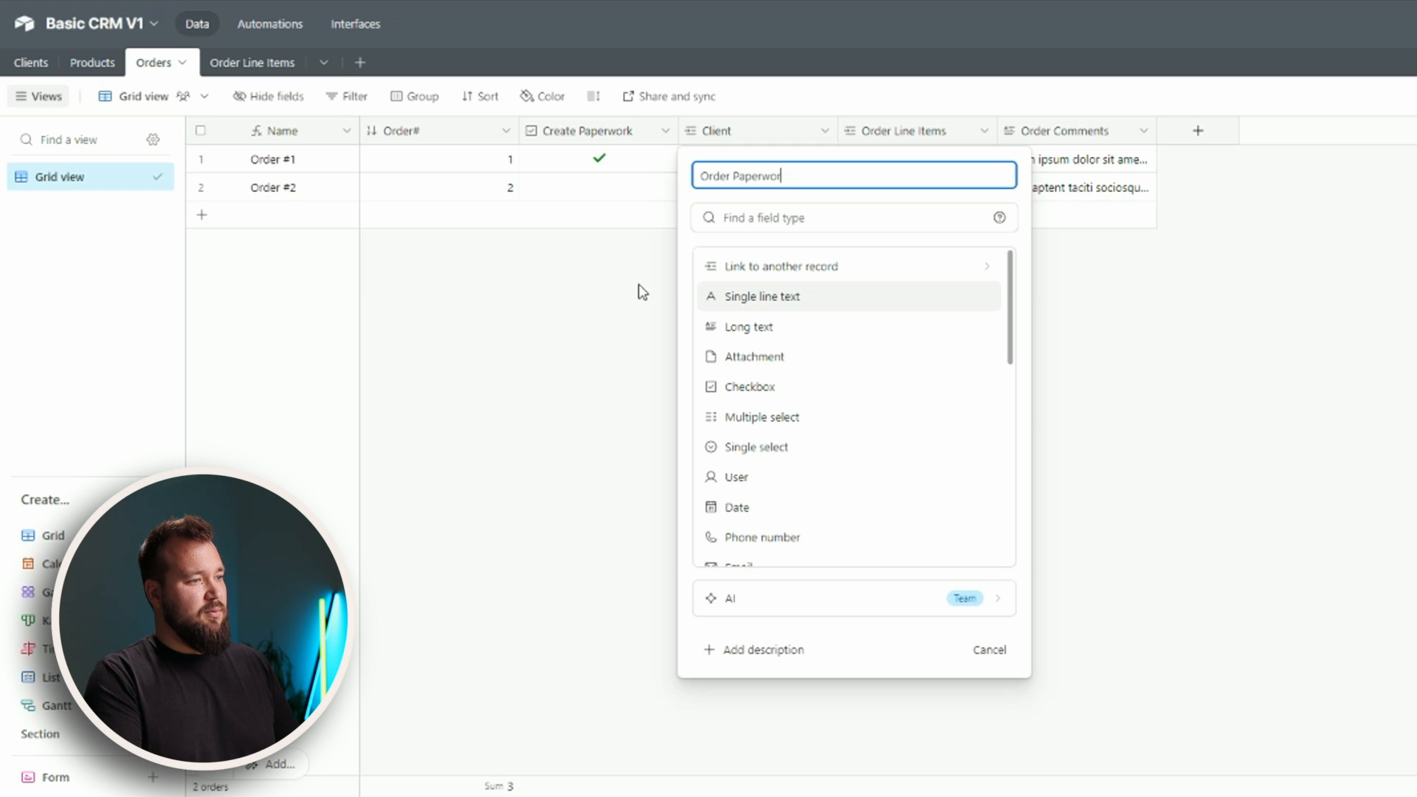
{"action": "type", "text": "at"}
{"action": "key", "text": "Return"}
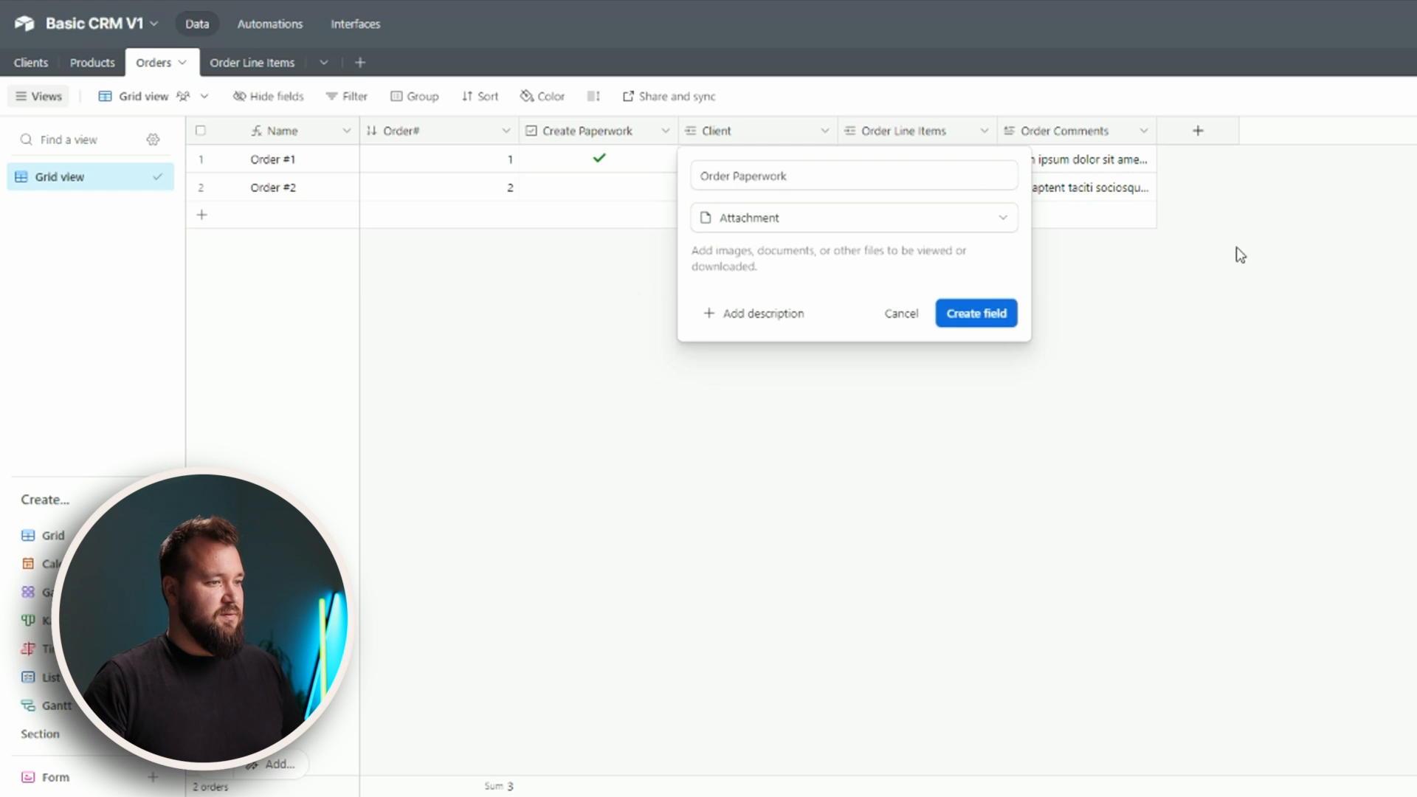
{"action": "left_click", "coordinate": [1012, 313]}
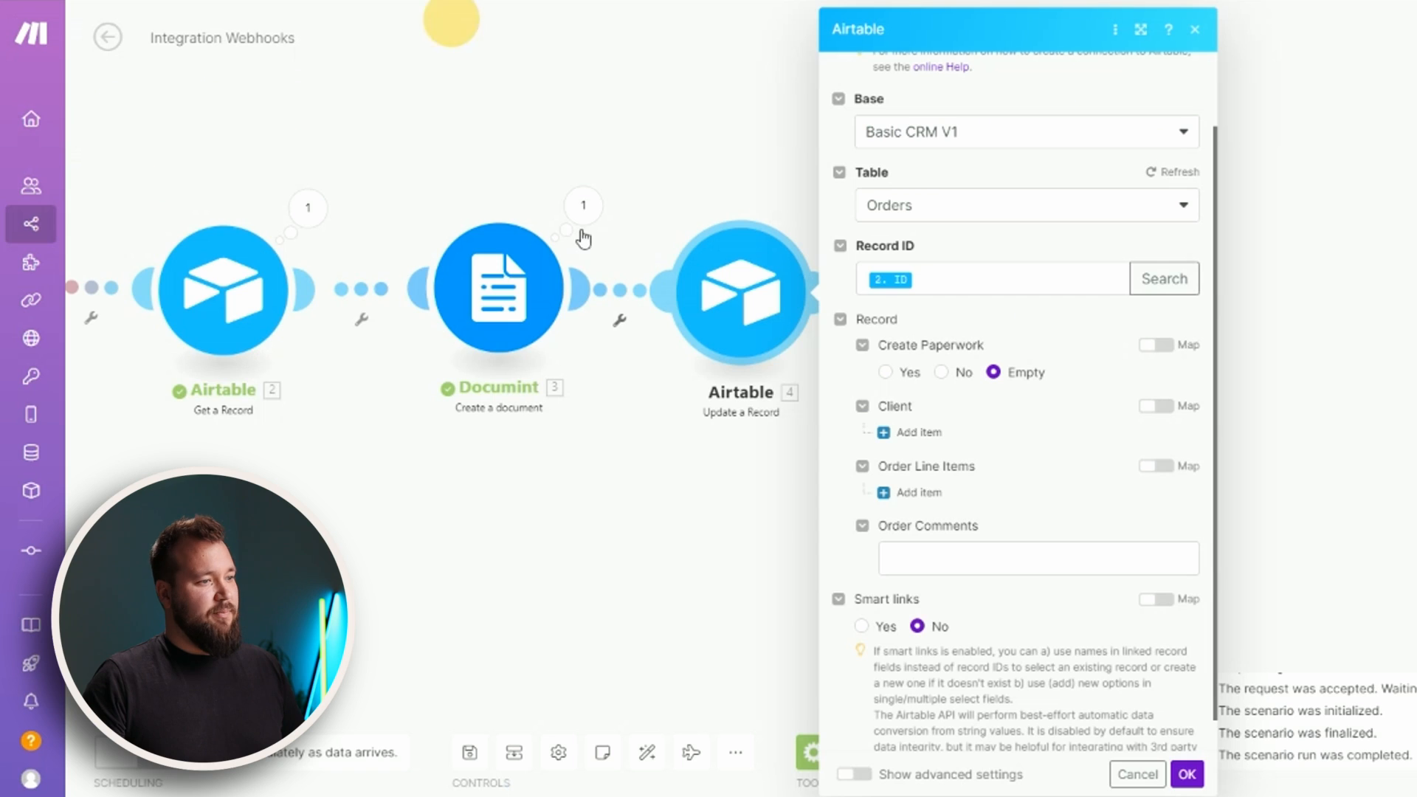
In Make, refresh the Update a Record module's fields, add an Order Paperwork item mapped to Documint's File URL, and save the module.
{"action": "left_click", "coordinate": [1171, 174]}
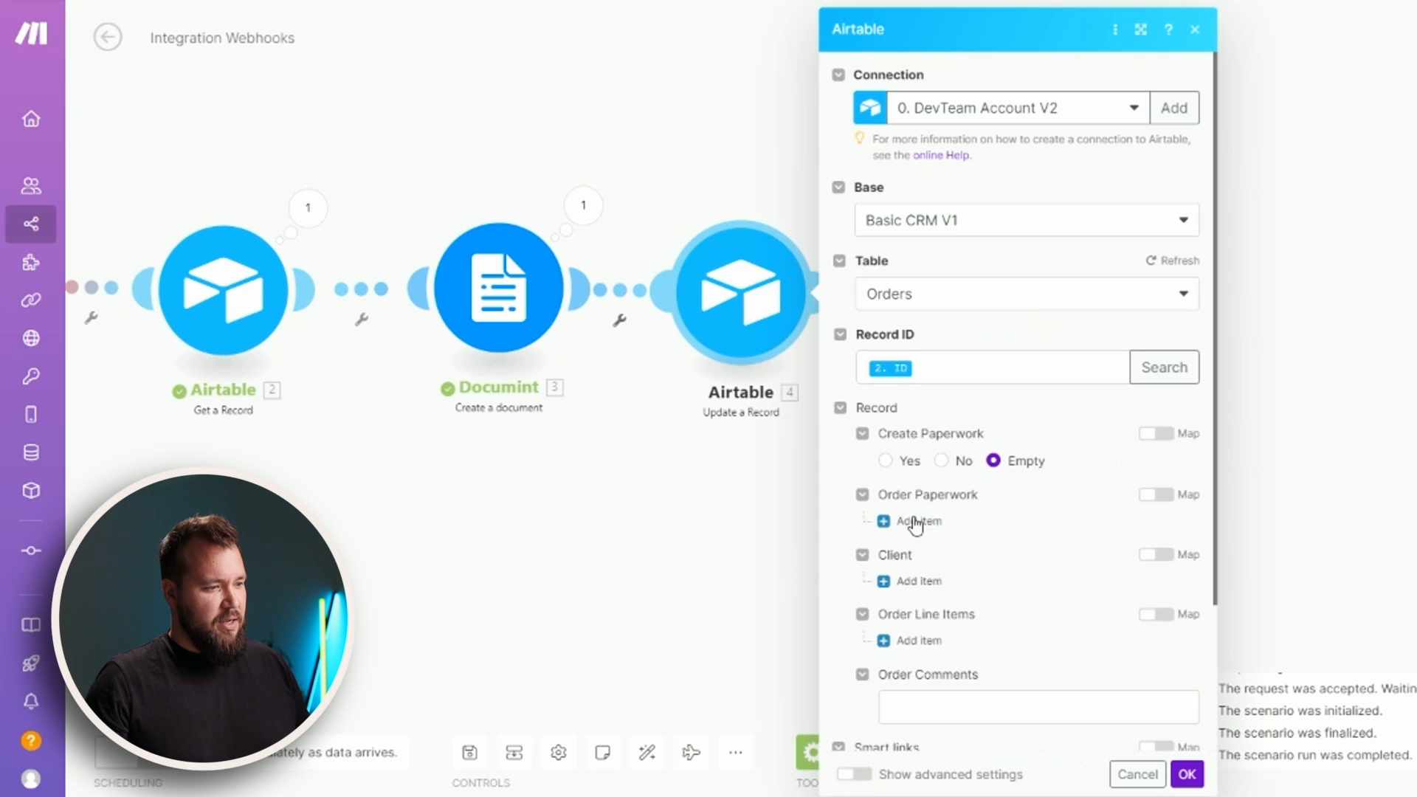
{"action": "left_click", "coordinate": [917, 522]}
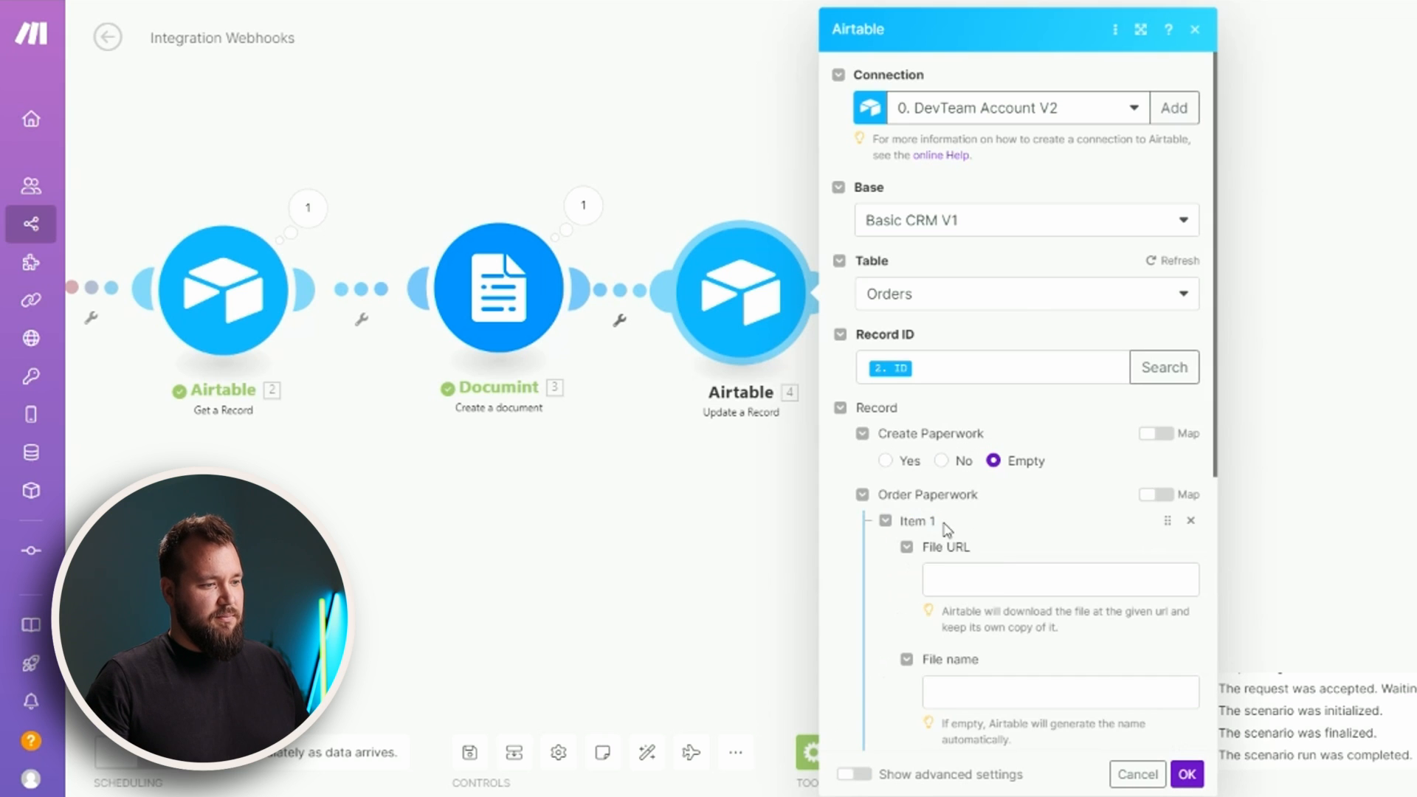
{"action": "left_click", "coordinate": [981, 576]}
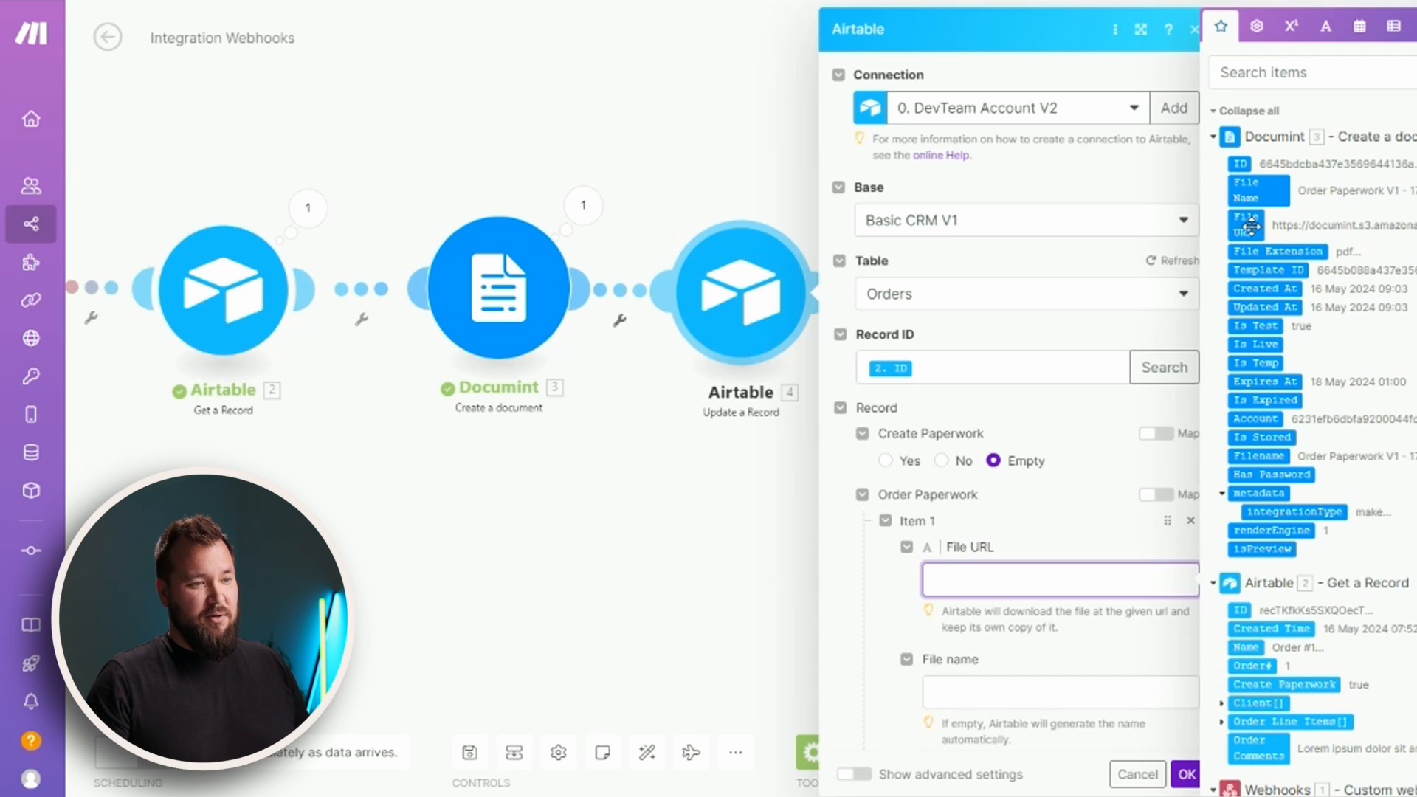
{"action": "left_click", "coordinate": [1250, 227]}
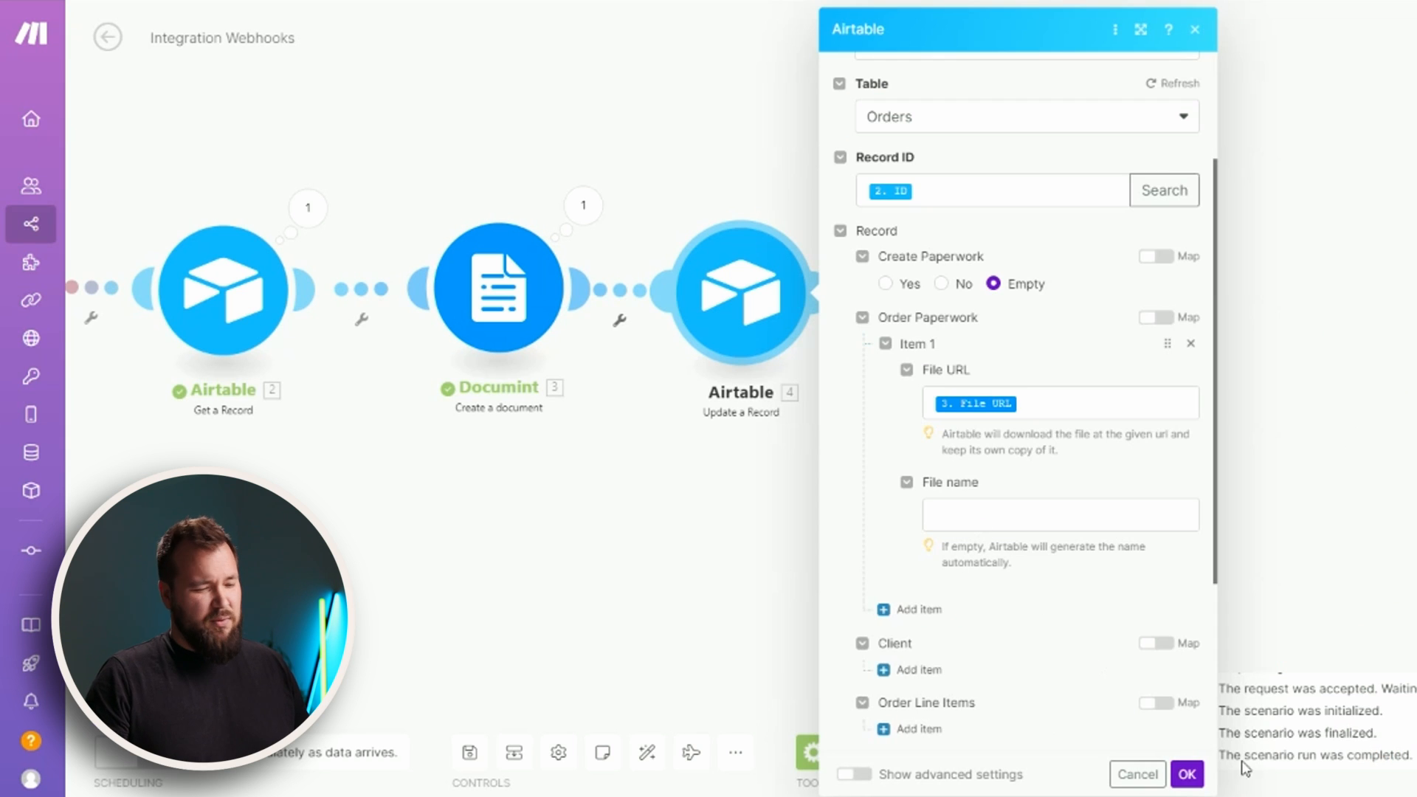
{"action": "left_click", "coordinate": [1187, 774]}
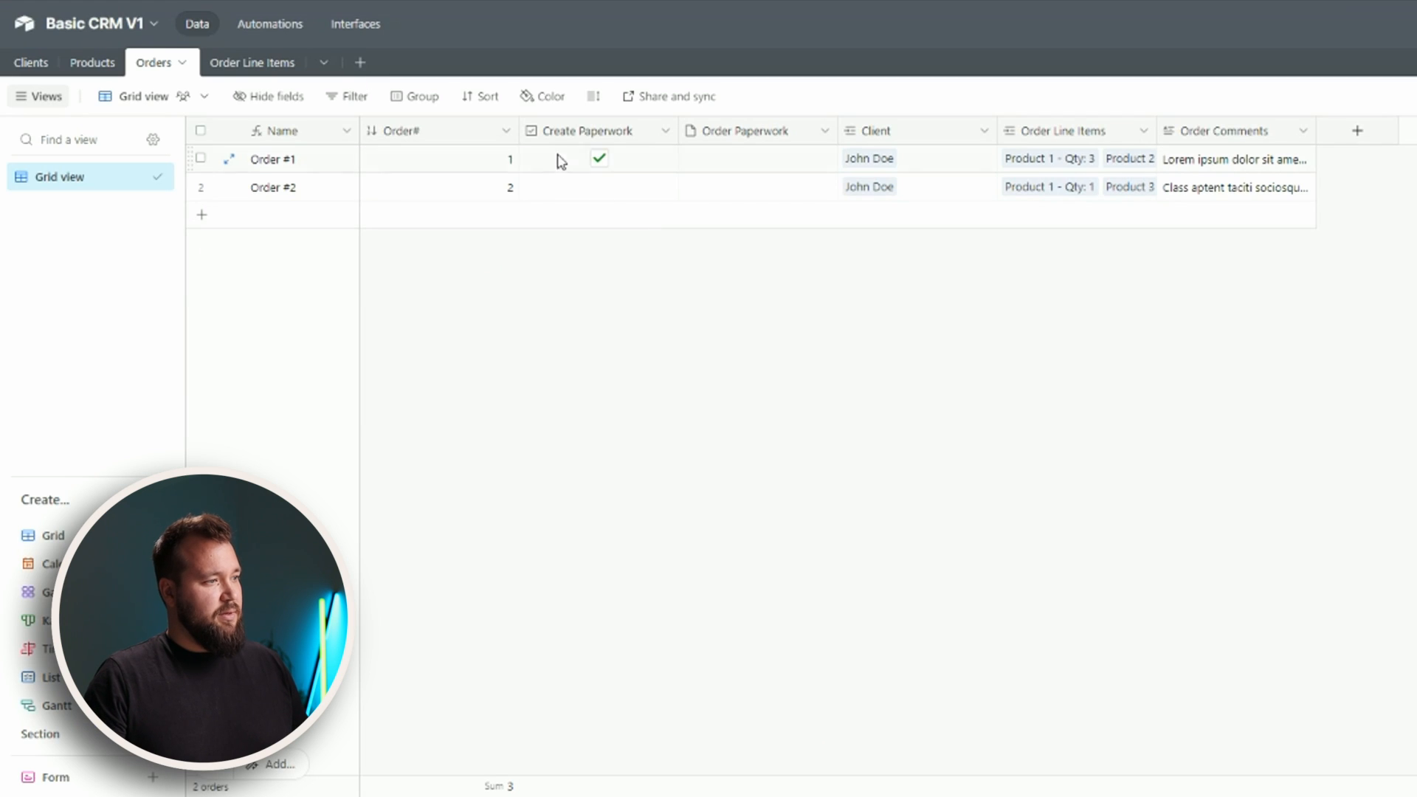
Untick and re-tick Create Paperwork for Order #1 in Airtable, and check the PDF attached in its Order Paperwork field.
{"action": "left_click", "coordinate": [601, 159]}
{"action": "left_click", "coordinate": [601, 160]}
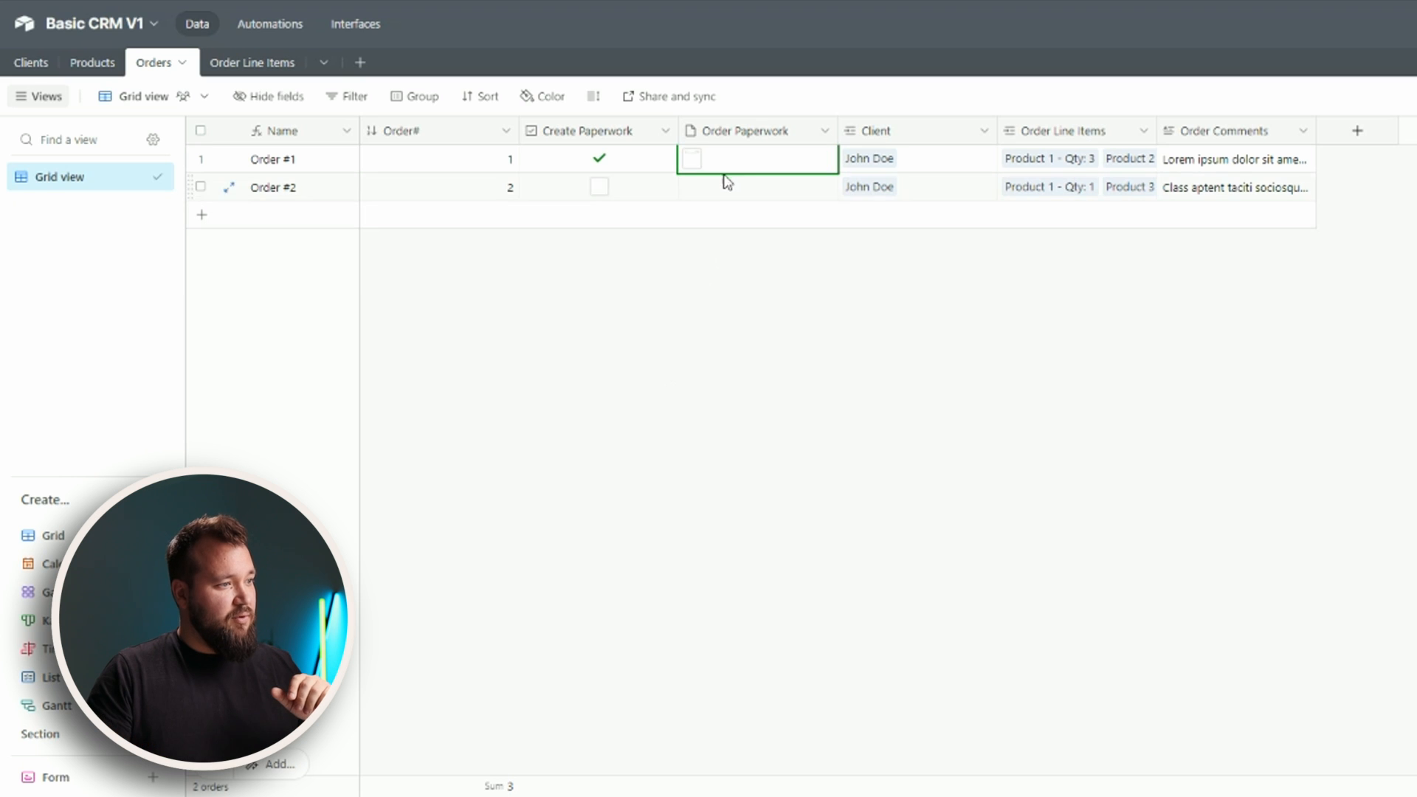
{"action": "left_click", "coordinate": [697, 170]}
{"action": "left_click", "coordinate": [694, 168]}
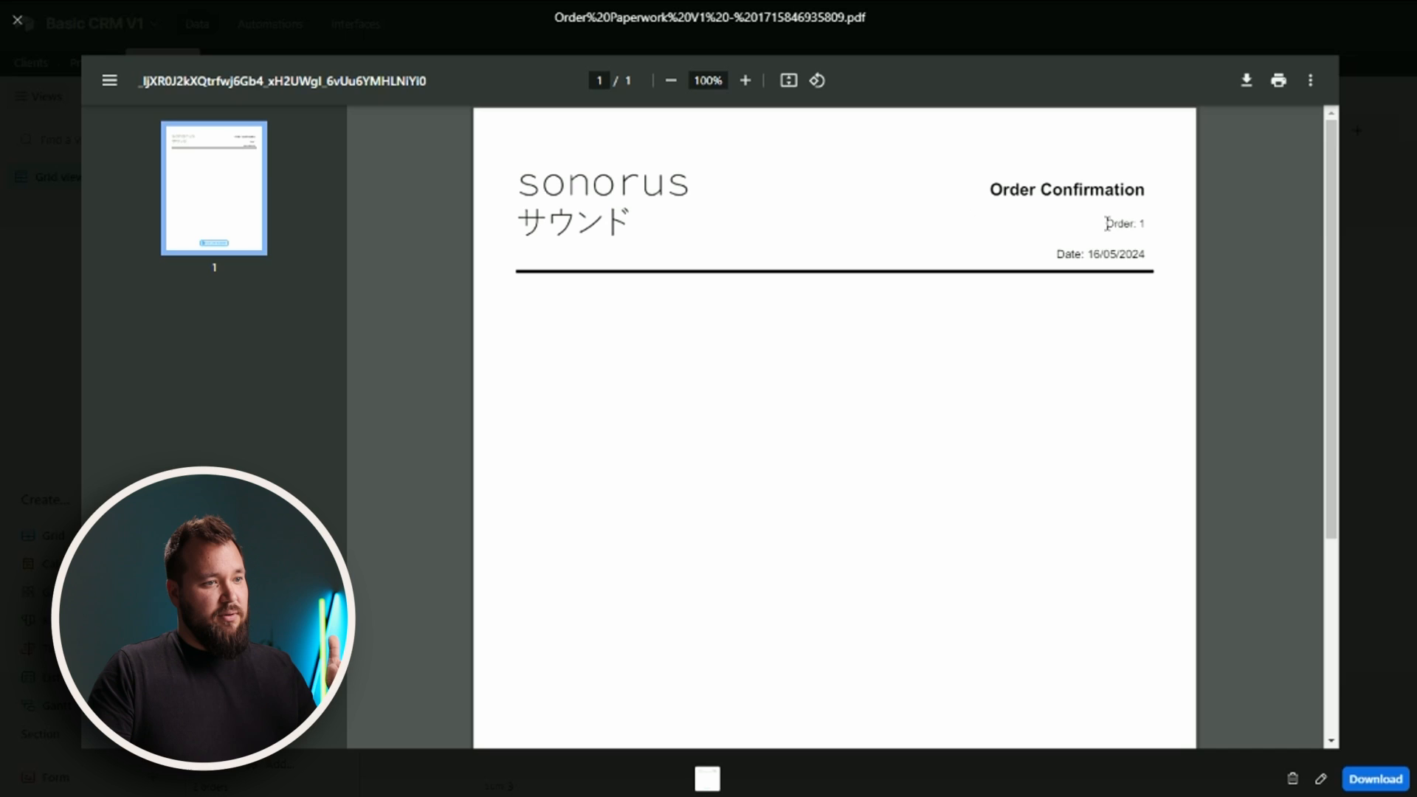
{"action": "left_click", "coordinate": [1369, 229]}
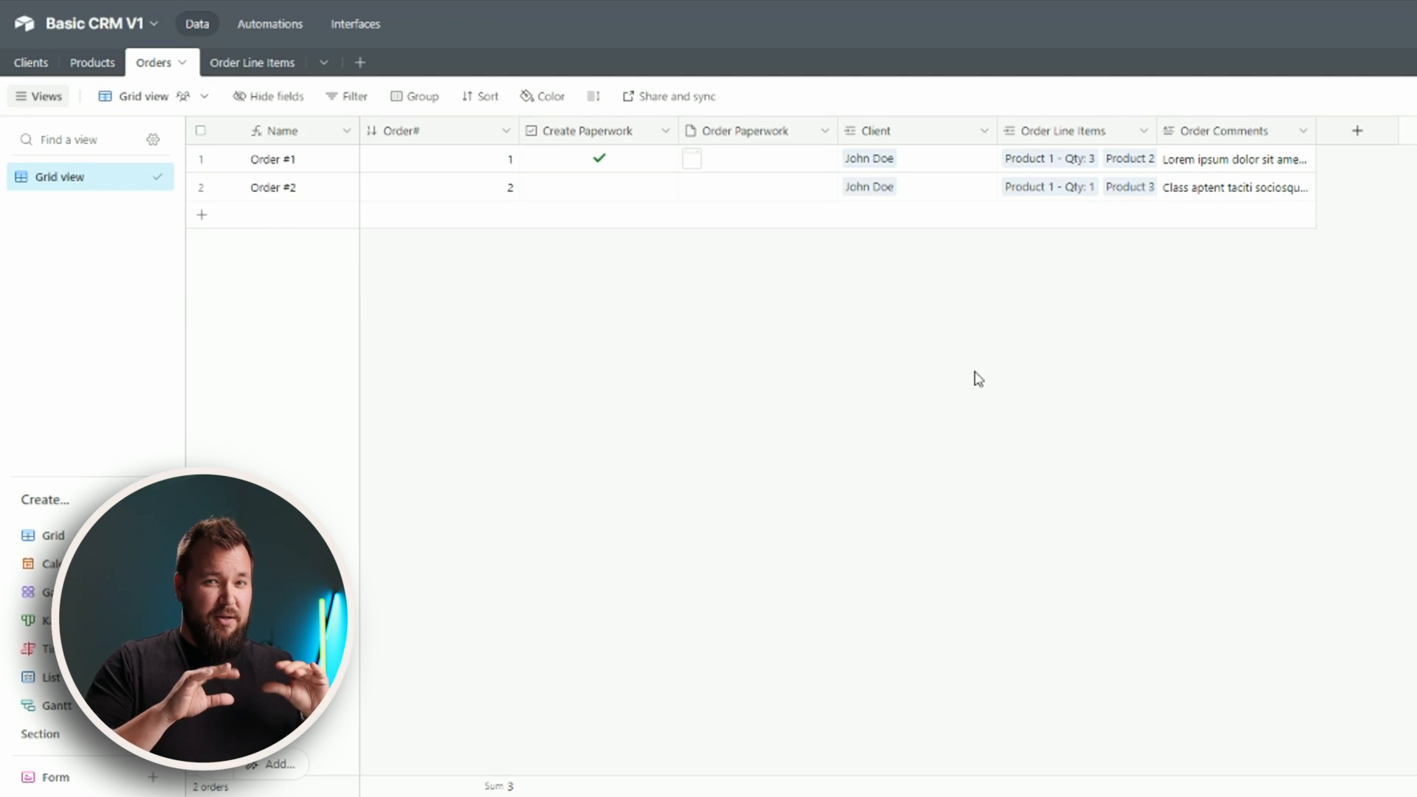
Switch to the Order Paperwork V1 template in Documint, consult the Screenshot_5.png mockup, and duplicate the header row.
{"action": "left_click", "coordinate": [1104, 796]}
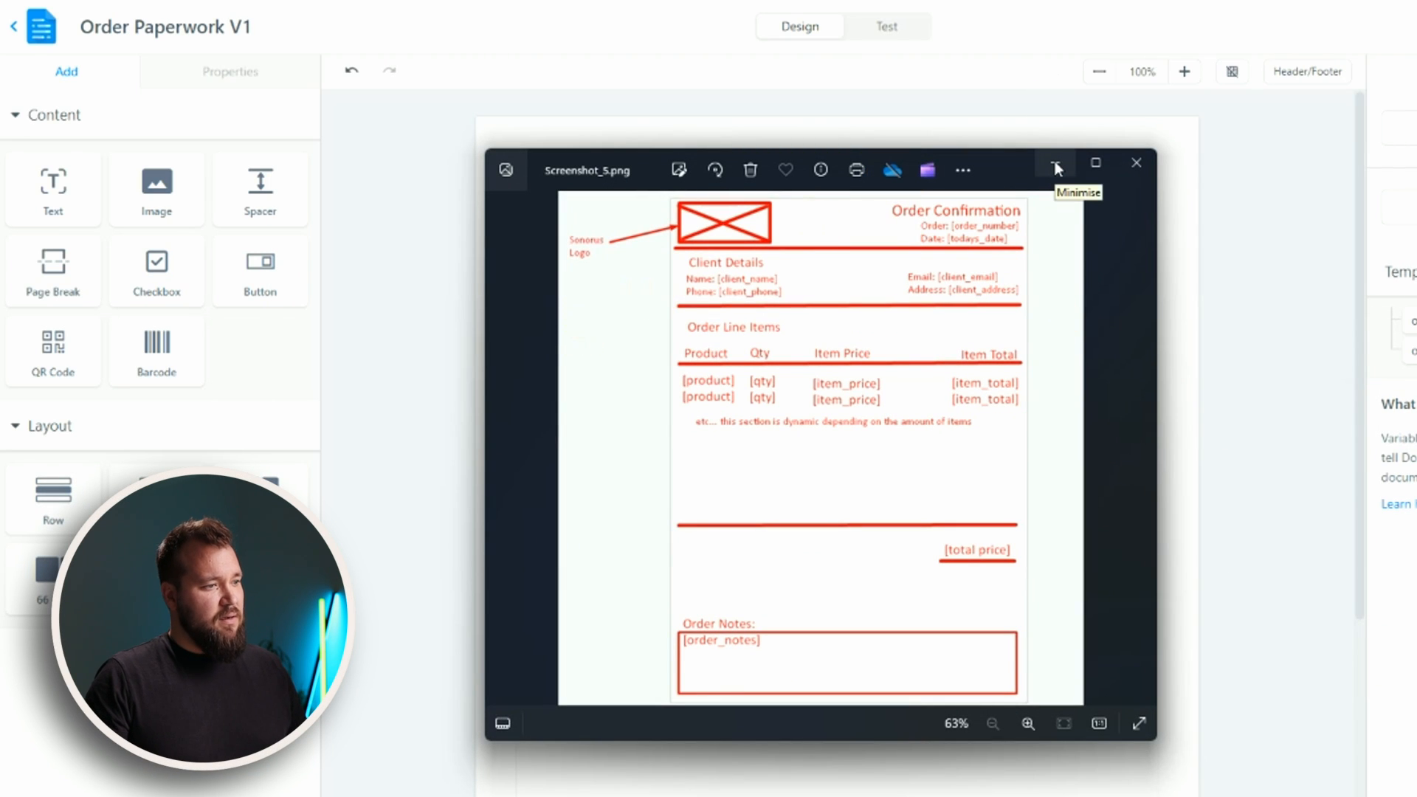
{"action": "left_click", "coordinate": [1058, 168]}
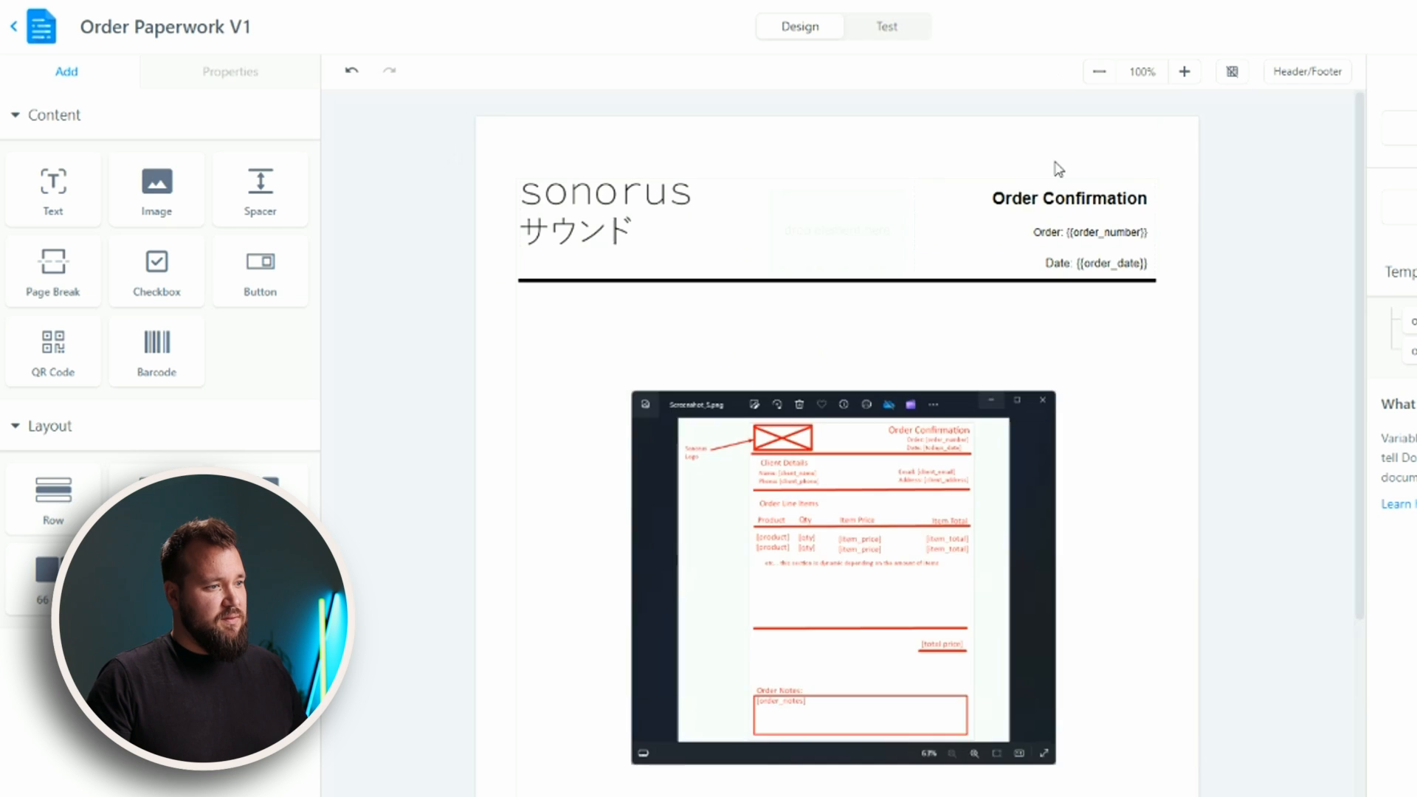
{"action": "left_click", "coordinate": [909, 267]}
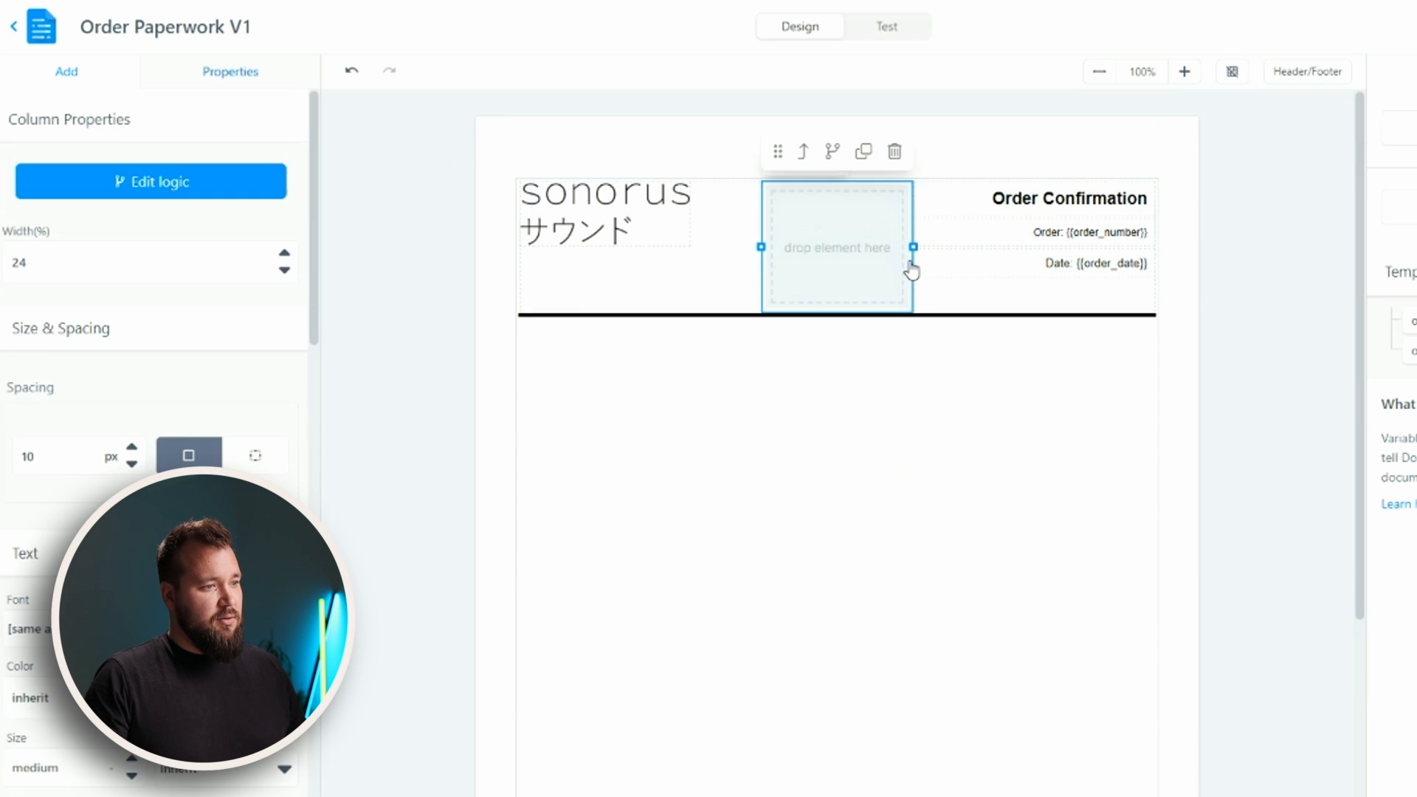
{"action": "left_click", "coordinate": [804, 151]}
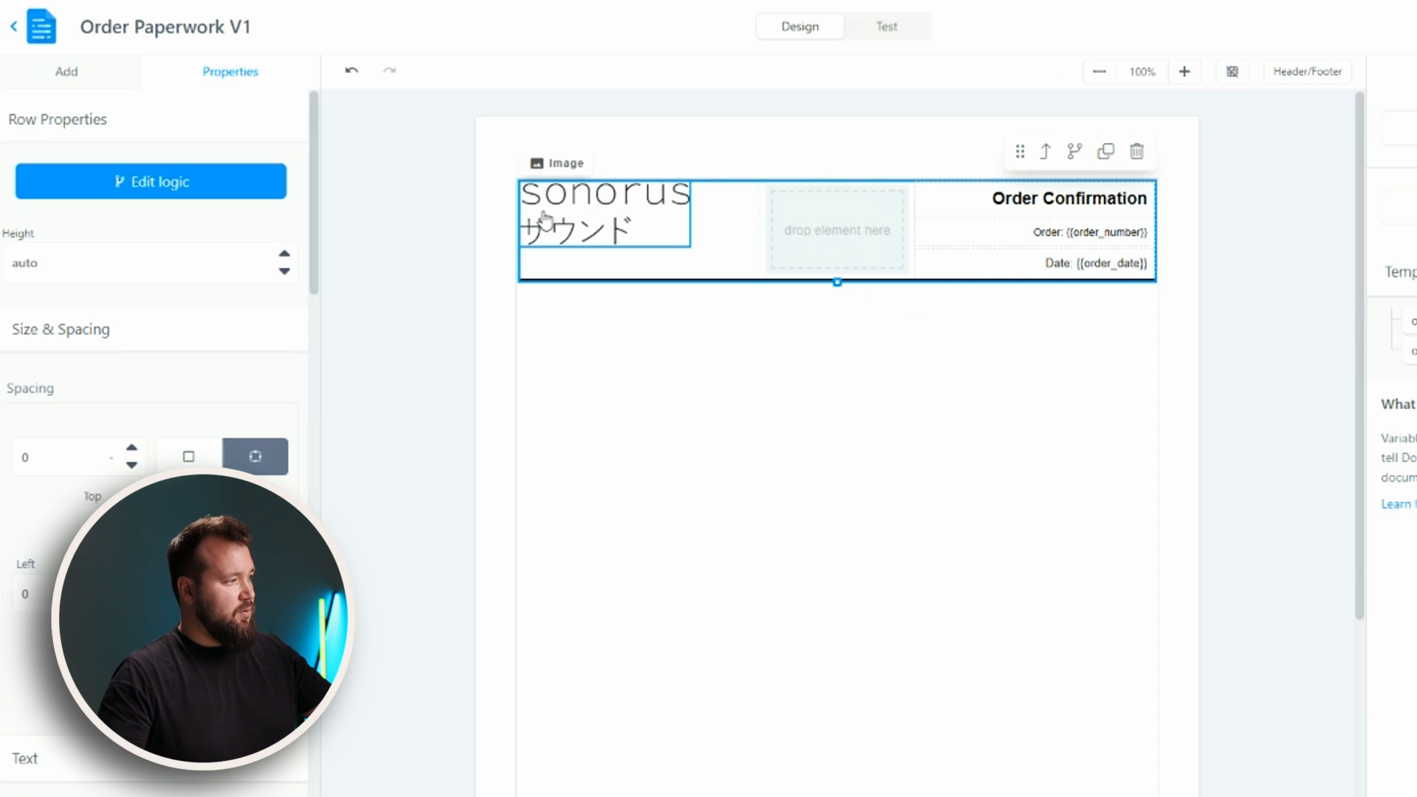
{"action": "left_click", "coordinate": [1105, 155]}
Delete the logo image and the empty middle column from the duplicated header row.
{"action": "left_click", "coordinate": [655, 325]}
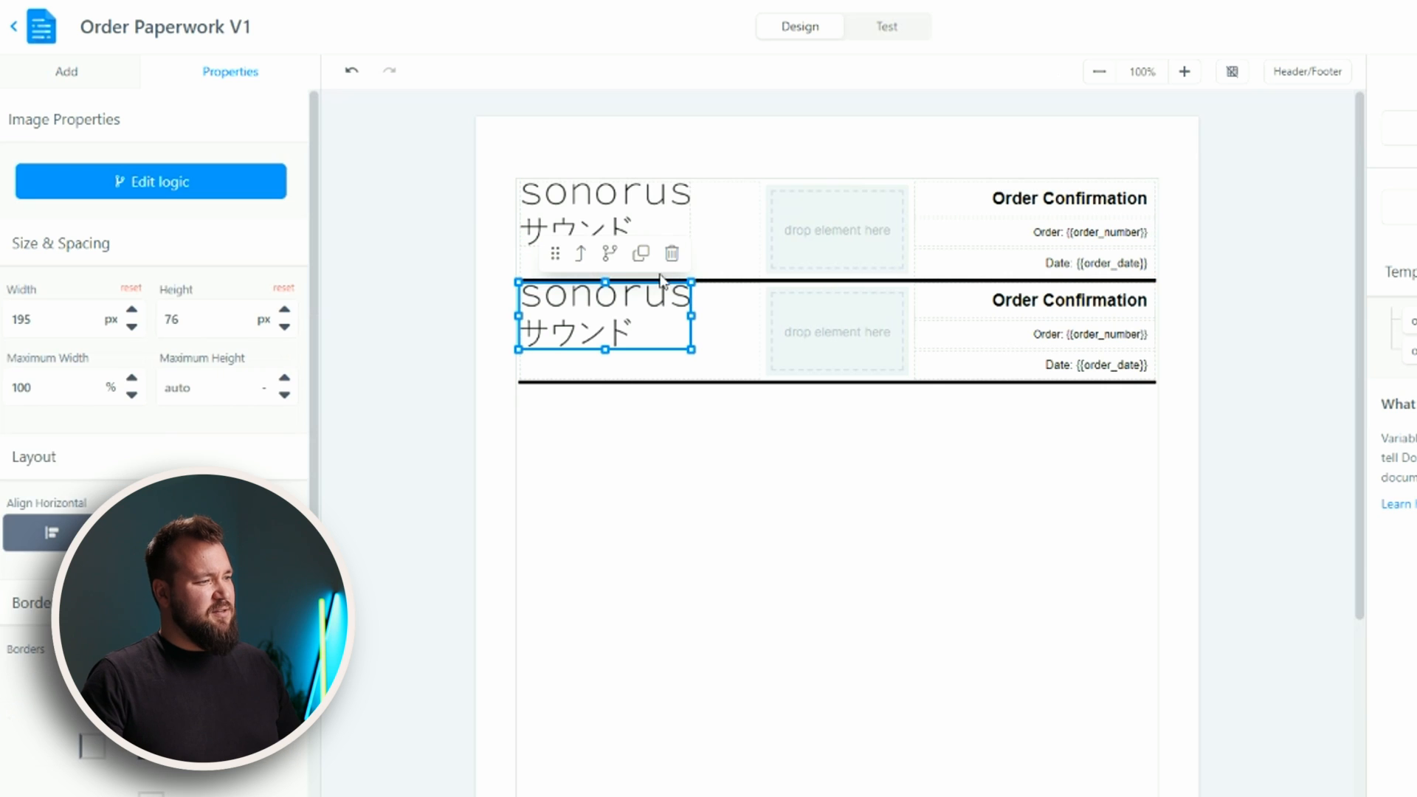
{"action": "left_click", "coordinate": [671, 254]}
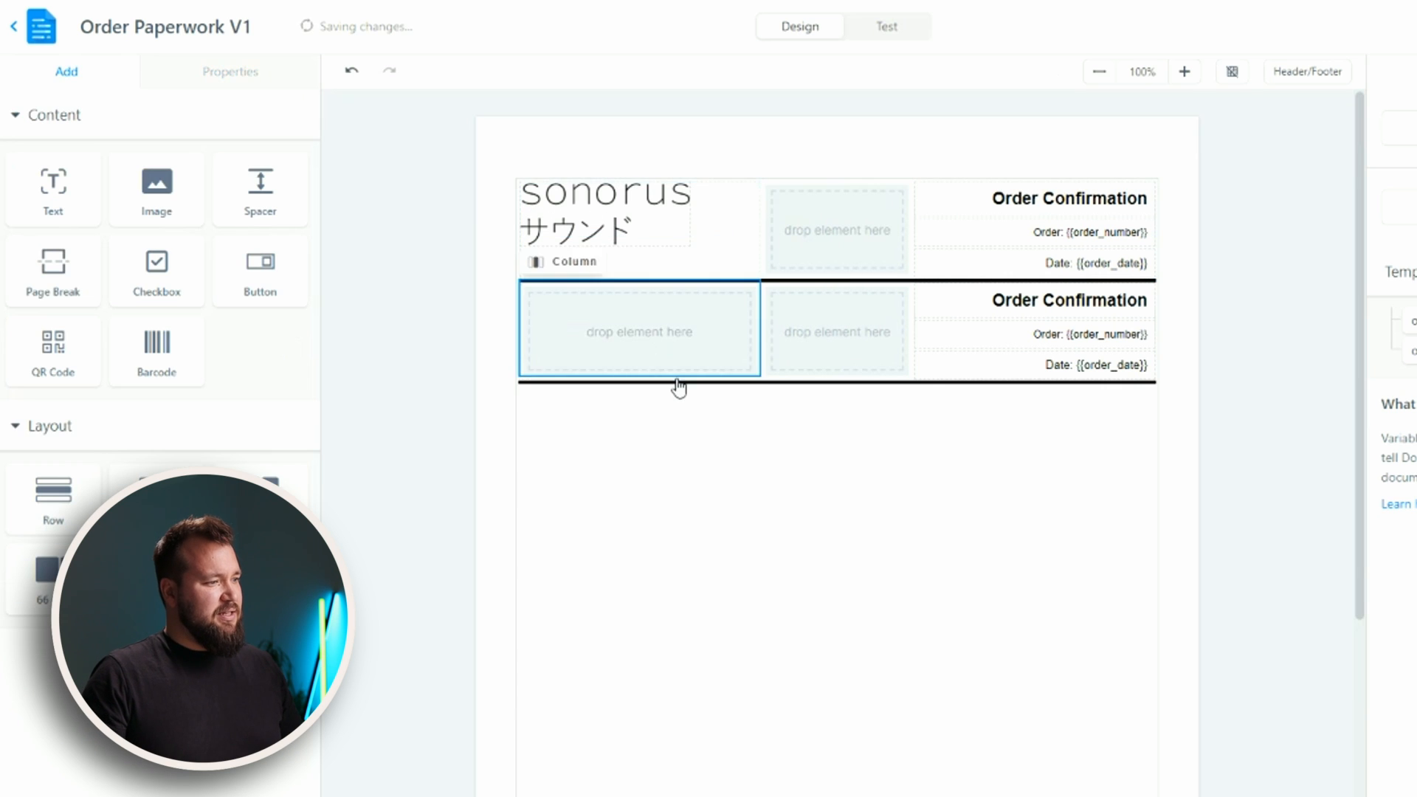
{"action": "left_click", "coordinate": [826, 353]}
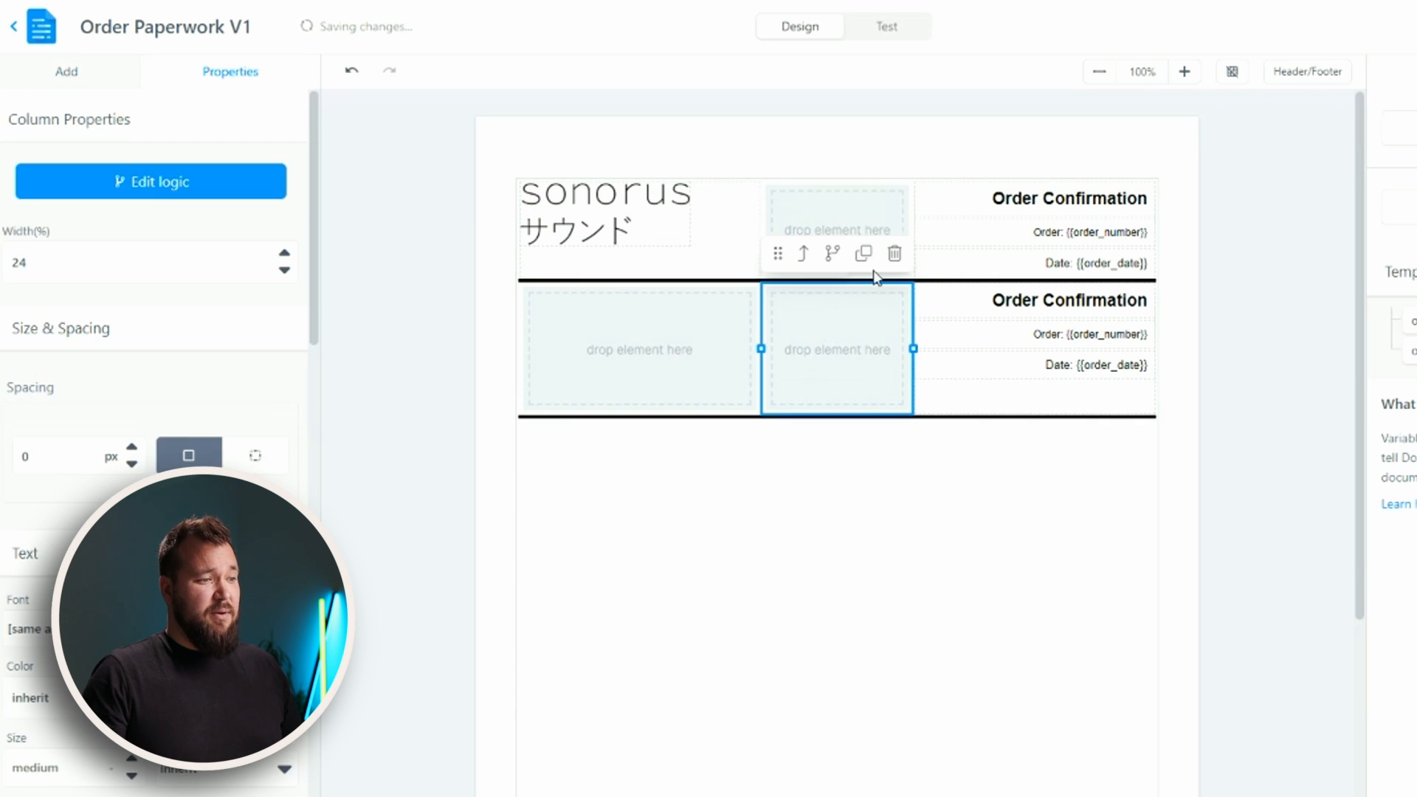
{"action": "left_click", "coordinate": [895, 255]}
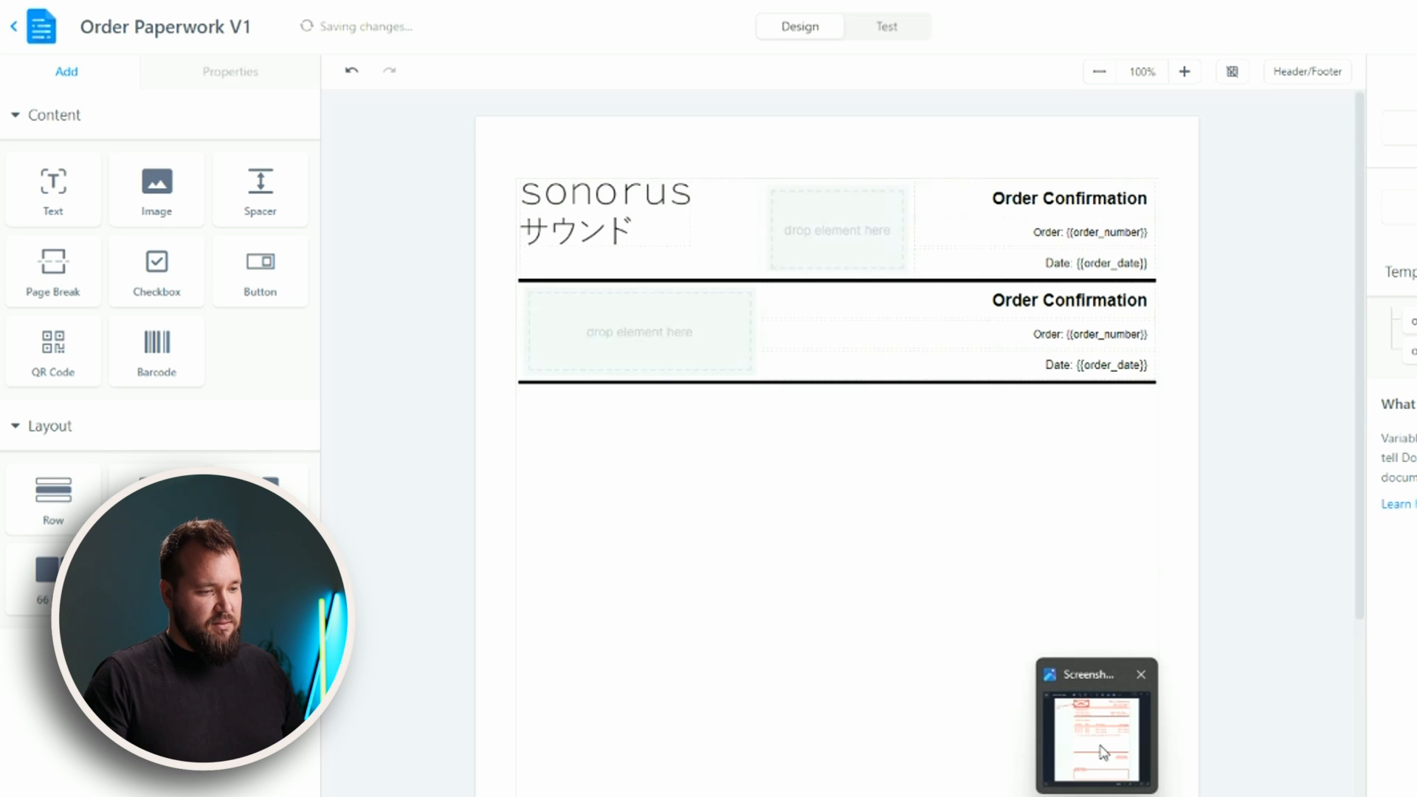
Review the Client Details section of the mockup and insert a new row between the header row and its duplicate.
{"action": "left_click", "coordinate": [1103, 753]}
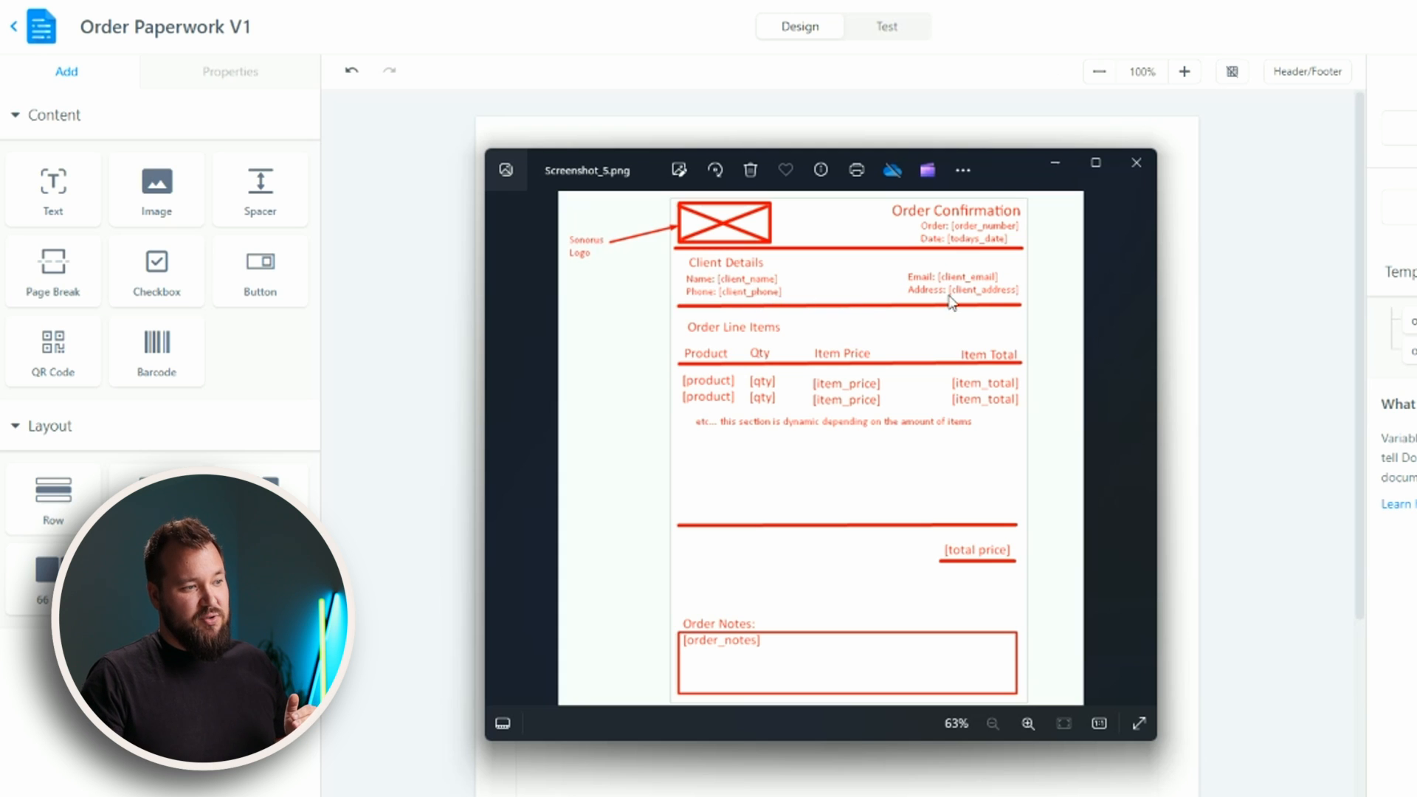
{"action": "left_click", "coordinate": [466, 336]}
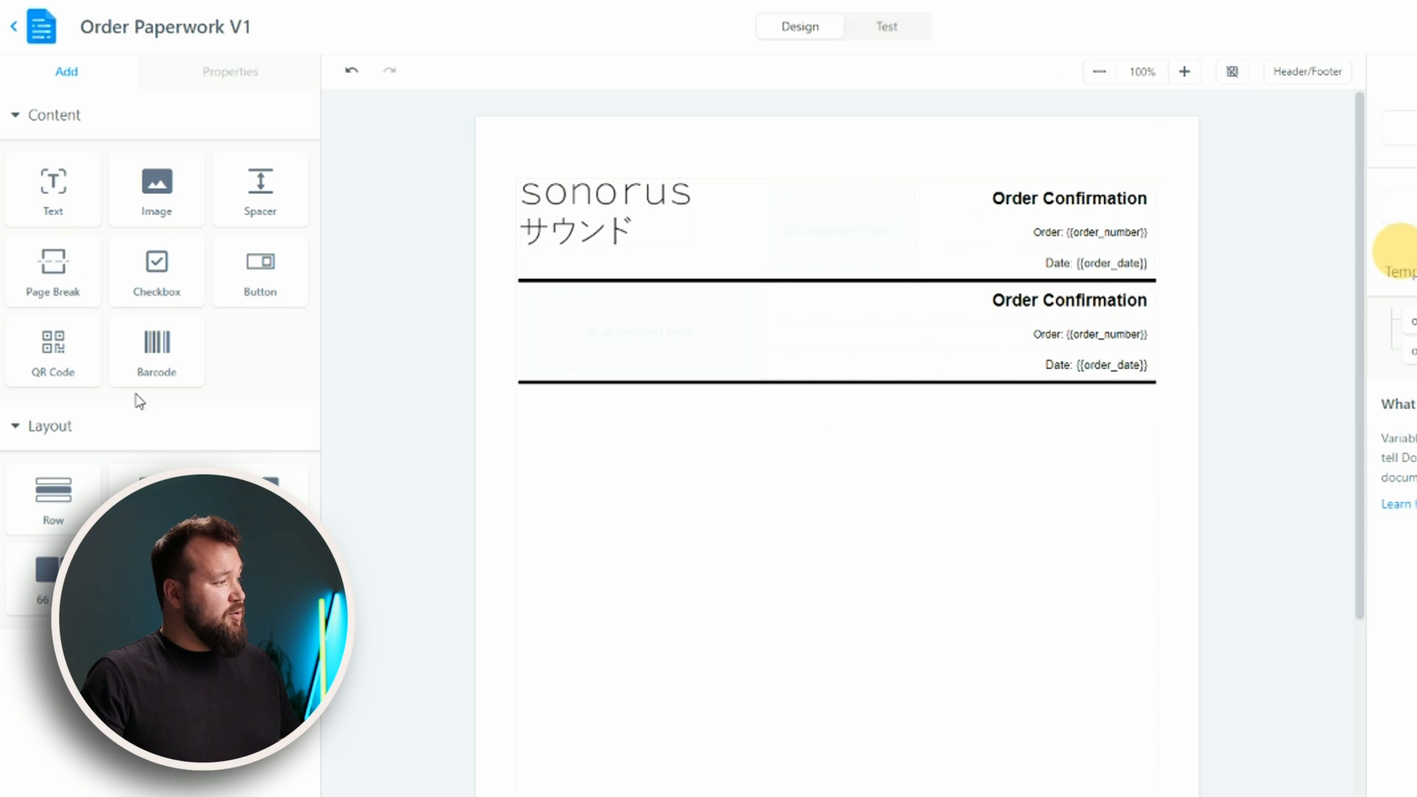
{"action": "left_click_drag", "start_coordinate": [25, 506], "coordinate": [782, 342]}
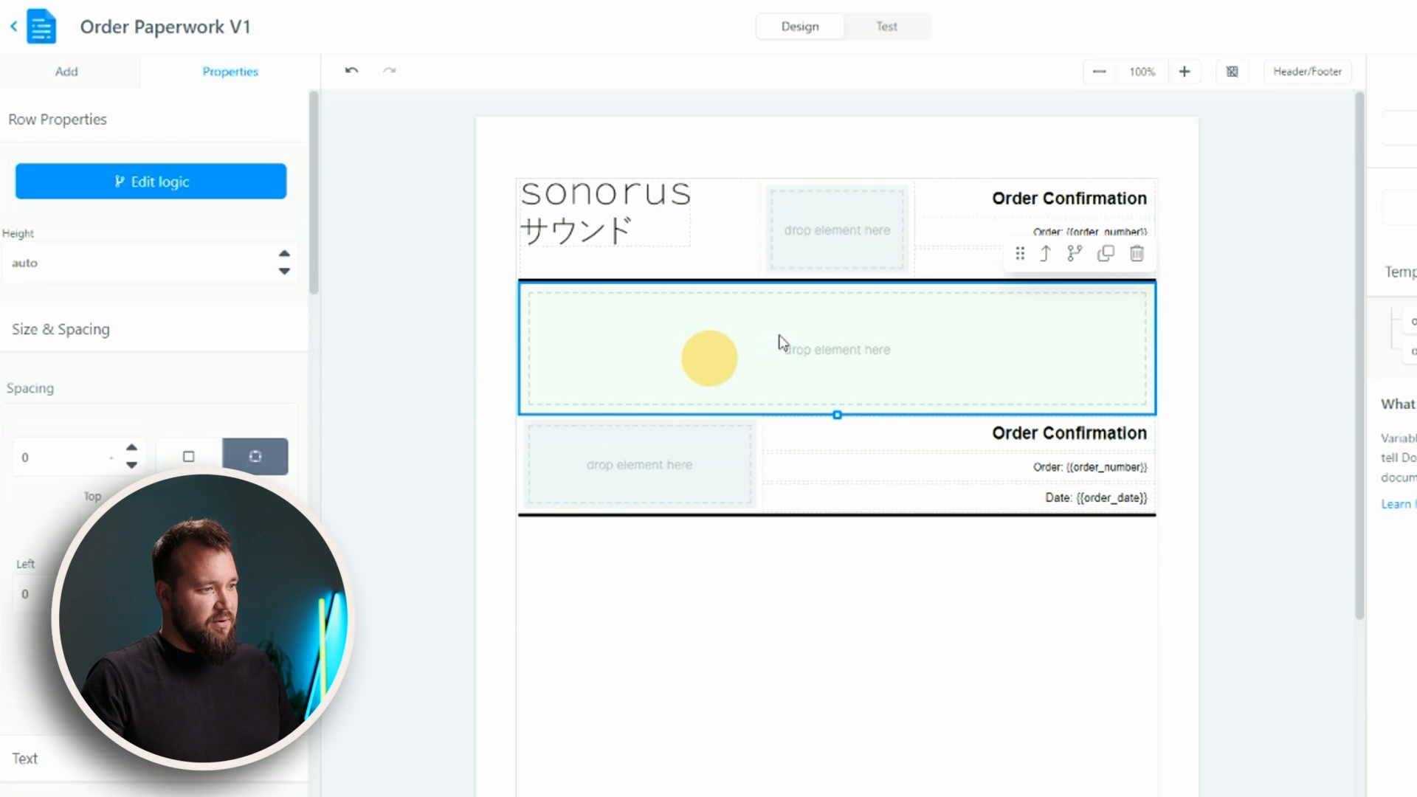
Add a text element to the new row with the bold heading "Client Details".
{"action": "left_click", "coordinate": [101, 85]}
{"action": "left_click_drag", "start_coordinate": [52, 190], "coordinate": [588, 367]}
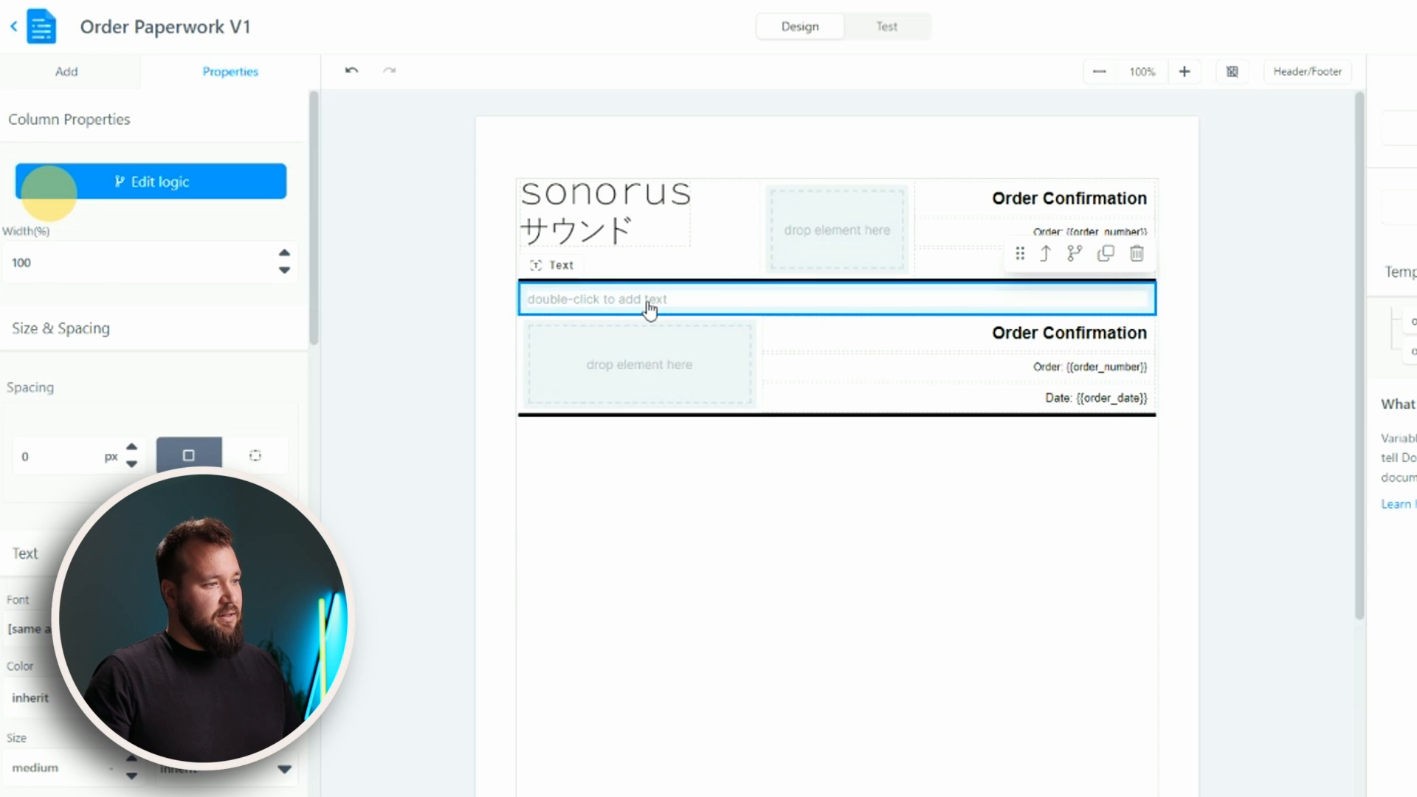
{"action": "double_click", "coordinate": [649, 310]}
{"action": "type", "text": "Client"}
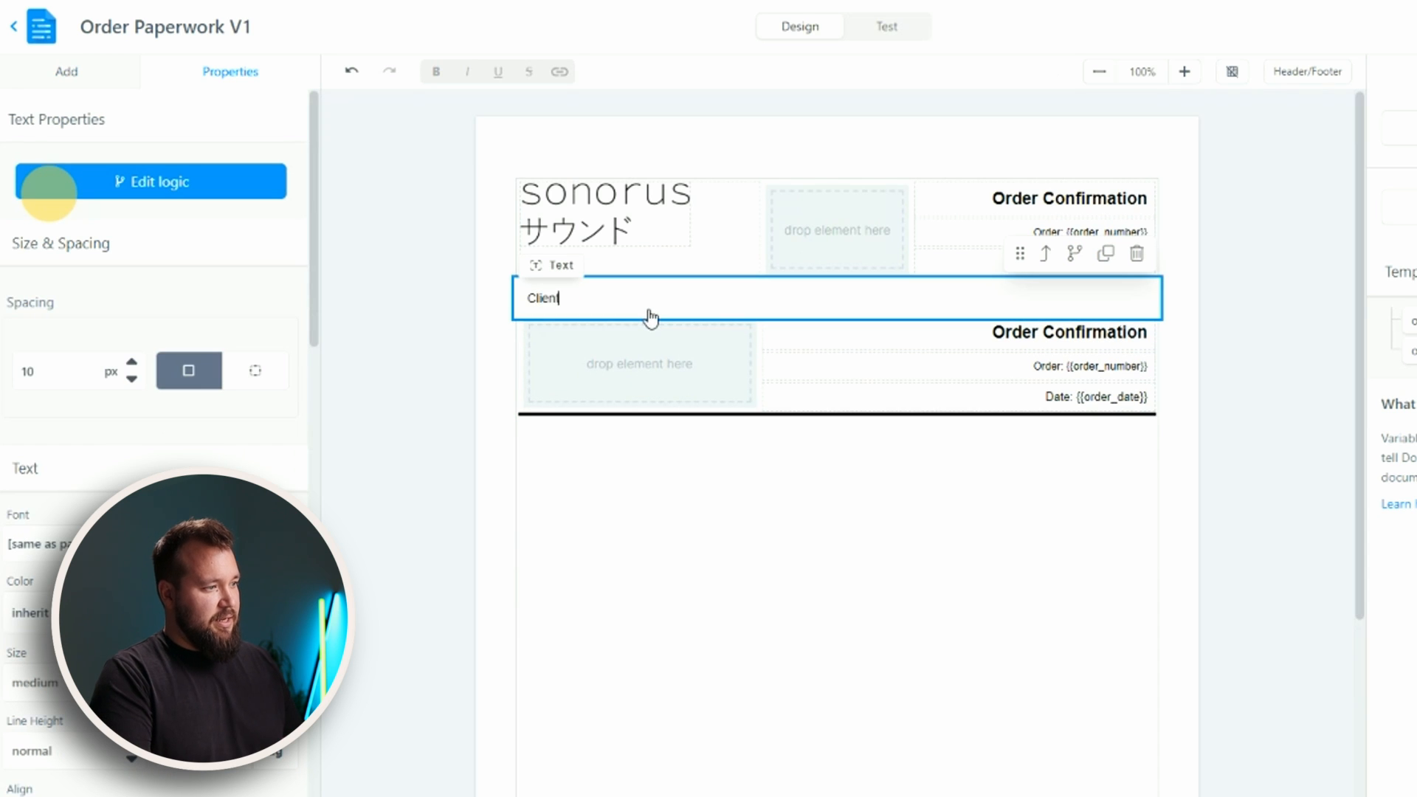
{"action": "type", "text": " Details"}
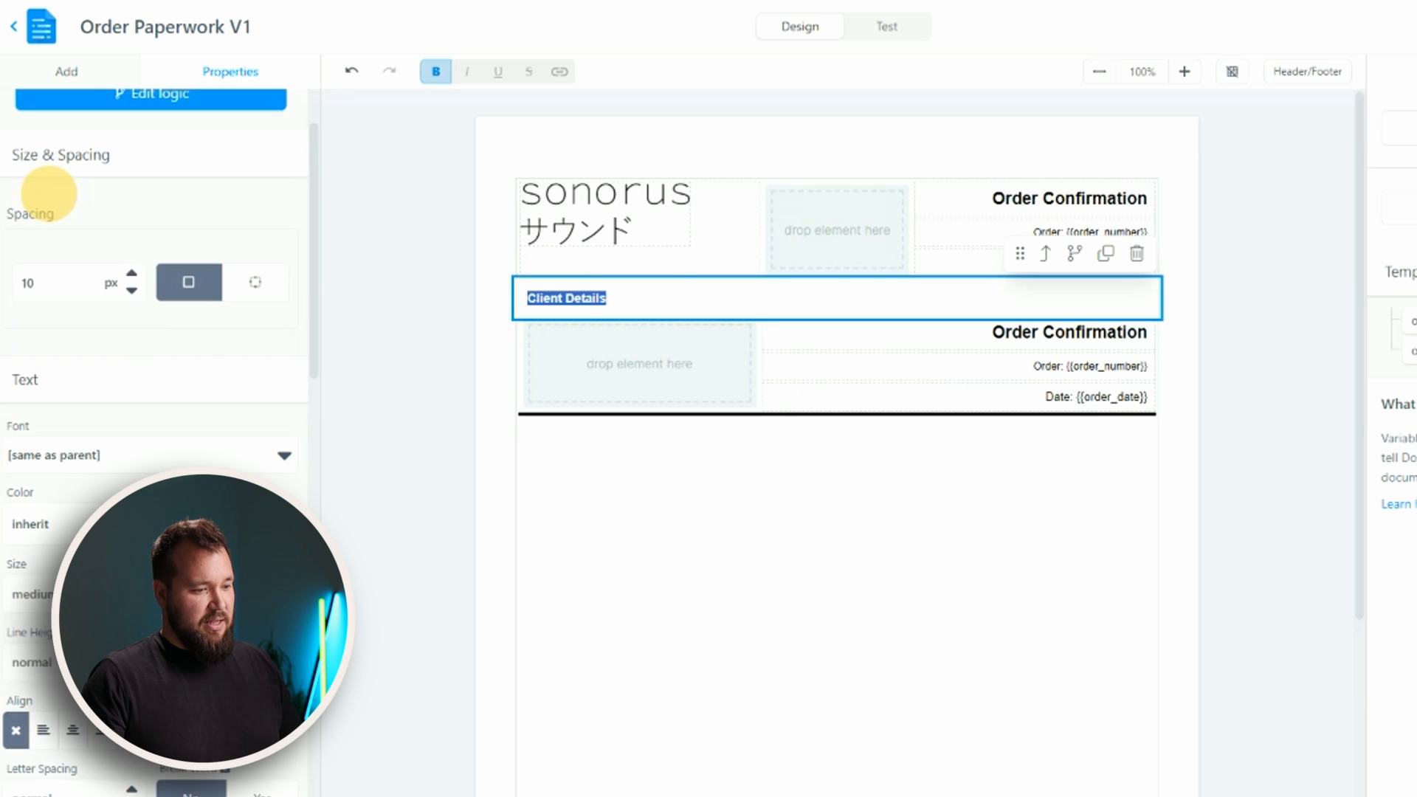
Check the mockup's headings and increase the font size of the header row's Order Confirmation title to 23.
{"action": "key", "text": "alt+Tab"}
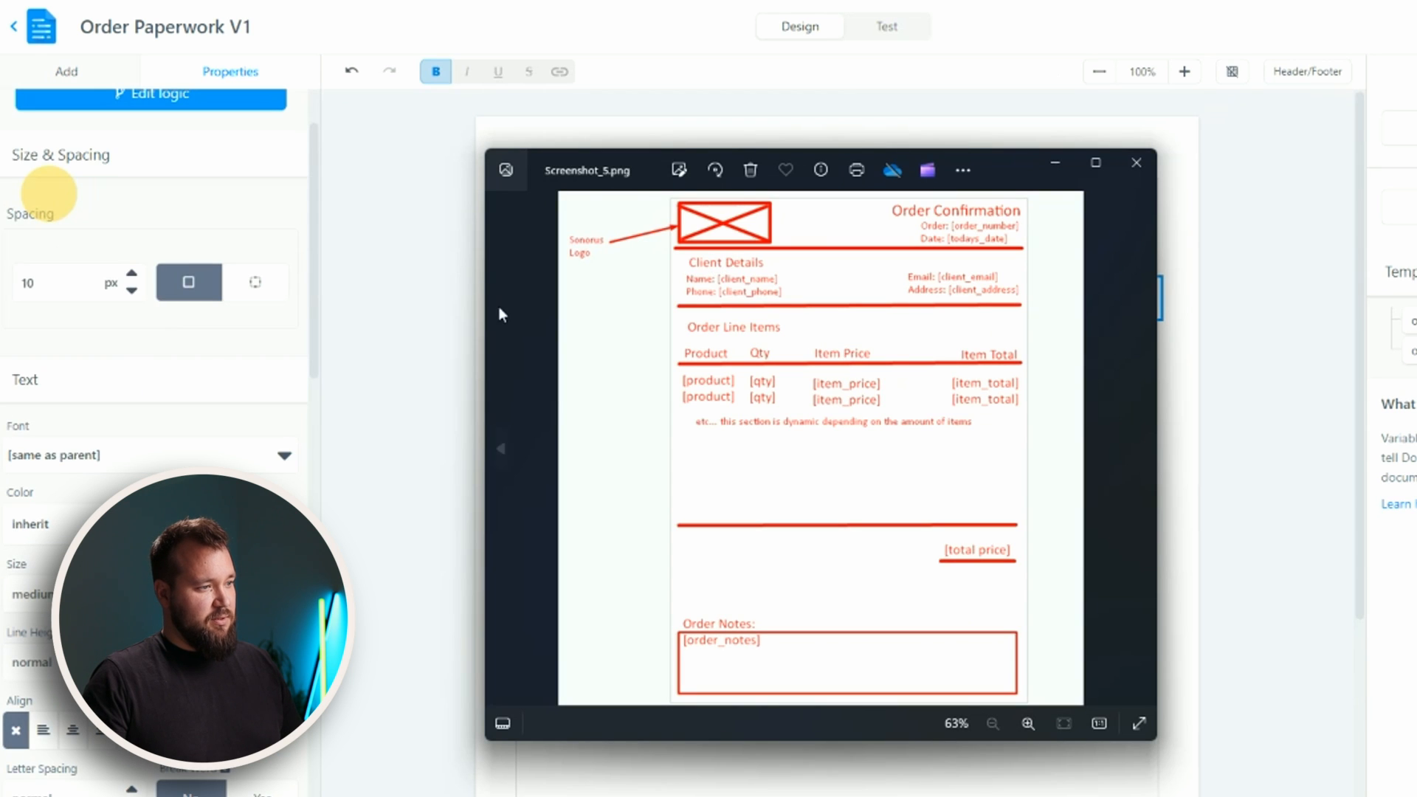
{"action": "left_click", "coordinate": [445, 329]}
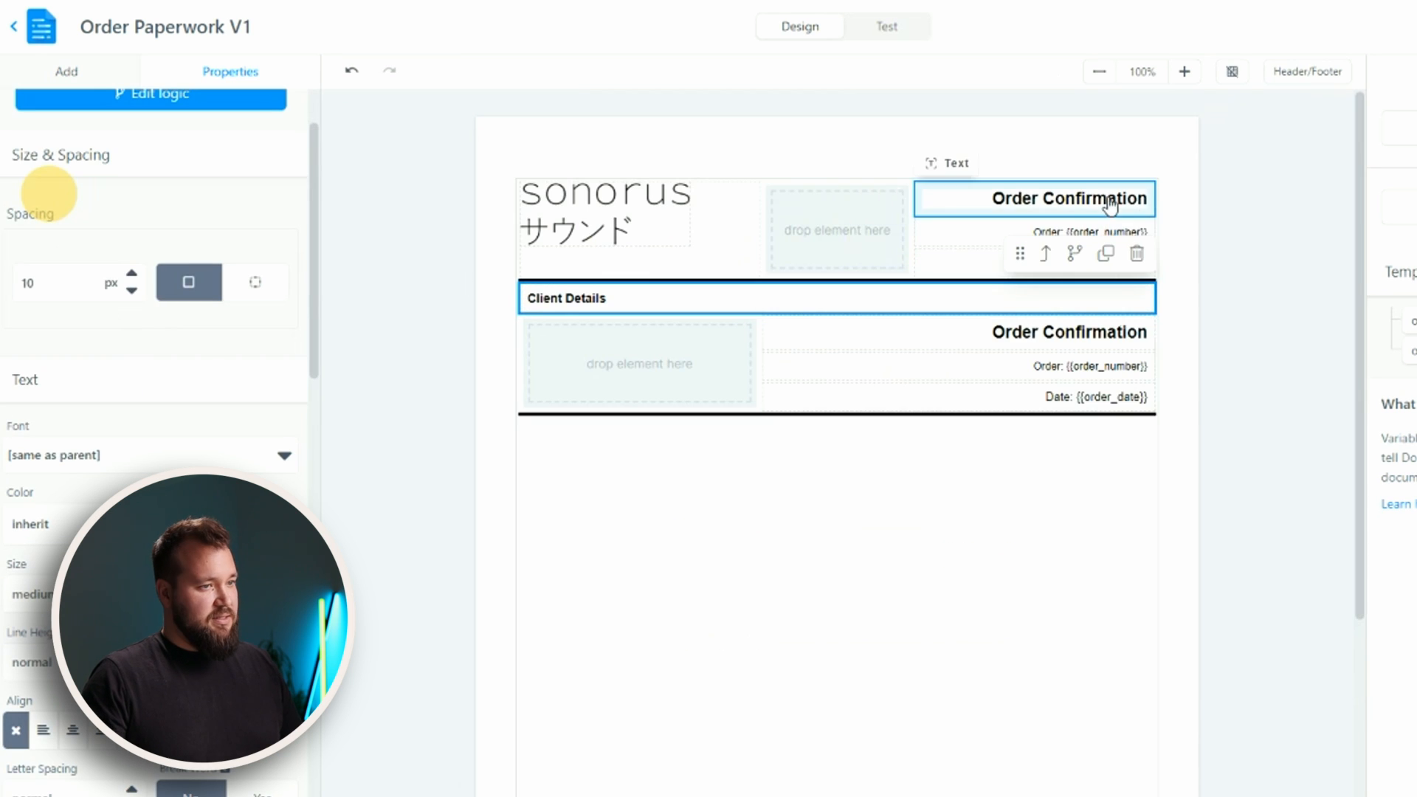
{"action": "left_click", "coordinate": [1045, 203]}
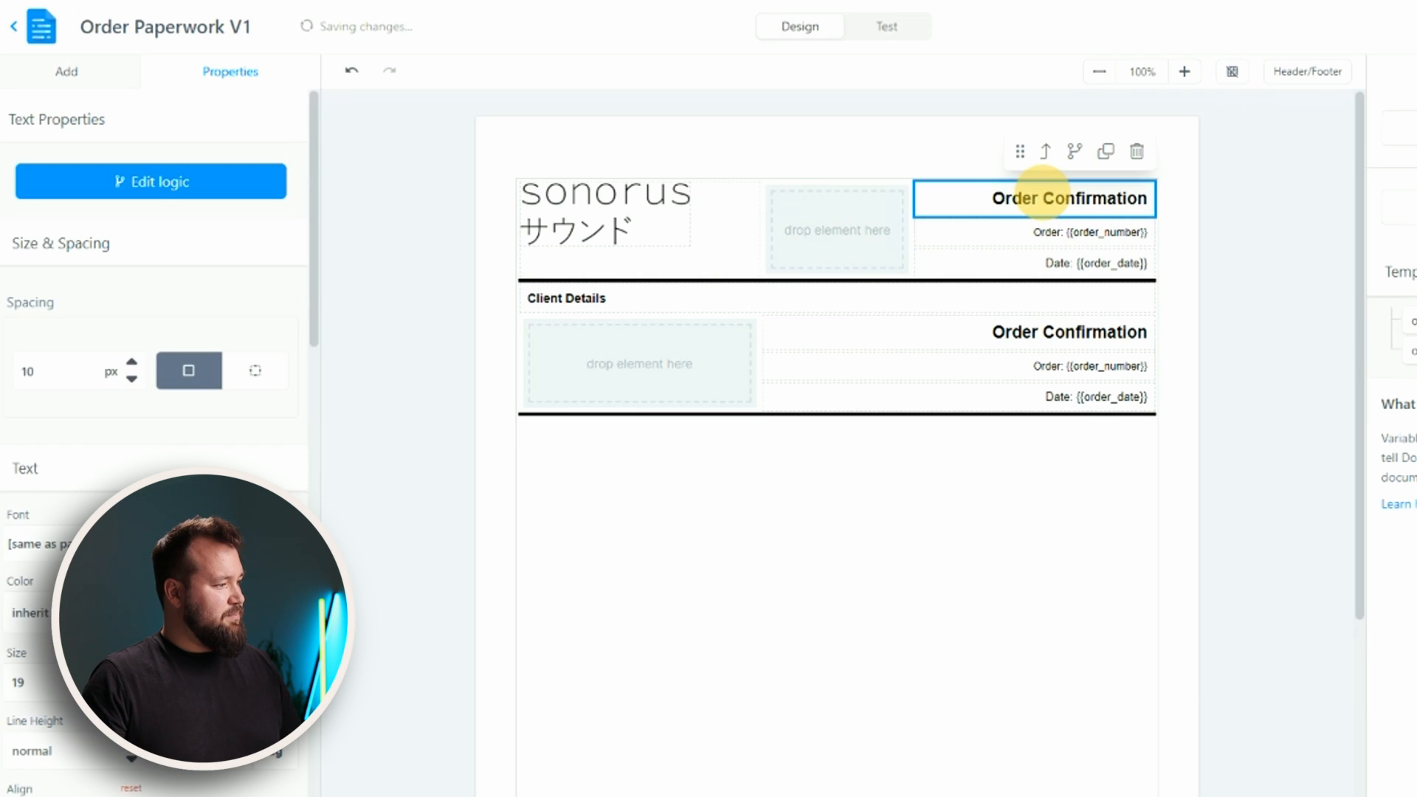
{"action": "key", "text": "ctrl+shift+period"}
{"action": "key", "text": "ctrl+shift+period"}
{"action": "key", "text": "ctrl+shift+period"}
{"action": "key", "text": "ctrl+shift+period"}
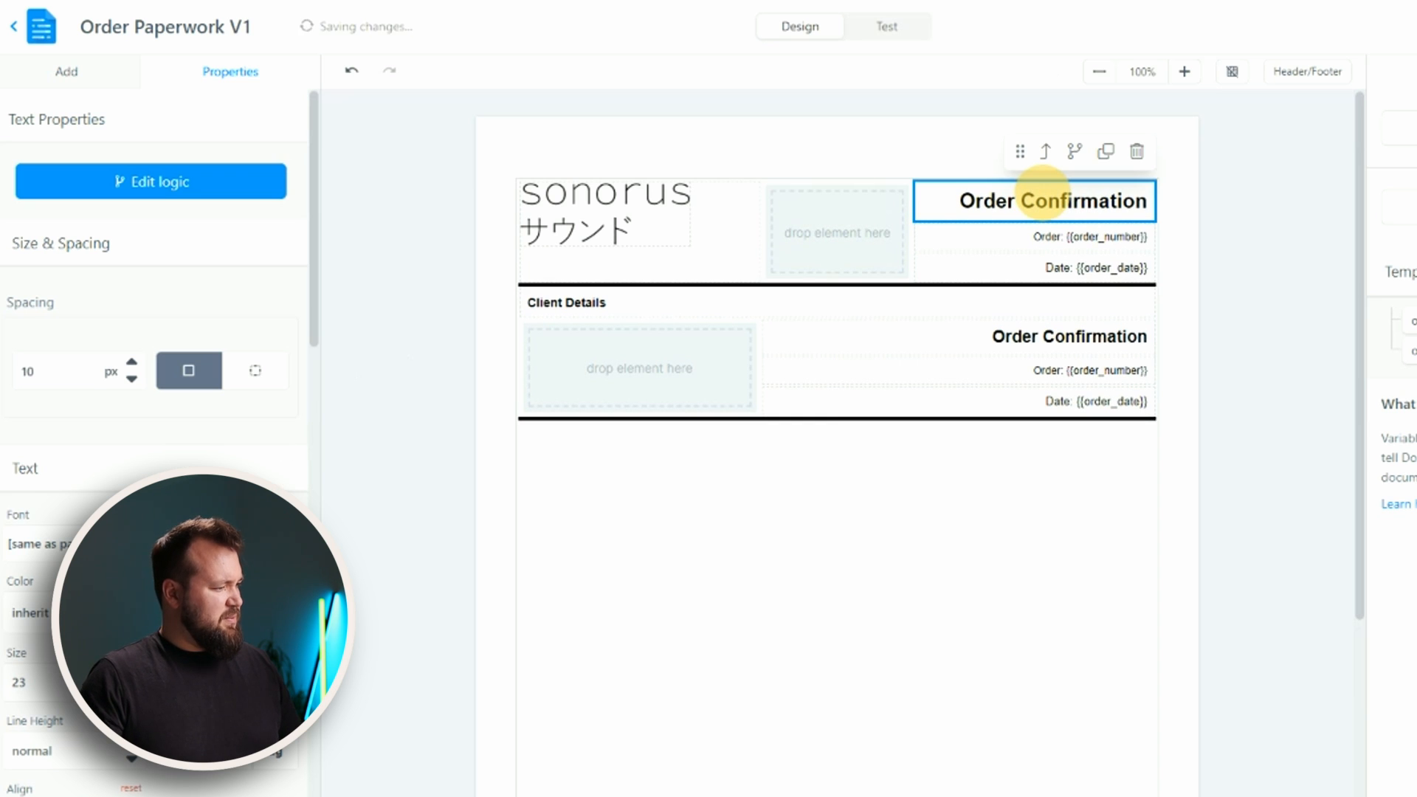
Set the font size of the Client Details heading to 19.
{"action": "left_click", "coordinate": [592, 305]}
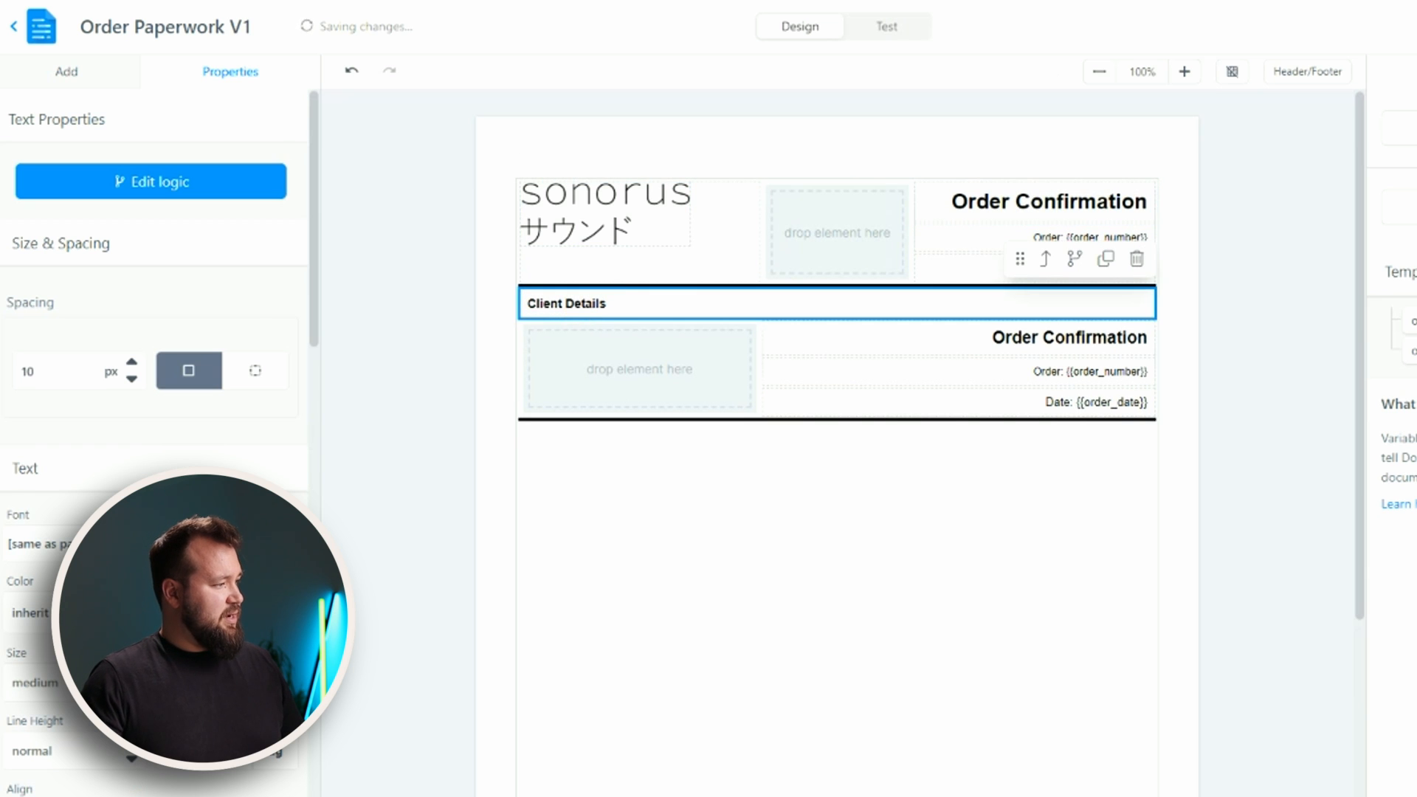
{"action": "scroll", "coordinate": [155, 443], "scroll_direction": "down", "scroll_amount": 2}
{"action": "type", "text": "19"}
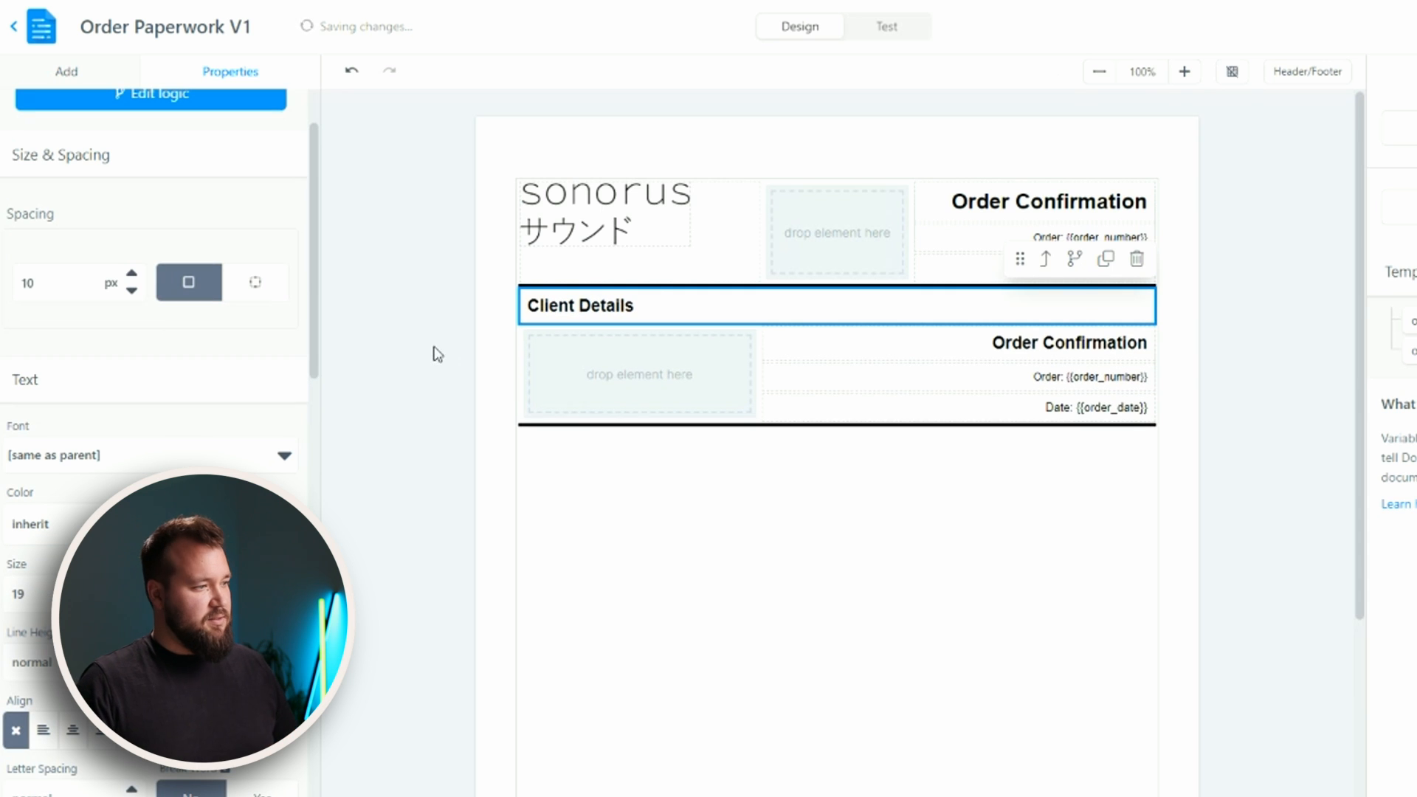
Delete the Order Confirmation title and the empty column from the duplicated header row below Client Details.
{"action": "left_click", "coordinate": [1057, 357]}
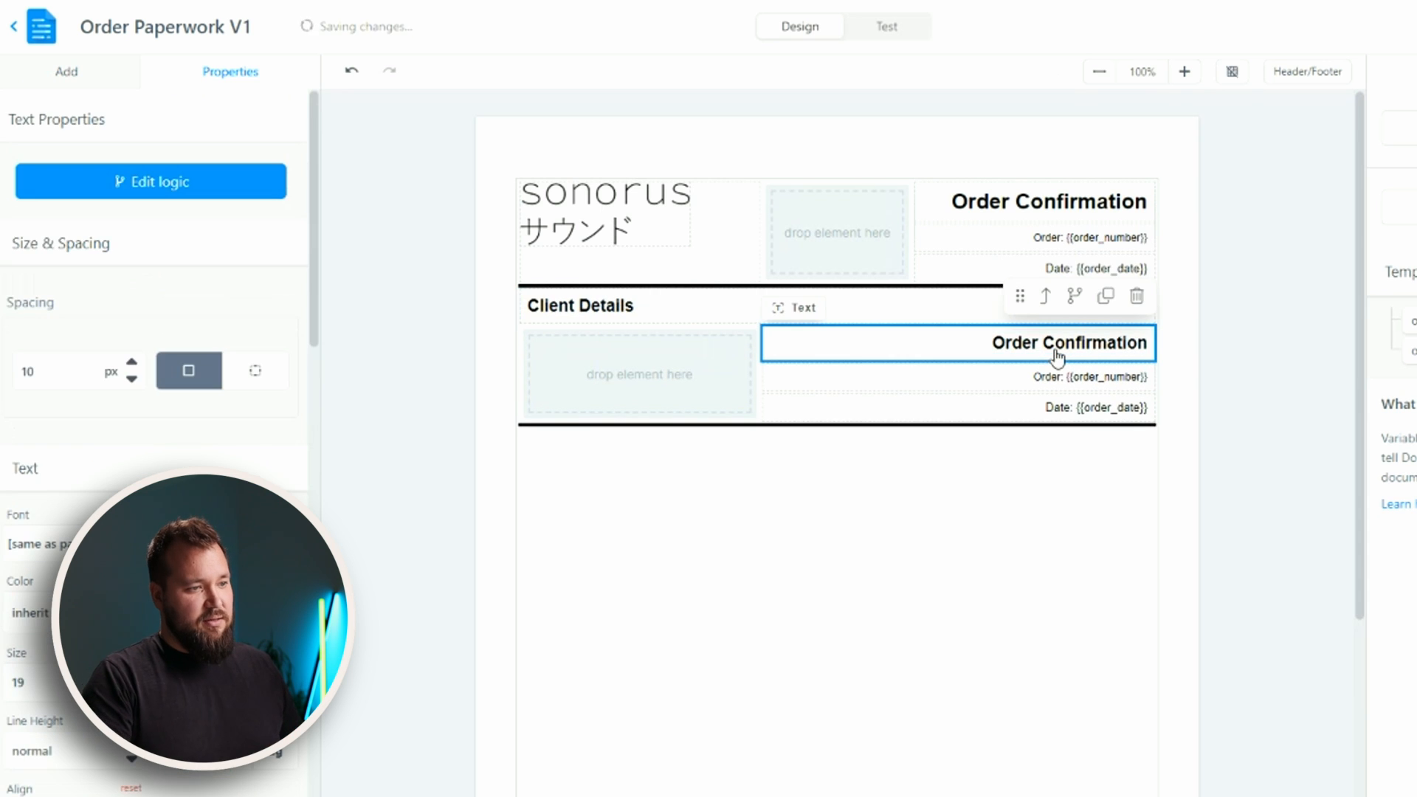
{"action": "key", "text": "Delete"}
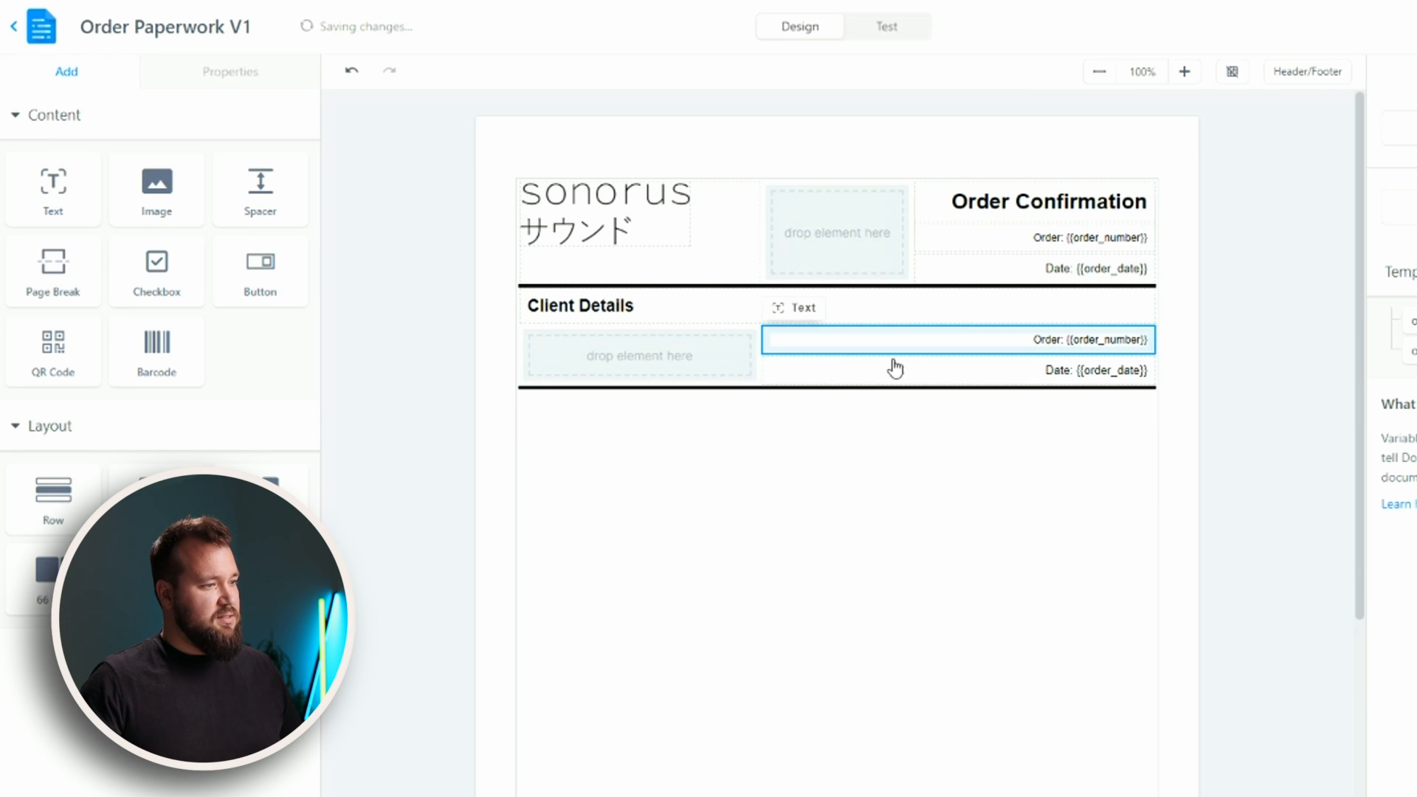
{"action": "left_click", "coordinate": [741, 368]}
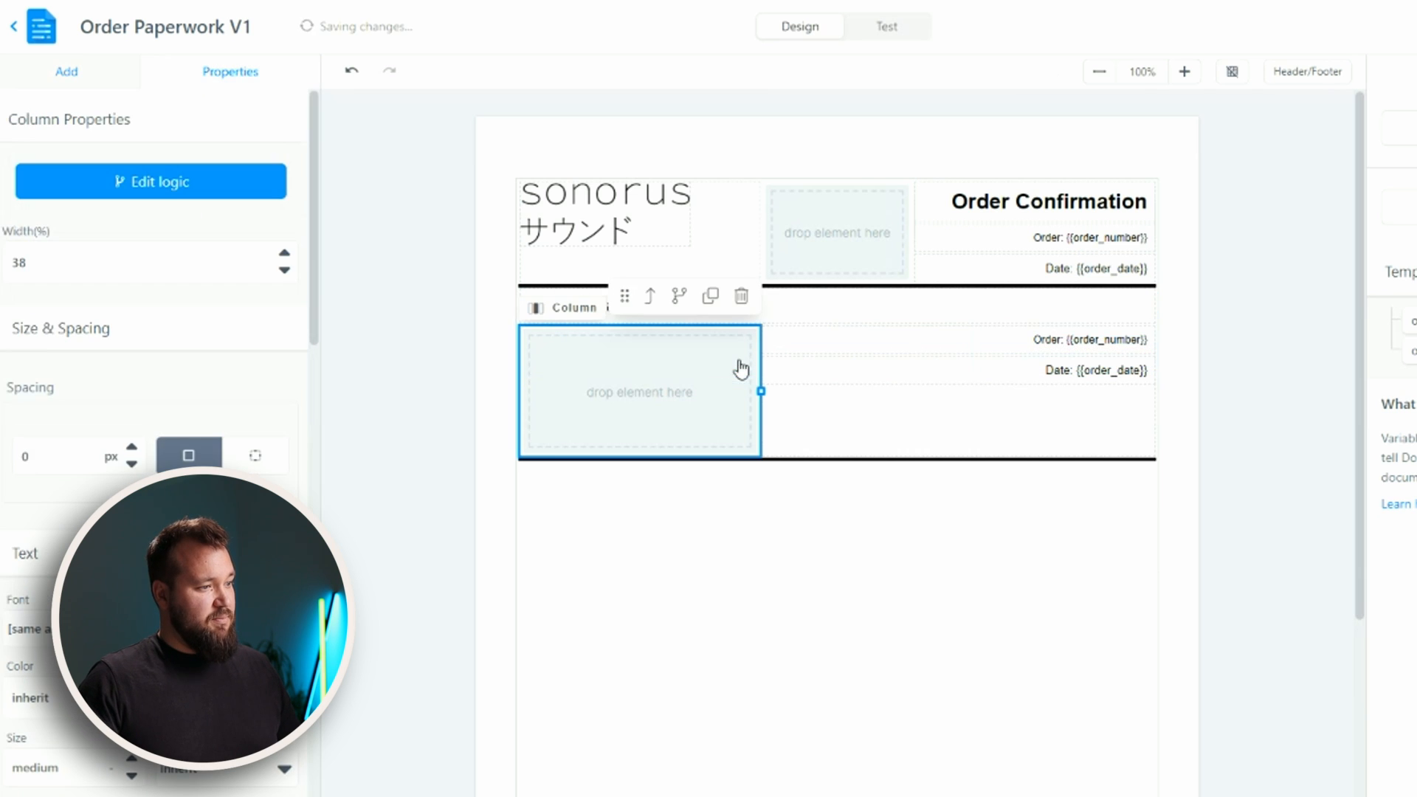
{"action": "left_click", "coordinate": [741, 296]}
Duplicate the remaining column holding the order and date texts within the row below Client Details.
{"action": "left_click", "coordinate": [911, 354]}
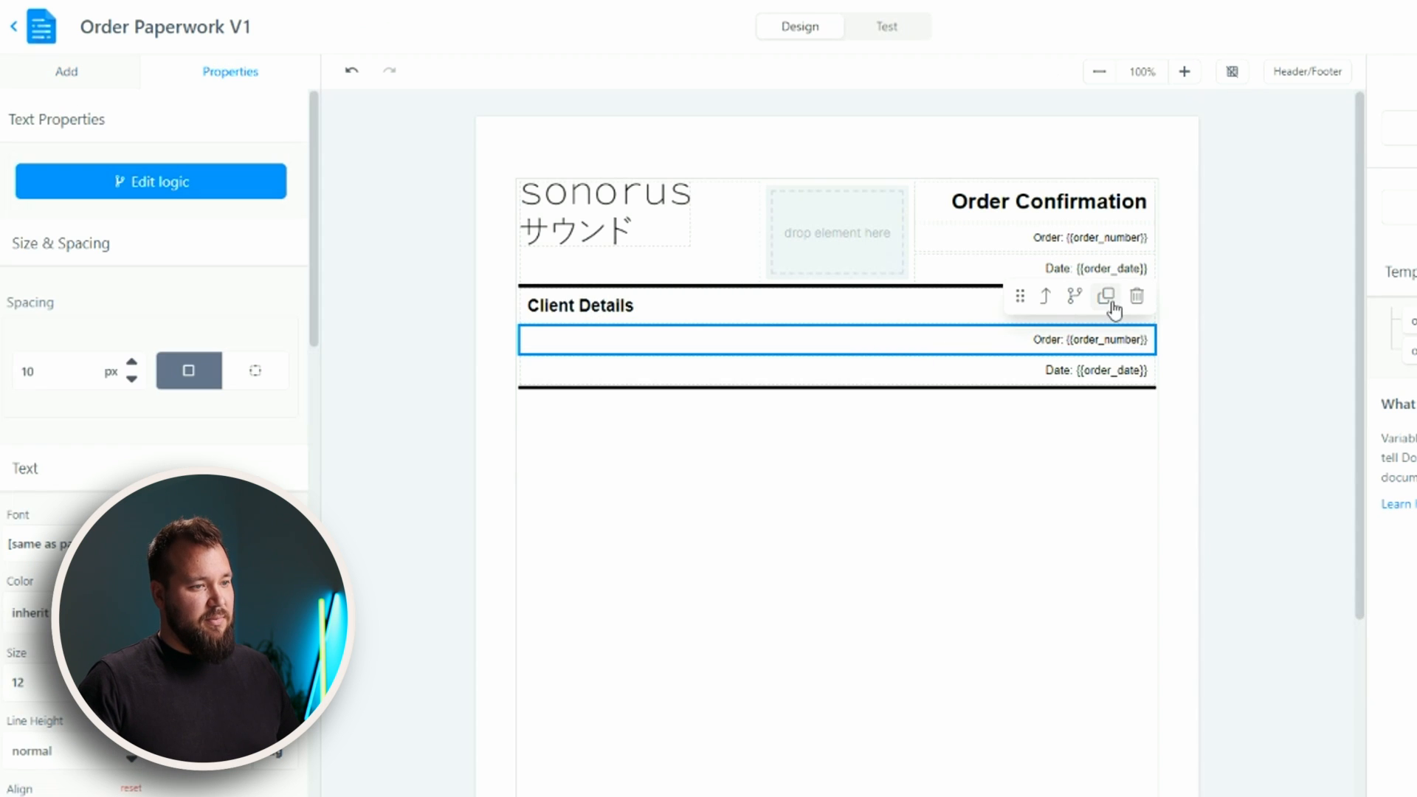
{"action": "left_click", "coordinate": [1047, 299]}
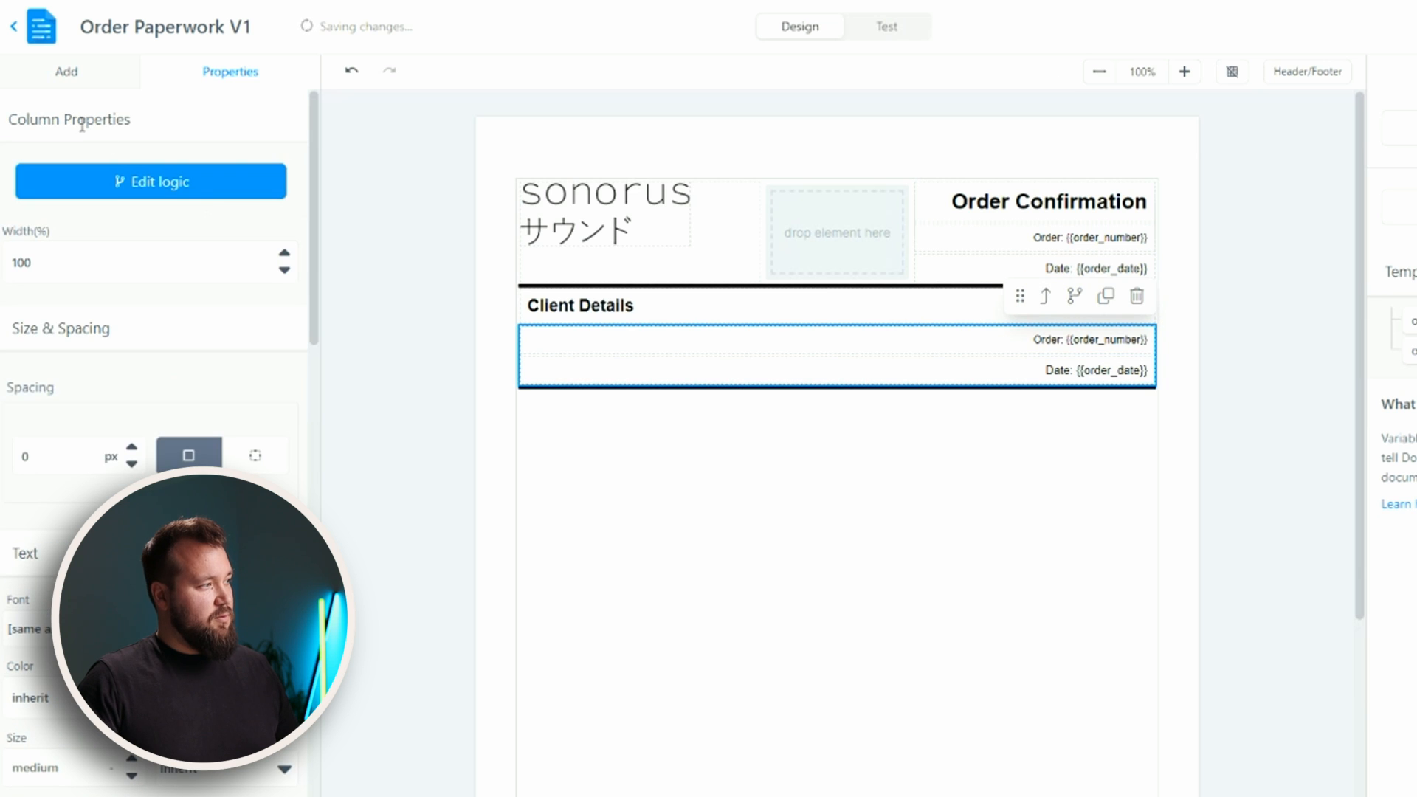
{"action": "left_click", "coordinate": [1106, 303]}
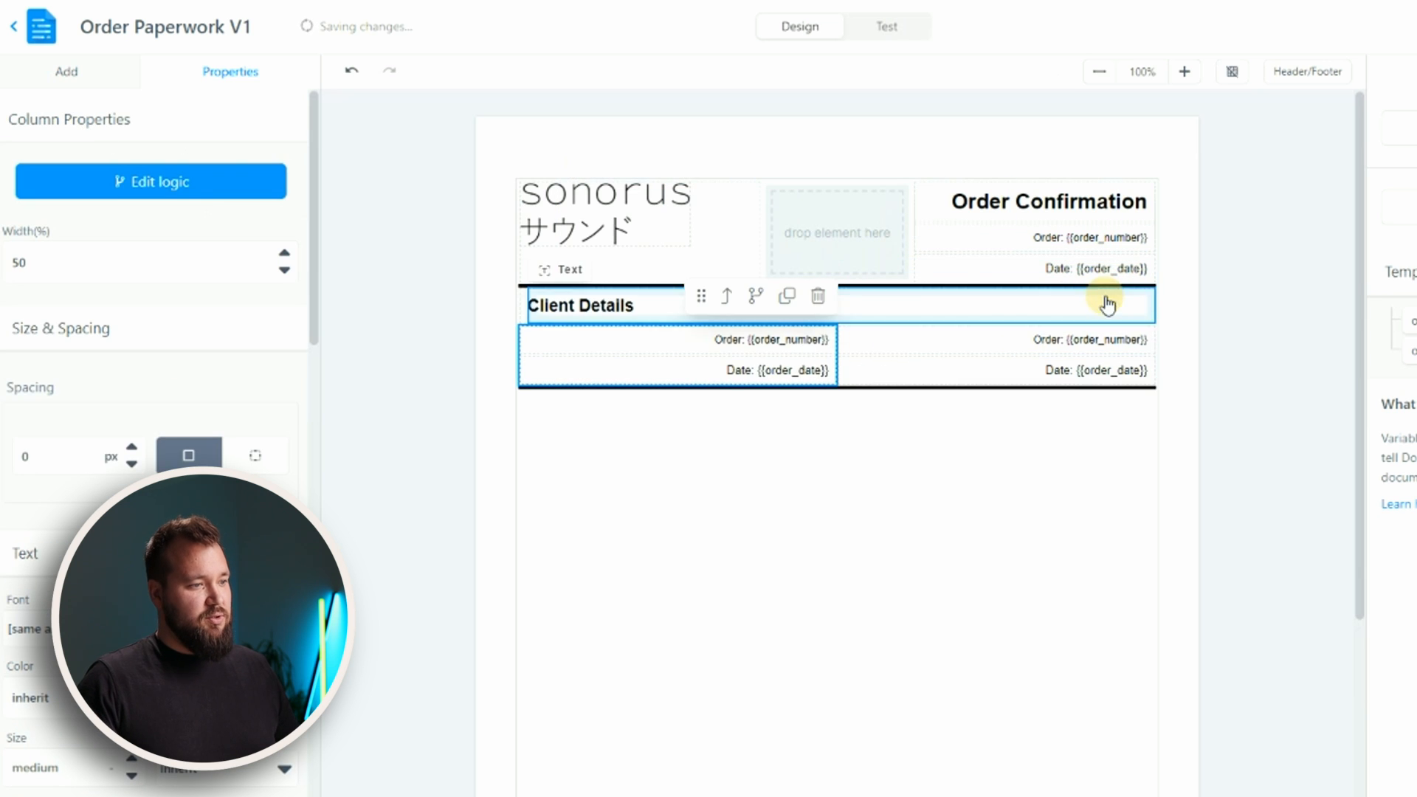
Left-align the order and date texts in both columns under Client Details.
{"action": "left_click", "coordinate": [734, 350]}
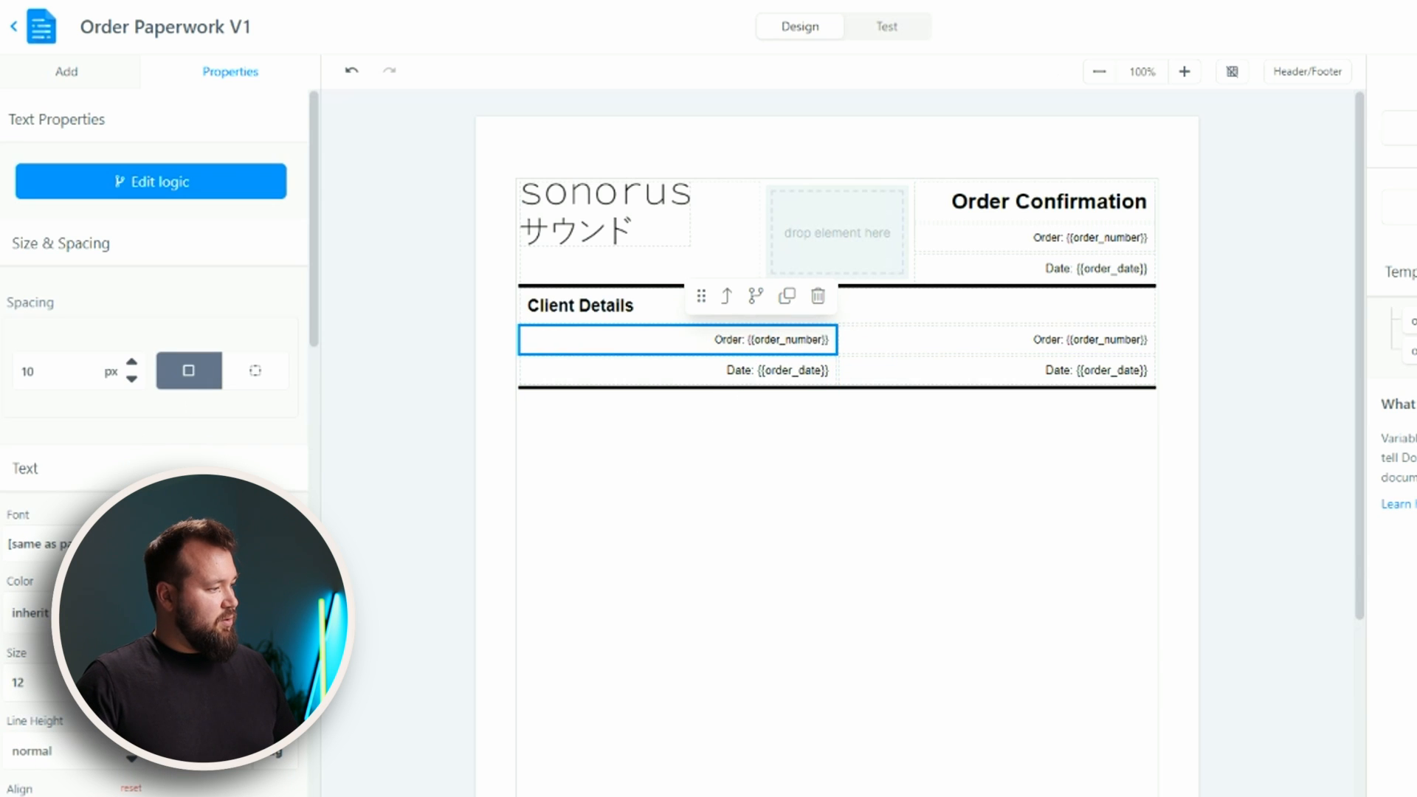
{"action": "scroll", "coordinate": [155, 369], "scroll_direction": "down", "scroll_amount": 3}
{"action": "left_click", "coordinate": [46, 555]}
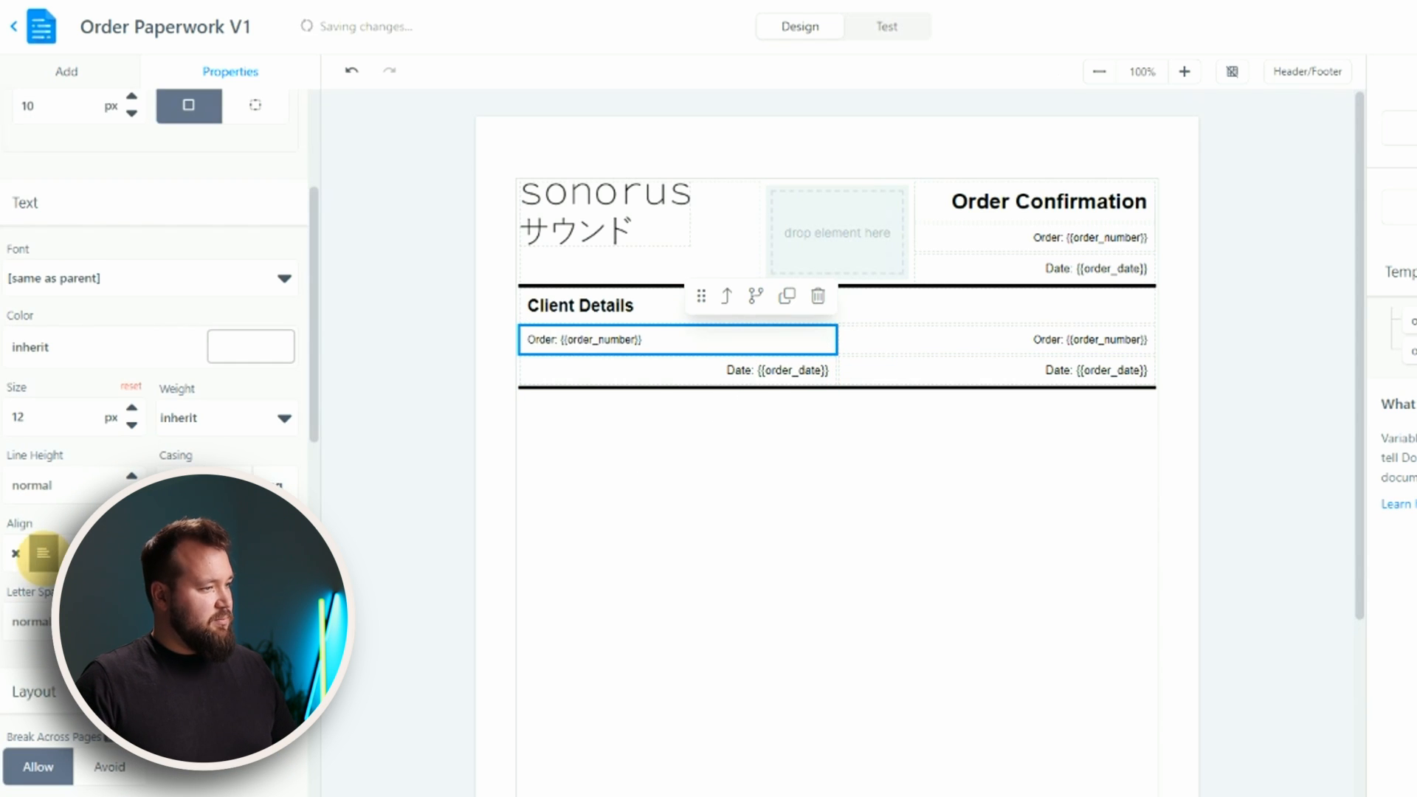
{"action": "left_click", "coordinate": [775, 378]}
{"action": "scroll", "coordinate": [155, 369], "scroll_direction": "down", "scroll_amount": 3}
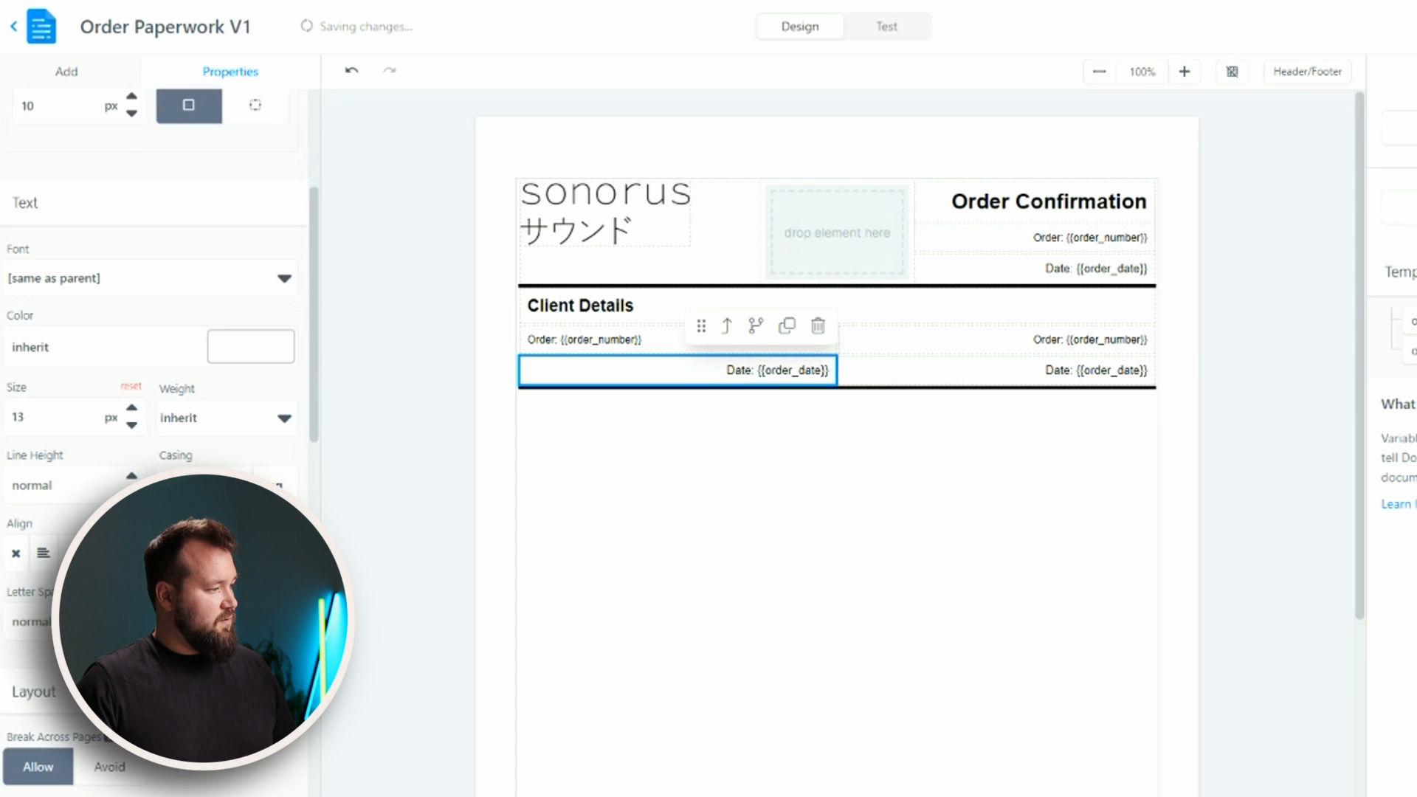
{"action": "left_click", "coordinate": [45, 555]}
{"action": "left_click", "coordinate": [1092, 344]}
{"action": "scroll", "coordinate": [222, 546], "scroll_direction": "down", "scroll_amount": 3}
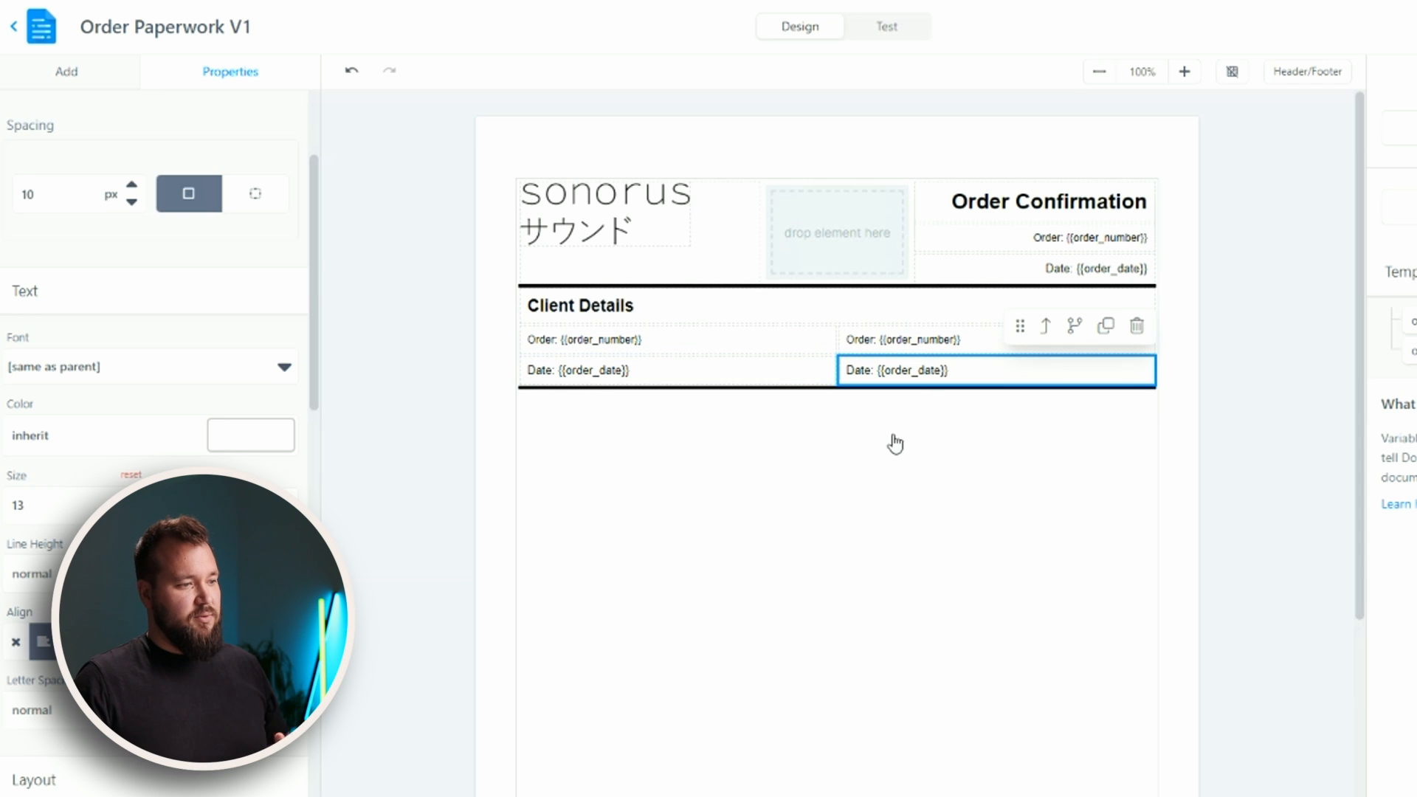
Following the mockup, replace the four texts with Name: {{client_name}}, Phone: {{client_phone}}, Email: {{client_email}} and Address: {{client_address}}.
{"action": "left_click", "coordinate": [1091, 796]}
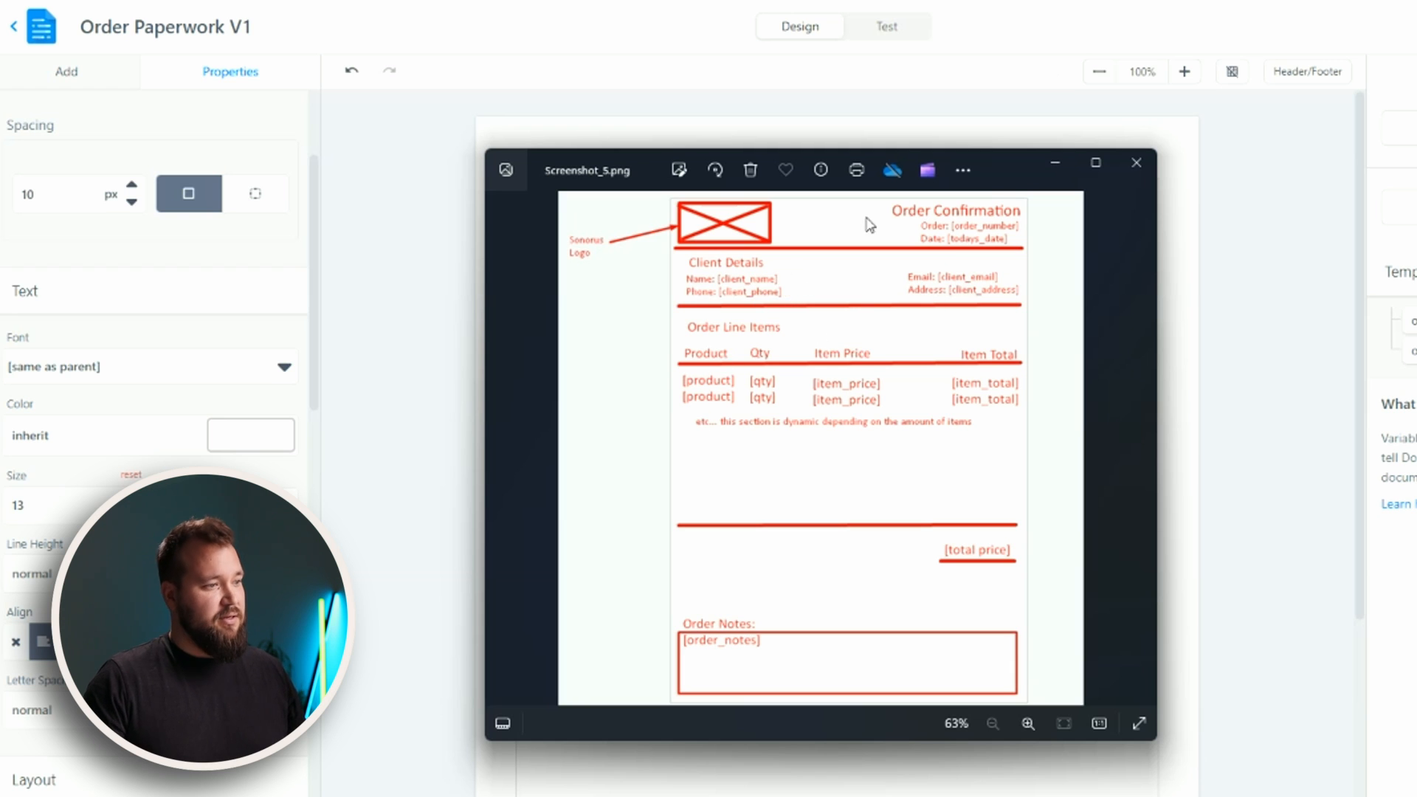
{"action": "left_click", "coordinate": [1218, 175]}
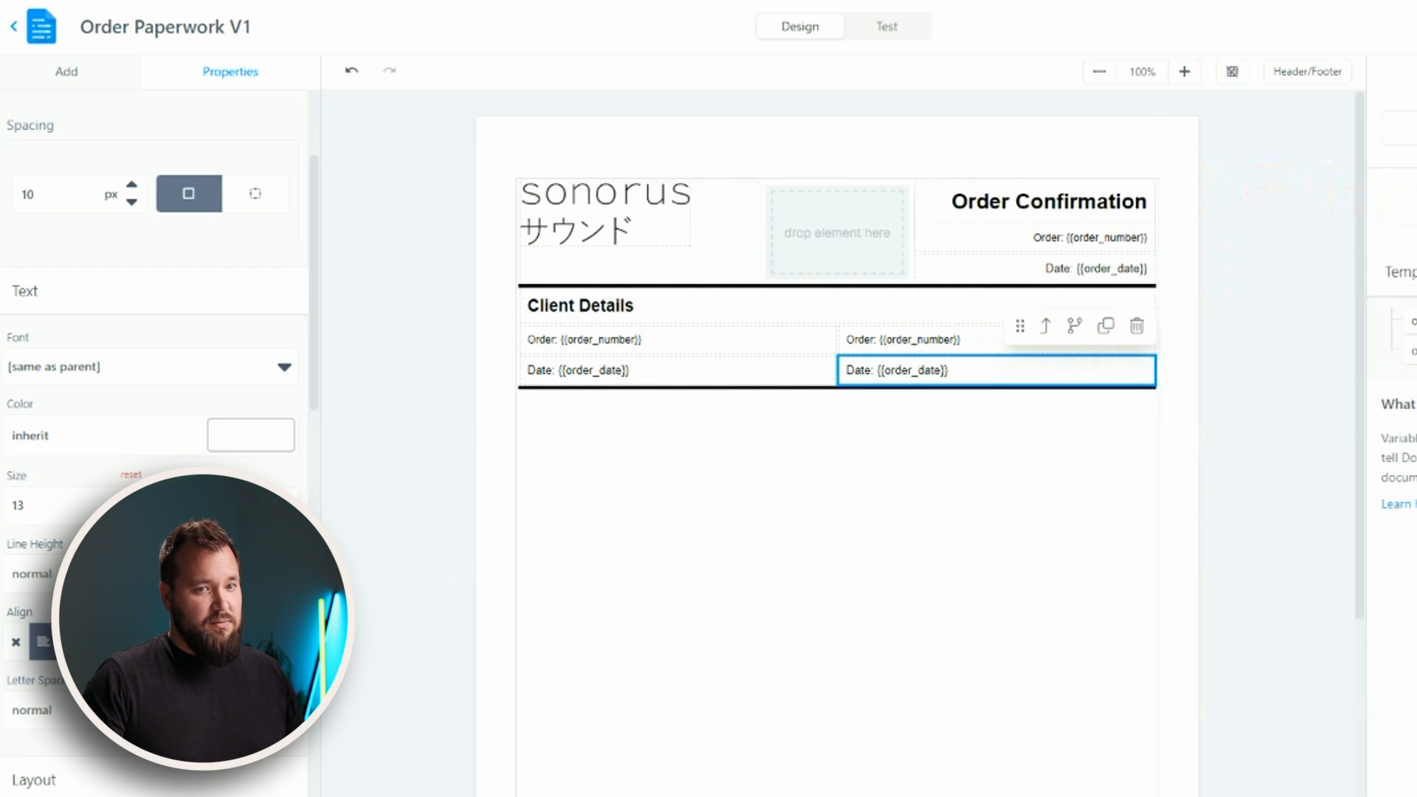
{"action": "left_click", "coordinate": [544, 344]}
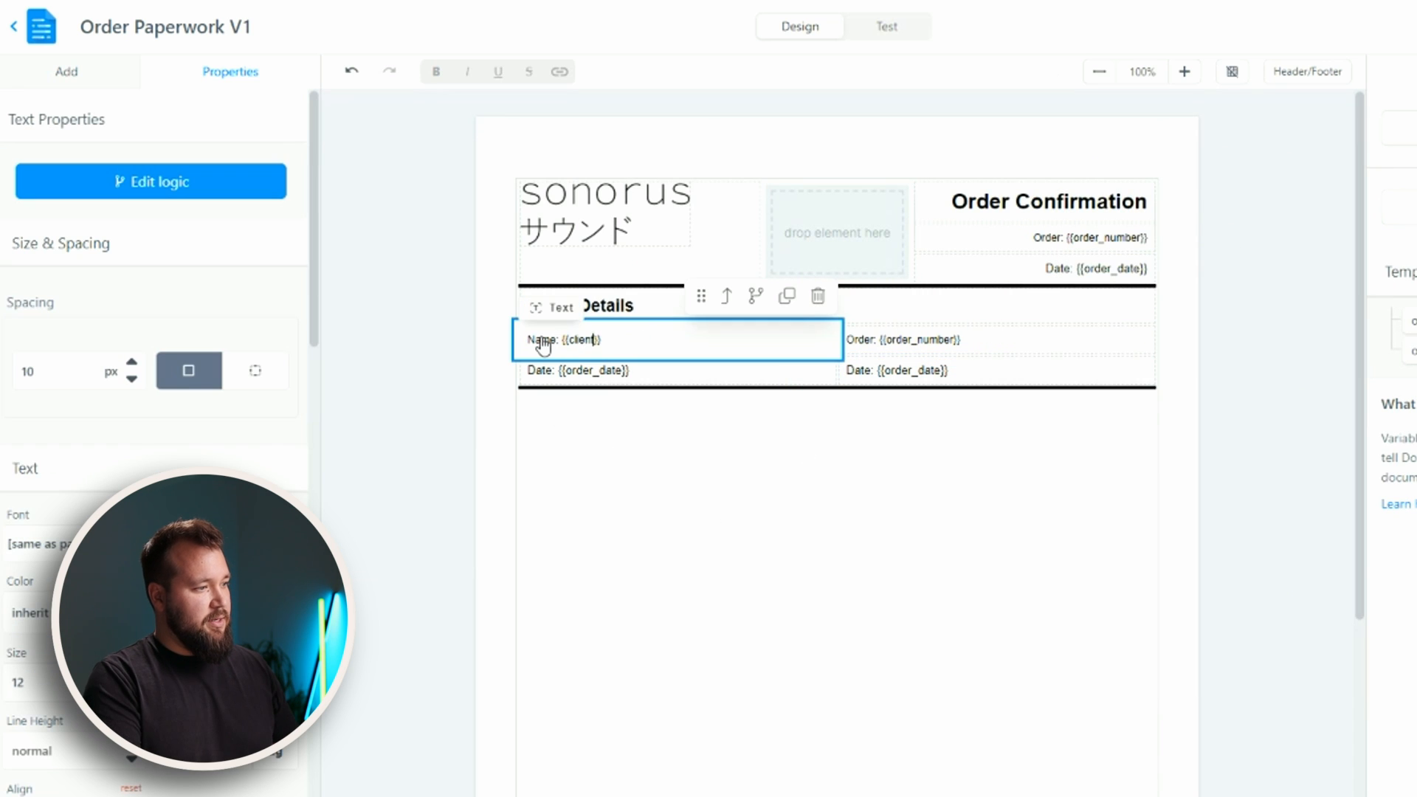
{"action": "type", "text": "me"}
{"action": "left_click", "coordinate": [547, 374]}
{"action": "left_click", "coordinate": [544, 370]}
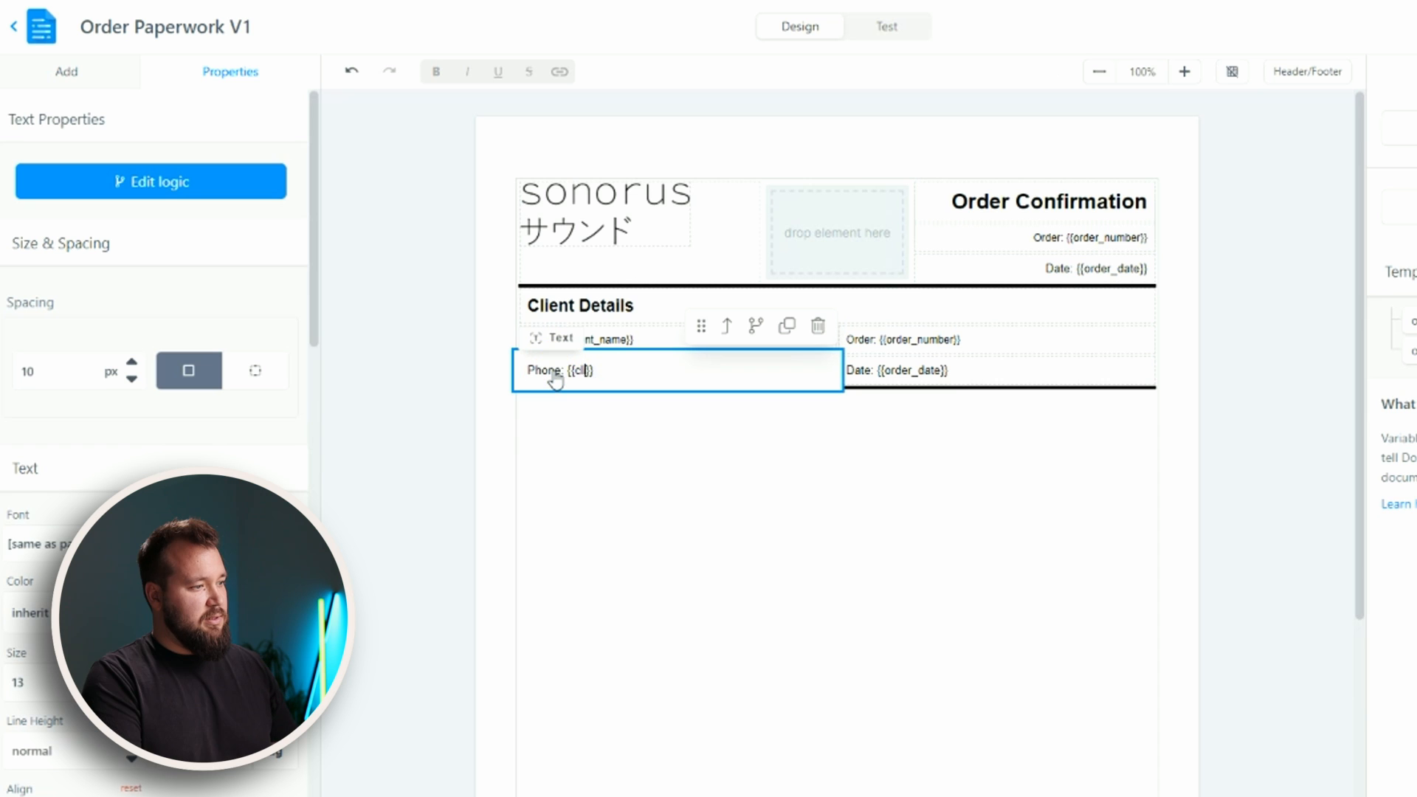
{"action": "double_click", "coordinate": [859, 341]}
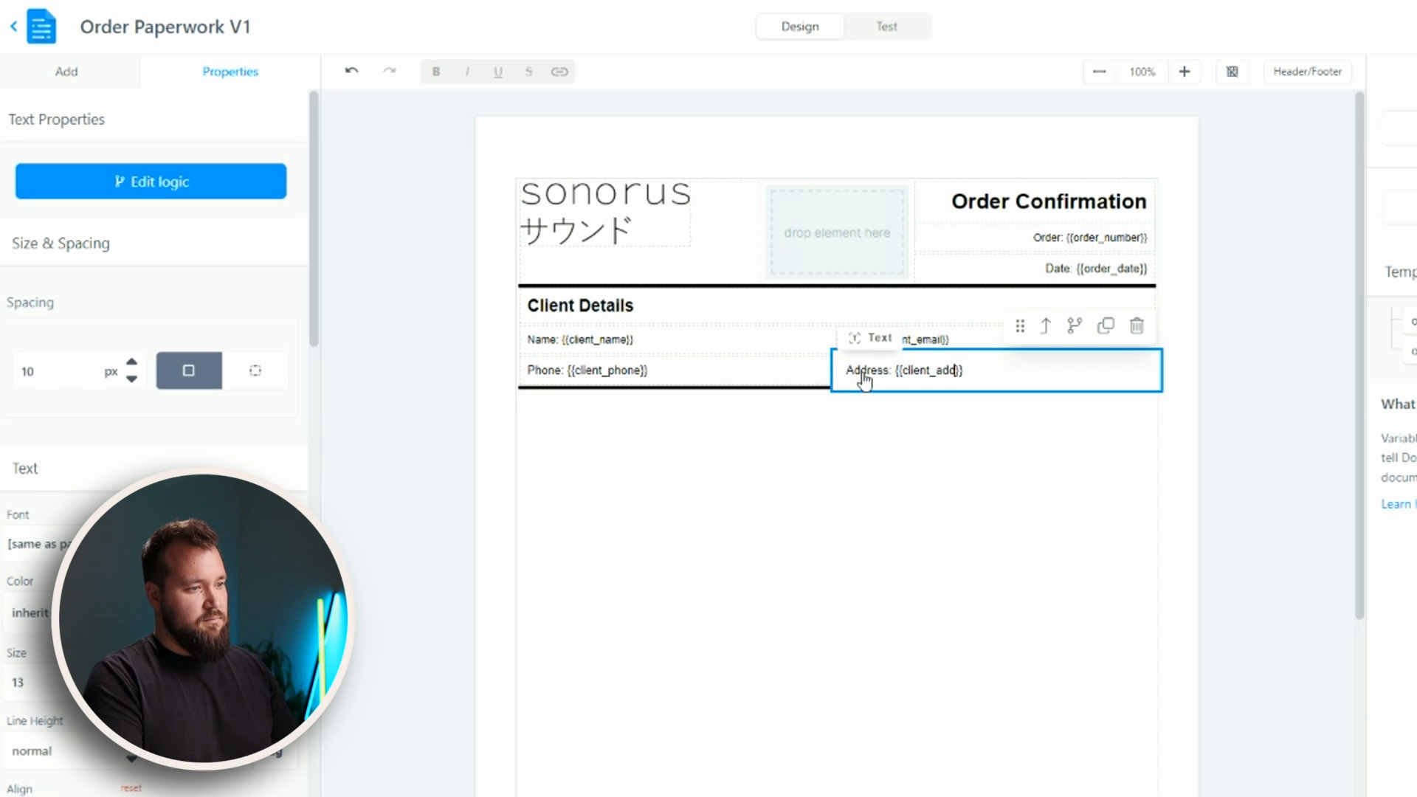
{"action": "type", "text": "ress: {{client_add"}
Switch to Make to examine the Client value in the Get a Record output, and check the Clients table in Airtable.
{"action": "left_click", "coordinate": [998, 293]}
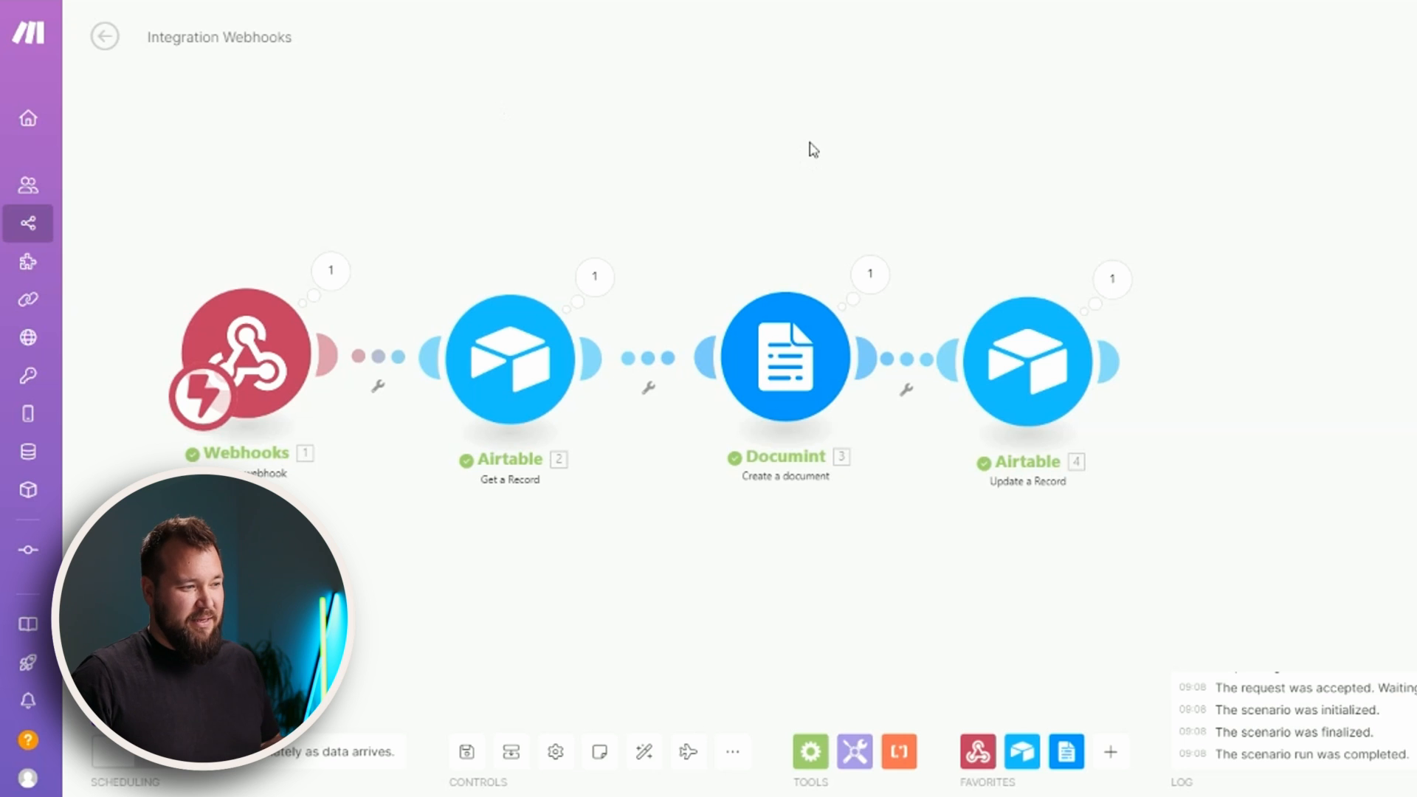
{"action": "left_click", "coordinate": [609, 282]}
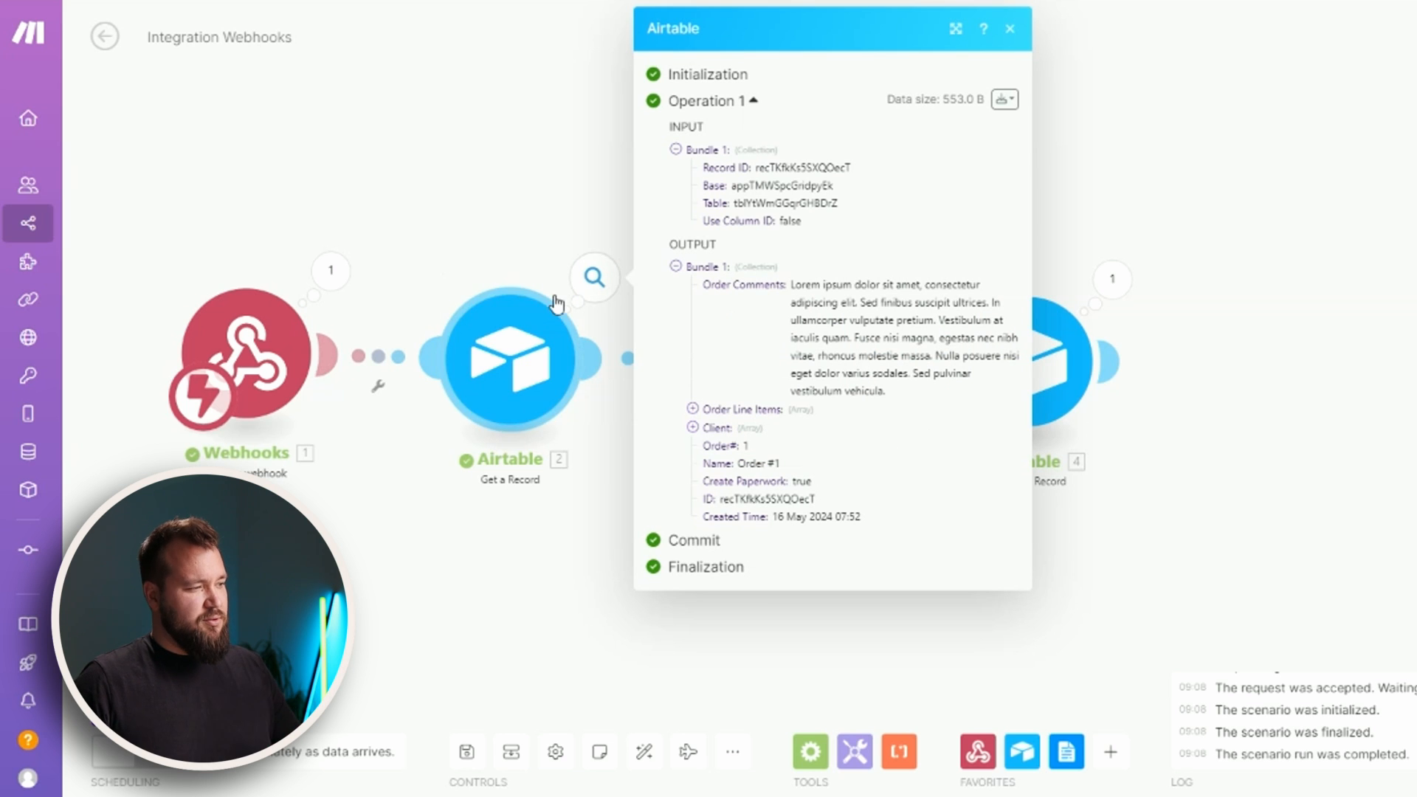
{"action": "left_click", "coordinate": [694, 428]}
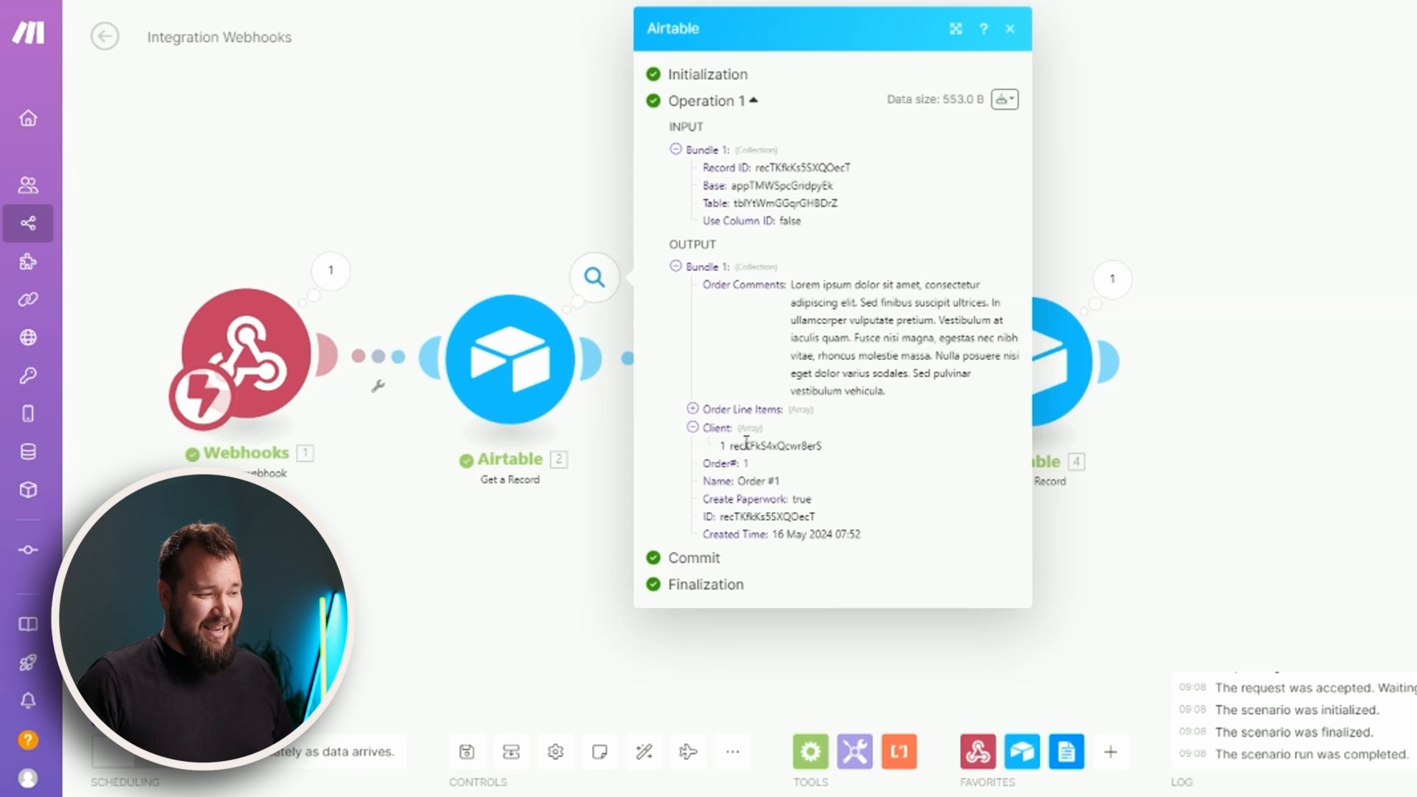
{"action": "left_click_drag", "start_coordinate": [747, 445], "coordinate": [848, 458]}
{"action": "left_click", "coordinate": [436, 501]}
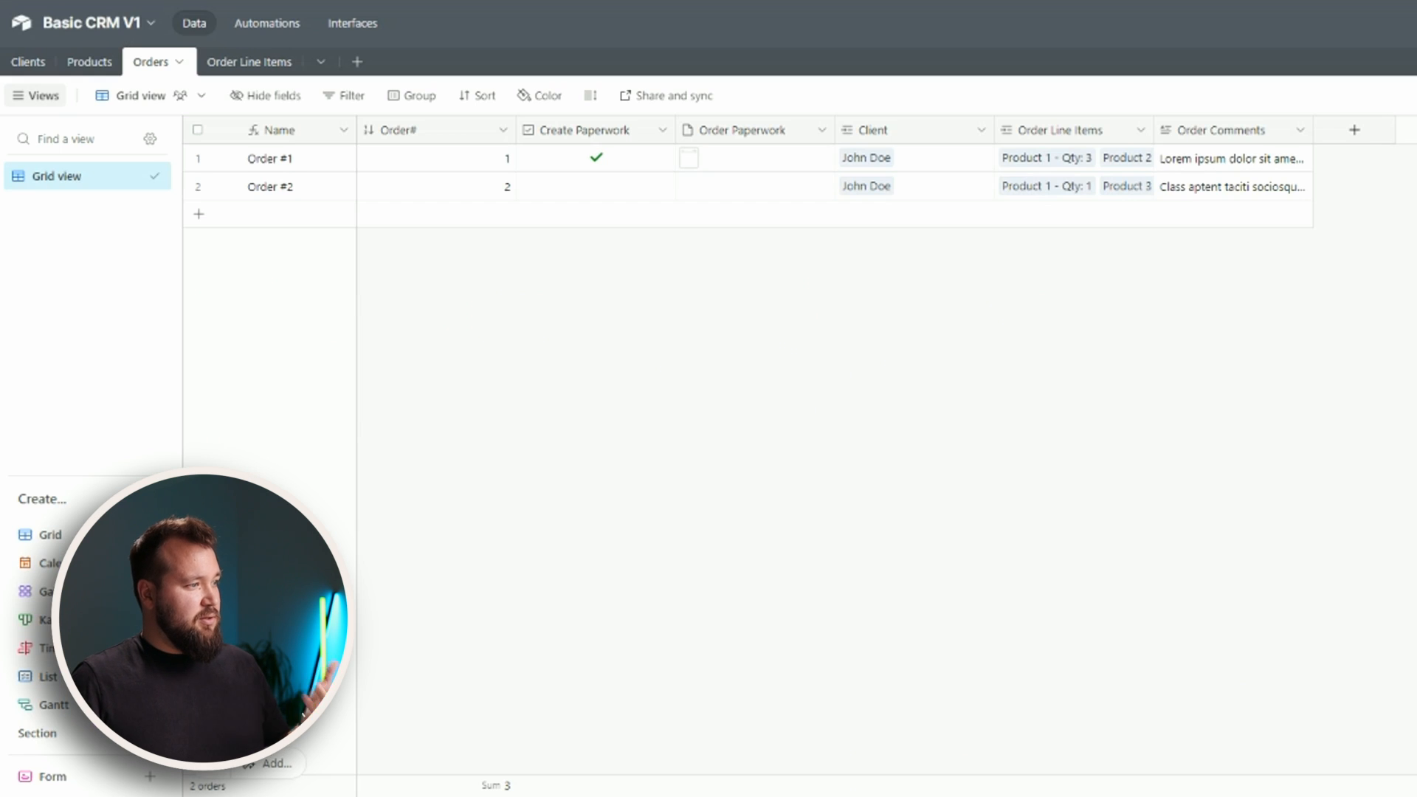
{"action": "left_click", "coordinate": [24, 65]}
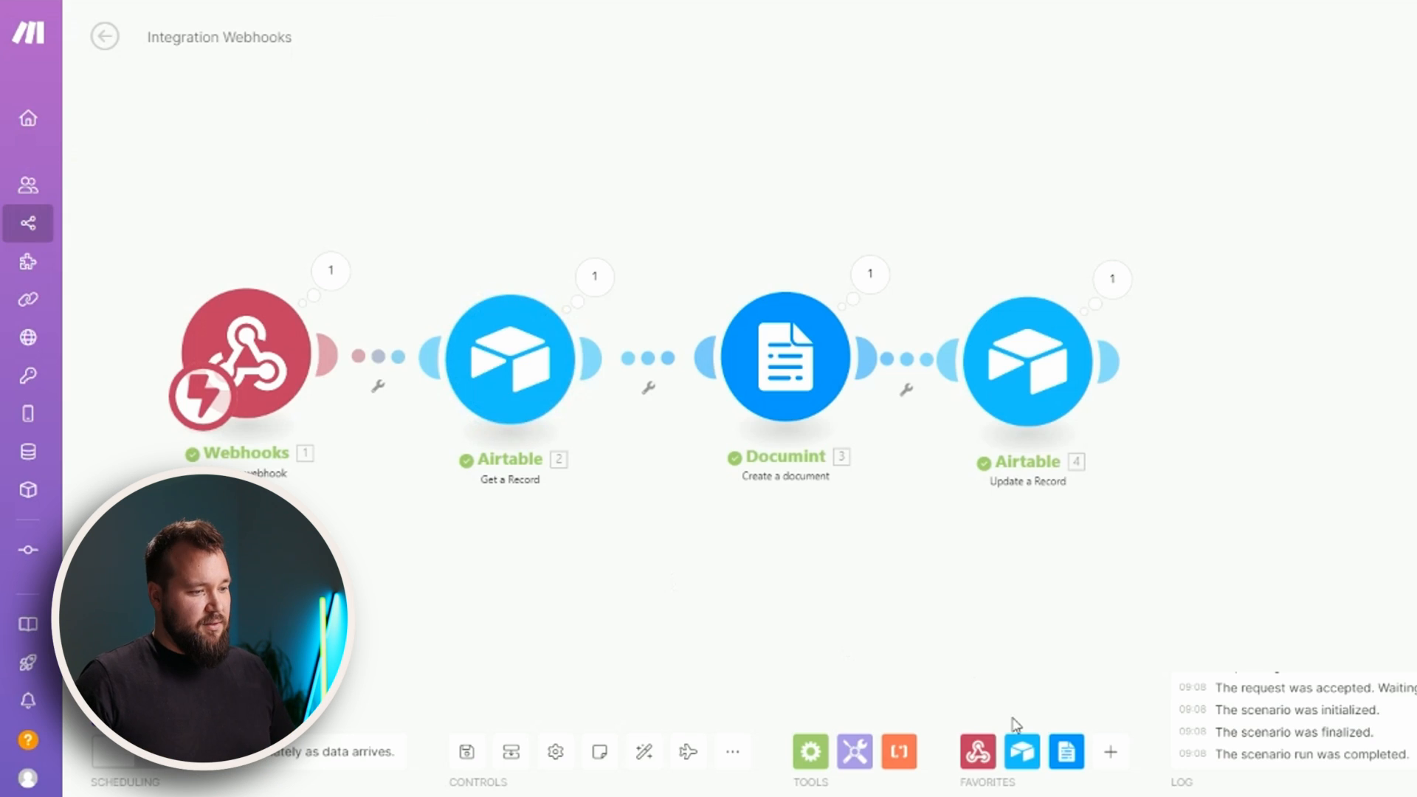
In Make, clone the Airtable Get a Record module, insert the copy before the Documint module and auto-align the scenario.
{"action": "right_click", "coordinate": [507, 362]}
{"action": "left_click", "coordinate": [561, 488]}
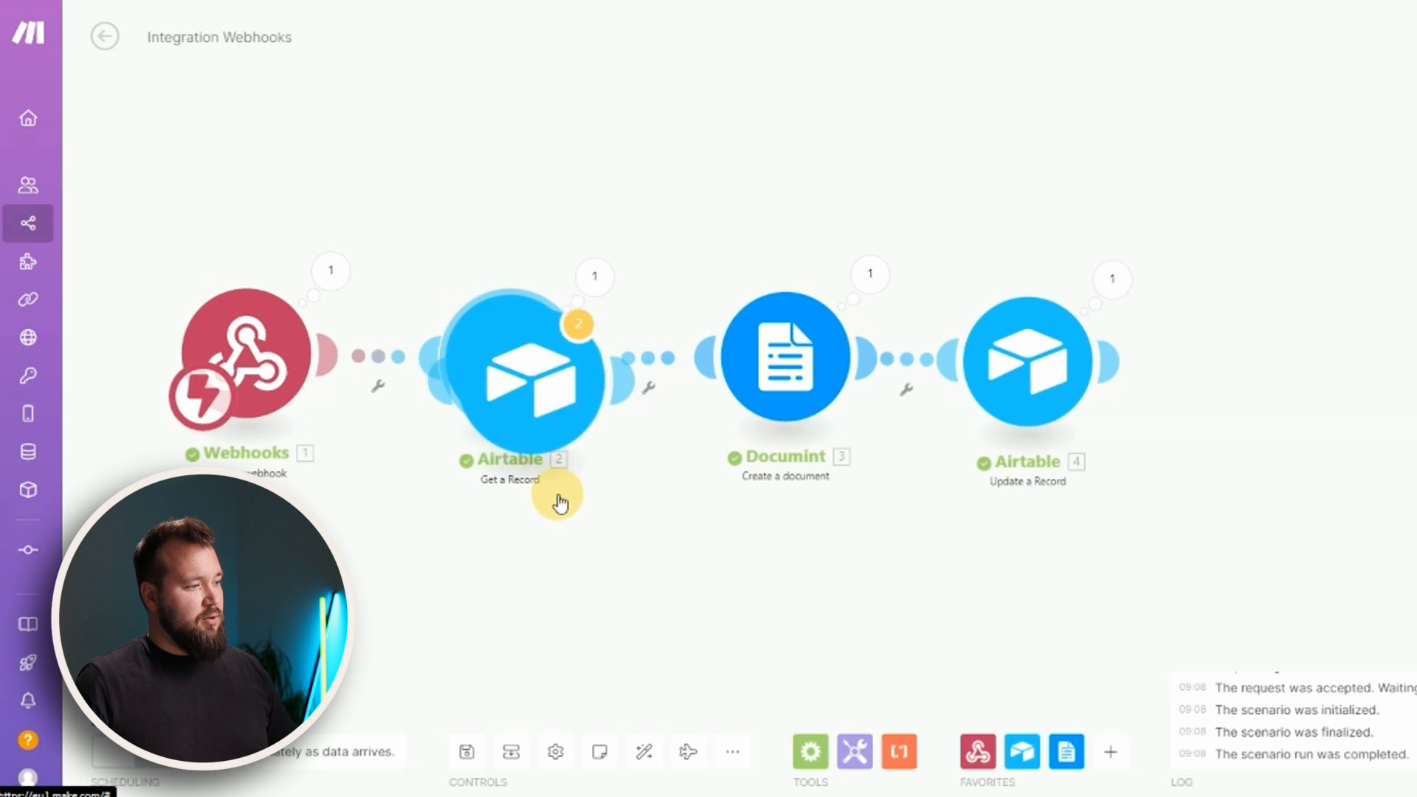
{"action": "left_click", "coordinate": [664, 353]}
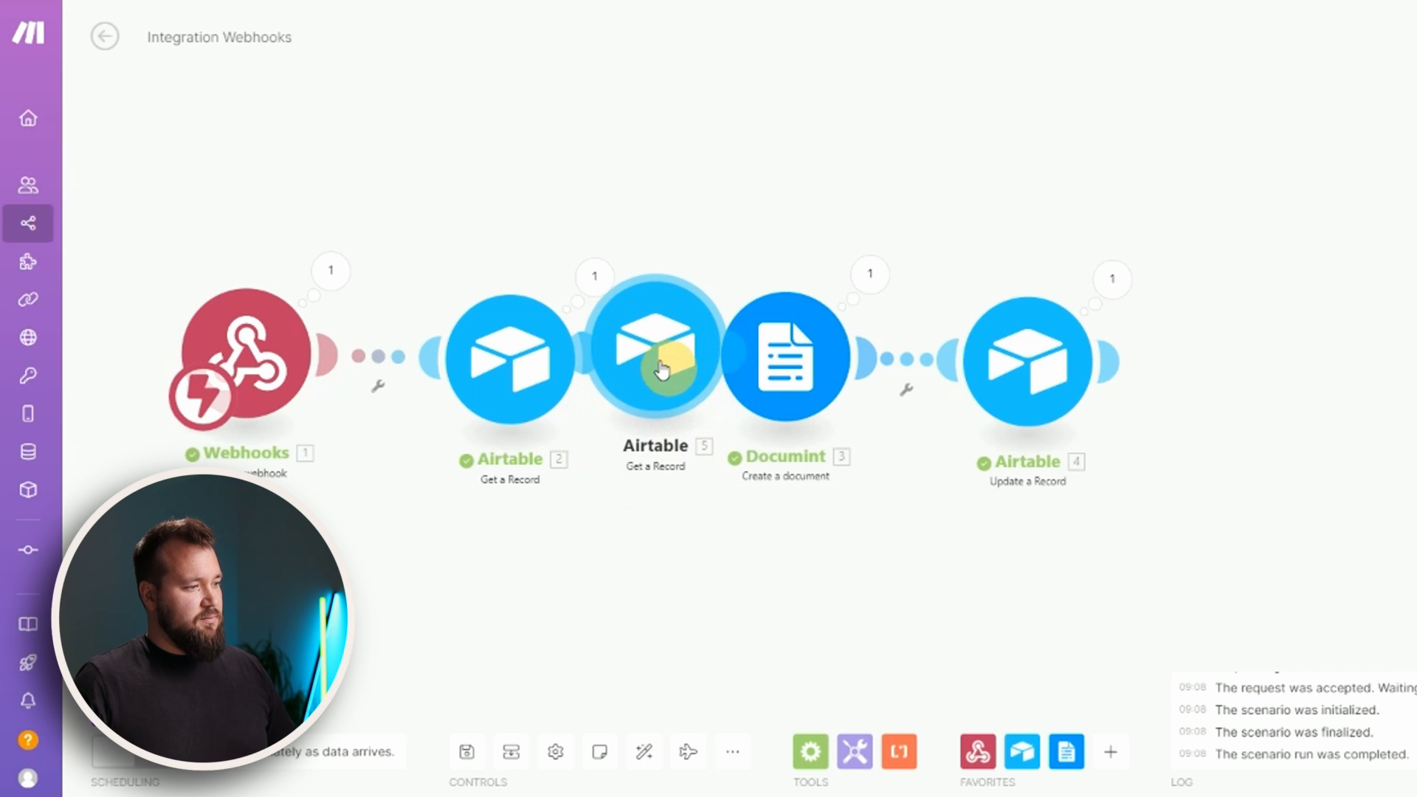
{"action": "left_click", "coordinate": [644, 753]}
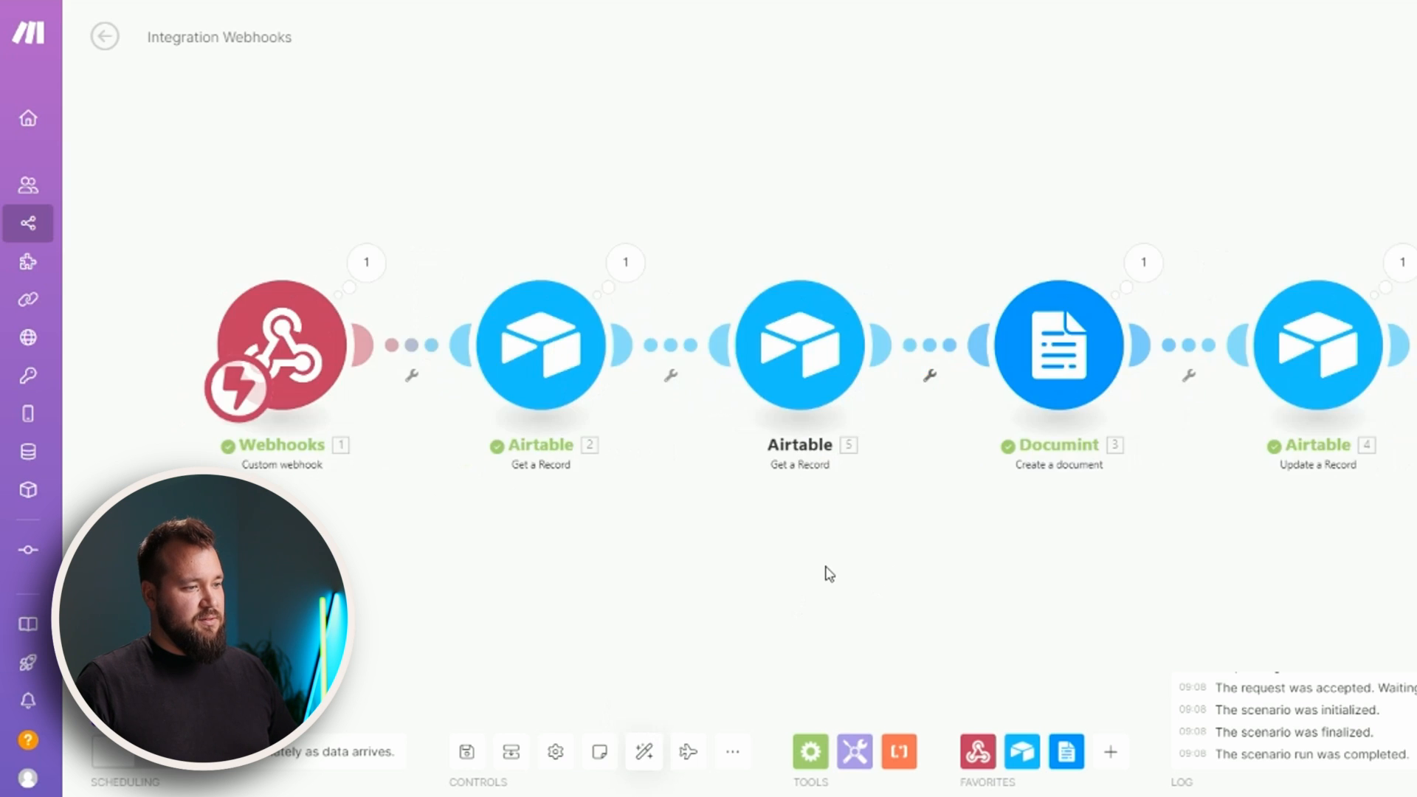
Set the cloned Airtable module's table to Clients and its Record ID to the Client[] value from the first Get a Record module.
{"action": "left_click", "coordinate": [777, 391]}
{"action": "left_click", "coordinate": [995, 426]}
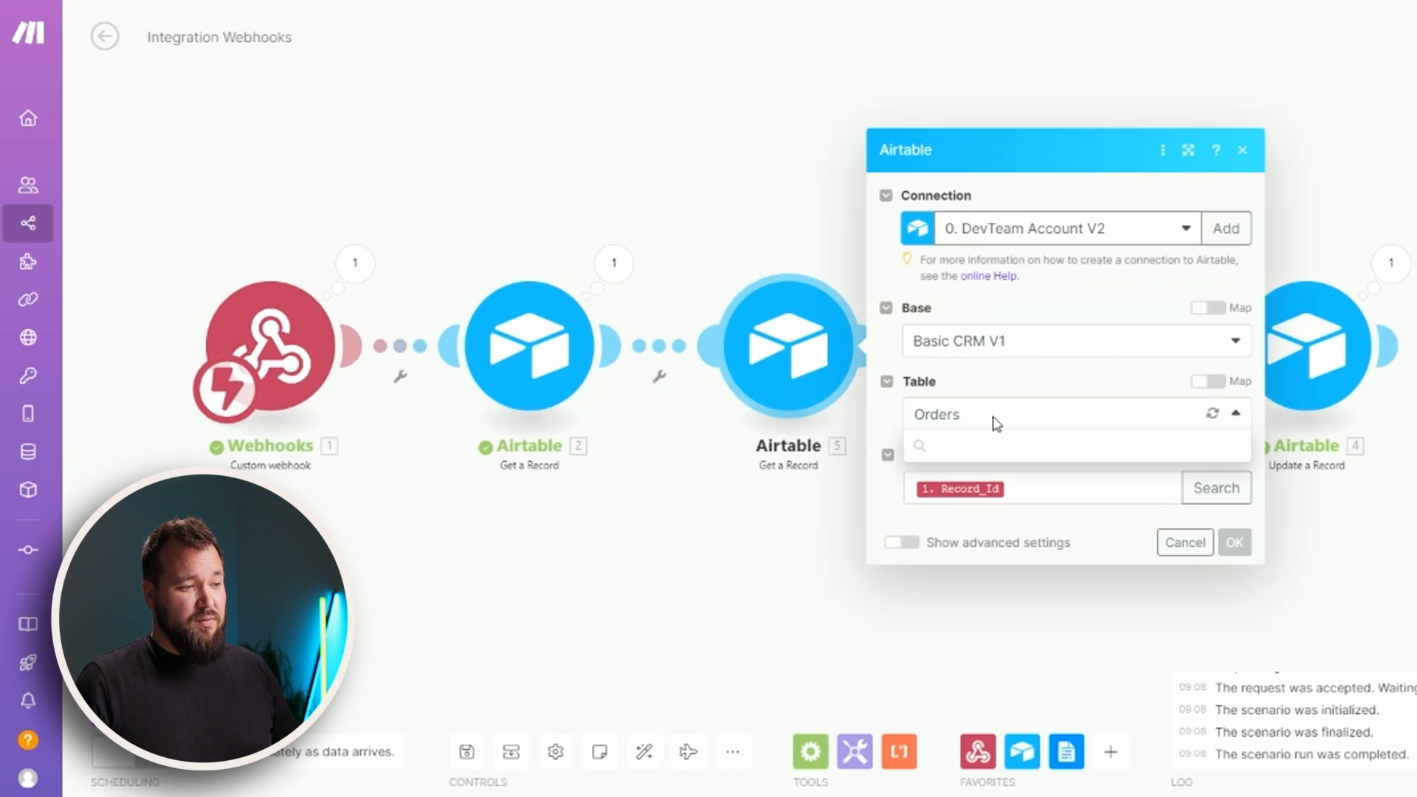
{"action": "left_click", "coordinate": [1000, 471]}
{"action": "left_click", "coordinate": [1064, 490]}
{"action": "key", "text": "BackSpace"}
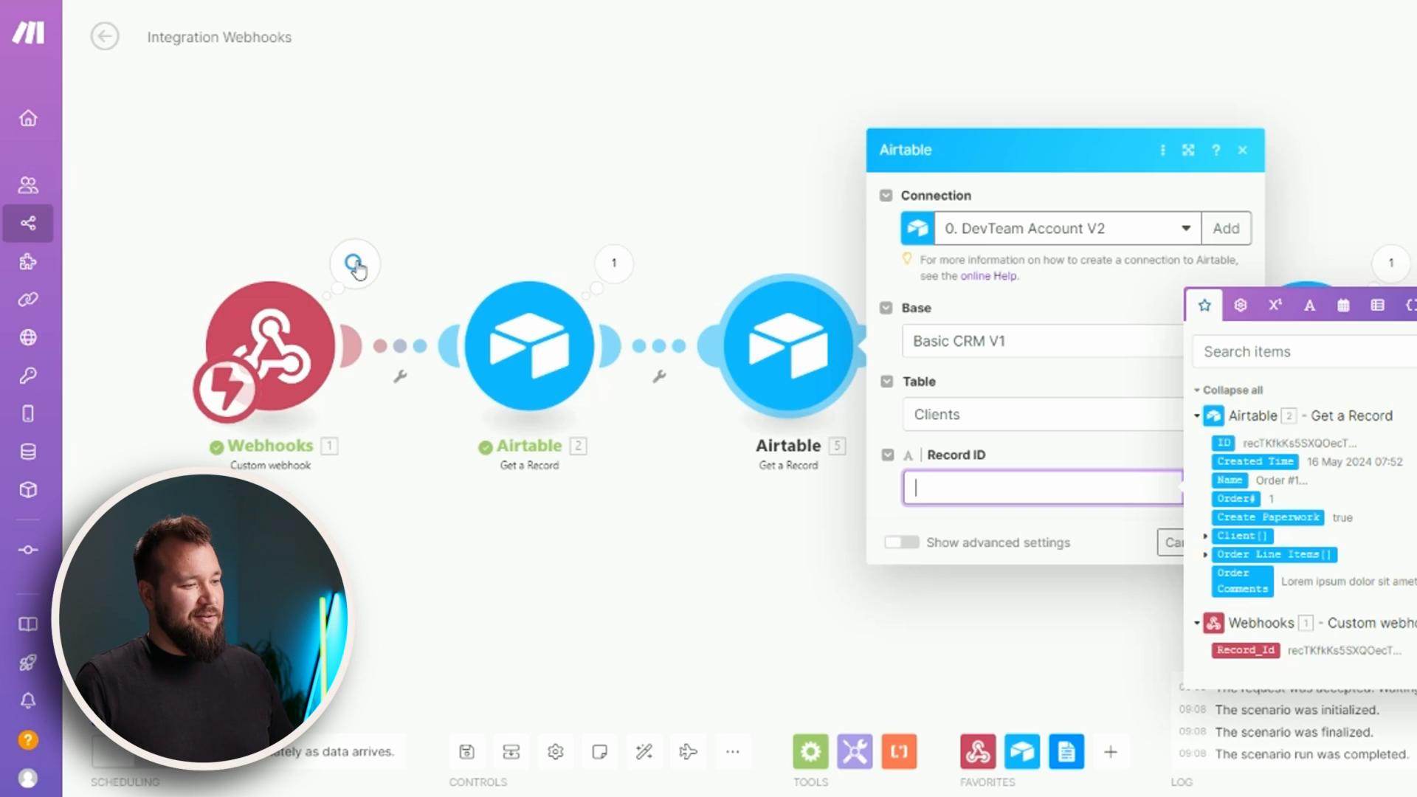
{"action": "left_click", "coordinate": [1205, 537]}
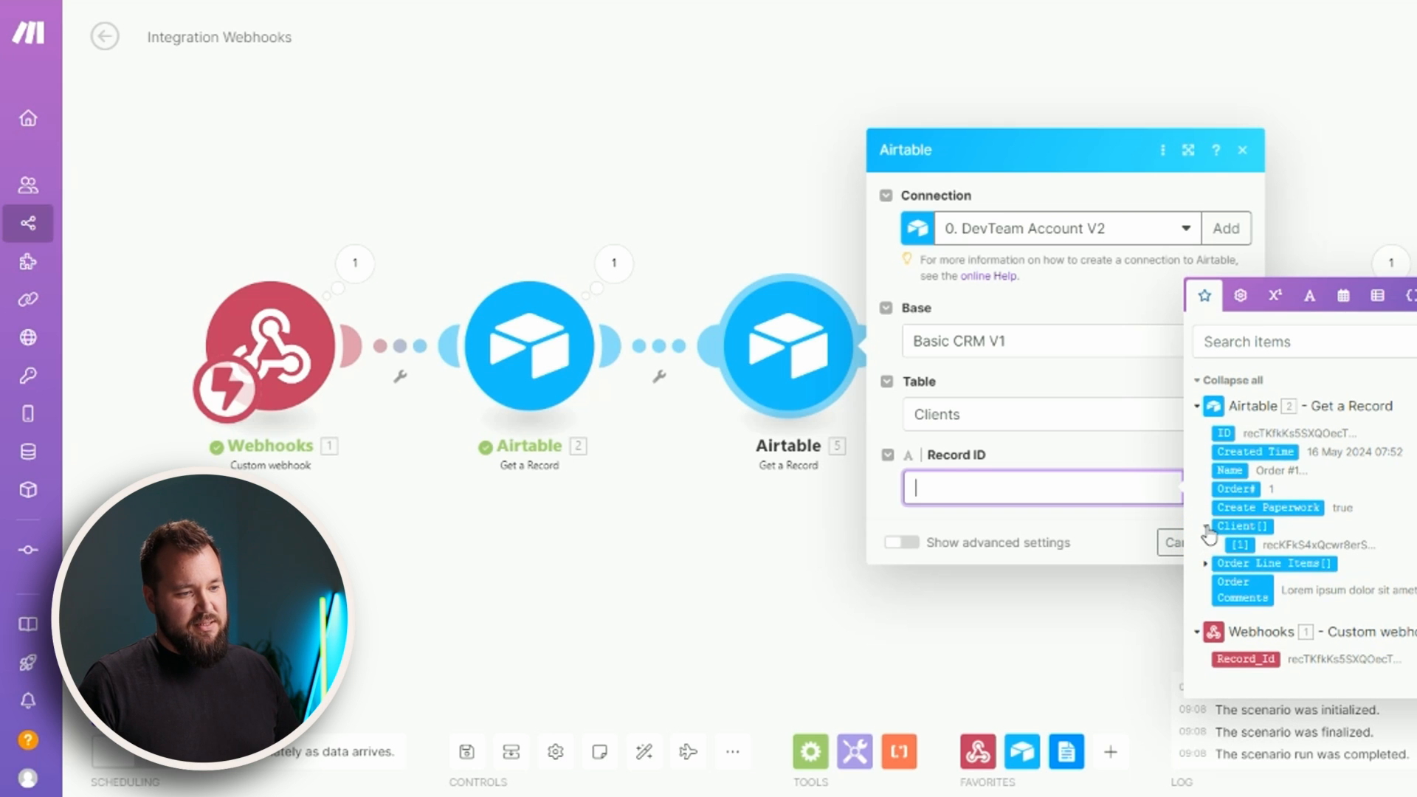
{"action": "left_click", "coordinate": [1246, 546]}
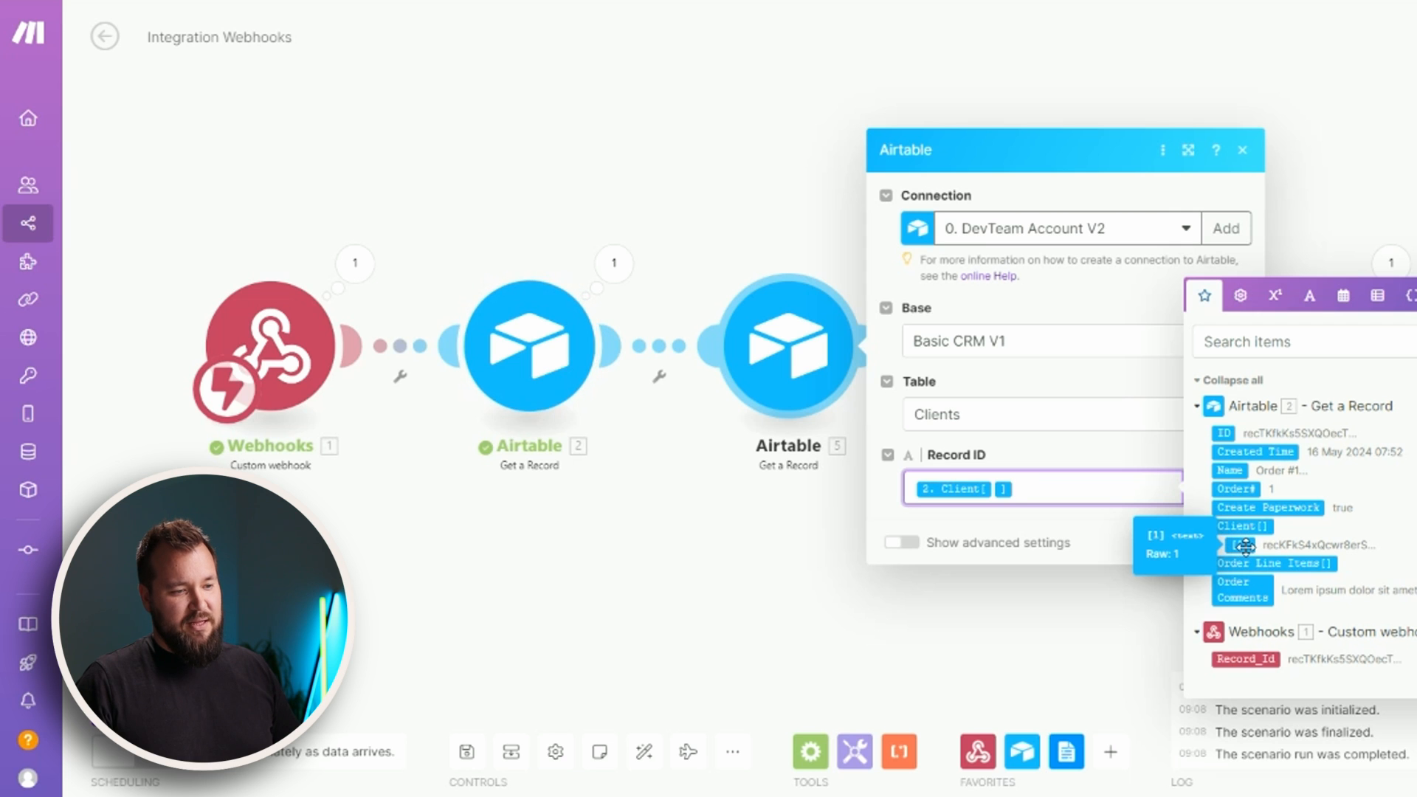
{"action": "left_click", "coordinate": [1120, 440]}
{"action": "left_click", "coordinate": [1233, 543]}
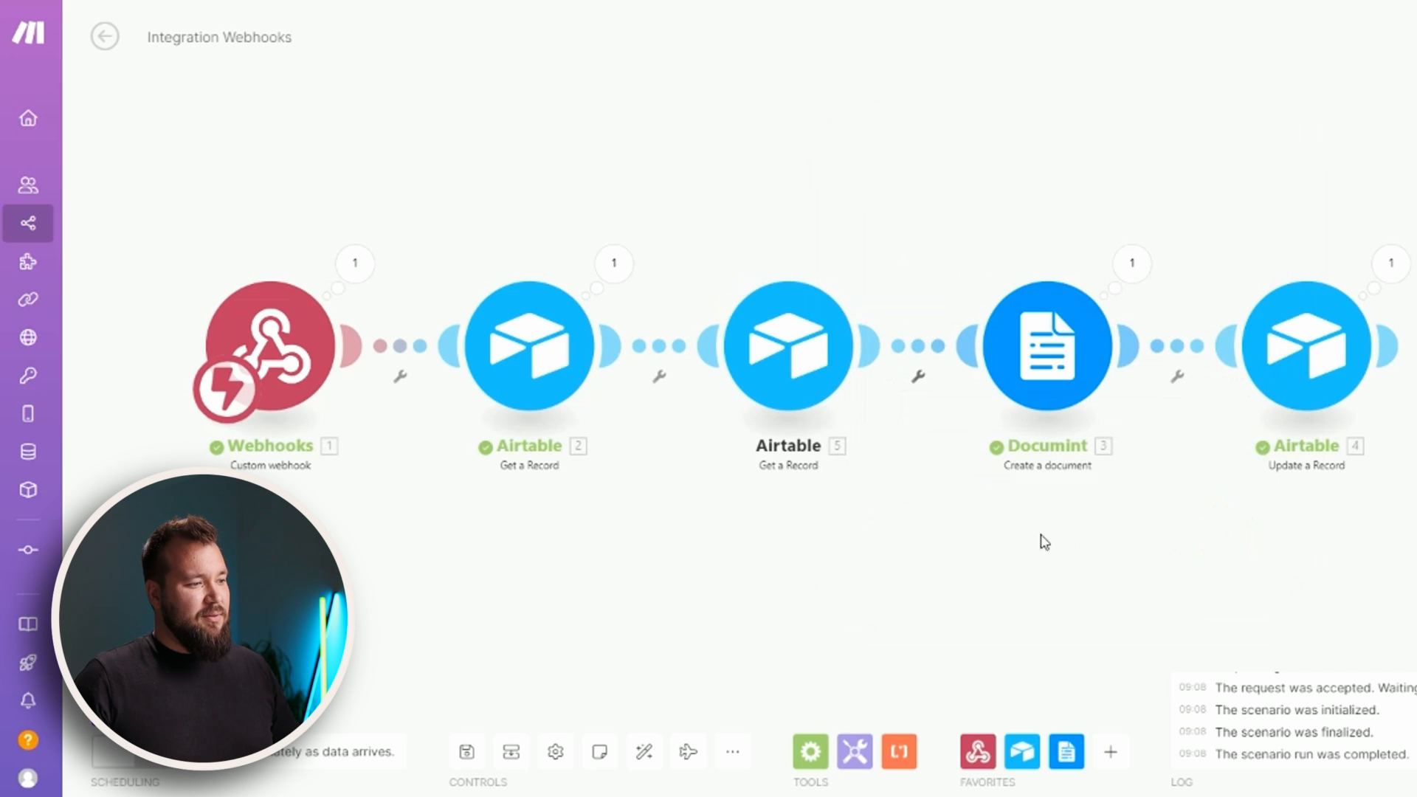
Open the Documint Create a document module and refresh the Order Paperwork V1 template to load its client fields.
{"action": "left_click_drag", "start_coordinate": [1149, 554], "coordinate": [1083, 538]}
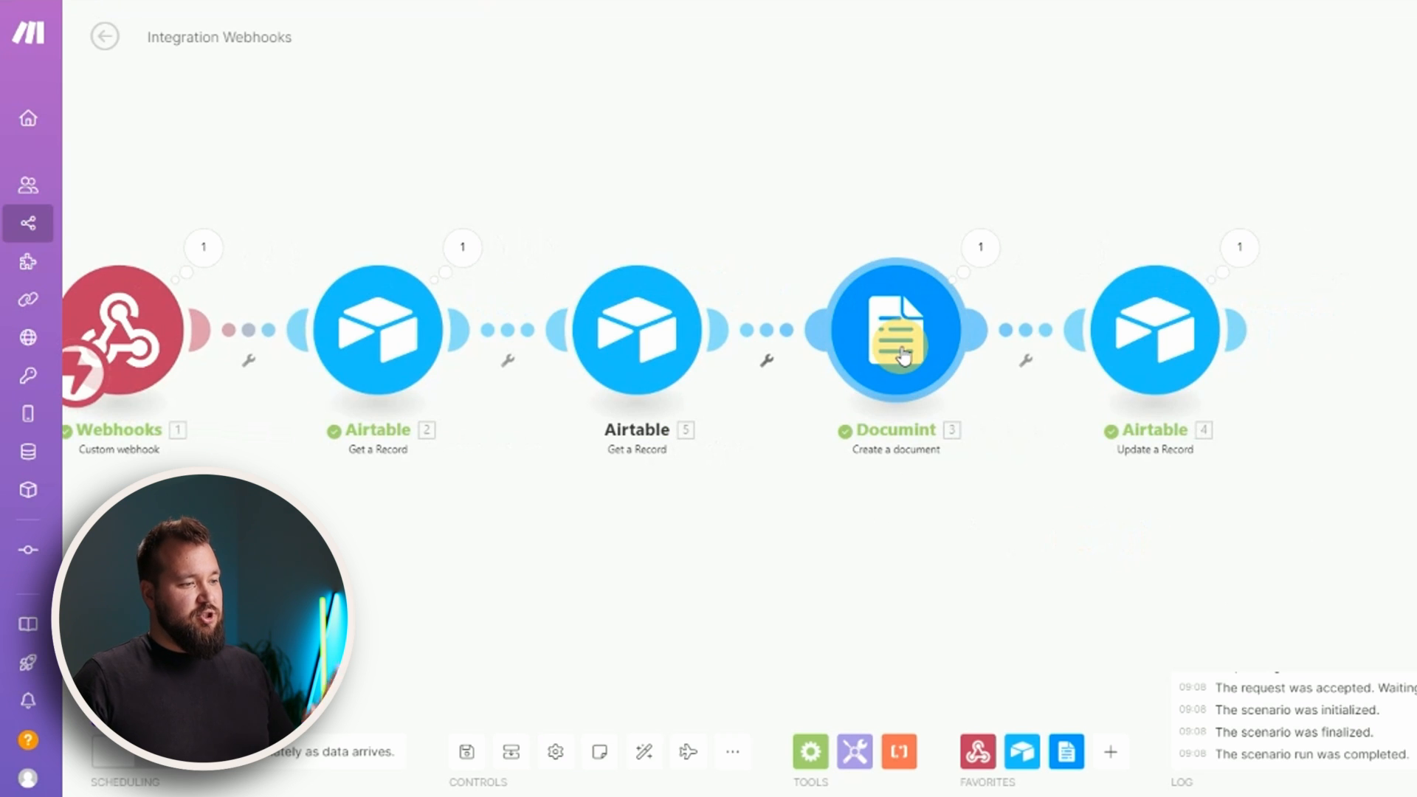
{"action": "left_click", "coordinate": [902, 356]}
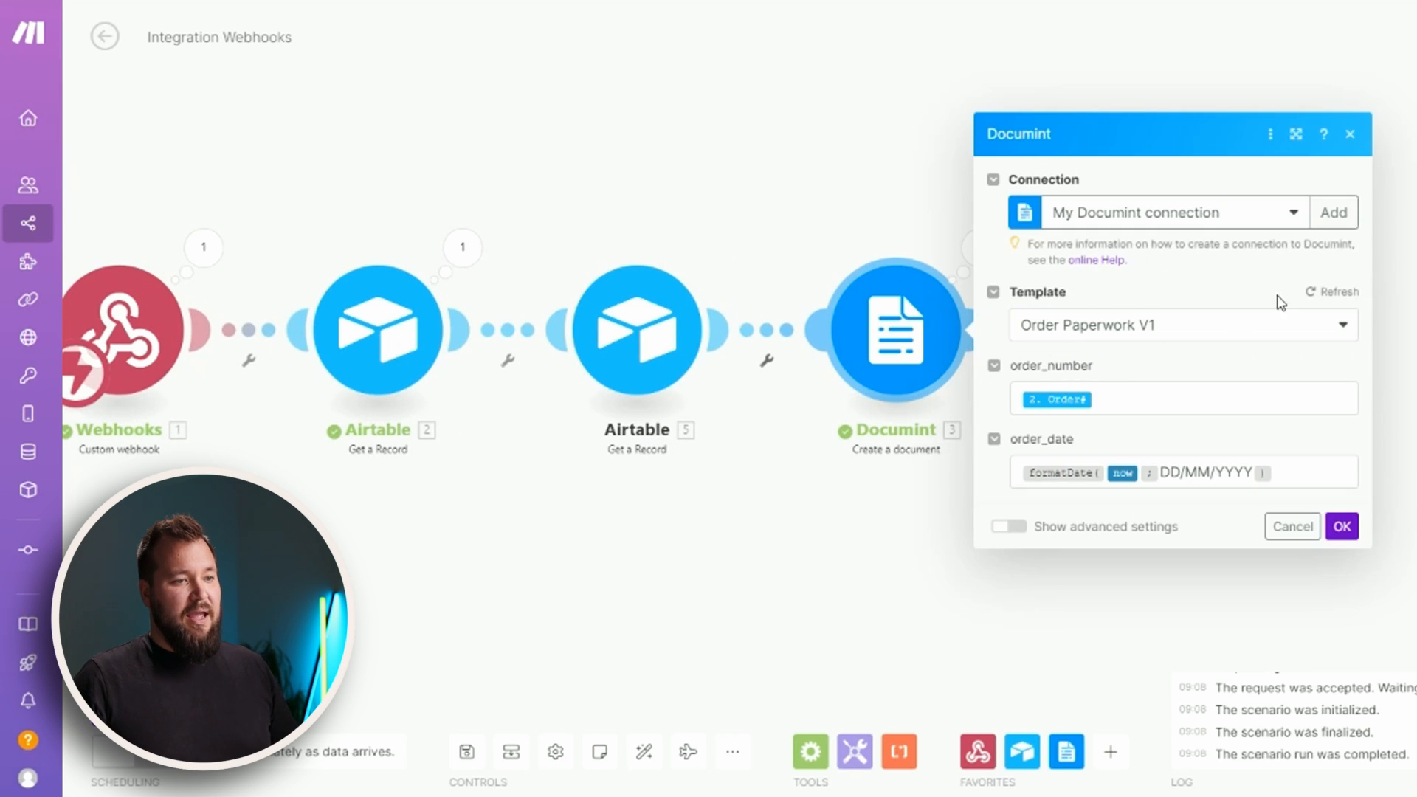
{"action": "left_click", "coordinate": [1321, 297]}
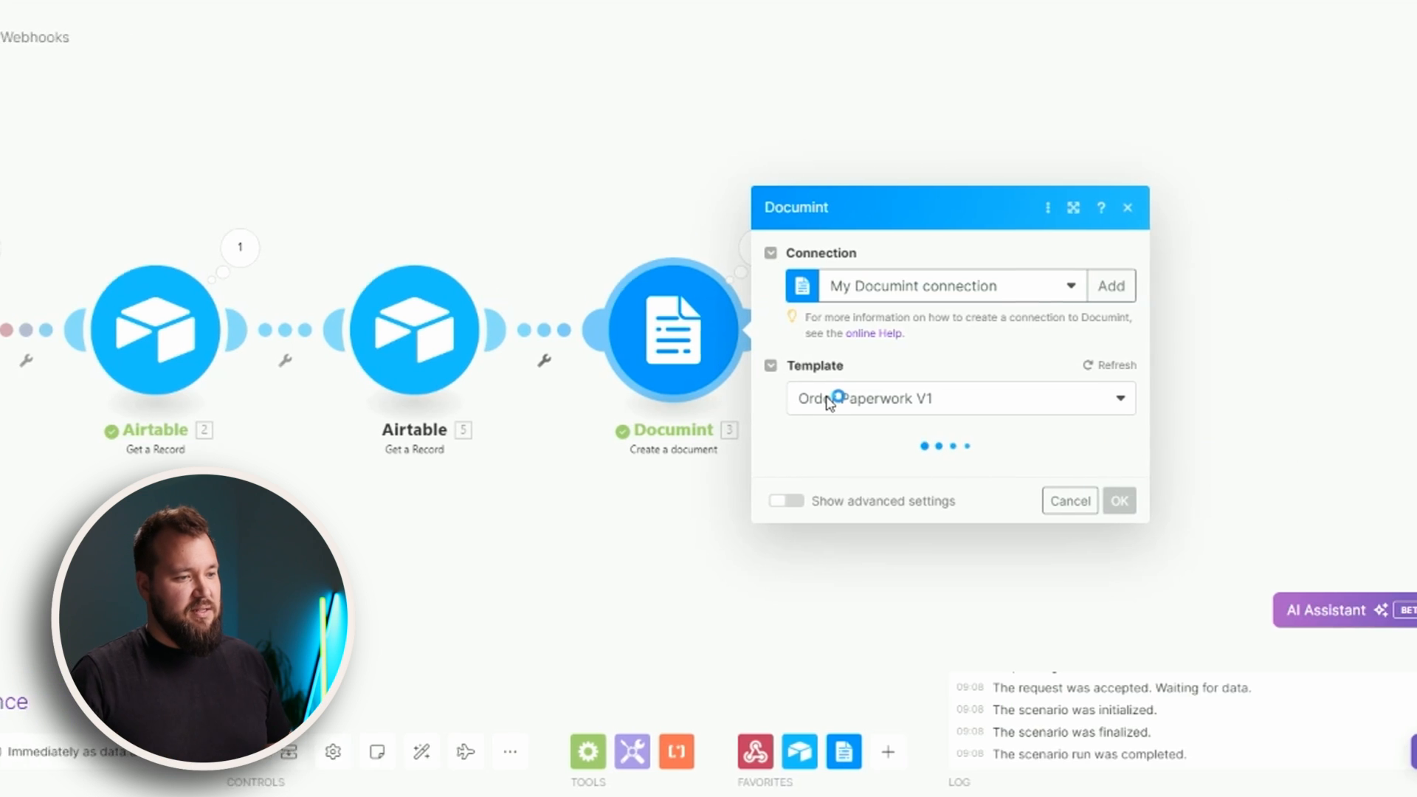
{"action": "left_click", "coordinate": [828, 441]}
{"action": "left_click", "coordinate": [939, 482]}
Map client_name, client_phone, client_email and client_address to Name, Phone, Email and Address from the second Get a Record module, and save the Documint module.
{"action": "left_click", "coordinate": [1012, 440]}
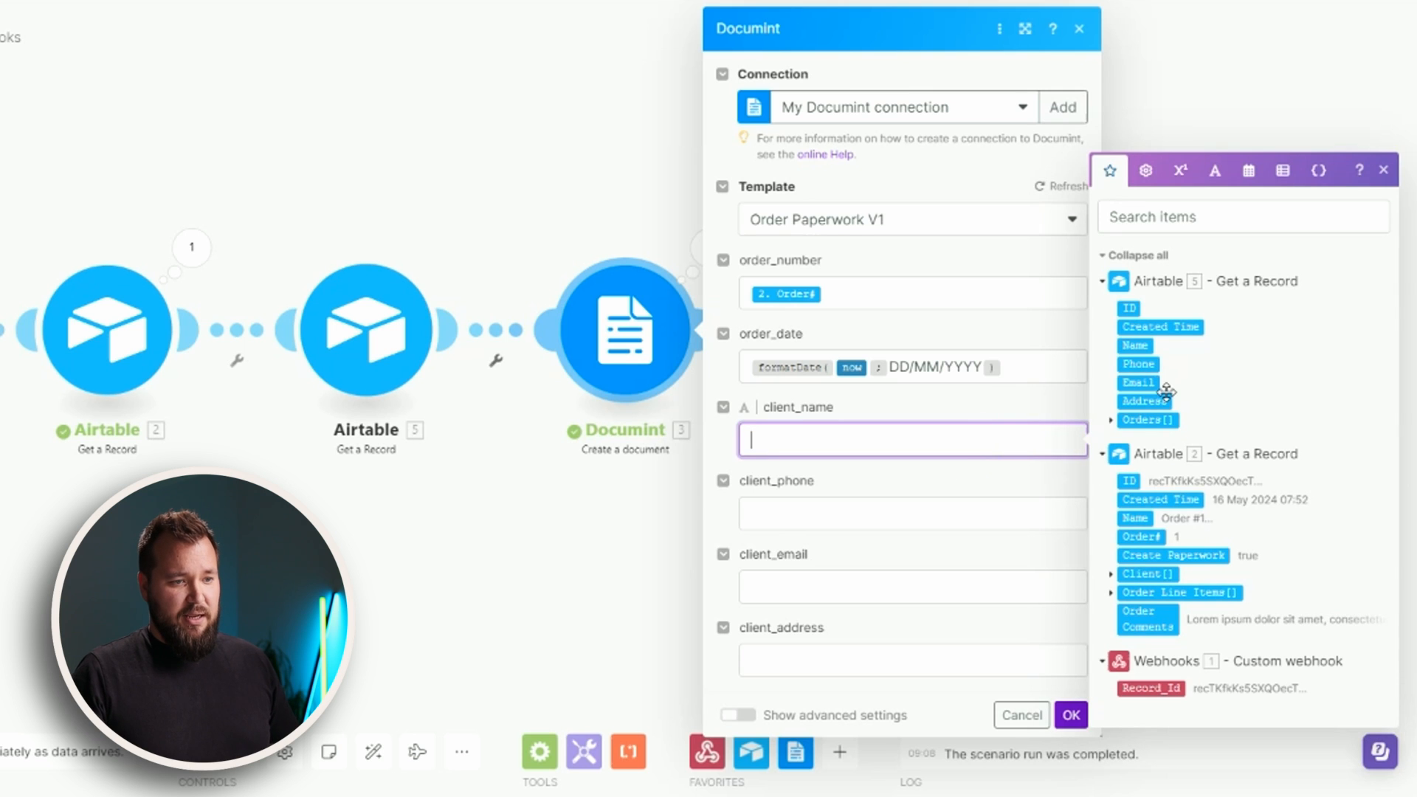
{"action": "left_click", "coordinate": [1133, 345]}
{"action": "key", "text": "Tab"}
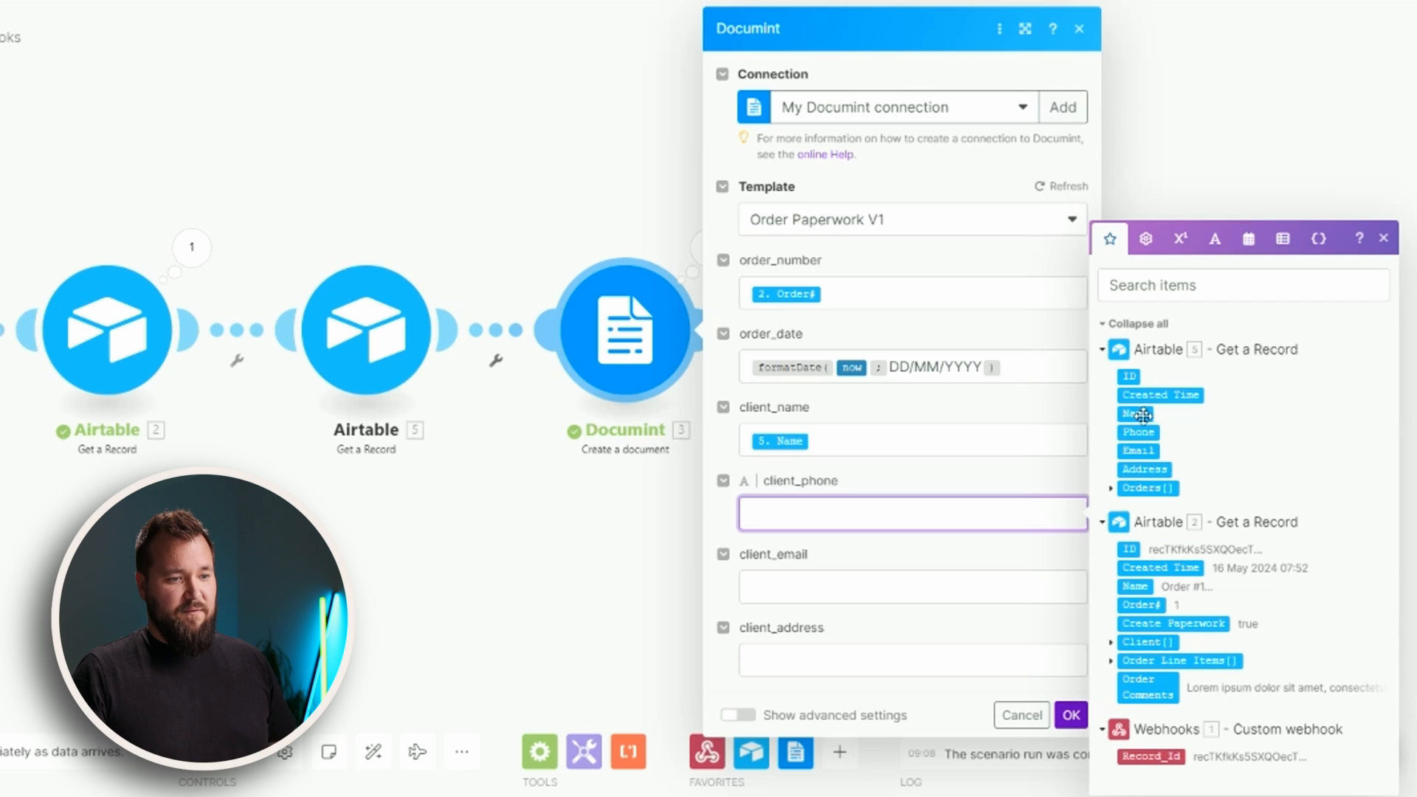
{"action": "left_click", "coordinate": [1145, 433]}
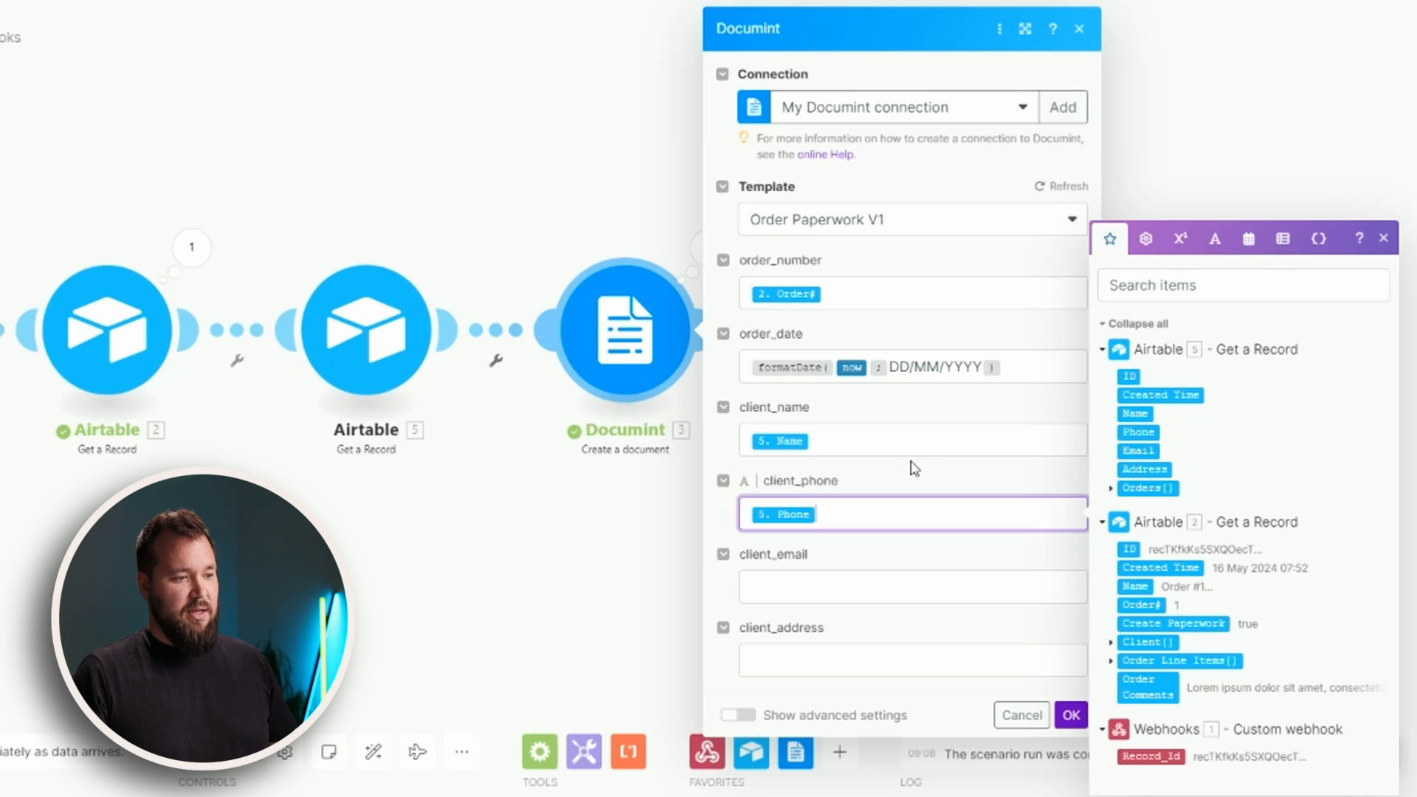
{"action": "key", "text": "Tab"}
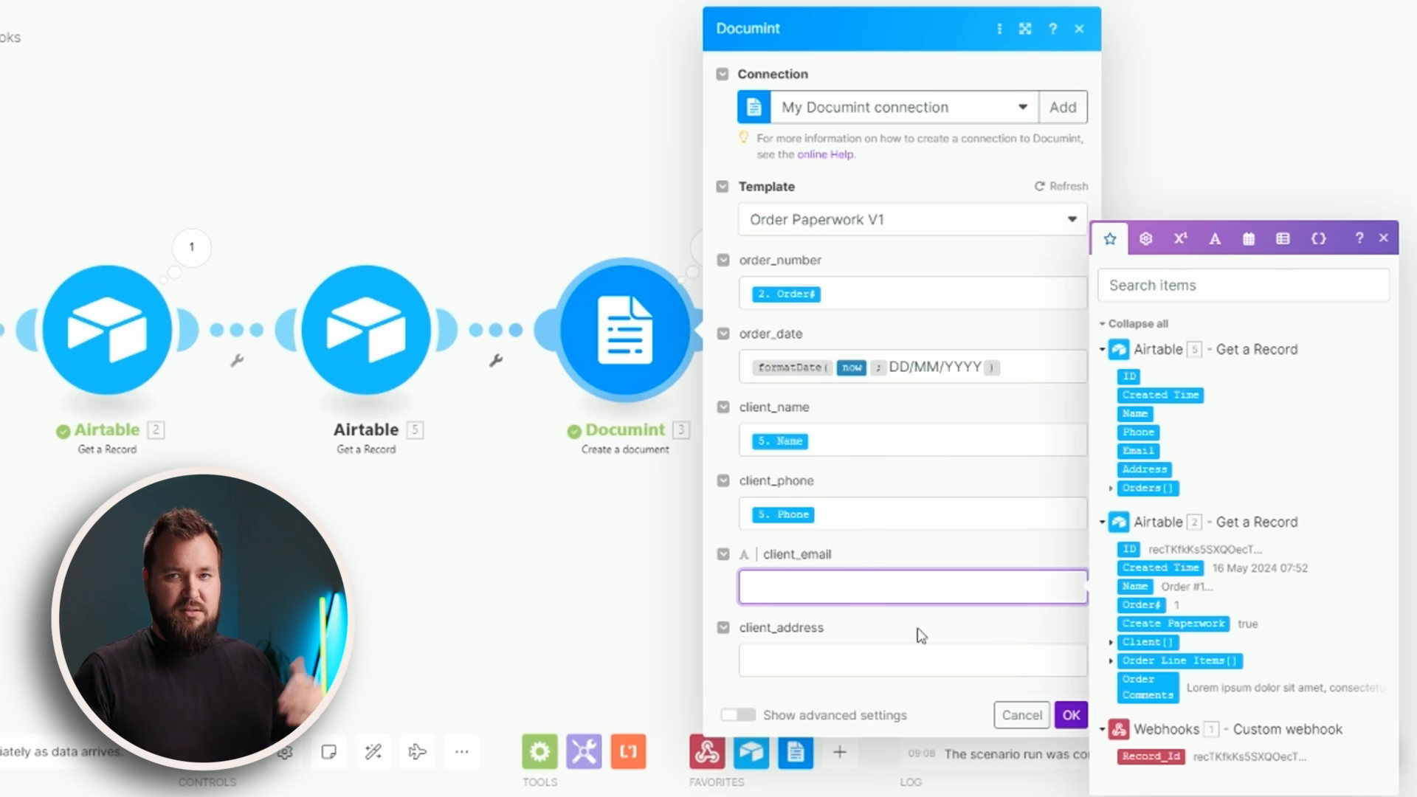
{"action": "left_click", "coordinate": [1144, 452]}
{"action": "key", "text": "Tab"}
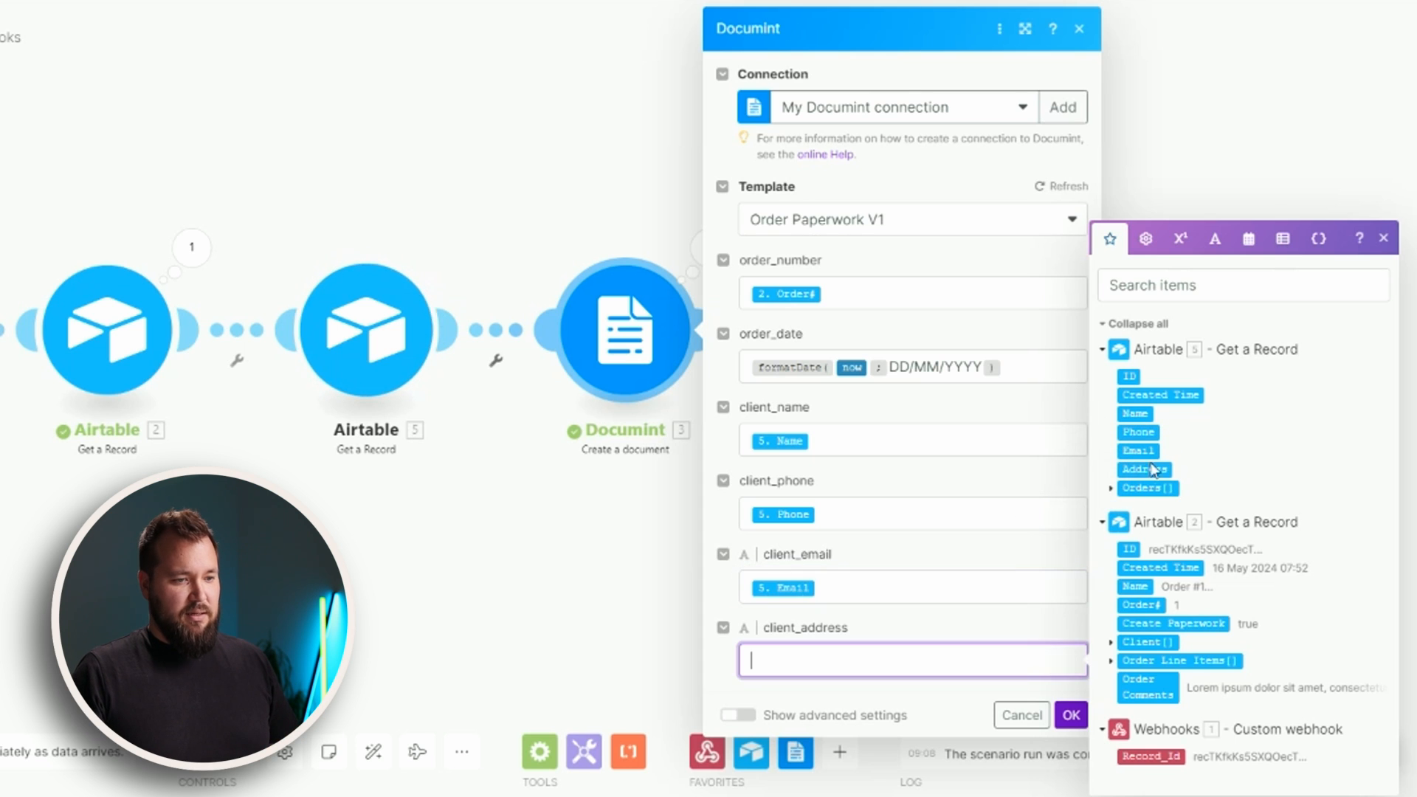
{"action": "left_click", "coordinate": [1153, 469]}
{"action": "left_click", "coordinate": [1070, 715]}
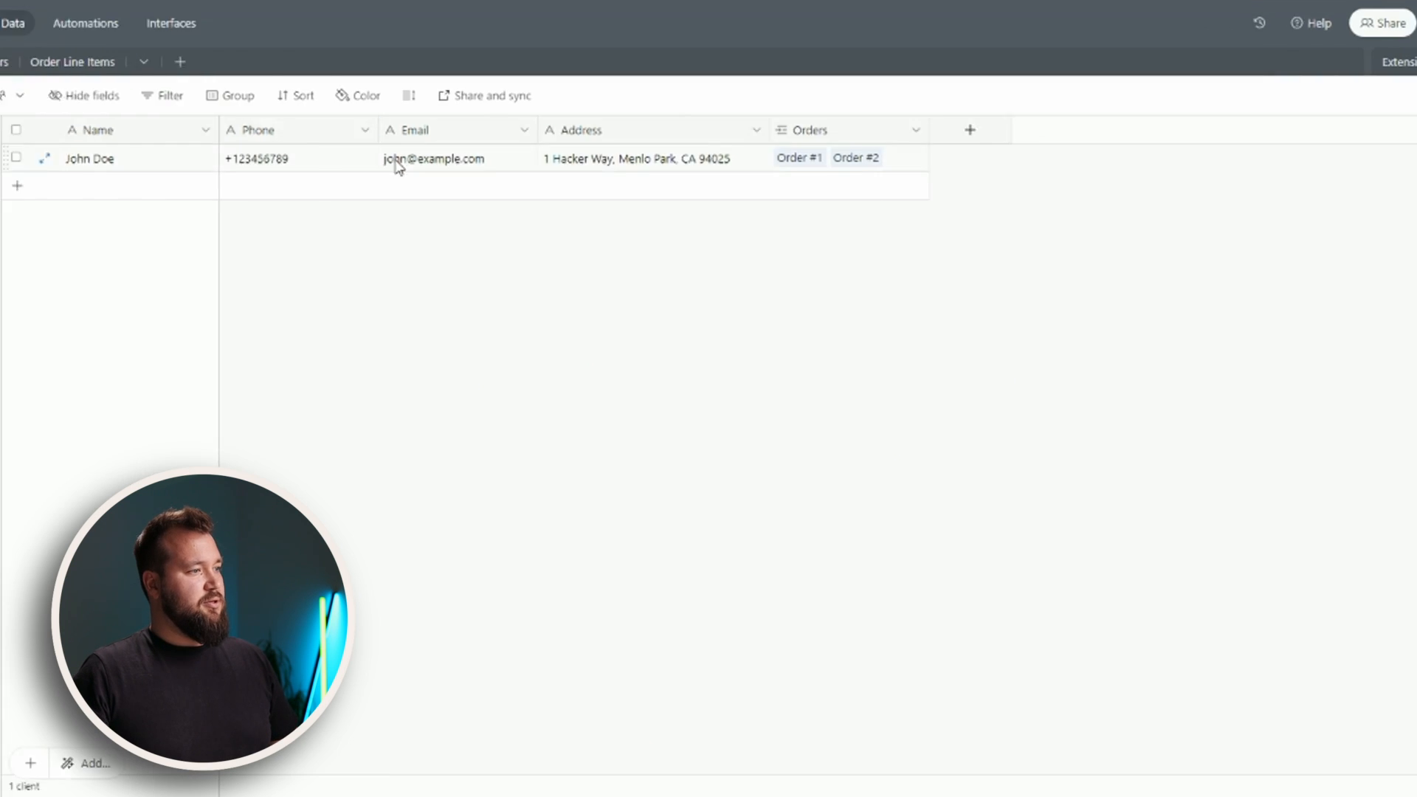
Switch to Airtable and enable Create Paperwork for Order #1 in the Orders table to generate its order paperwork.
{"action": "left_click", "coordinate": [183, 63]}
{"action": "left_click", "coordinate": [598, 158]}
{"action": "left_click", "coordinate": [781, 168]}
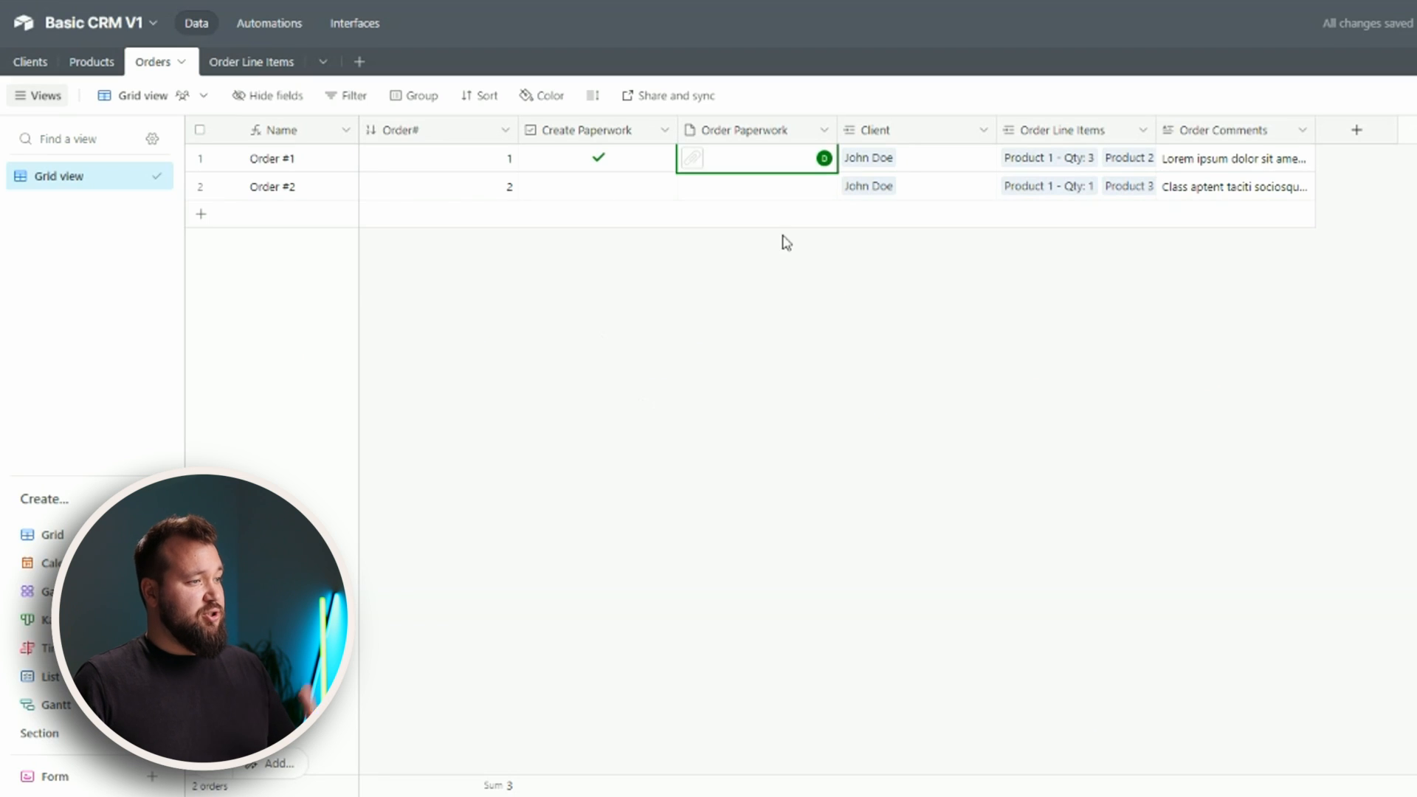
Open the Order Paperwork PDF of Order #1 to check its client details, and examine the reference layout in Screenshot_5.png.
{"action": "left_click", "coordinate": [735, 163]}
{"action": "left_click", "coordinate": [702, 162]}
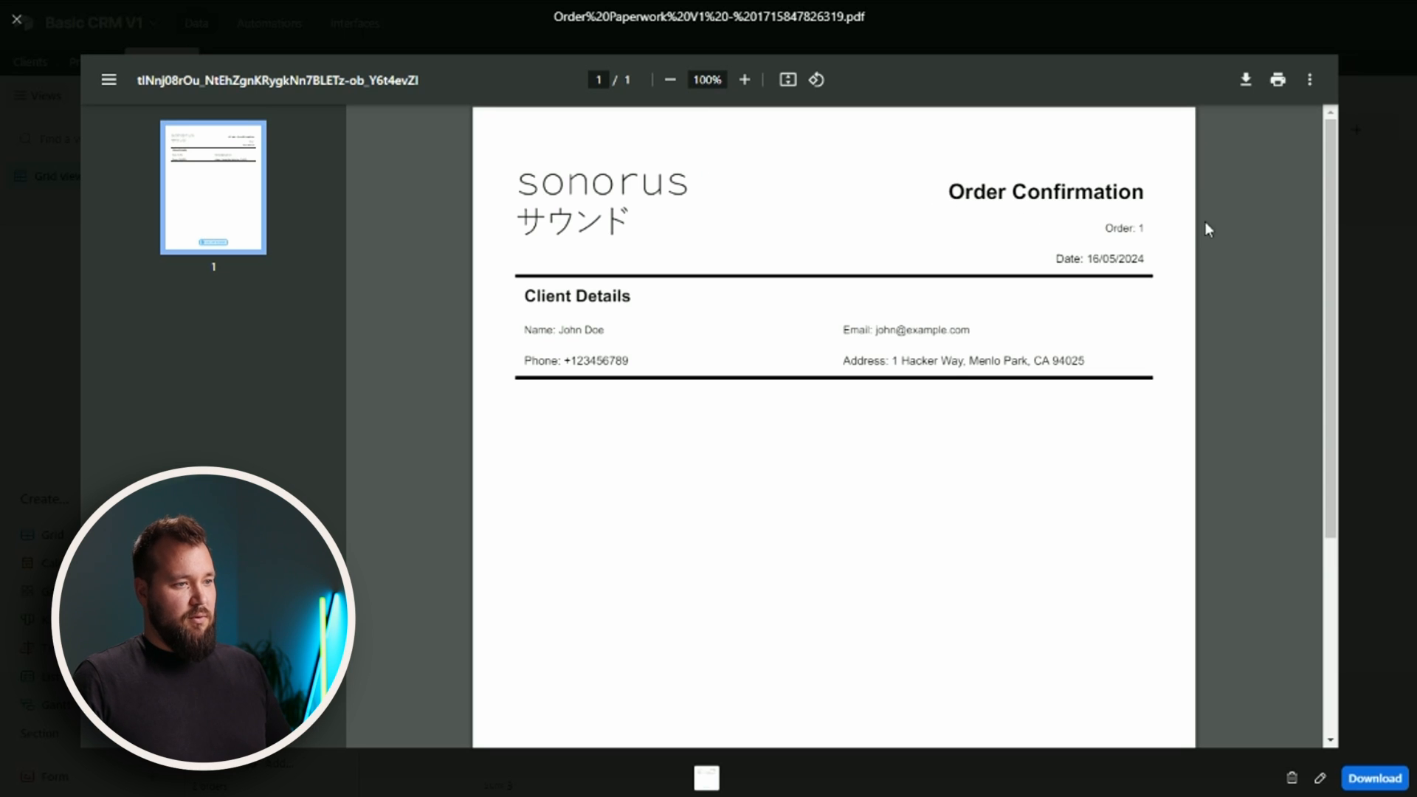
{"action": "double_click", "coordinate": [1141, 228]}
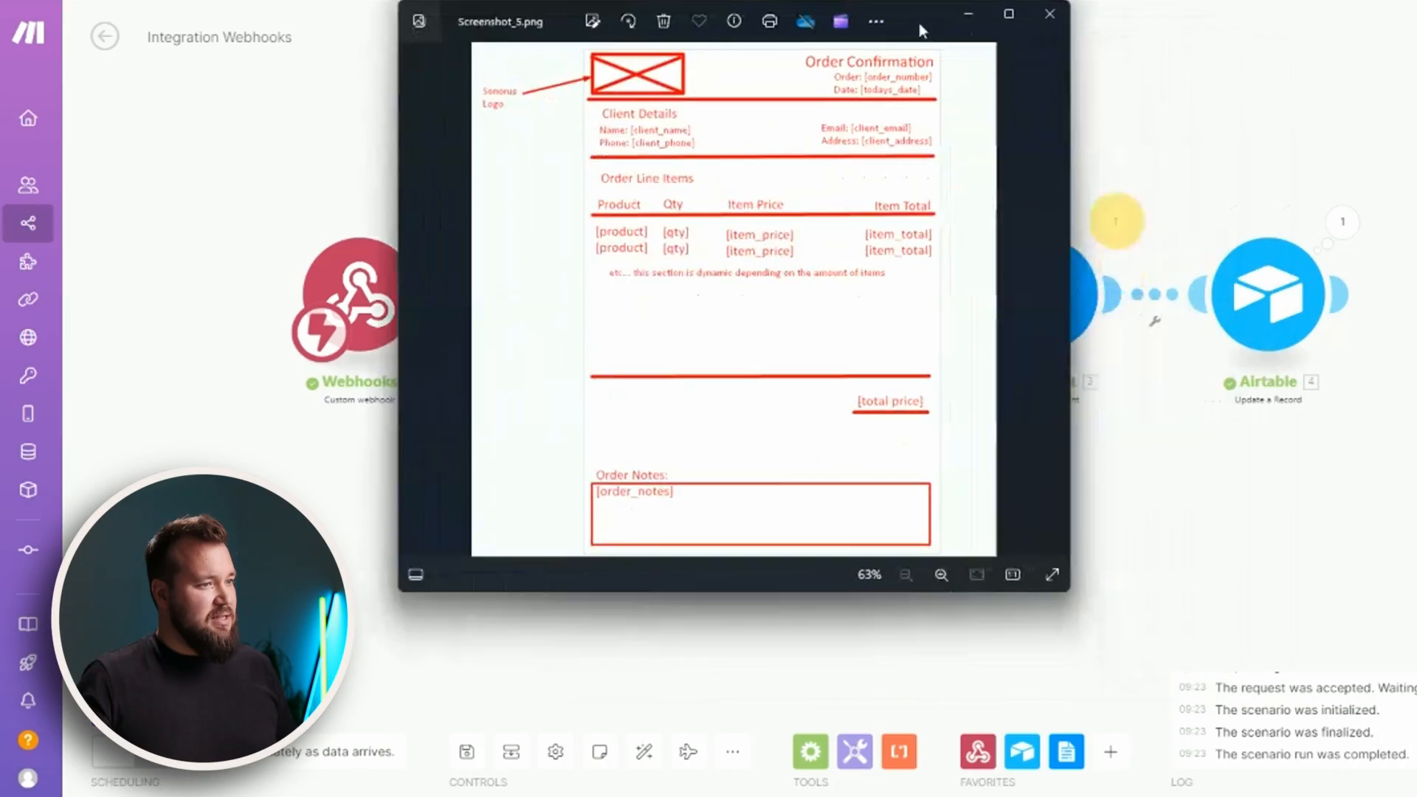
{"action": "left_click_drag", "start_coordinate": [919, 23], "coordinate": [947, 25]}
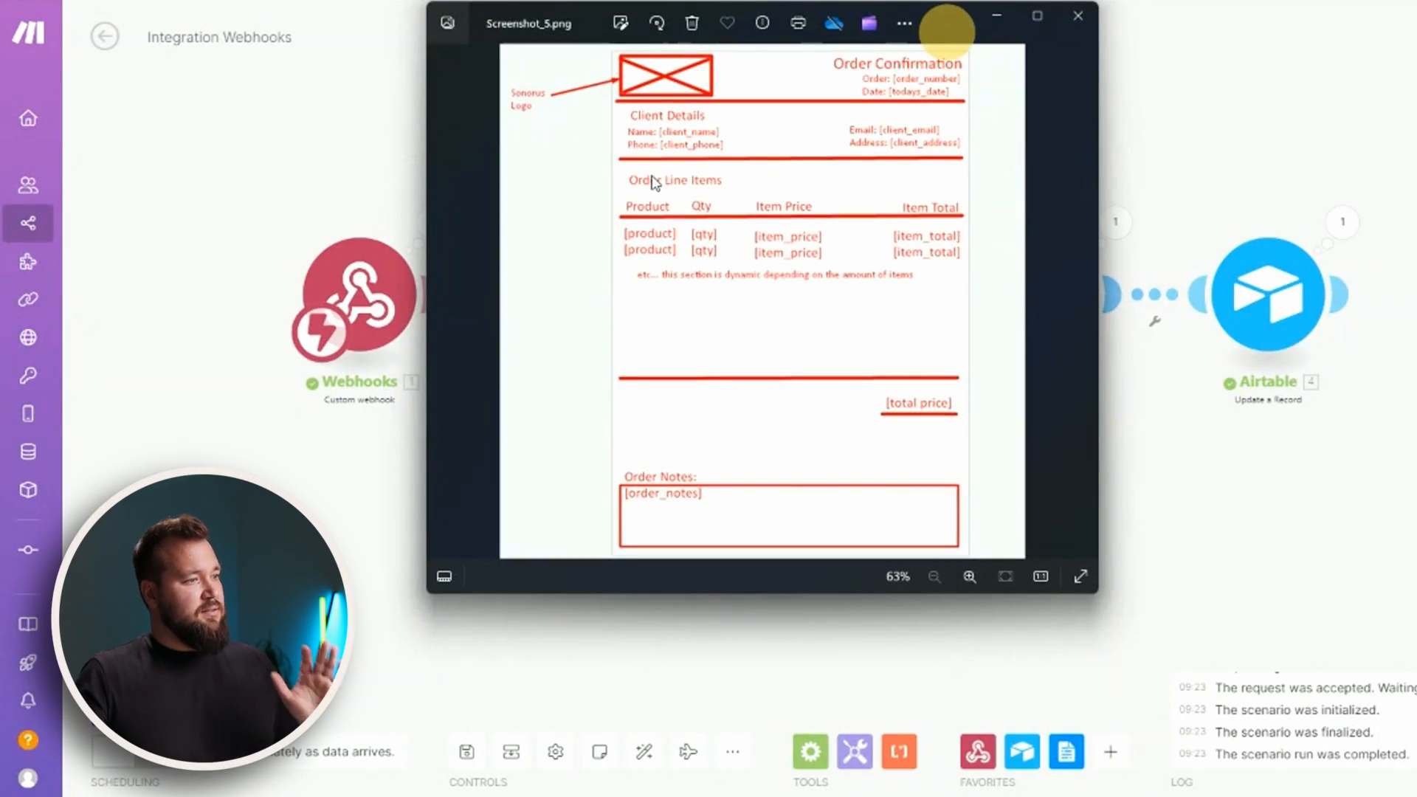
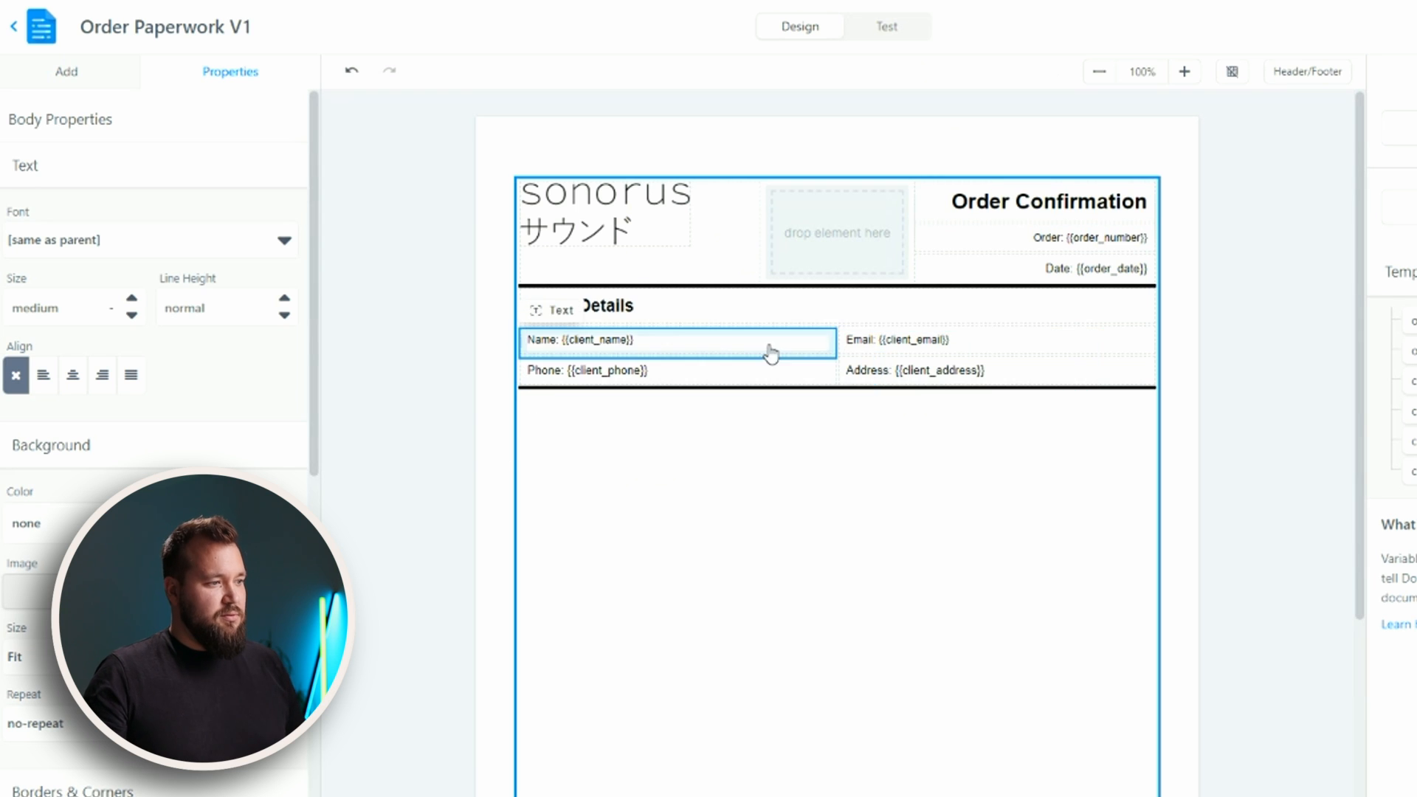
Add a row beneath the client details and place a text element in it reading "Order Line Items".
{"action": "left_click", "coordinate": [709, 370]}
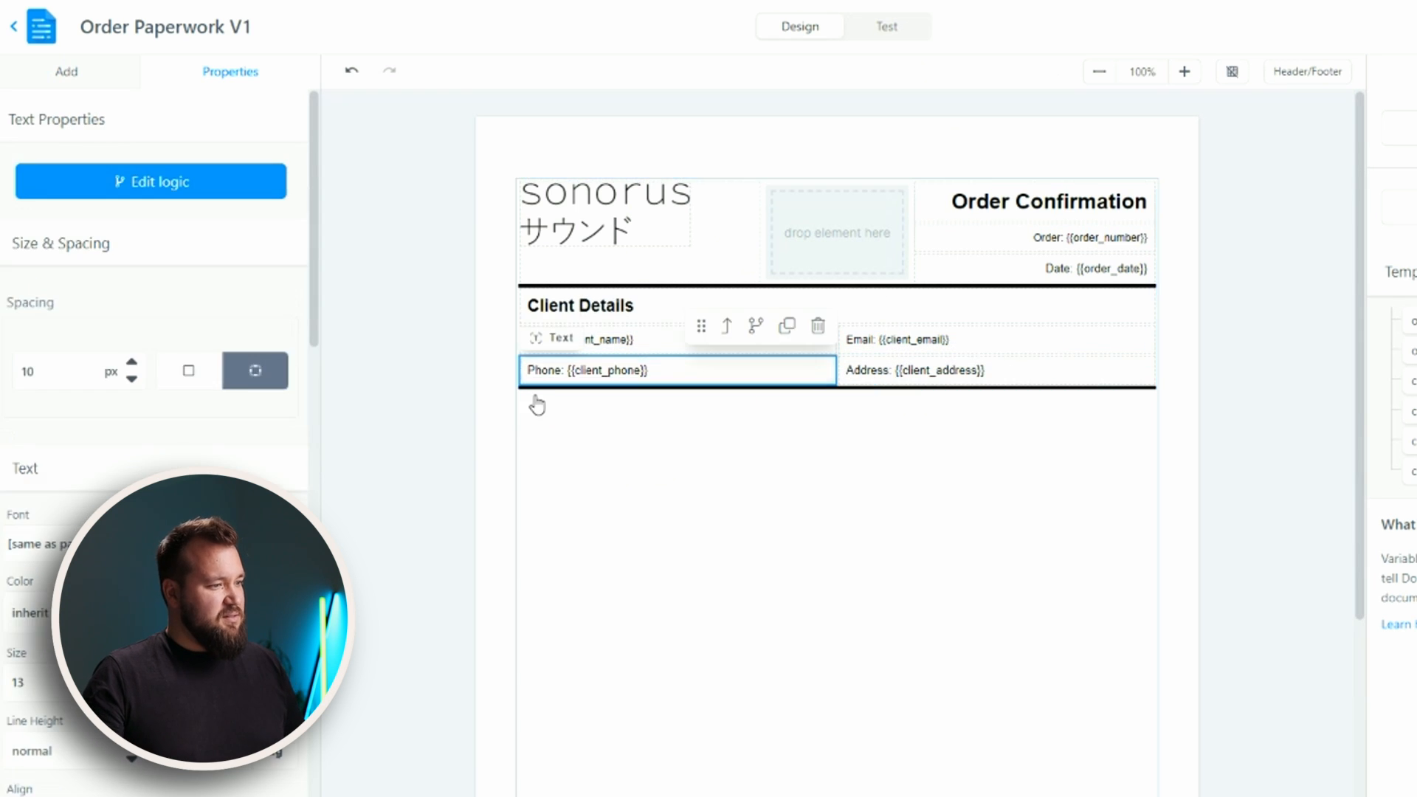
{"action": "left_click", "coordinate": [80, 68]}
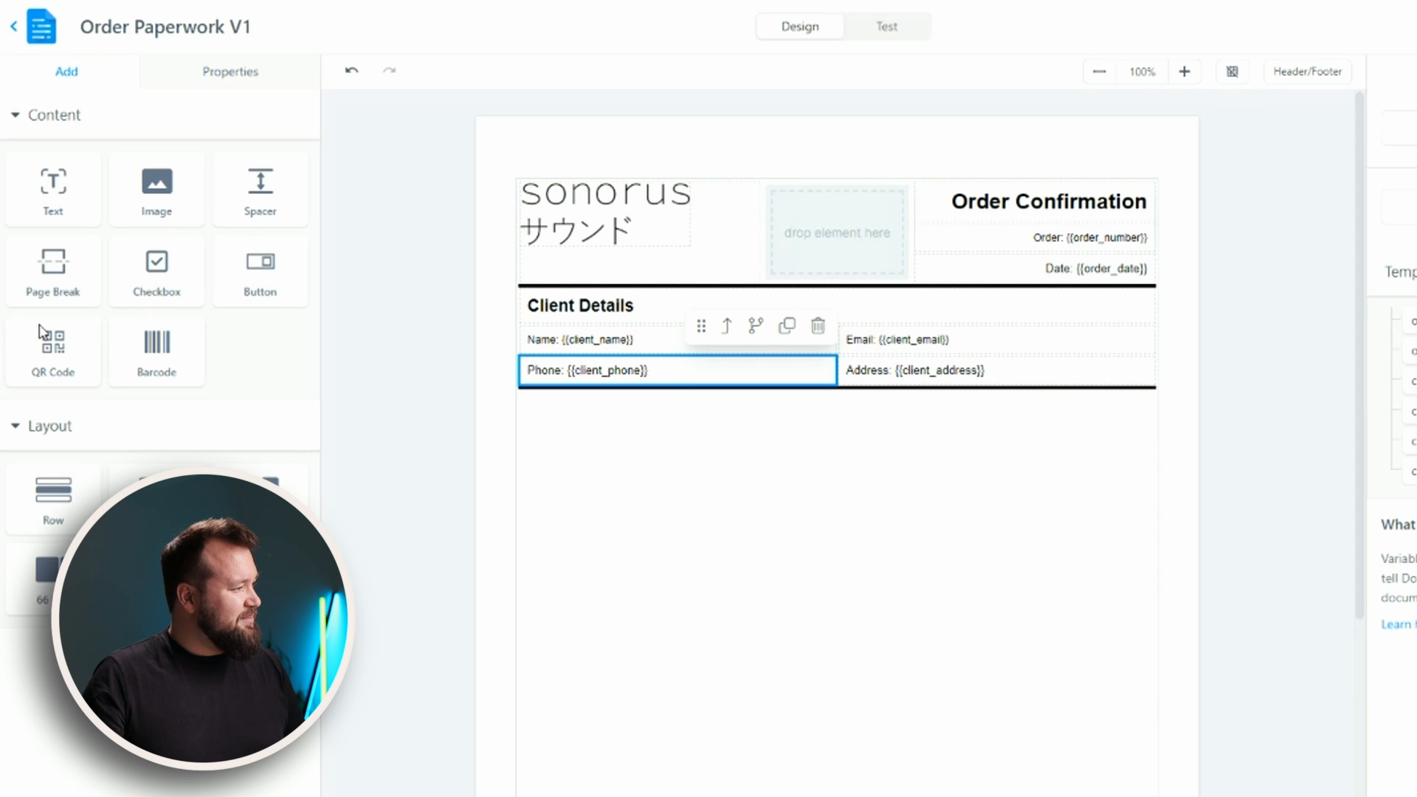
{"action": "left_click_drag", "start_coordinate": [53, 493], "coordinate": [693, 526]}
{"action": "left_click", "coordinate": [67, 71]}
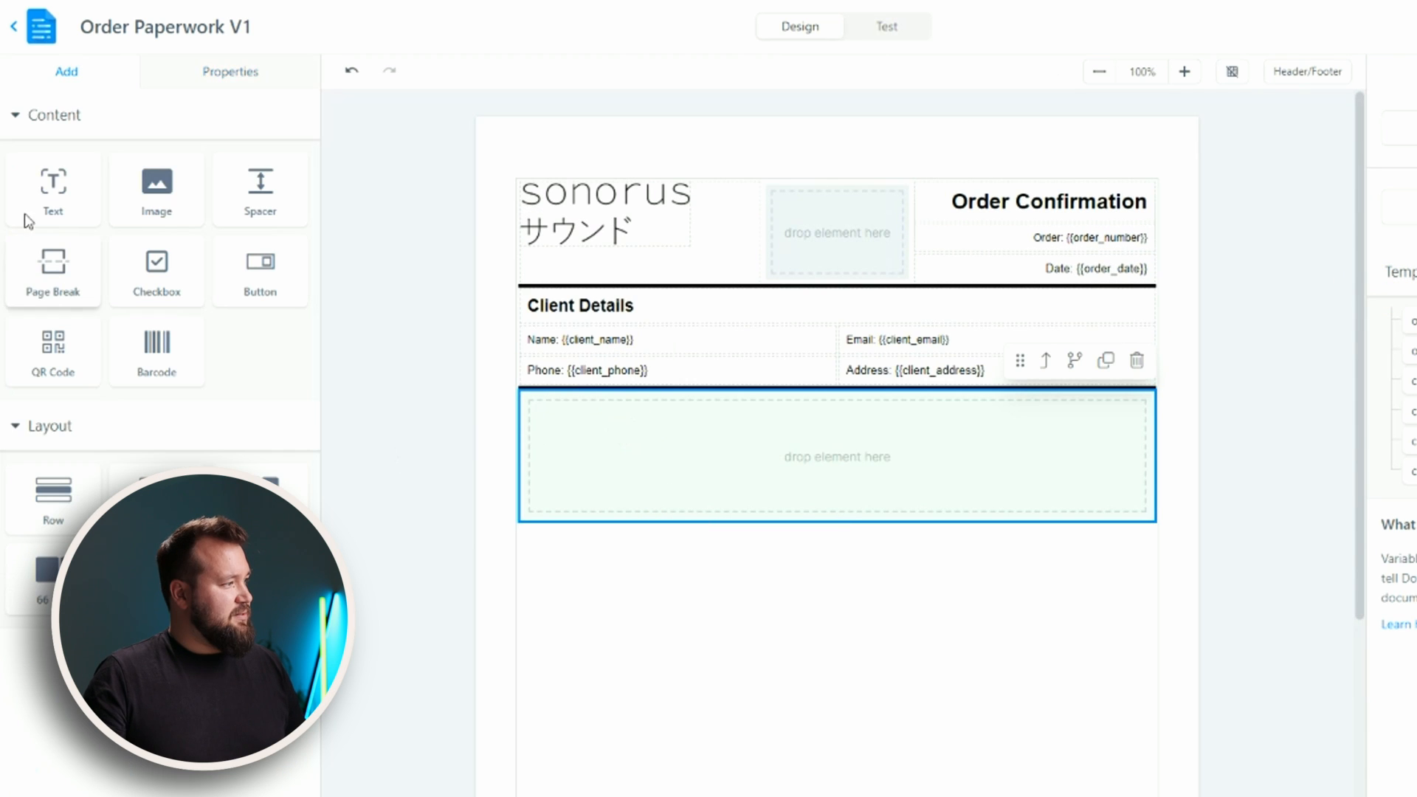
{"action": "left_click_drag", "start_coordinate": [150, 265], "coordinate": [610, 411]}
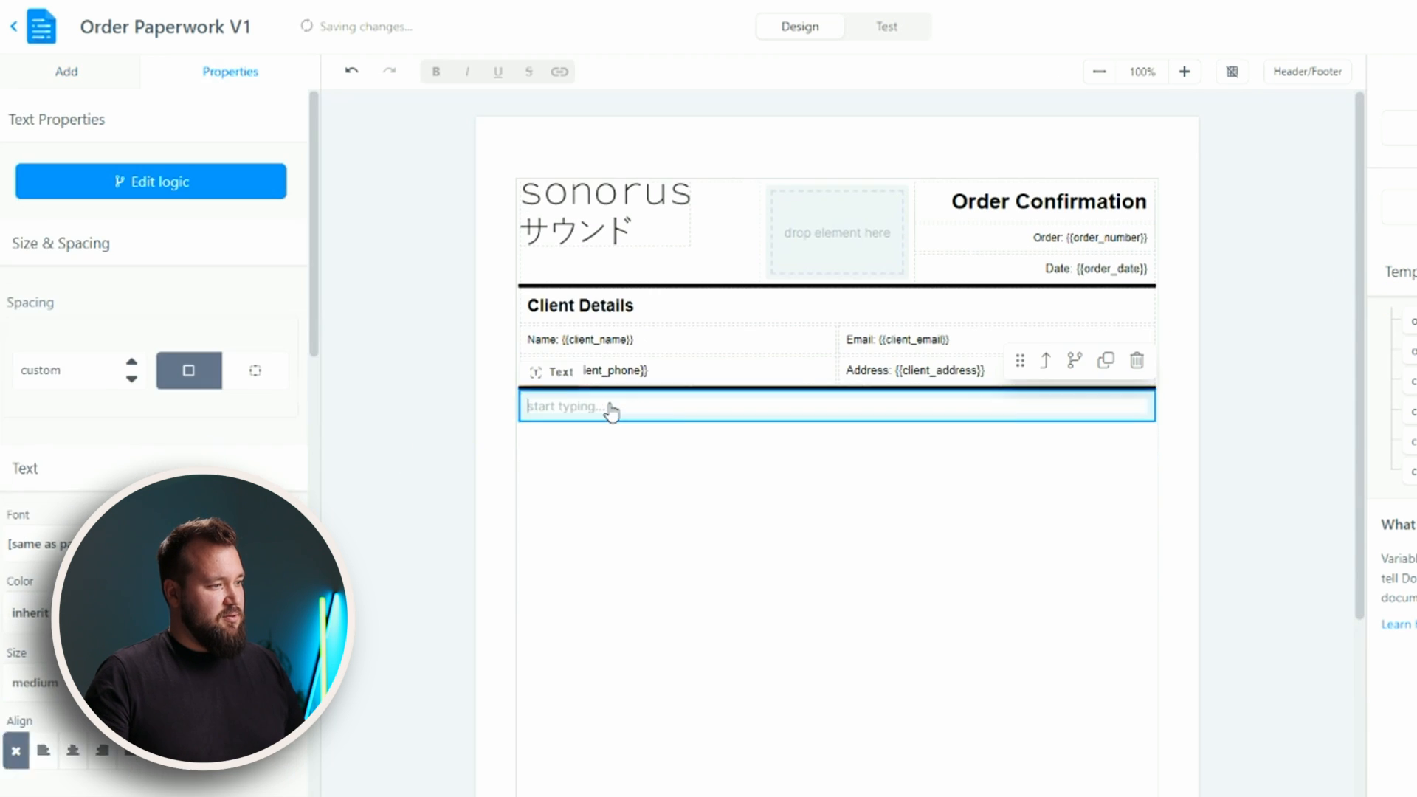
{"action": "type", "text": "Order Line"}
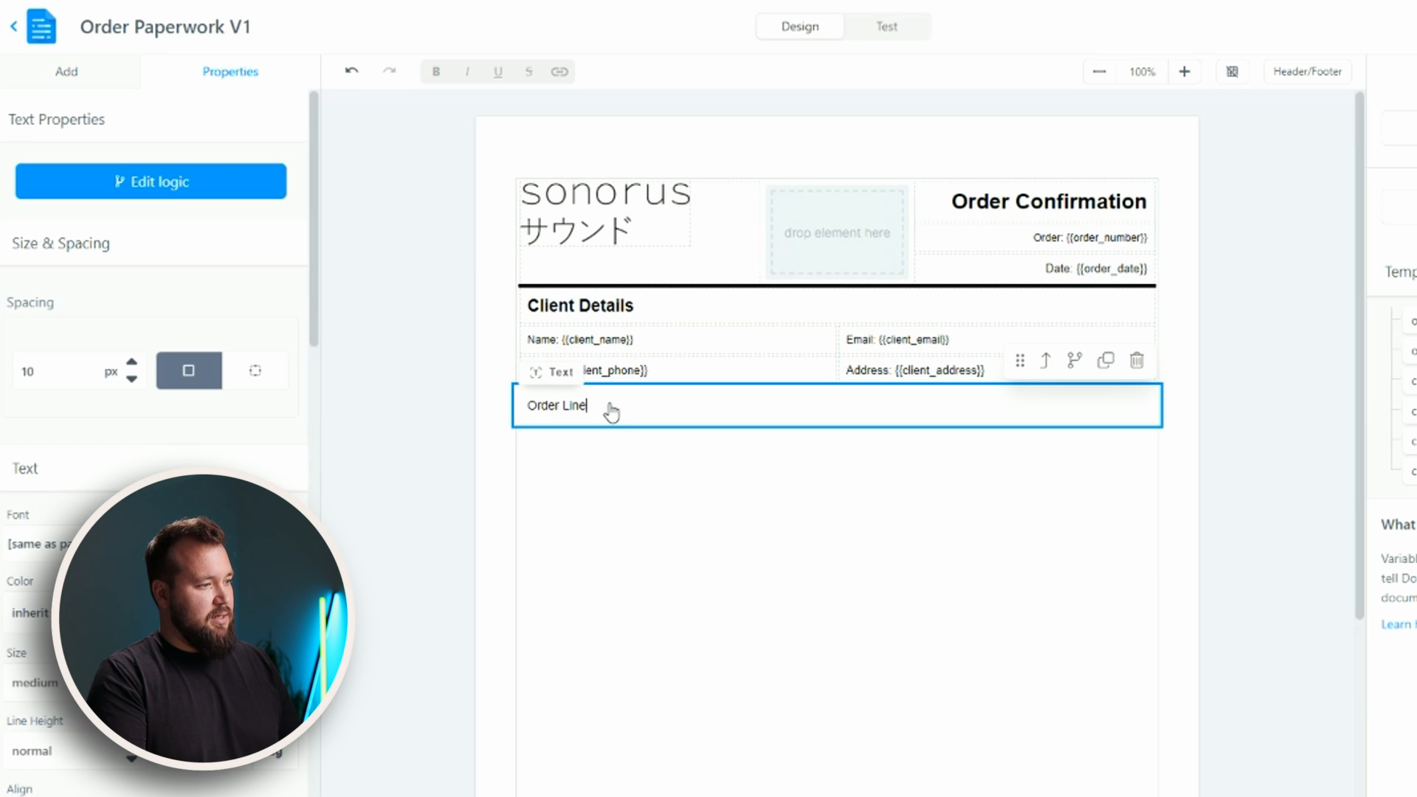
{"action": "type", "text": " Items"}
Format the "Order Line Items" heading in bold with text size 19.
{"action": "key", "text": "ctrl+a"}
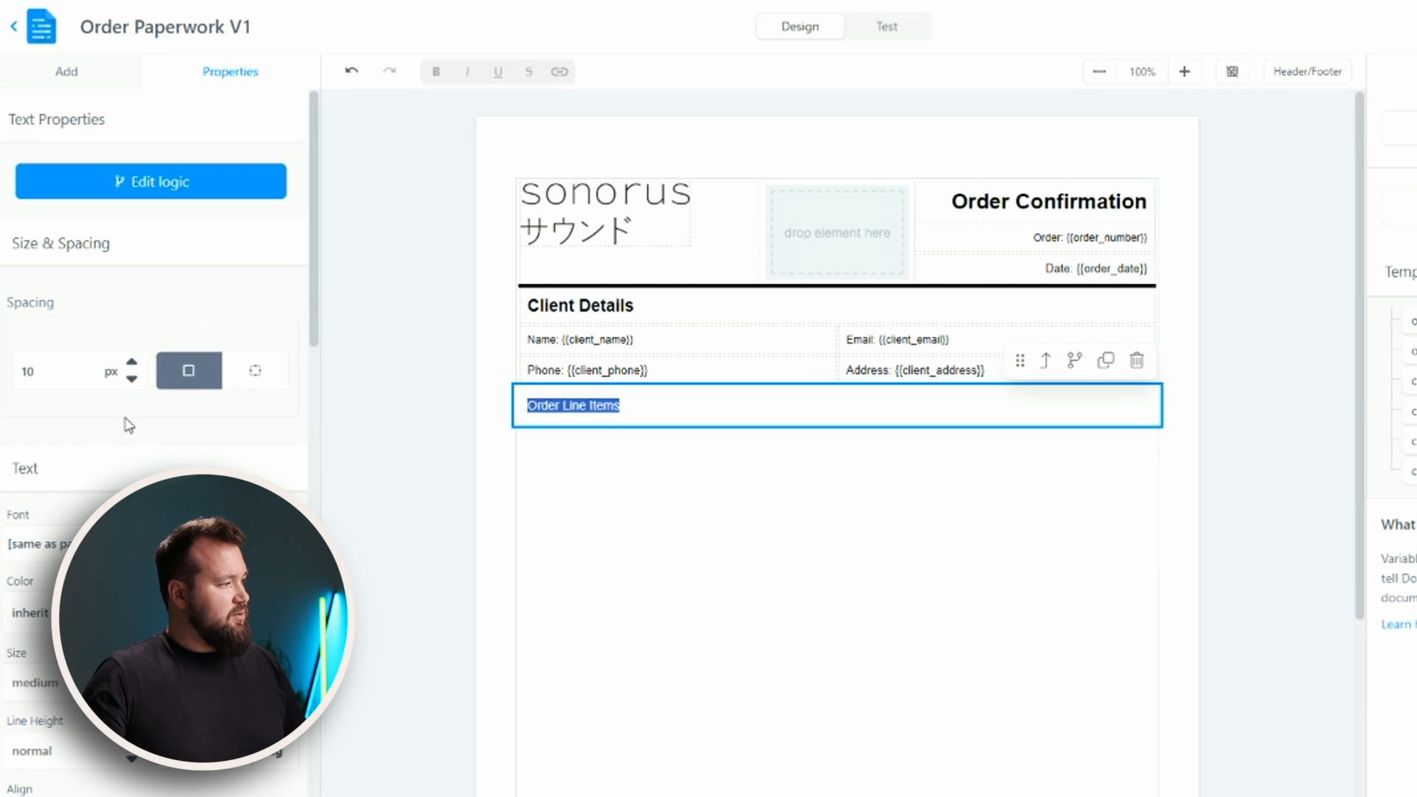
{"action": "scroll", "coordinate": [126, 420], "scroll_direction": "down", "scroll_amount": 1}
{"action": "scroll", "coordinate": [154, 443], "scroll_direction": "down", "scroll_amount": 3}
{"action": "left_click", "coordinate": [131, 495]}
{"action": "left_click", "coordinate": [132, 495]}
{"action": "left_click", "coordinate": [132, 495]}
{"action": "left_click", "coordinate": [132, 495]}
{"action": "left_click", "coordinate": [132, 496]}
{"action": "left_click", "coordinate": [132, 496]}
{"action": "left_click", "coordinate": [131, 495]}
{"action": "left_click", "coordinate": [131, 495]}
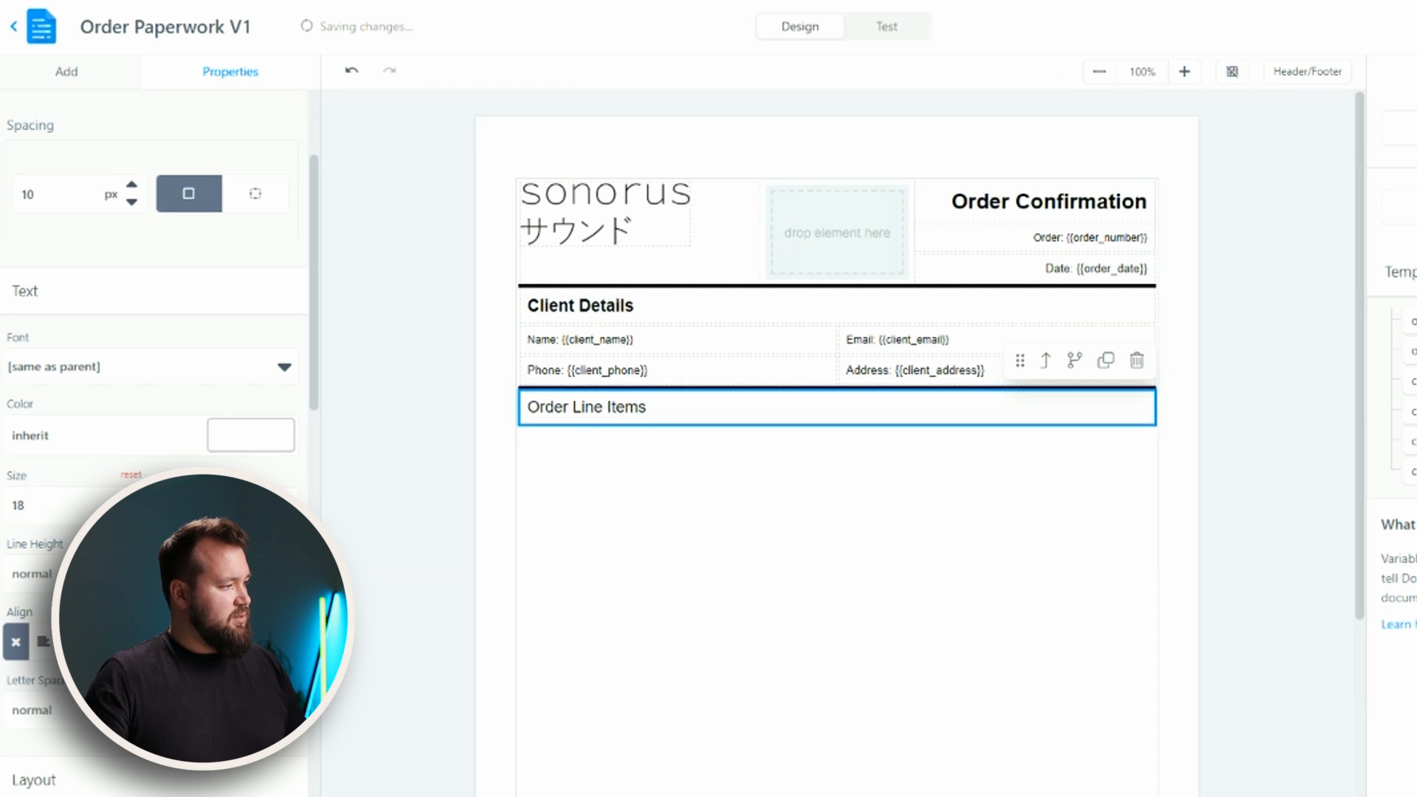
{"action": "double_click", "coordinate": [585, 411]}
{"action": "key", "text": "ctrl+b"}
{"action": "left_click", "coordinate": [450, 433]}
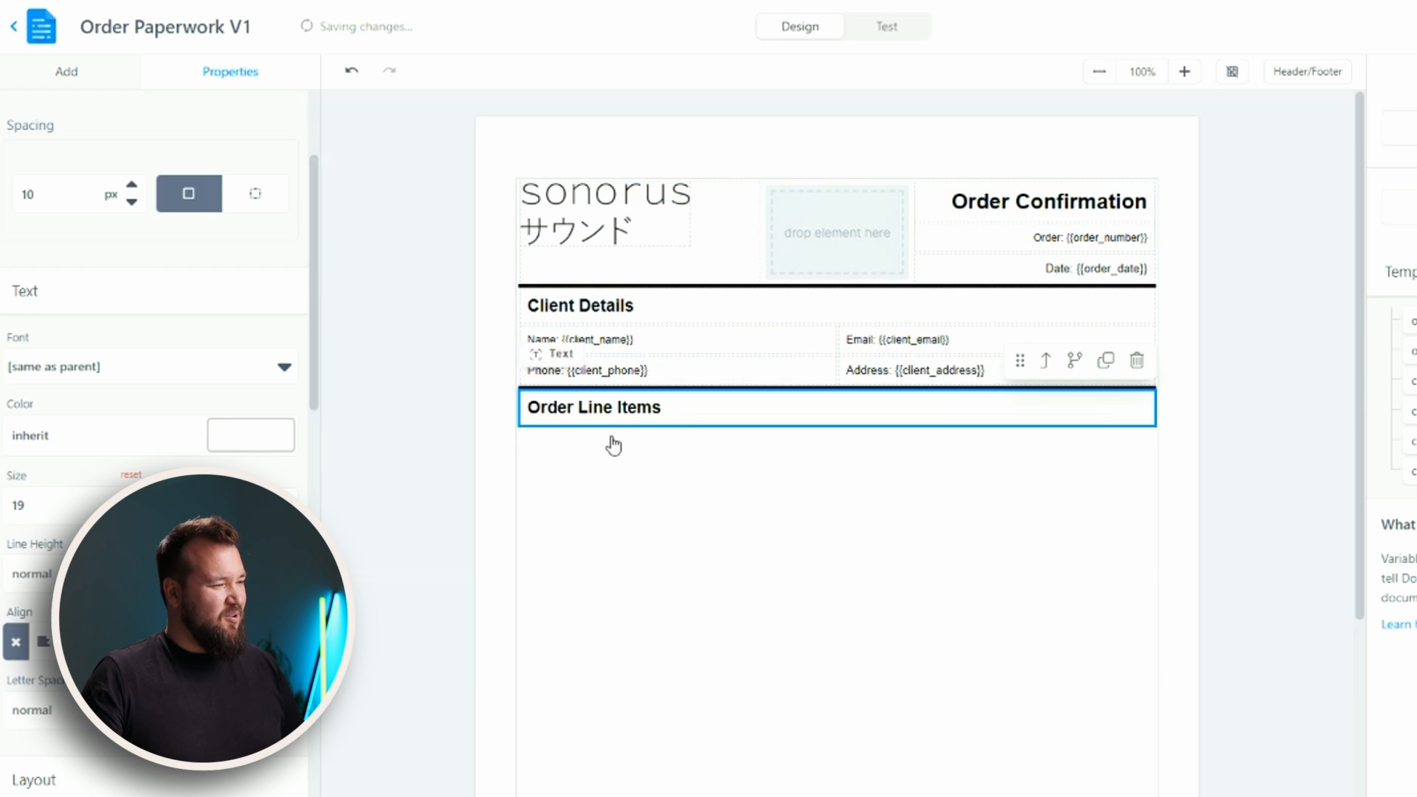
Duplicate the two-column client details row and move the copy below the "Order Line Items" heading.
{"action": "left_click_drag", "start_coordinate": [835, 313], "coordinate": [832, 339]}
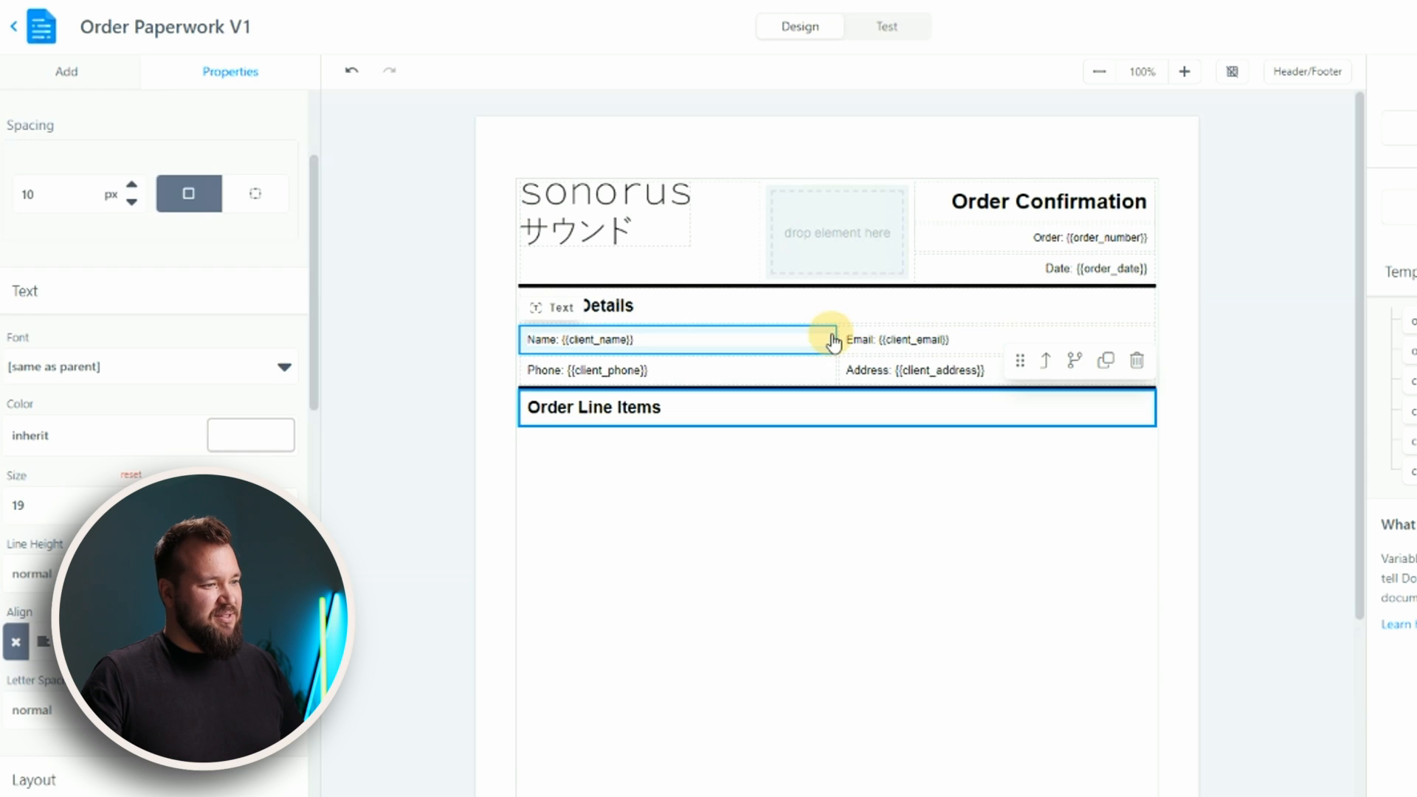
{"action": "left_click", "coordinate": [728, 304]}
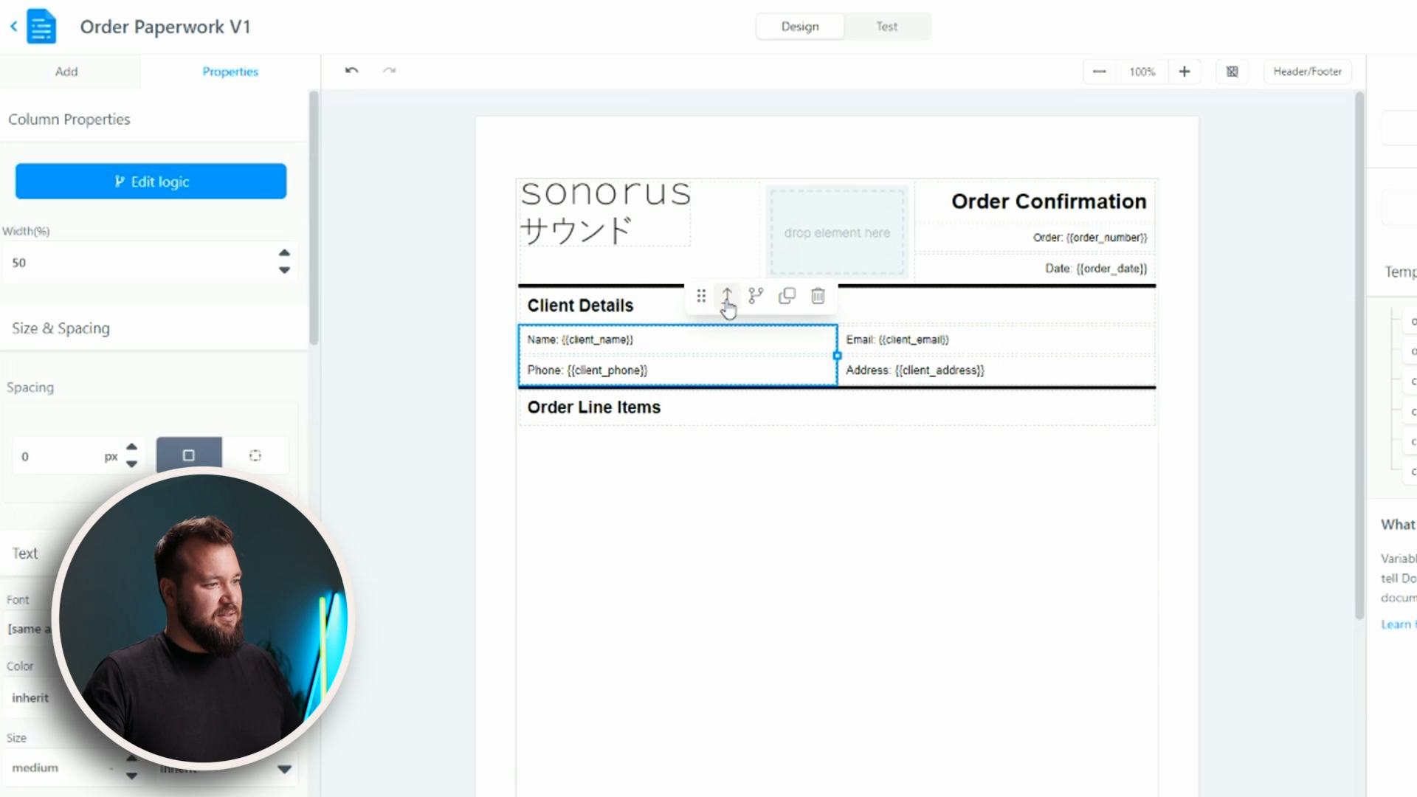
{"action": "left_click", "coordinate": [726, 302]}
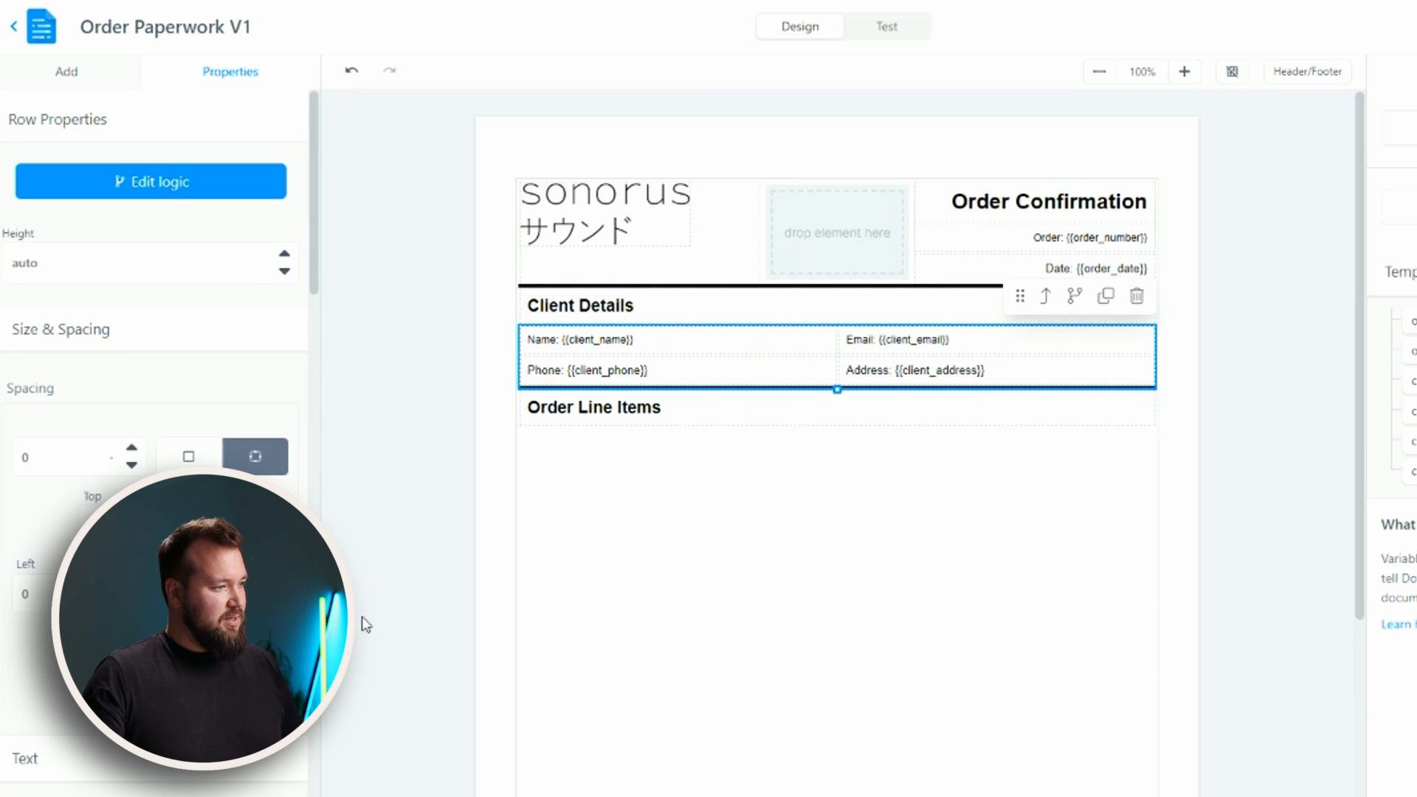
{"action": "left_click", "coordinate": [1106, 296]}
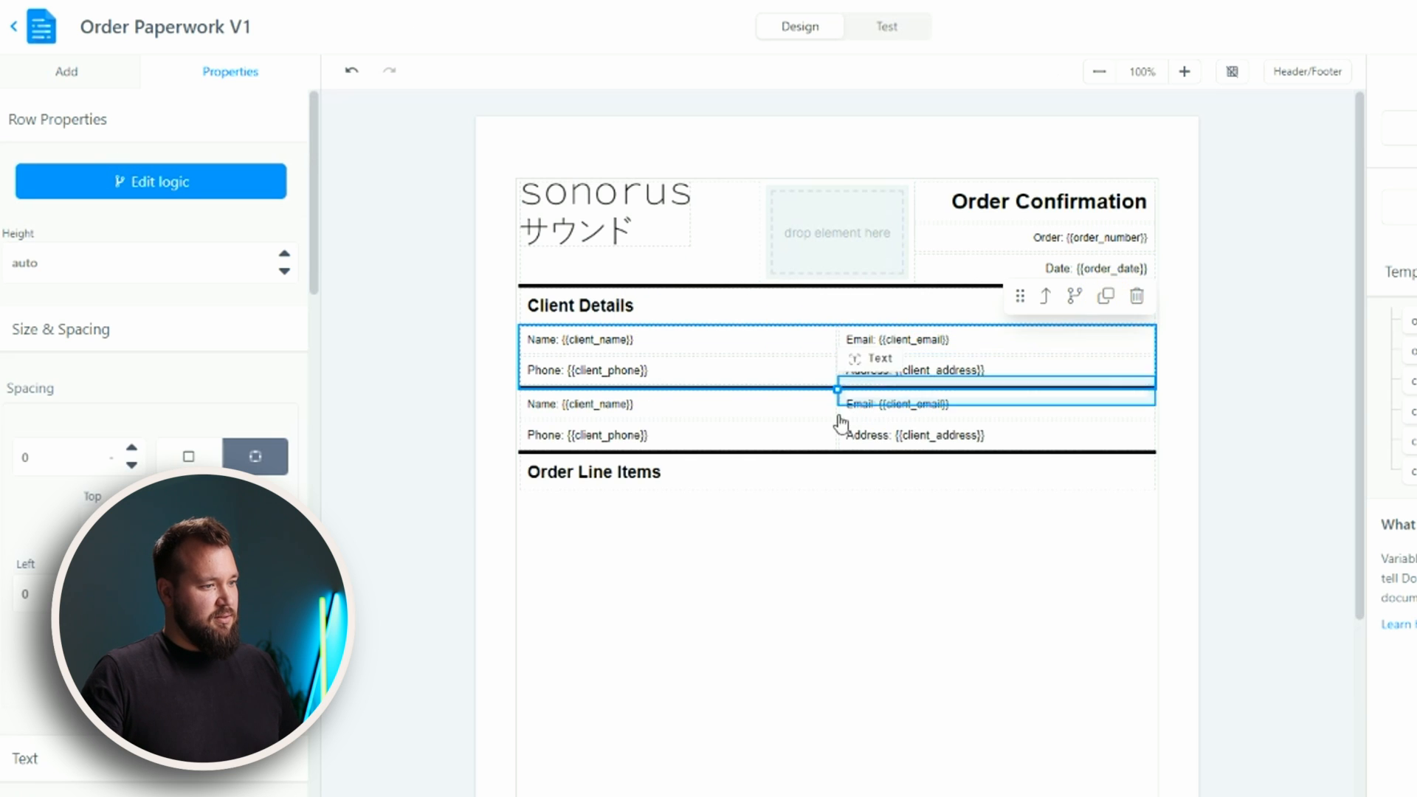
{"action": "left_click_drag", "start_coordinate": [799, 482], "coordinate": [797, 589]}
{"action": "left_click", "coordinate": [659, 548]}
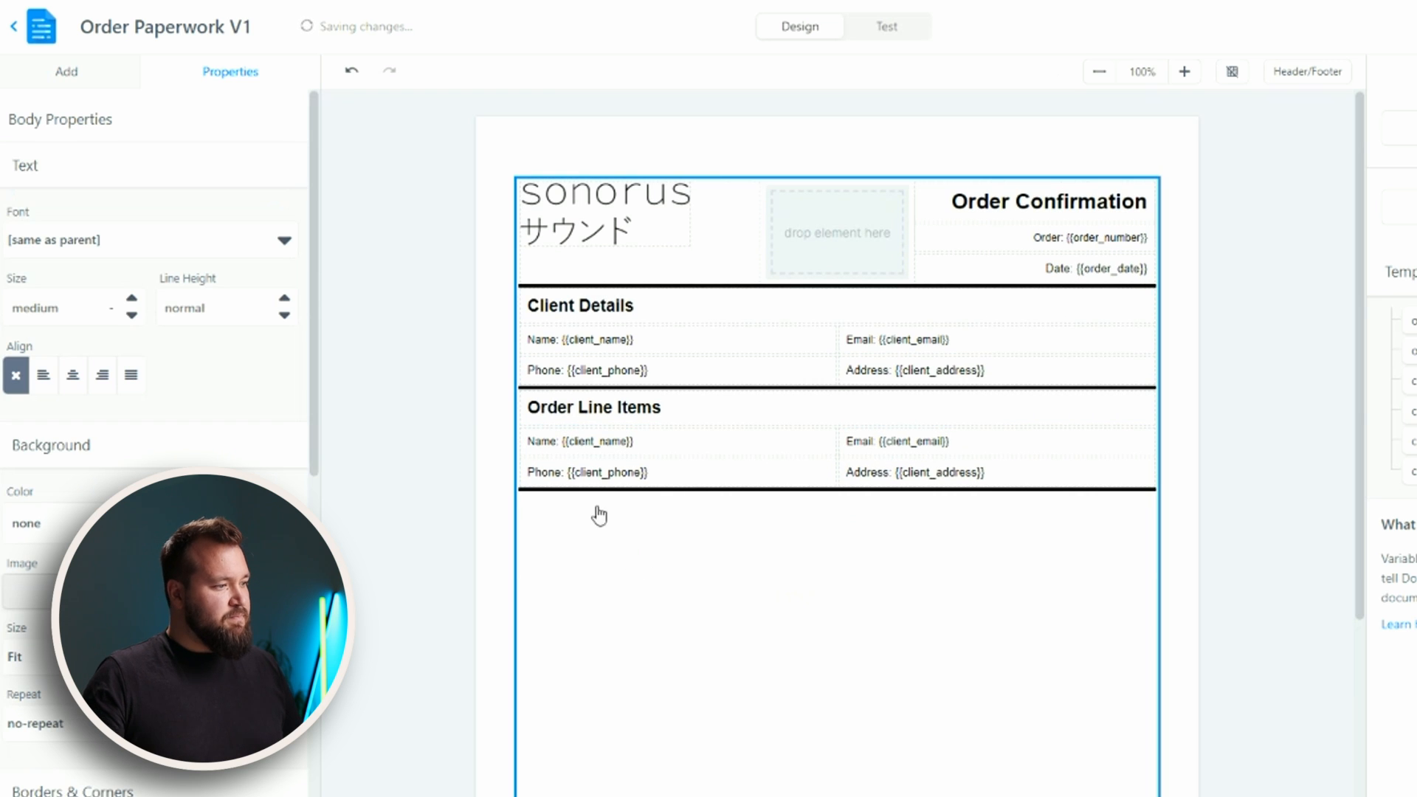
Delete the Name and Email texts from the copied row and shorten its phone text to "Phone".
{"action": "left_click", "coordinate": [803, 460]}
{"action": "key", "text": "Delete"}
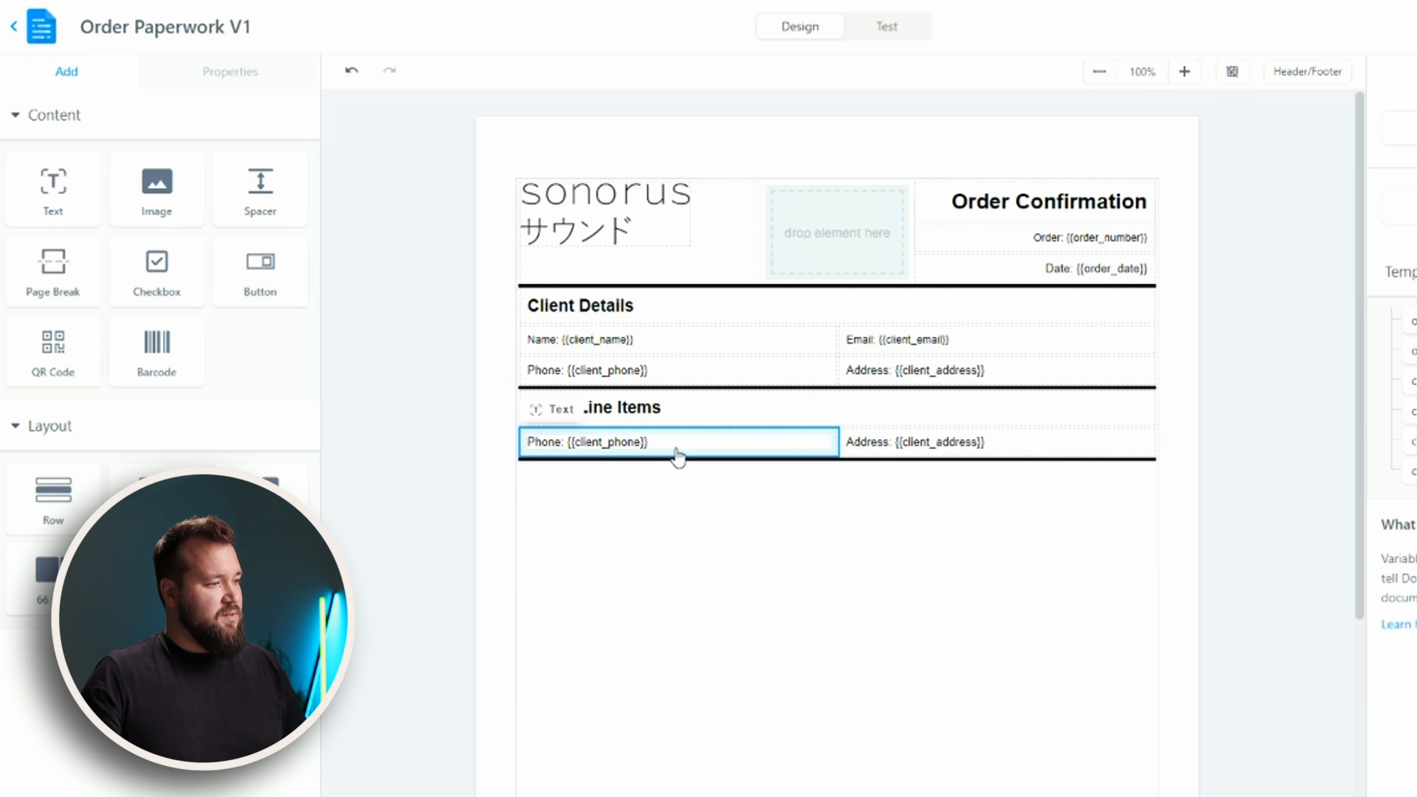
{"action": "left_click", "coordinate": [649, 452]}
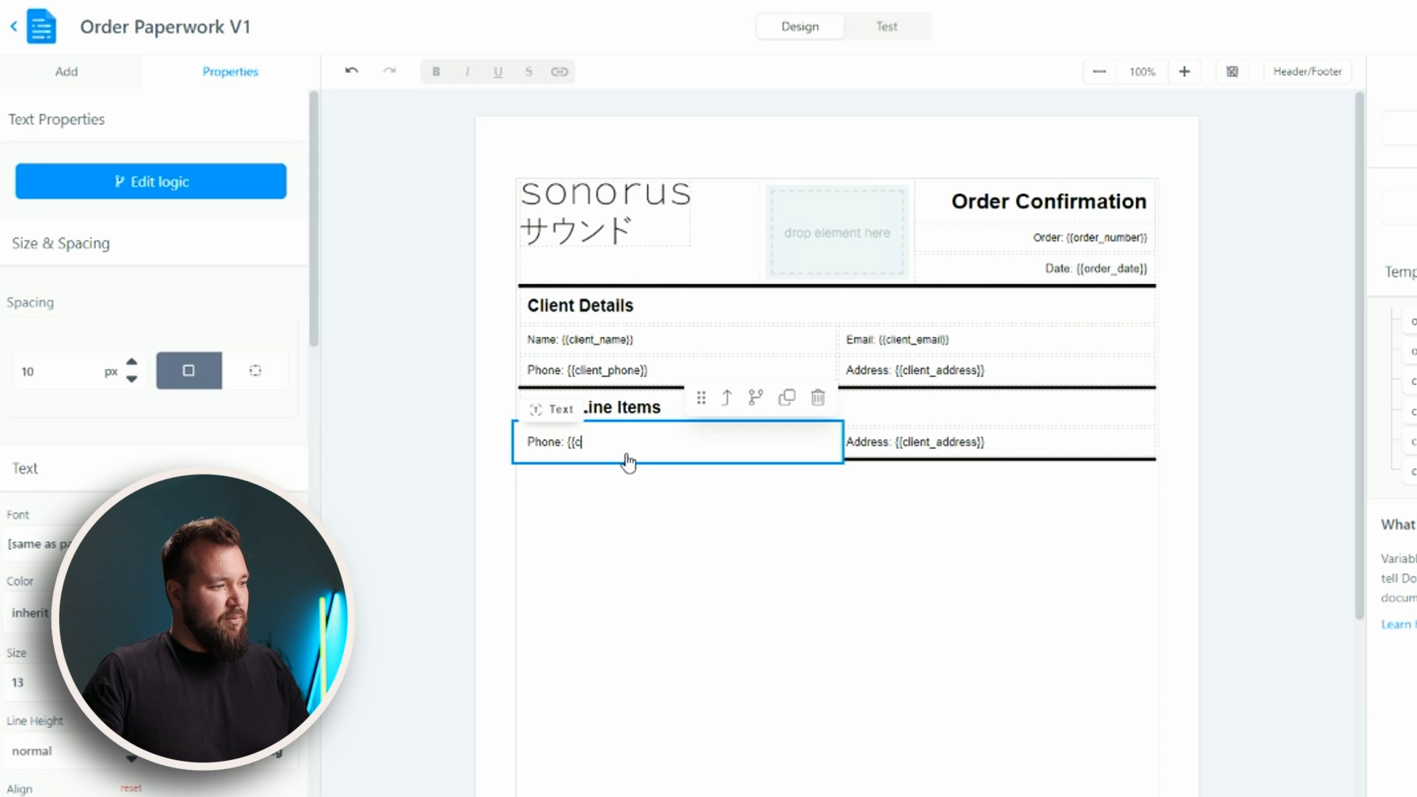
{"action": "left_click", "coordinate": [883, 561]}
{"action": "left_click", "coordinate": [602, 452]}
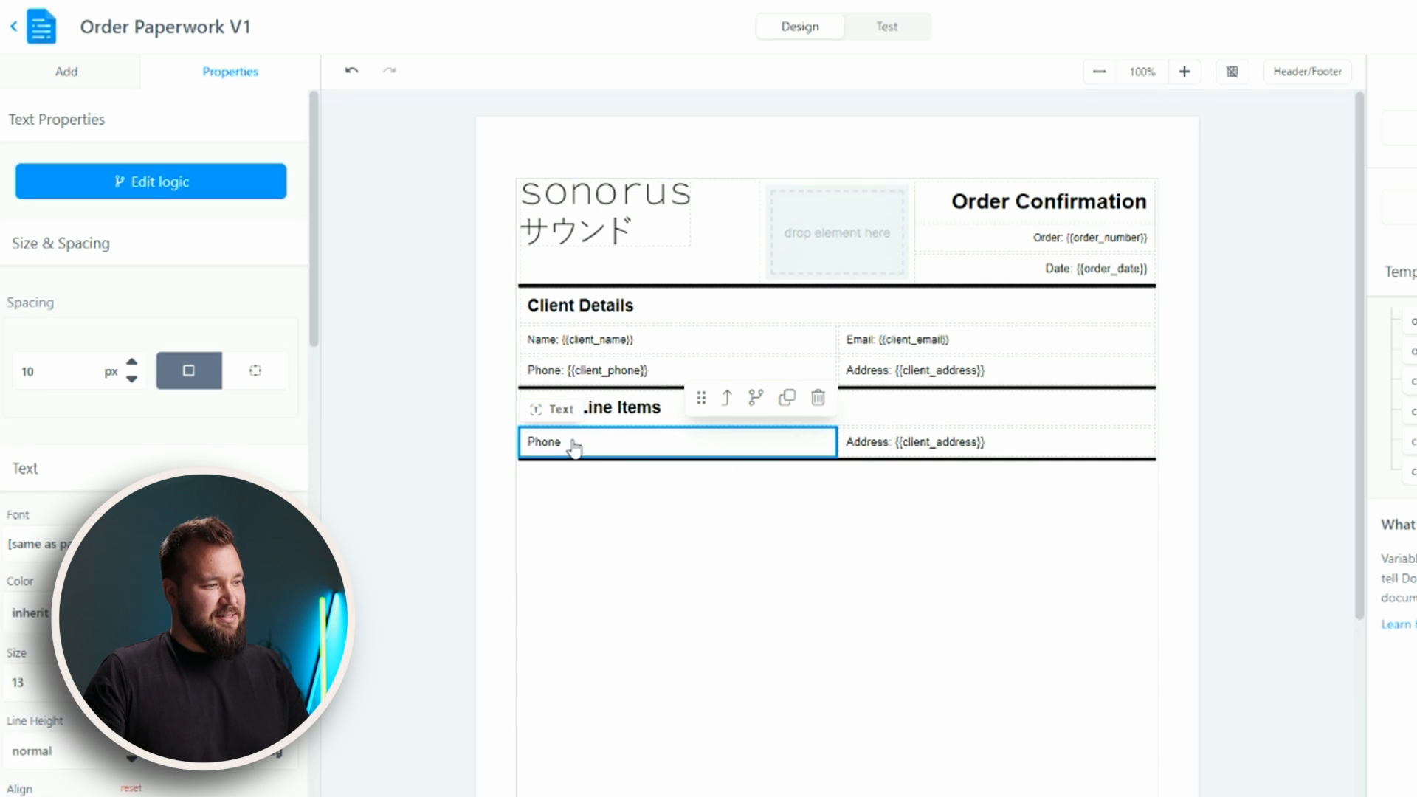
Delete the Address text and its emptied column from the row under "Order Line Items".
{"action": "left_click", "coordinate": [929, 446]}
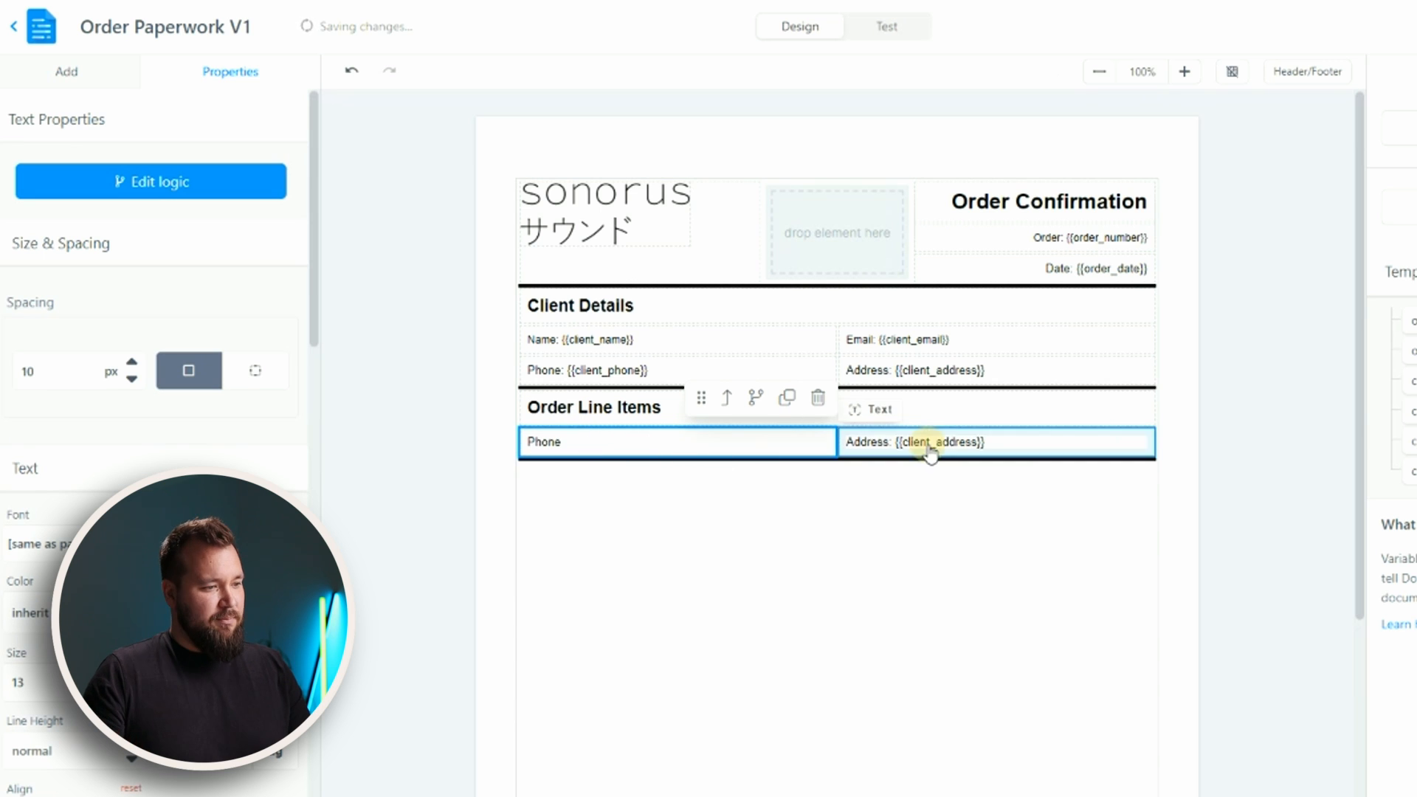
{"action": "left_click", "coordinate": [1131, 397]}
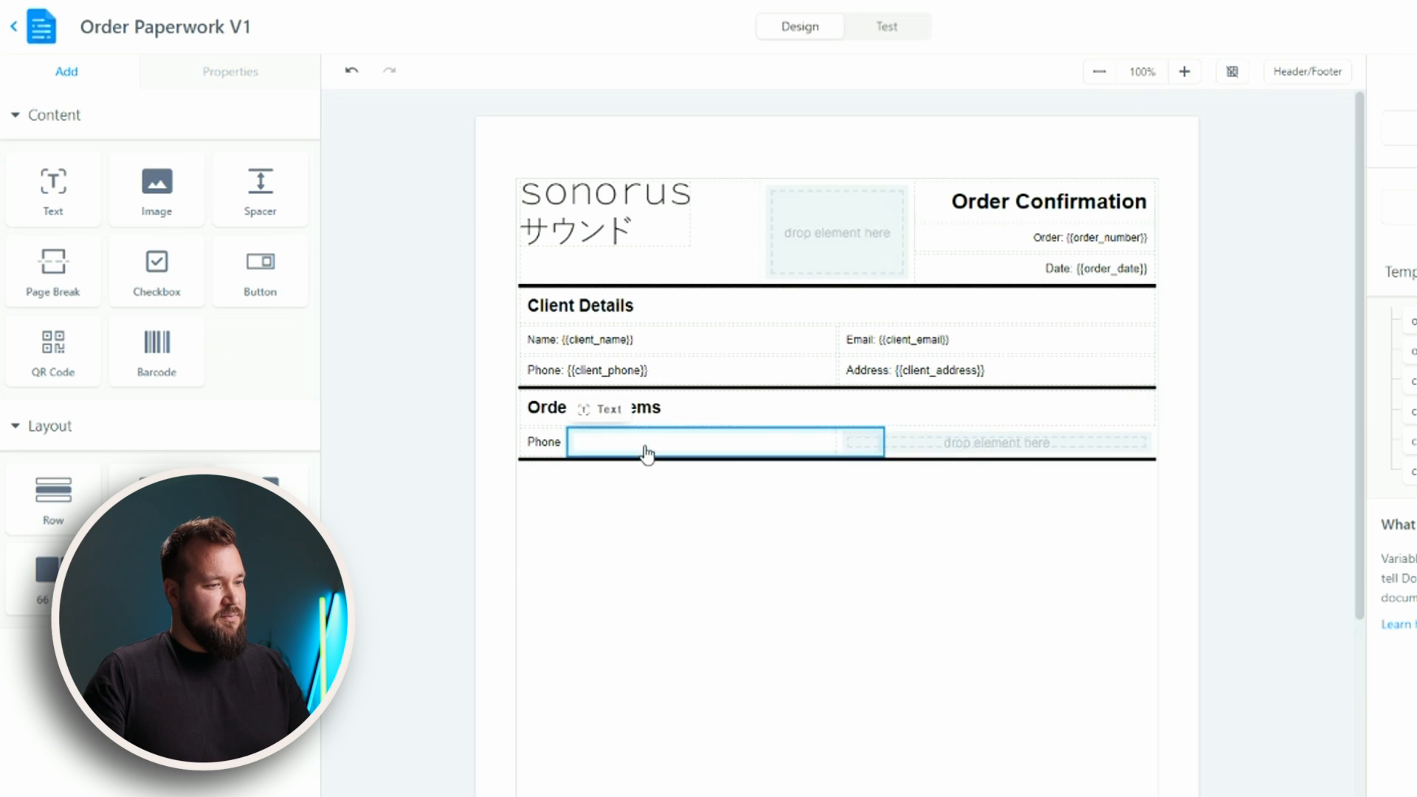
{"action": "left_click", "coordinate": [1006, 442]}
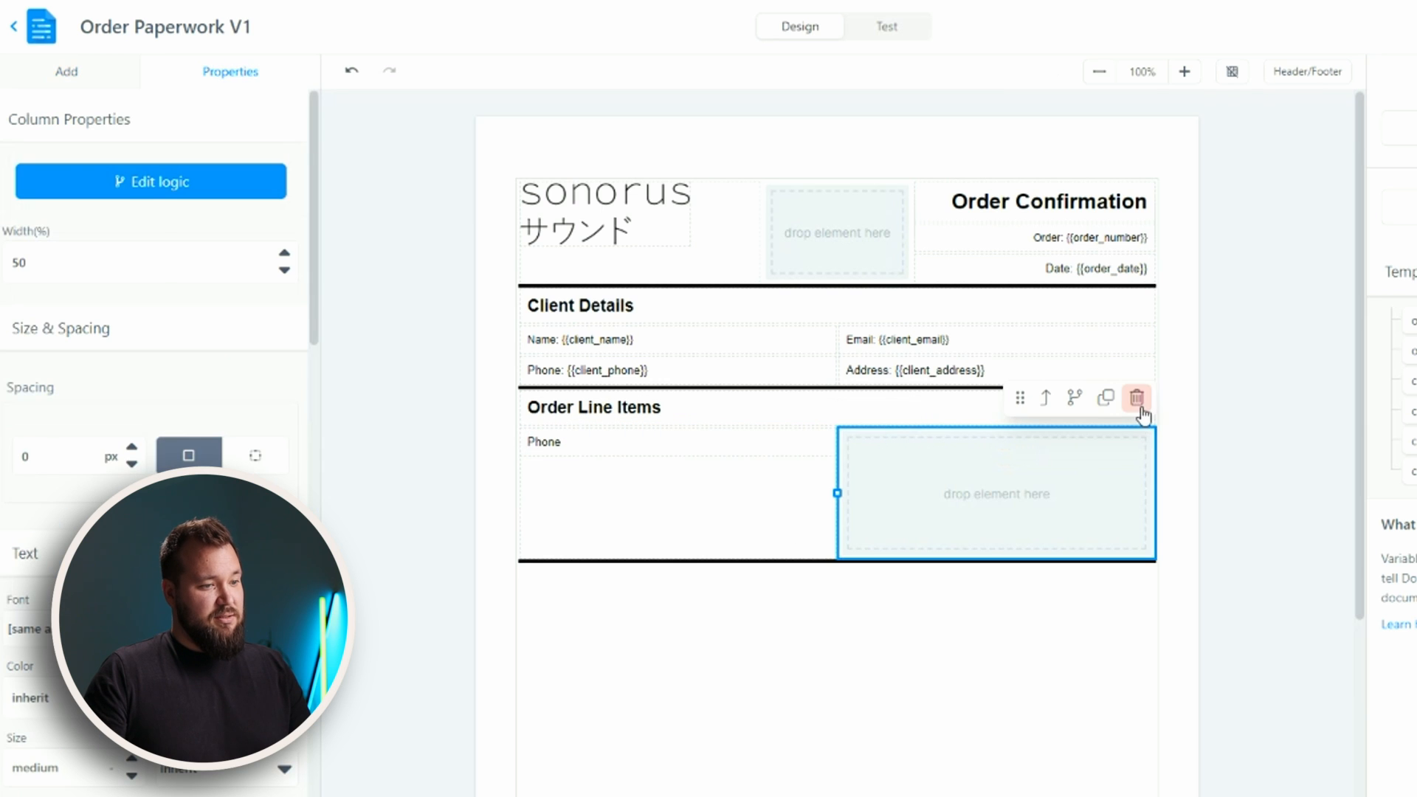
{"action": "left_click", "coordinate": [1137, 399]}
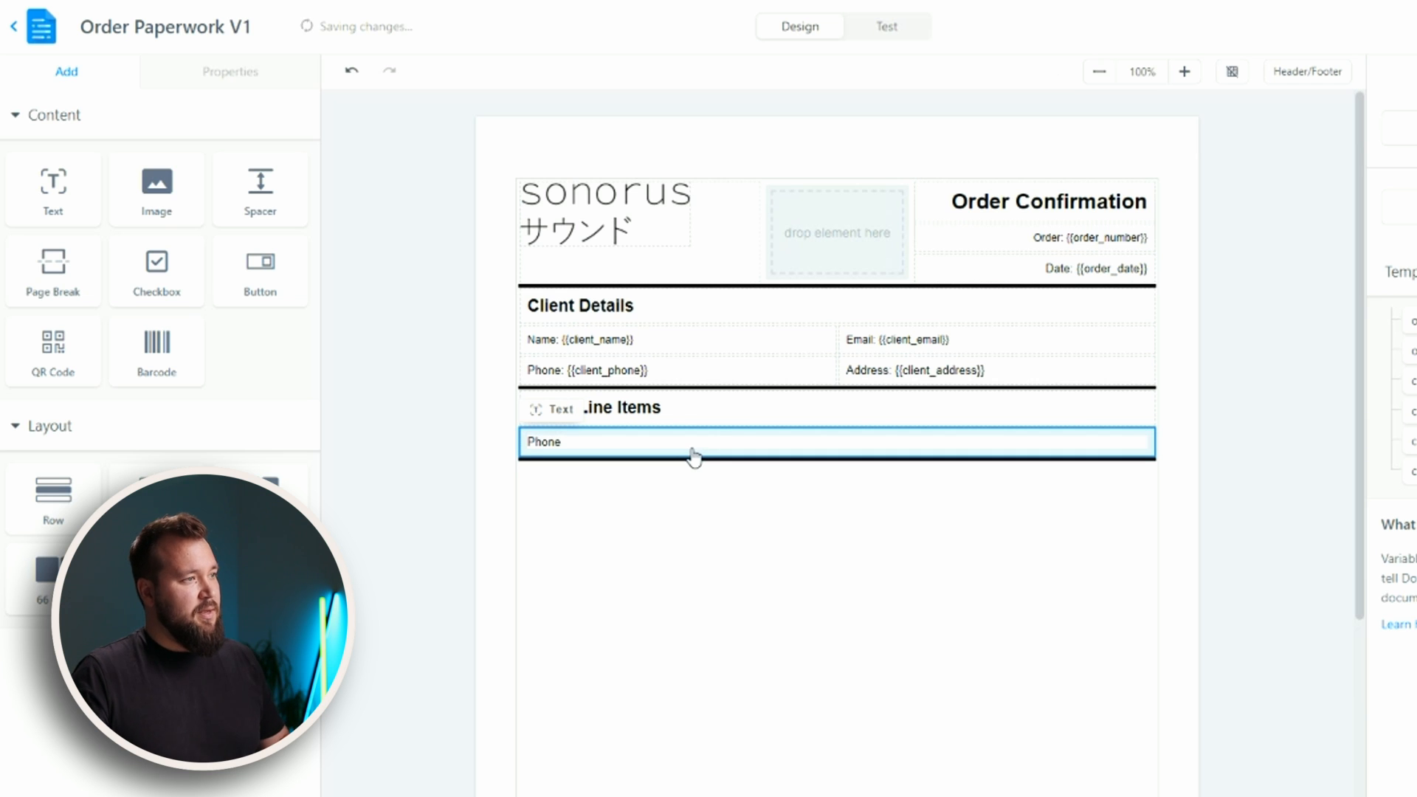
Check the layout sketch in Screenshot_5.png, then duplicate the "Phone" column until the line-items row has four columns.
{"action": "left_click", "coordinate": [1095, 796]}
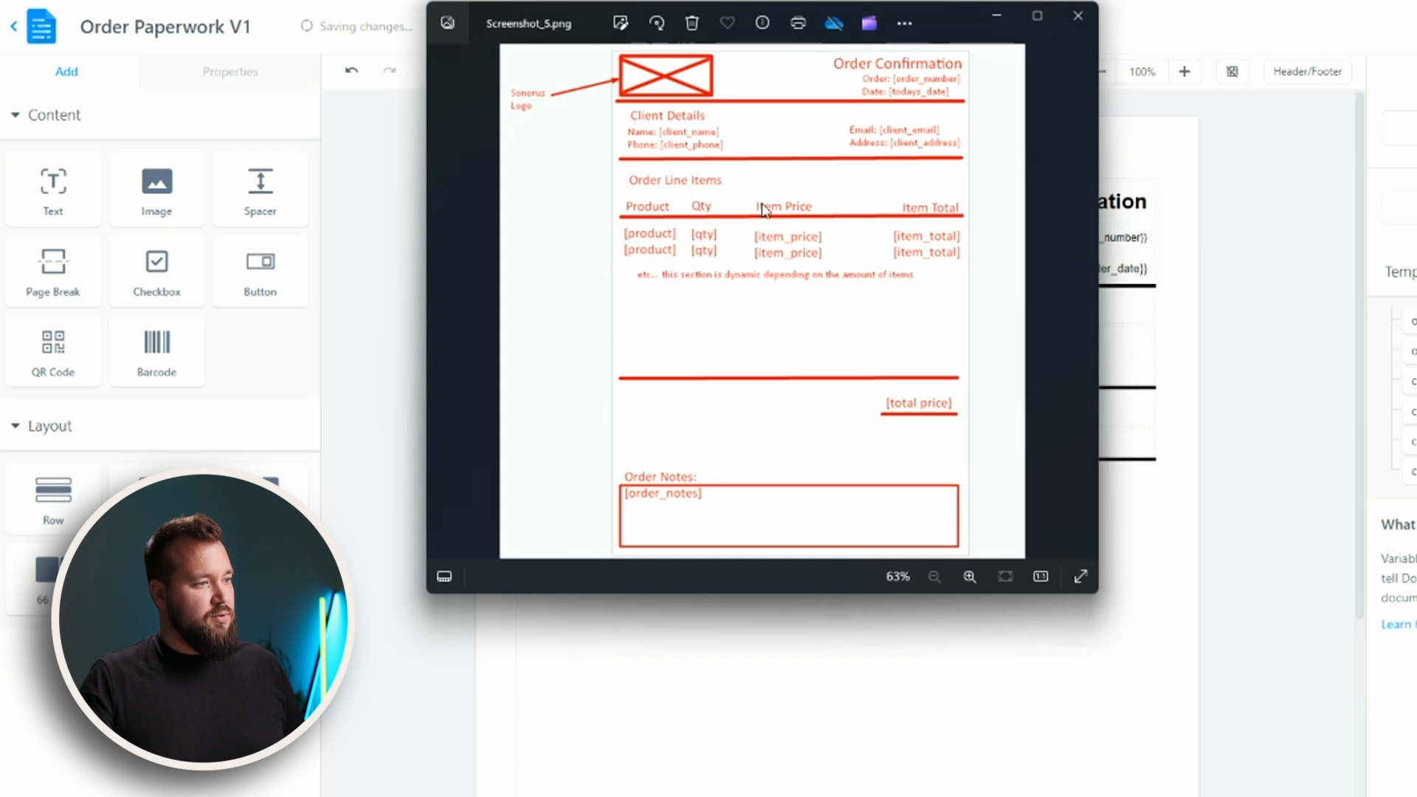
{"action": "left_click", "coordinate": [1240, 312]}
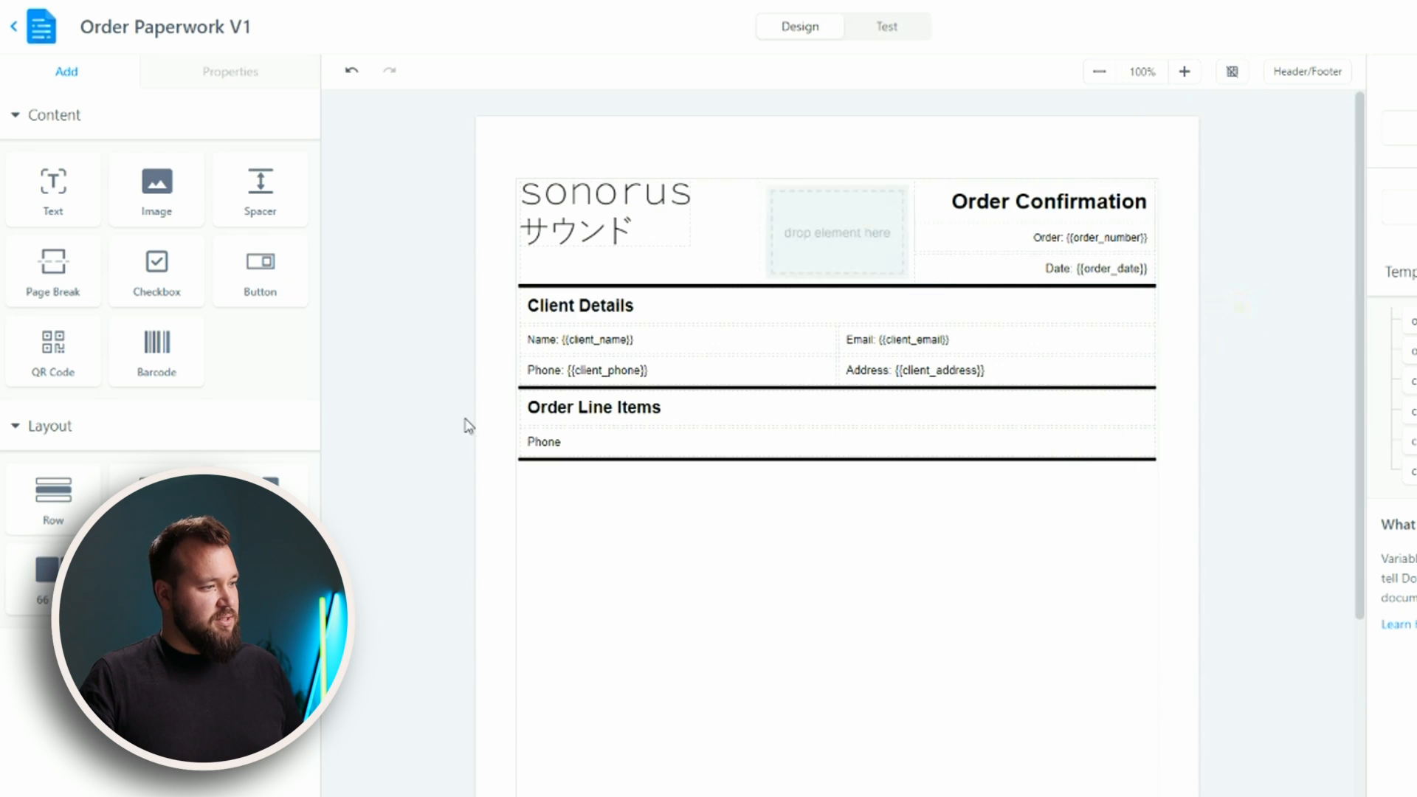
{"action": "left_click", "coordinate": [567, 446]}
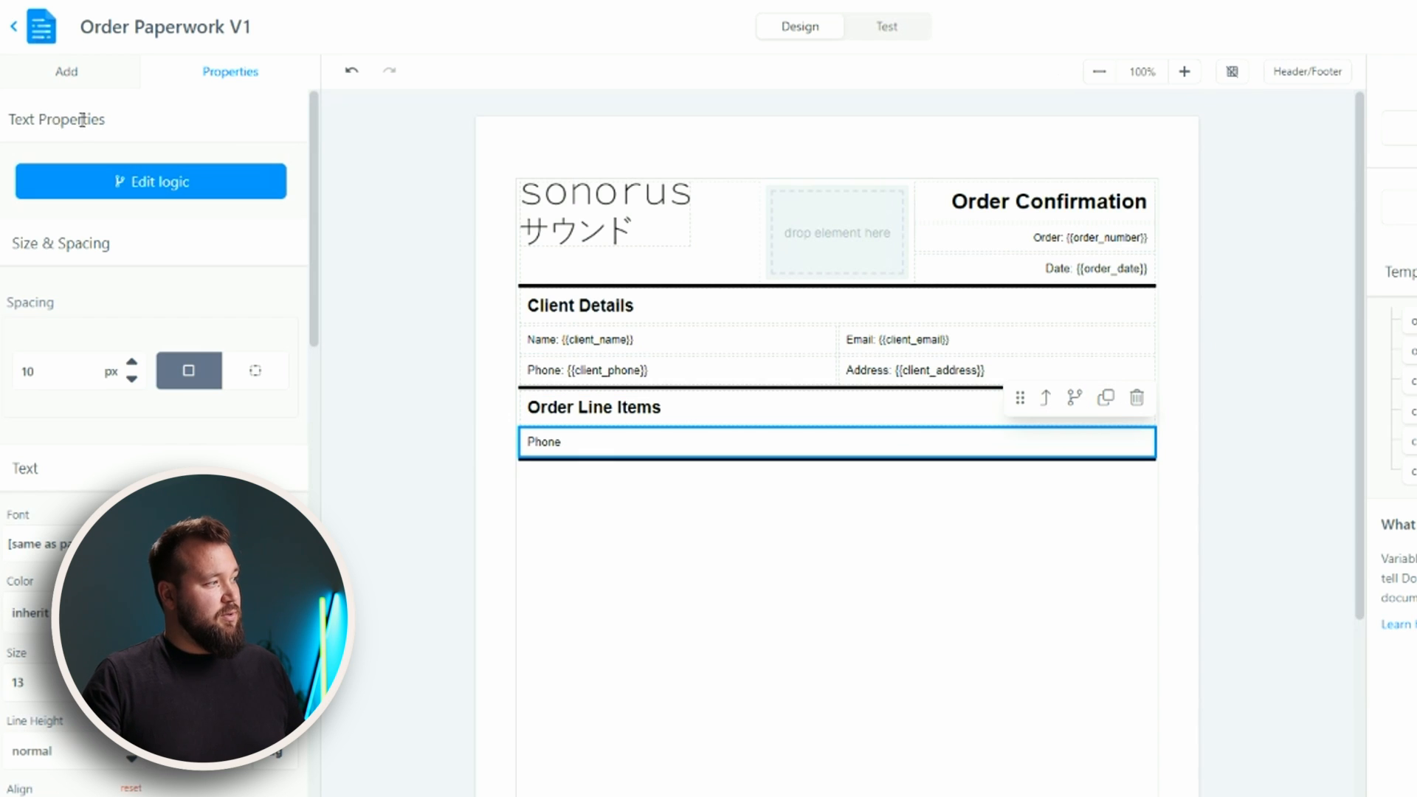
{"action": "left_click", "coordinate": [1046, 400]}
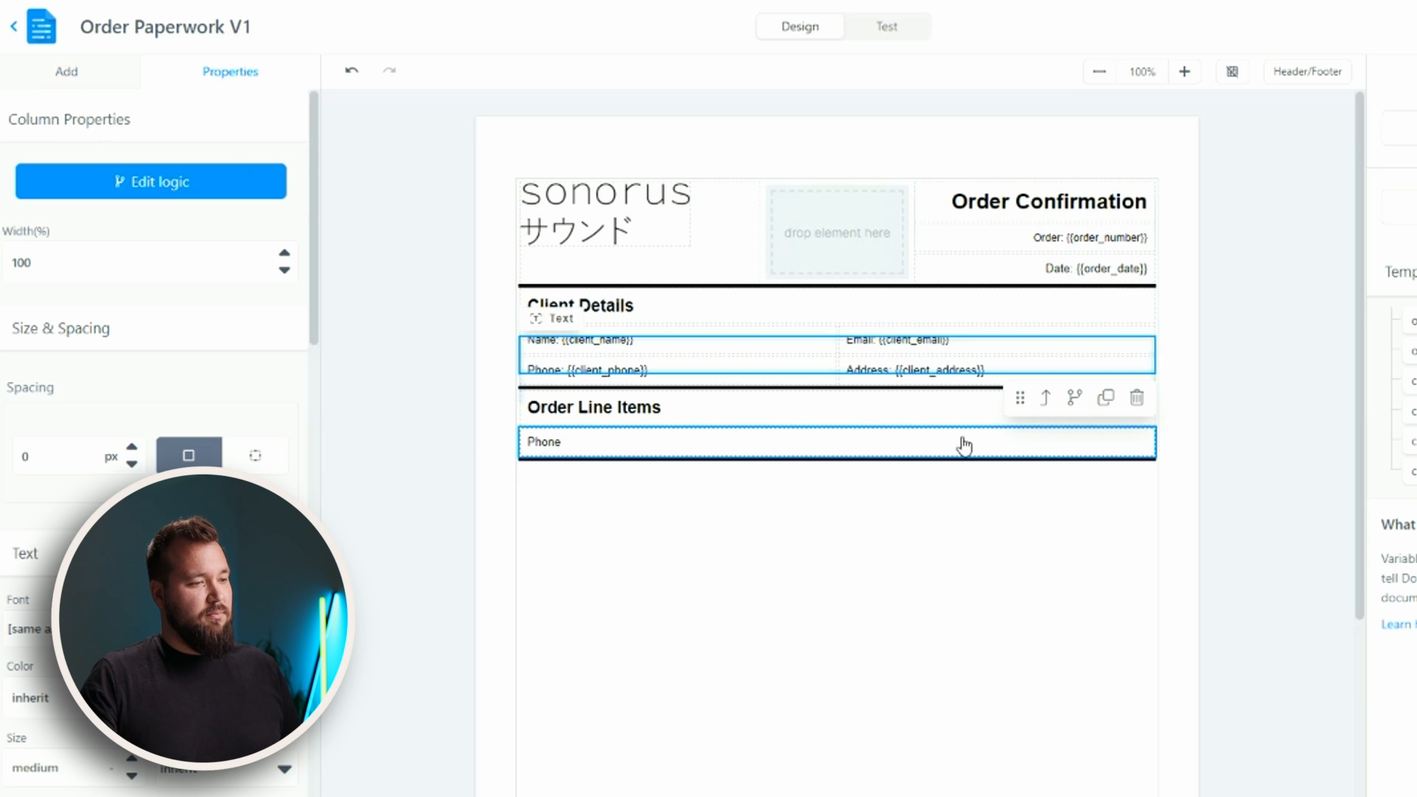
{"action": "left_click", "coordinate": [1106, 399]}
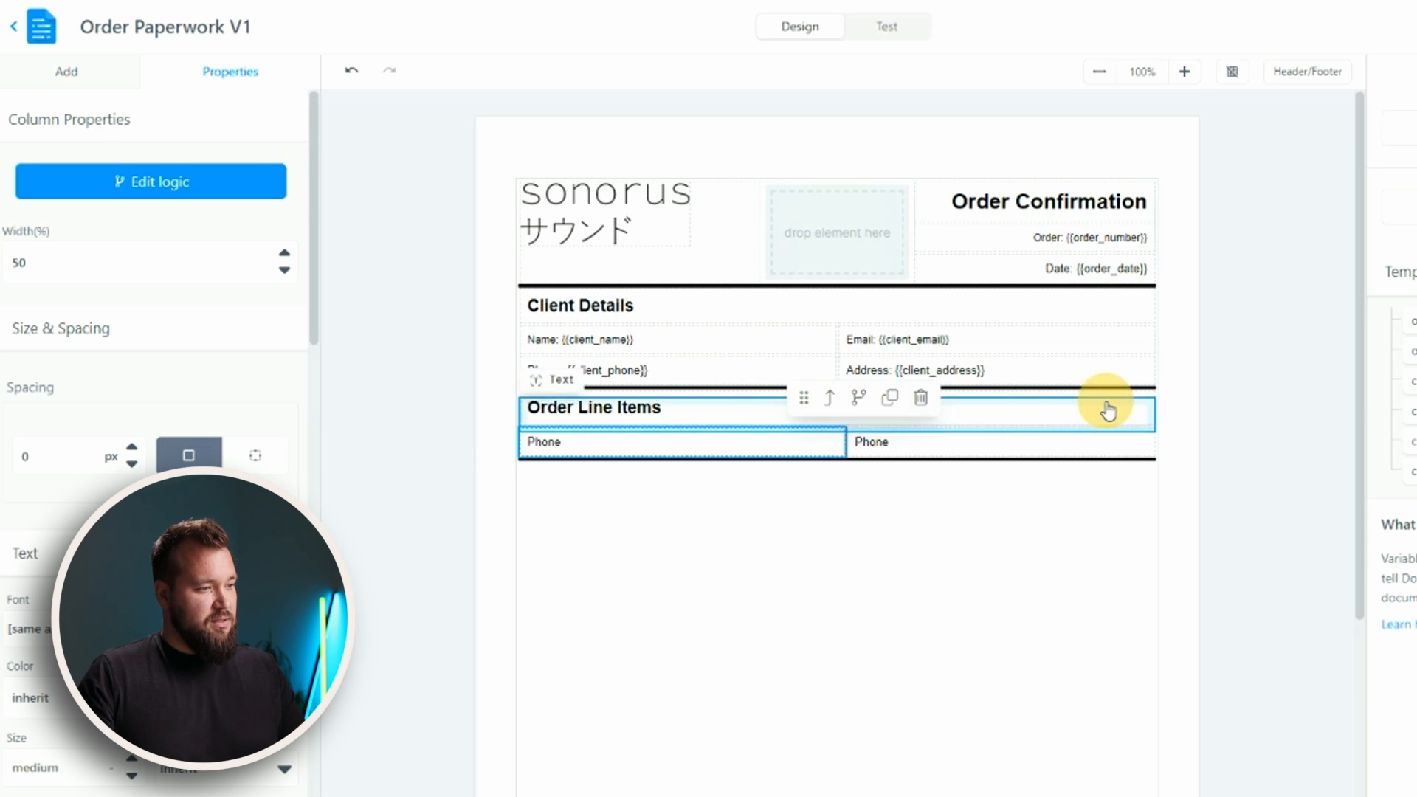
{"action": "left_click", "coordinate": [1100, 444]}
{"action": "left_click", "coordinate": [1045, 398]}
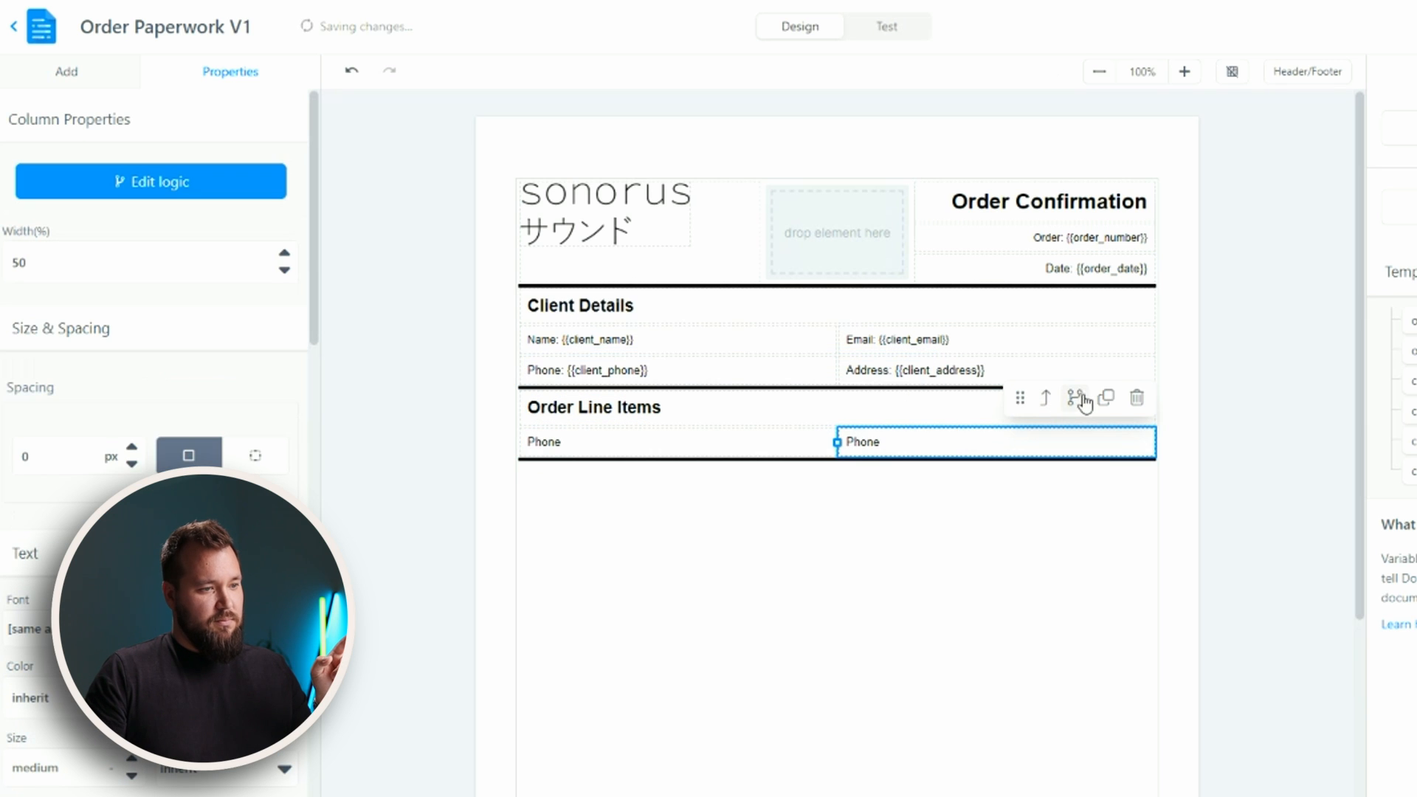
{"action": "left_click", "coordinate": [1106, 399]}
{"action": "left_click", "coordinate": [1068, 443]}
{"action": "left_click", "coordinate": [1045, 399]}
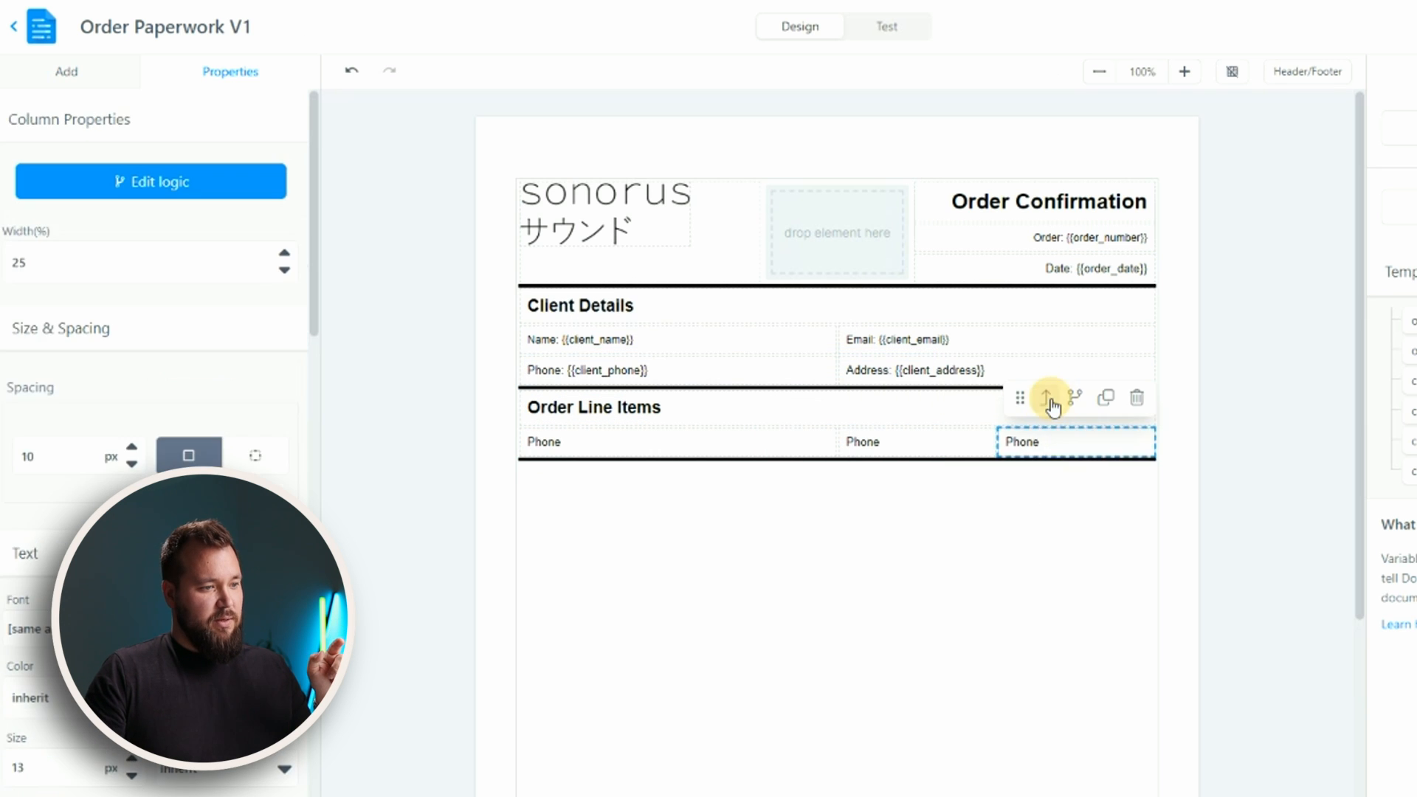
{"action": "left_click", "coordinate": [1106, 399]}
{"action": "left_click", "coordinate": [934, 543]}
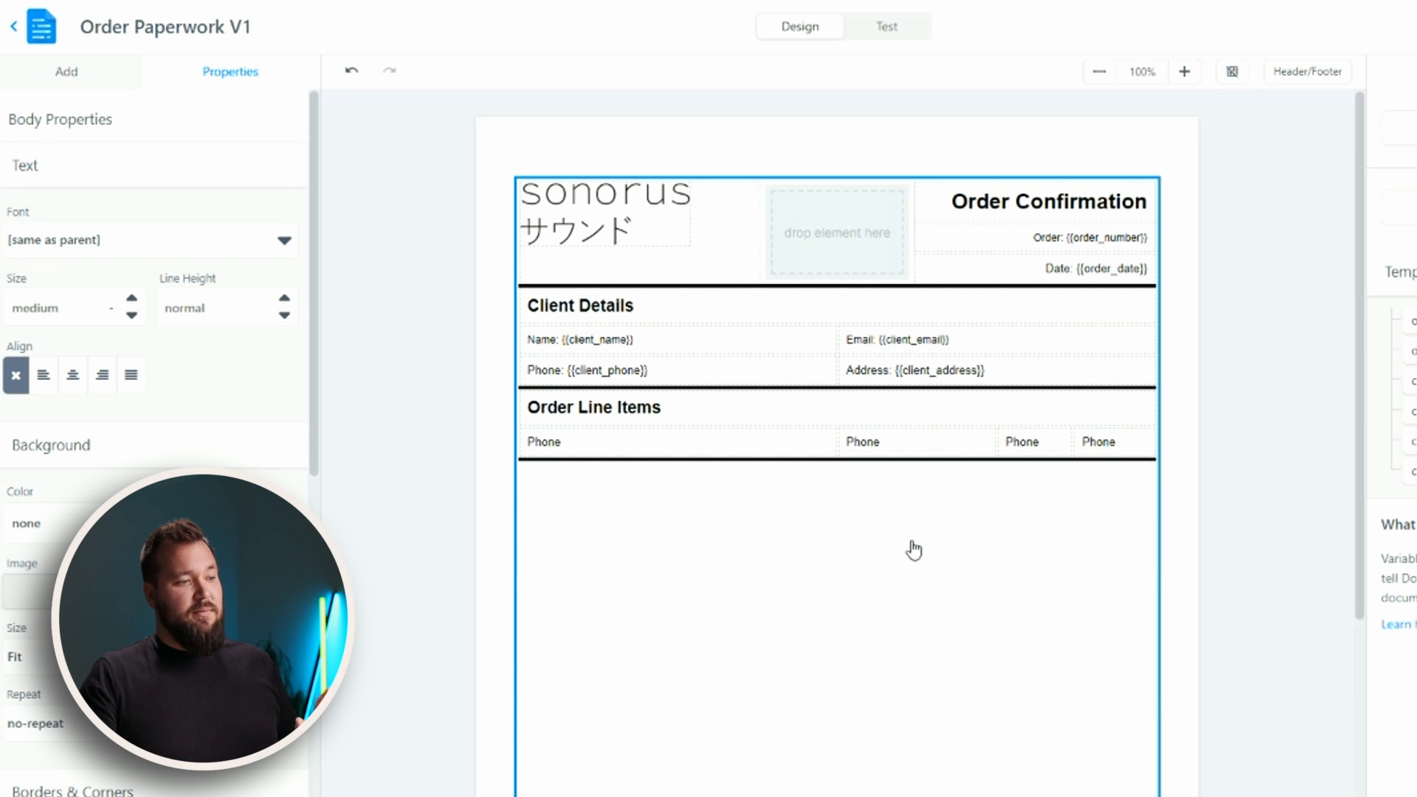
Relabel the four line-item columns "Product", "Qty", "Item Price" and "Item Total", following the layout sketch.
{"action": "left_click", "coordinate": [827, 449]}
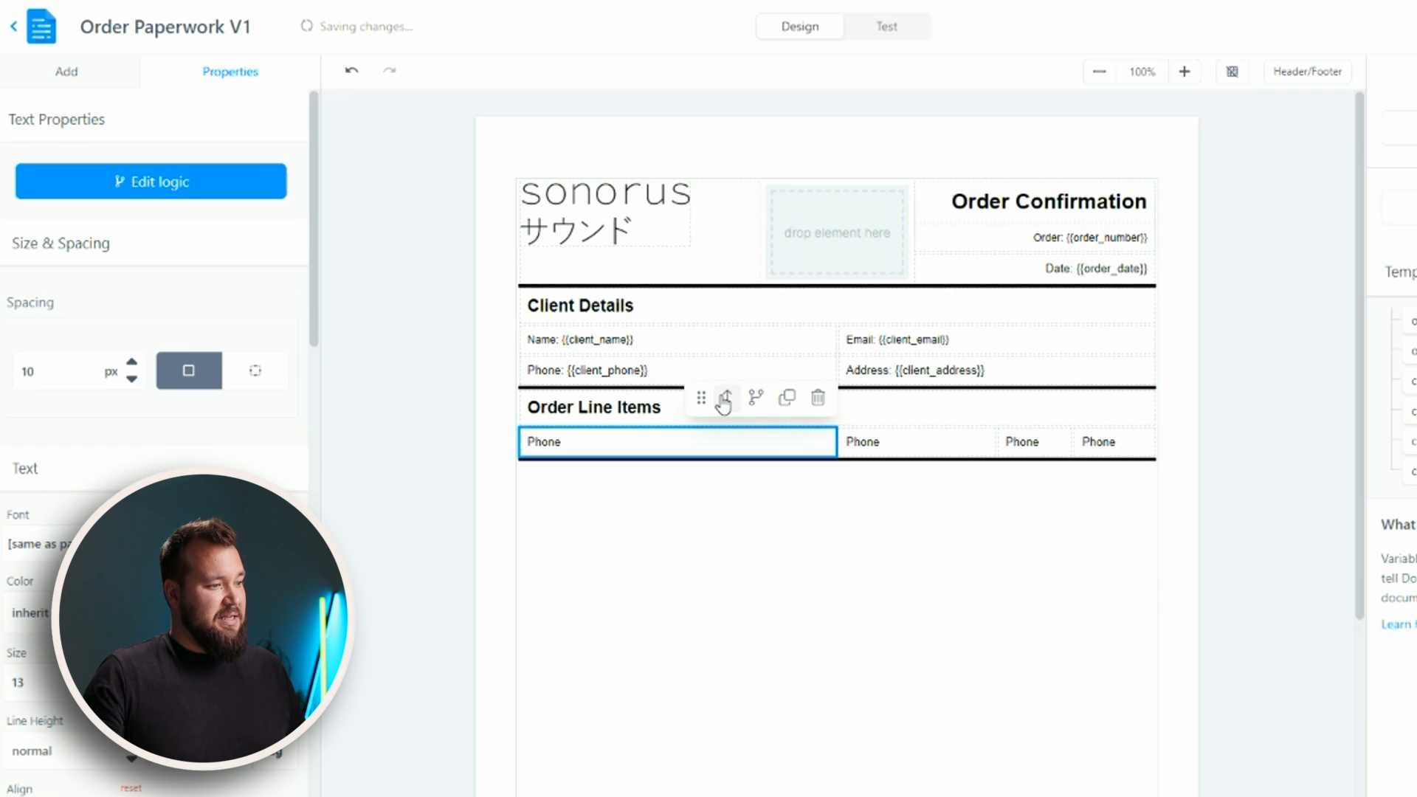
{"action": "left_click", "coordinate": [613, 452]}
{"action": "key", "text": "alt+Tab"}
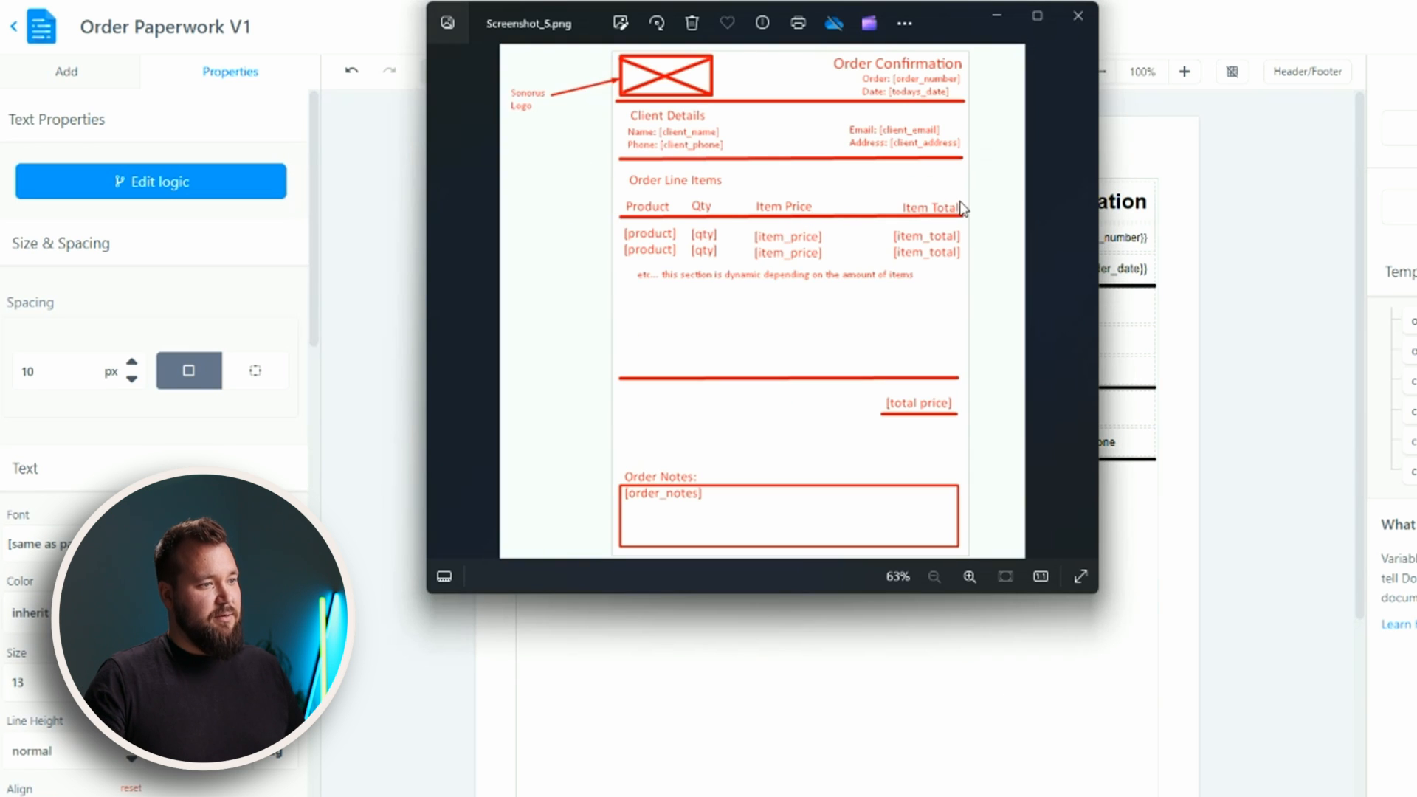
{"action": "left_click", "coordinate": [1161, 396]}
{"action": "double_click", "coordinate": [543, 443]}
{"action": "type", "text": "Product"}
{"action": "double_click", "coordinate": [874, 444]}
{"action": "type", "text": "Qty"}
{"action": "double_click", "coordinate": [1048, 445]}
{"action": "type", "text": "Ite"}
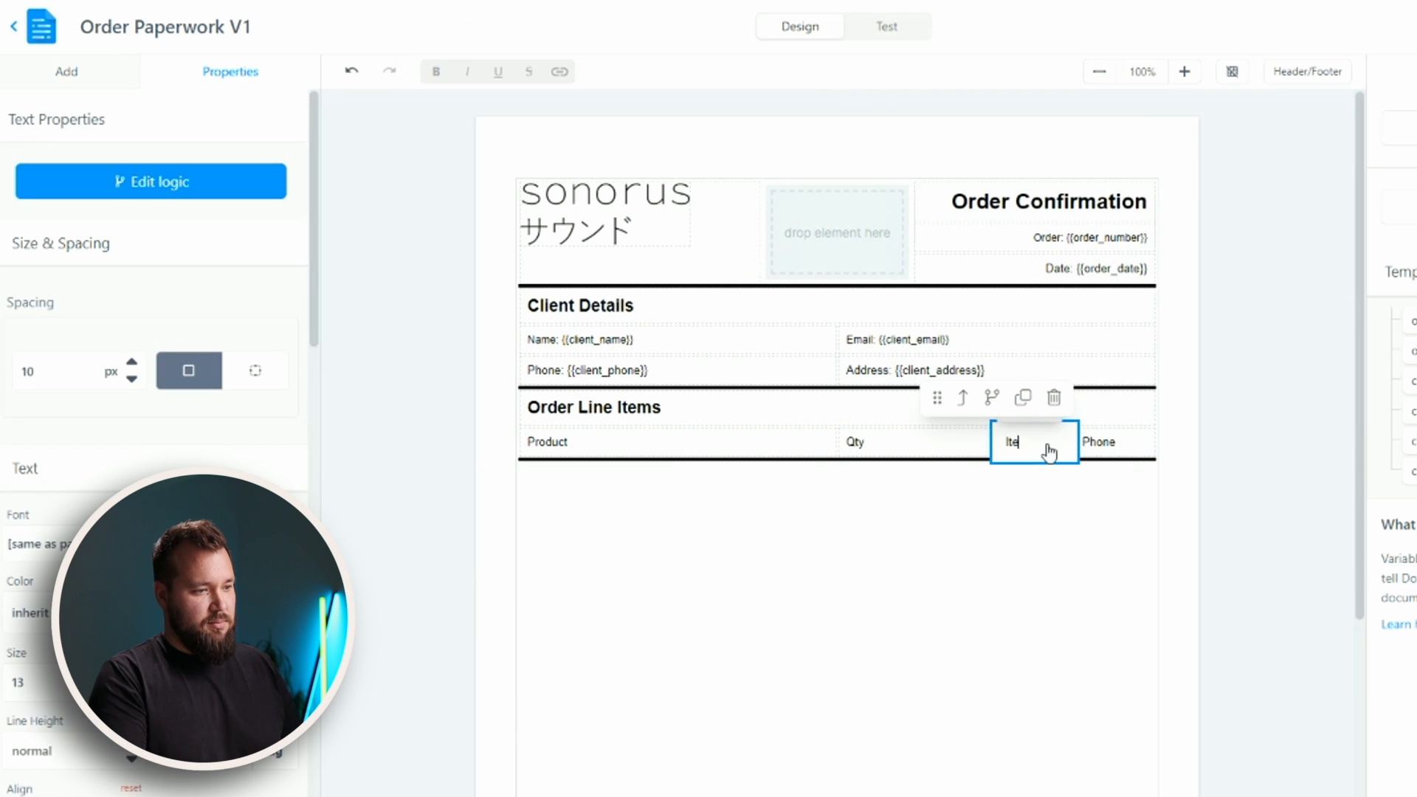
{"action": "type", "text": "m Price"}
{"action": "double_click", "coordinate": [1100, 444]}
{"action": "type", "text": "Item Total"}
{"action": "left_click", "coordinate": [1034, 532]}
Narrow the Product column to a width of 34%.
{"action": "left_click", "coordinate": [818, 448]}
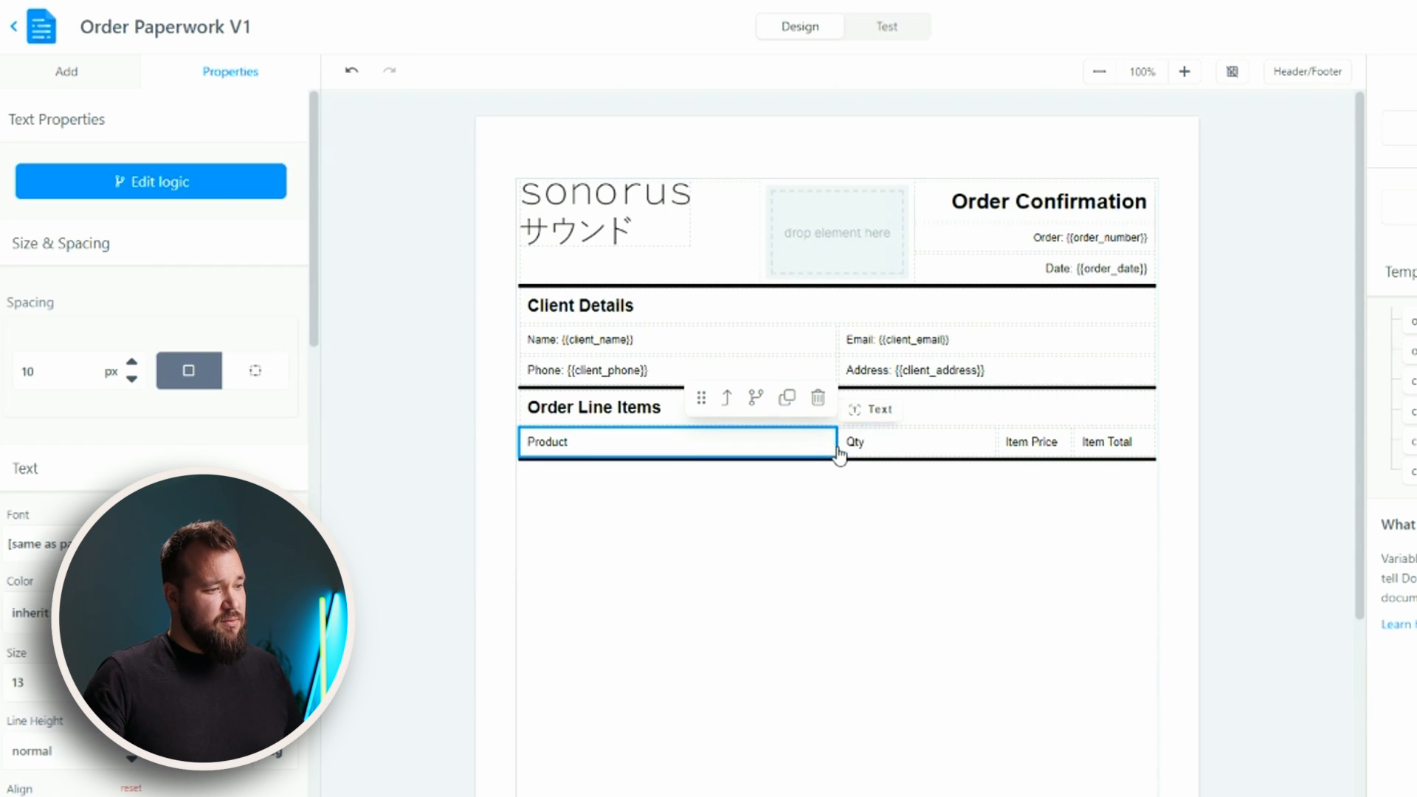
{"action": "left_click", "coordinate": [727, 400]}
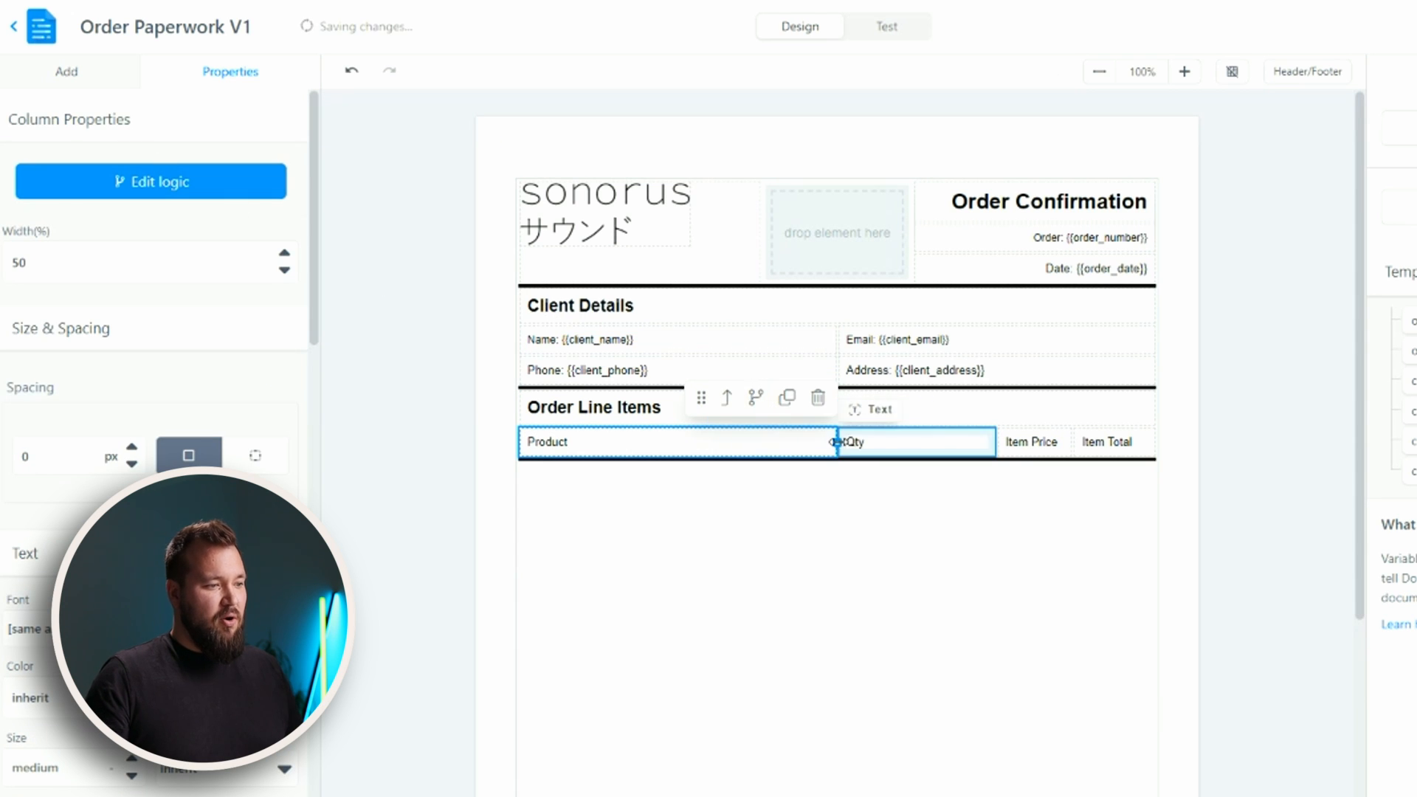
{"action": "left_click_drag", "start_coordinate": [837, 443], "coordinate": [724, 454]}
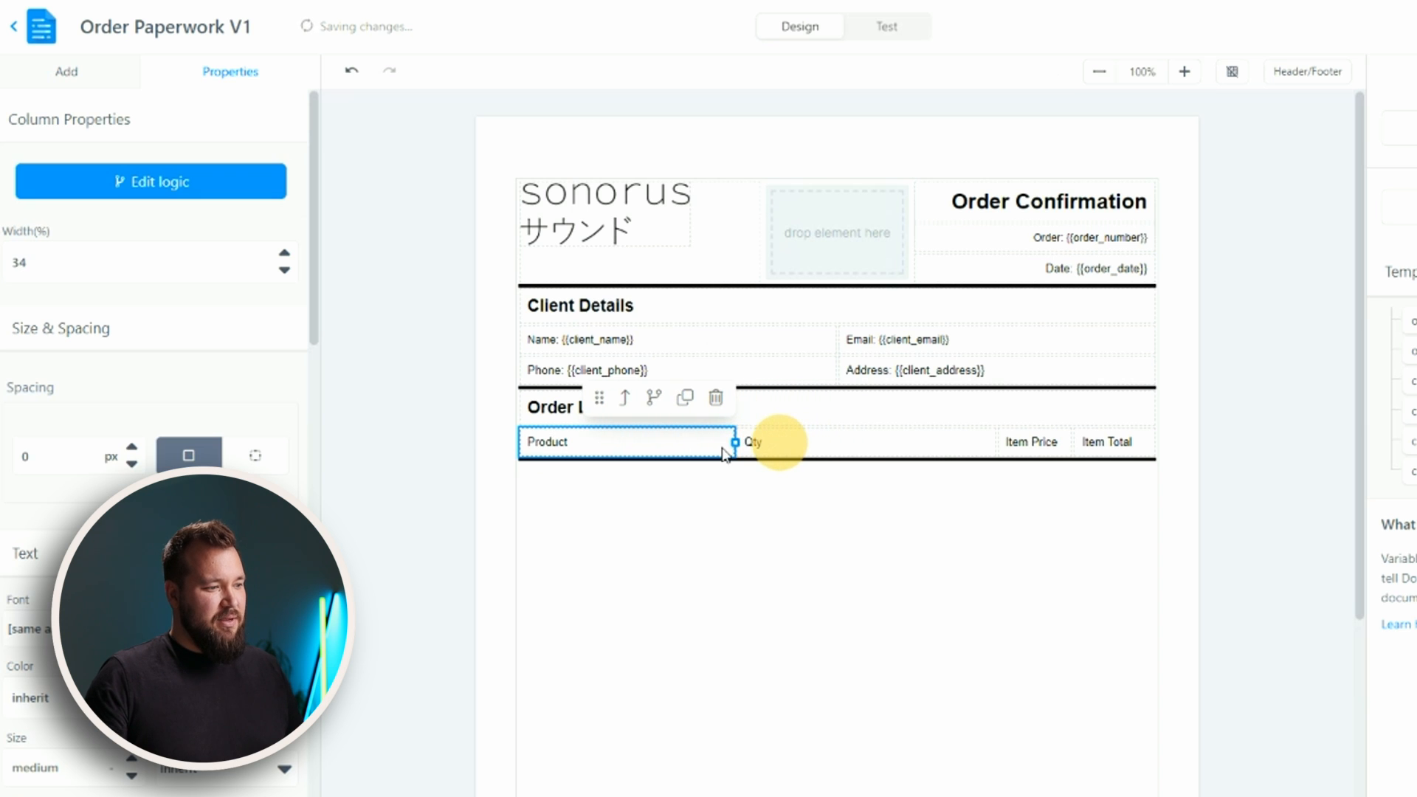
Narrow the Qty column to a width of 26% and set the Item Price column's width to 21%.
{"action": "left_click", "coordinate": [932, 451]}
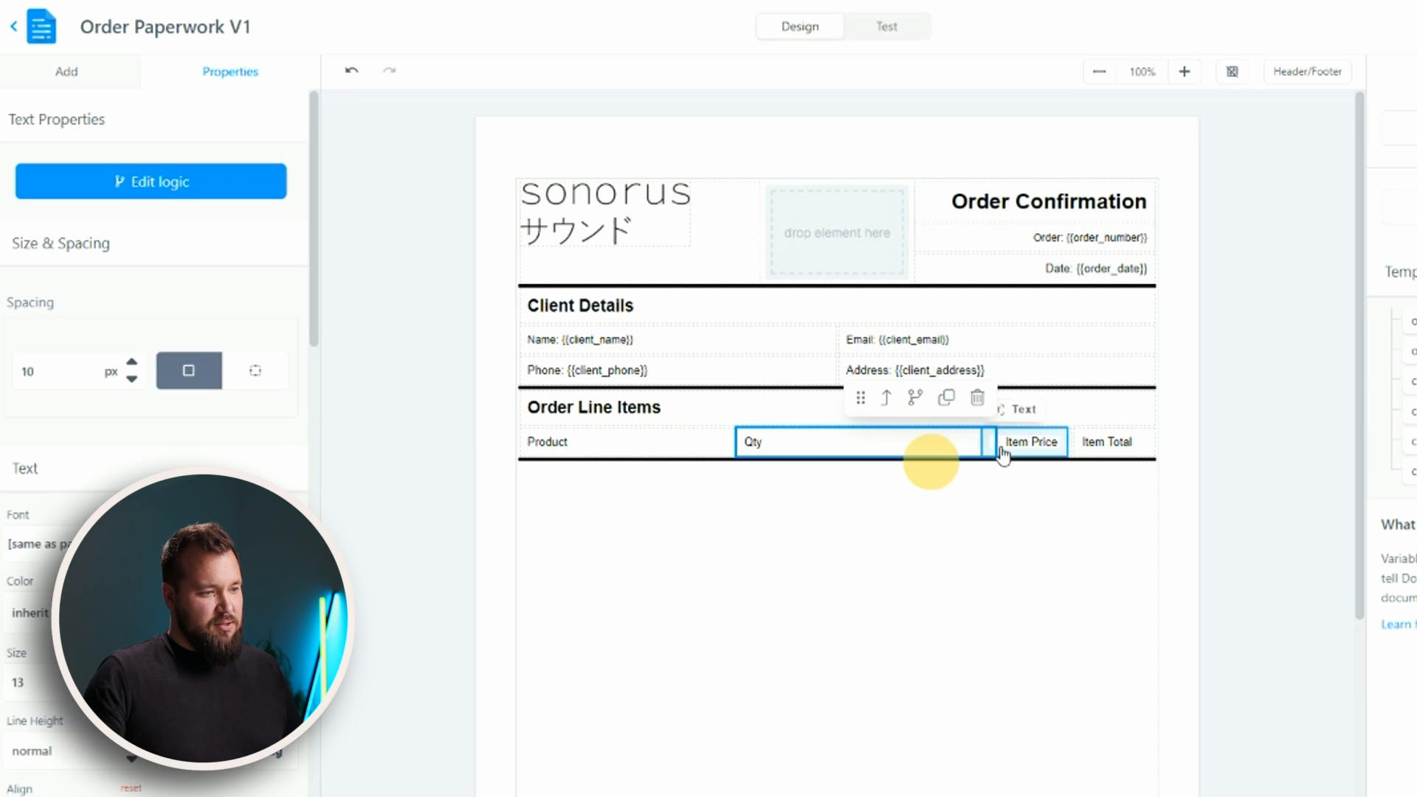
{"action": "left_click", "coordinate": [887, 400]}
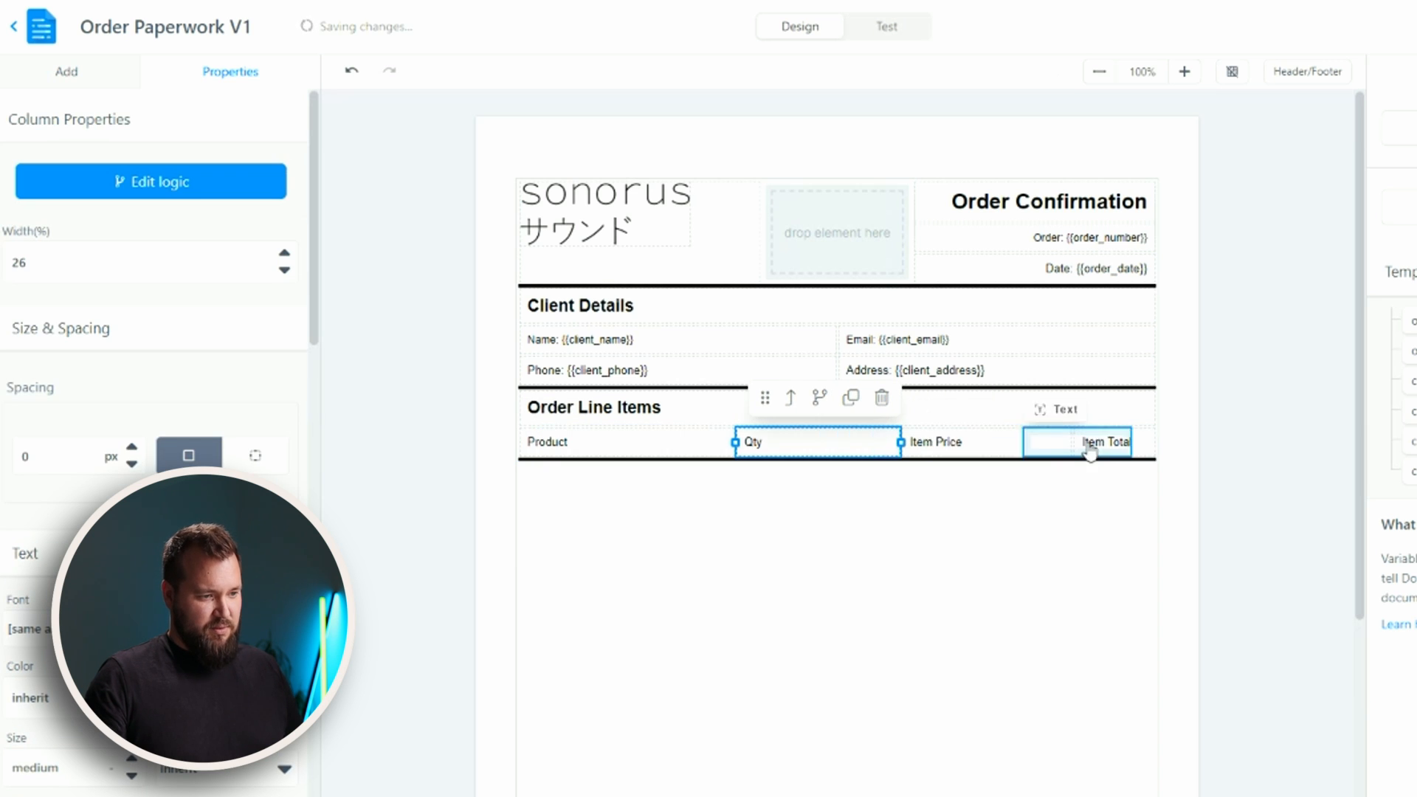
{"action": "left_click", "coordinate": [960, 445]}
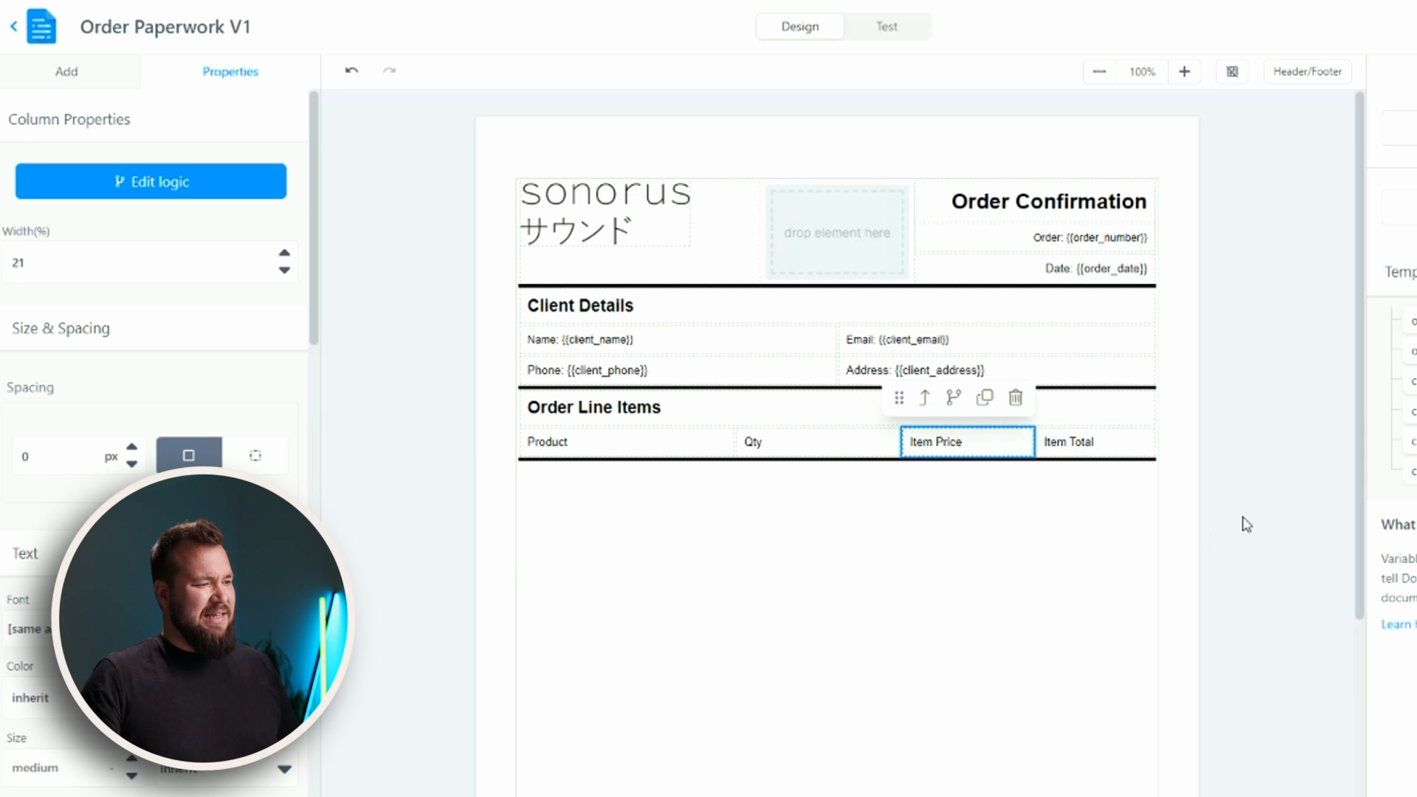
{"action": "left_click", "coordinate": [929, 596]}
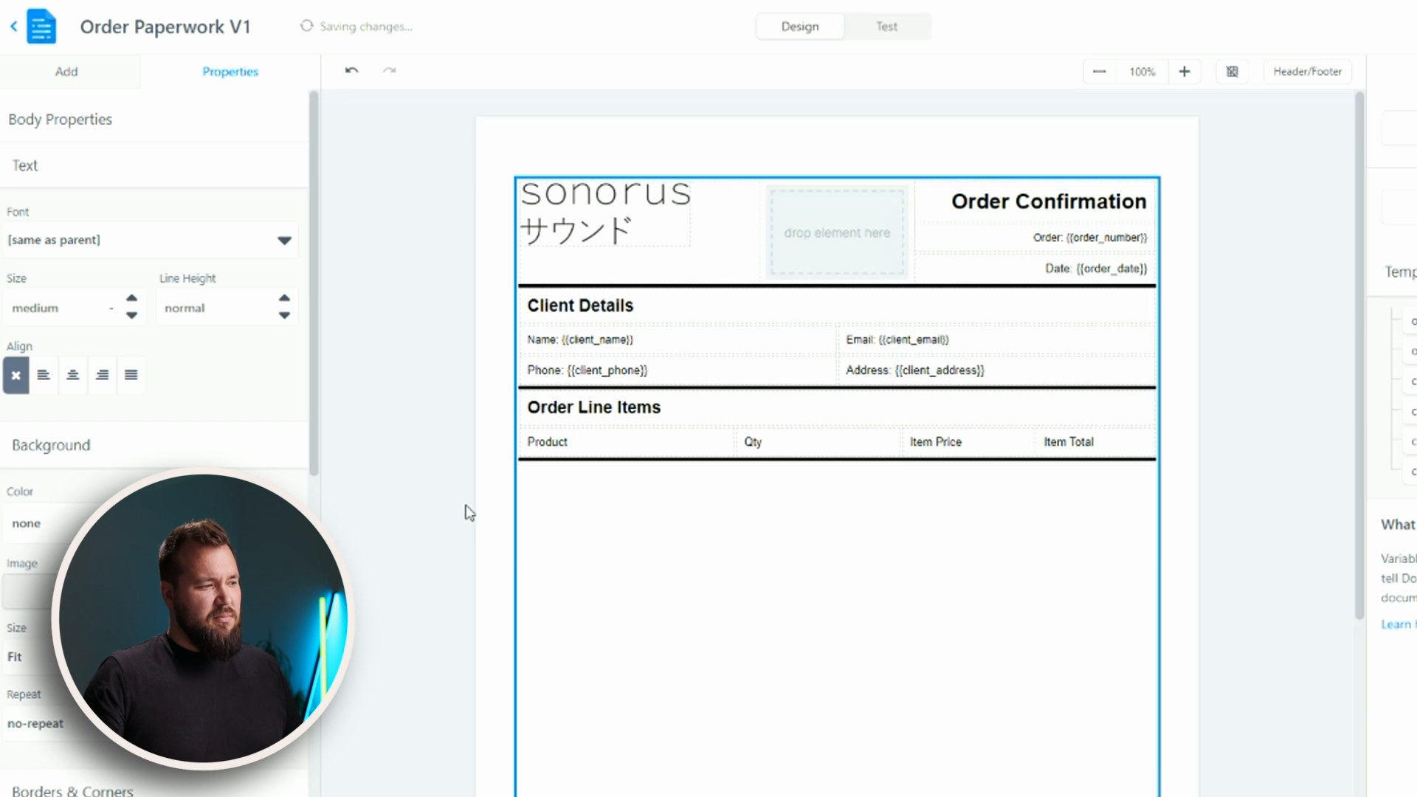
Make the four line-item headings Product, Qty, Item Price and Item Total bold.
{"action": "left_click", "coordinate": [569, 443]}
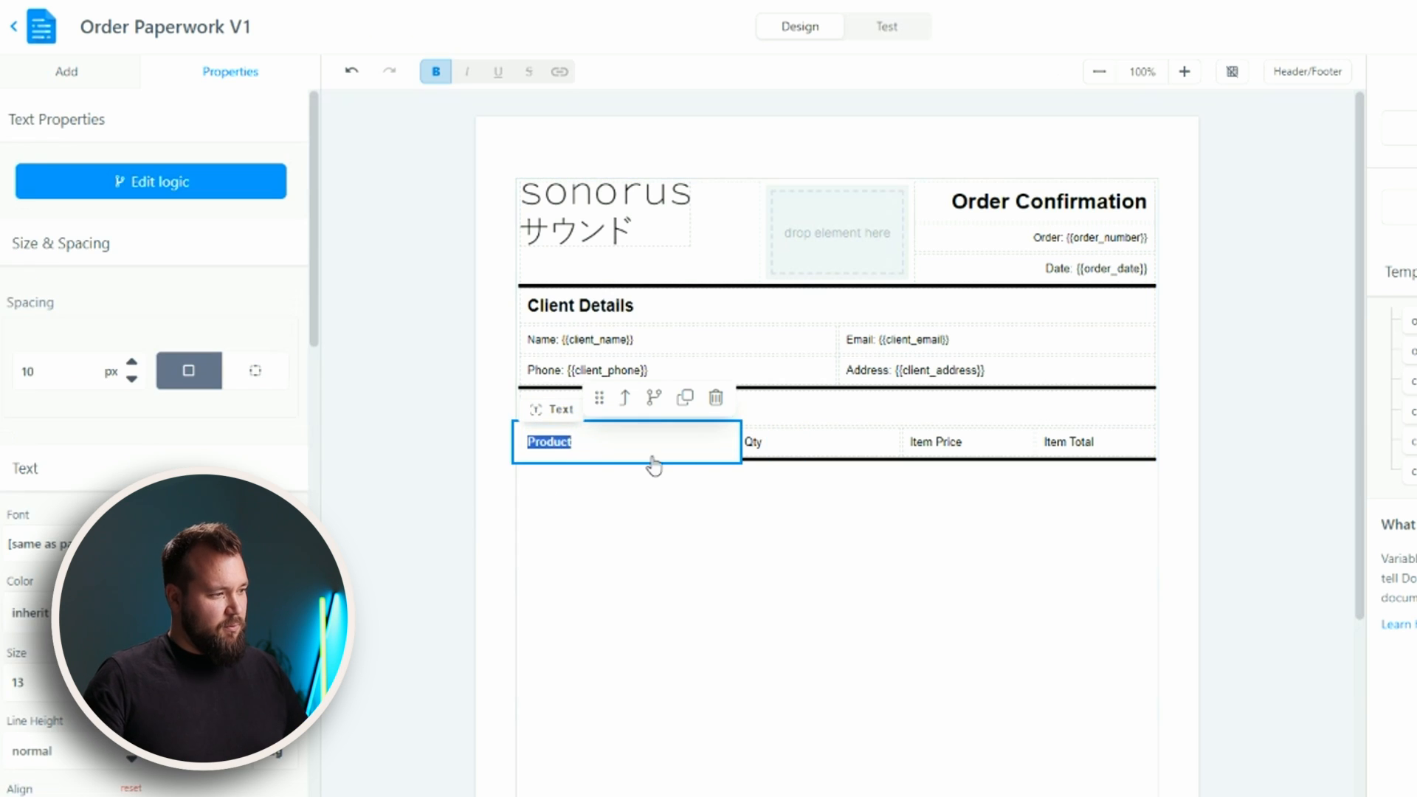
{"action": "double_click", "coordinate": [775, 448]}
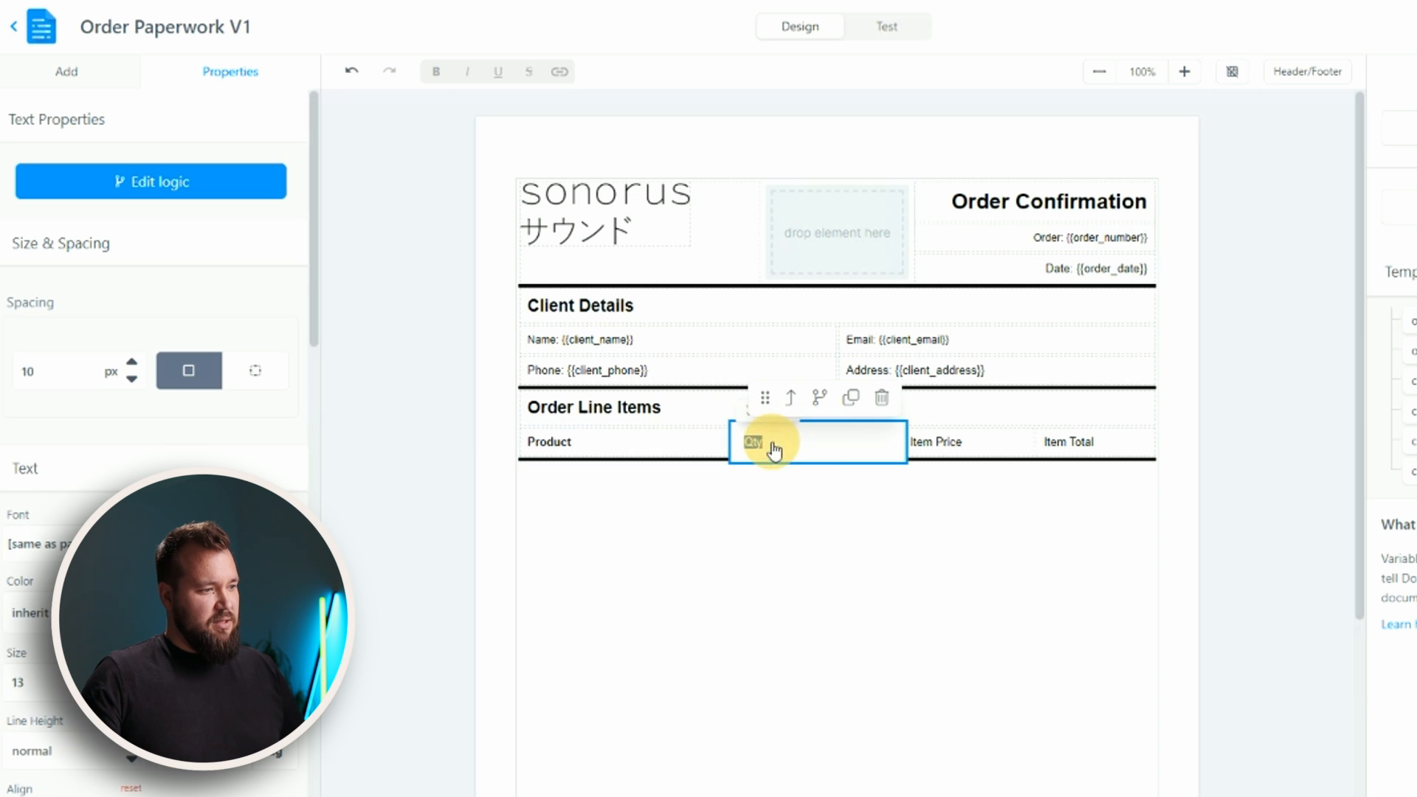
{"action": "double_click", "coordinate": [965, 449]}
{"action": "left_click", "coordinate": [1057, 442]}
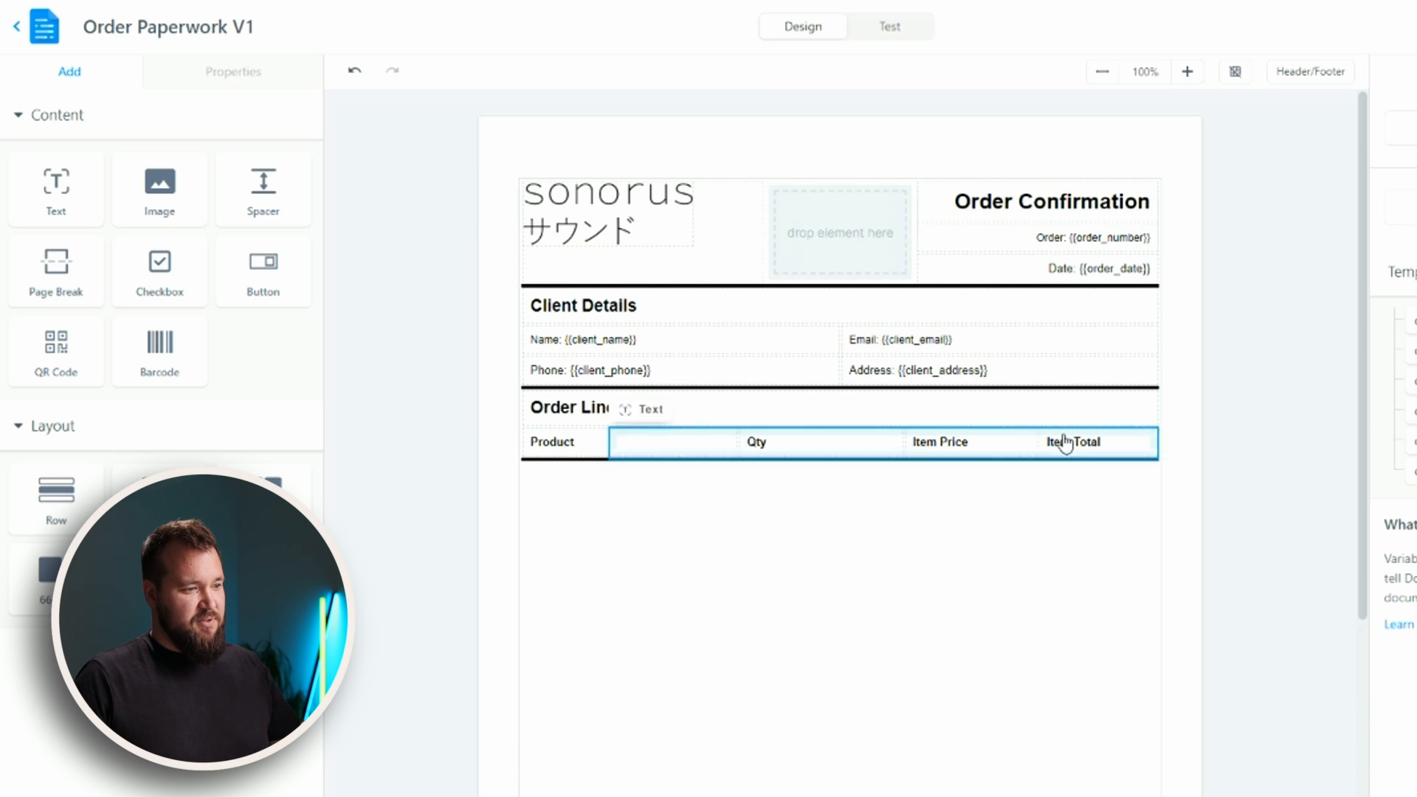
Duplicate the entire heading row under "Order Line Items".
{"action": "left_click", "coordinate": [611, 449]}
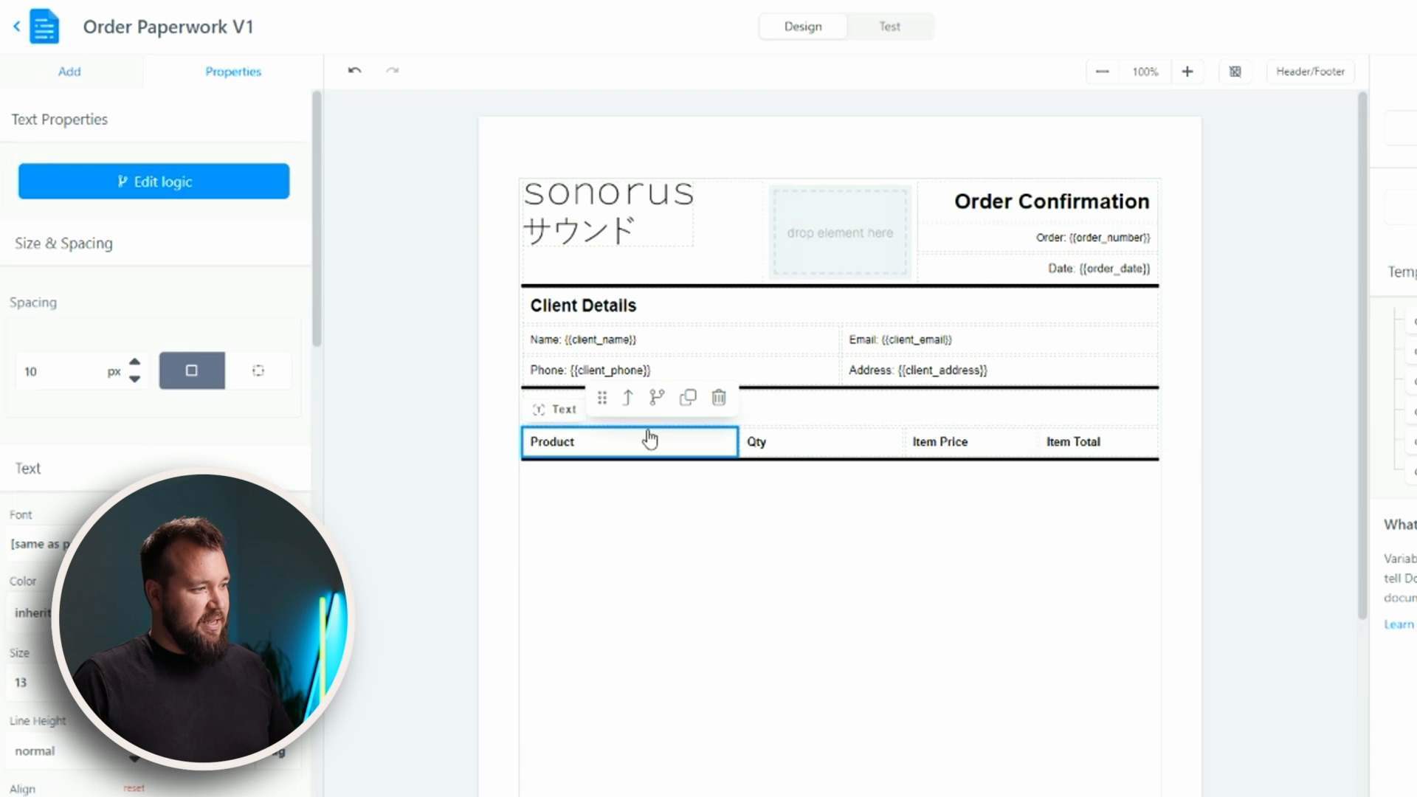
{"action": "left_click", "coordinate": [629, 402]}
{"action": "left_click", "coordinate": [629, 403]}
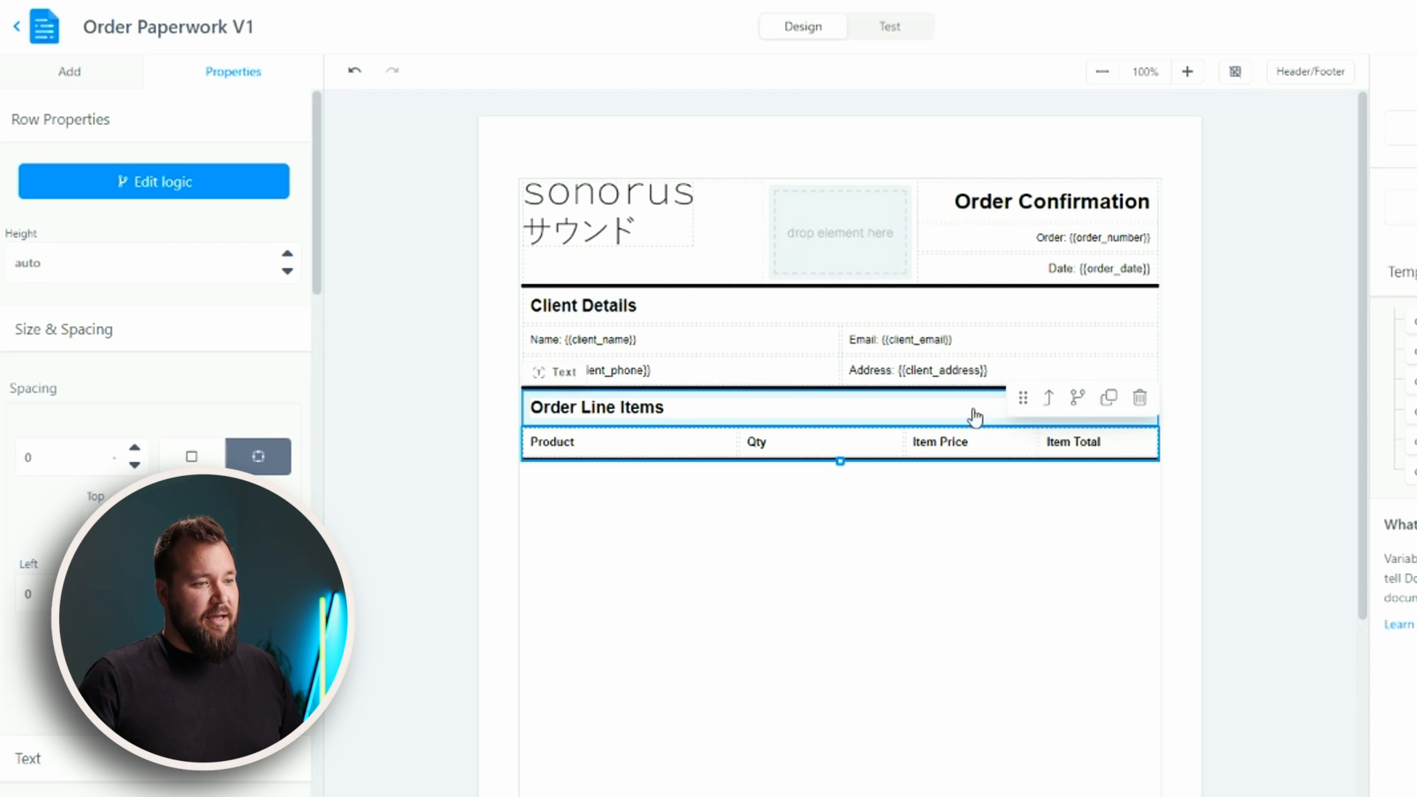
{"action": "left_click", "coordinate": [1109, 399]}
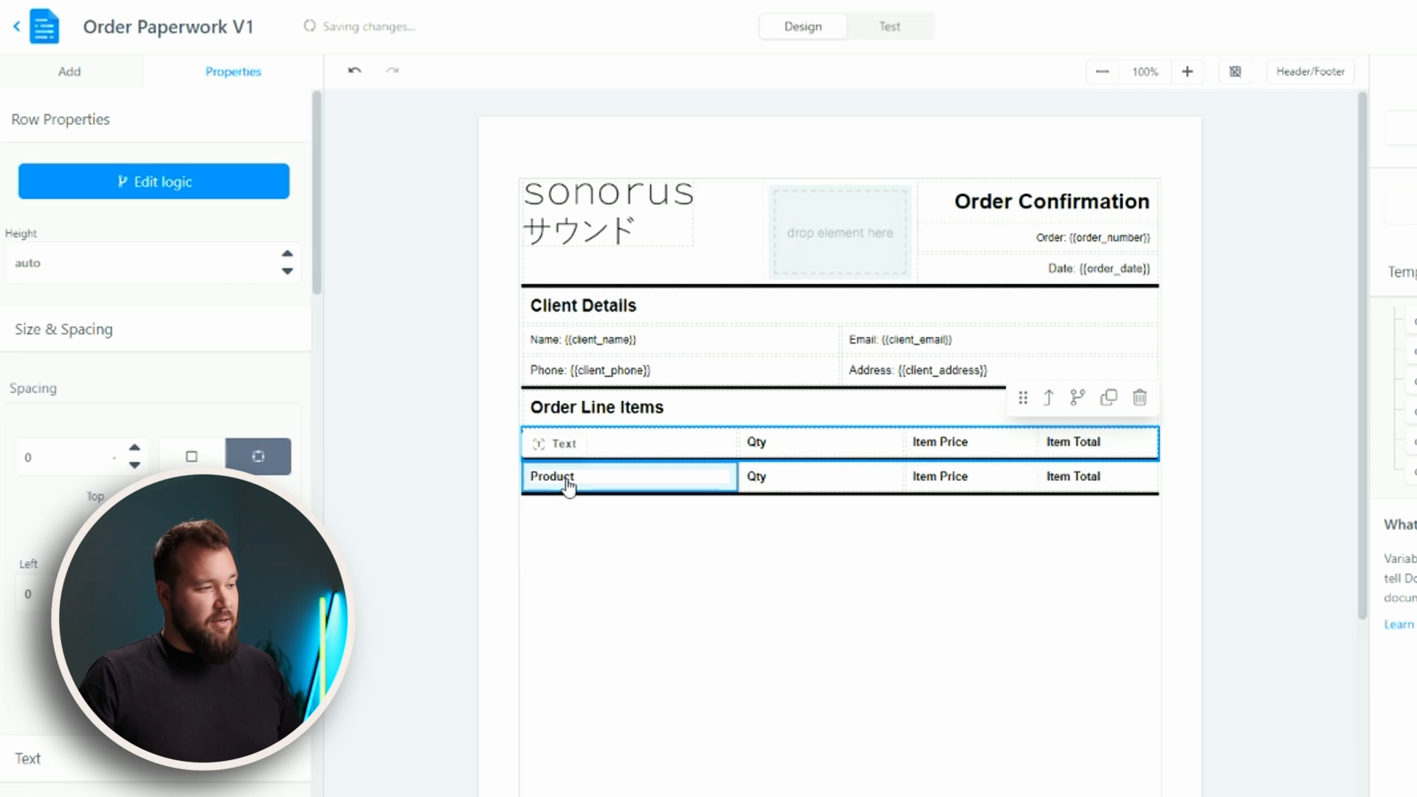
Replace the duplicated row's texts with {{product_name}}, {{product_qty}}, {{item_price}} and {{item_total}} in non-bold type.
{"action": "left_click", "coordinate": [569, 483]}
{"action": "double_click", "coordinate": [568, 484]}
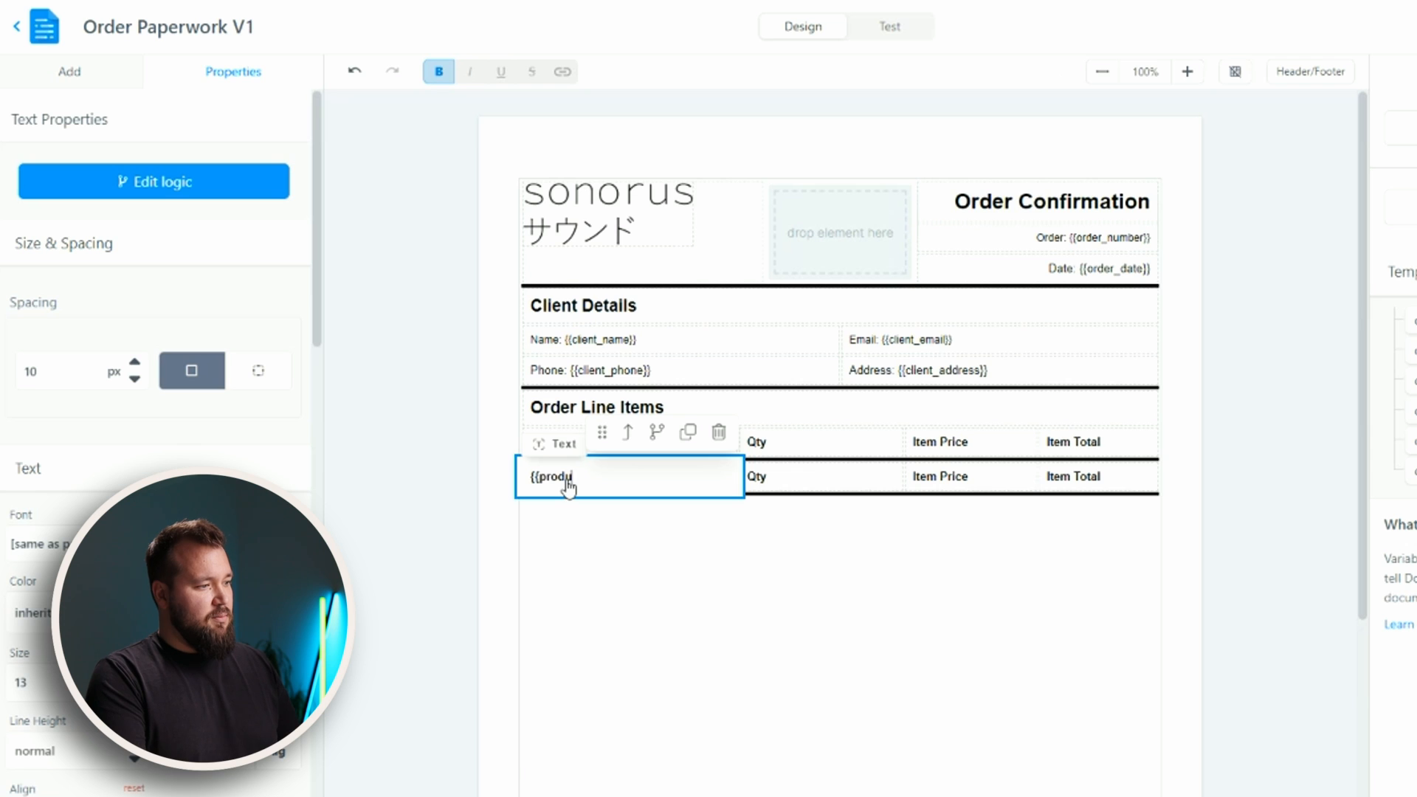
{"action": "type", "text": "{{product_name}}"}
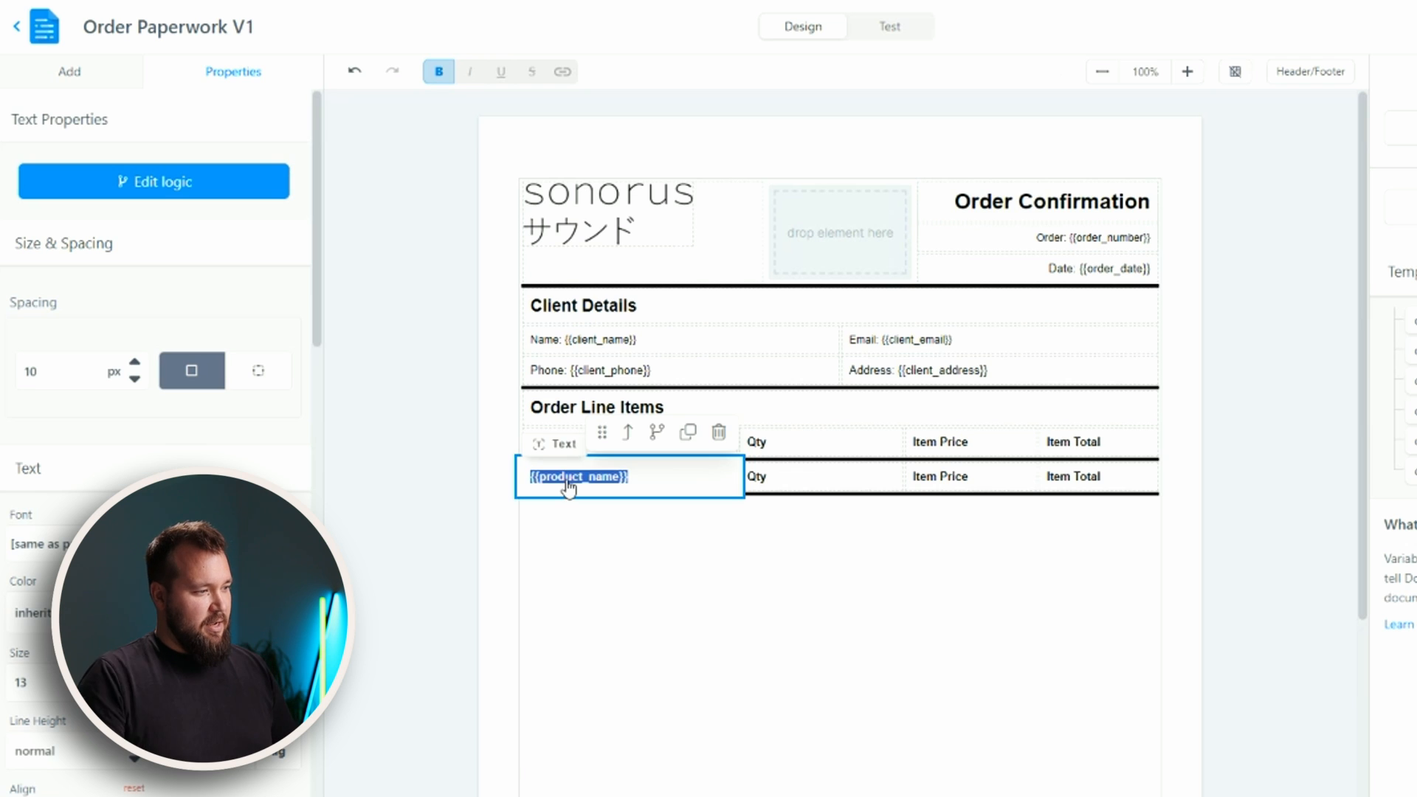
{"action": "double_click", "coordinate": [756, 477]}
{"action": "type", "text": "{{product_qty}}"}
{"action": "double_click", "coordinate": [941, 477]}
{"action": "type", "text": "{{item_price}}"}
{"action": "double_click", "coordinate": [1072, 477]}
{"action": "type", "text": "{{item_total}}"}
Set the entire placeholder row to repeat for each item in the list variable line_items.
{"action": "left_click", "coordinate": [585, 483]}
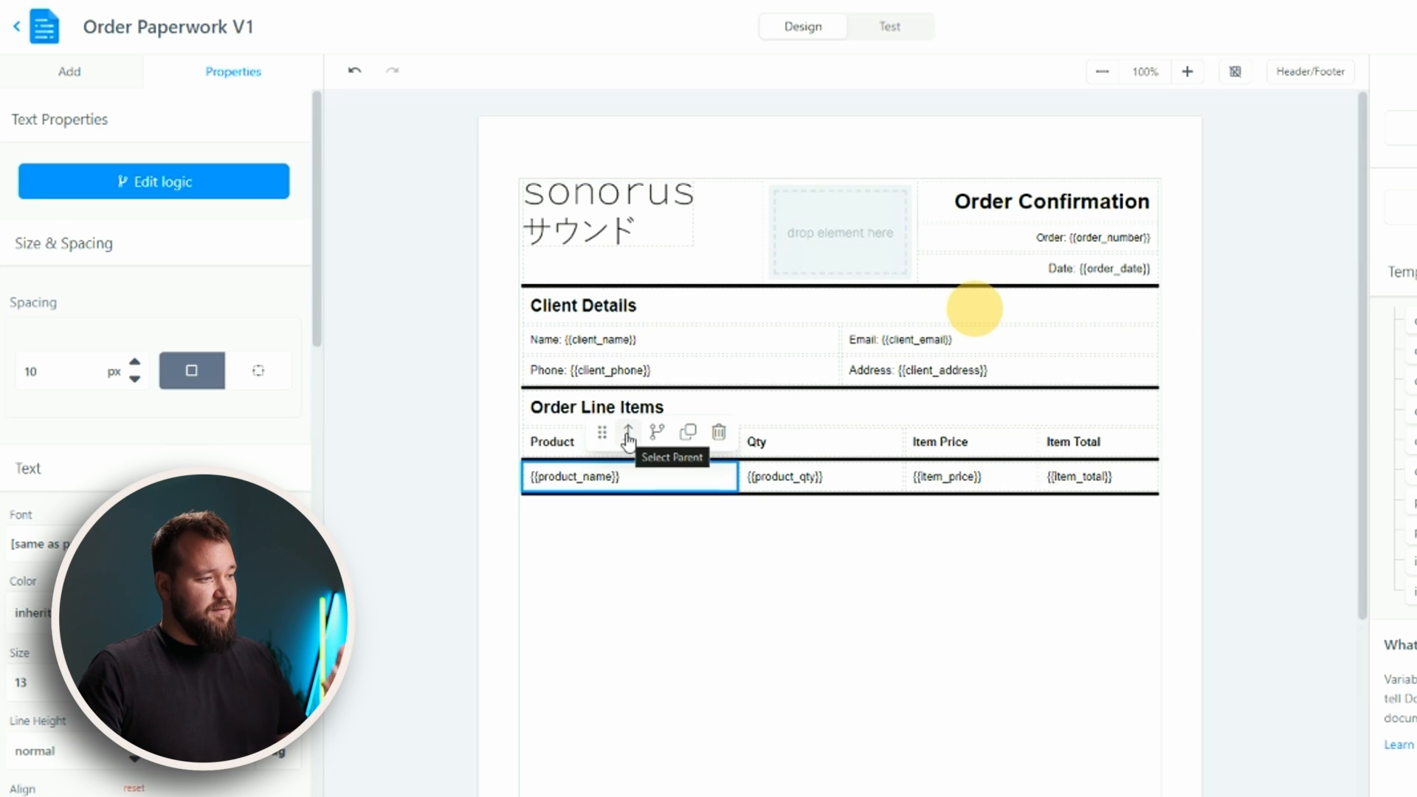
{"action": "left_click", "coordinate": [628, 436]}
{"action": "left_click", "coordinate": [627, 435]}
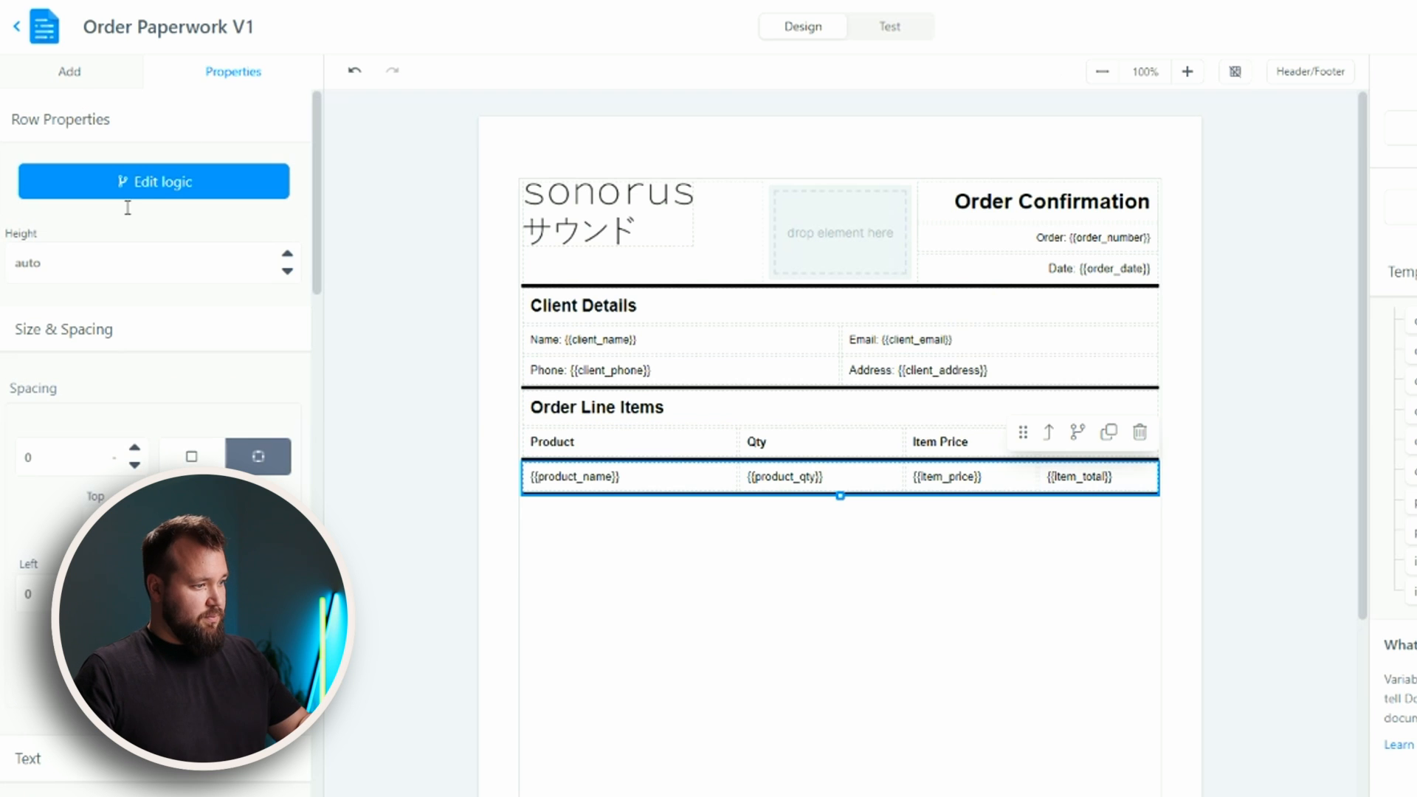
{"action": "left_click", "coordinate": [155, 188]}
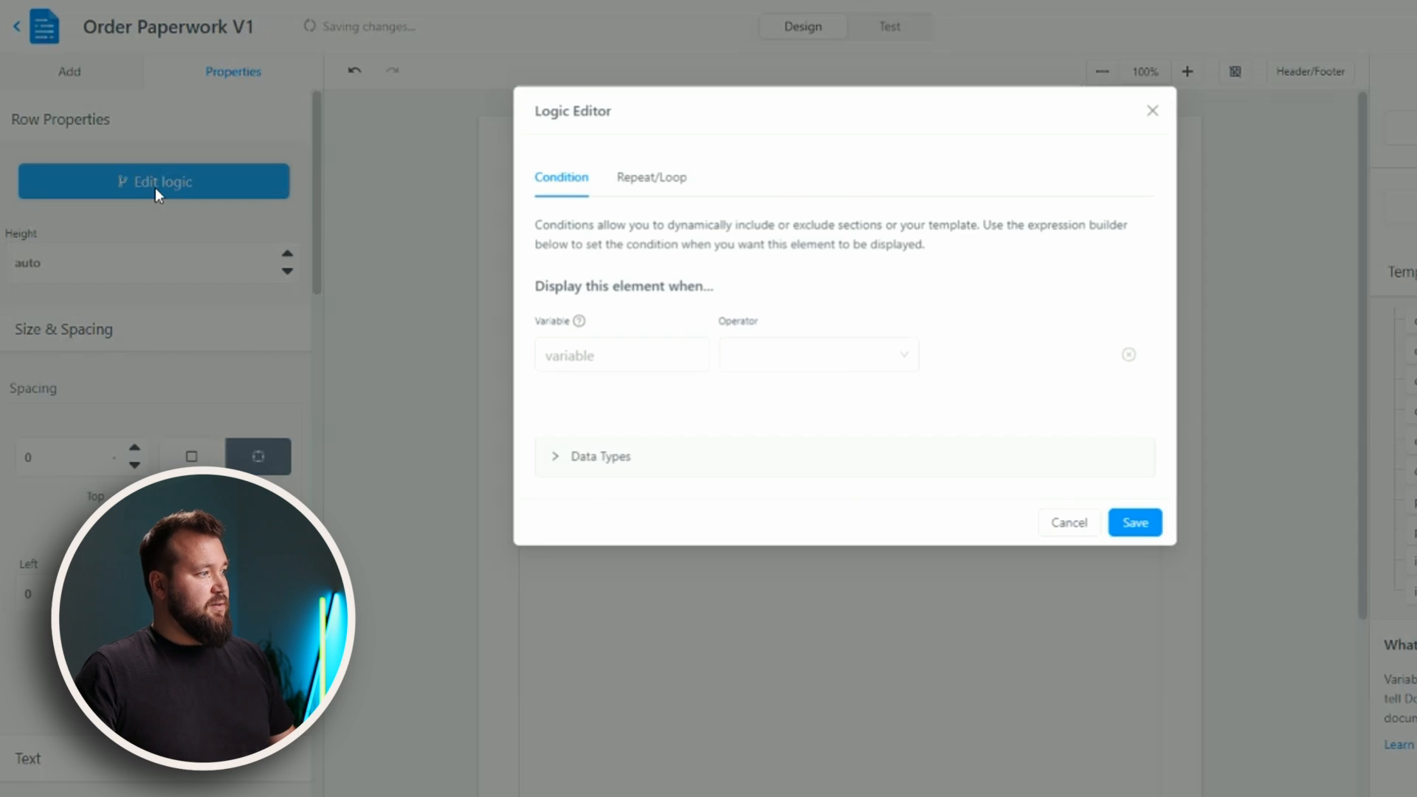
{"action": "left_click", "coordinate": [680, 179]}
{"action": "left_click", "coordinate": [623, 310]}
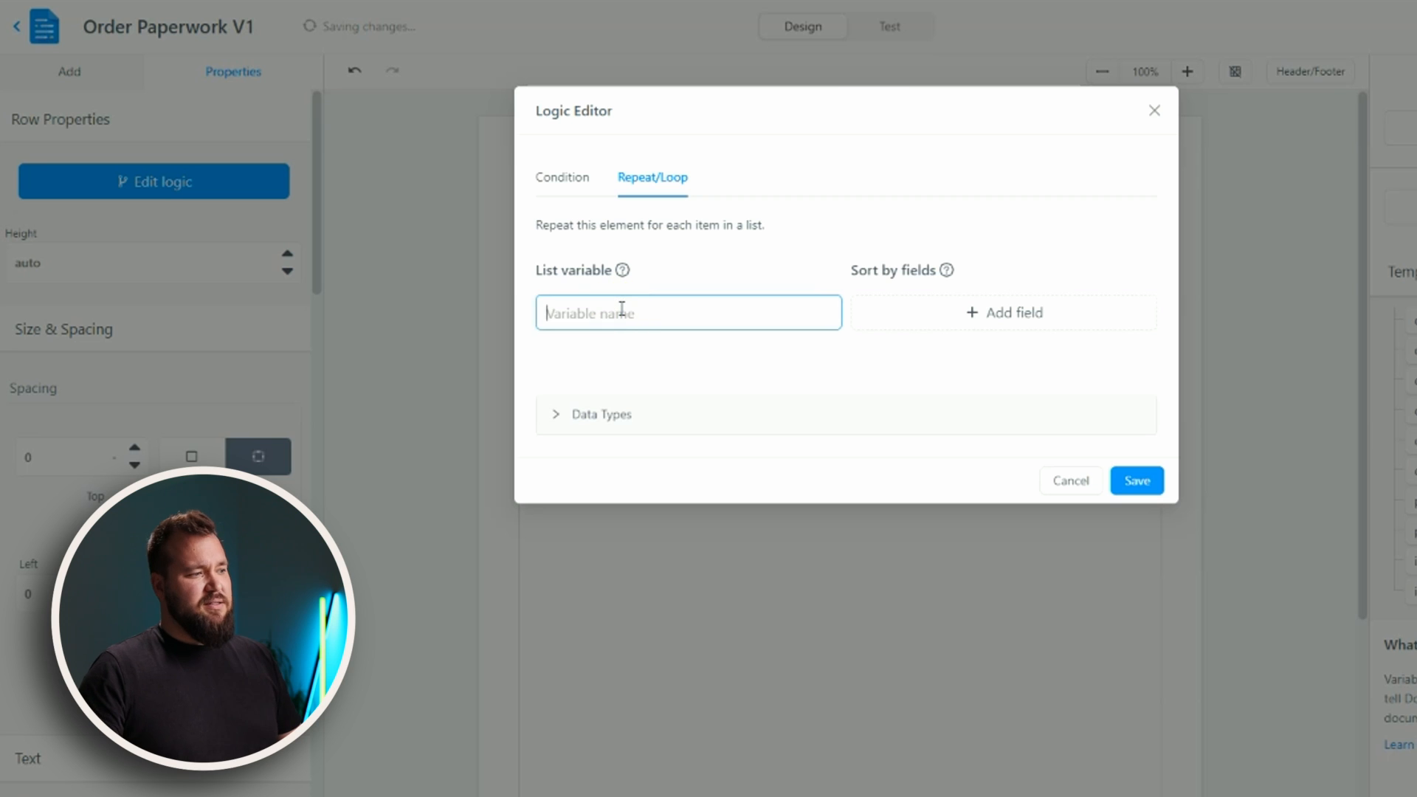
{"action": "type", "text": "line_items"}
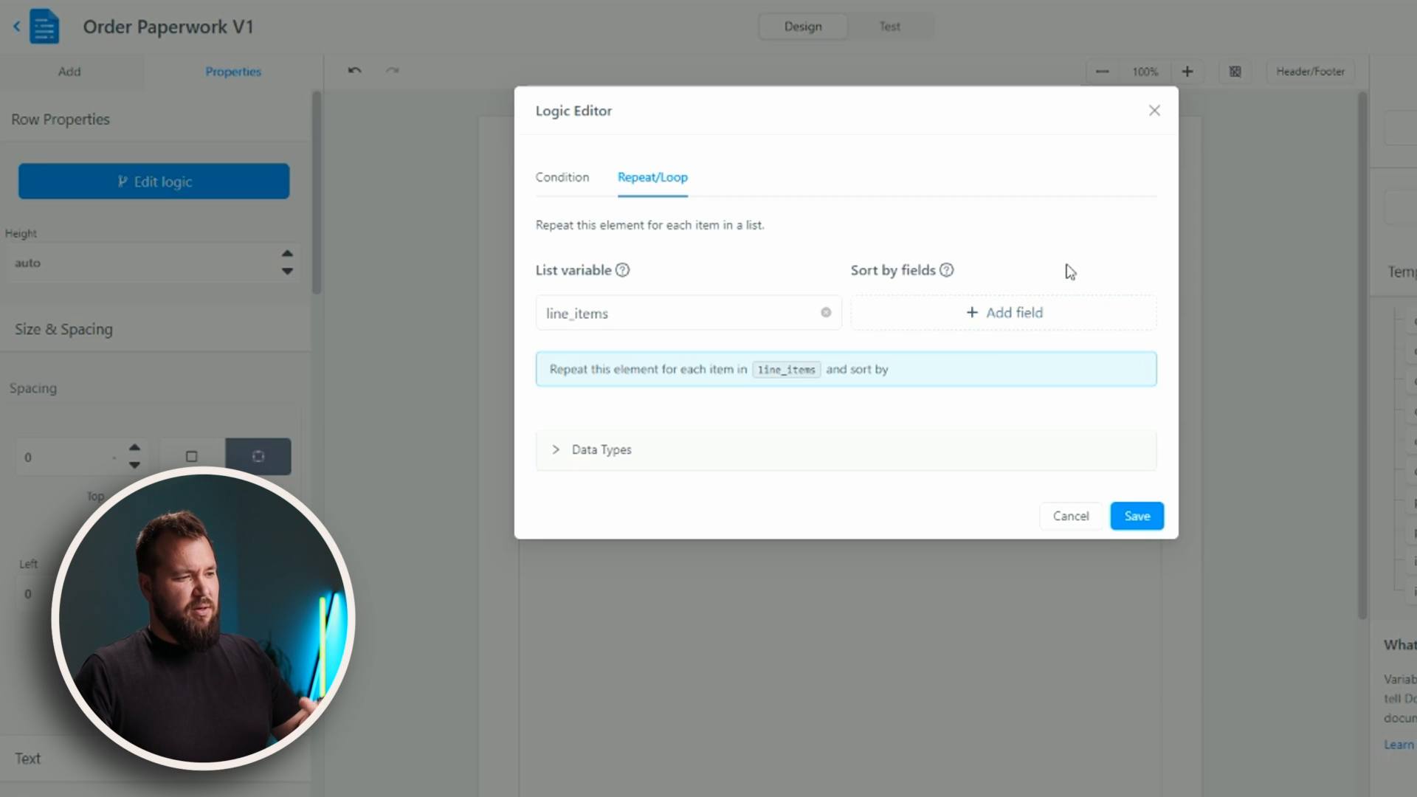
{"action": "left_click", "coordinate": [1137, 516]}
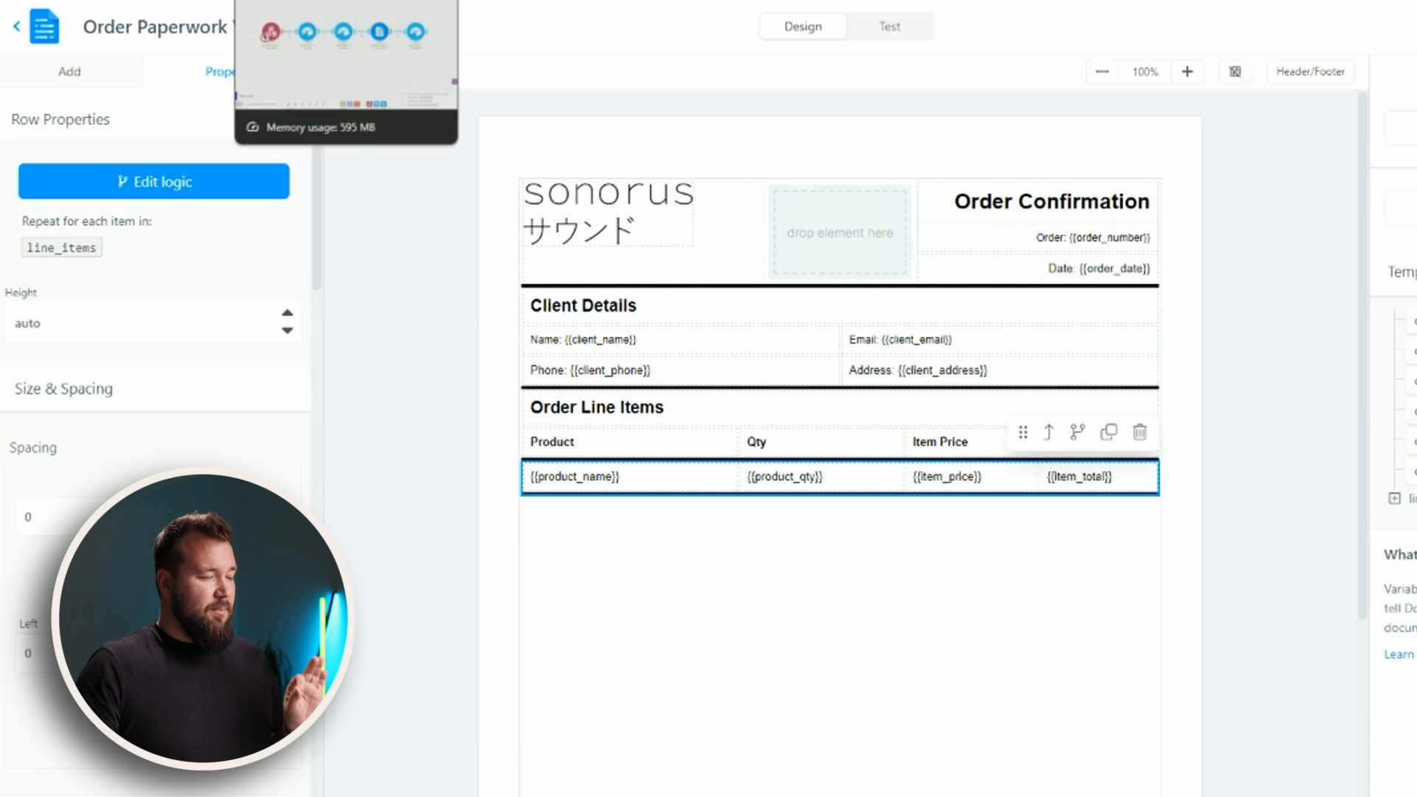
Switch to the Make scenario, refresh the Documint module's template fields and save the module.
{"action": "left_click", "coordinate": [303, 1]}
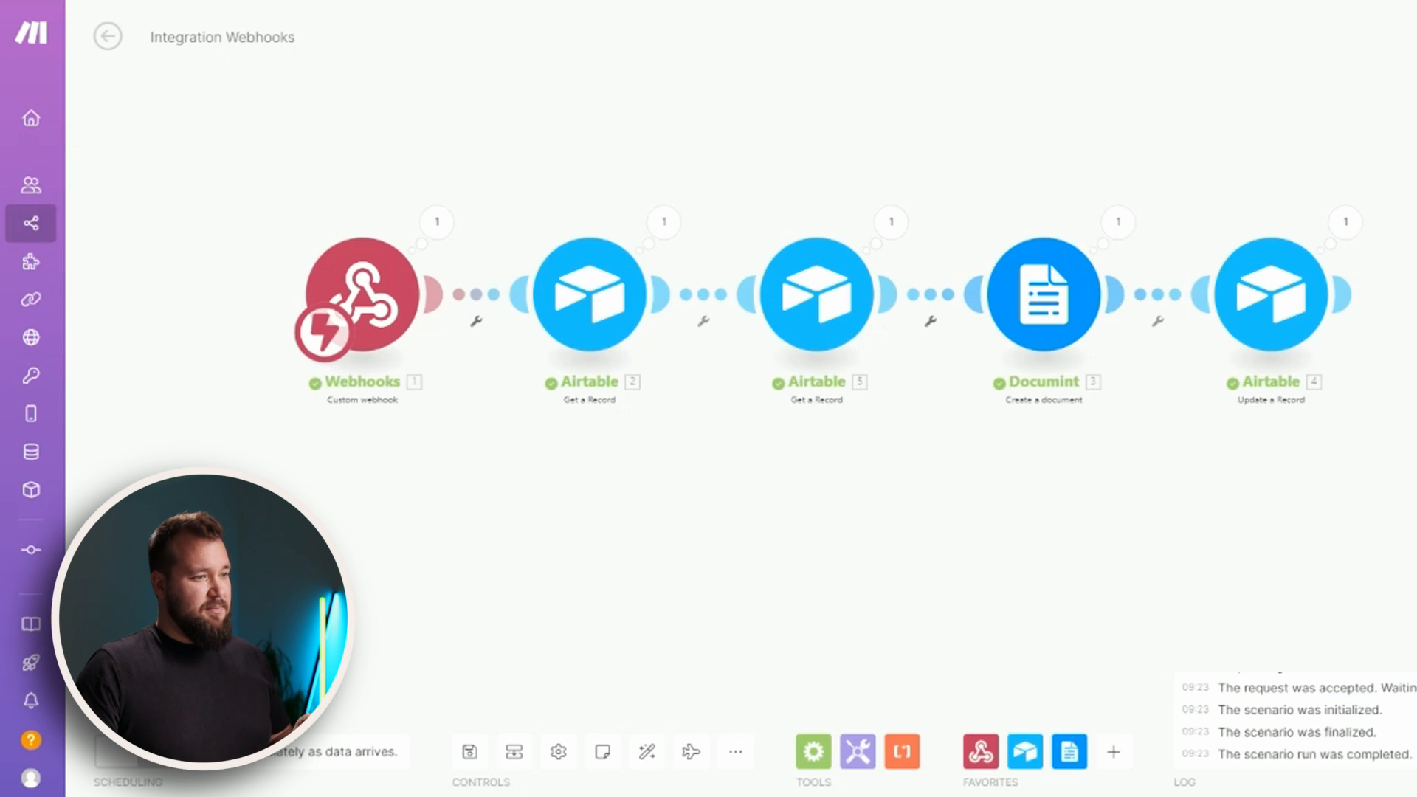
{"action": "left_click", "coordinate": [1039, 313]}
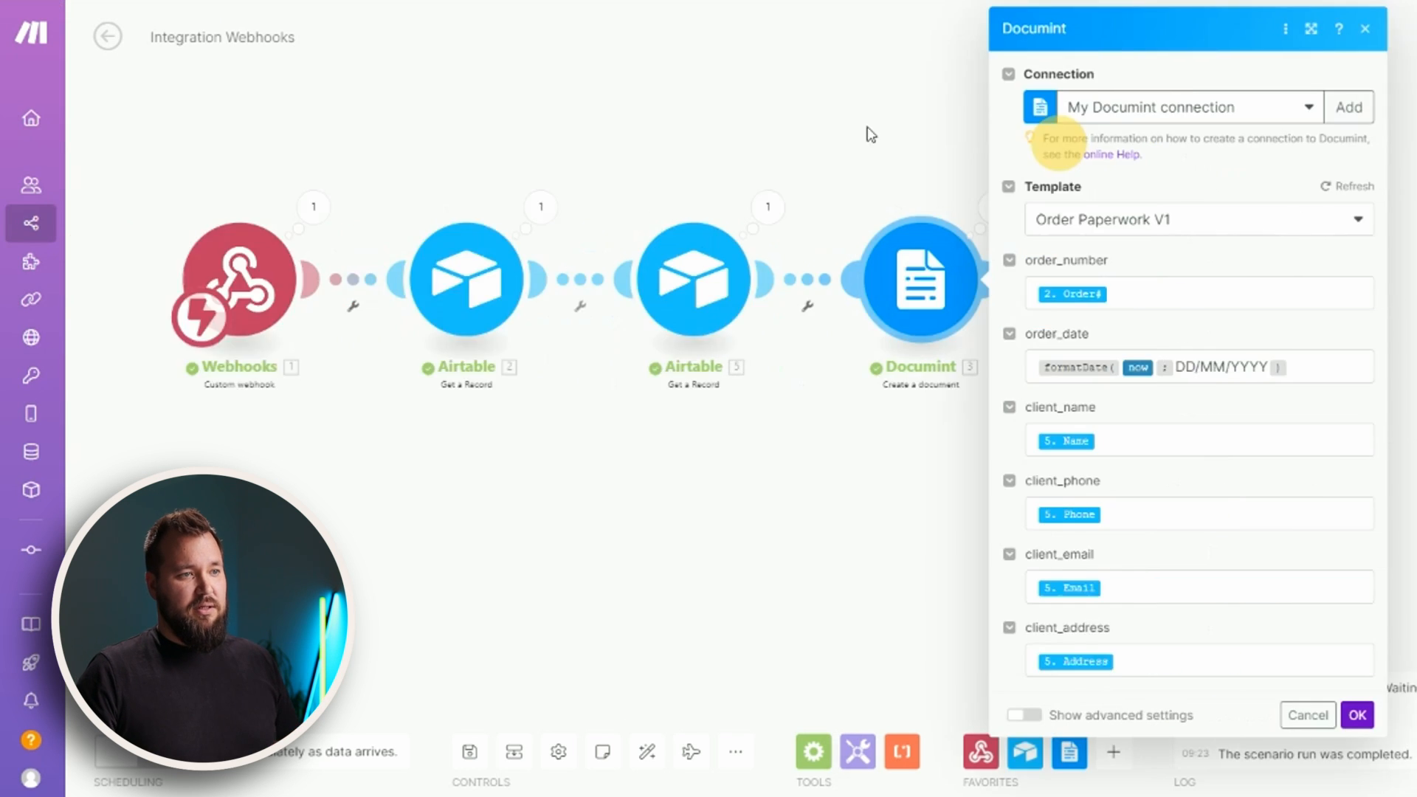
{"action": "left_click", "coordinate": [1216, 185]}
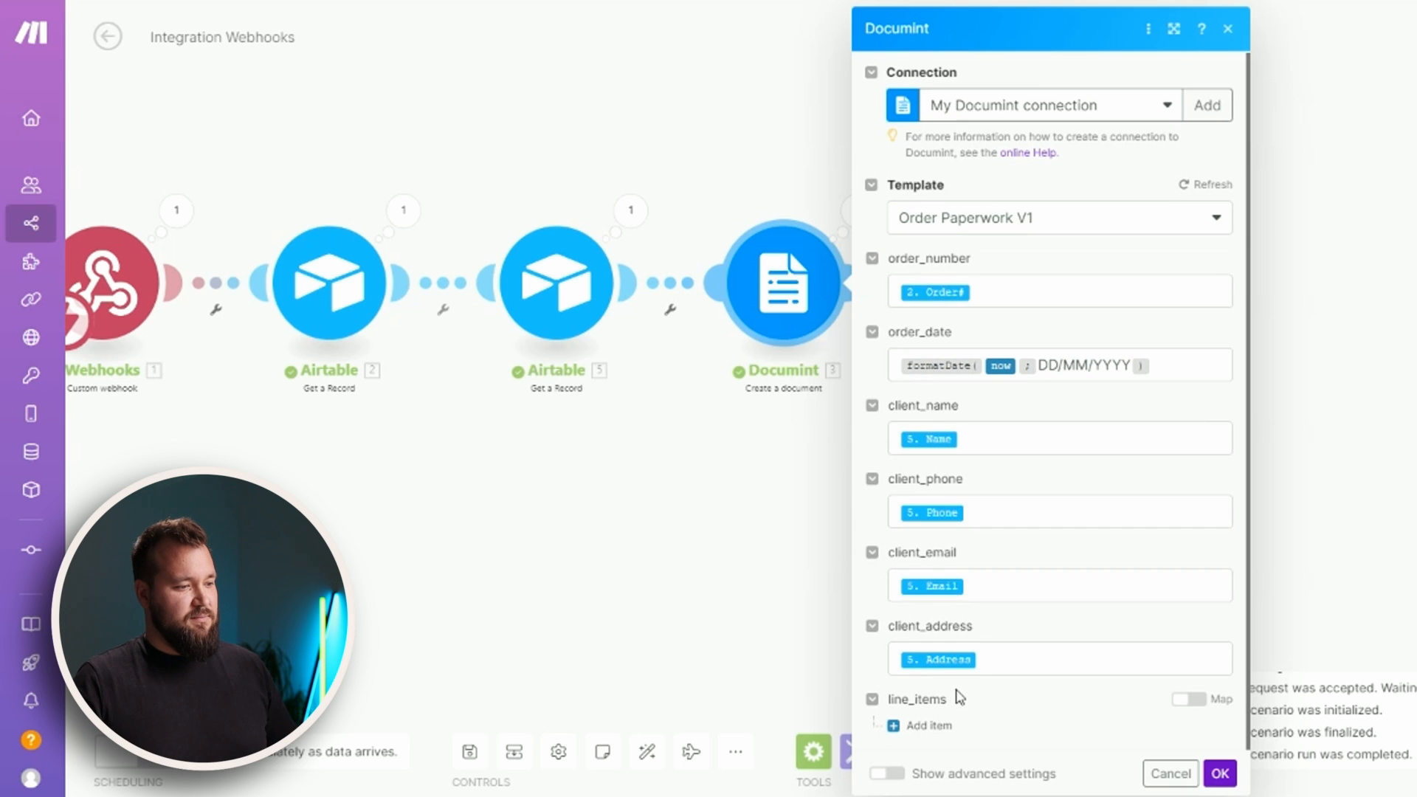
{"action": "left_click", "coordinate": [1214, 775]}
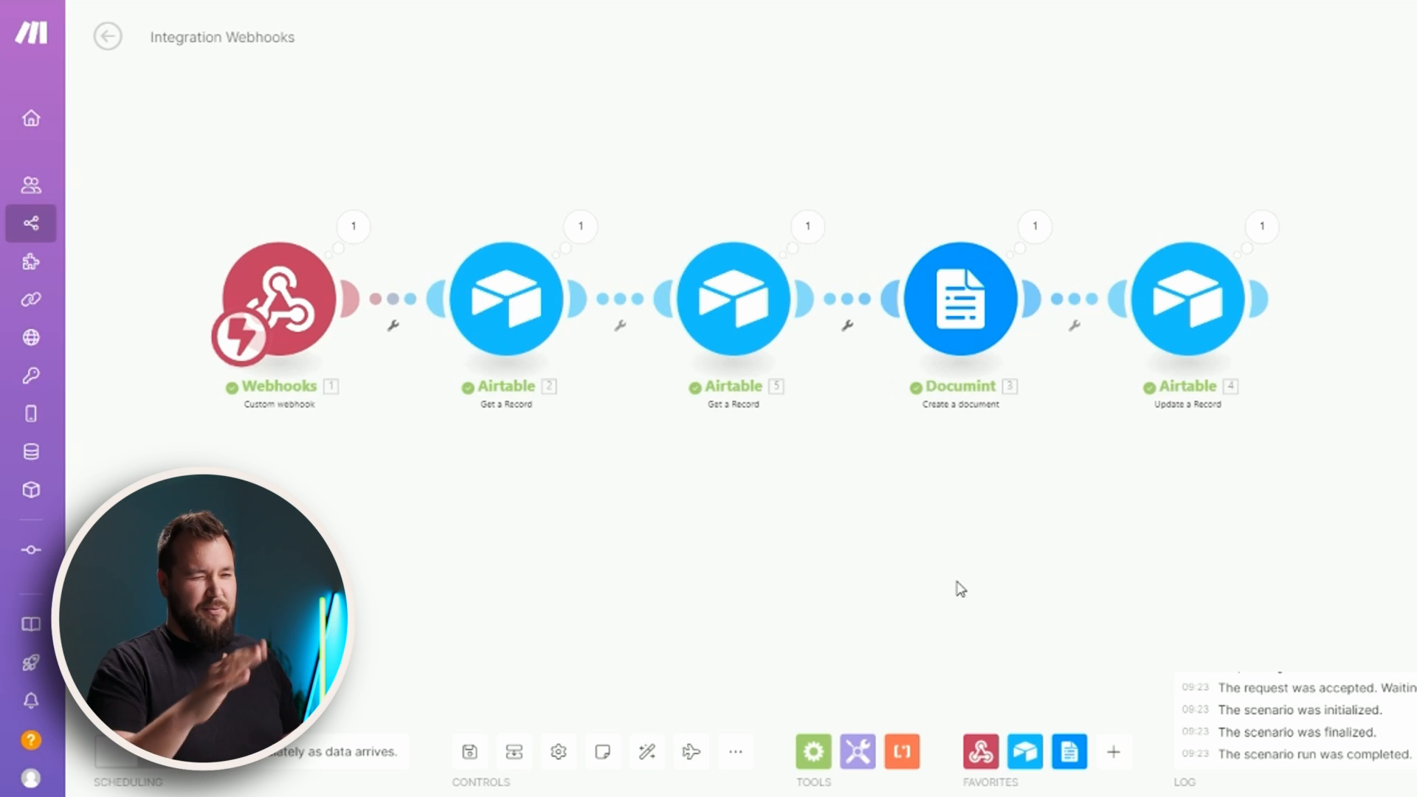
Insert a Flow Control Iterator between the second Airtable module and Documint, and auto-align the scenario.
{"action": "left_click", "coordinate": [813, 751]}
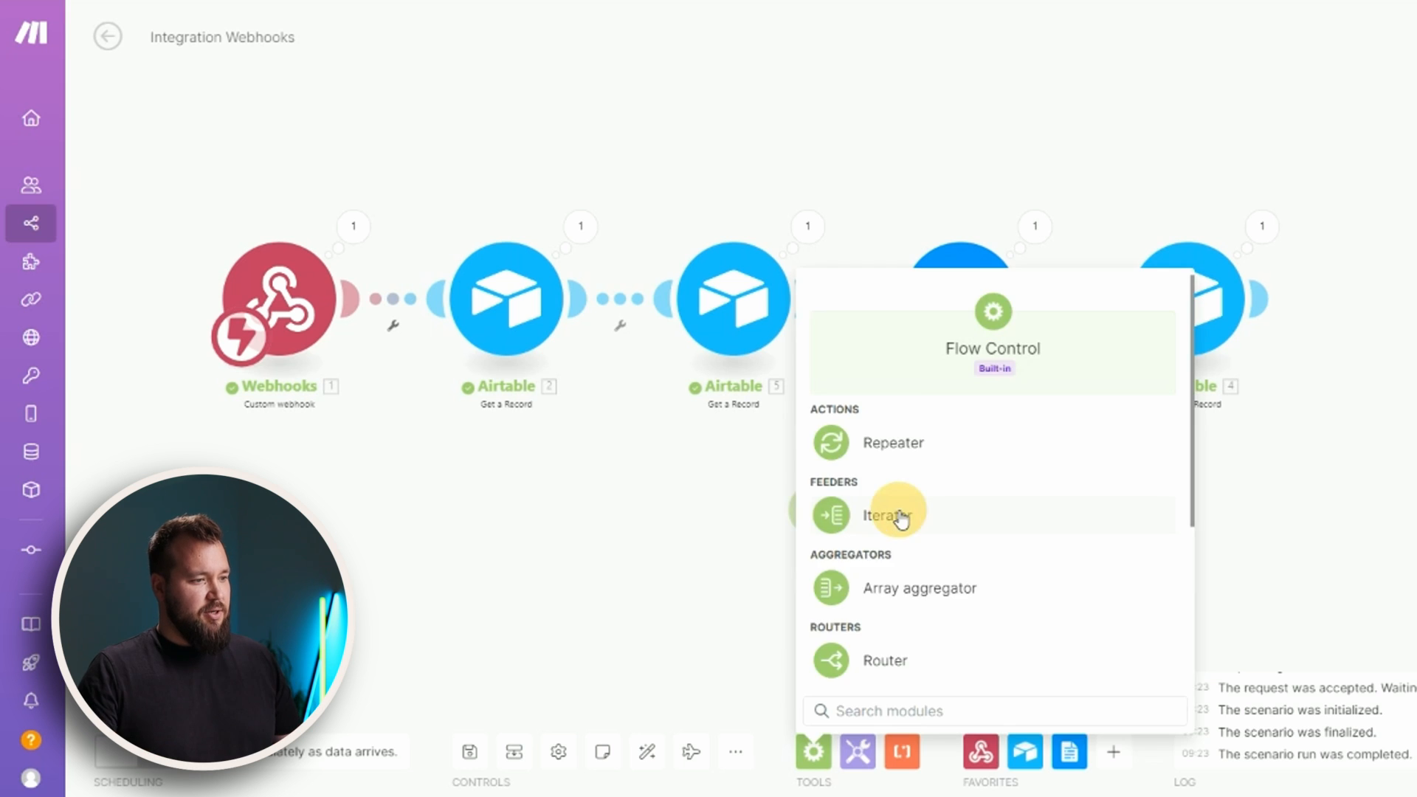
{"action": "left_click", "coordinate": [896, 512]}
{"action": "left_click", "coordinate": [874, 487]}
{"action": "left_click_drag", "start_coordinate": [875, 487], "coordinate": [844, 299]}
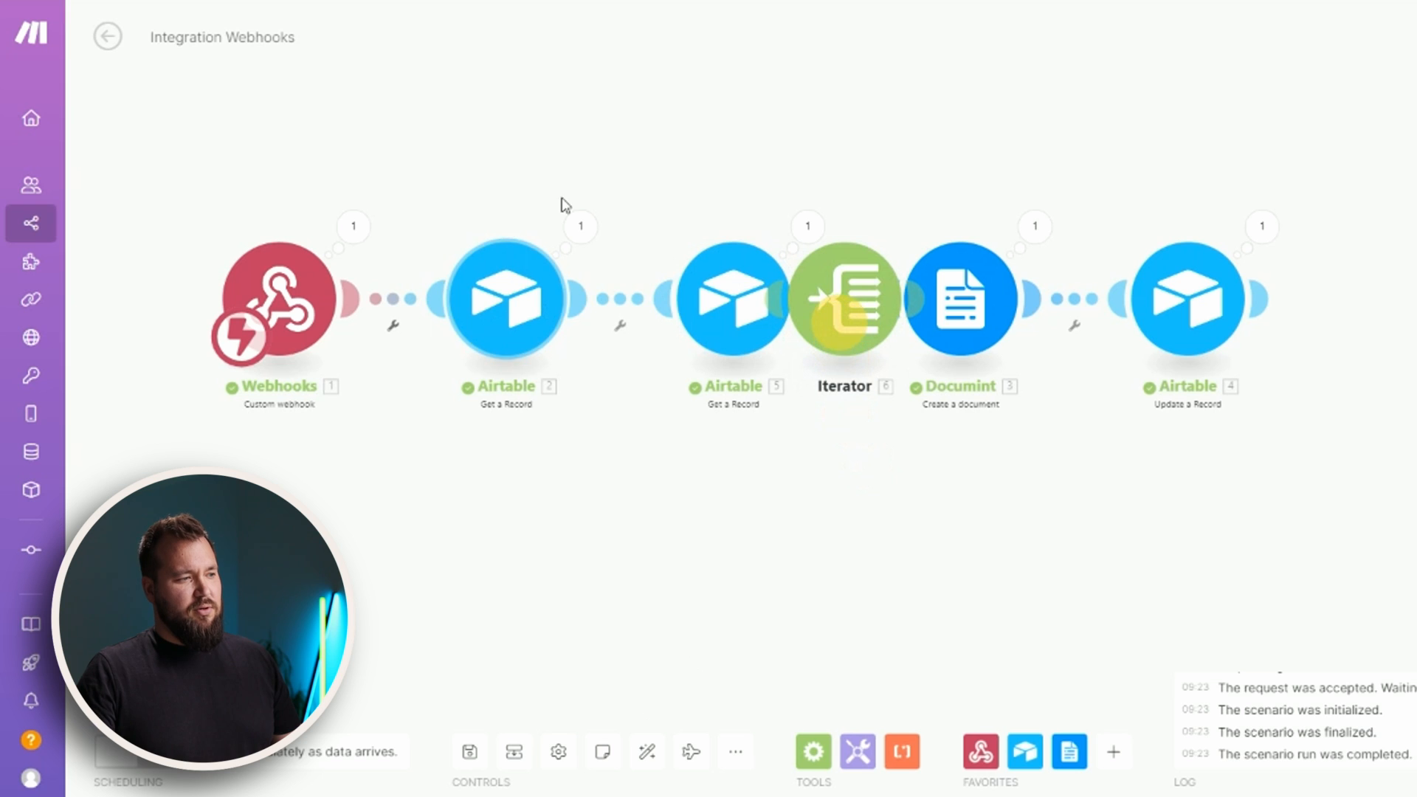
{"action": "left_click", "coordinate": [675, 496]}
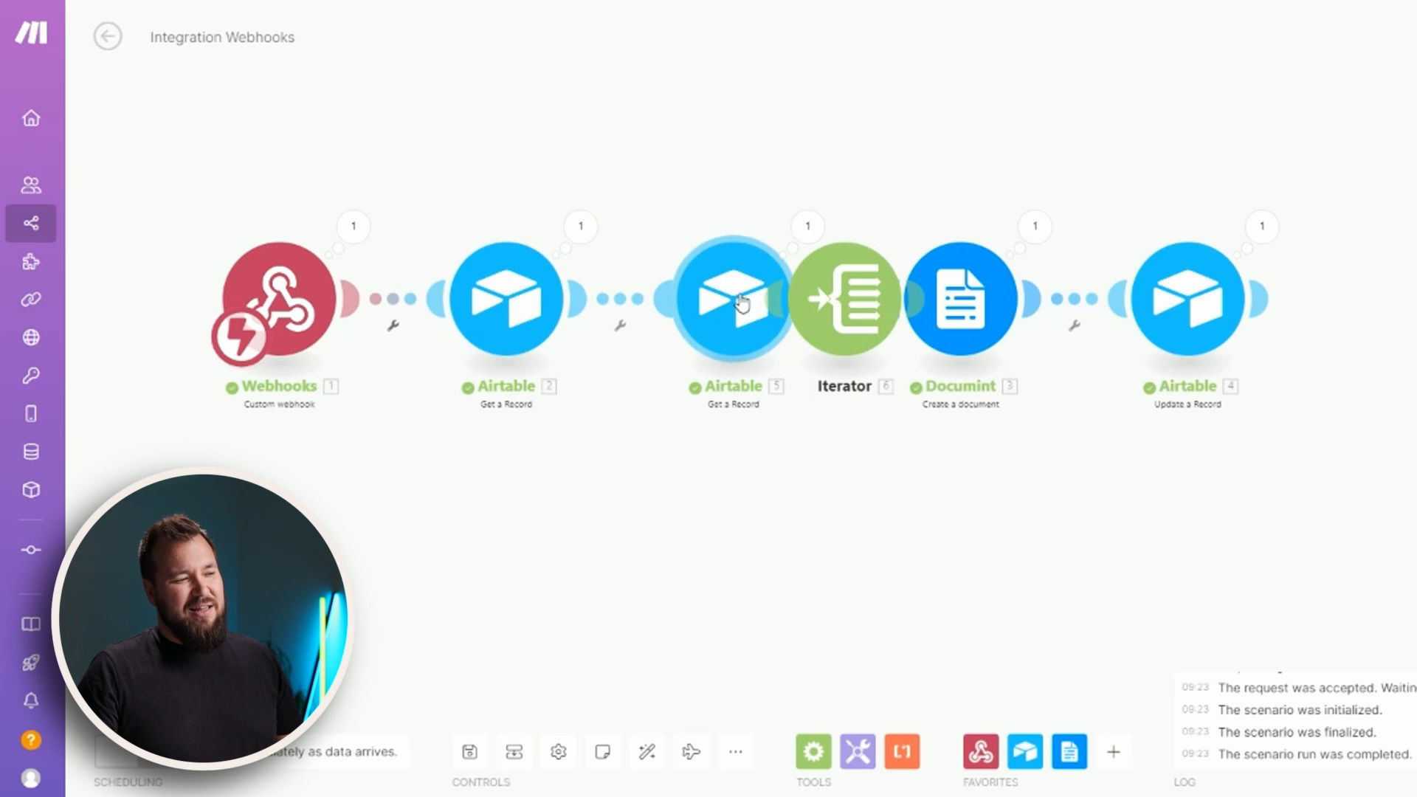
{"action": "left_click", "coordinate": [647, 752]}
{"action": "left_click_drag", "start_coordinate": [963, 520], "coordinate": [814, 521]}
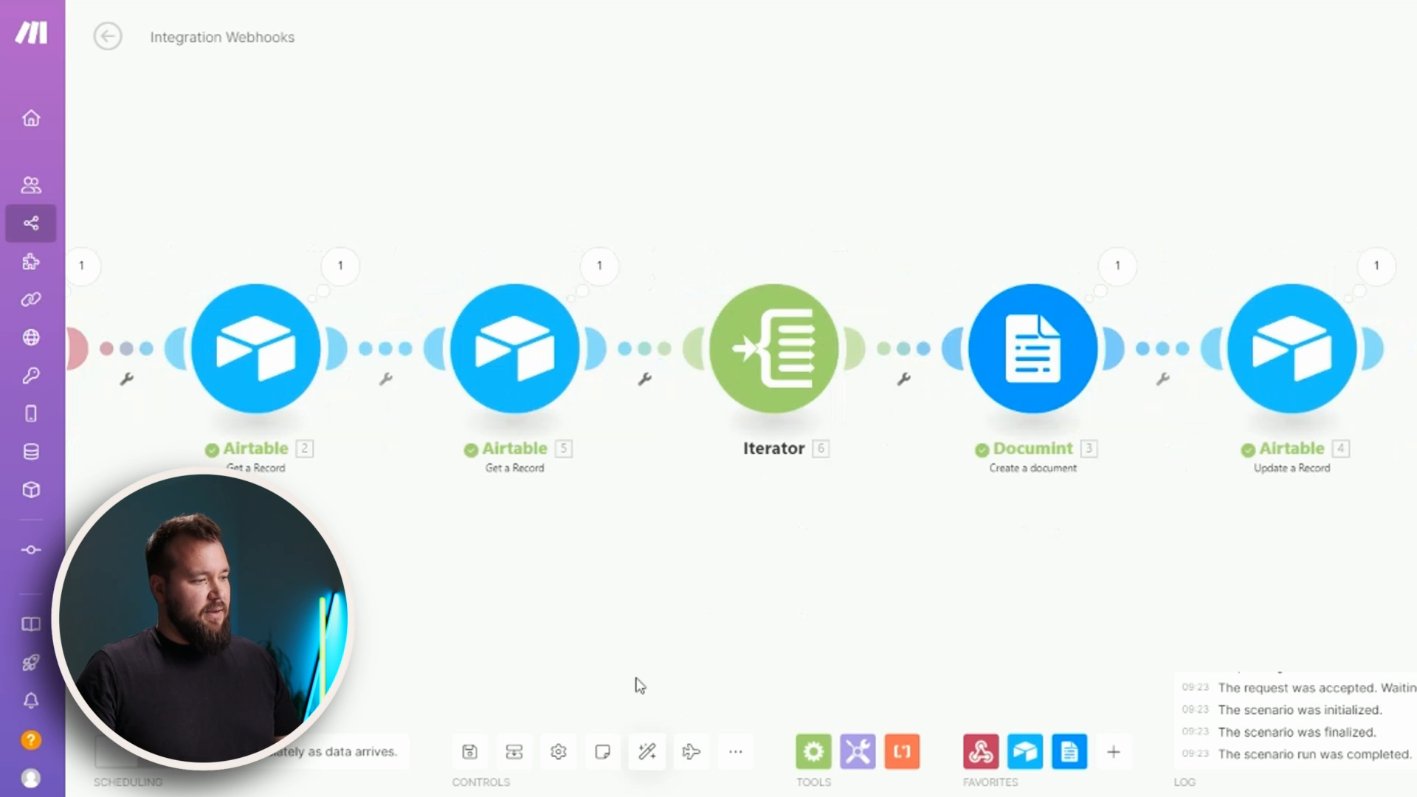
Map the Iterator's Array to Order Line Items[] from the first Airtable Get a Record module and save it.
{"action": "left_click", "coordinate": [795, 334]}
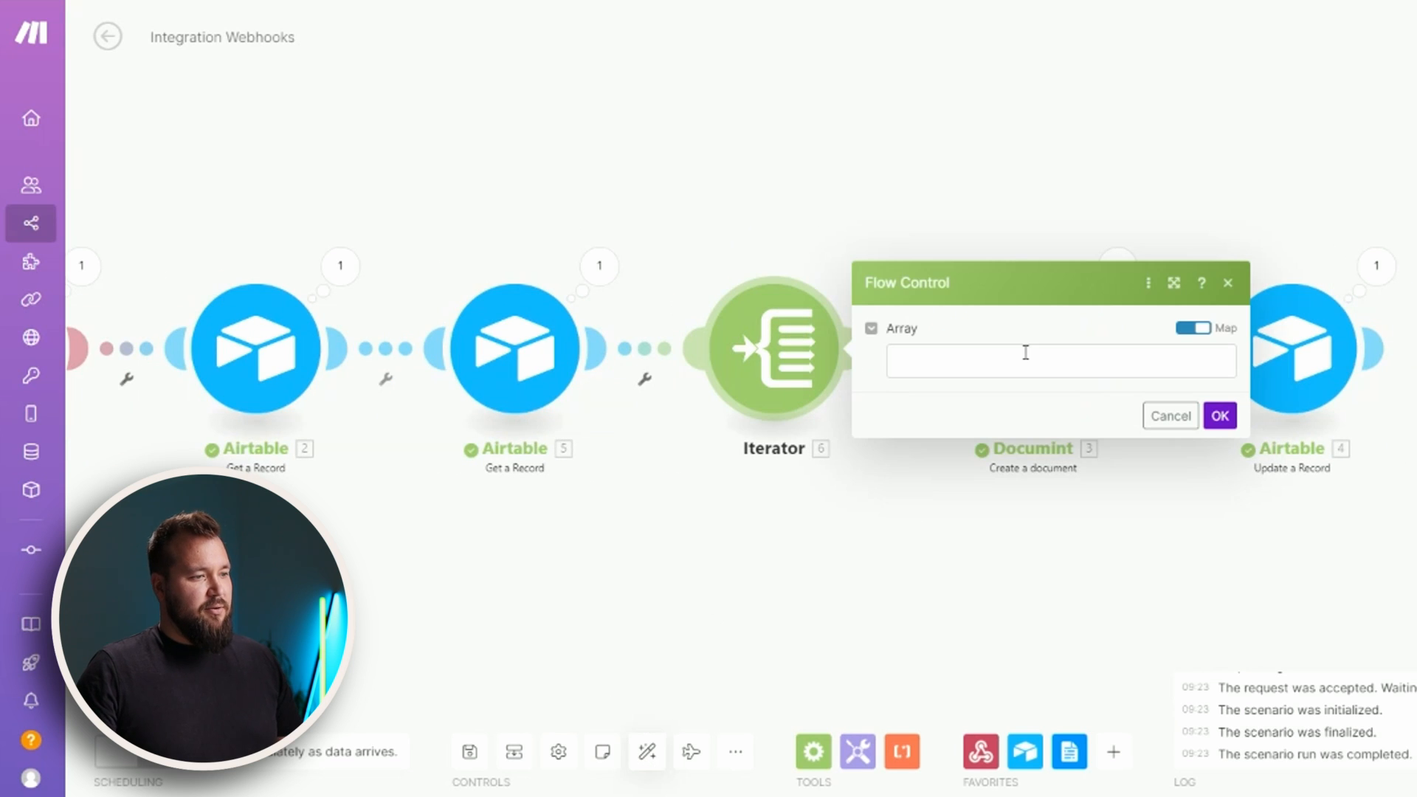
{"action": "left_click", "coordinate": [1044, 364]}
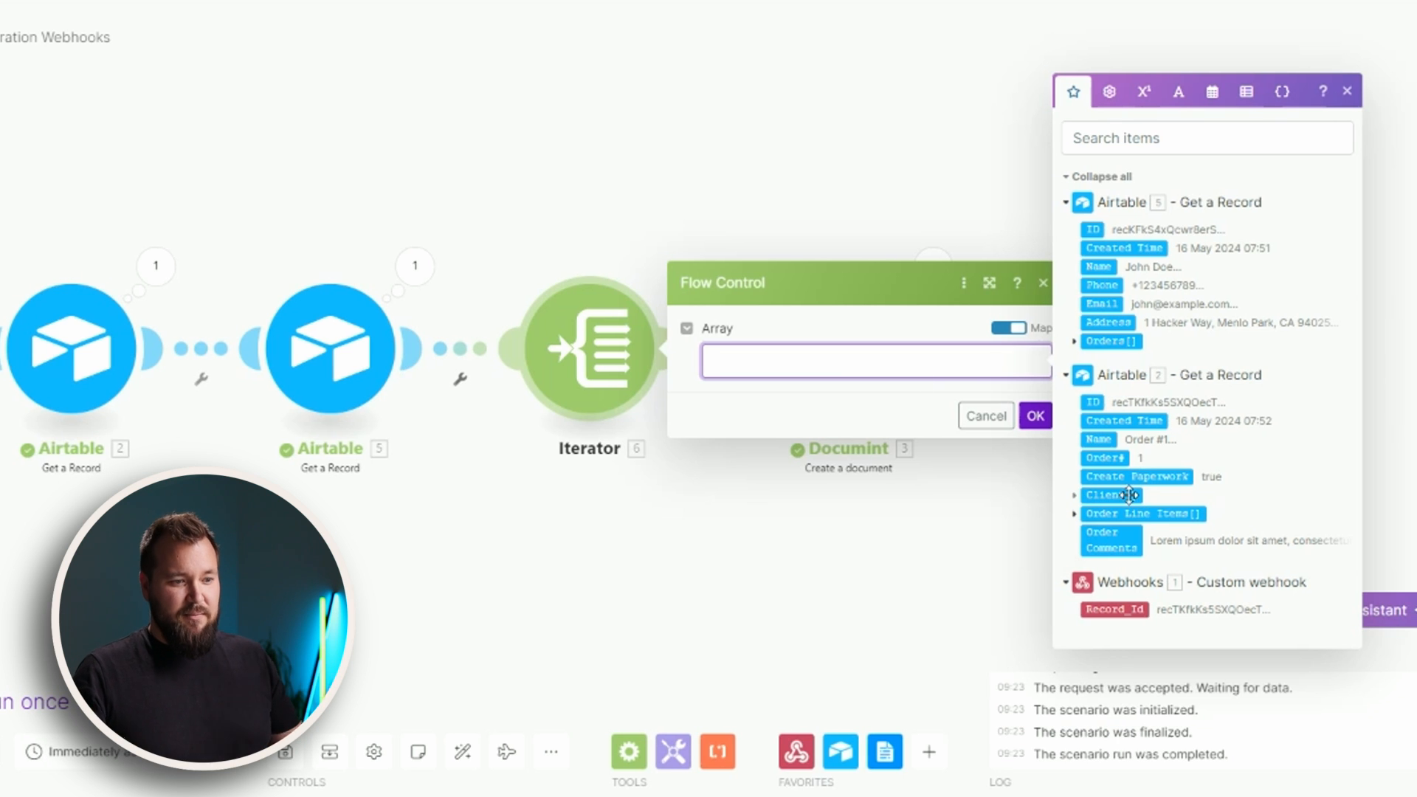
{"action": "left_click", "coordinate": [1146, 516]}
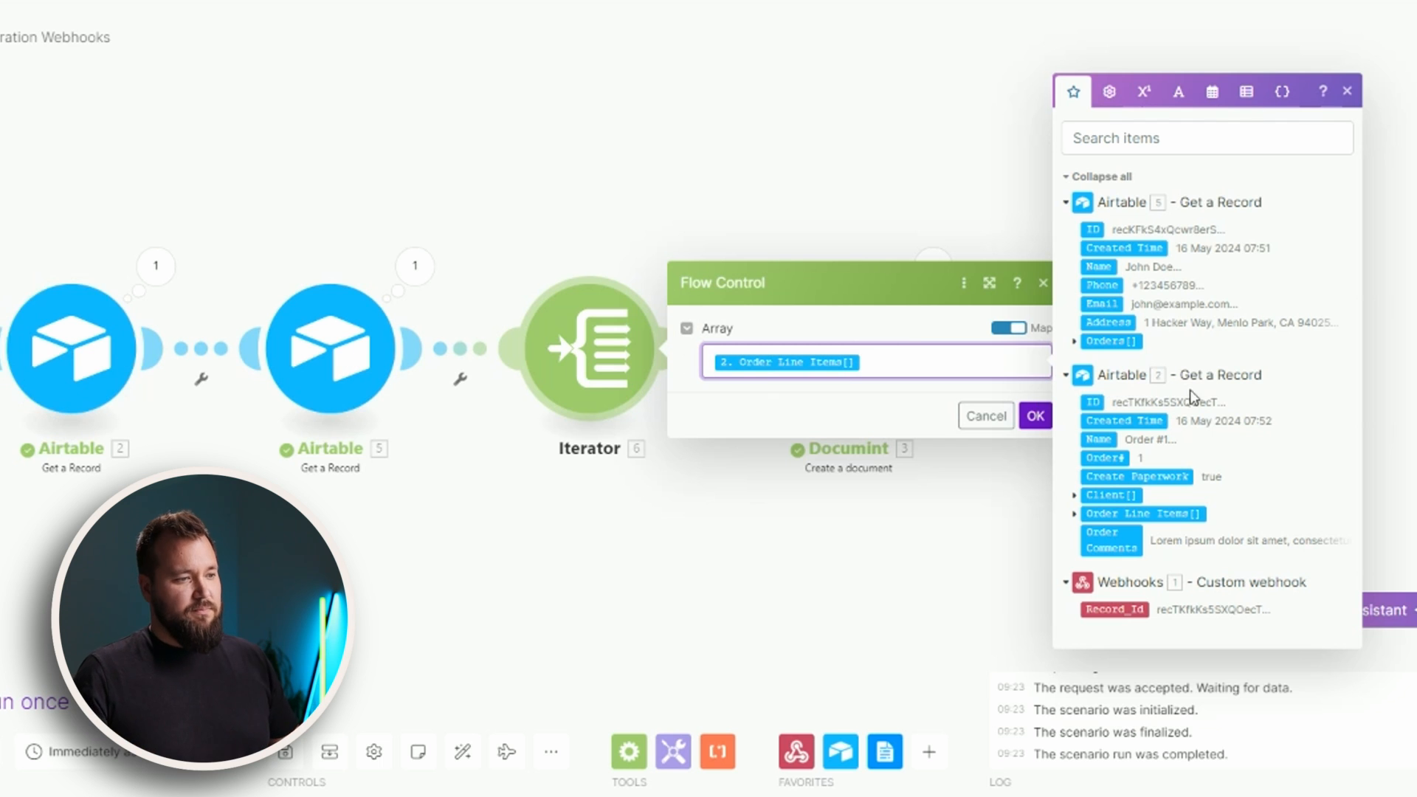
{"action": "left_click", "coordinate": [1036, 416]}
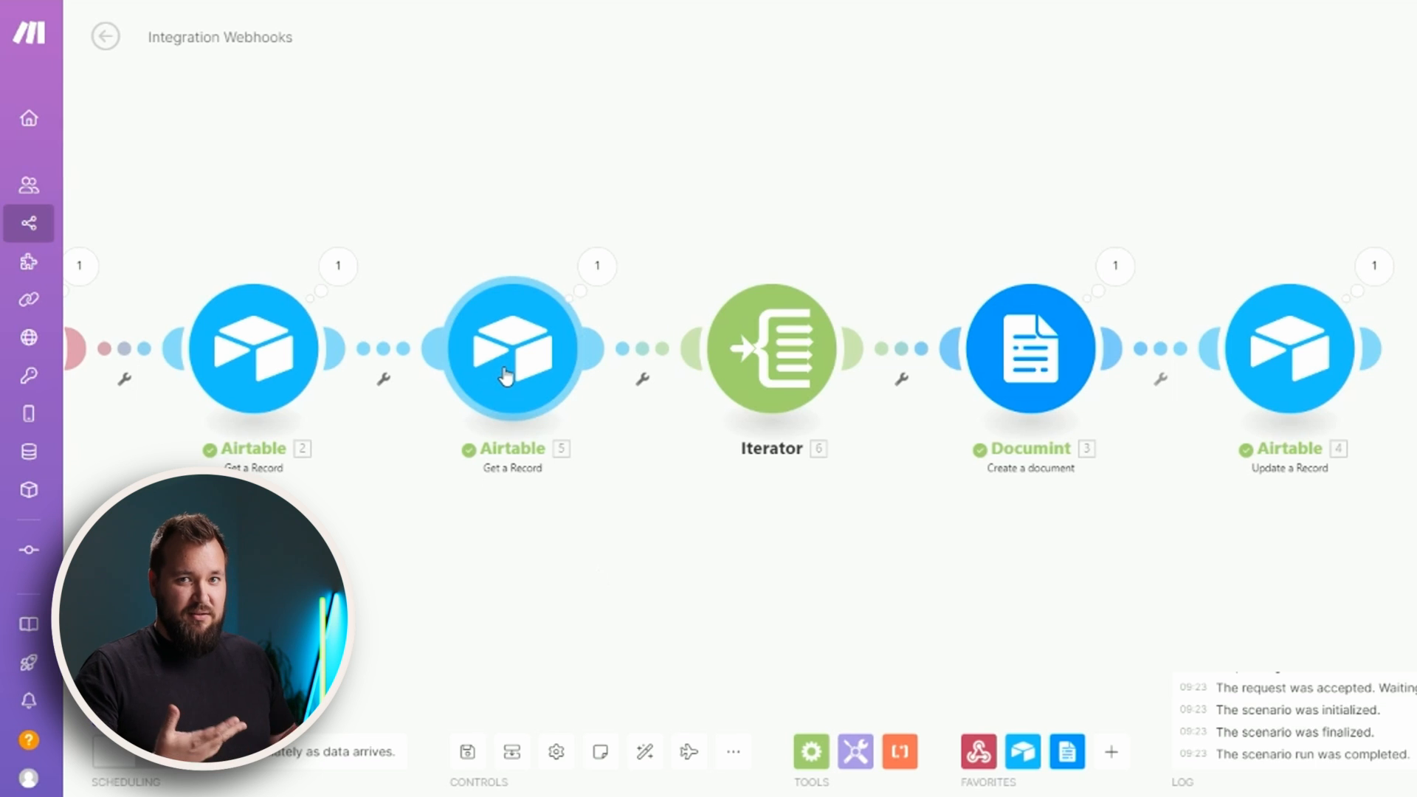
Inspect the Order Line Items array in the first Airtable module's last output.
{"action": "left_click", "coordinate": [338, 267]}
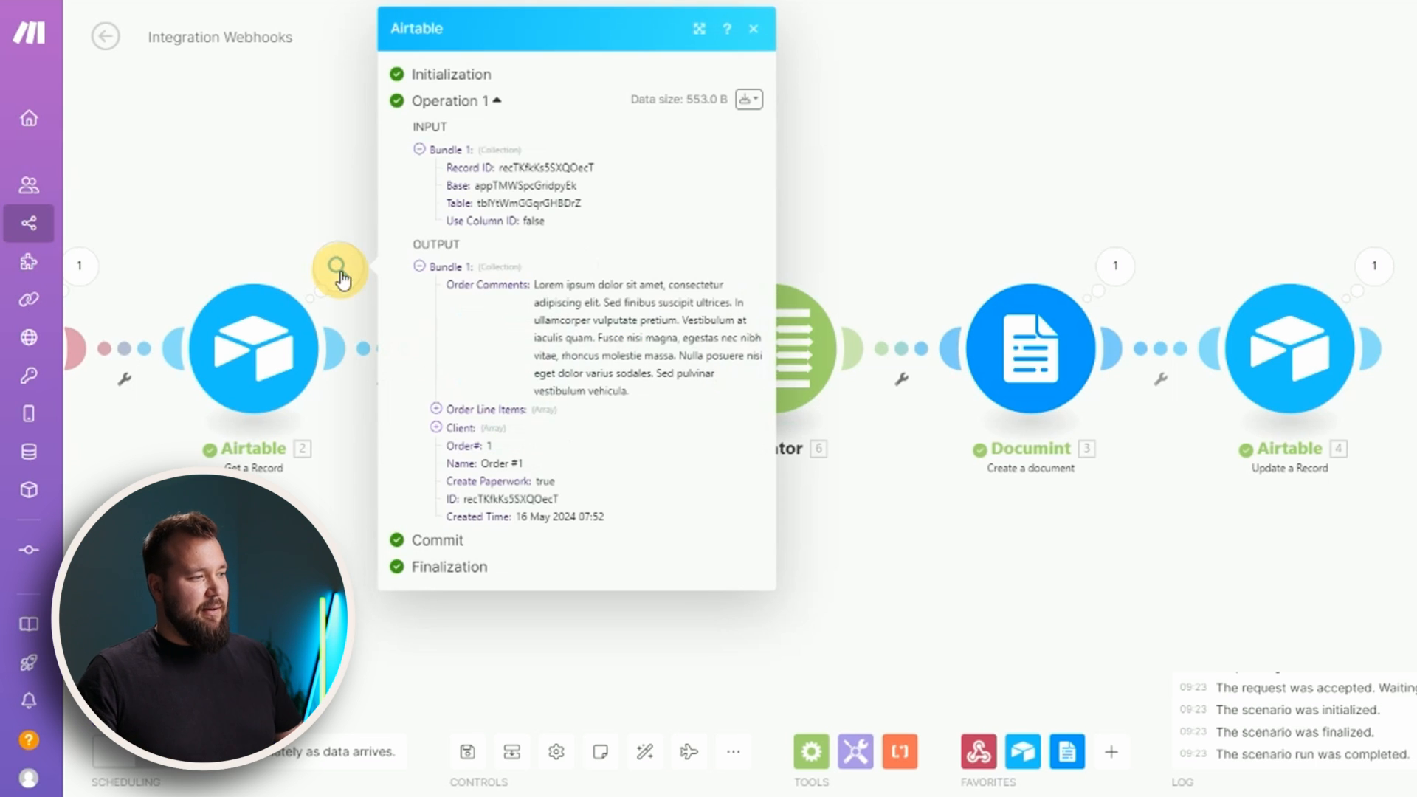
{"action": "left_click", "coordinate": [436, 409]}
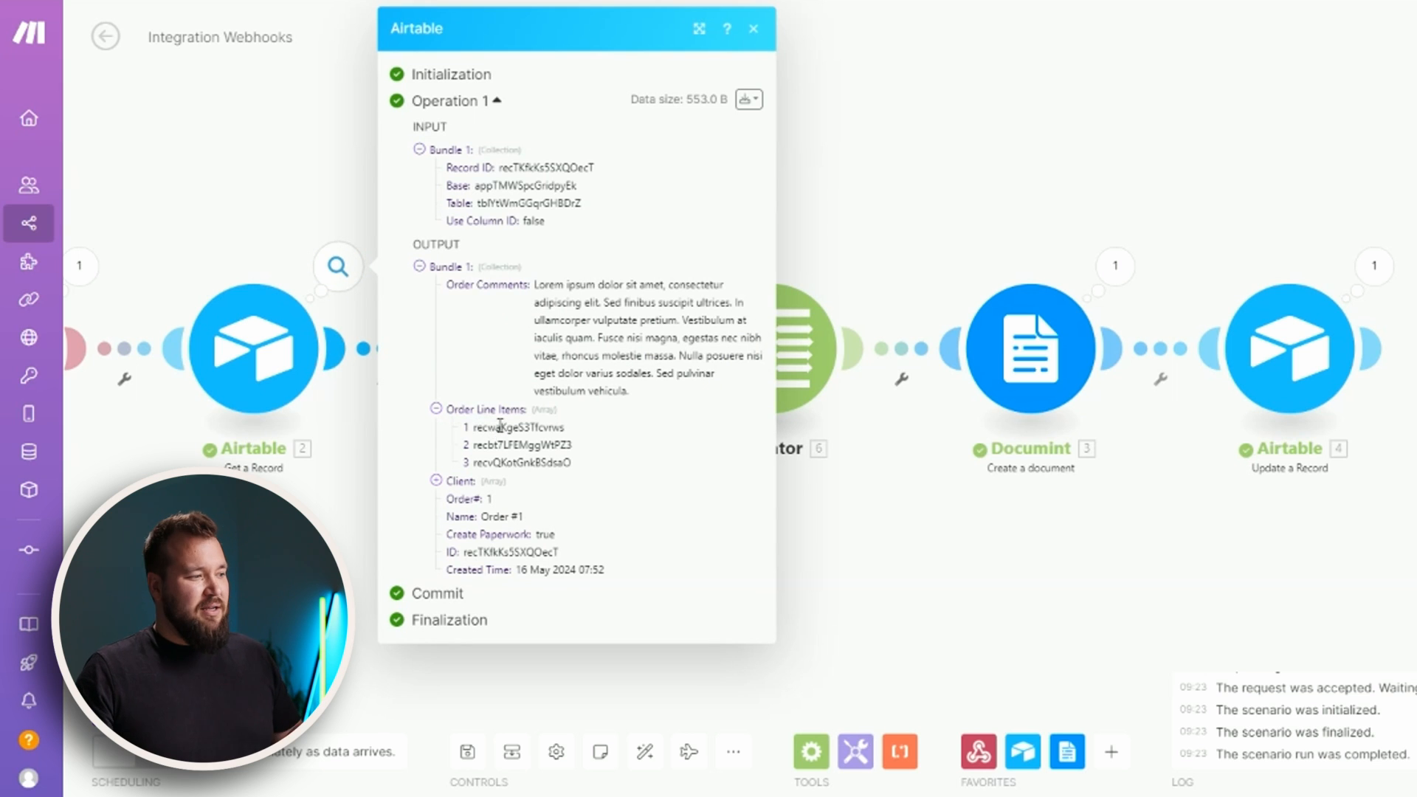
{"action": "left_click_drag", "start_coordinate": [506, 463], "coordinate": [526, 465]}
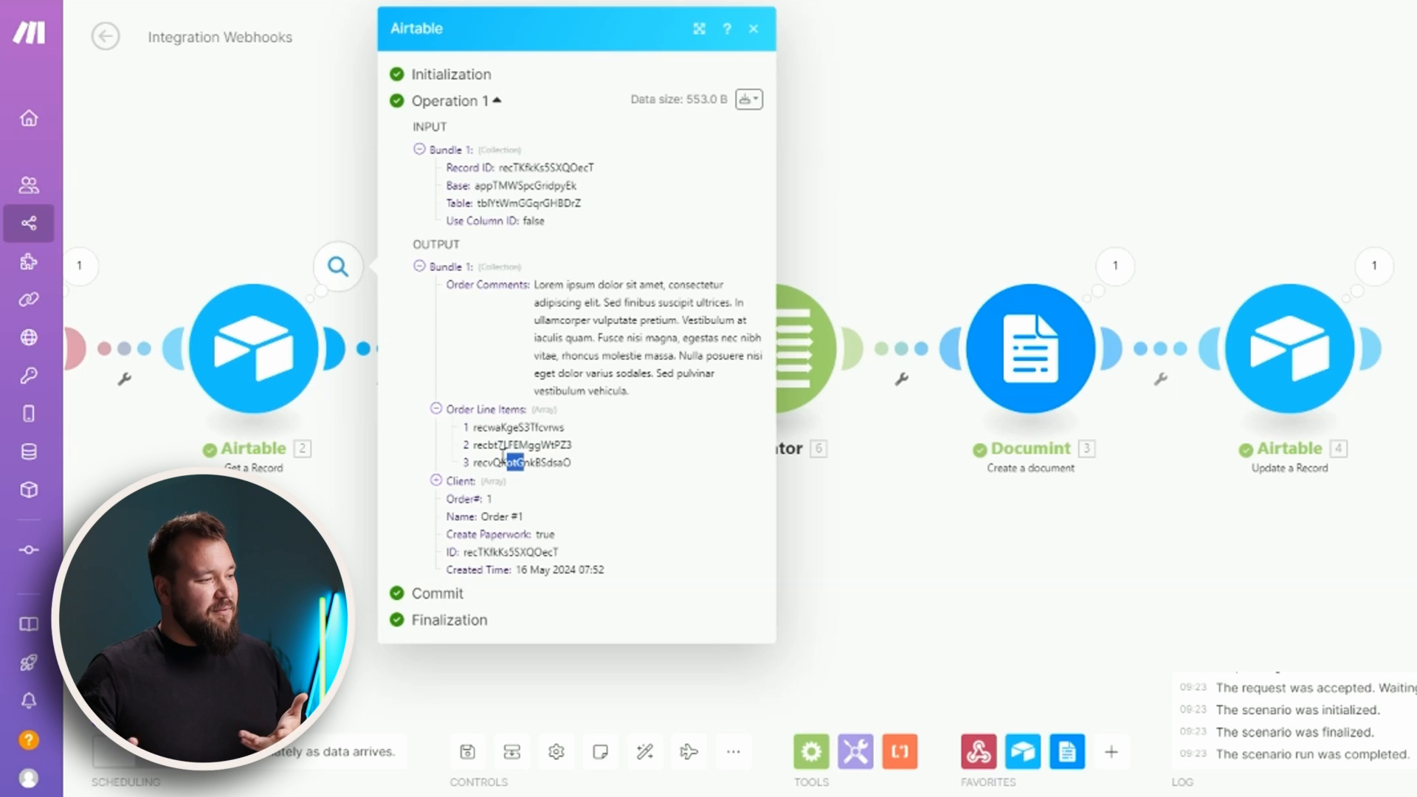
{"action": "left_click", "coordinate": [1009, 567]}
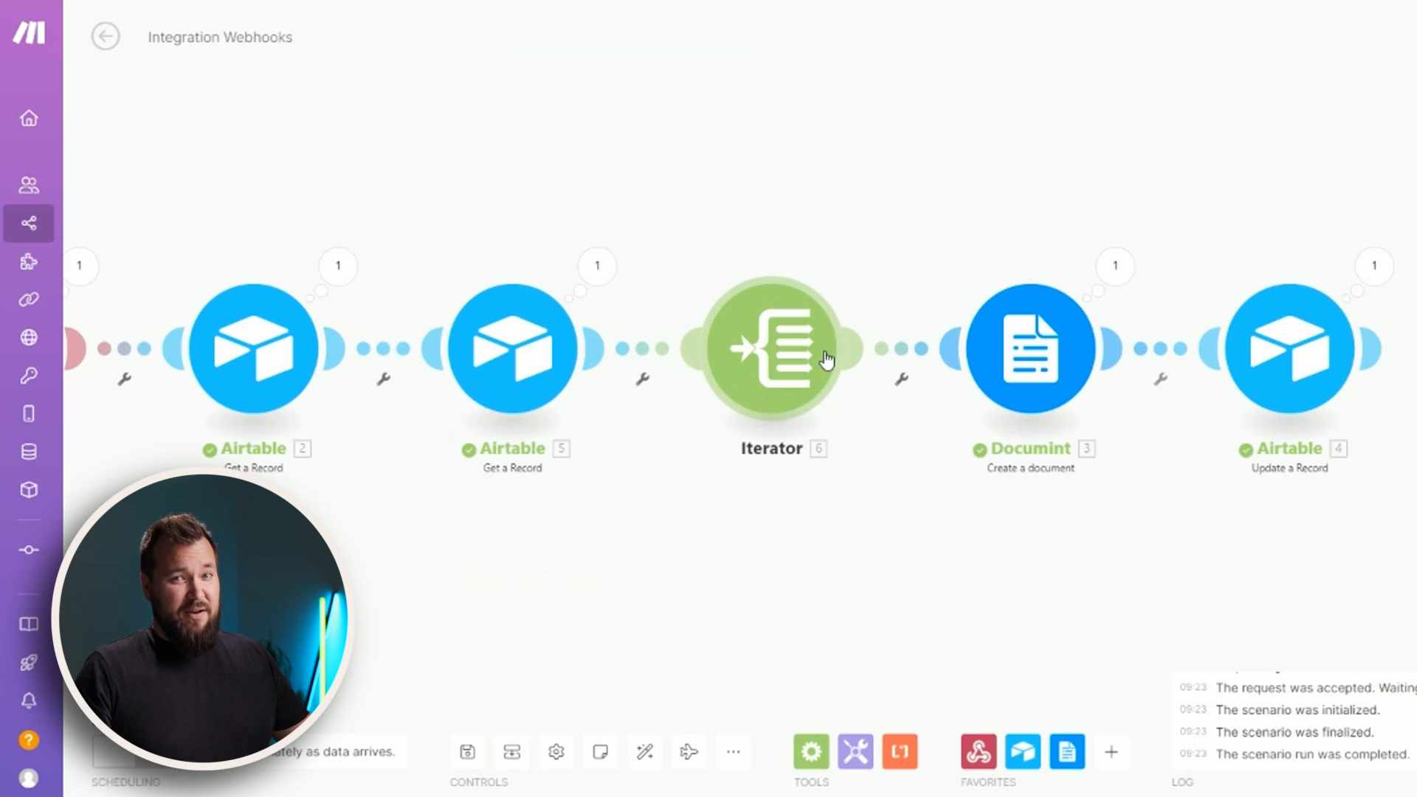
Clone the second Airtable Get a Record module, insert the copy between the Iterator and Documint, and auto-align the scenario.
{"action": "right_click", "coordinate": [513, 343]}
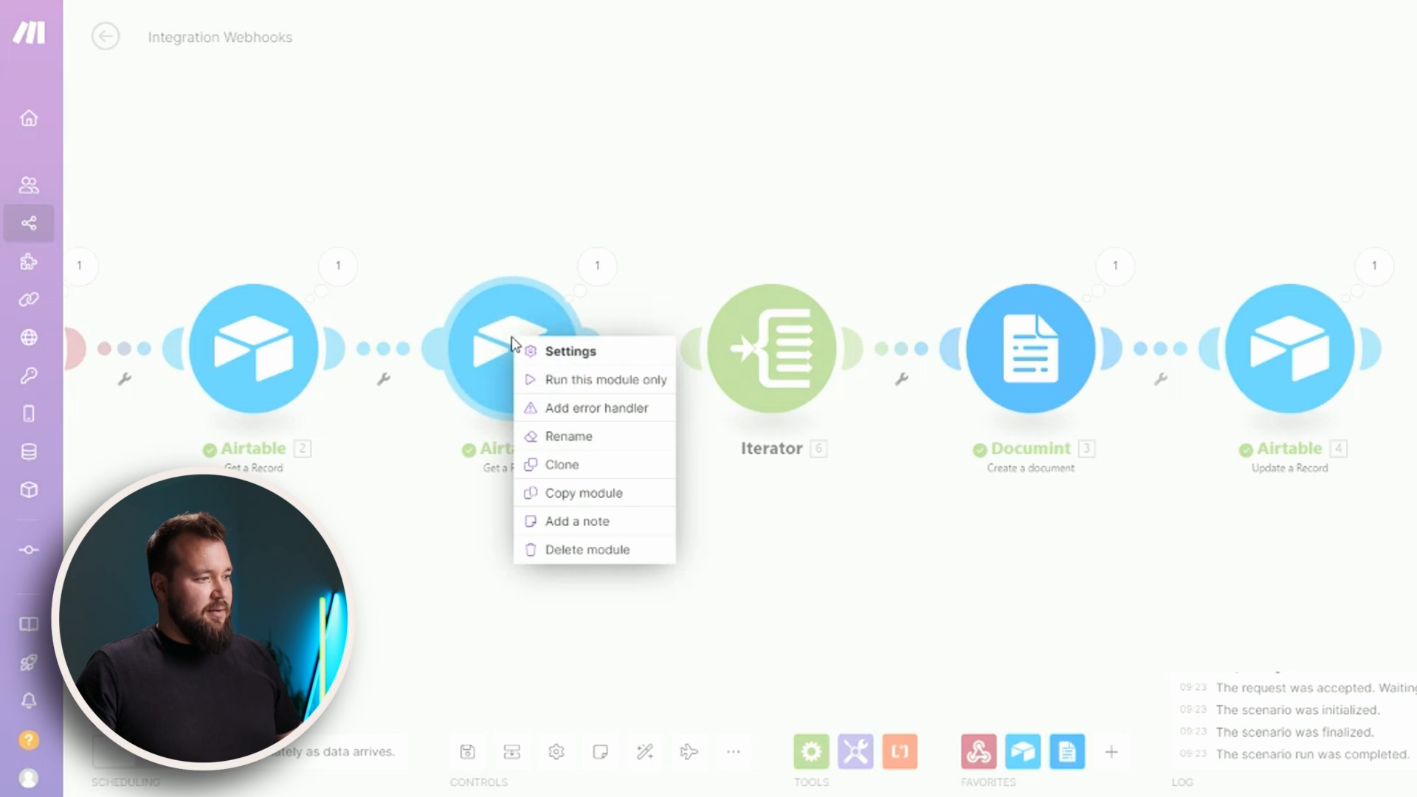
{"action": "left_click", "coordinate": [563, 464]}
{"action": "mouse_move", "coordinate": [567, 423]}
{"action": "left_mouse_down"}
{"action": "mouse_move", "coordinate": [778, 589]}
{"action": "mouse_move", "coordinate": [917, 437]}
{"action": "mouse_move", "coordinate": [905, 375]}
{"action": "left_mouse_up"}
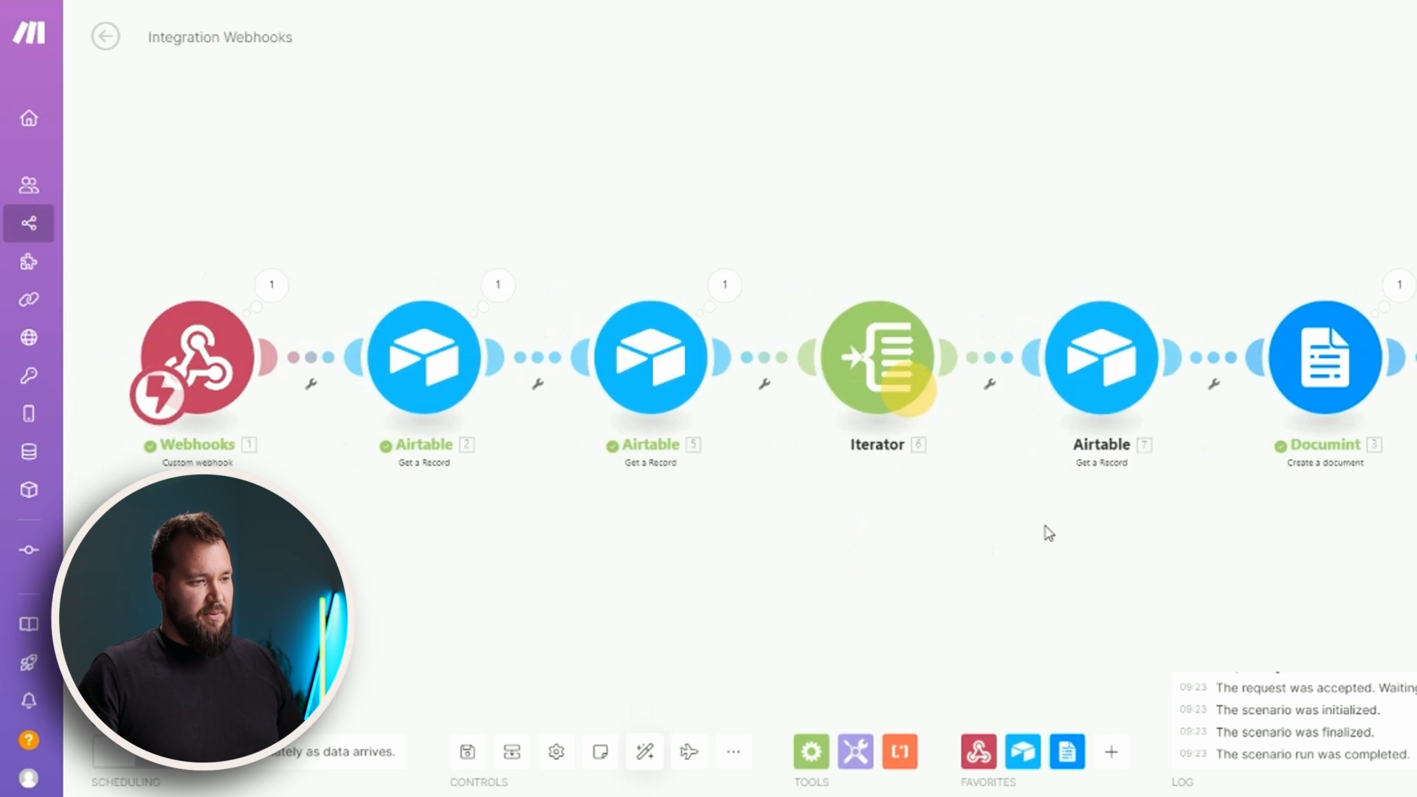
{"action": "left_click_drag", "start_coordinate": [1047, 531], "coordinate": [801, 537]}
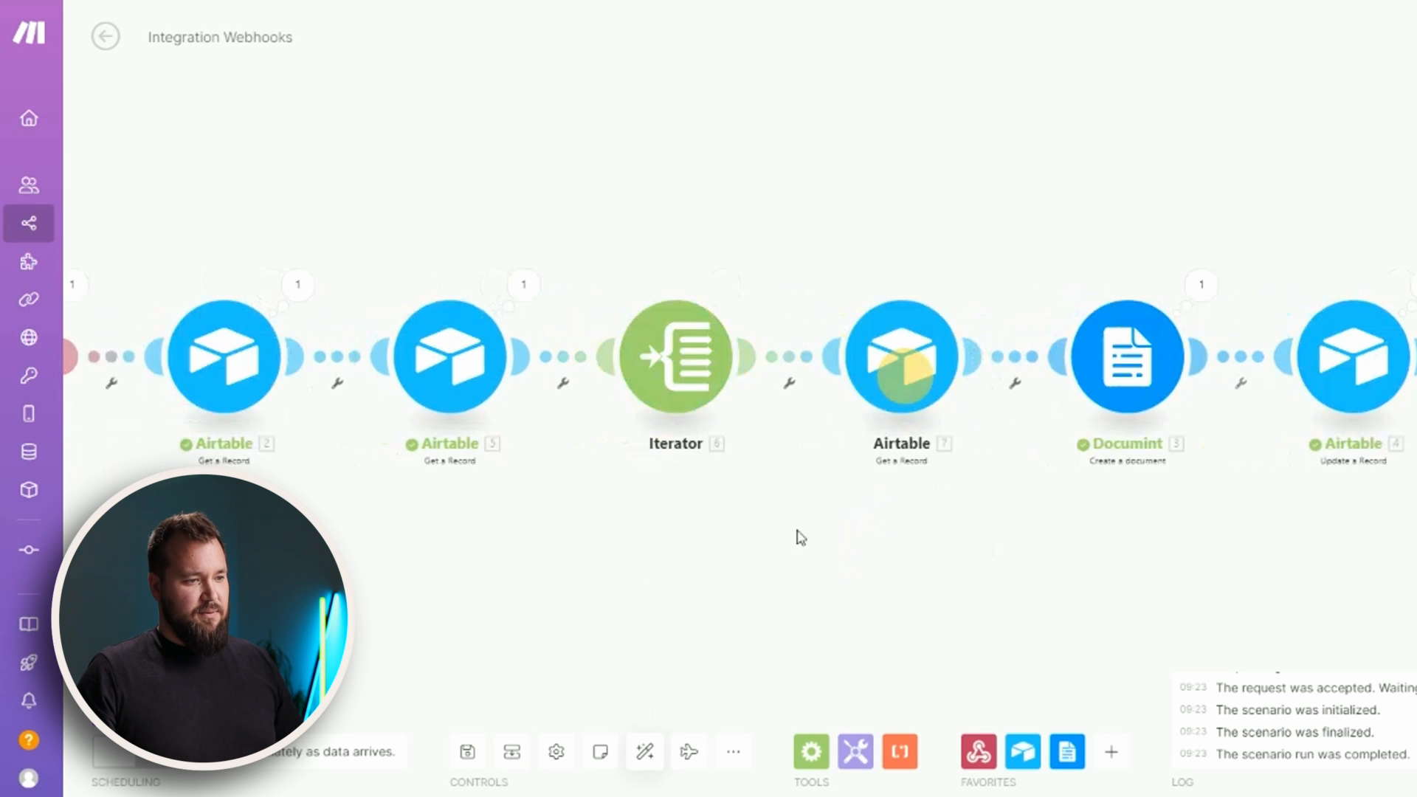
Set the cloned Airtable module's table to Order Line Items and clear its Record ID mapping.
{"action": "left_click", "coordinate": [868, 382]}
{"action": "left_click", "coordinate": [1059, 434]}
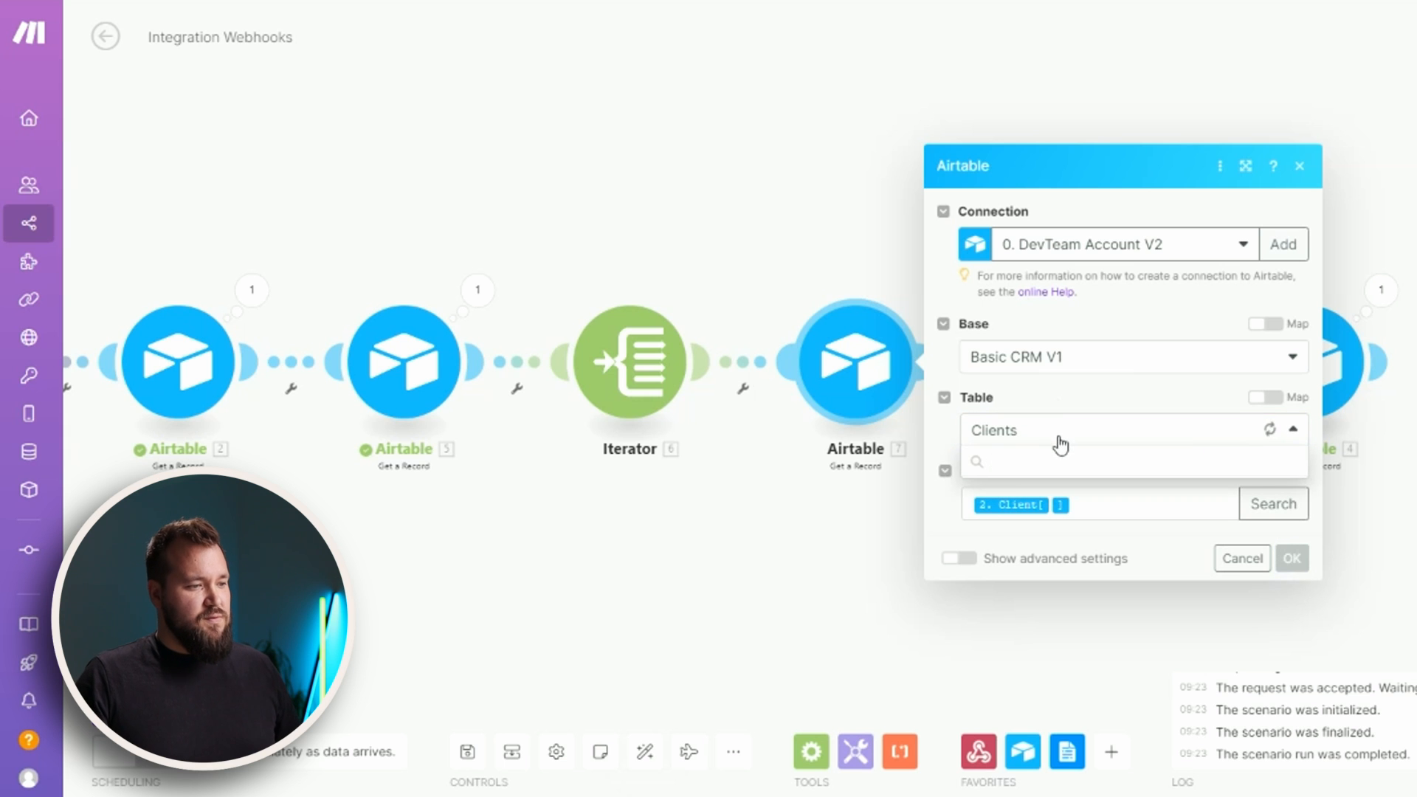
{"action": "left_click", "coordinate": [998, 554]}
{"action": "left_click", "coordinate": [1098, 508]}
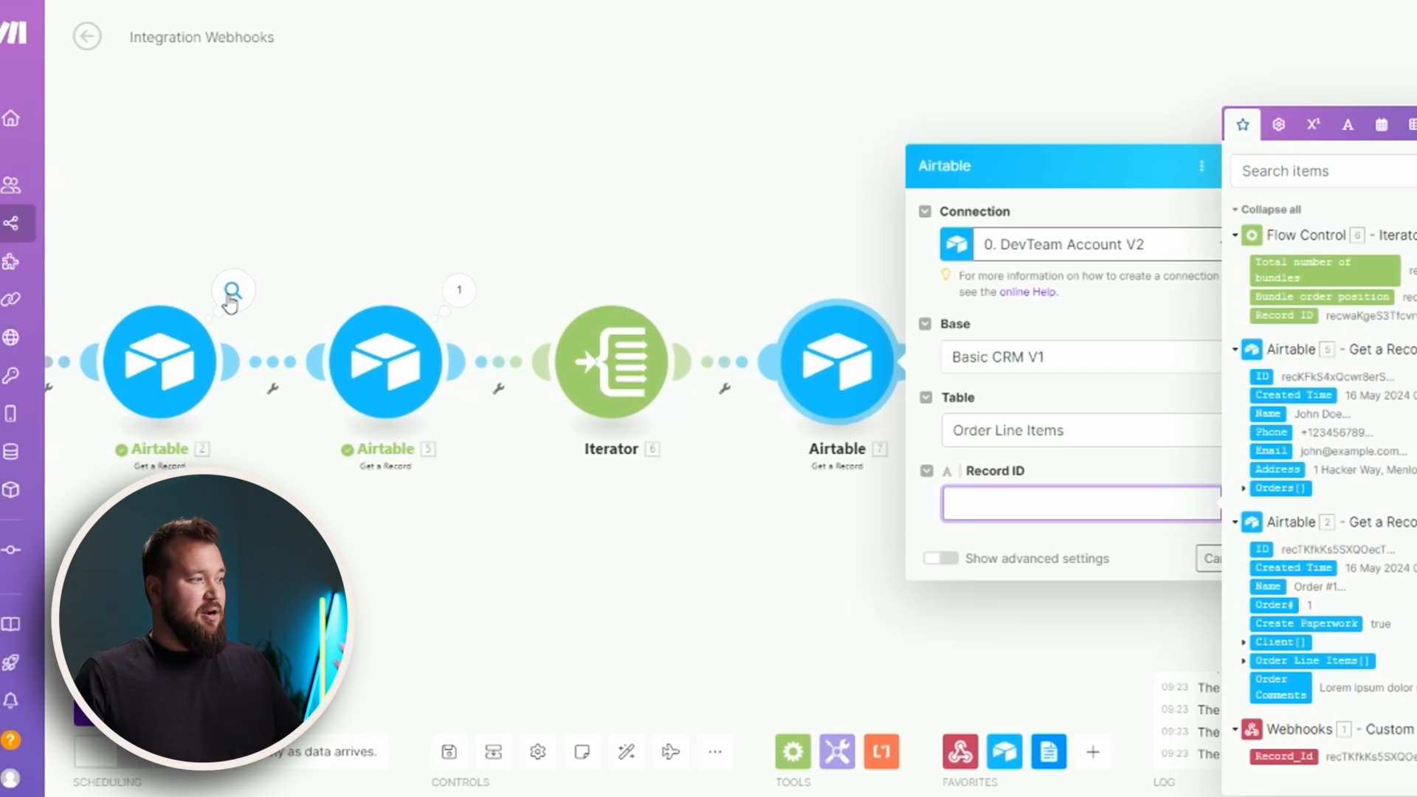
Inspect the Order Line Items and Client arrays in the first Airtable module's last output.
{"action": "left_click", "coordinate": [251, 299]}
{"action": "left_click", "coordinate": [348, 410]}
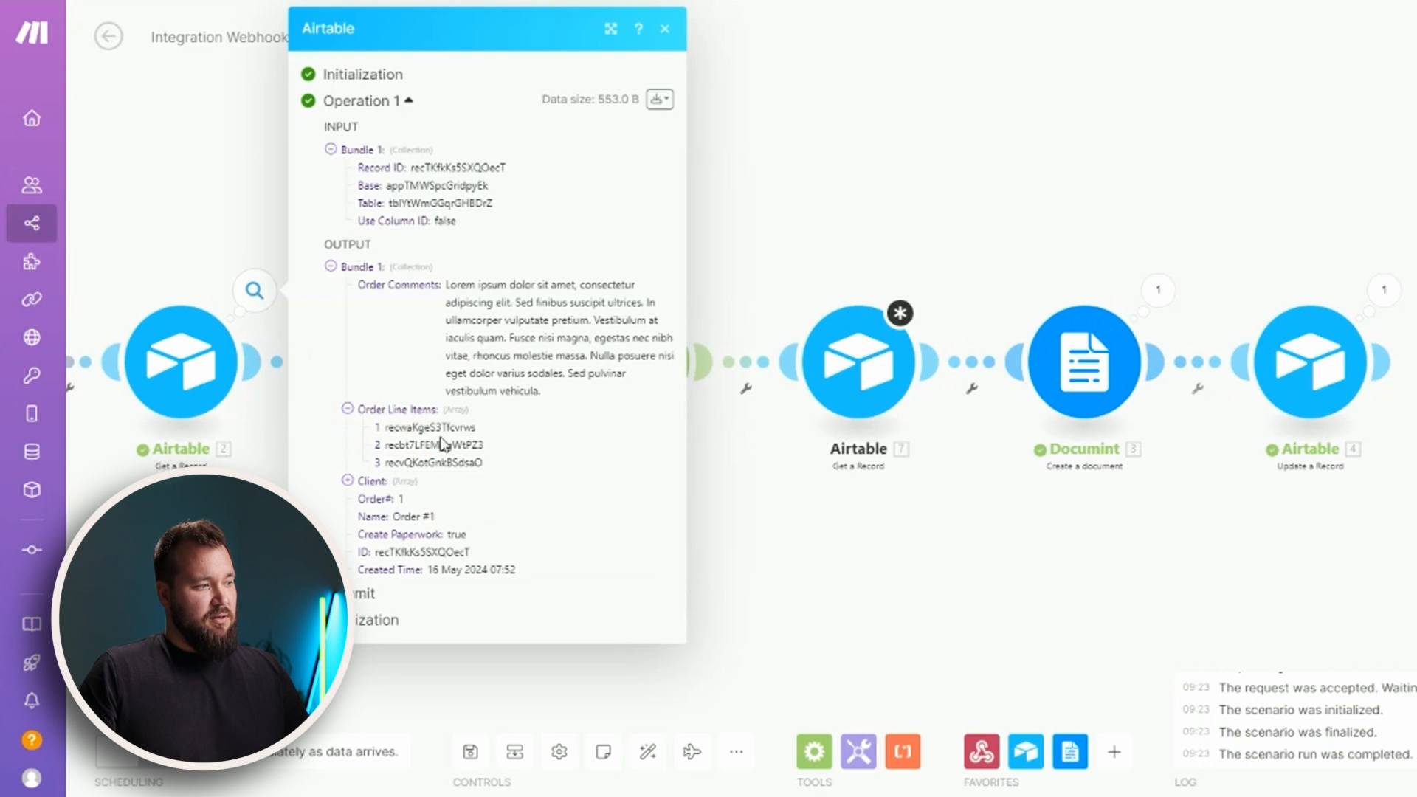
{"action": "left_click", "coordinate": [448, 480]}
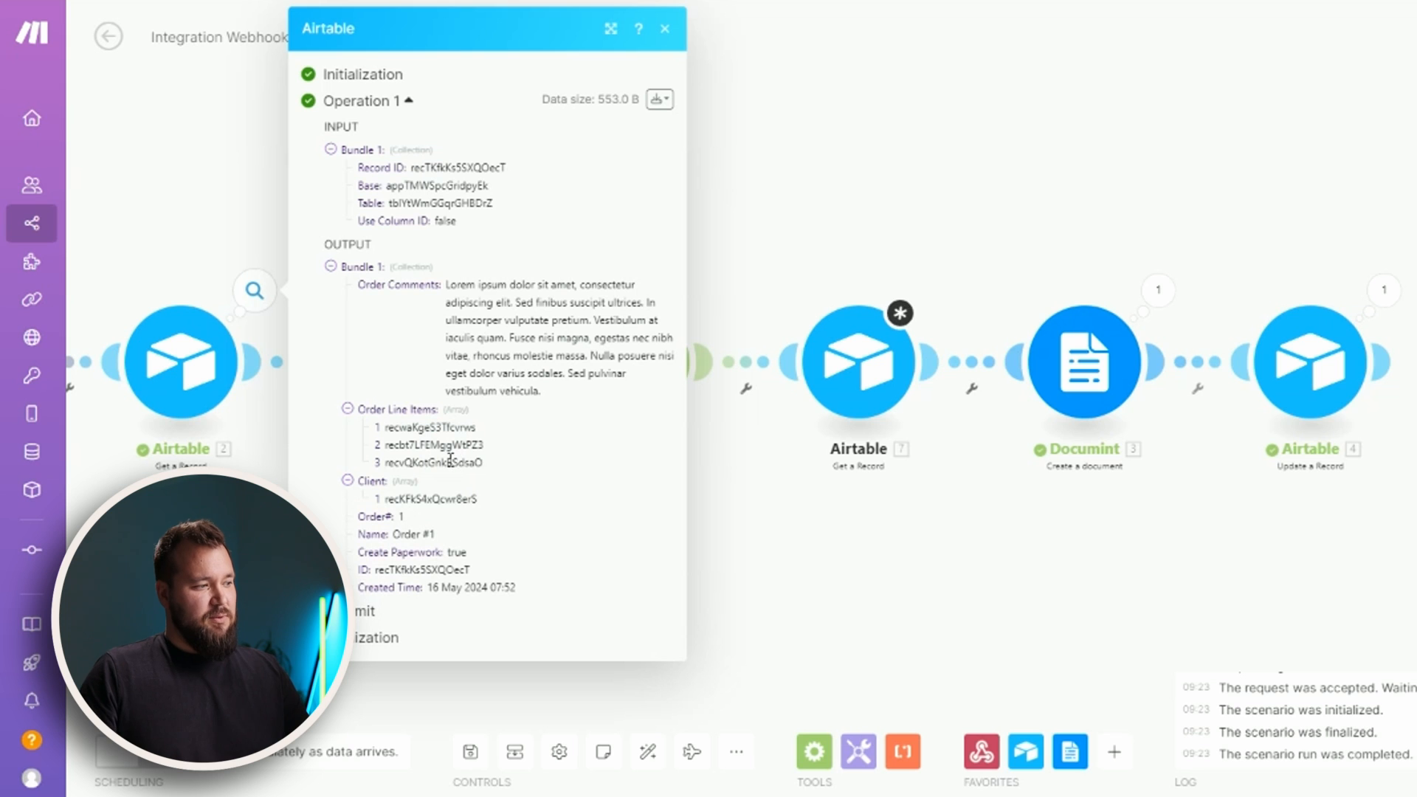
{"action": "left_click", "coordinate": [875, 534]}
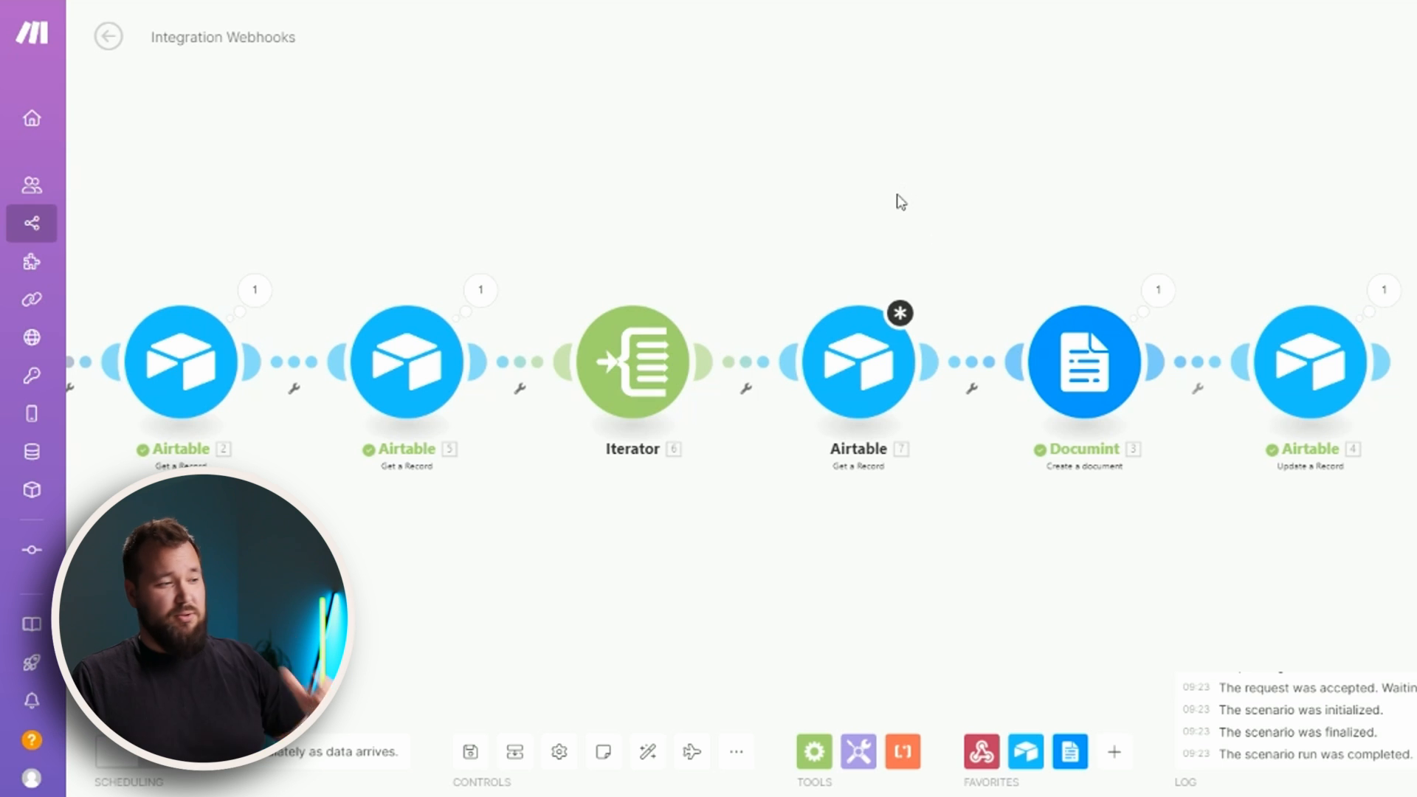
Map the third Airtable module's Record ID to the Iterator's Record ID value and save the module.
{"action": "left_click", "coordinate": [858, 362]}
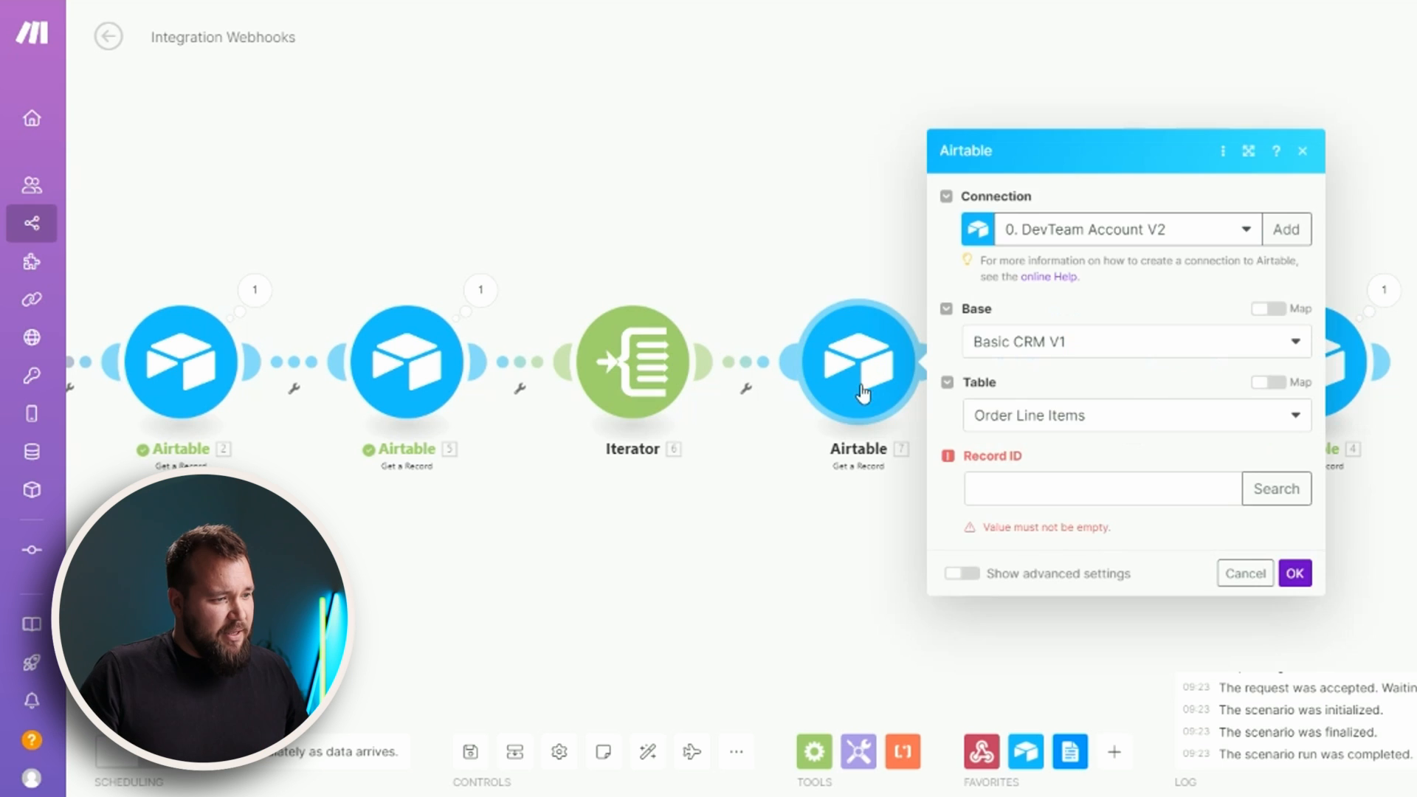
{"action": "left_click", "coordinate": [1001, 487]}
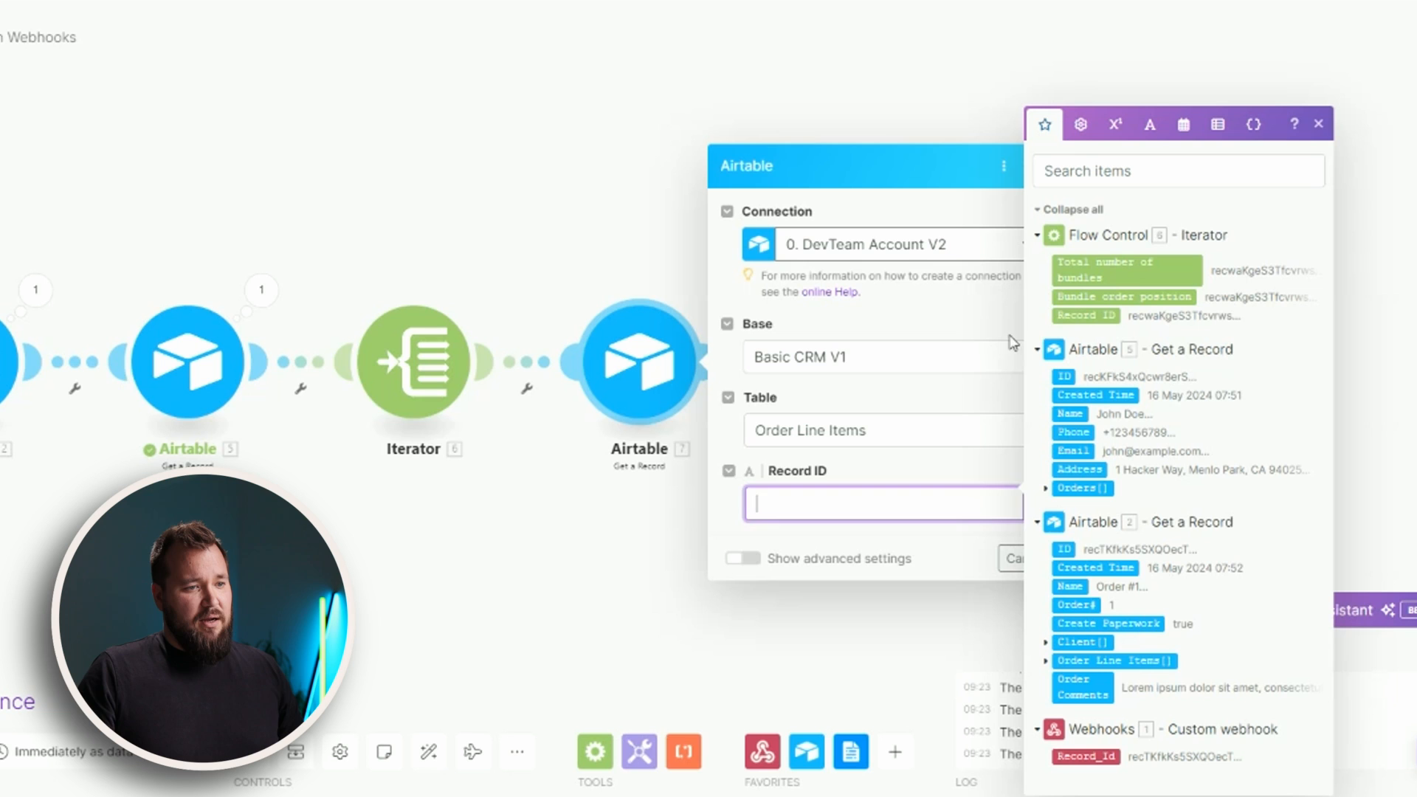
{"action": "left_click", "coordinate": [1079, 315]}
{"action": "left_click", "coordinate": [964, 545]}
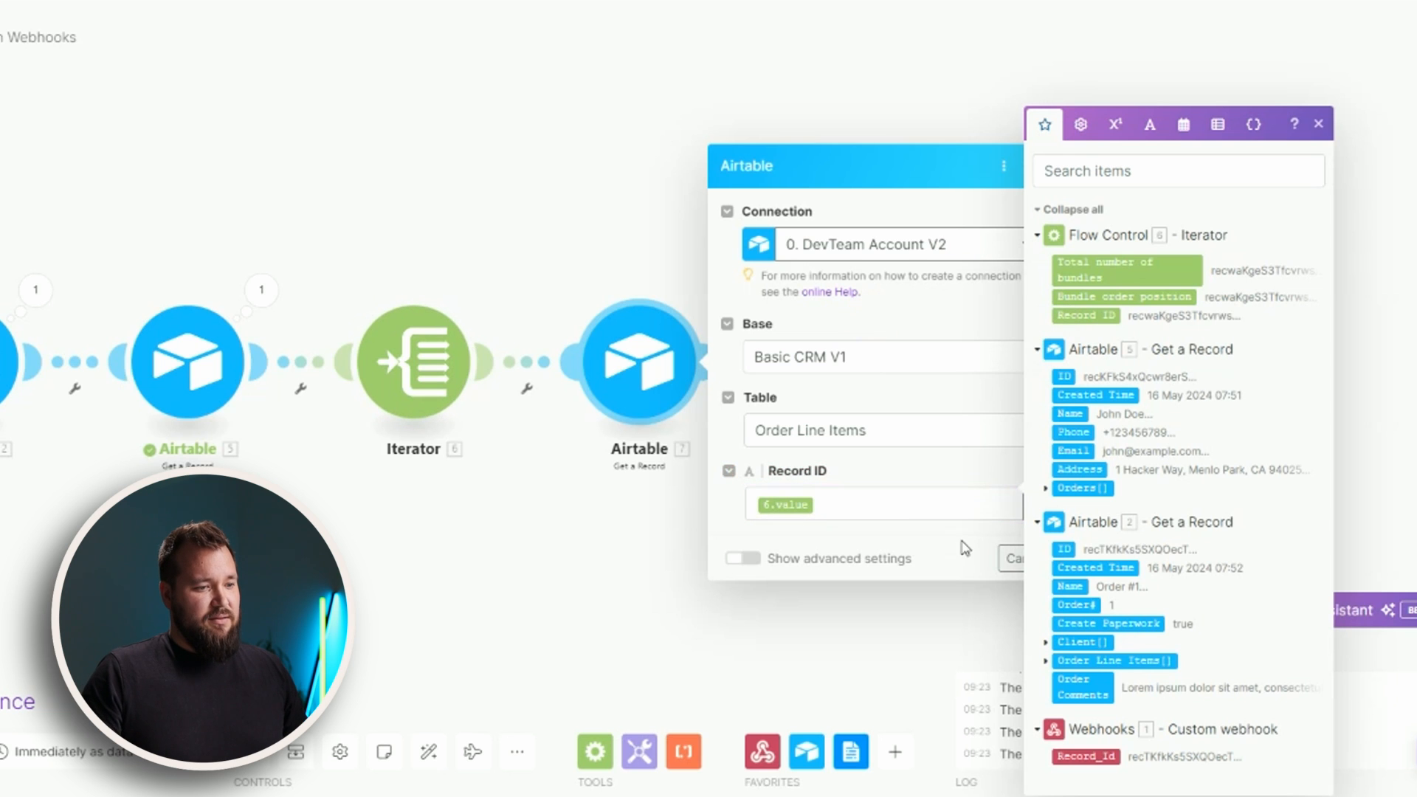
{"action": "left_click", "coordinate": [993, 529]}
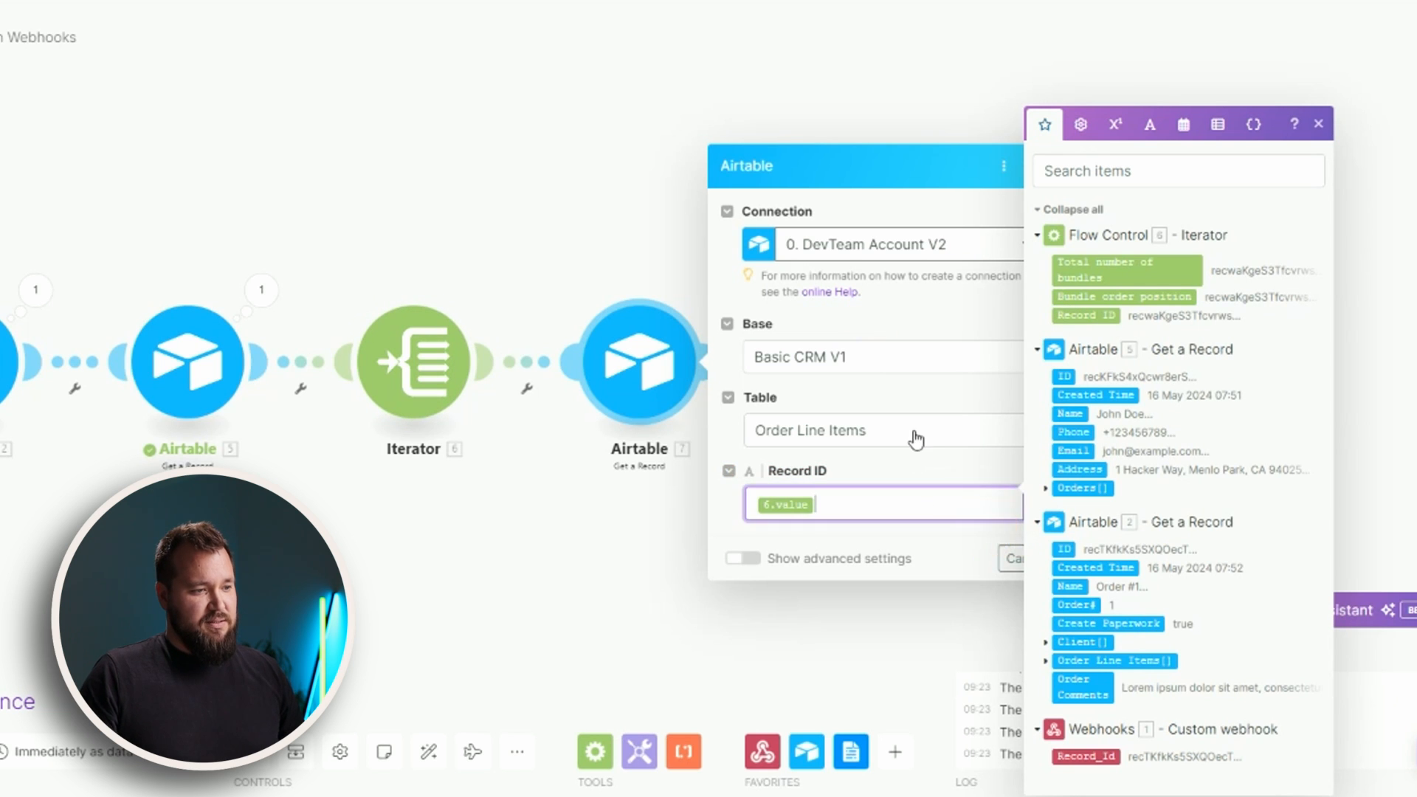
{"action": "left_click", "coordinate": [916, 432]}
{"action": "left_click", "coordinate": [956, 400]}
{"action": "left_click", "coordinate": [1063, 556]}
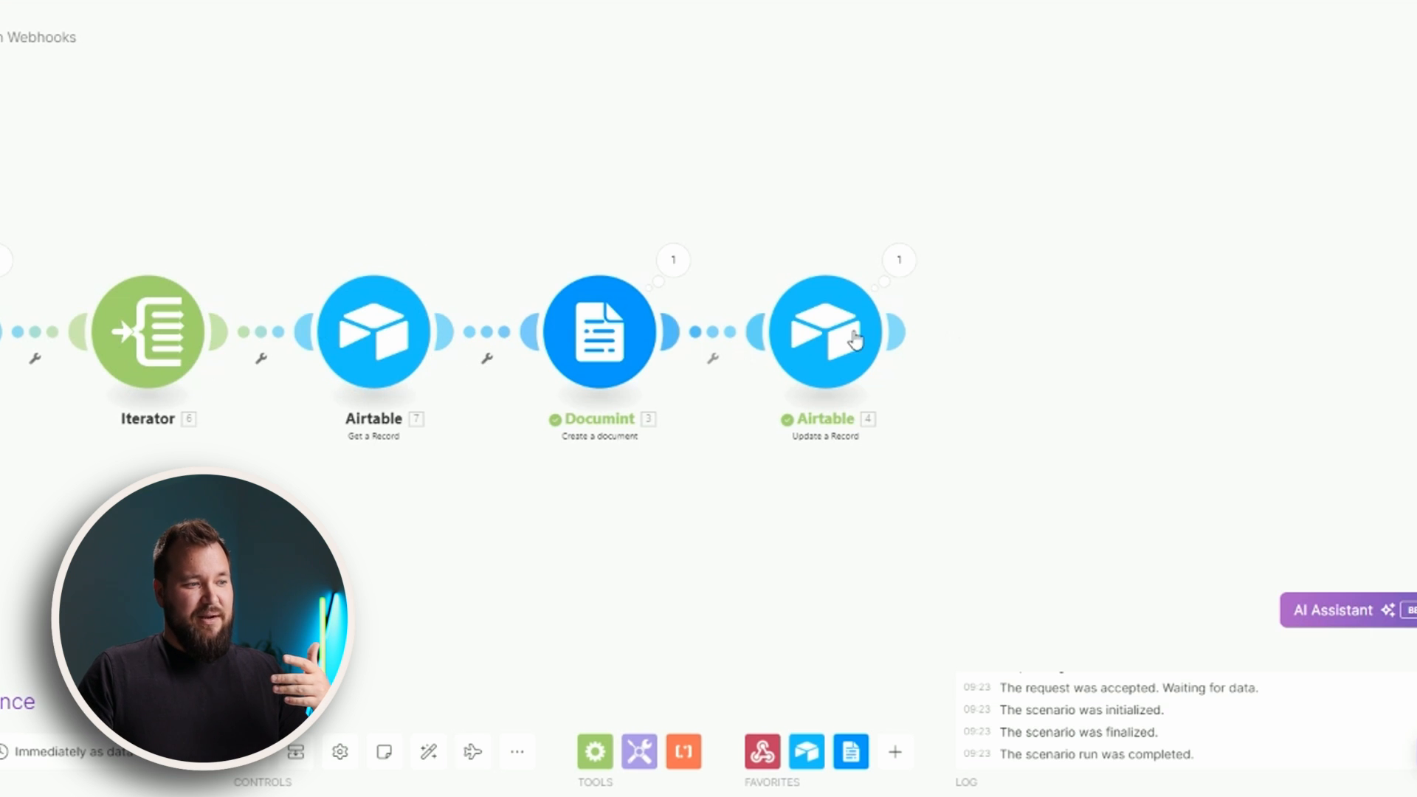
Insert a Flow Control Array aggregator between the third Airtable module and Documint, and check Documint's line_items field.
{"action": "mouse_move", "coordinate": [861, 327]}
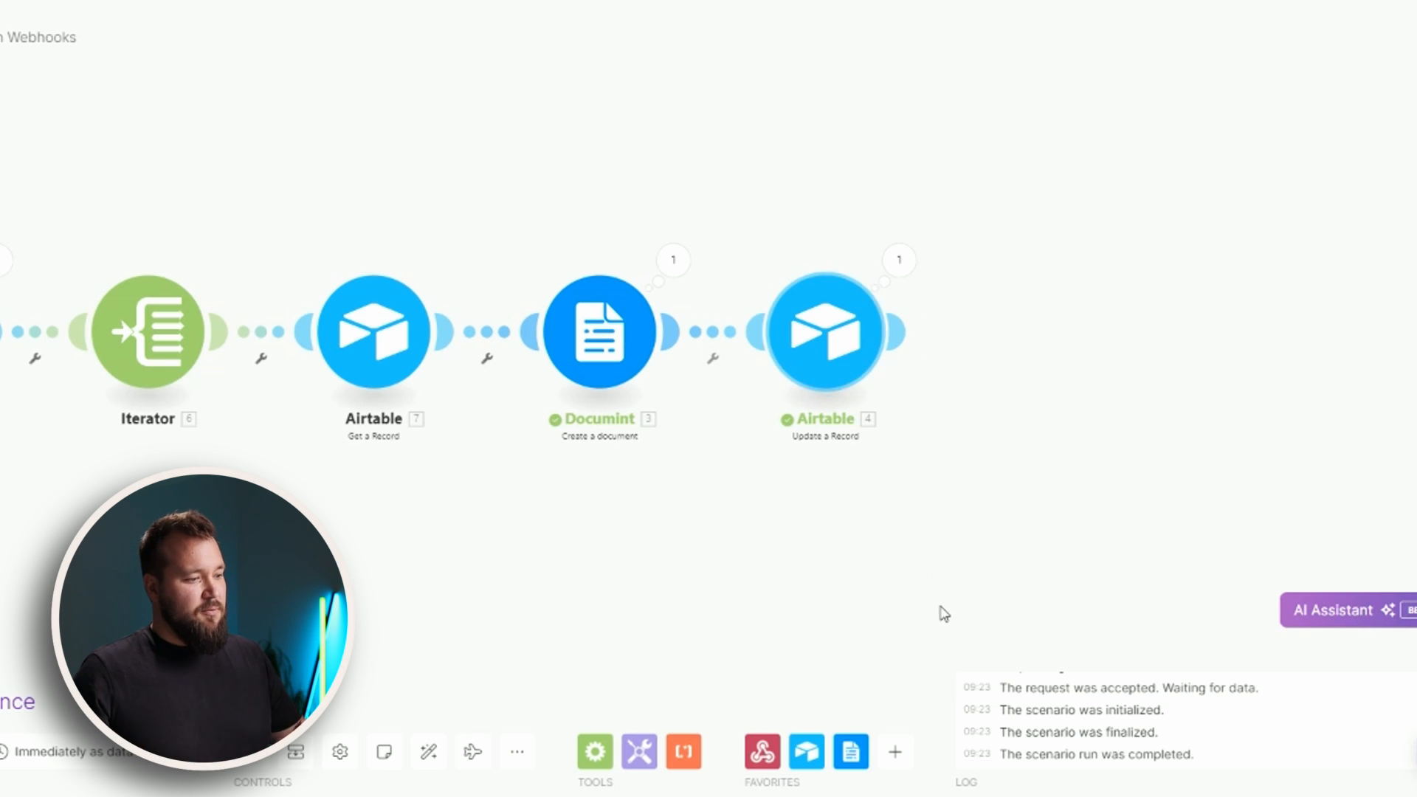
{"action": "left_click", "coordinate": [595, 751]}
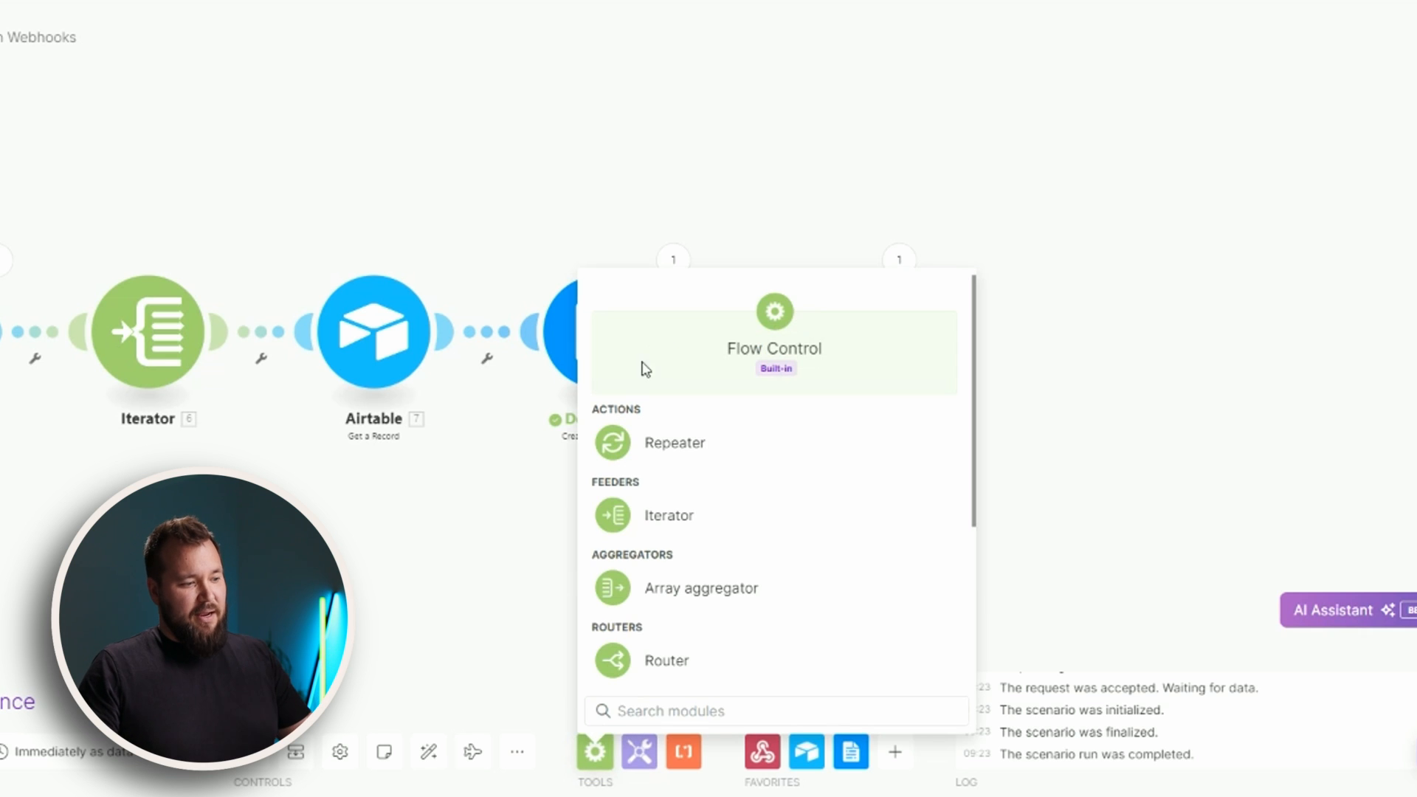
{"action": "left_click", "coordinate": [697, 584]}
{"action": "left_click_drag", "start_coordinate": [680, 579], "coordinate": [490, 328]}
{"action": "left_click", "coordinate": [611, 372]}
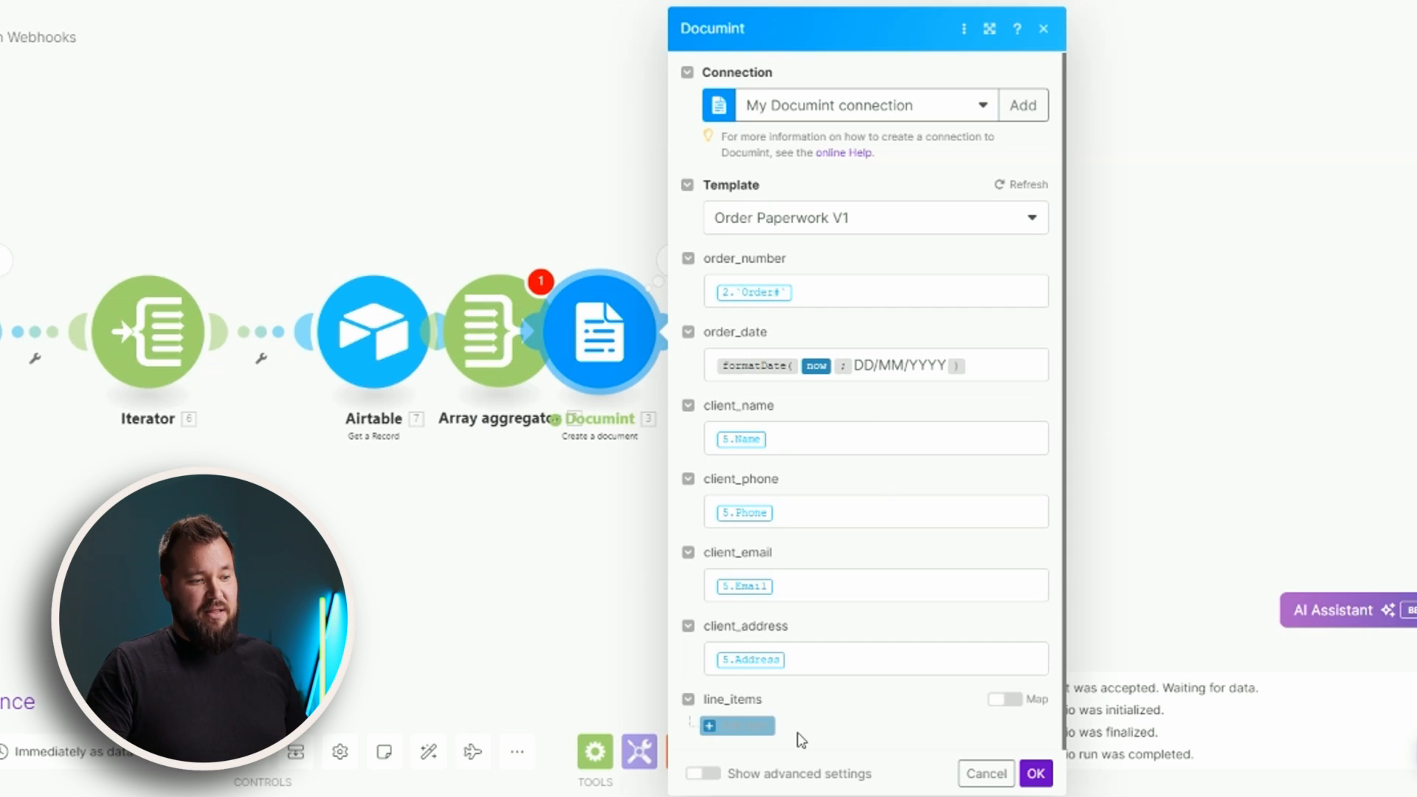
{"action": "left_click", "coordinate": [594, 595]}
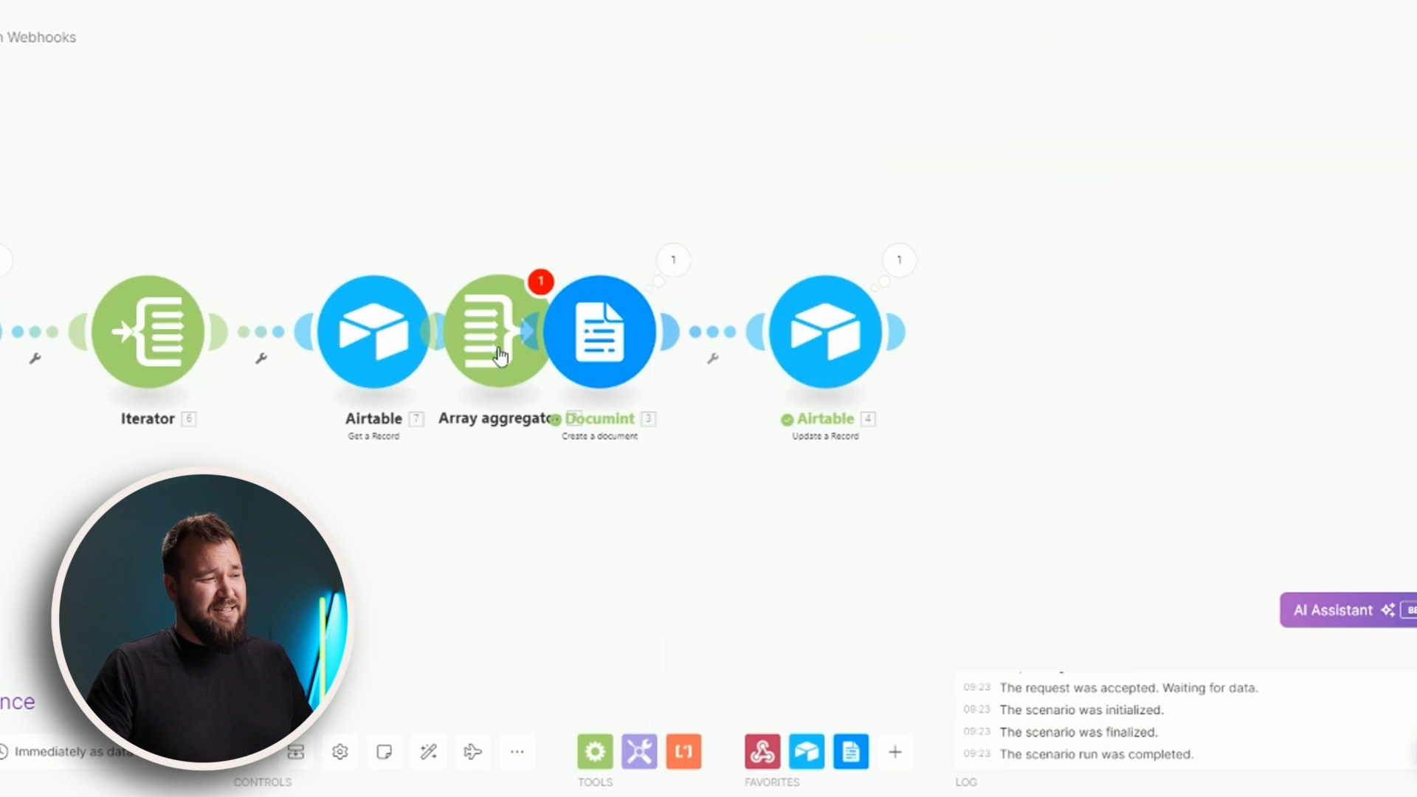
Set the Array aggregator's Source Module to Iterator [6] and its Target structure type to Documint's line_items, and save it.
{"action": "left_click", "coordinate": [489, 333]}
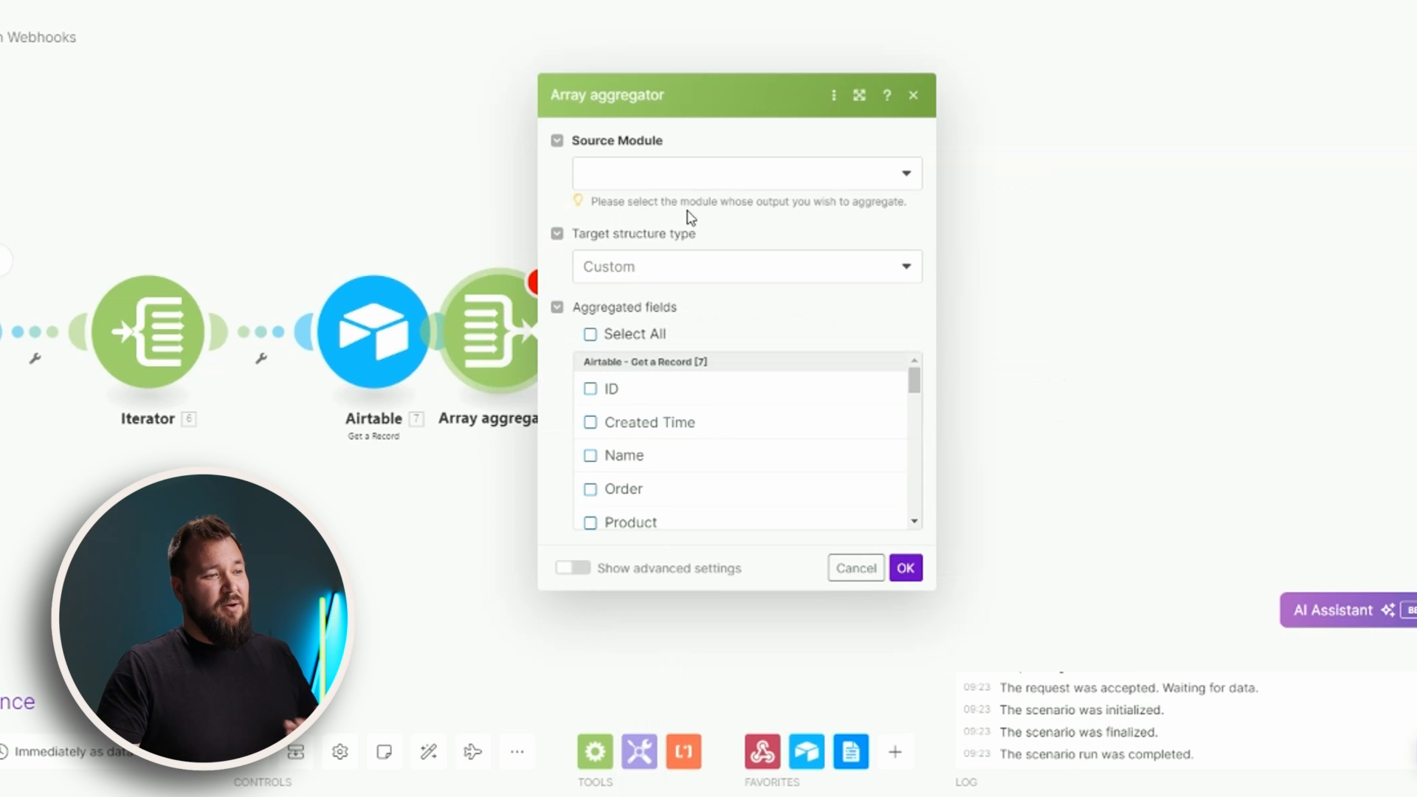
{"action": "left_click", "coordinate": [716, 176]}
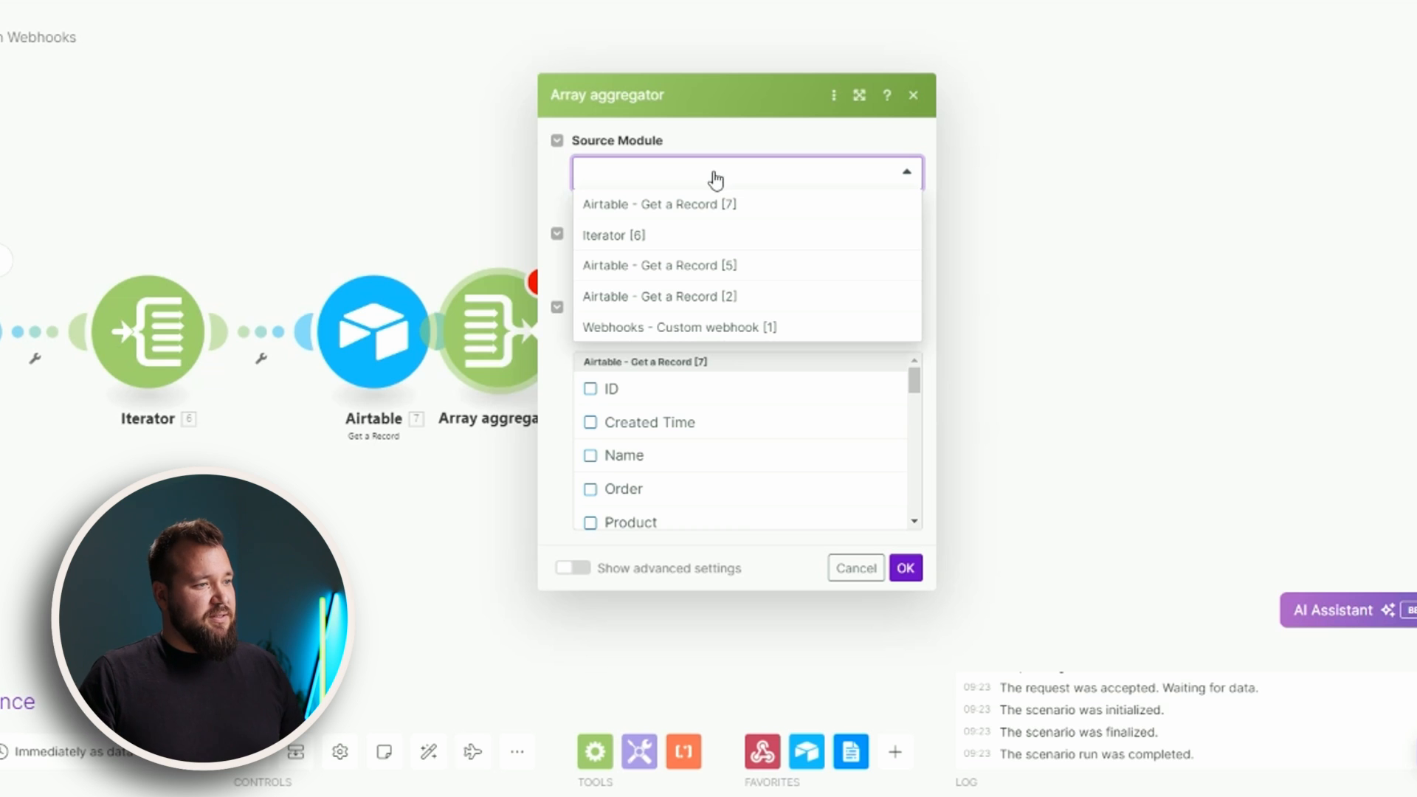
{"action": "left_click", "coordinate": [659, 241]}
{"action": "left_click", "coordinate": [722, 271]}
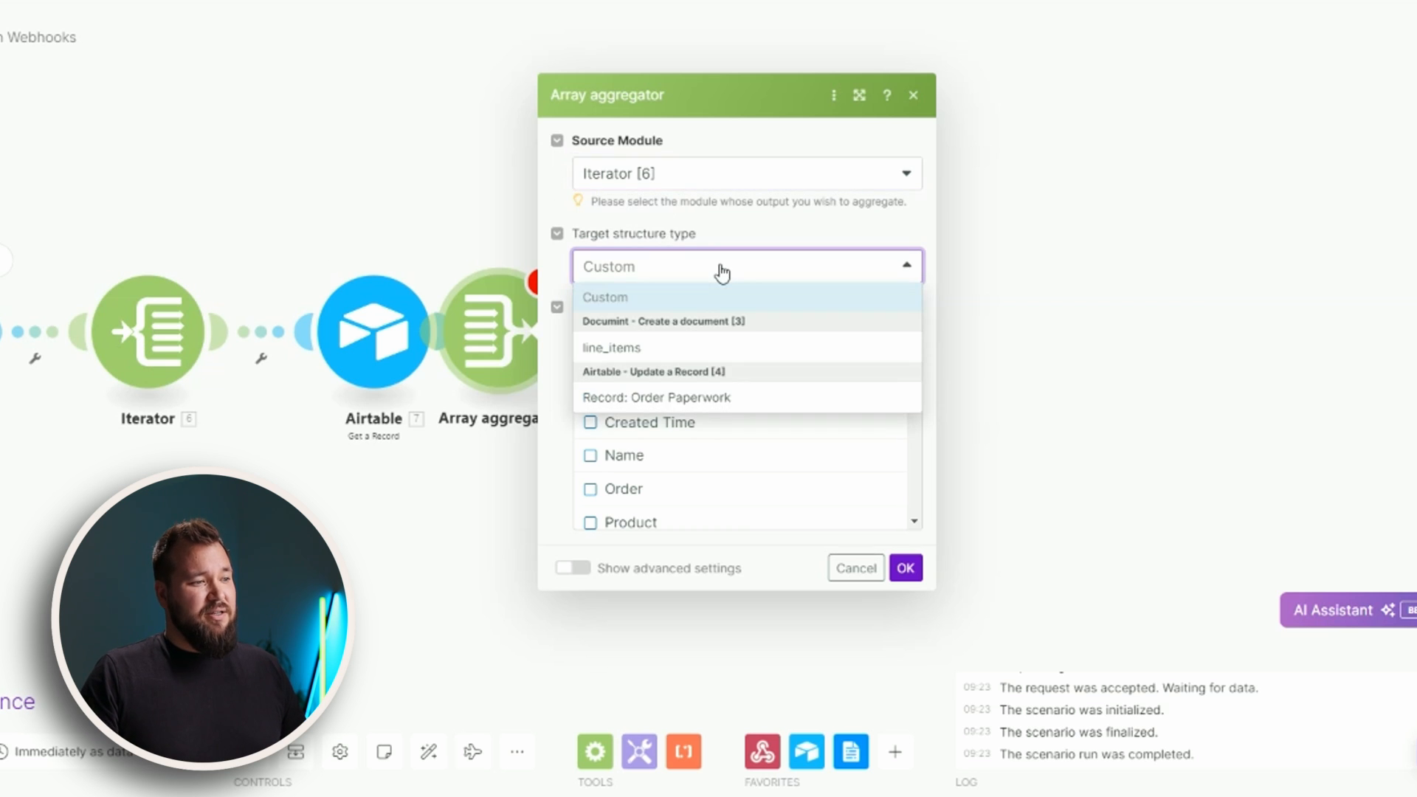
{"action": "left_click", "coordinate": [655, 352]}
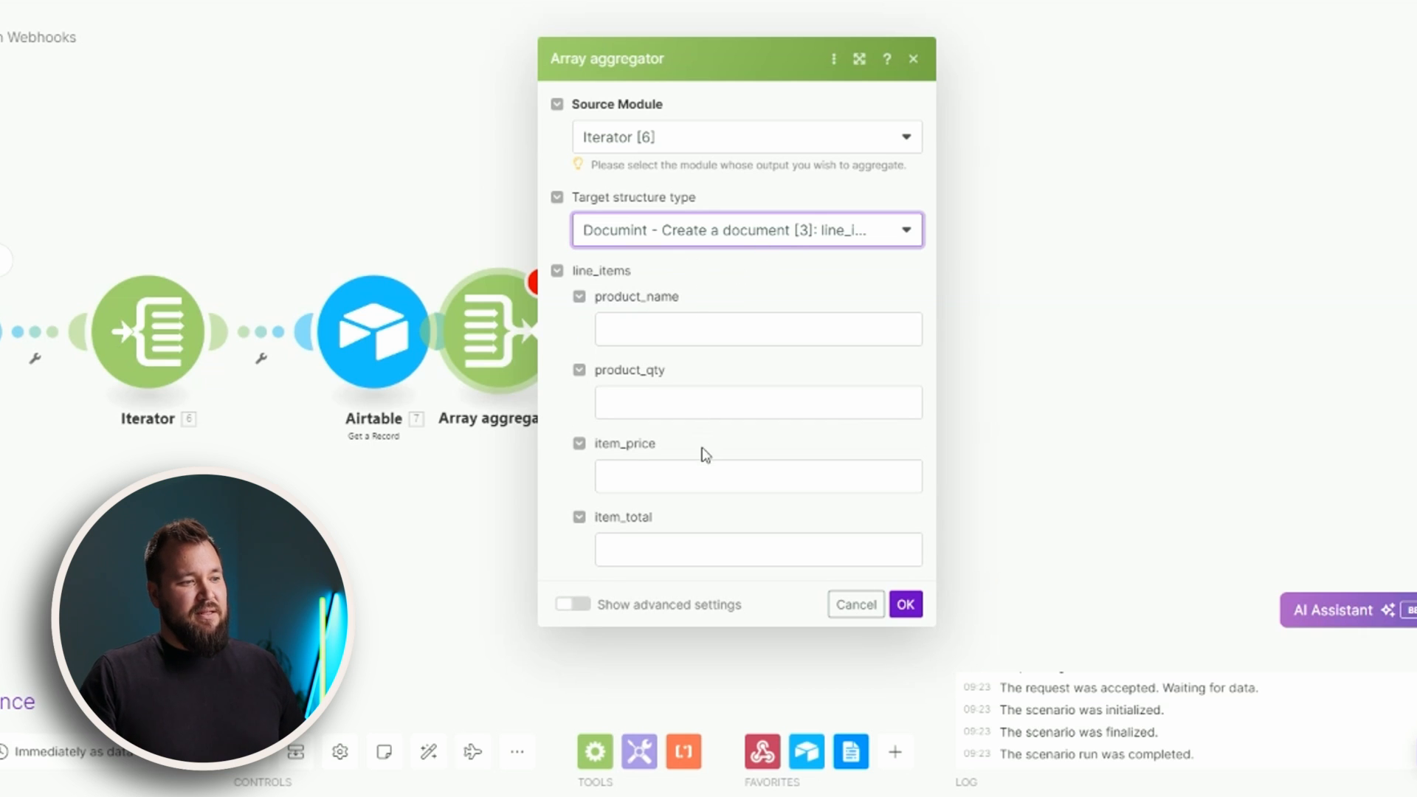
{"action": "left_click", "coordinate": [760, 335]}
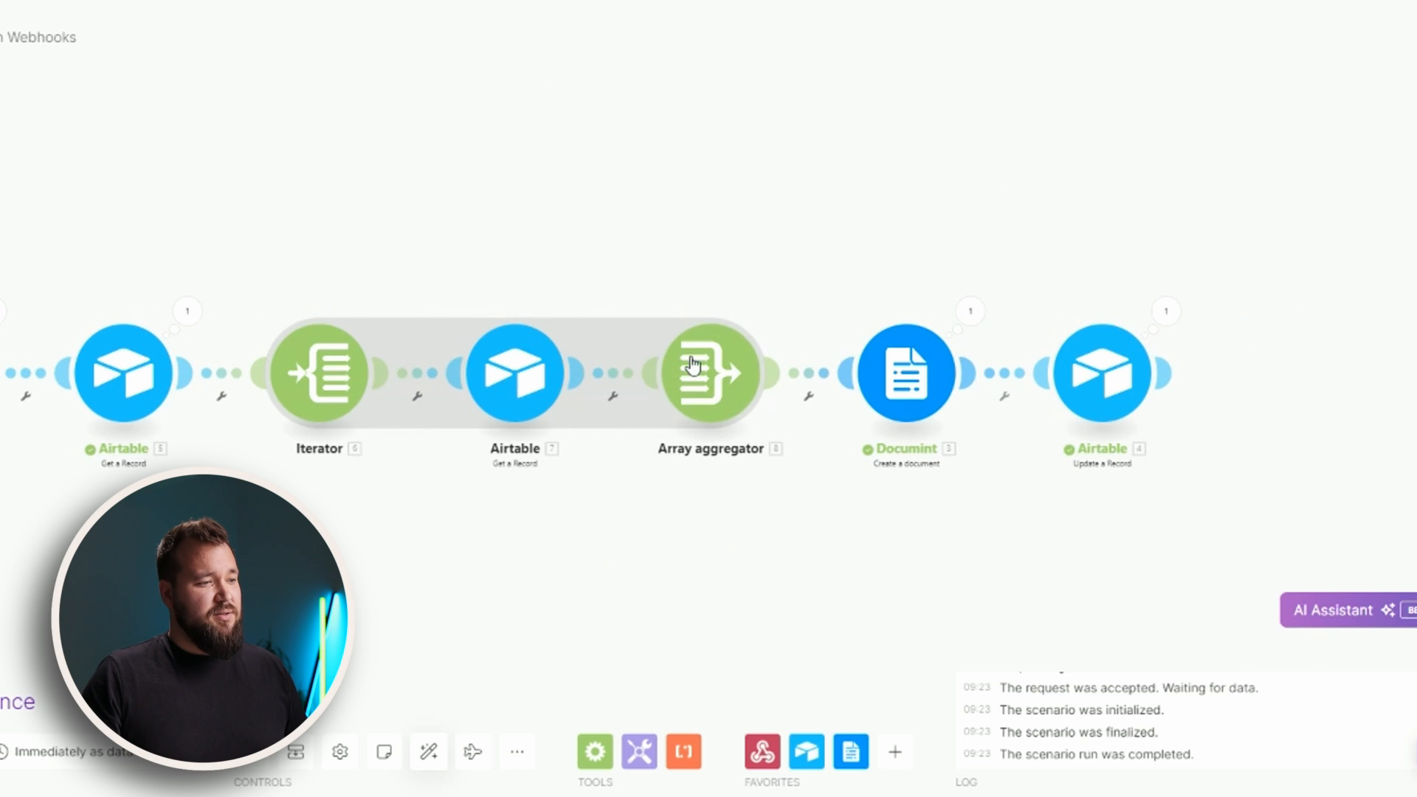
Examine the third Airtable module's Product[] array as a mapping source for product_name in the Array aggregator.
{"action": "left_click", "coordinate": [699, 385]}
{"action": "left_click", "coordinate": [848, 362]}
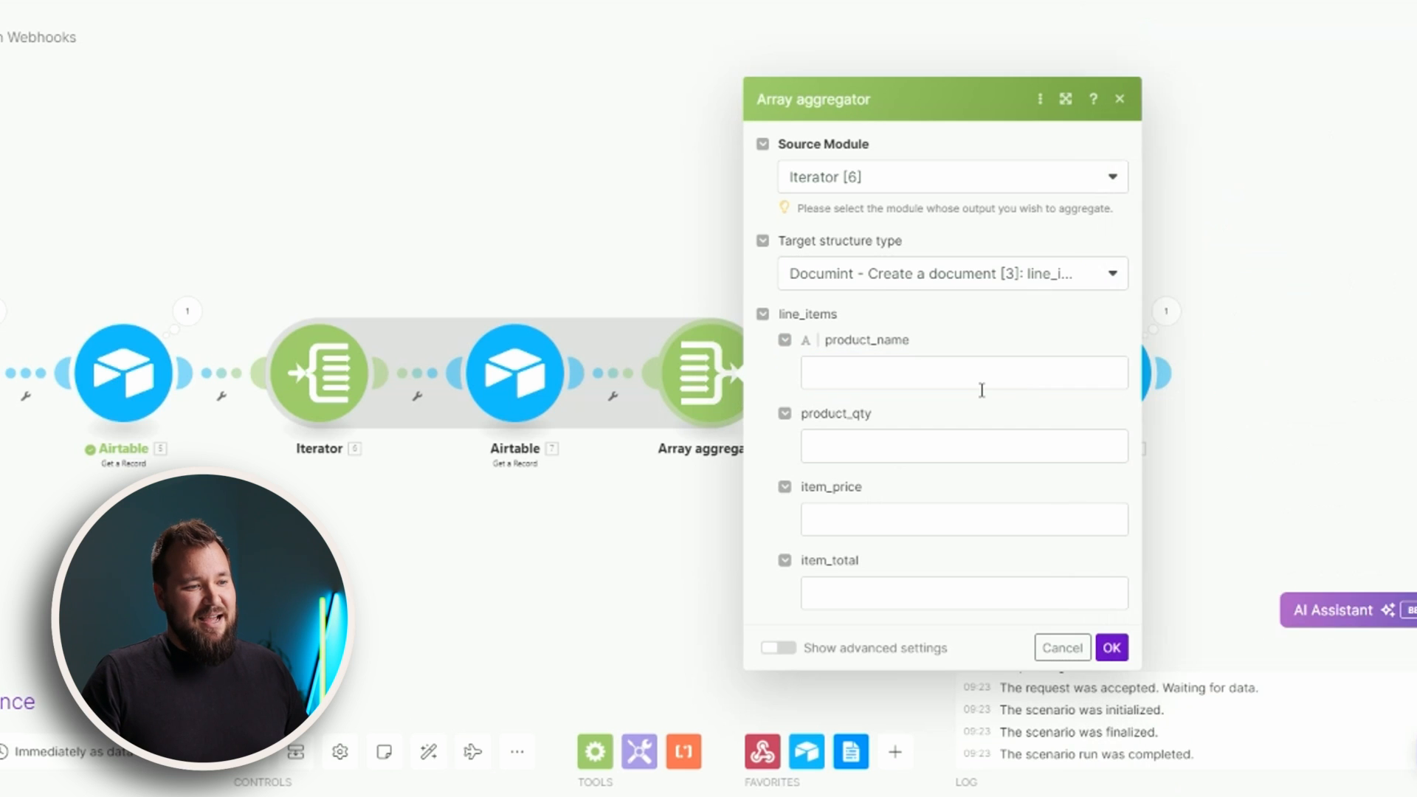
{"action": "left_click", "coordinate": [982, 384]}
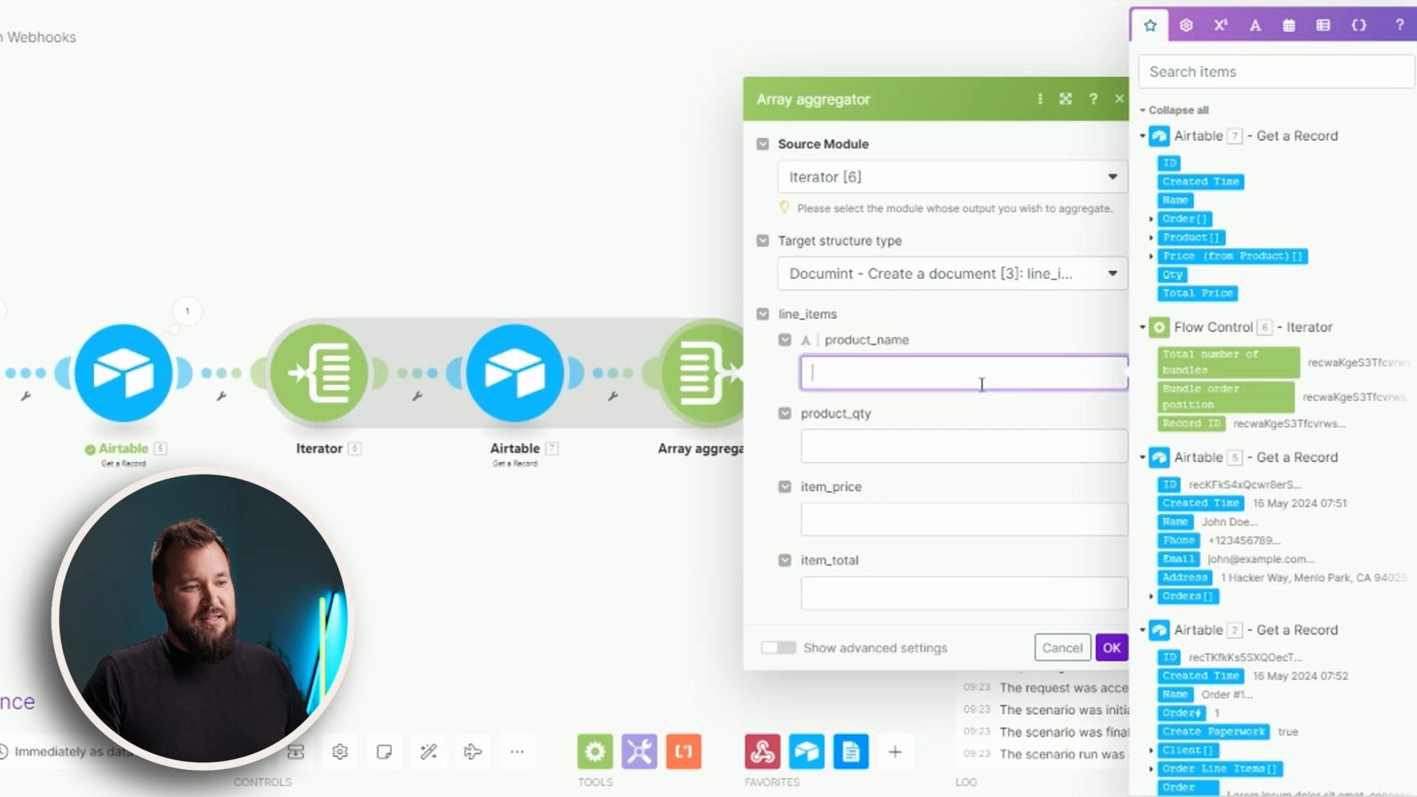
{"action": "left_click", "coordinate": [1151, 237]}
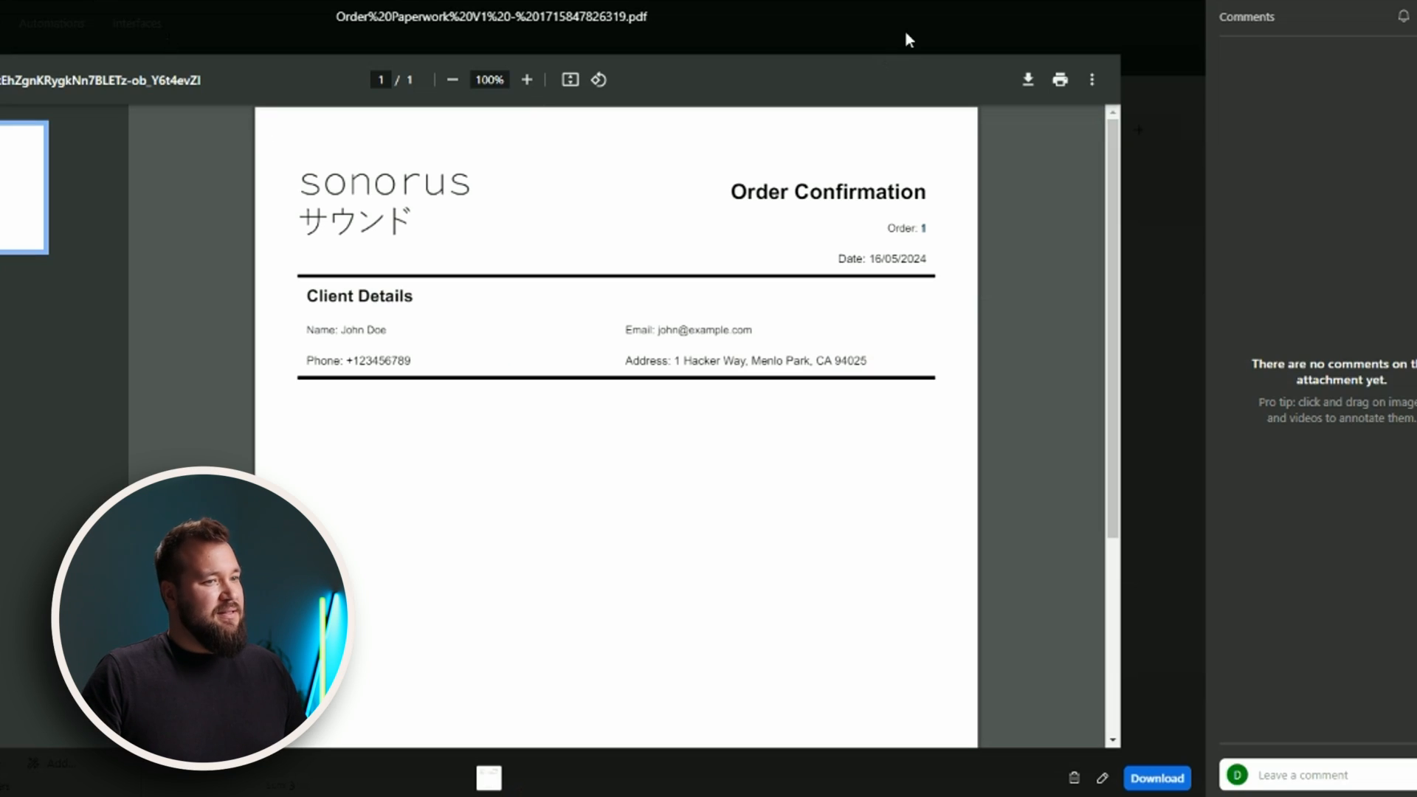
Switch to Airtable, close the PDF preview and examine the Product column in the Order Line Items table.
{"action": "left_click", "coordinate": [908, 38]}
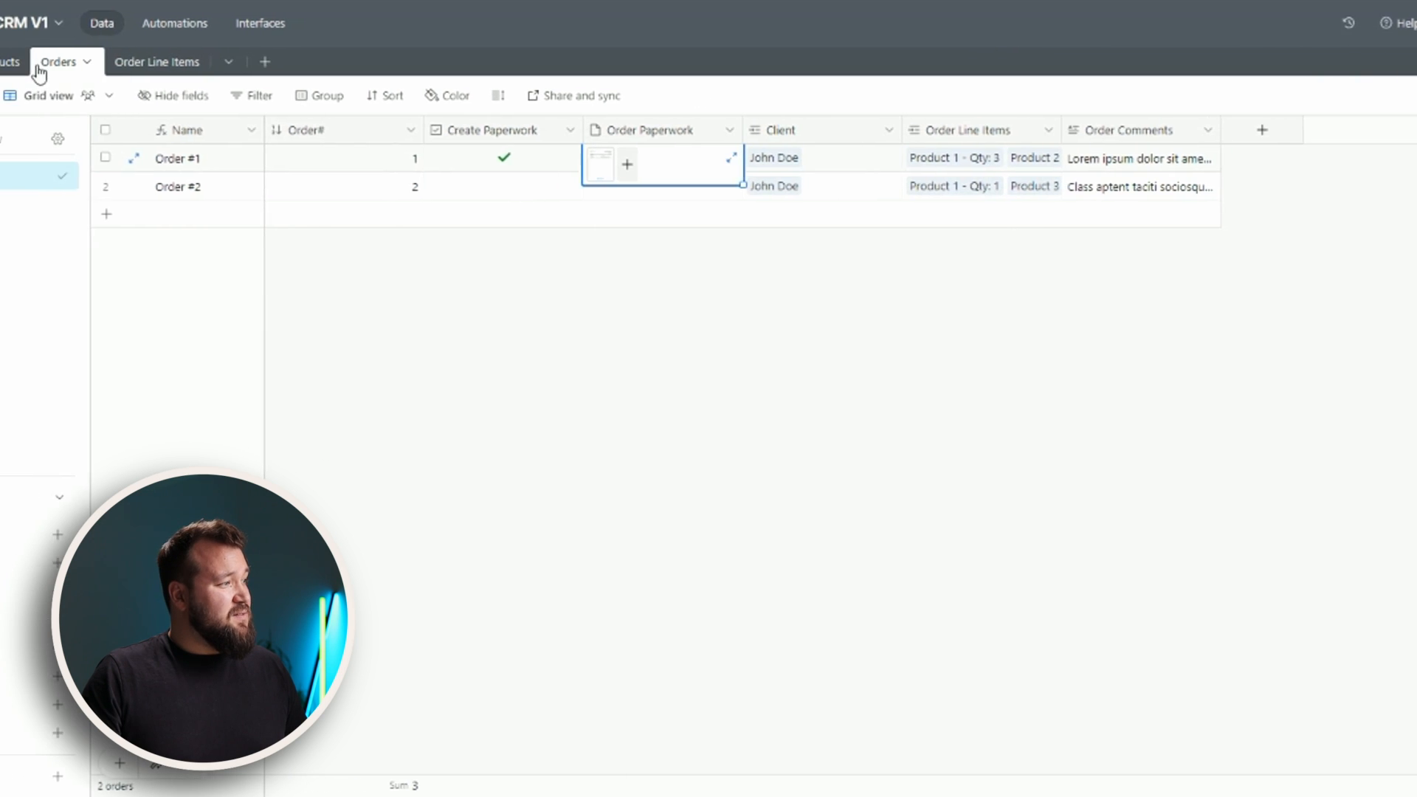
{"action": "left_click", "coordinate": [252, 65]}
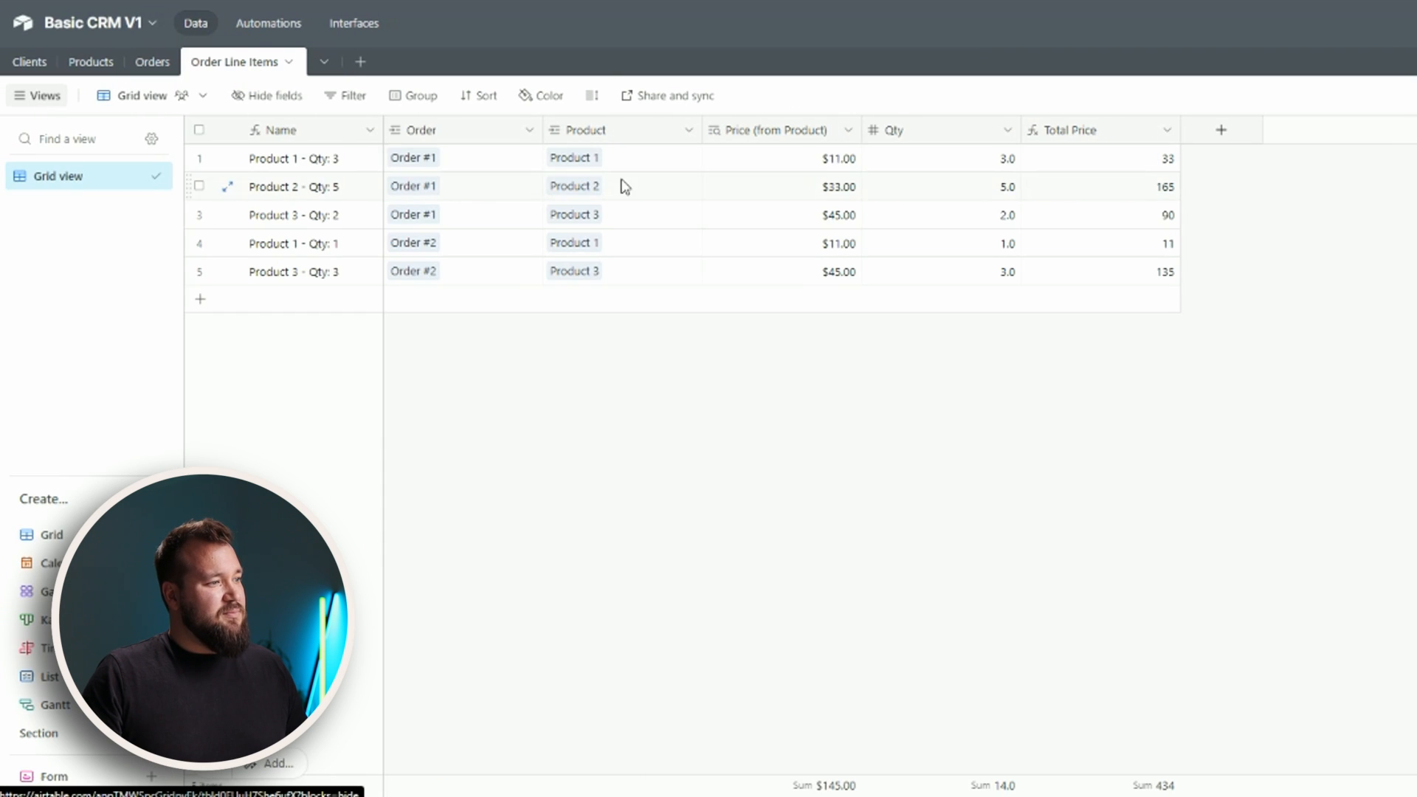
{"action": "left_click_drag", "start_coordinate": [623, 158], "coordinate": [630, 218]}
{"action": "left_click_drag", "start_coordinate": [635, 264], "coordinate": [644, 412]}
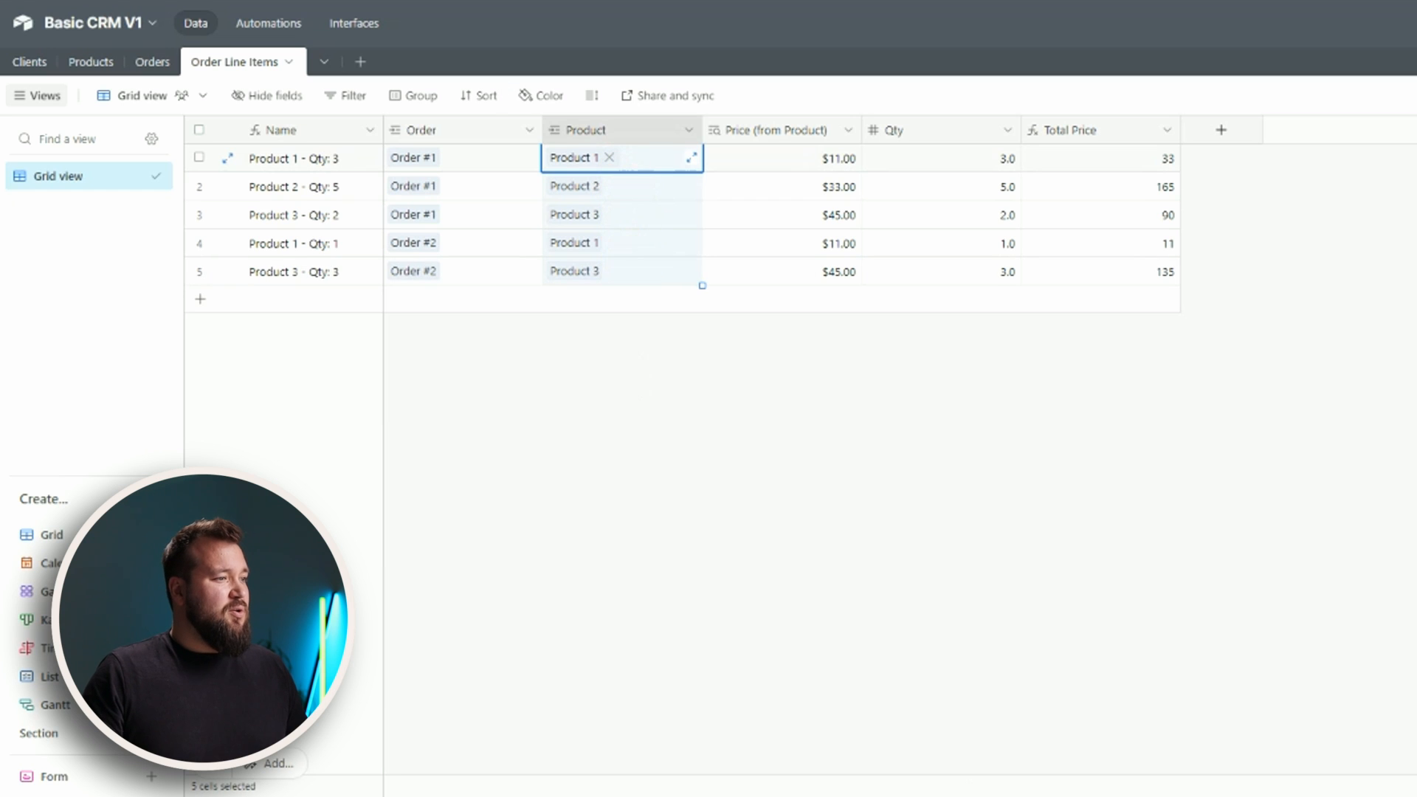
{"action": "left_click", "coordinate": [688, 404]}
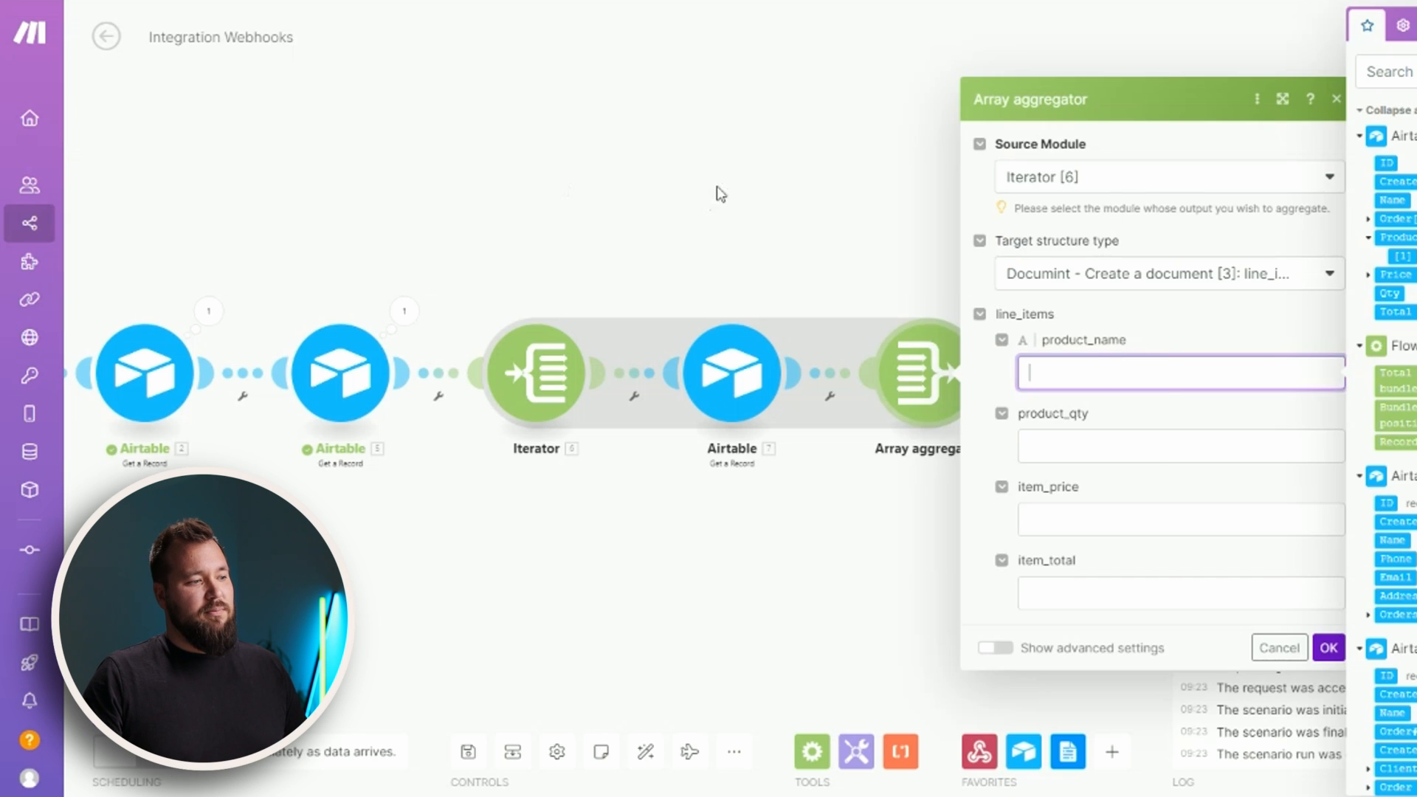
Clone the third Airtable Get a Record module in Make, insert the copy before the Array aggregator, and auto-align the scenario.
{"action": "left_click", "coordinate": [746, 215]}
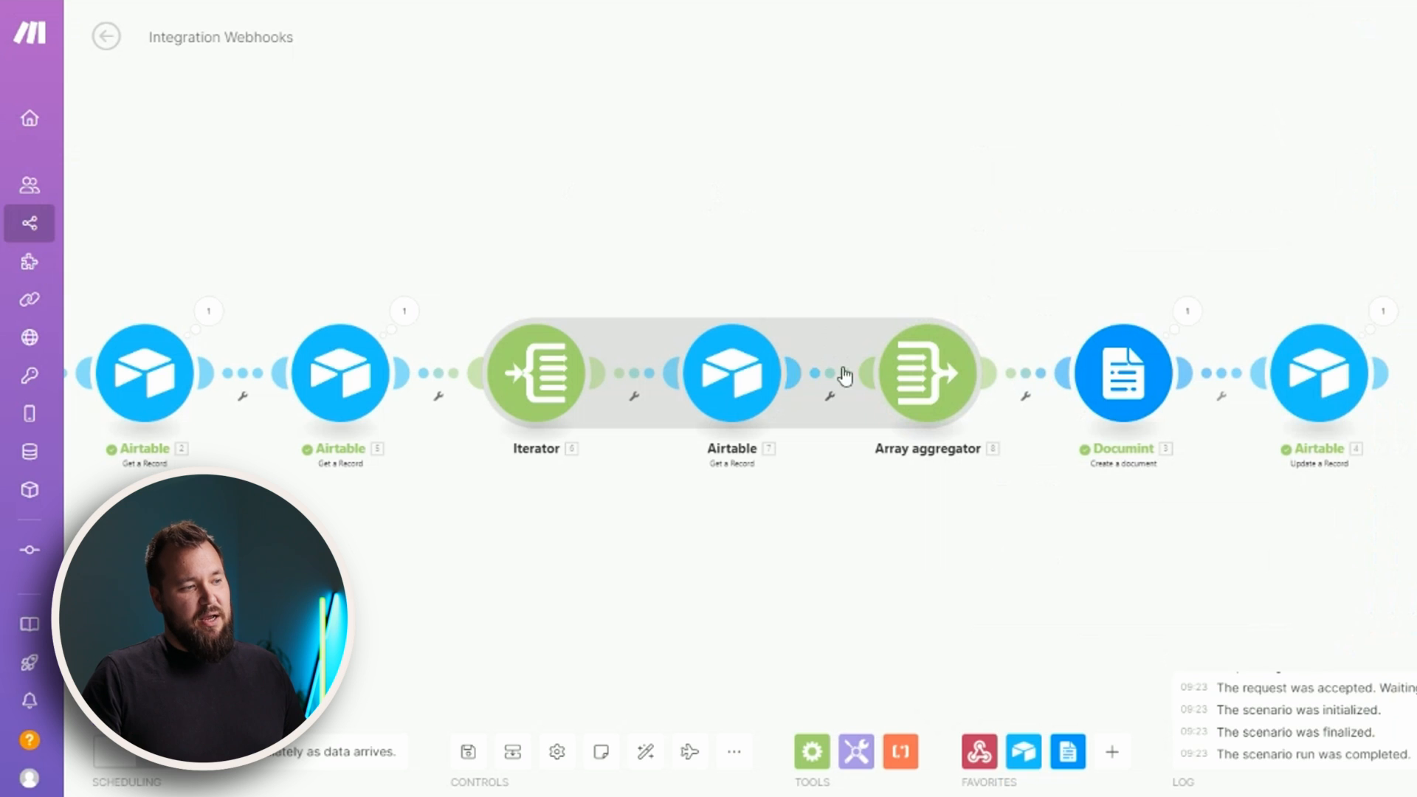
{"action": "right_click", "coordinate": [742, 413]}
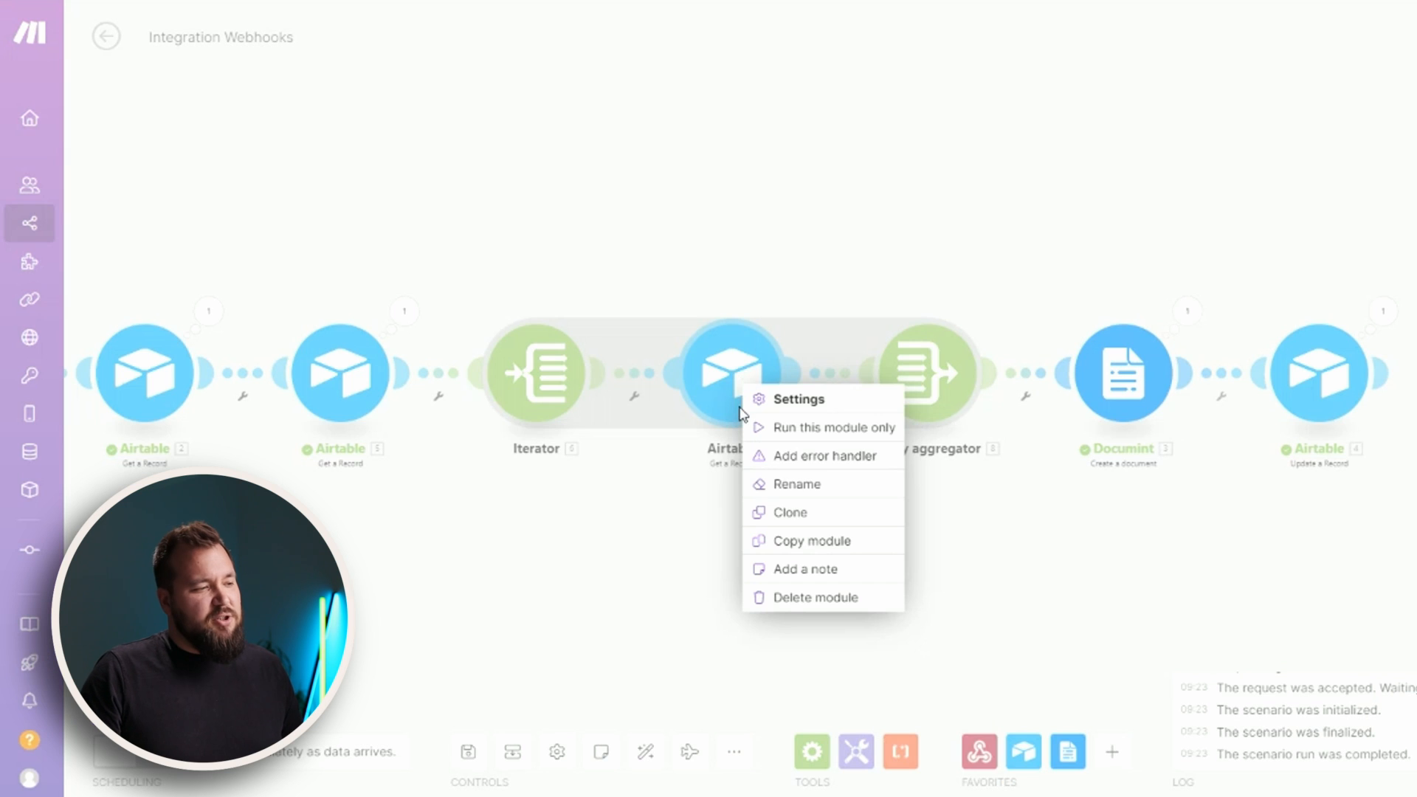
{"action": "left_click", "coordinate": [791, 513]}
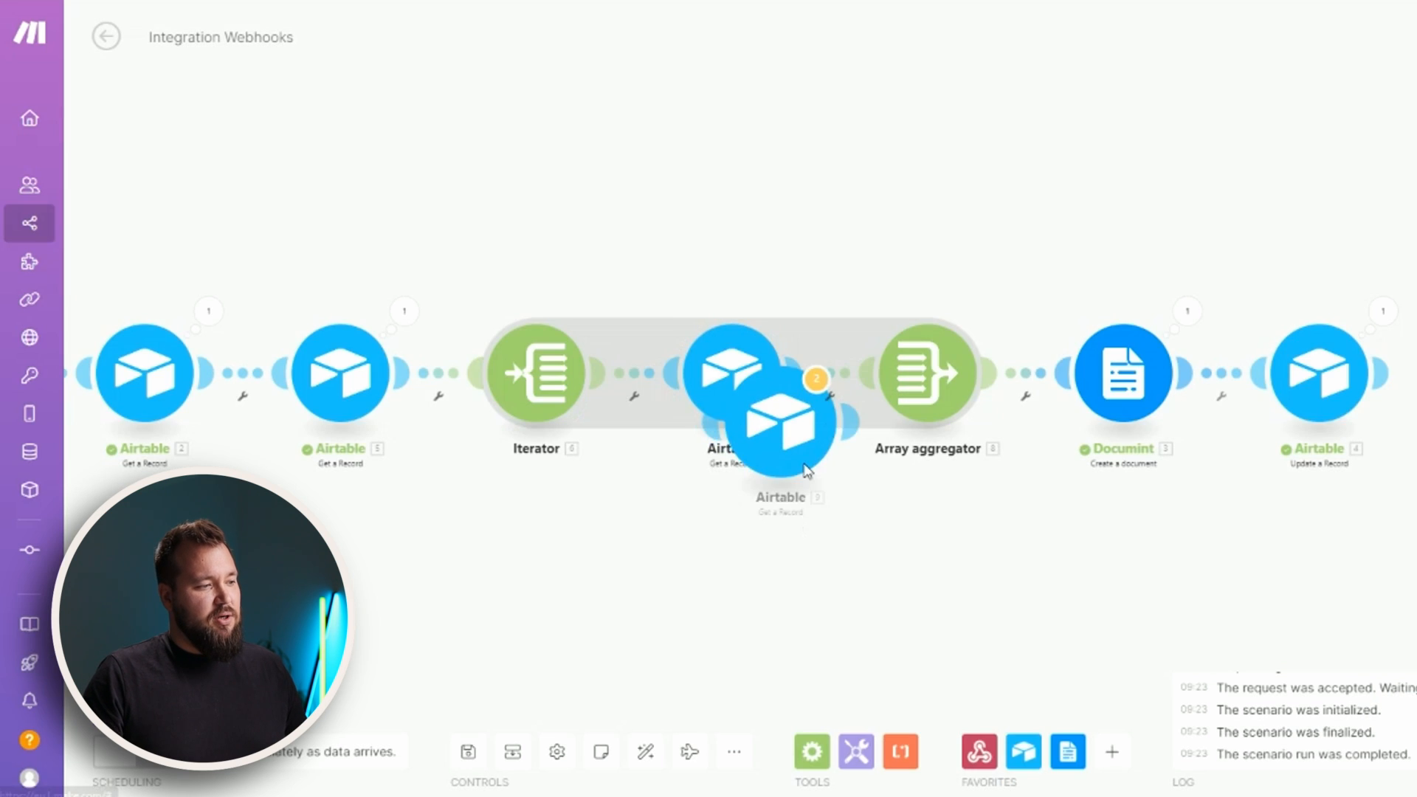
{"action": "left_click", "coordinate": [839, 373]}
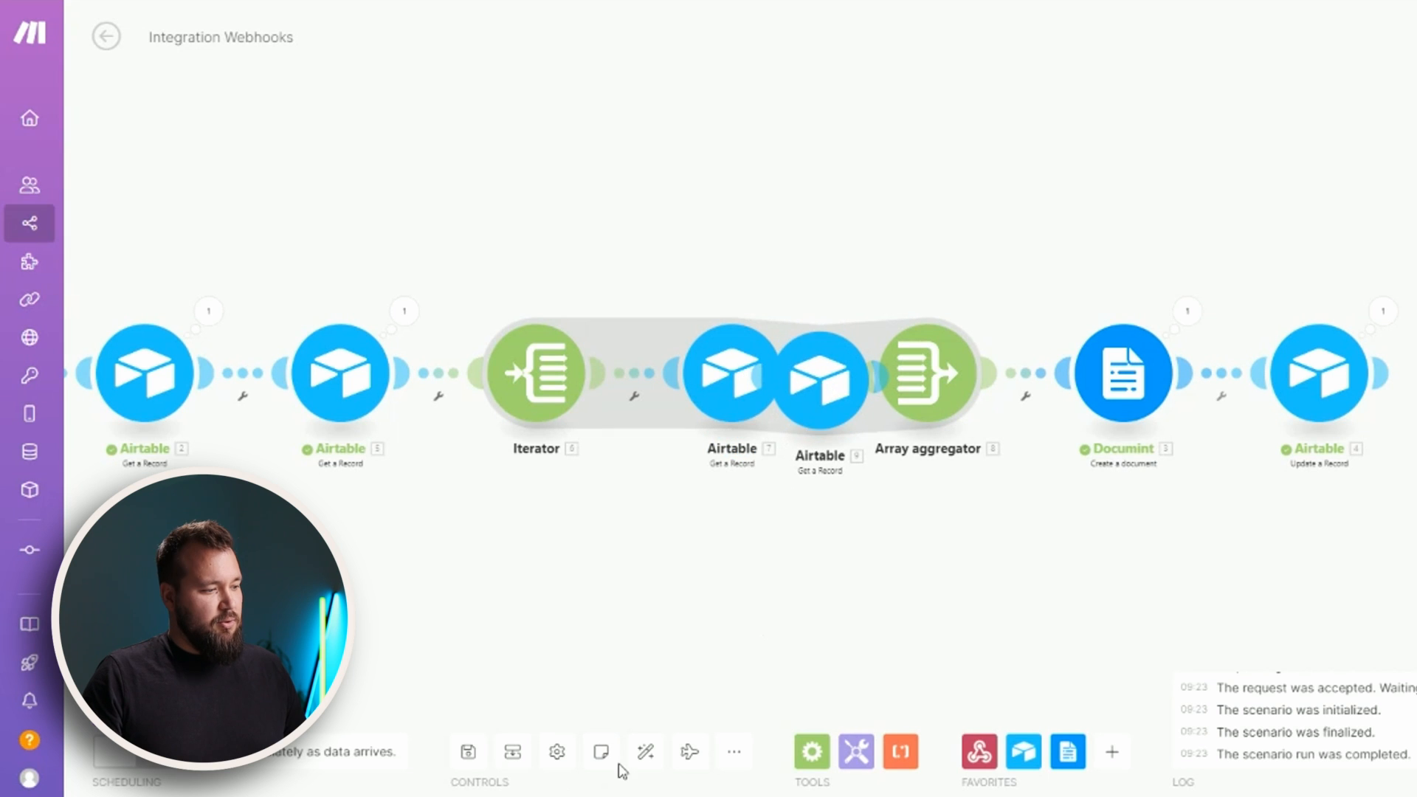
{"action": "left_click", "coordinate": [646, 751]}
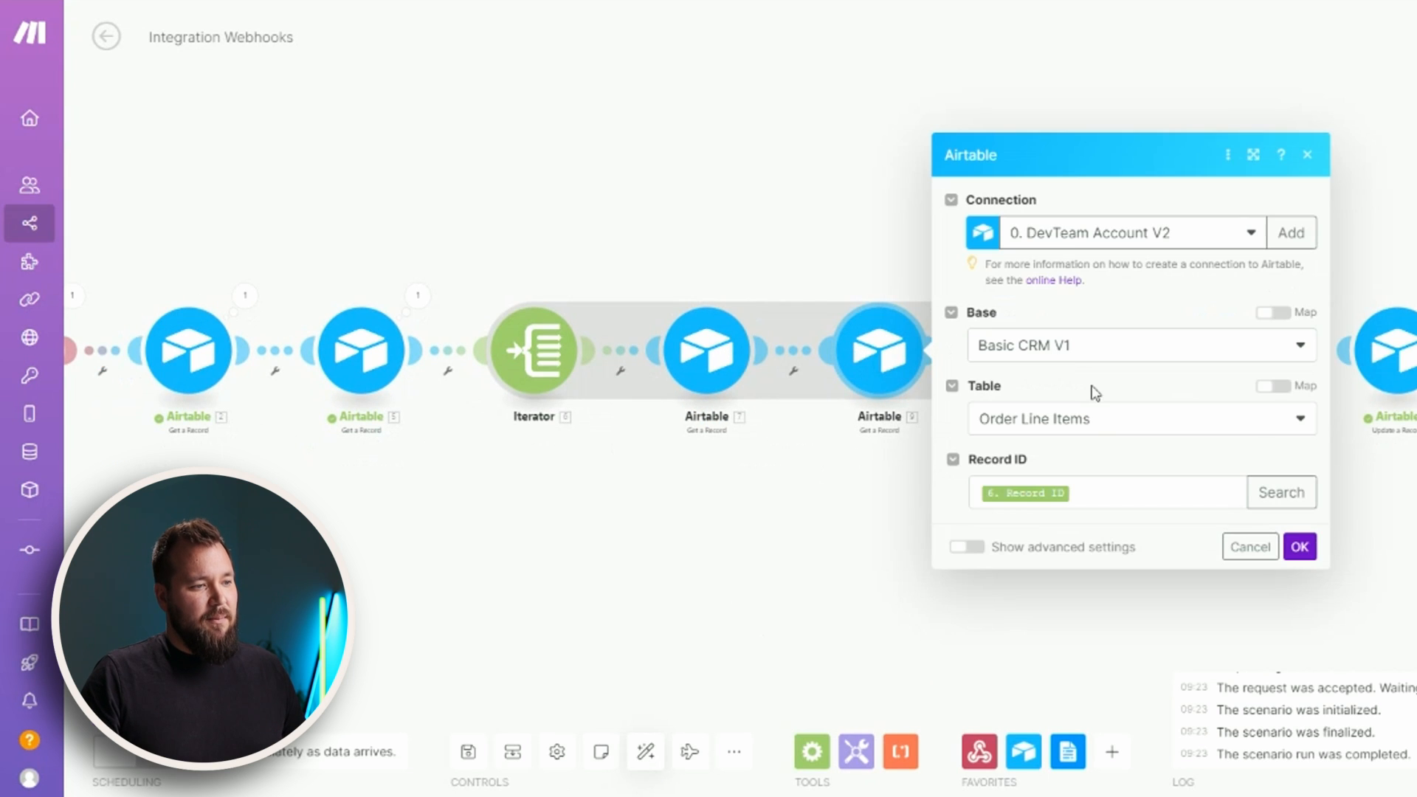
Set the cloned Airtable Get a Record module's Table to Products and its Record ID to Product[] from Airtable [7], and save it.
{"action": "left_click", "coordinate": [1106, 433]}
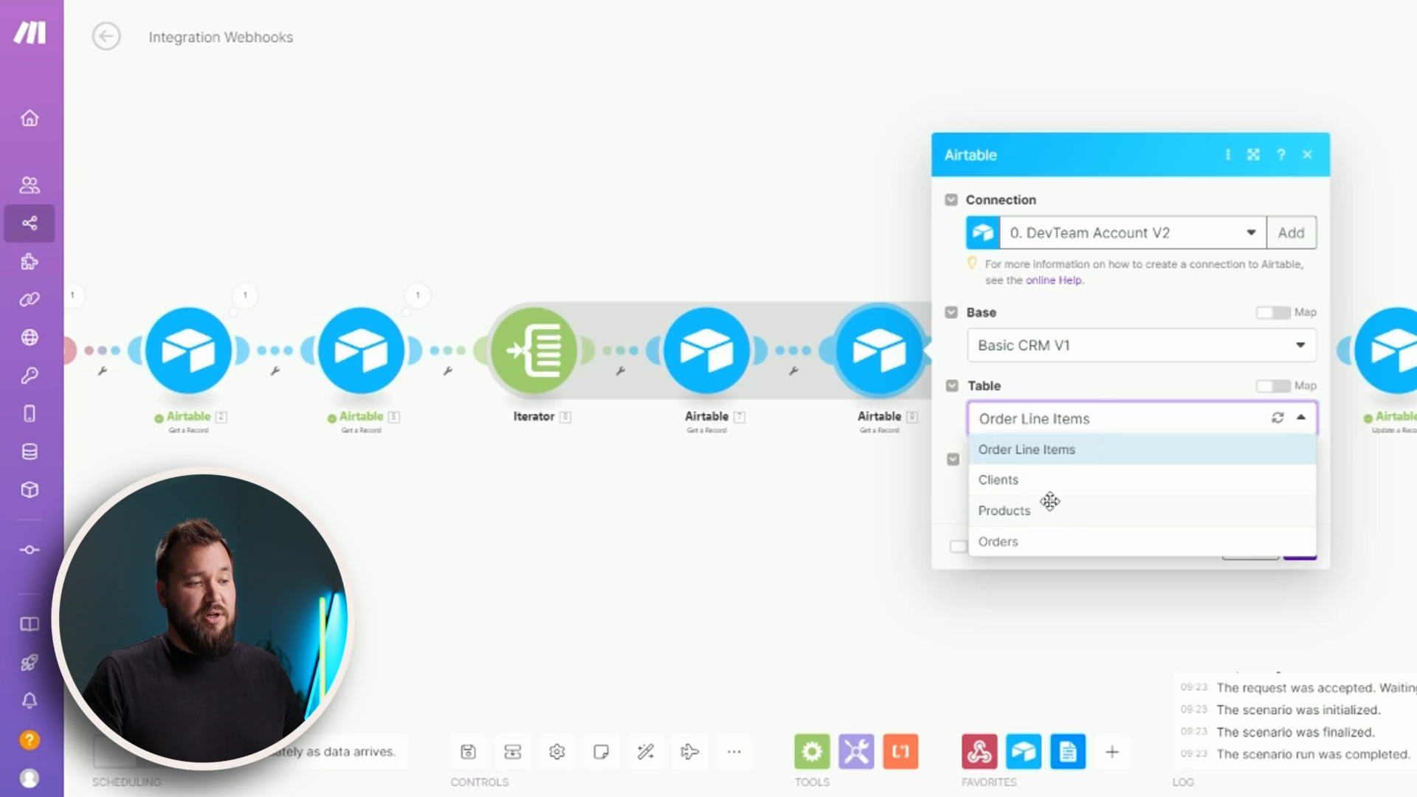
{"action": "left_click", "coordinate": [1050, 508]}
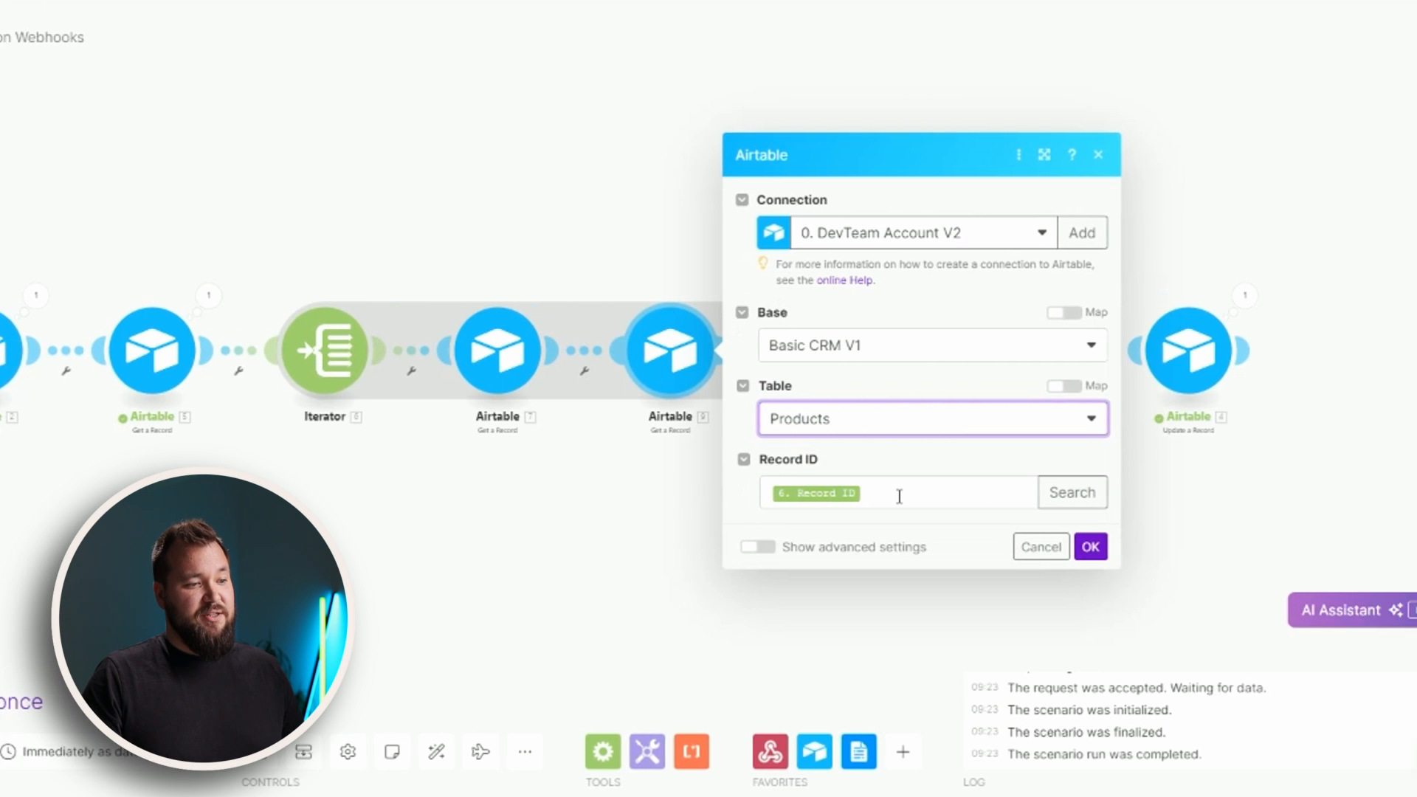
{"action": "left_click", "coordinate": [900, 496]}
{"action": "key", "text": "BackSpace"}
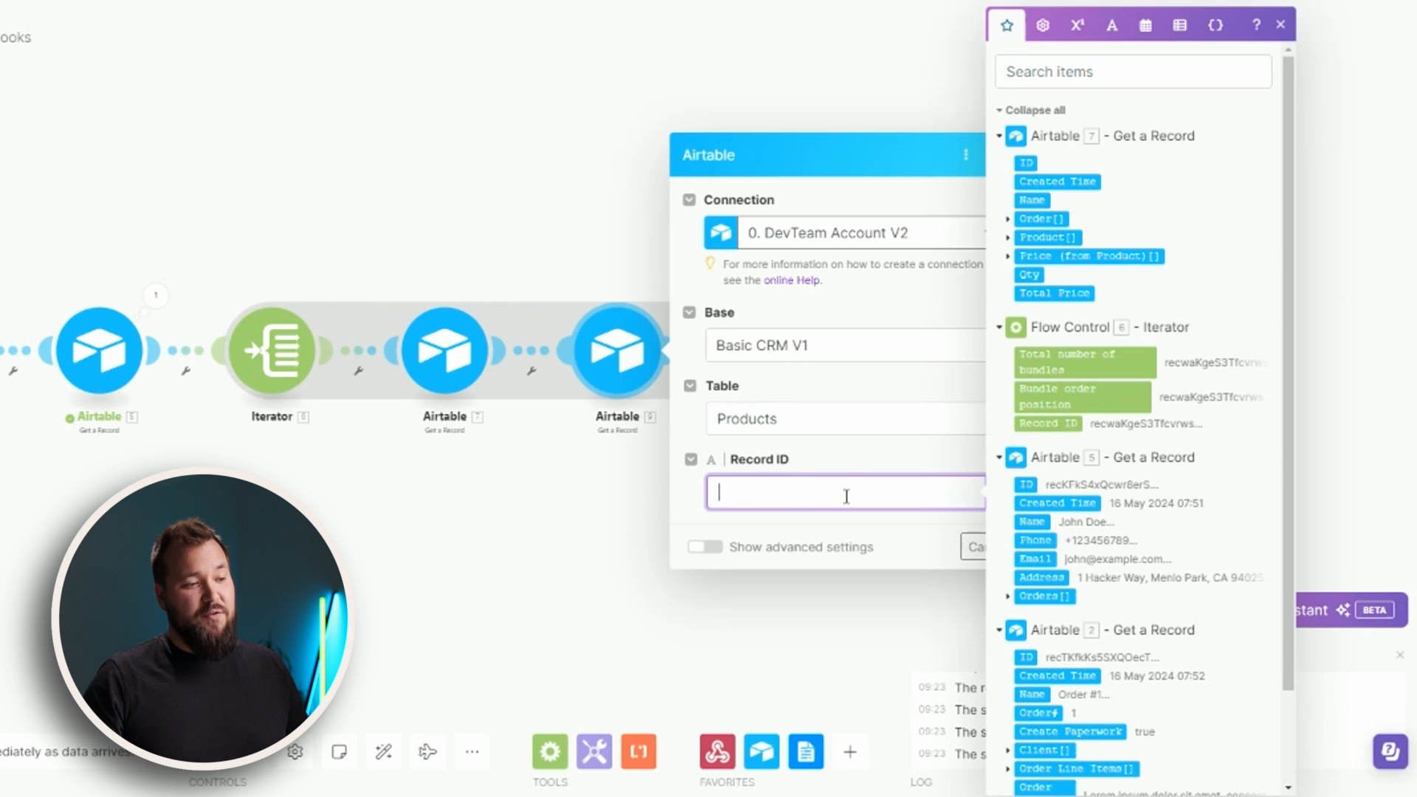
{"action": "left_click", "coordinate": [1023, 237]}
{"action": "left_click", "coordinate": [1038, 547]}
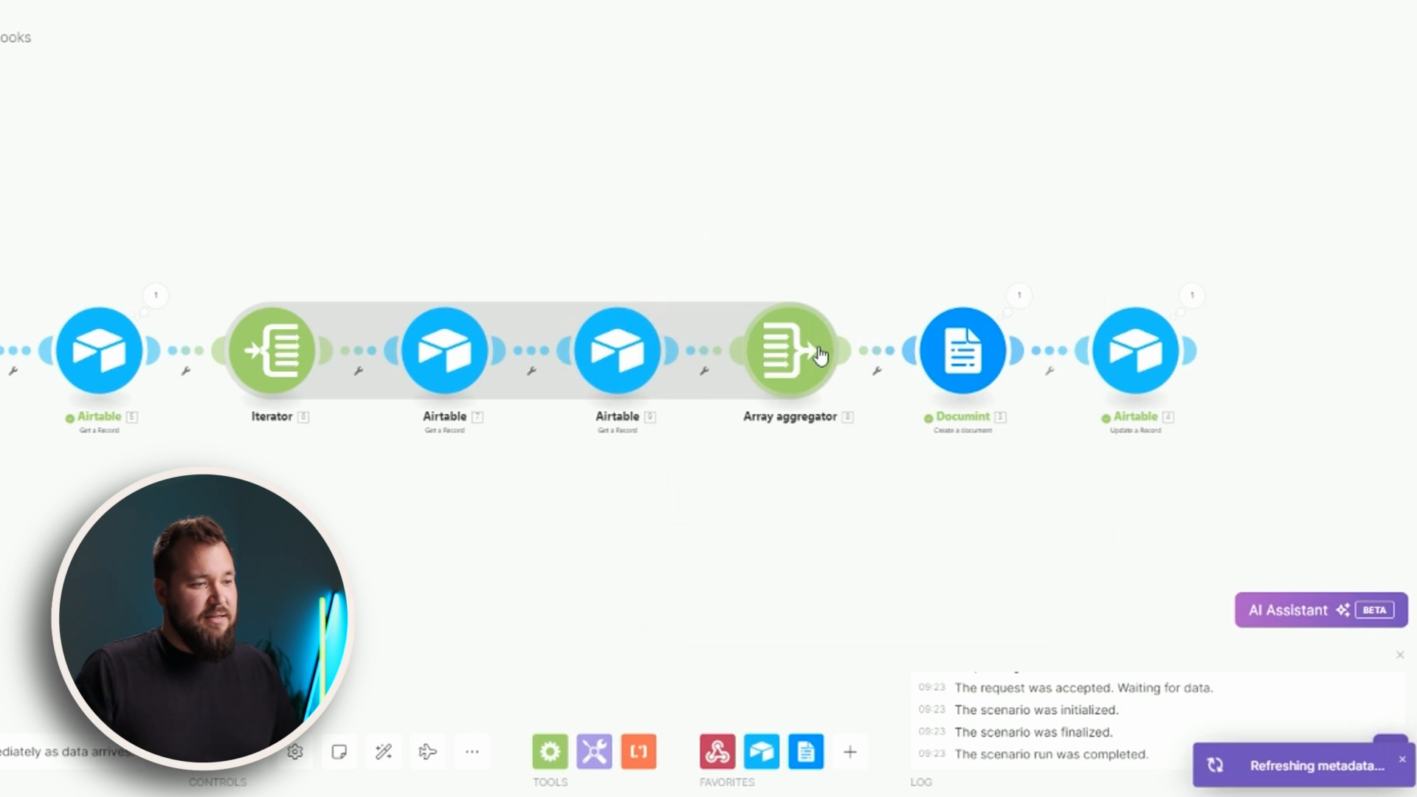
Try mapping the Array aggregator's product_name to Name from Airtable [9], and clear the field again.
{"action": "left_click", "coordinate": [786, 349]}
{"action": "left_click", "coordinate": [968, 346]}
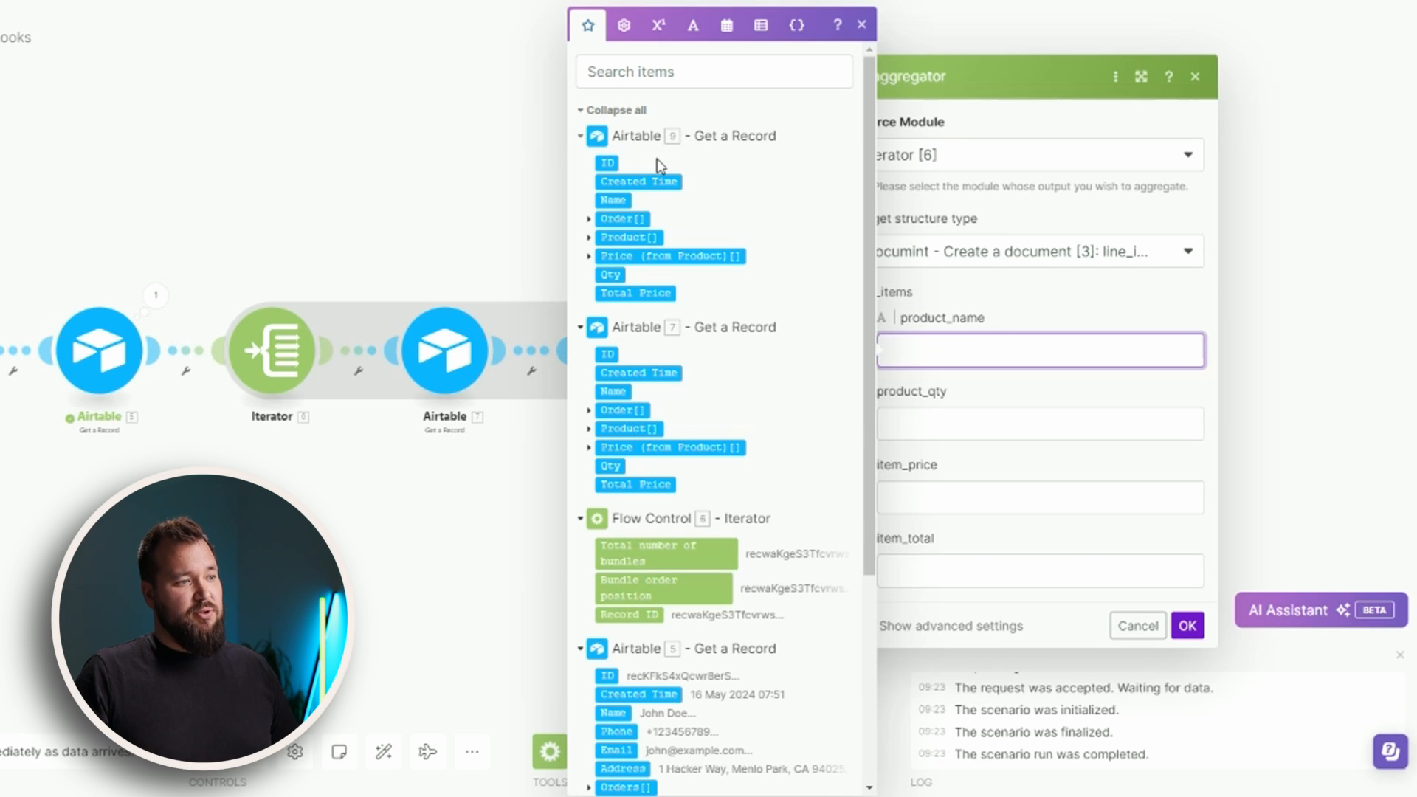
{"action": "left_click", "coordinate": [627, 200]}
{"action": "left_click", "coordinate": [1001, 316]}
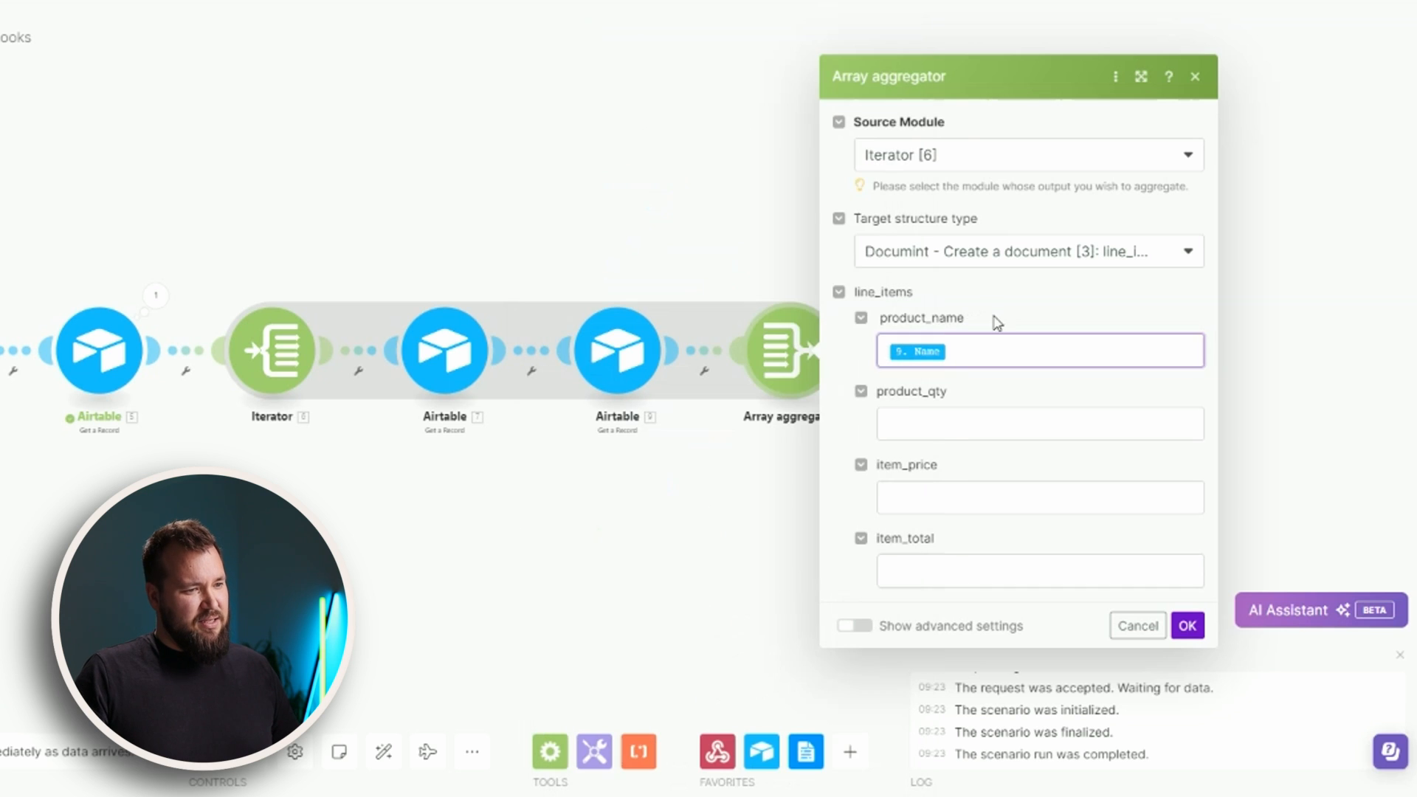
{"action": "left_click", "coordinate": [985, 352]}
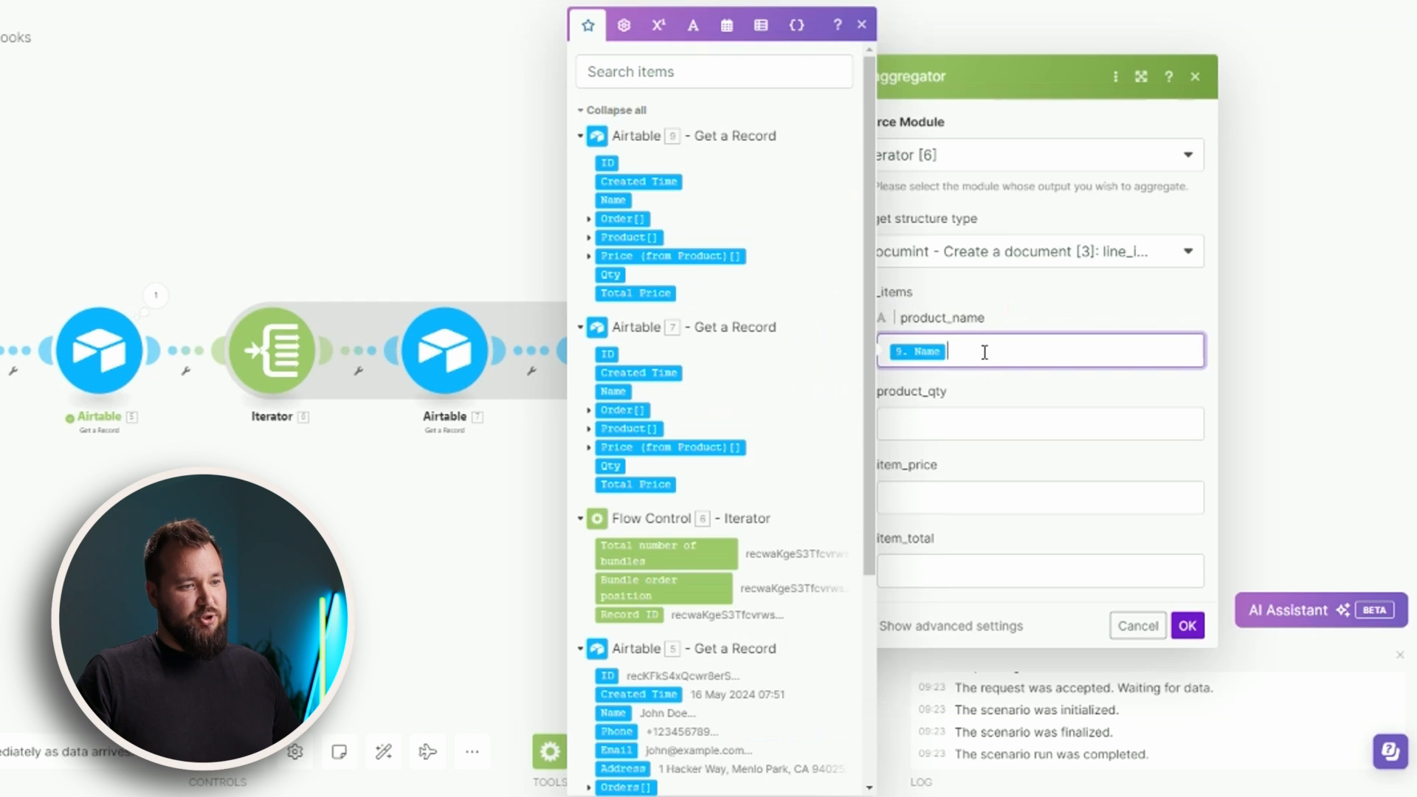
{"action": "key", "text": "BackSpace"}
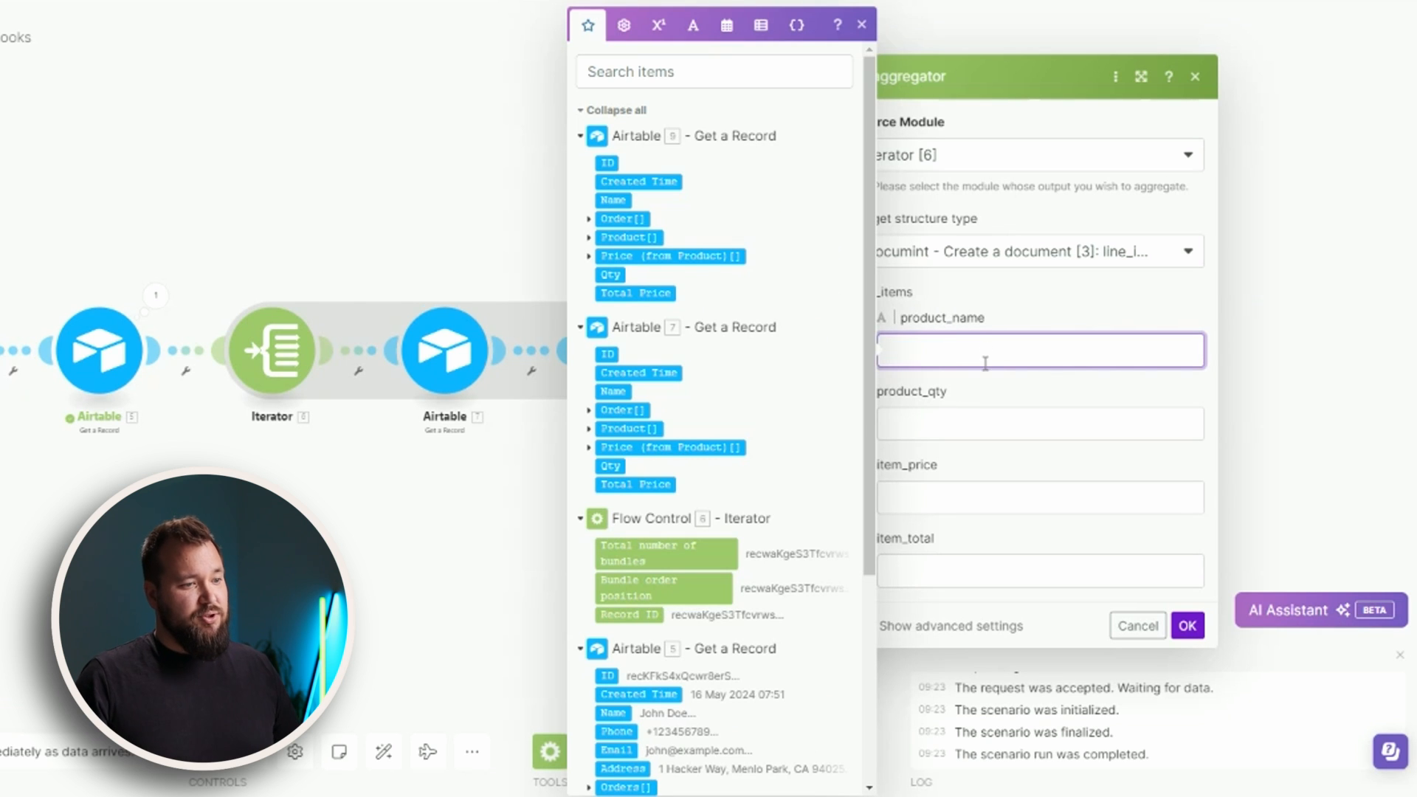
Map the Array aggregator's product_qty to Qty and item_total to Total Price from Airtable [7], and save it.
{"action": "left_click", "coordinate": [957, 413]}
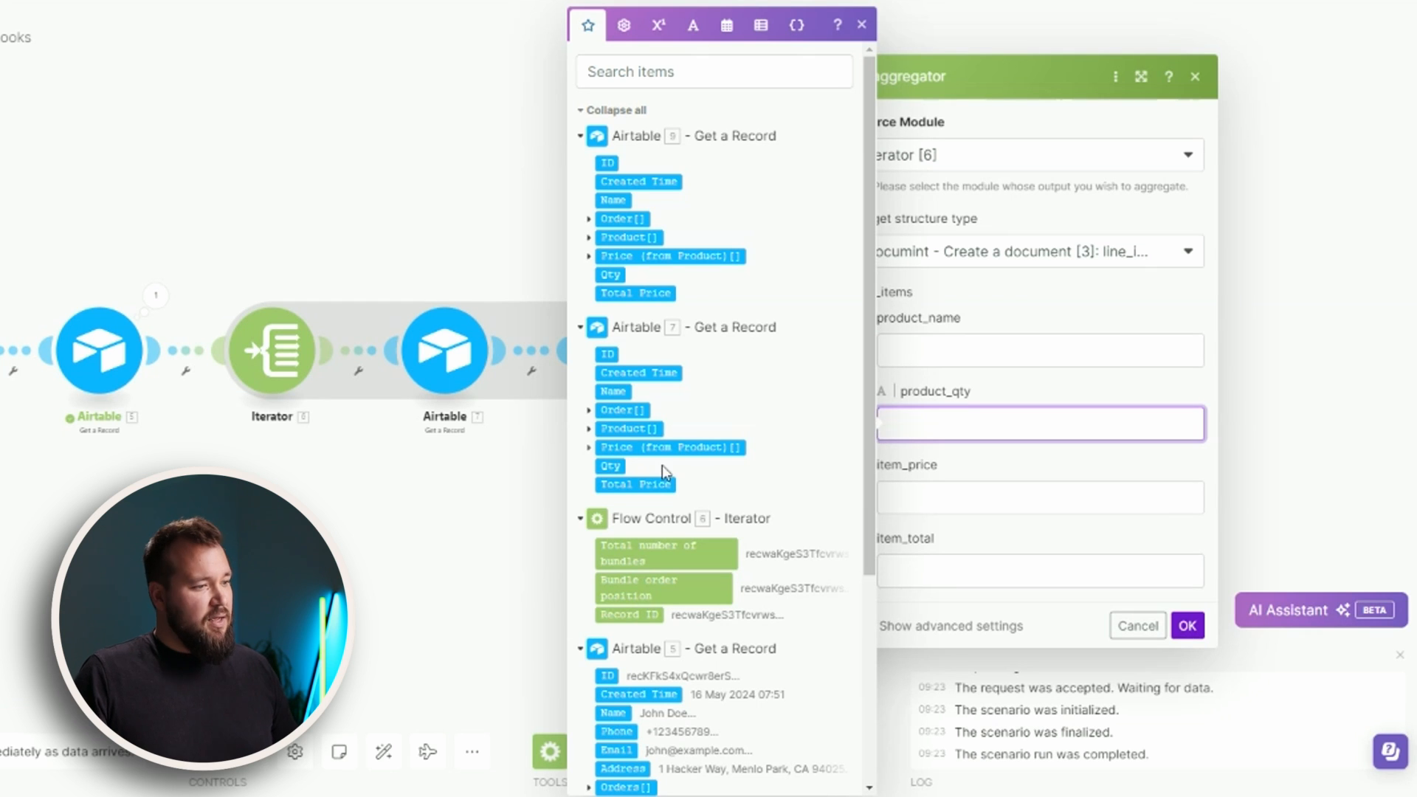
{"action": "left_click", "coordinate": [619, 465]}
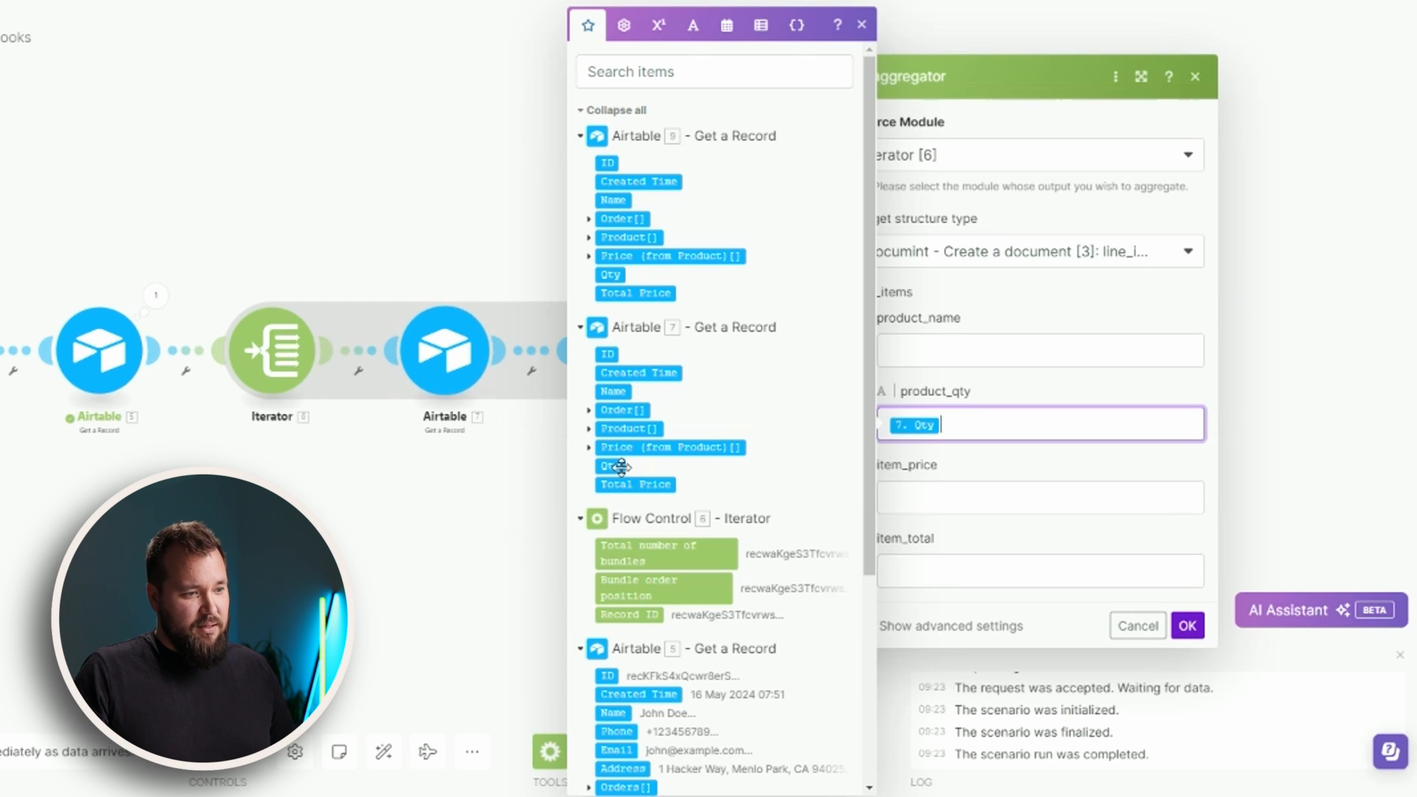
{"action": "left_click", "coordinate": [978, 501]}
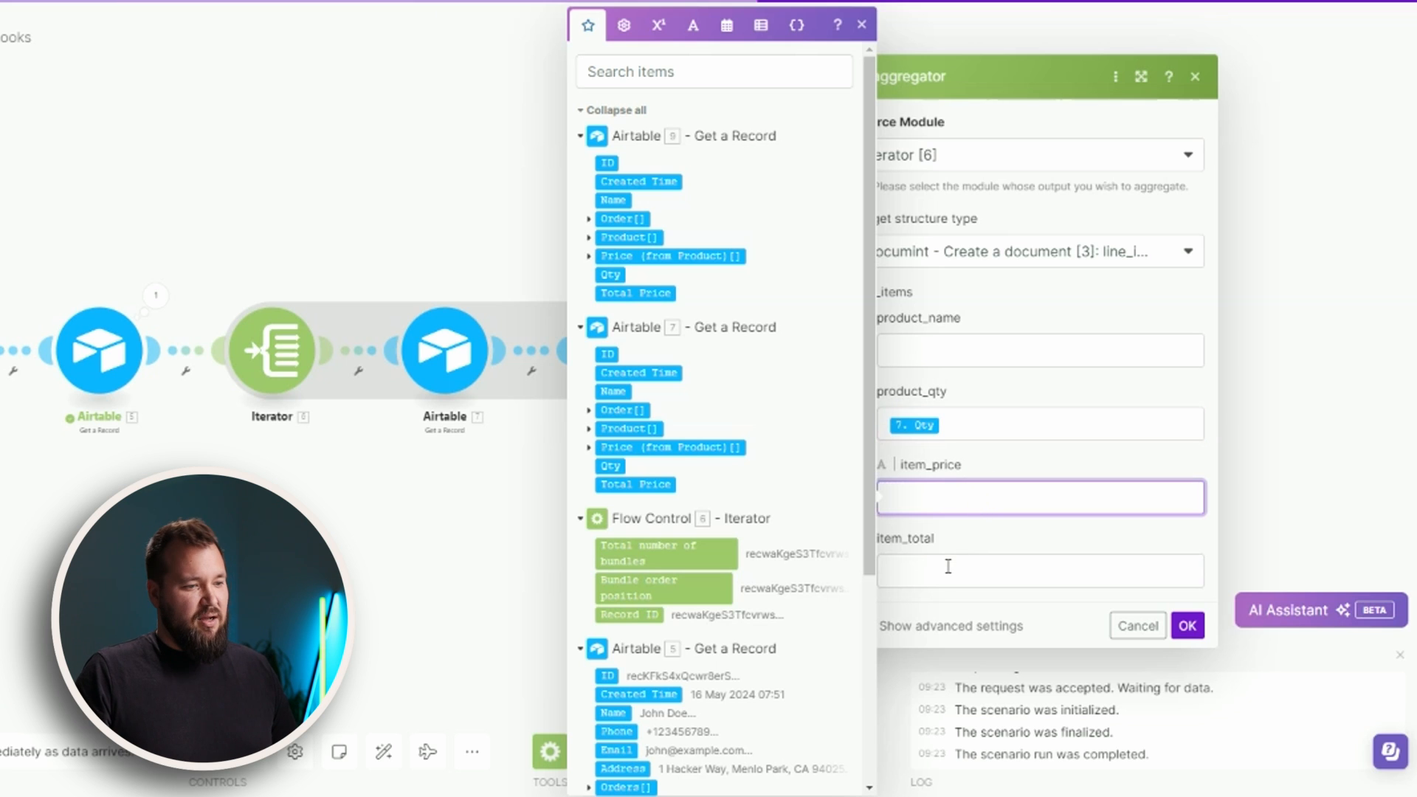
{"action": "left_click", "coordinate": [949, 567]}
{"action": "left_click_drag", "start_coordinate": [635, 484], "coordinate": [972, 575]}
{"action": "left_click", "coordinate": [1188, 626]}
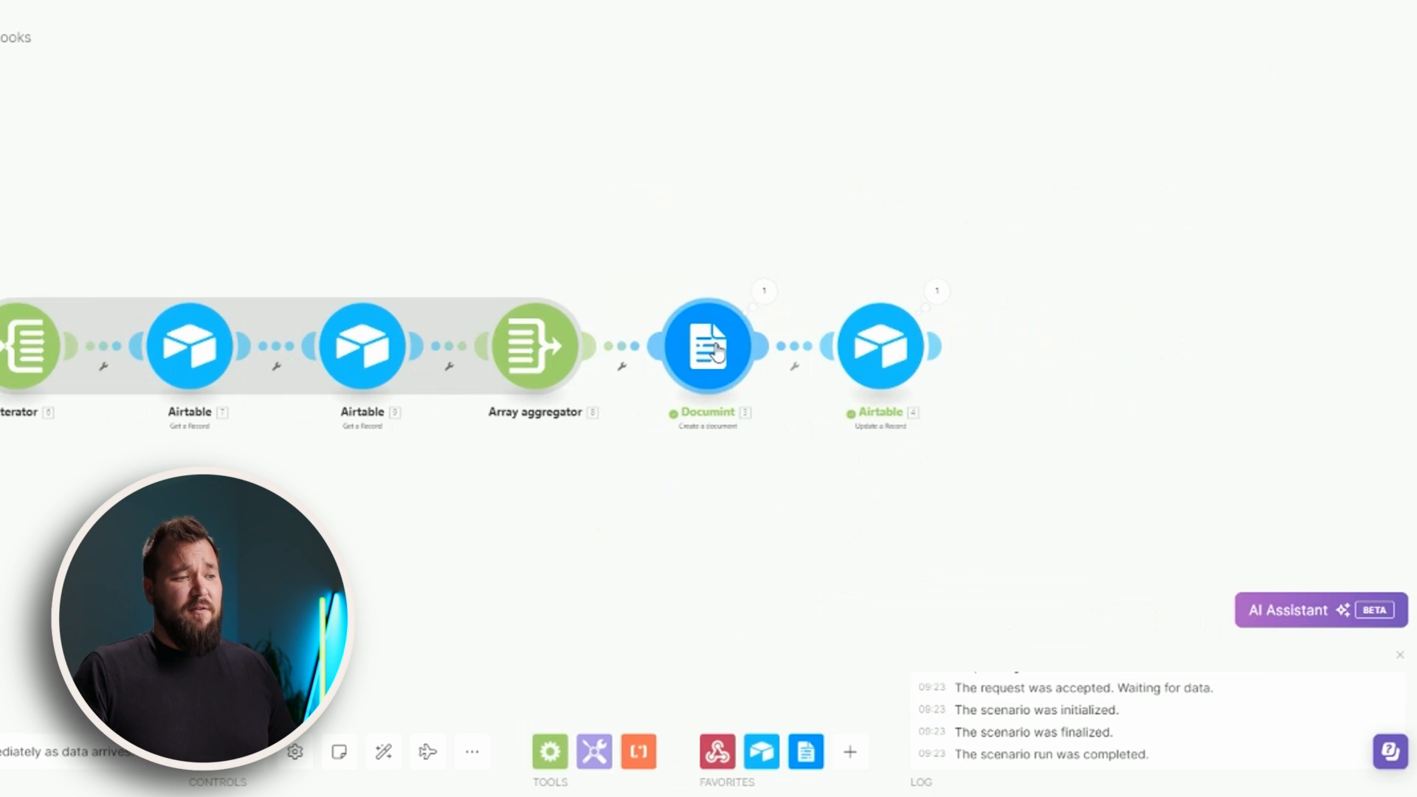
Enable mapping for line_items in the Documint module, map it to the Array aggregator's Array[], and save the module.
{"action": "left_click", "coordinate": [716, 353]}
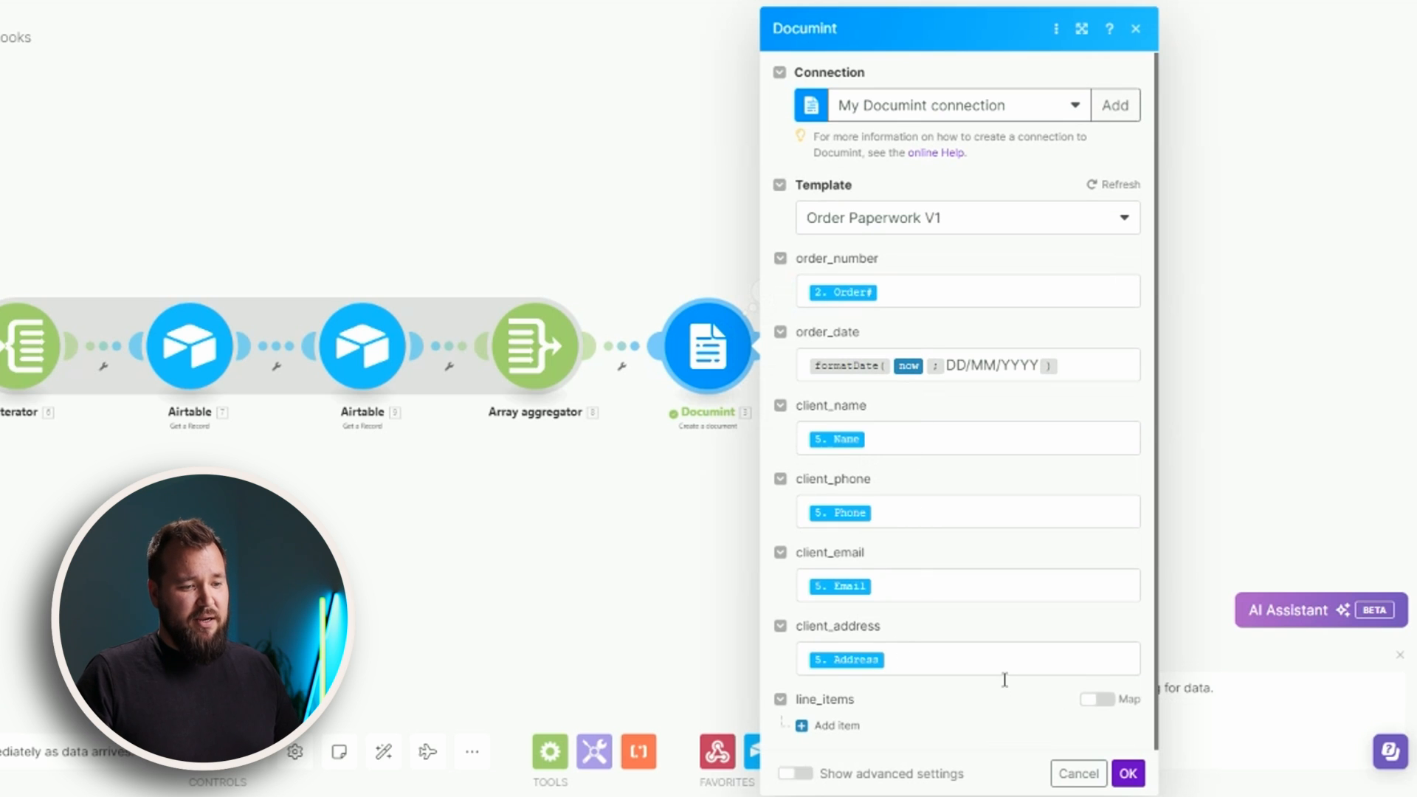
{"action": "left_click", "coordinate": [1097, 700]}
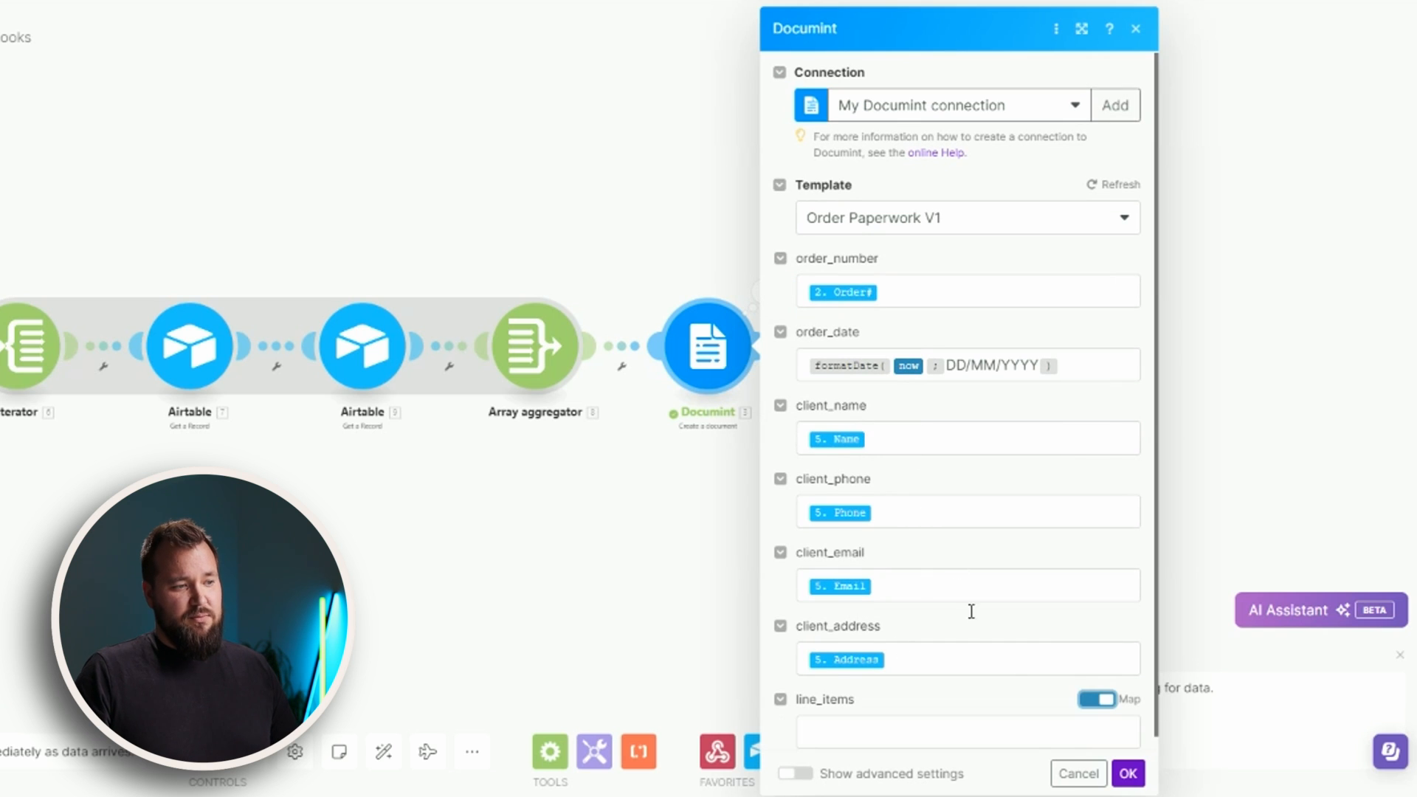
{"action": "left_click", "coordinate": [950, 730]}
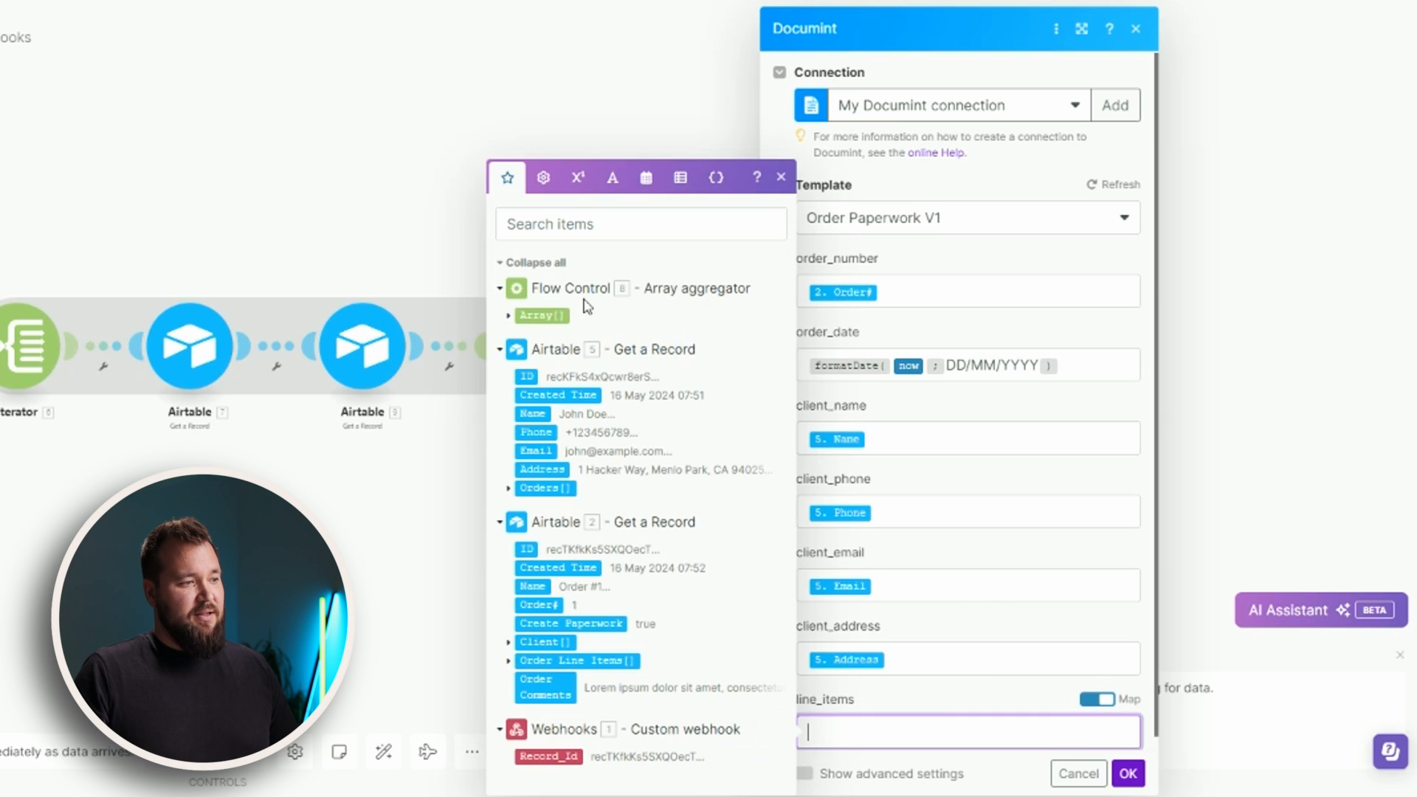
{"action": "left_click", "coordinate": [562, 317]}
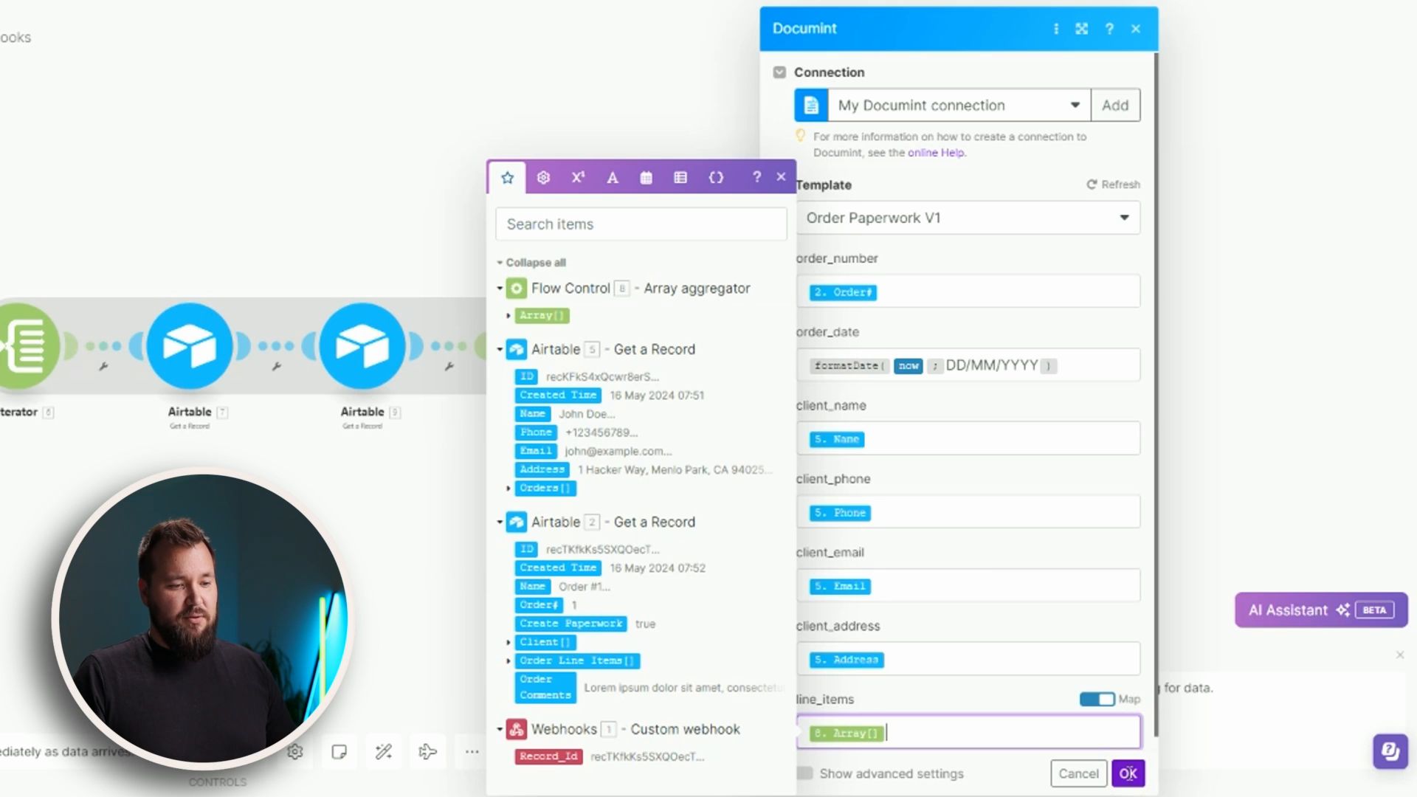
{"action": "left_click", "coordinate": [1128, 773]}
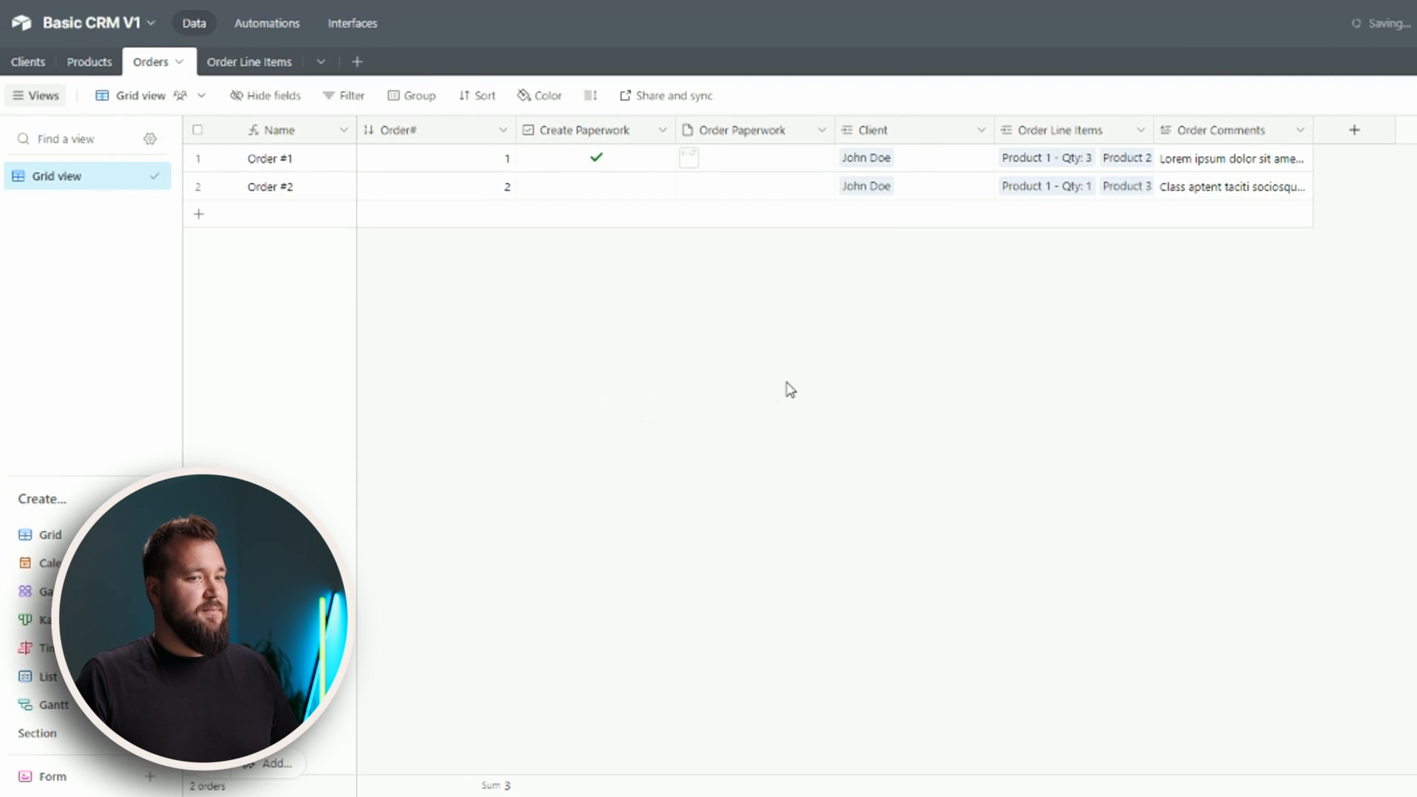
Switch to Airtable, preview Order #1's generated Order Paperwork PDF and examine its Order Line Items table.
{"action": "left_click", "coordinate": [687, 158]}
{"action": "left_click", "coordinate": [688, 157]}
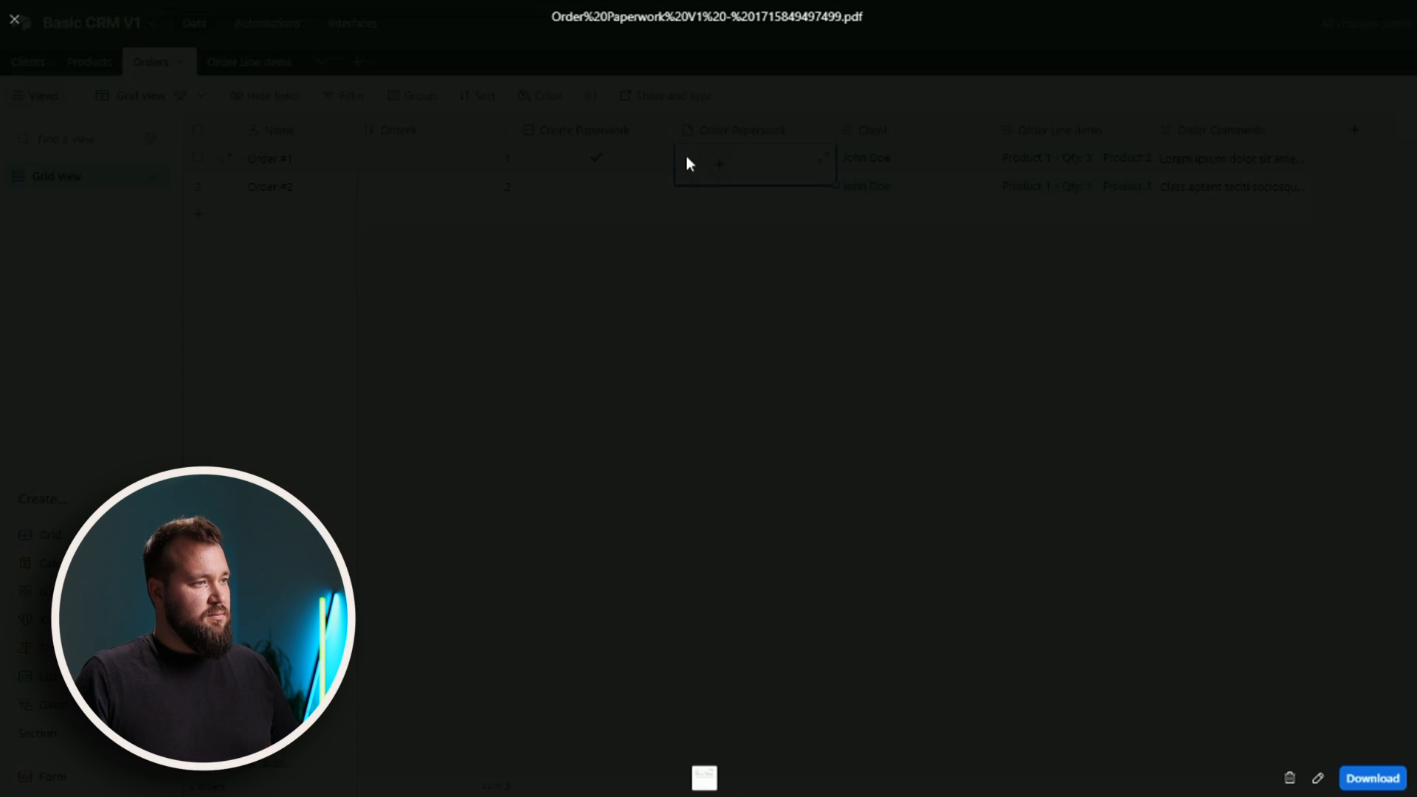
{"action": "left_click", "coordinate": [745, 469]}
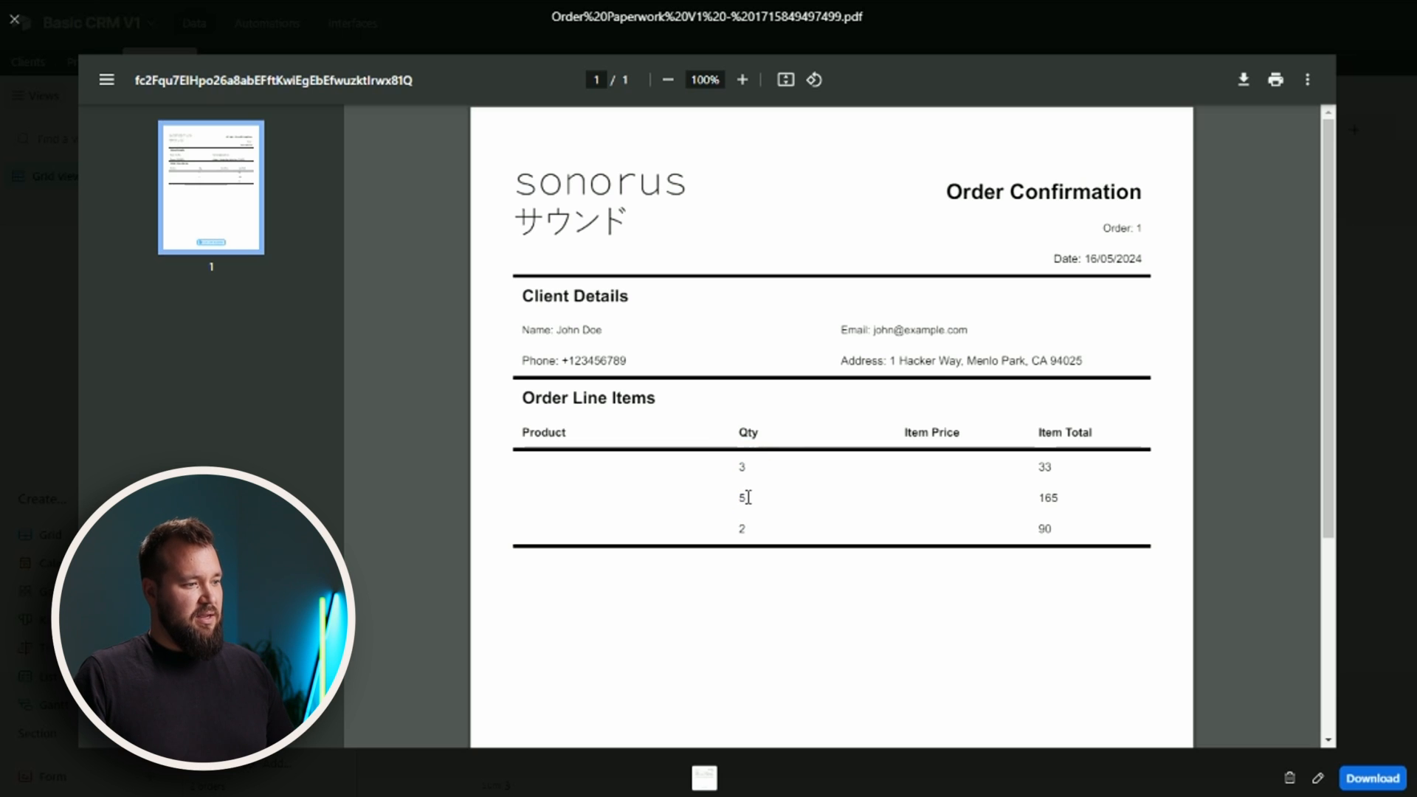
{"action": "left_click", "coordinate": [1048, 497]}
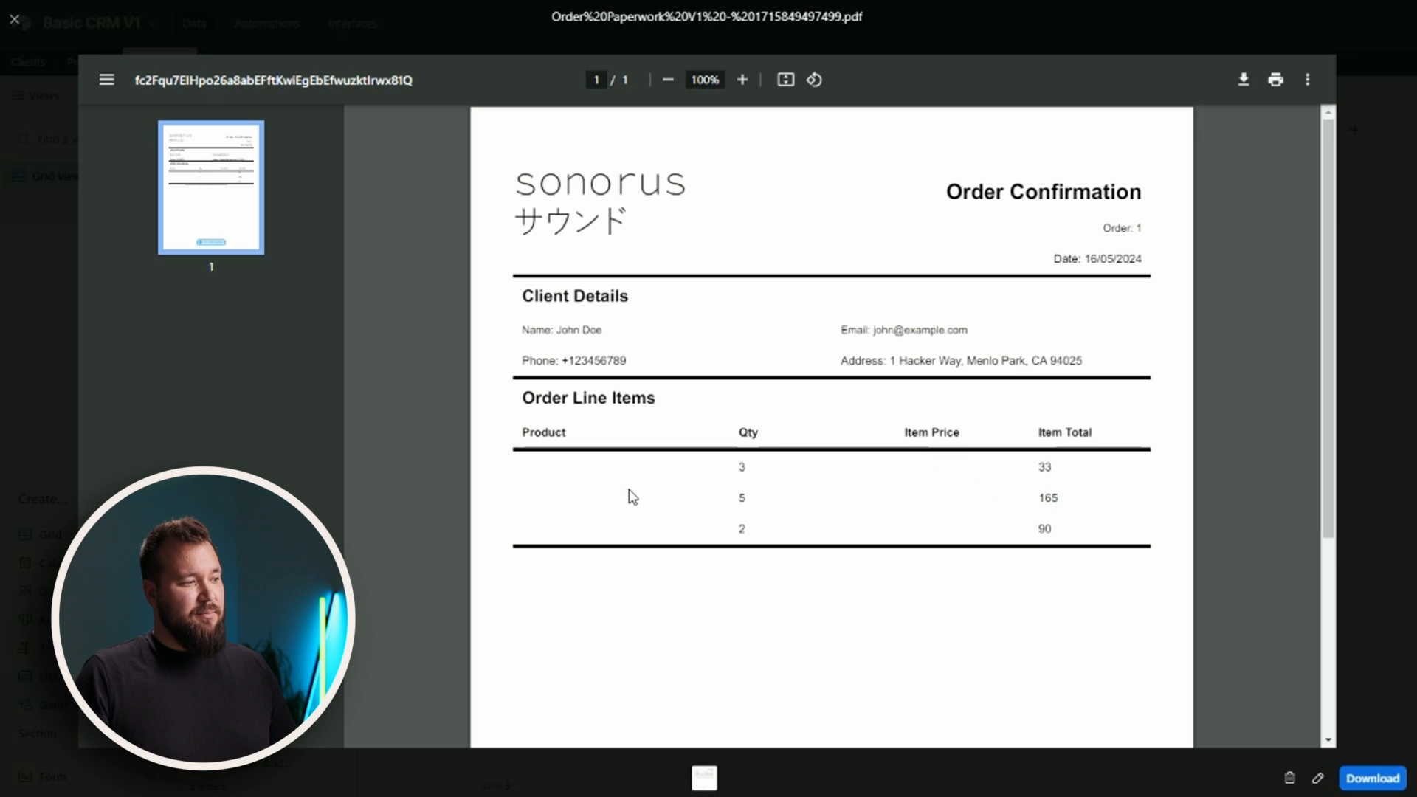
{"action": "left_click", "coordinate": [445, 24]}
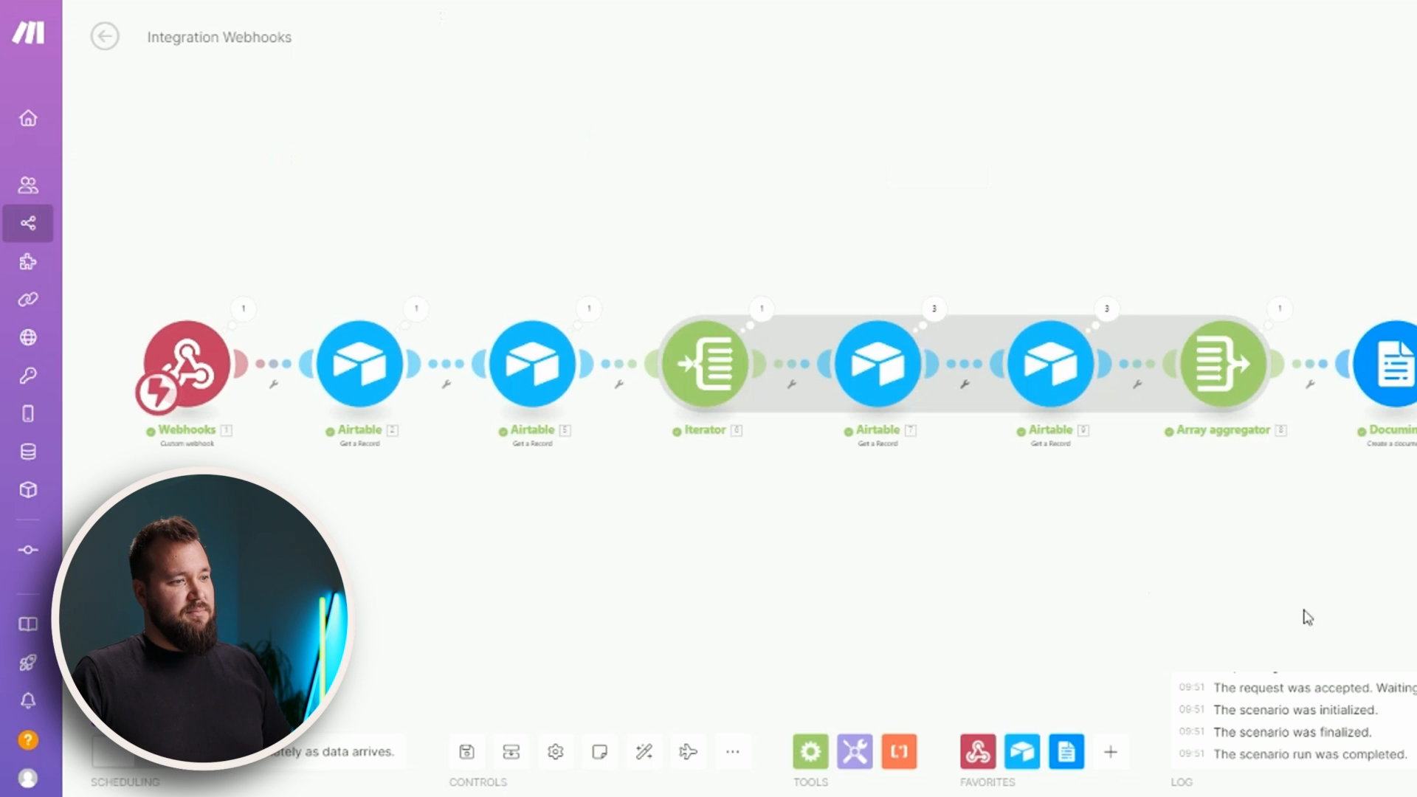
Switch to Make and examine the first operation's output in the run results of Airtable [9].
{"action": "left_click_drag", "start_coordinate": [1300, 617], "coordinate": [1123, 595]}
{"action": "left_click", "coordinate": [913, 294]}
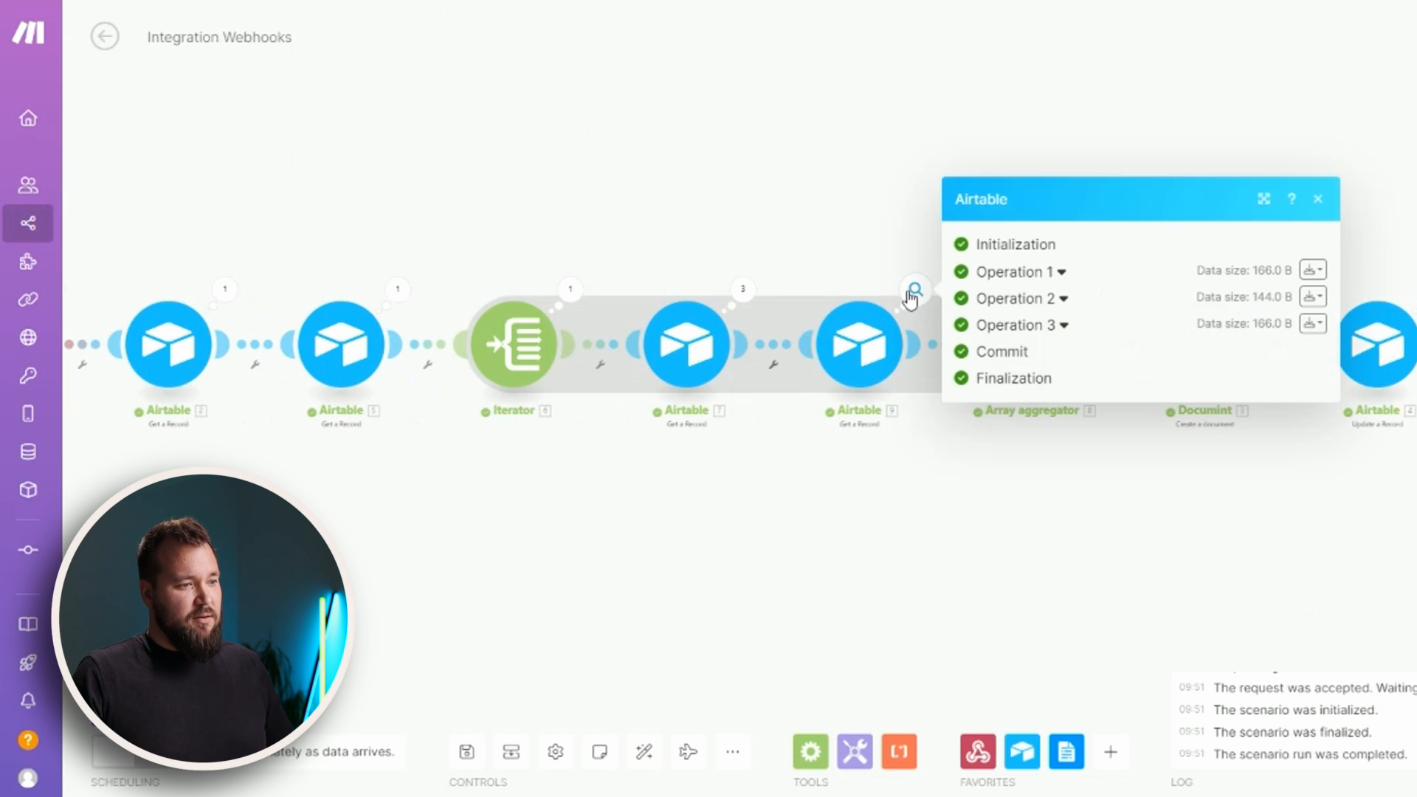
{"action": "left_click", "coordinate": [1021, 279]}
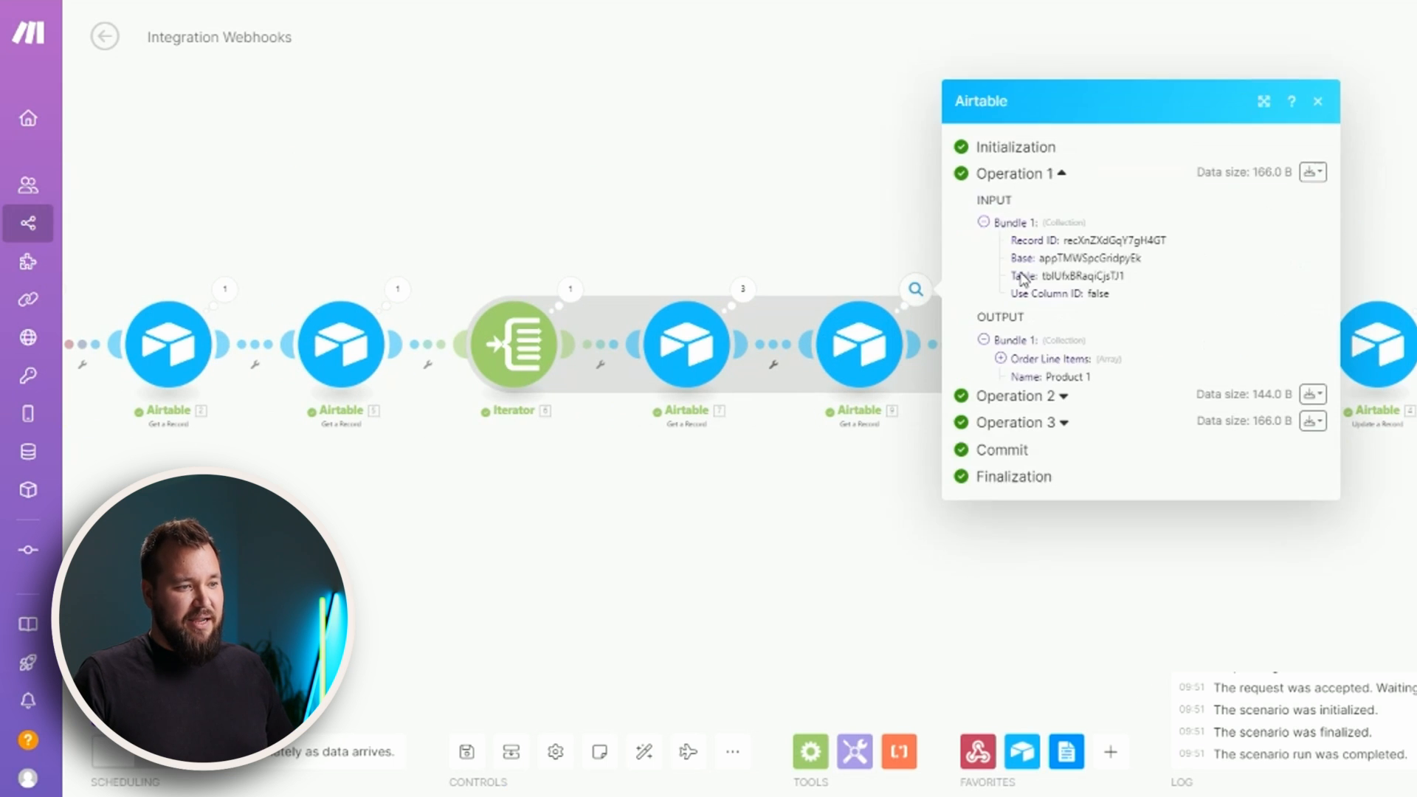
{"action": "left_click", "coordinate": [877, 443]}
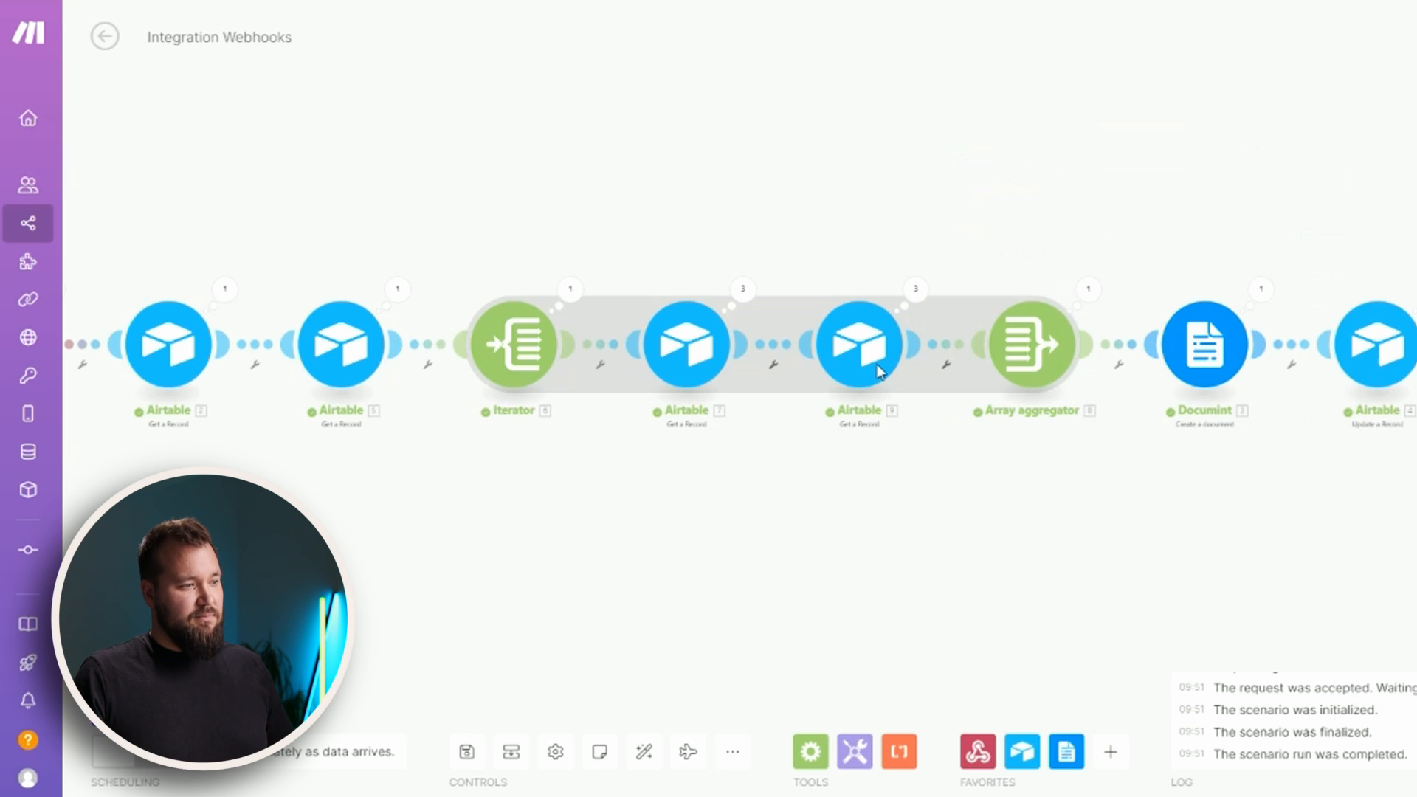
Map the Array aggregator's product_name to Name and item_price to Price from Airtable [9], and save it.
{"action": "left_click", "coordinate": [1038, 364]}
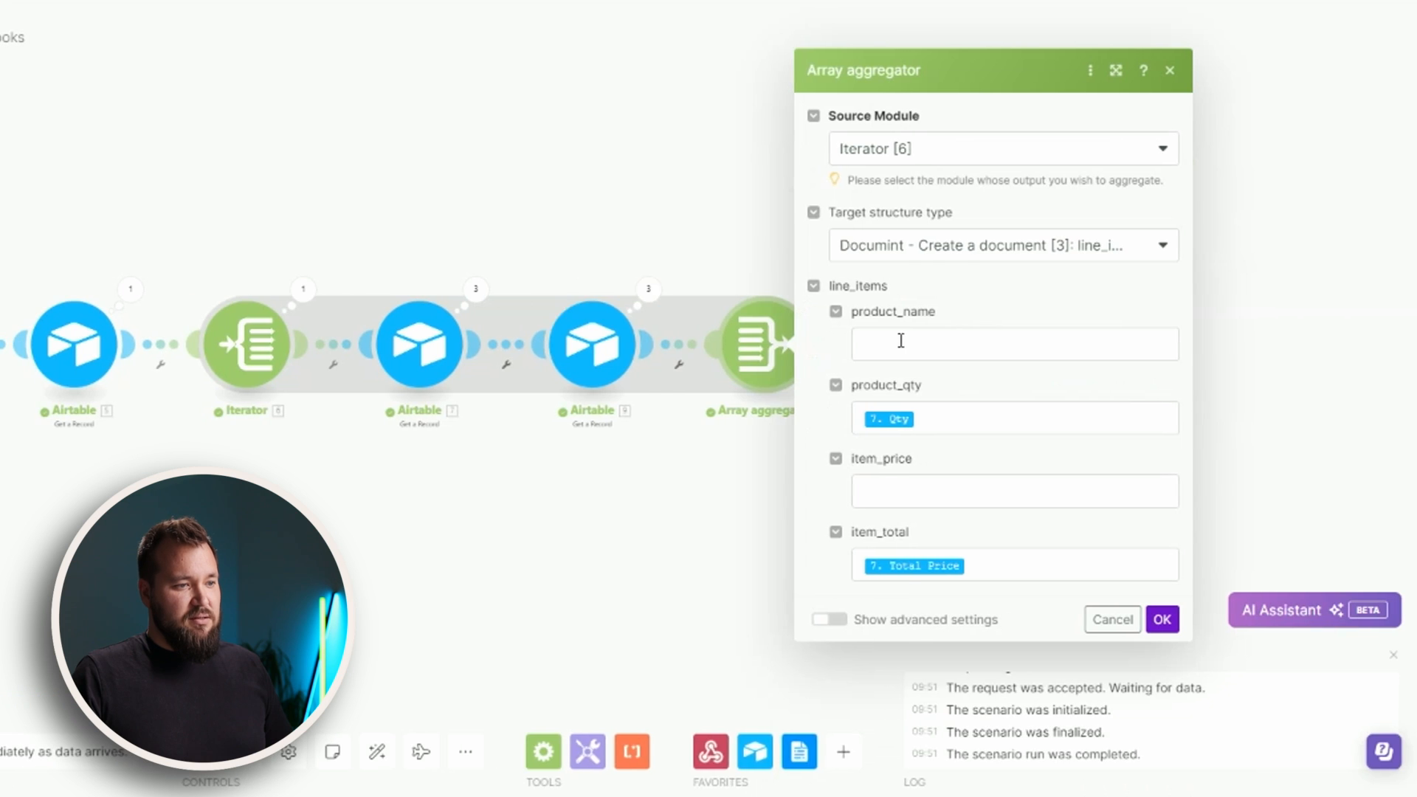
{"action": "left_click", "coordinate": [1017, 341]}
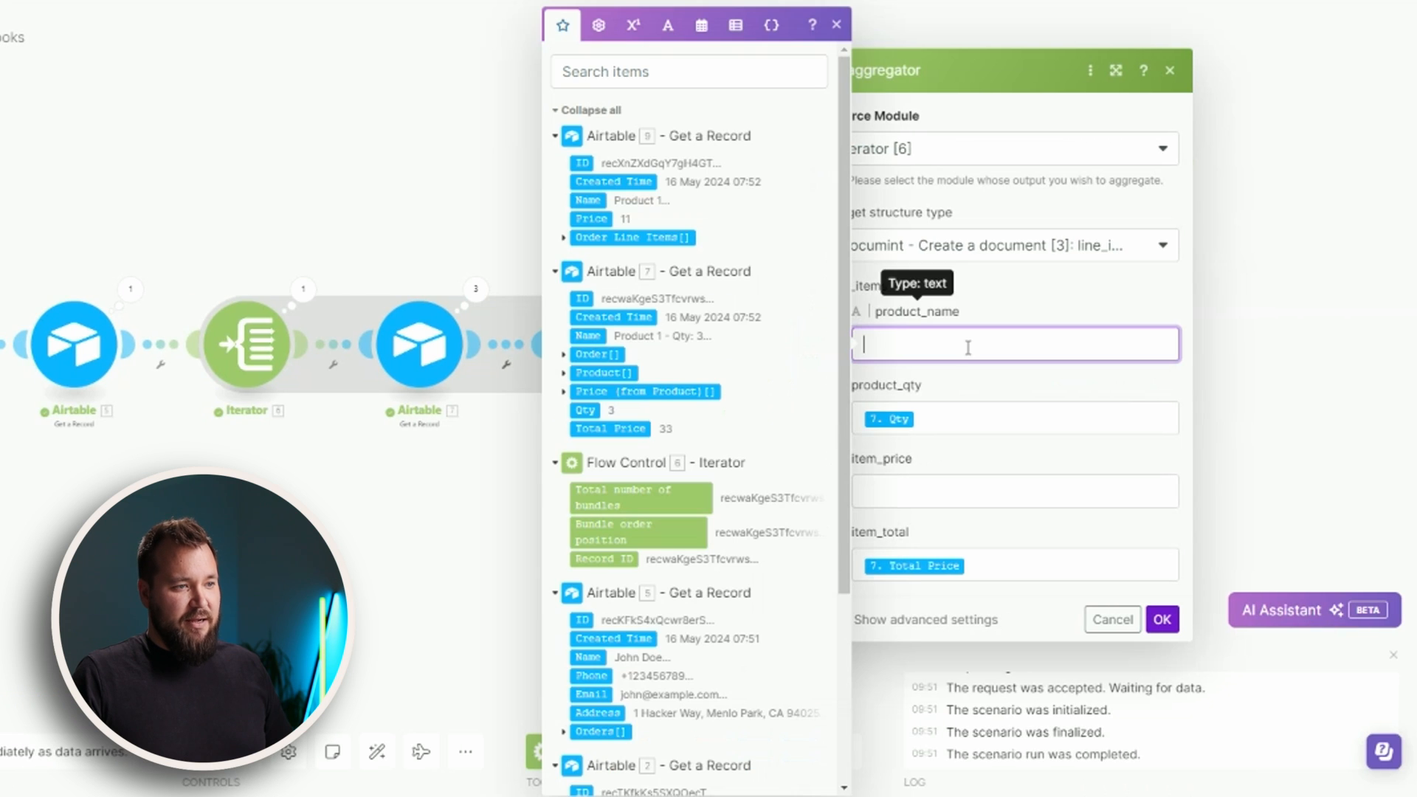
{"action": "left_click", "coordinate": [588, 199]}
{"action": "left_click", "coordinate": [929, 502]}
{"action": "left_click", "coordinate": [588, 217]}
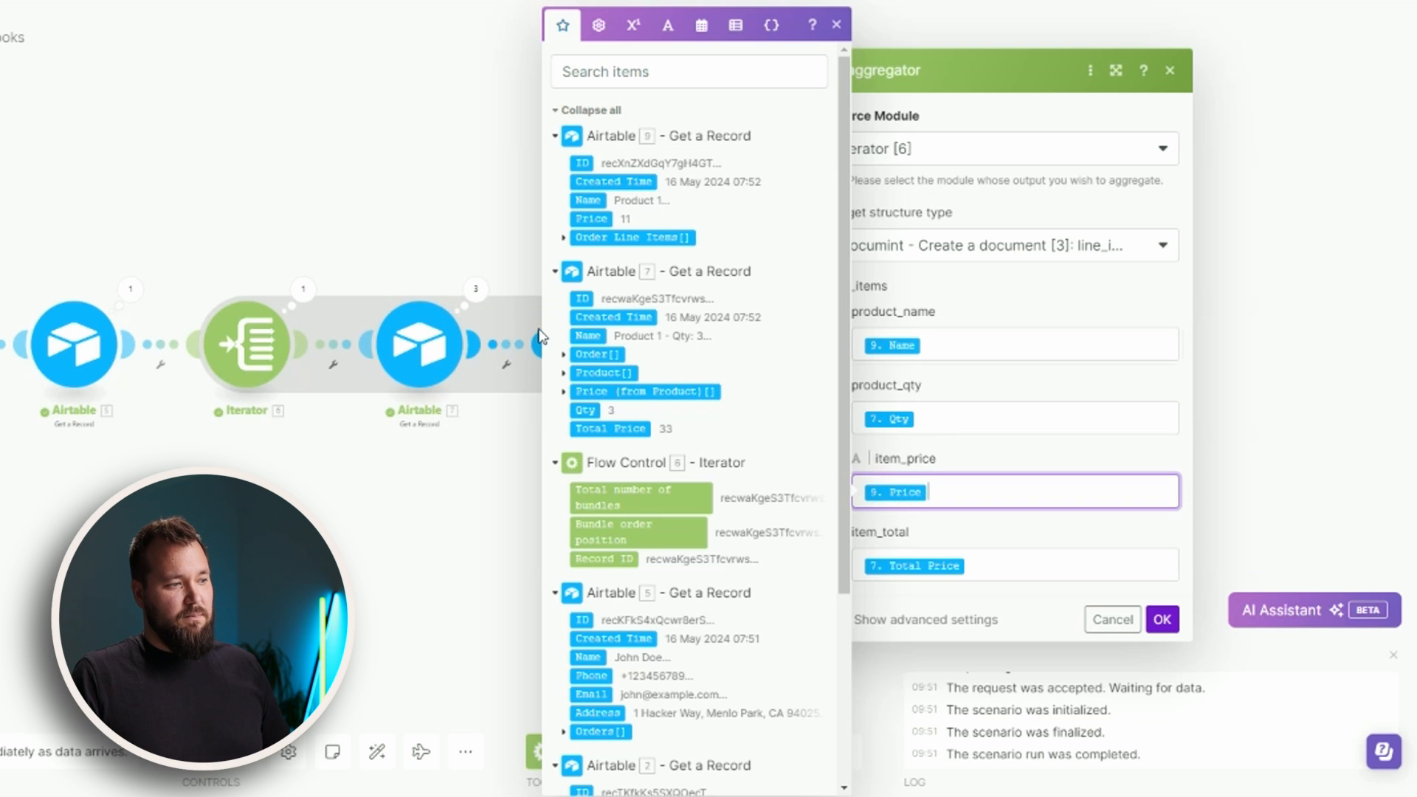
{"action": "left_click", "coordinate": [1162, 619]}
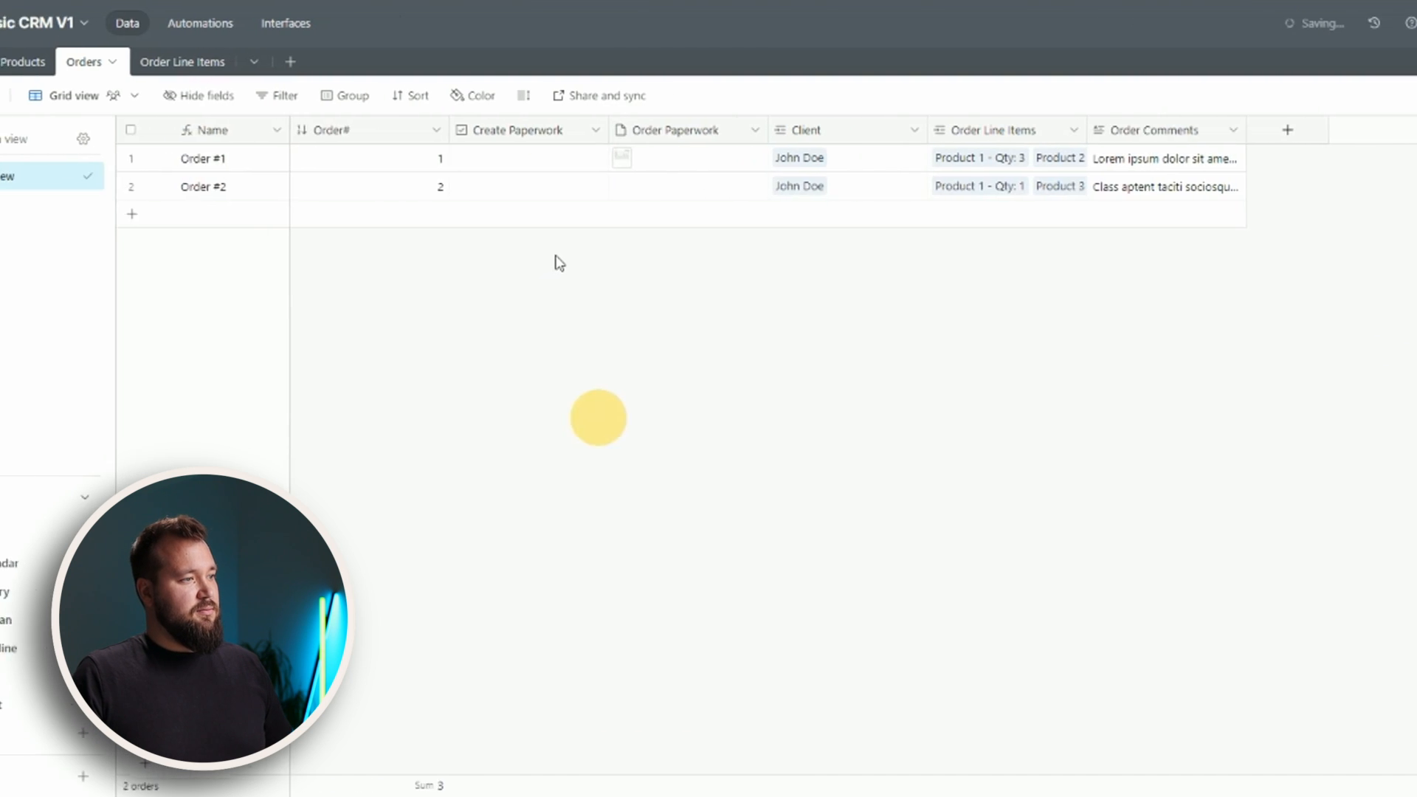
Switch to Airtable, preview Order #1's new Order Paperwork PDF and check its product names, quantities, prices and totals.
{"action": "left_click", "coordinate": [622, 157]}
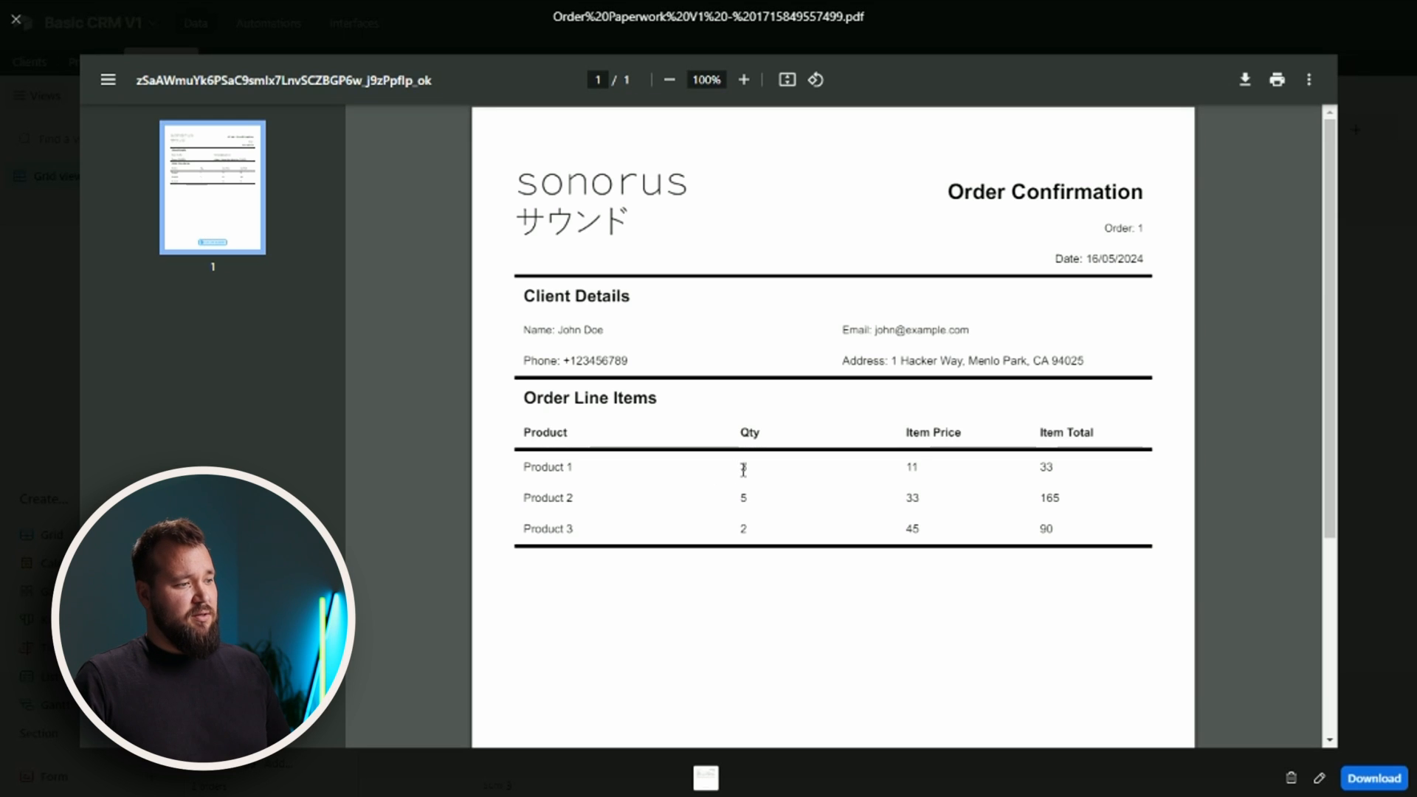
{"action": "left_click_drag", "start_coordinate": [1045, 468], "coordinate": [1067, 475]}
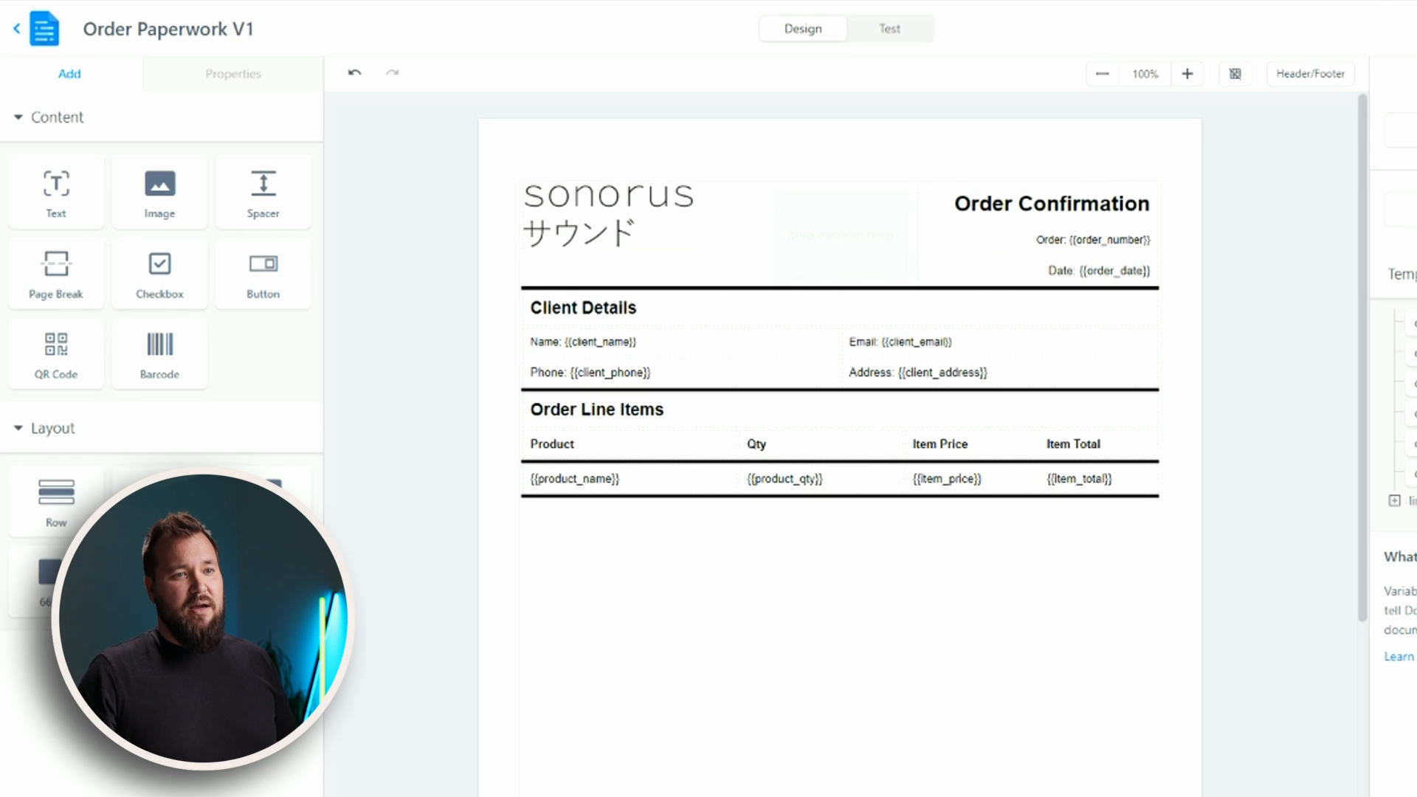
Open Documint's Help Center from the template editor and examine the $sum function's signatures on the Functions page.
{"action": "left_click", "coordinate": [1187, 28]}
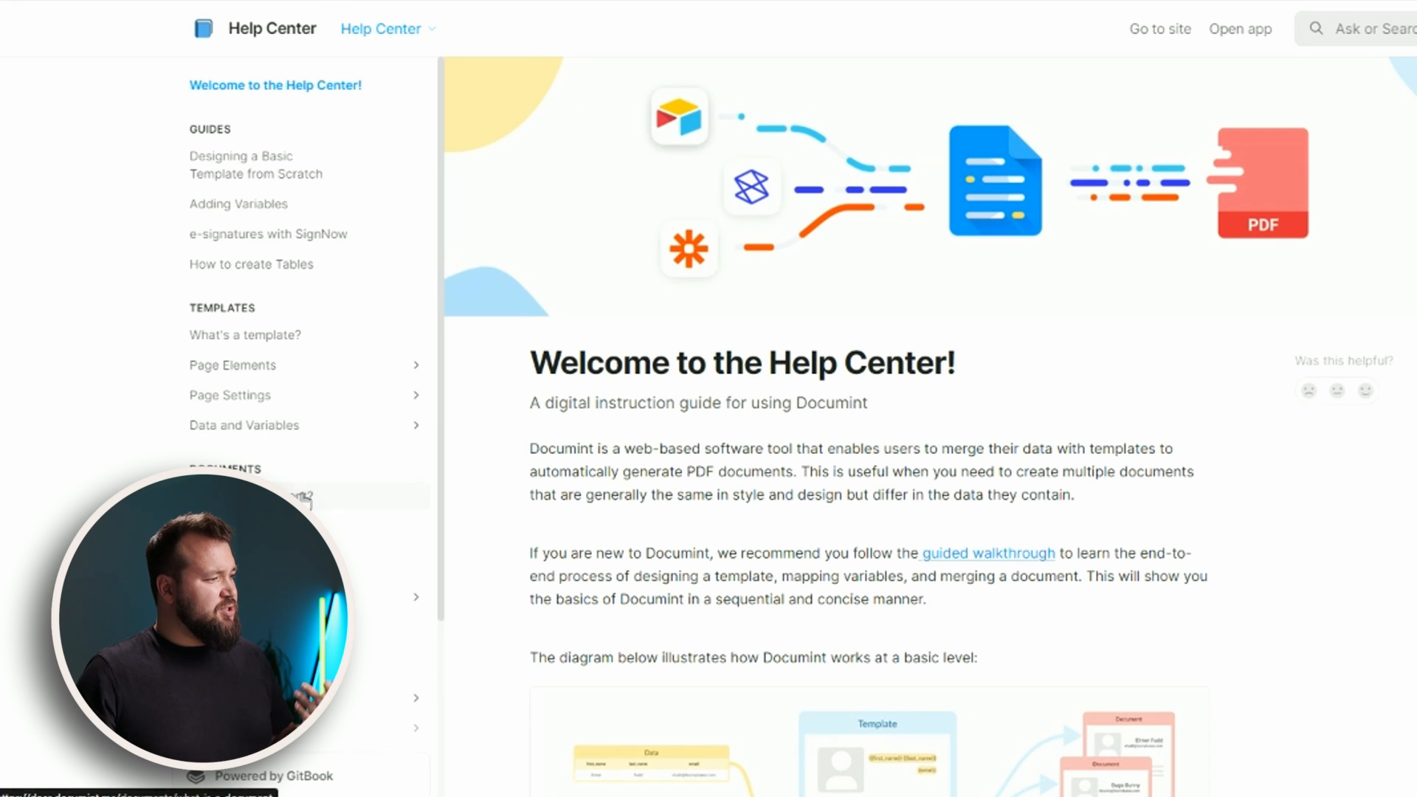
{"action": "left_click", "coordinate": [306, 432]}
{"action": "left_click", "coordinate": [298, 521]}
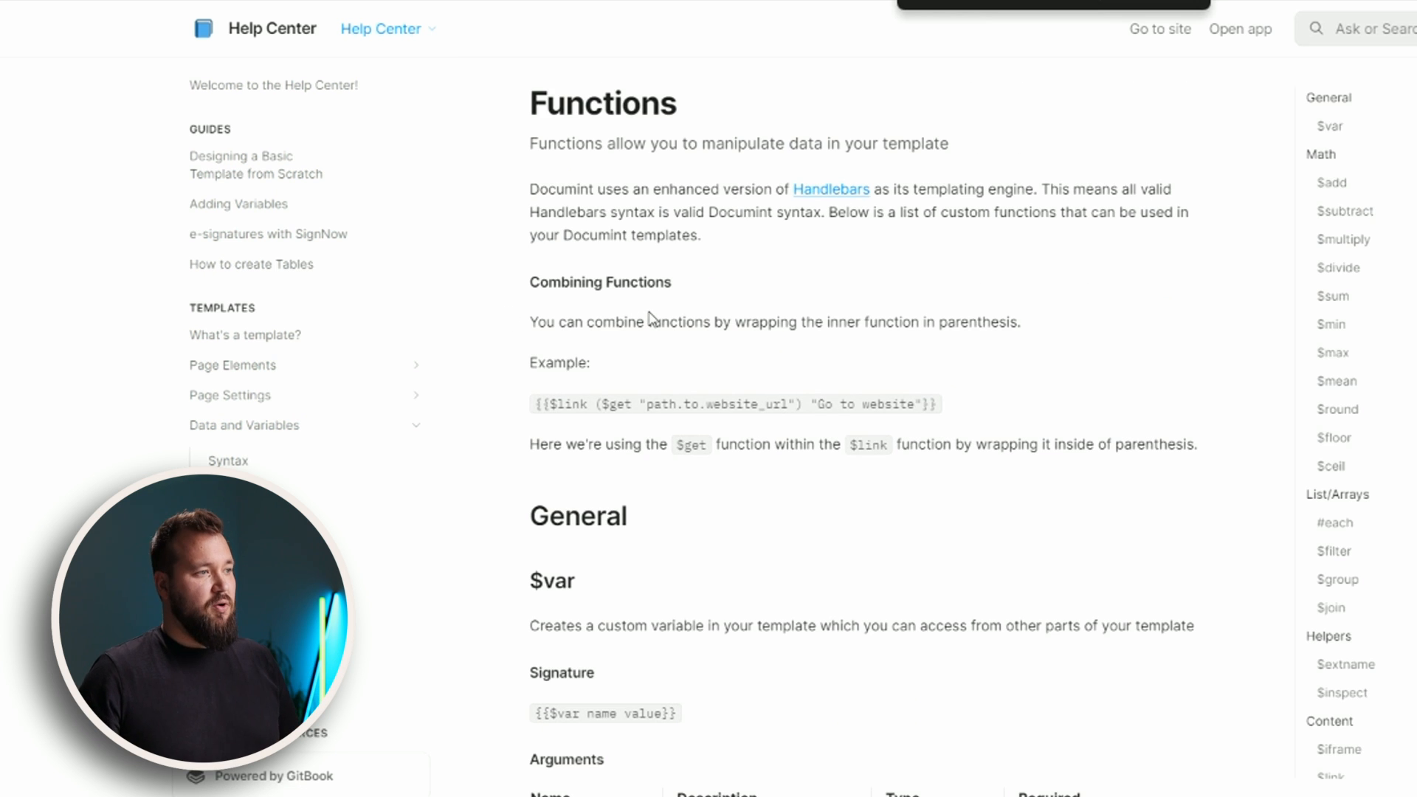
{"action": "scroll", "coordinate": [649, 372], "scroll_direction": "down", "scroll_amount": 5}
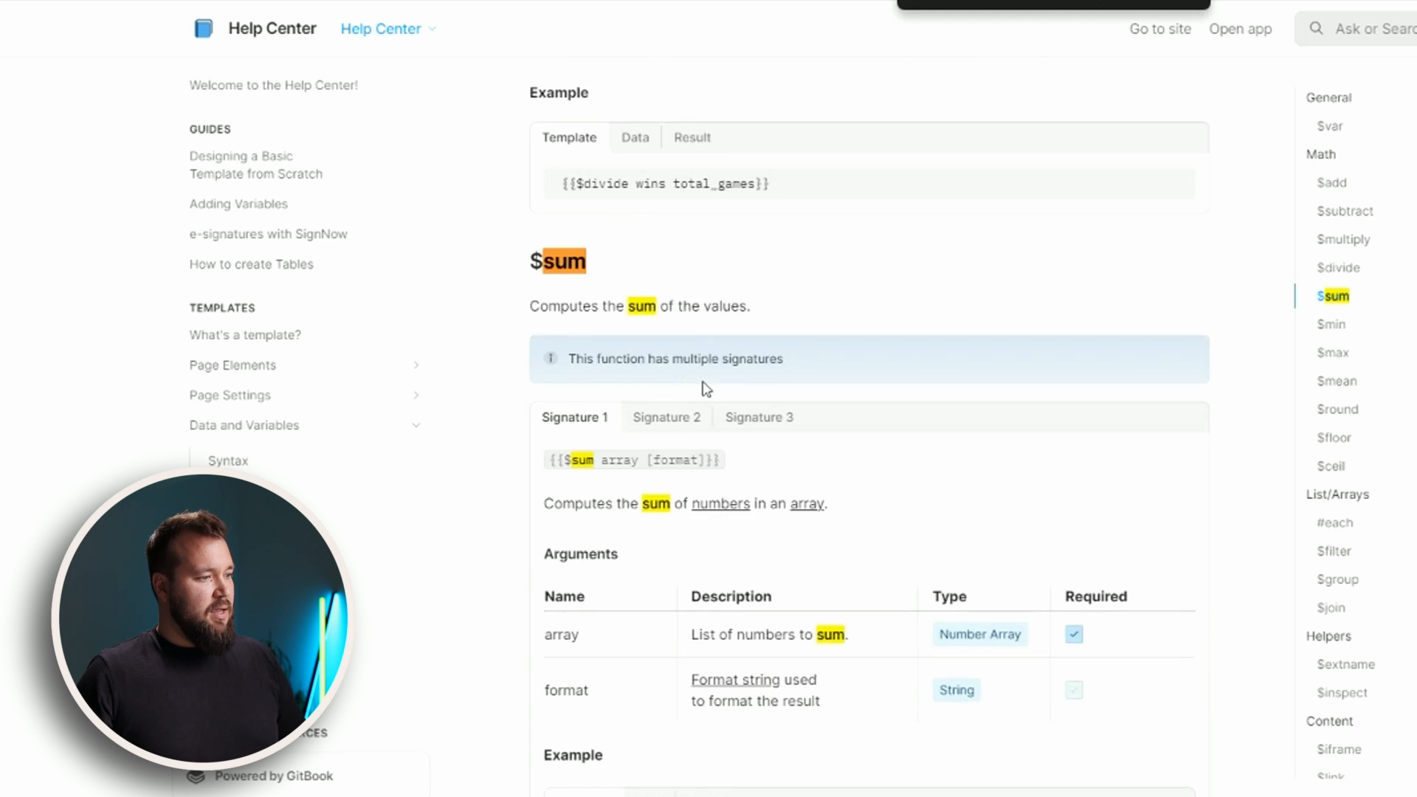
{"action": "scroll", "coordinate": [742, 391], "scroll_direction": "up", "scroll_amount": 1}
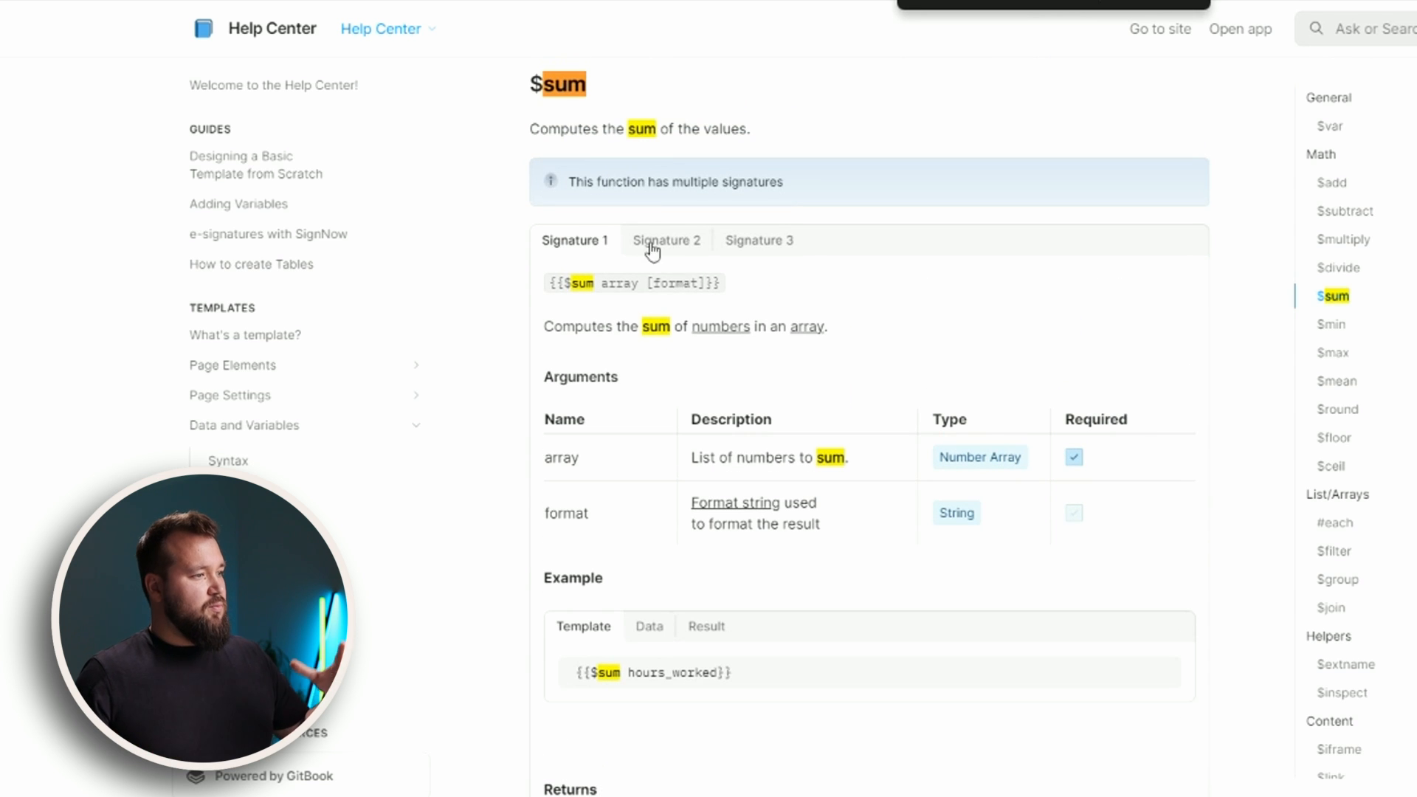
{"action": "left_click", "coordinate": [695, 243]}
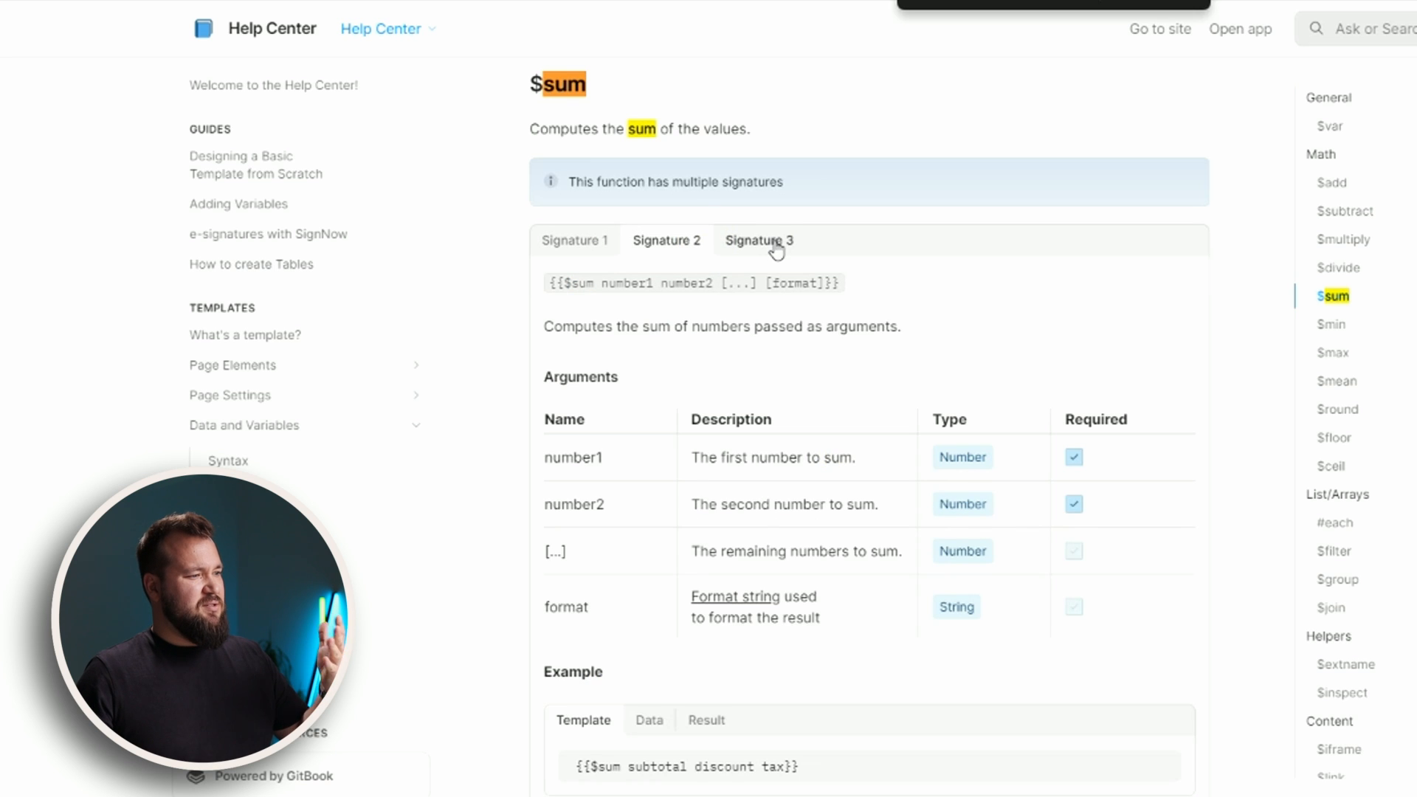
Compare the $sum function's signatures and examine how Signature 3's template example uses the items collection and the "price" path.
{"action": "left_click", "coordinate": [776, 243]}
{"action": "left_click", "coordinate": [583, 241]}
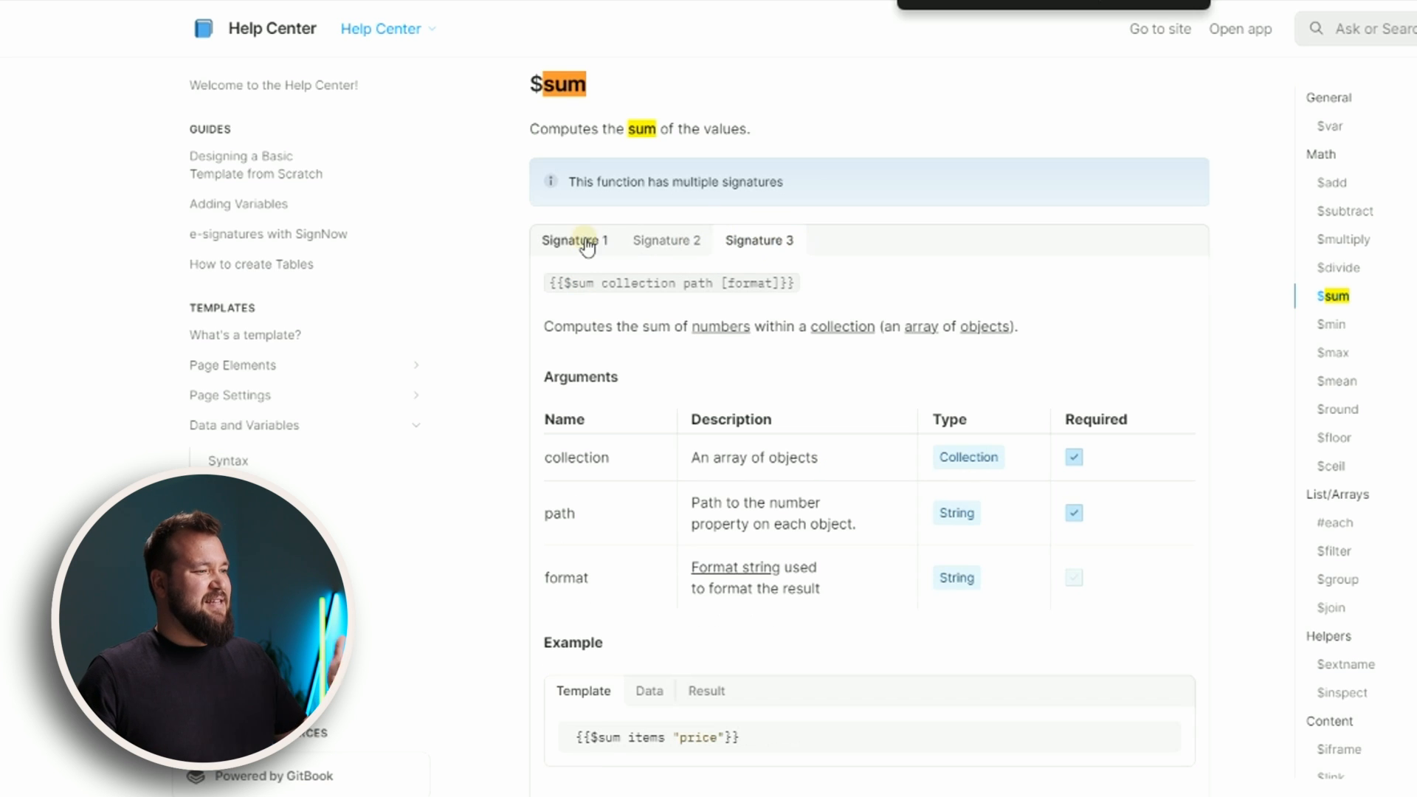
{"action": "left_click", "coordinate": [667, 243]}
{"action": "left_click", "coordinate": [775, 249]}
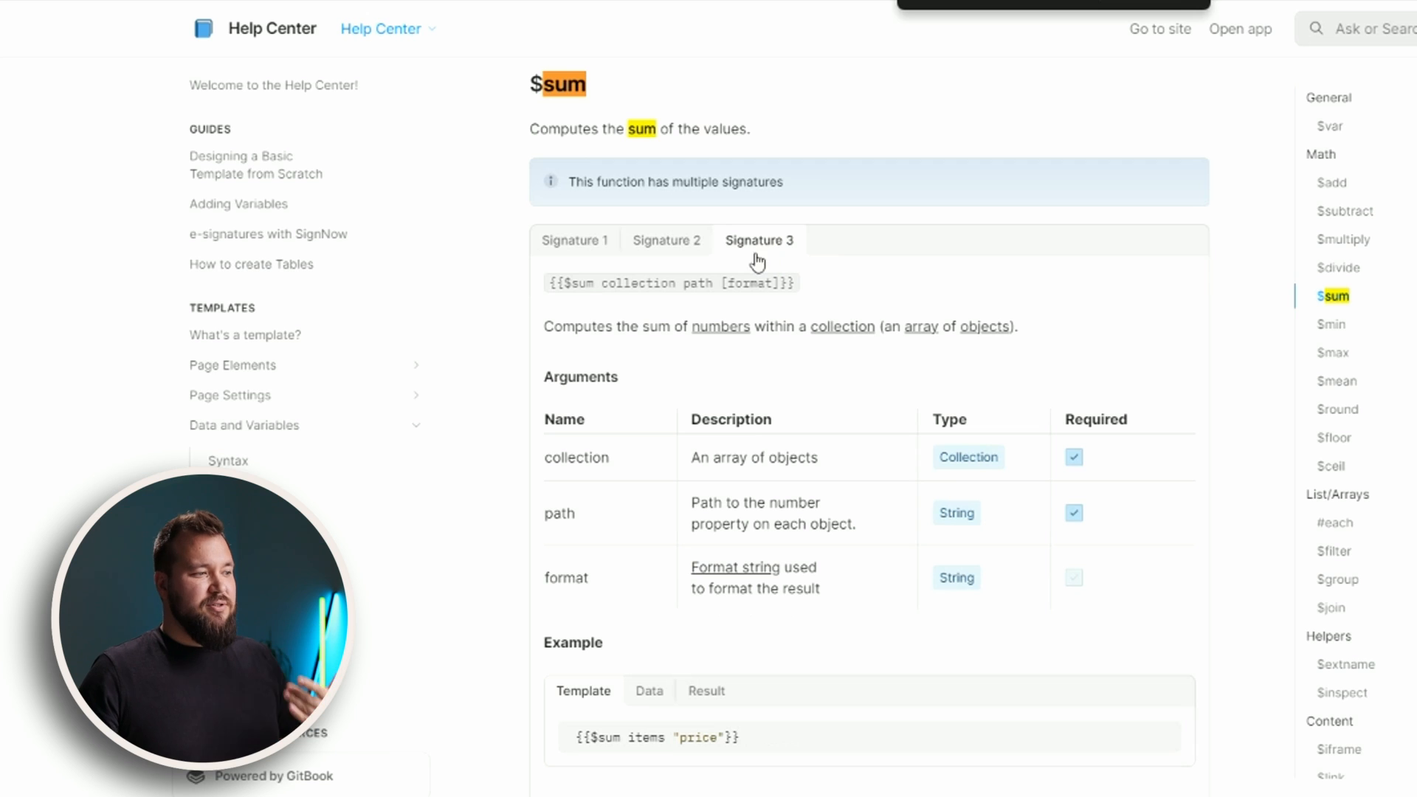
{"action": "left_click_drag", "start_coordinate": [601, 285], "coordinate": [762, 284]}
{"action": "scroll", "coordinate": [846, 359], "scroll_direction": "down", "scroll_amount": 1}
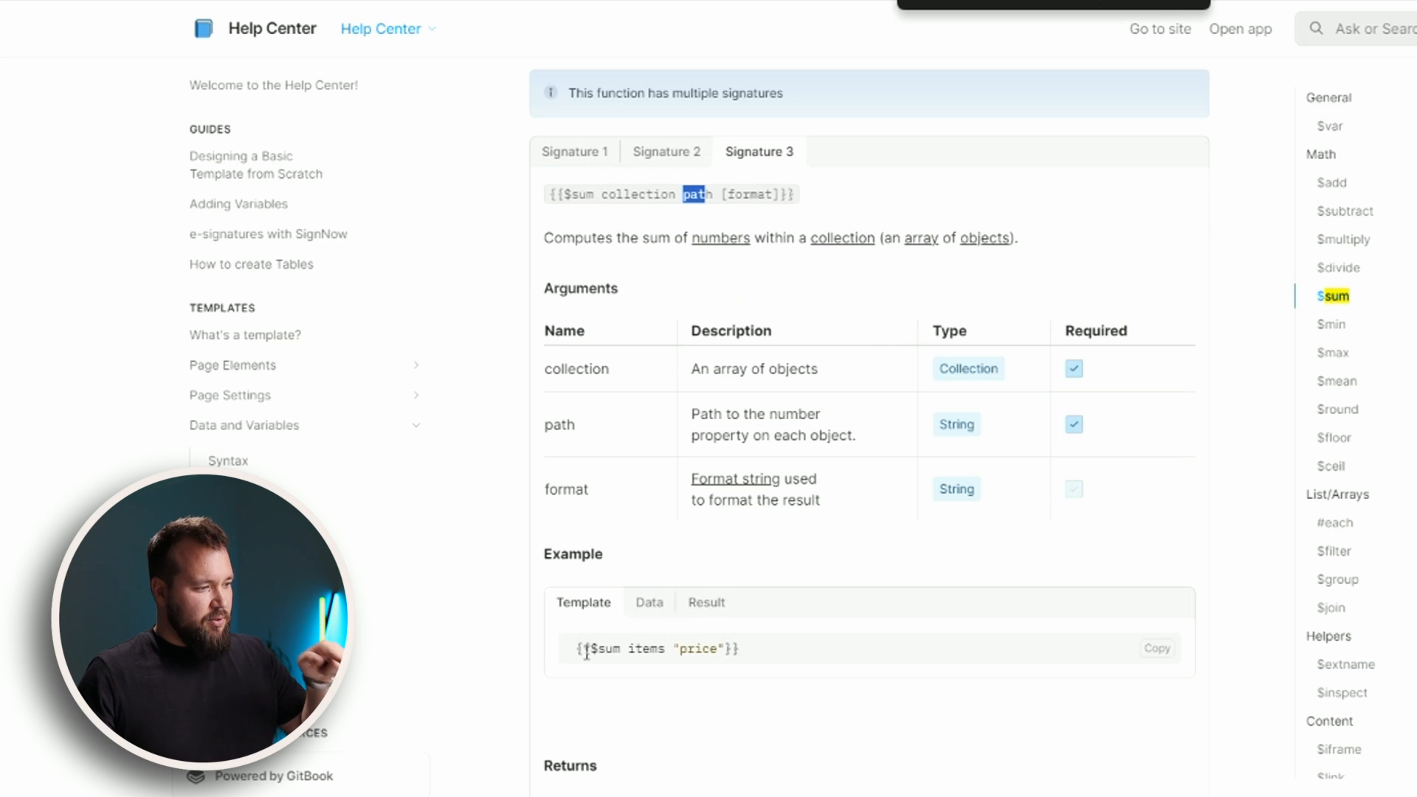
{"action": "left_click_drag", "start_coordinate": [628, 649], "coordinate": [694, 648]}
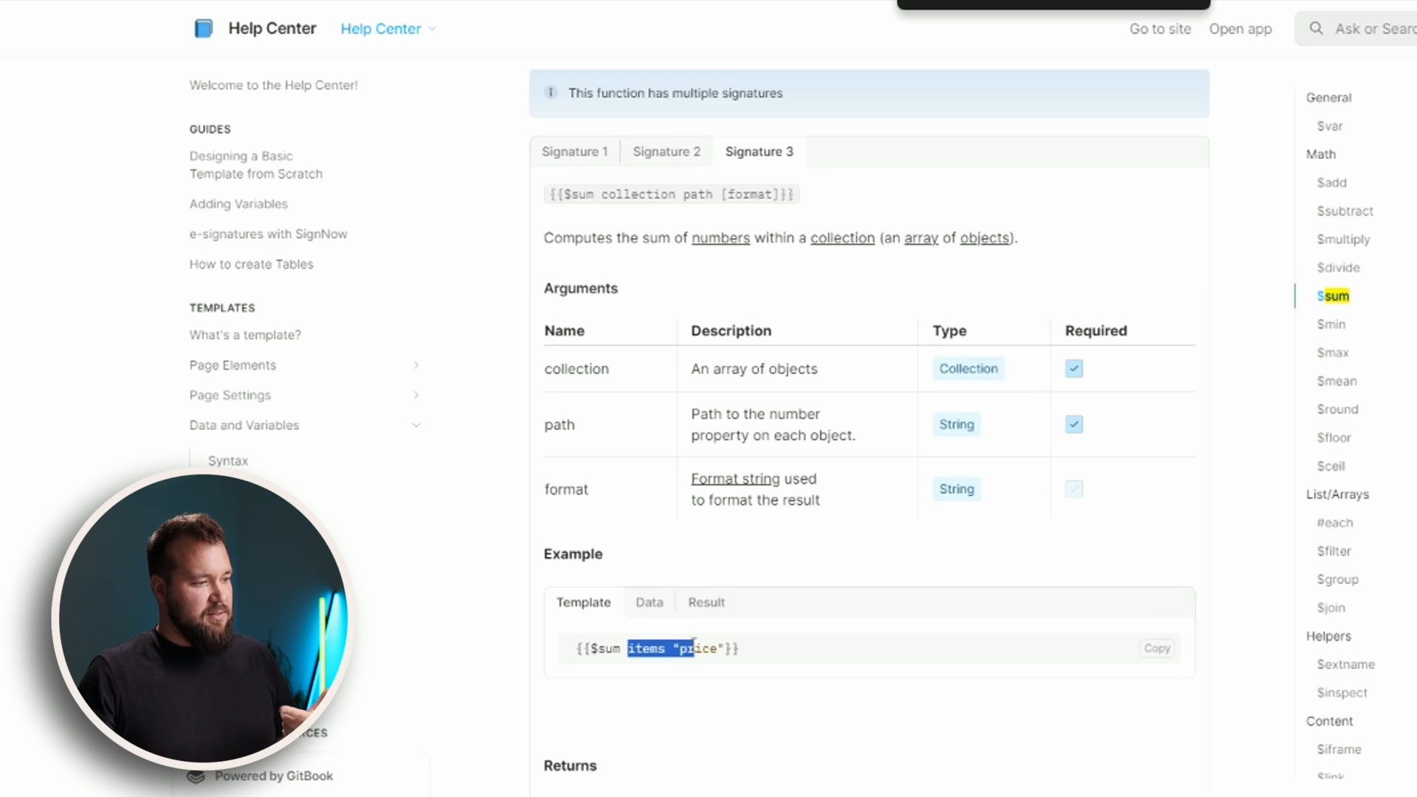
{"action": "left_click", "coordinate": [595, 654]}
{"action": "left_click_drag", "start_coordinate": [599, 651], "coordinate": [668, 648]}
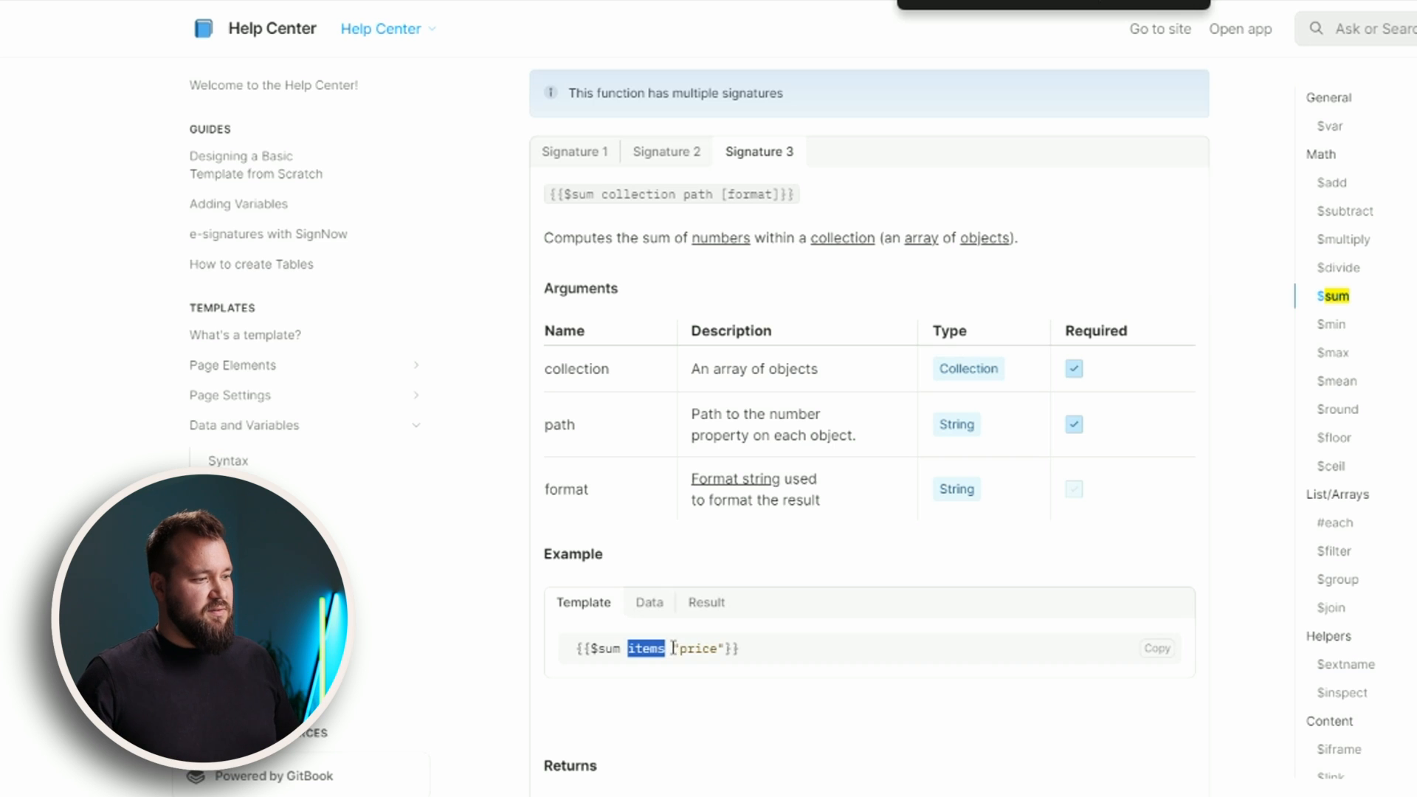
{"action": "left_click_drag", "start_coordinate": [675, 650], "coordinate": [724, 650]}
Review the data and result of the Signature 3 $sum example, focusing on the items' price values.
{"action": "left_click", "coordinate": [634, 609]}
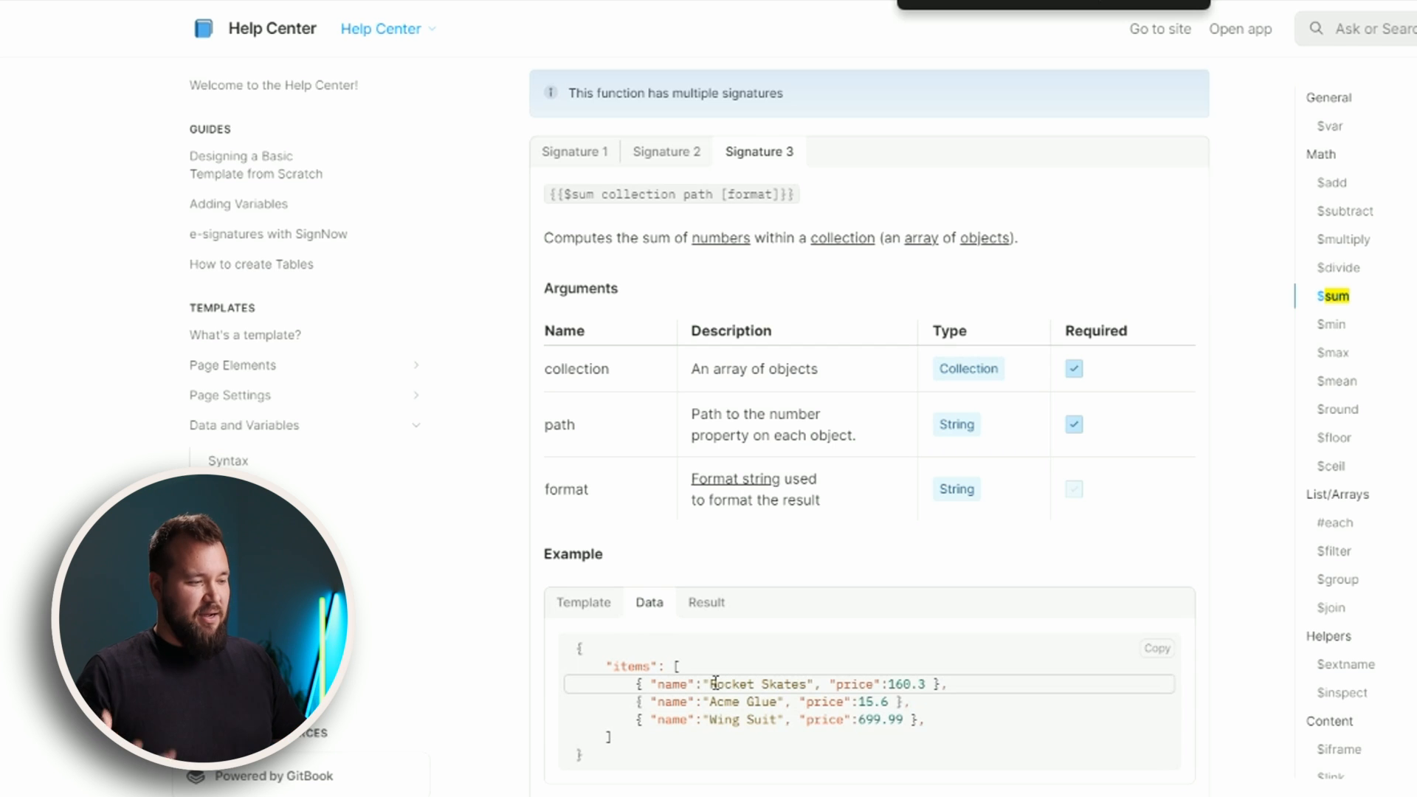
{"action": "left_click", "coordinate": [708, 604]}
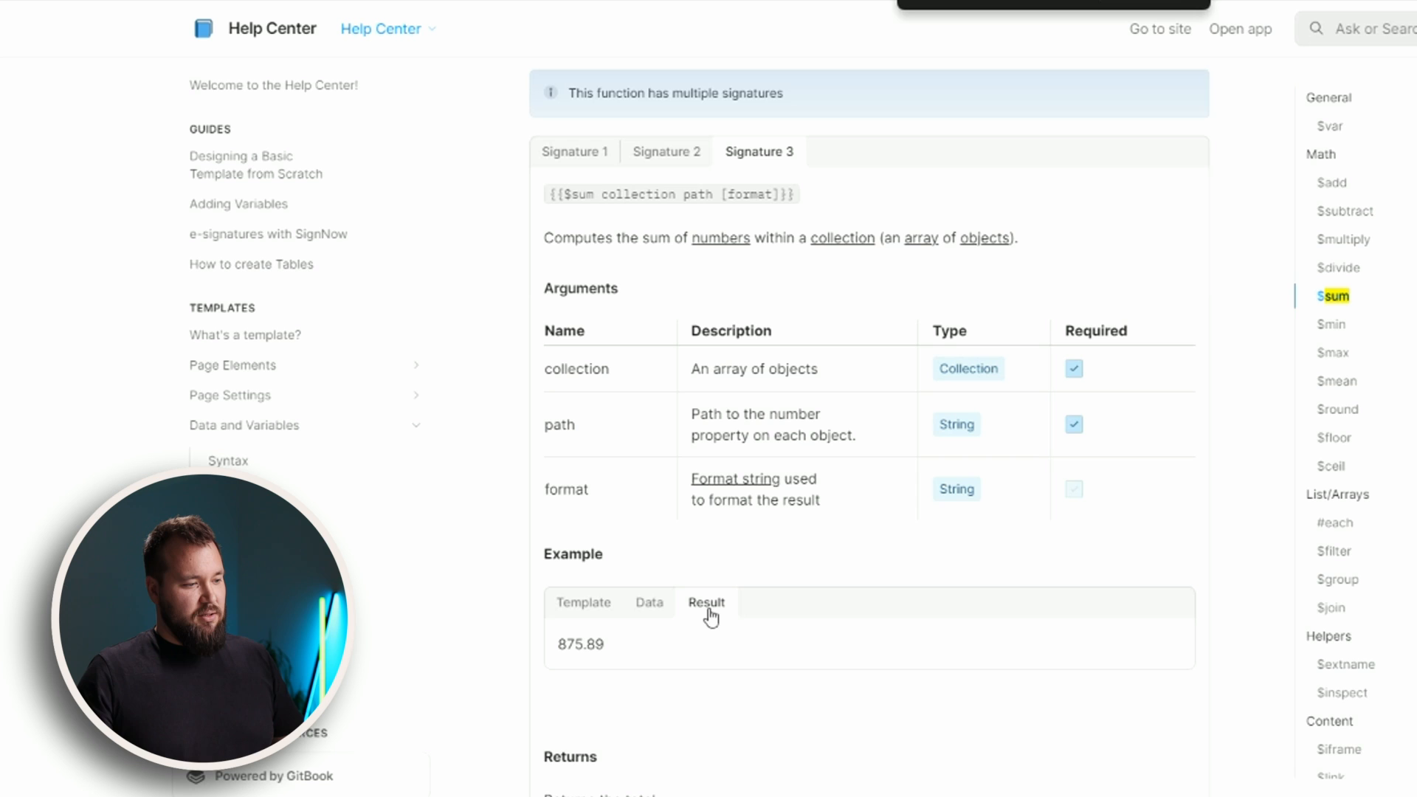
{"action": "left_click", "coordinate": [650, 611]}
{"action": "double_click", "coordinate": [848, 680]}
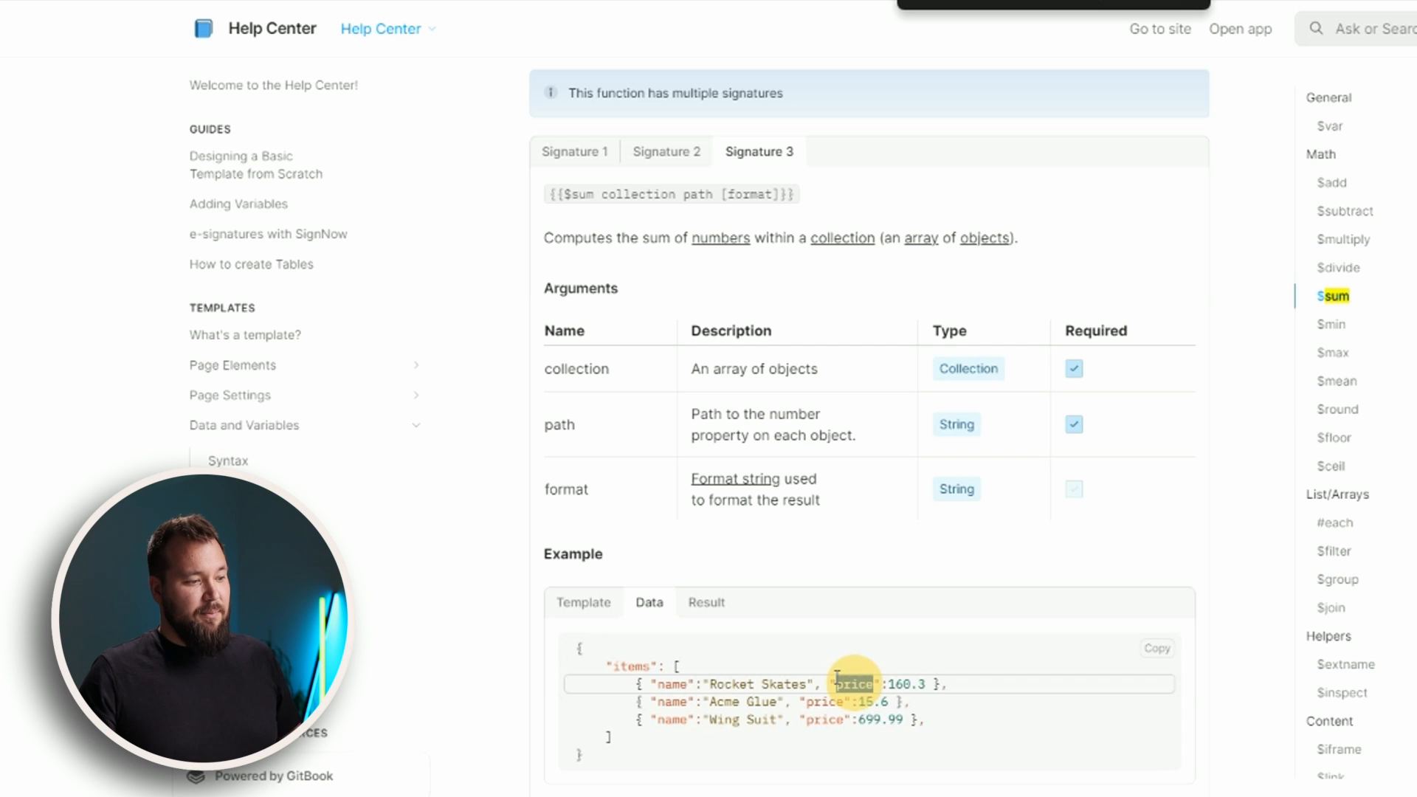
{"action": "mouse_move", "coordinate": [888, 684]}
{"action": "left_mouse_down"}
{"action": "mouse_move", "coordinate": [934, 684]}
{"action": "mouse_move", "coordinate": [885, 694]}
{"action": "left_mouse_up"}
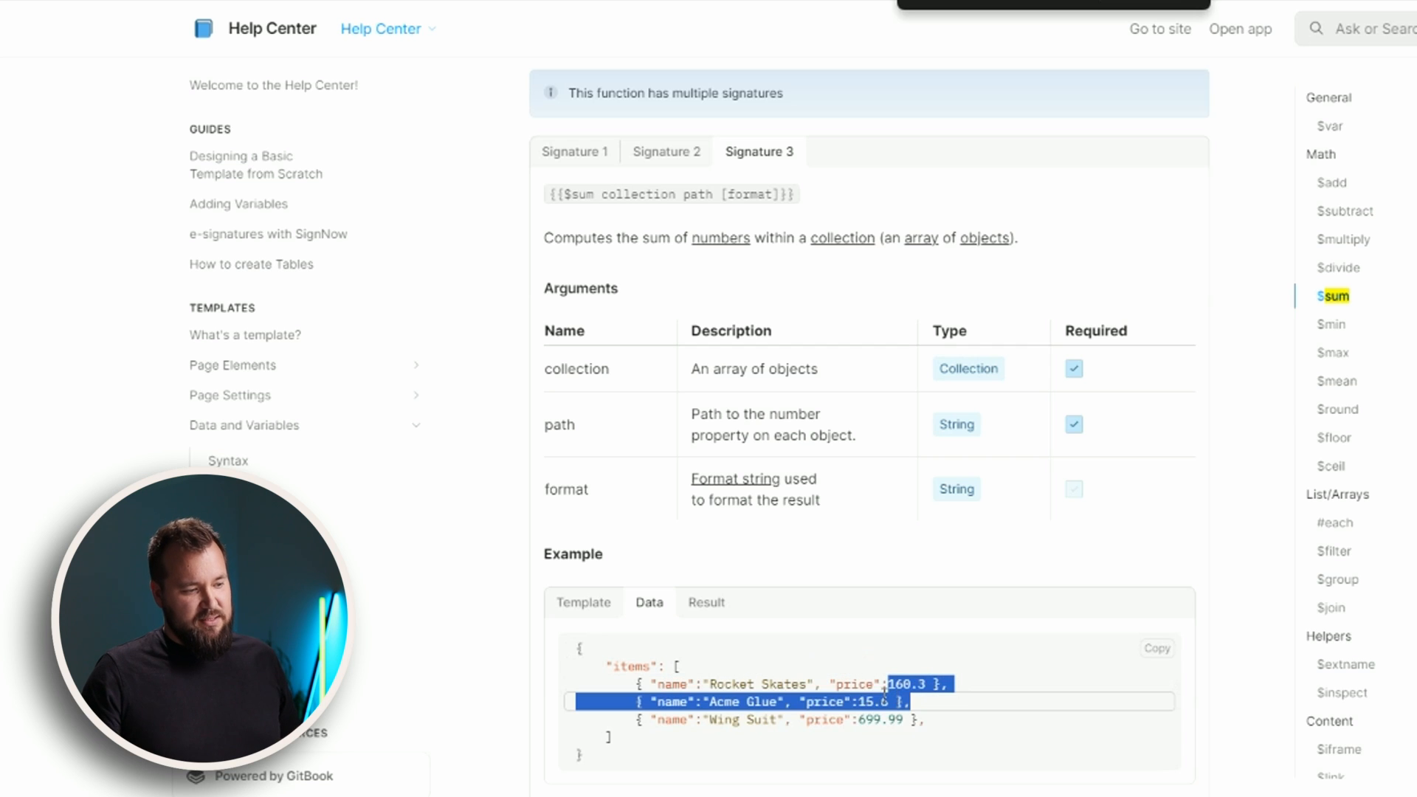
{"action": "left_click", "coordinate": [862, 701]}
{"action": "double_click", "coordinate": [868, 720]}
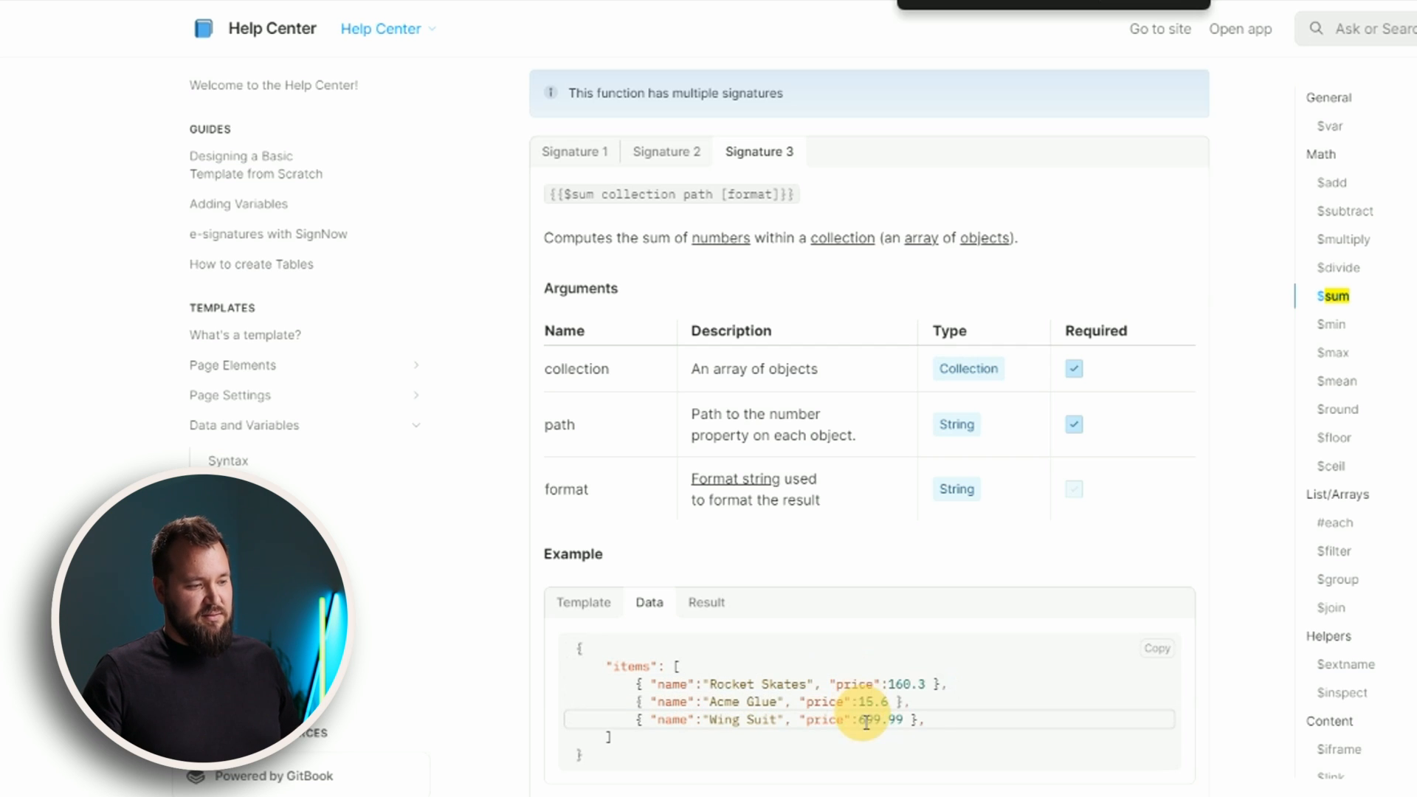
{"action": "left_click", "coordinate": [709, 605]}
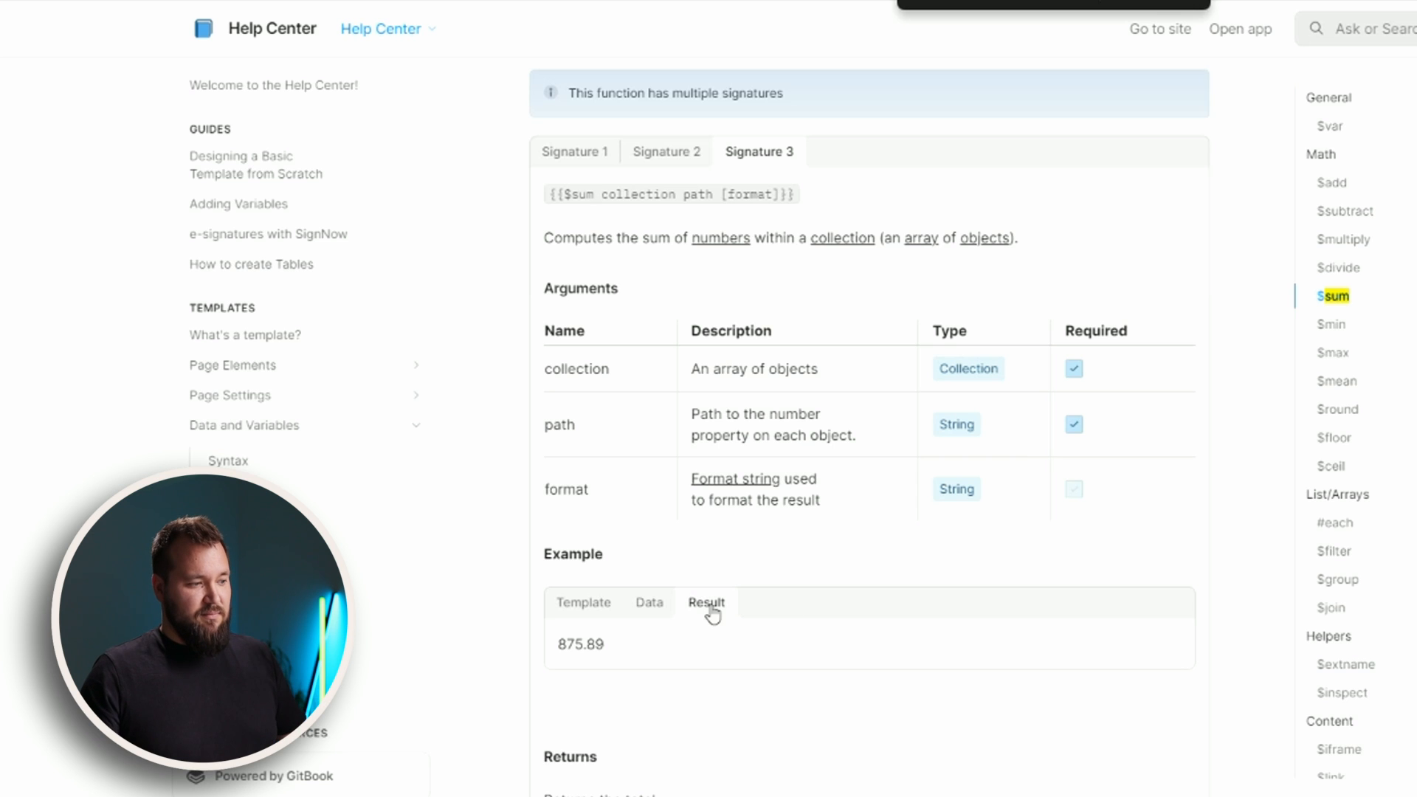
{"action": "left_click_drag", "start_coordinate": [628, 645], "coordinate": [583, 645]}
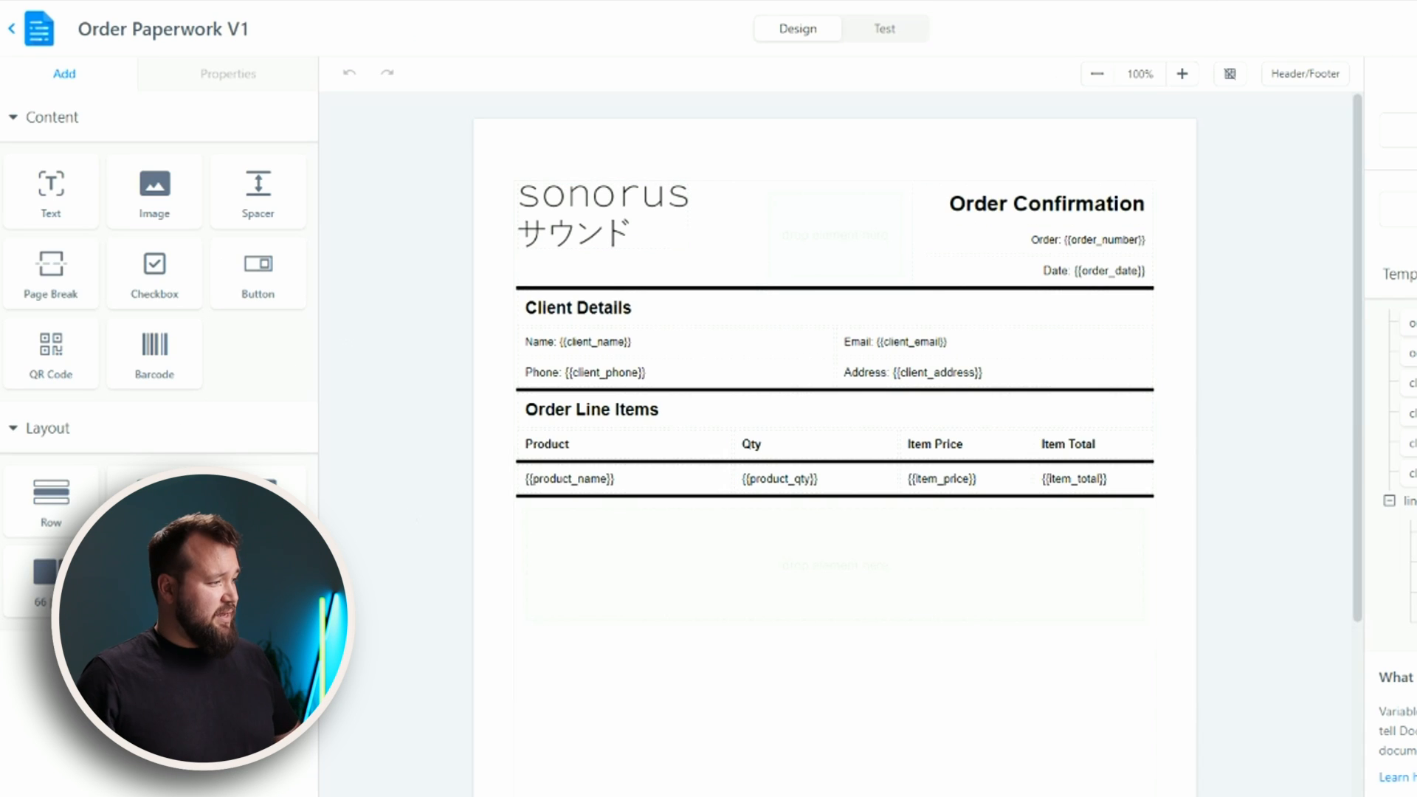
In Documint's Order Paperwork V1 template, add a two-column row below the line items, with a text element in the 46% wide second column.
{"action": "left_click_drag", "start_coordinate": [48, 585], "coordinate": [725, 671]}
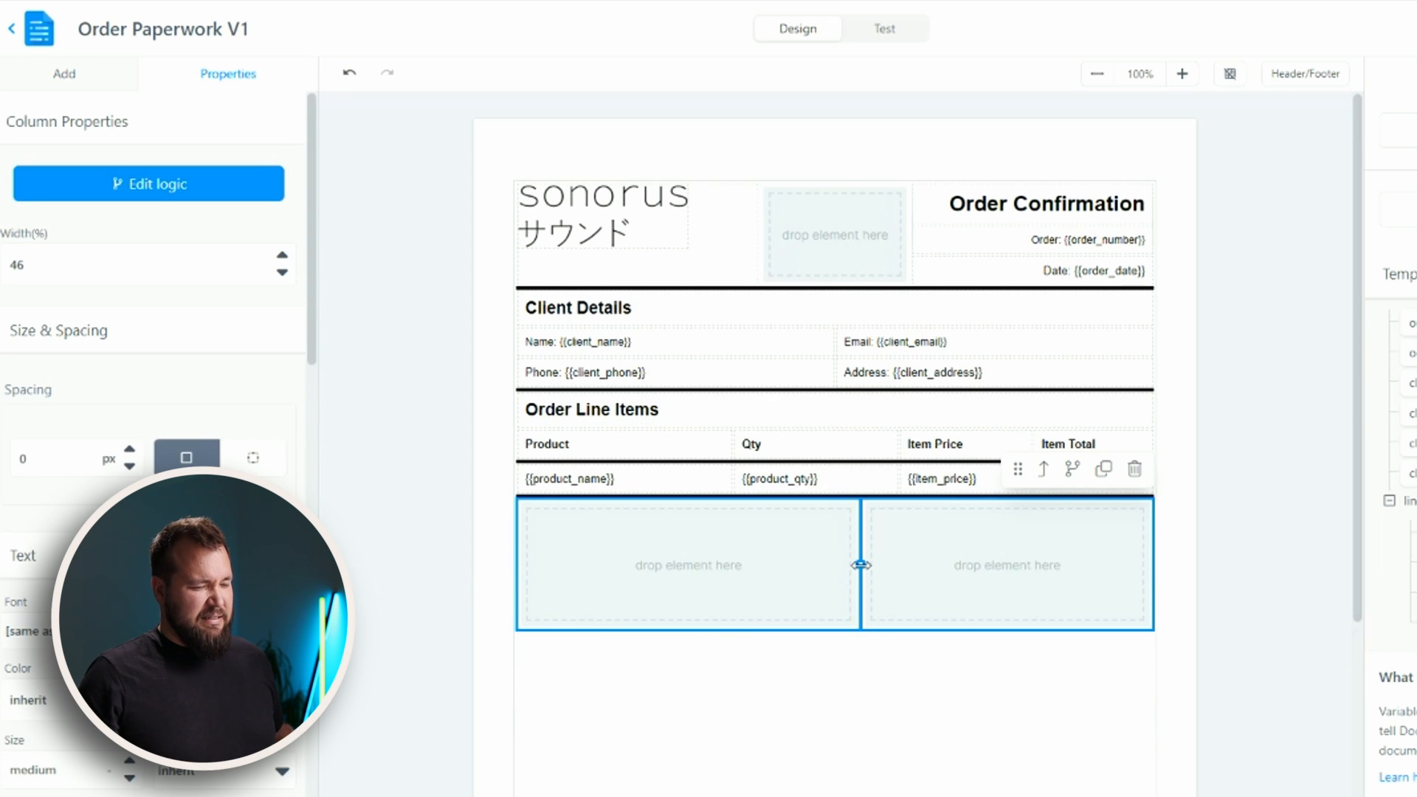
{"action": "left_click", "coordinate": [67, 74]}
{"action": "left_click_drag", "start_coordinate": [51, 188], "coordinate": [974, 657]}
{"action": "double_click", "coordinate": [937, 522]}
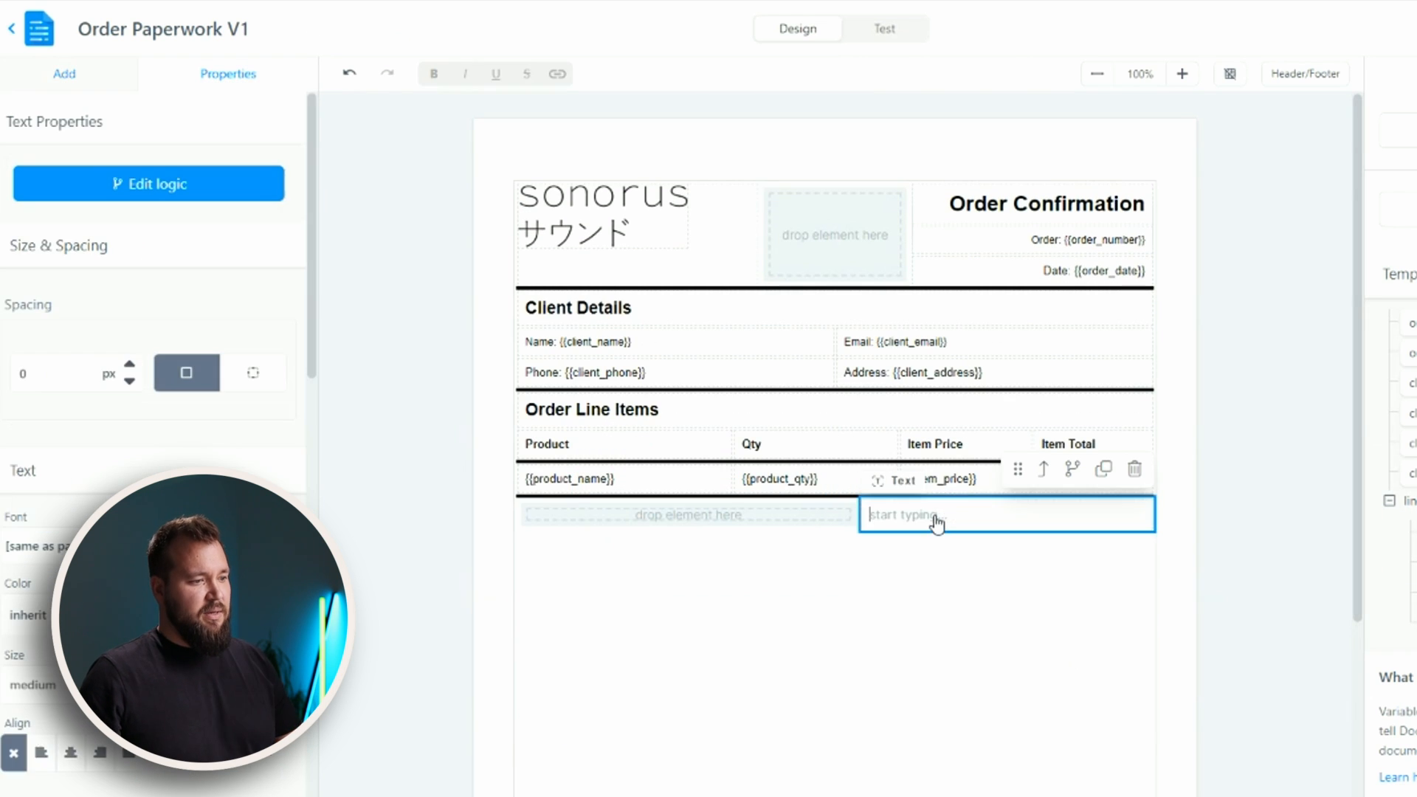
Enter "Total Price: {{$sum line_items "item_total"}}" in the new text element below the line items.
{"action": "type", "text": "Total Price: {{"}
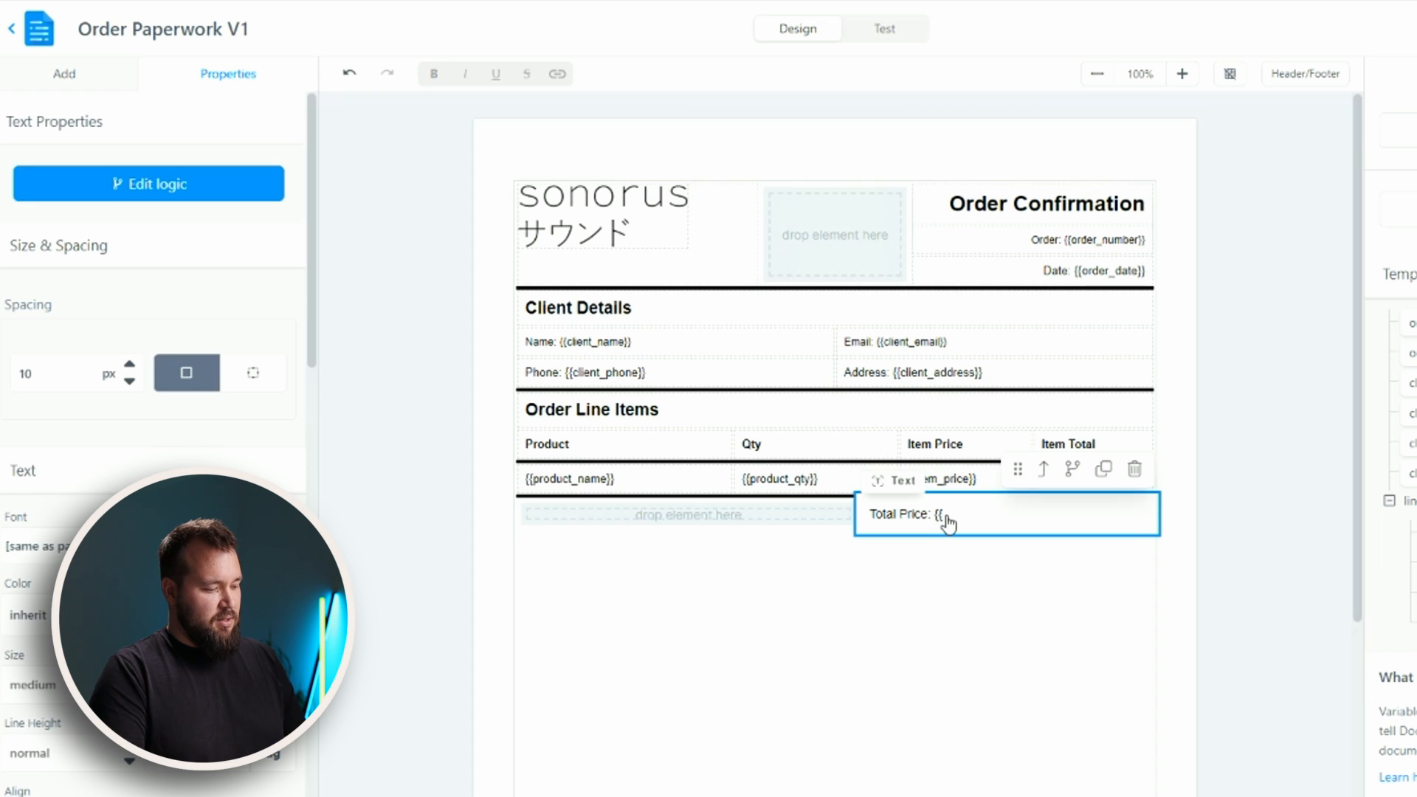
{"action": "type", "text": "$sum"}
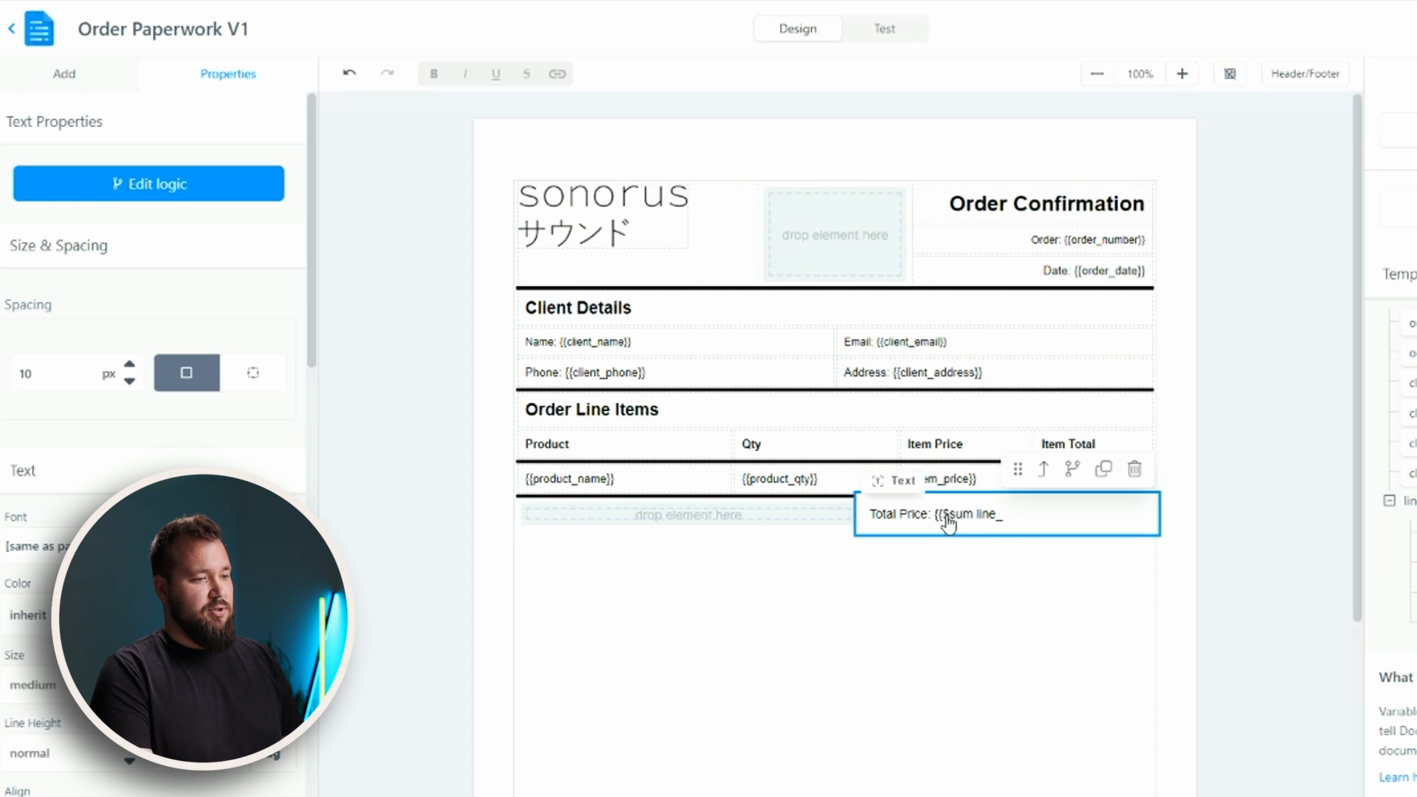
{"action": "type", "text": "line_items"}
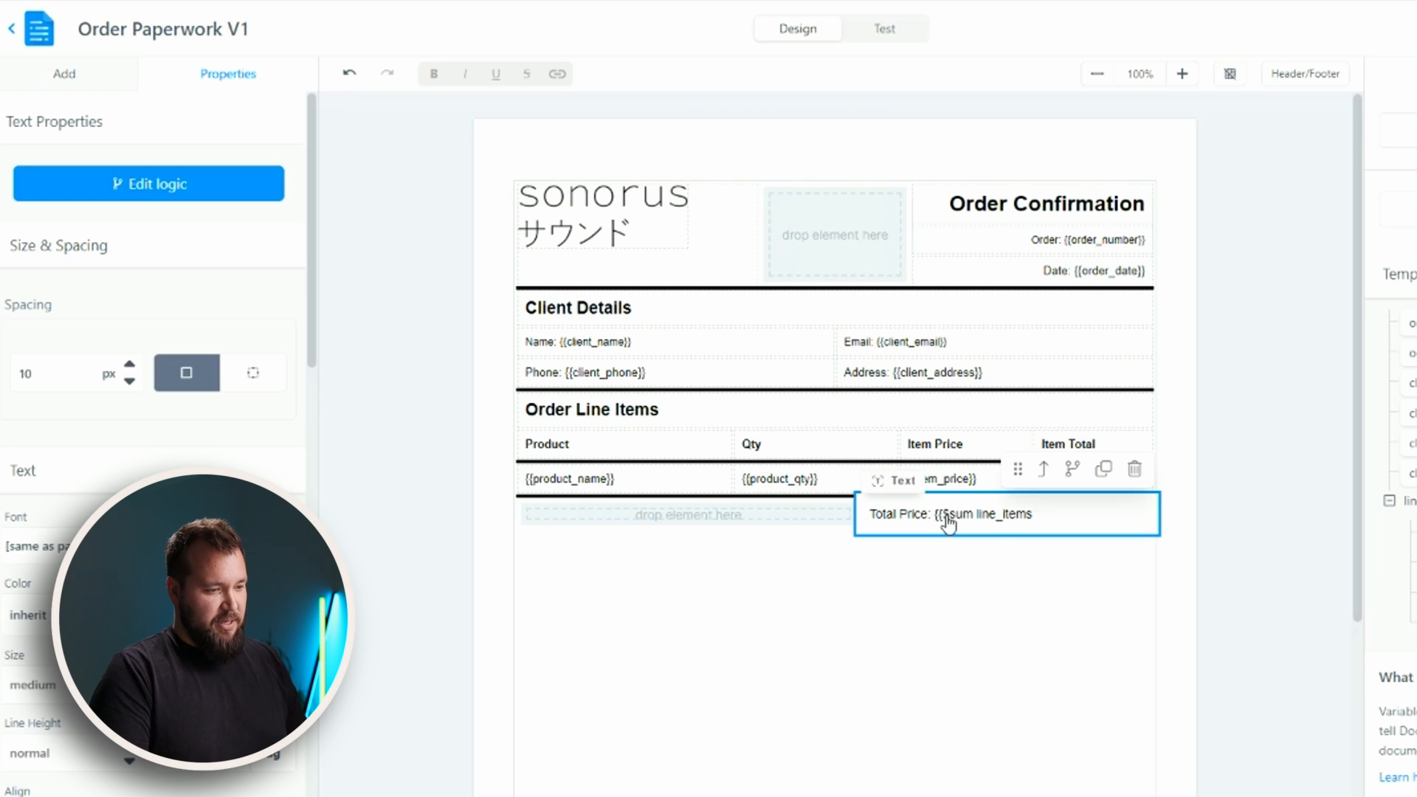
{"action": "left_click", "coordinate": [1257, 452]}
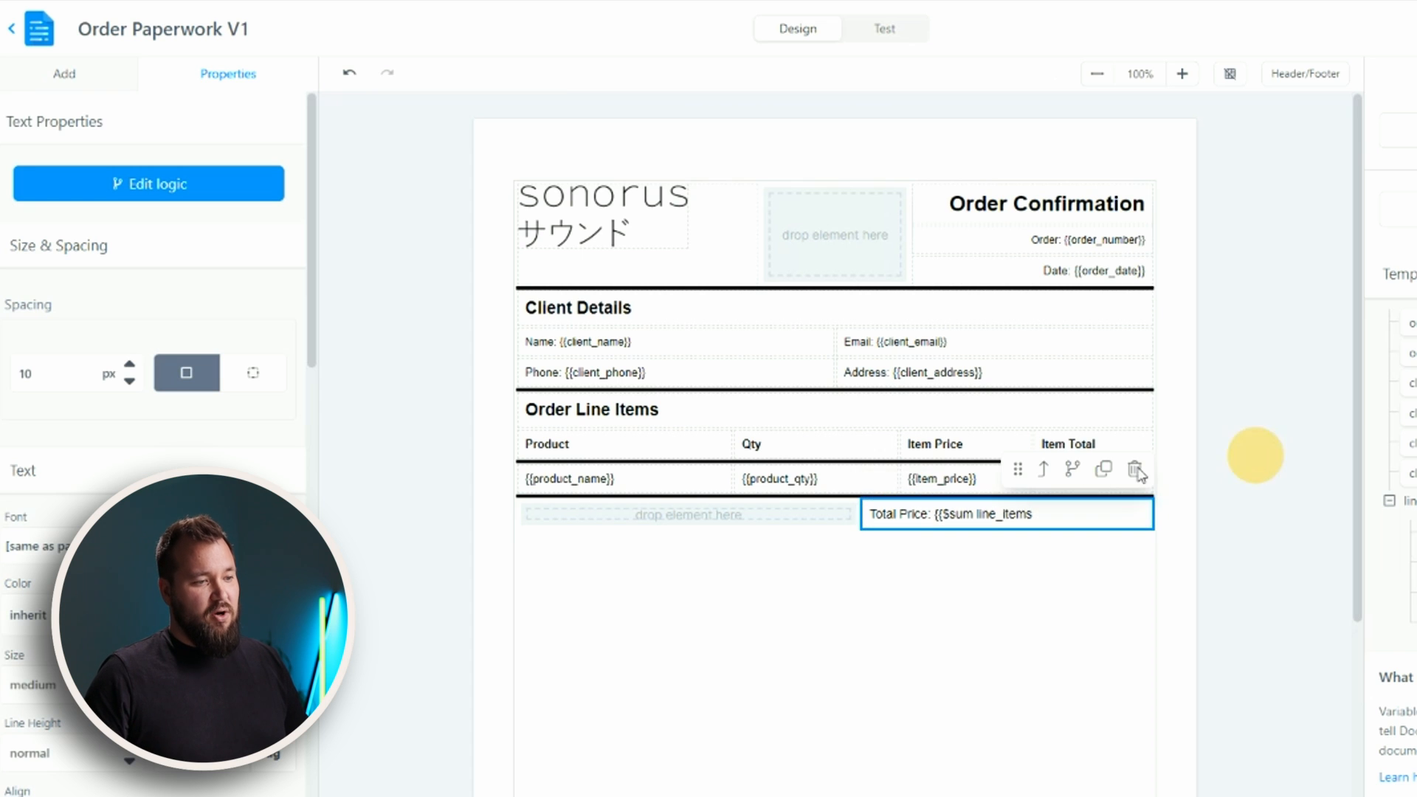
{"action": "left_click", "coordinate": [1225, 421]}
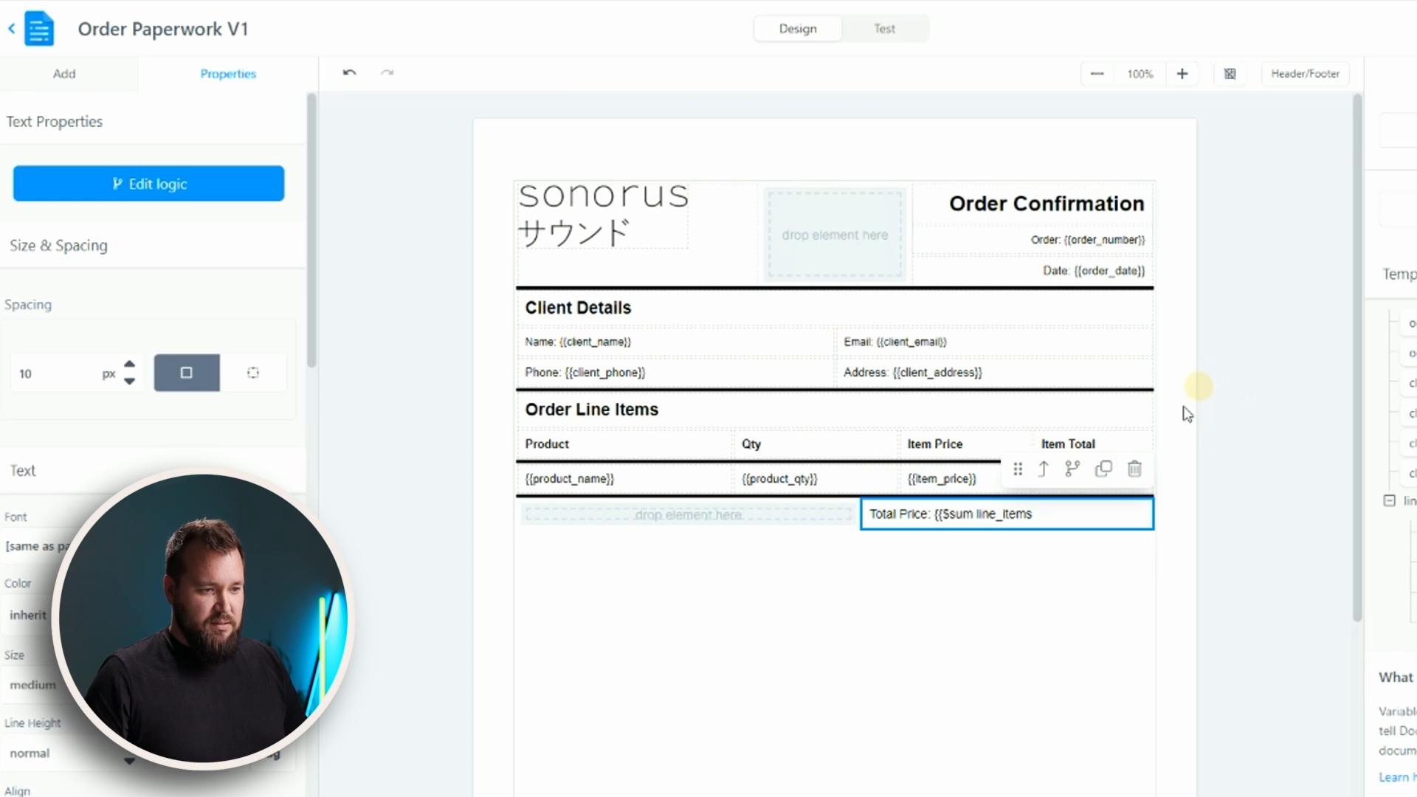
{"action": "left_click", "coordinate": [1188, 415]}
{"action": "left_click", "coordinate": [1033, 518]}
{"action": "left_click", "coordinate": [1063, 525]}
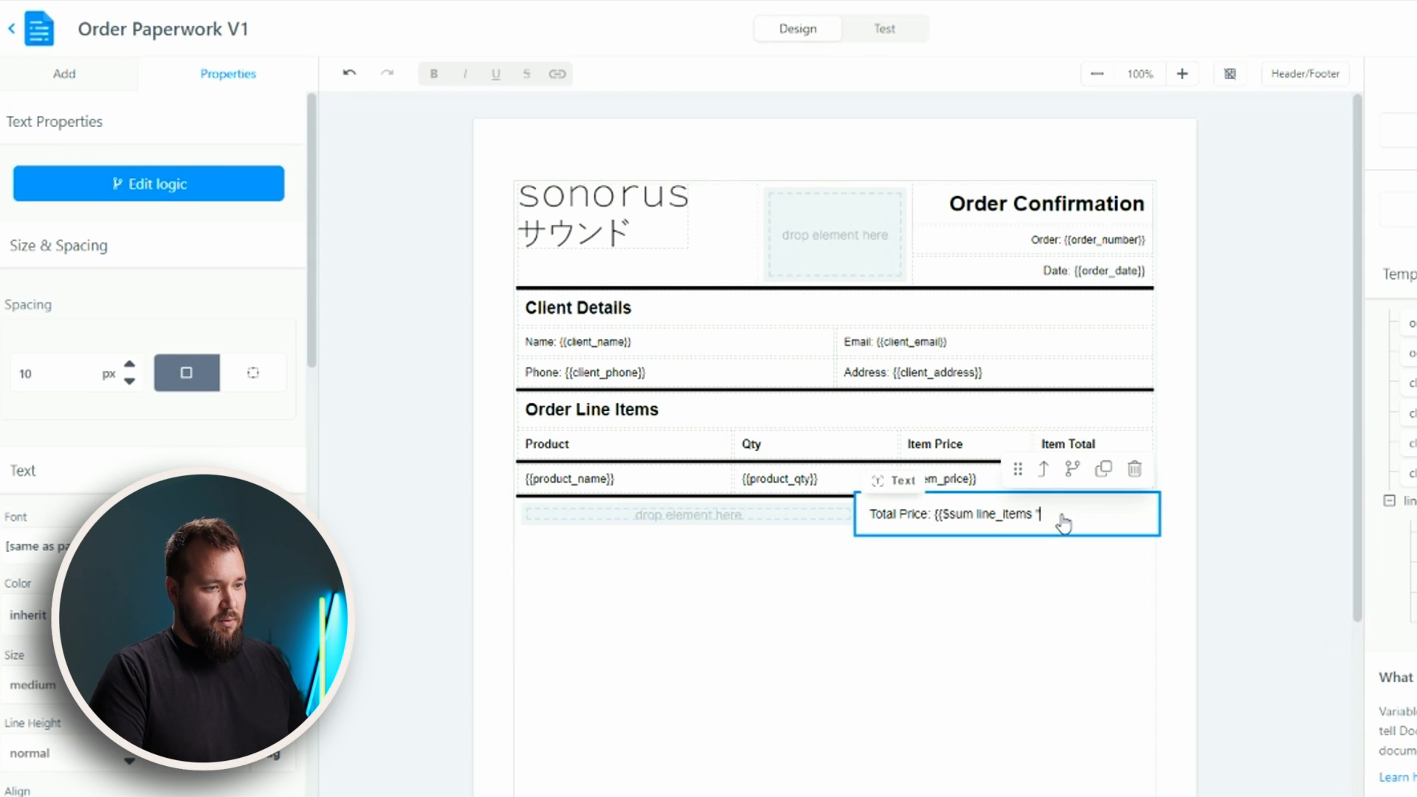
{"action": "type", "text": "item_total\"}}"}
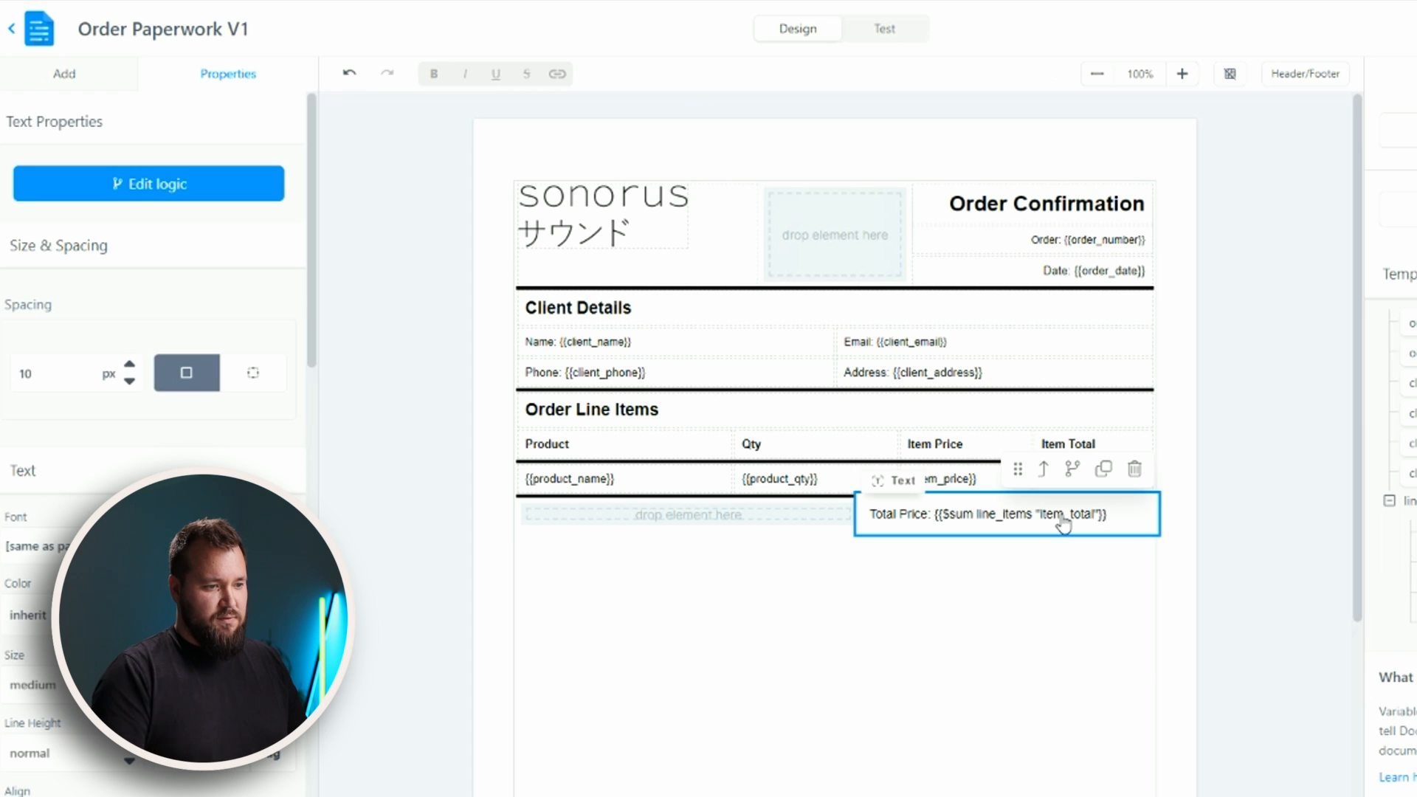
{"action": "left_click", "coordinate": [1260, 493]}
{"action": "left_click", "coordinate": [1261, 493]}
Set the Total Price text's size to 19 px and make its $sum expression bold.
{"action": "triple_click", "coordinate": [983, 521]}
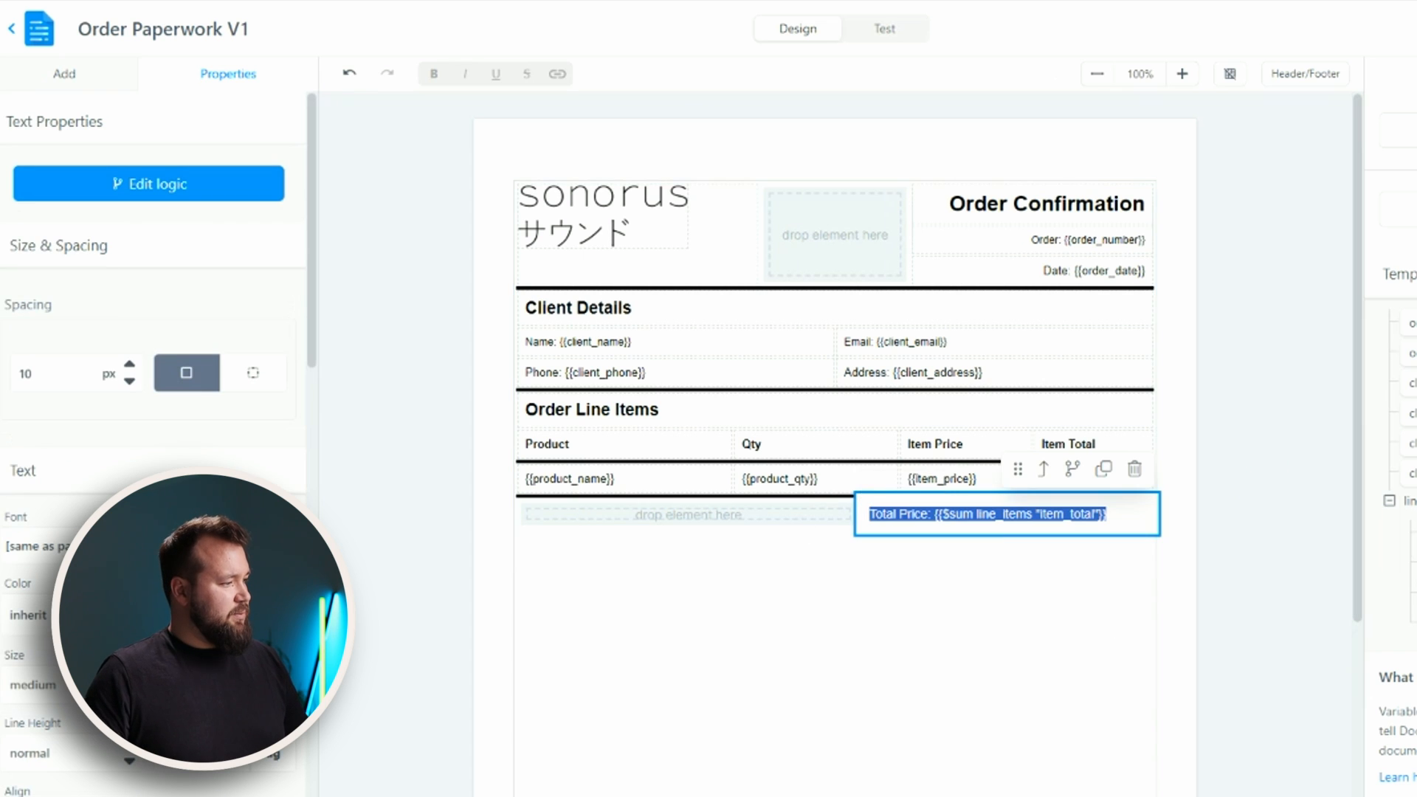
{"action": "left_click", "coordinate": [948, 529]}
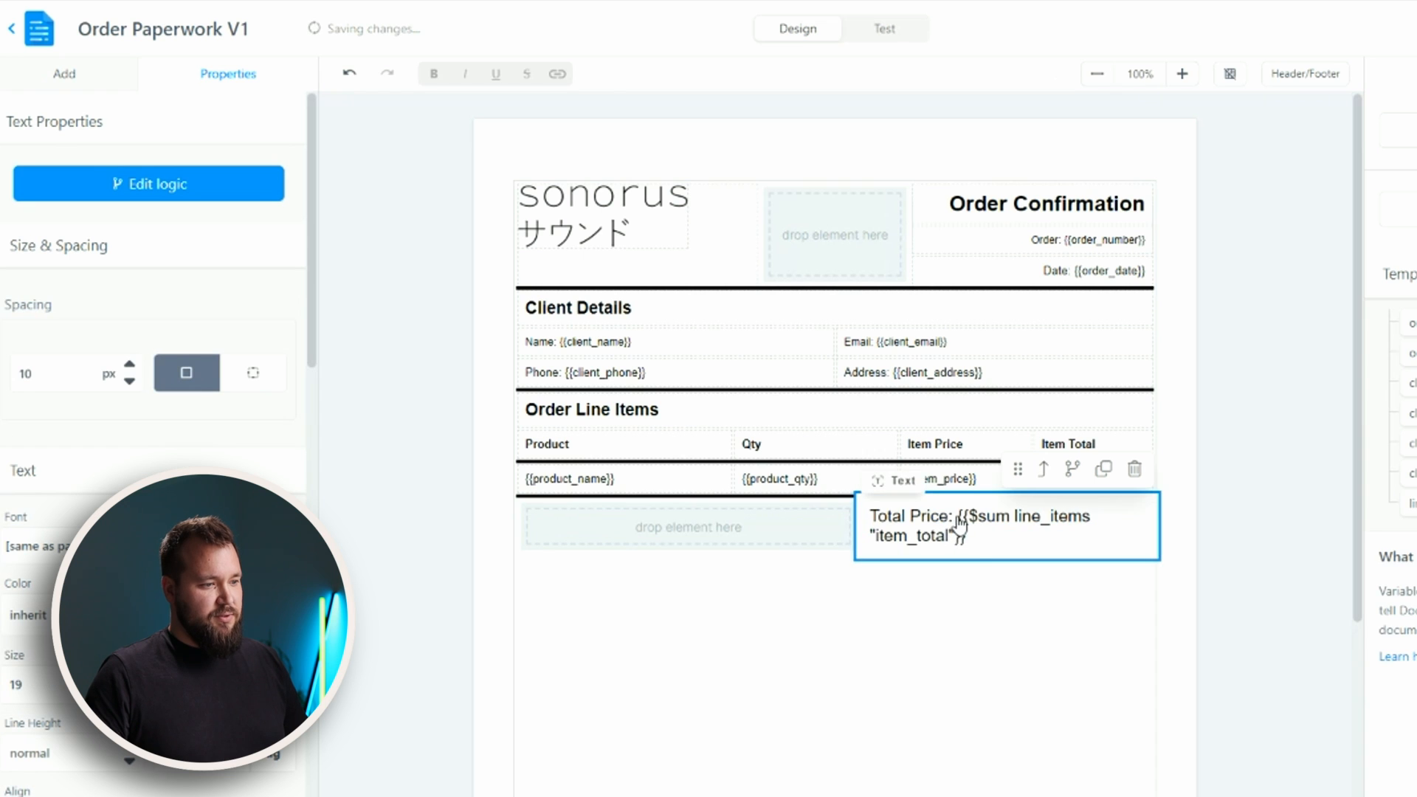
{"action": "left_click_drag", "start_coordinate": [958, 518], "coordinate": [1040, 568]}
{"action": "key", "text": "ctrl+b"}
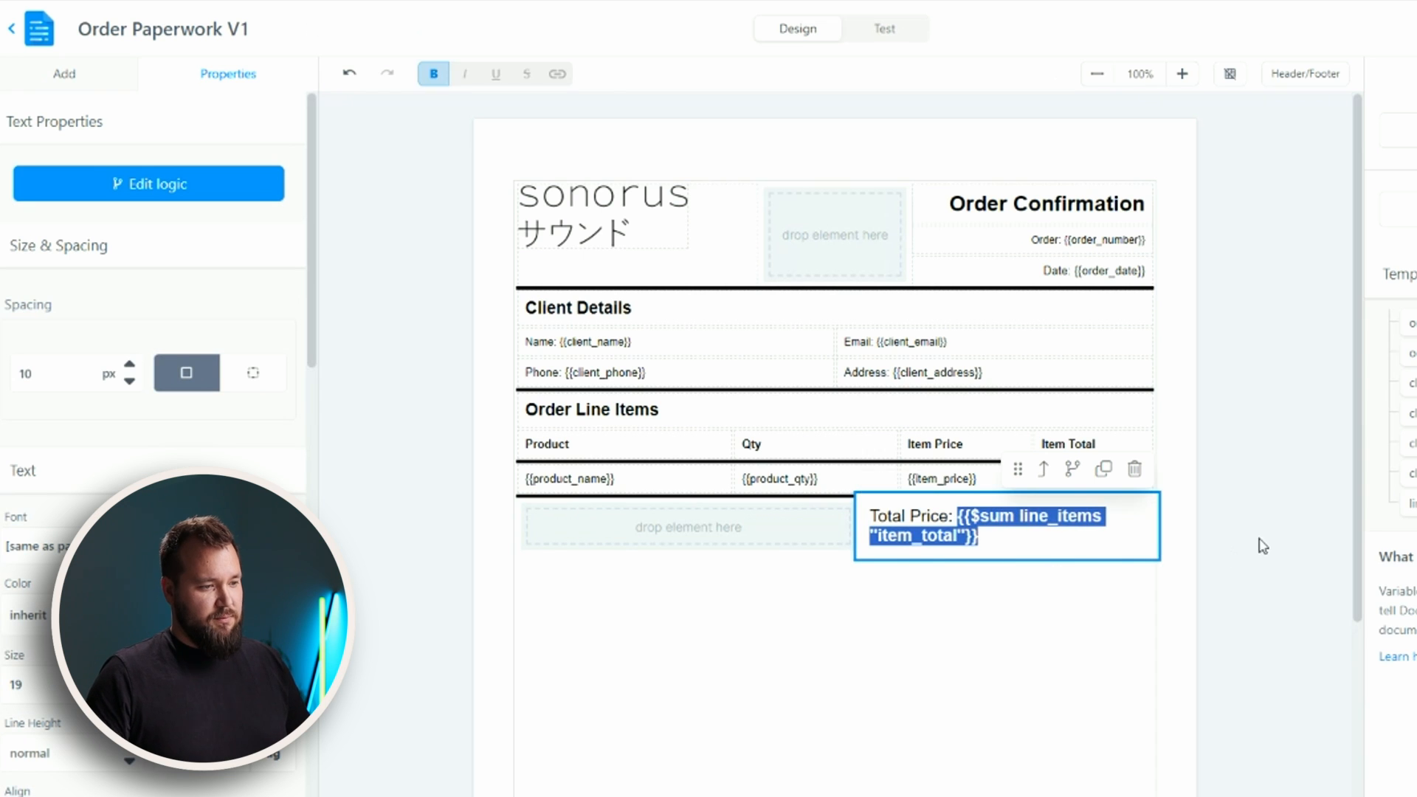
{"action": "key", "text": "Escape"}
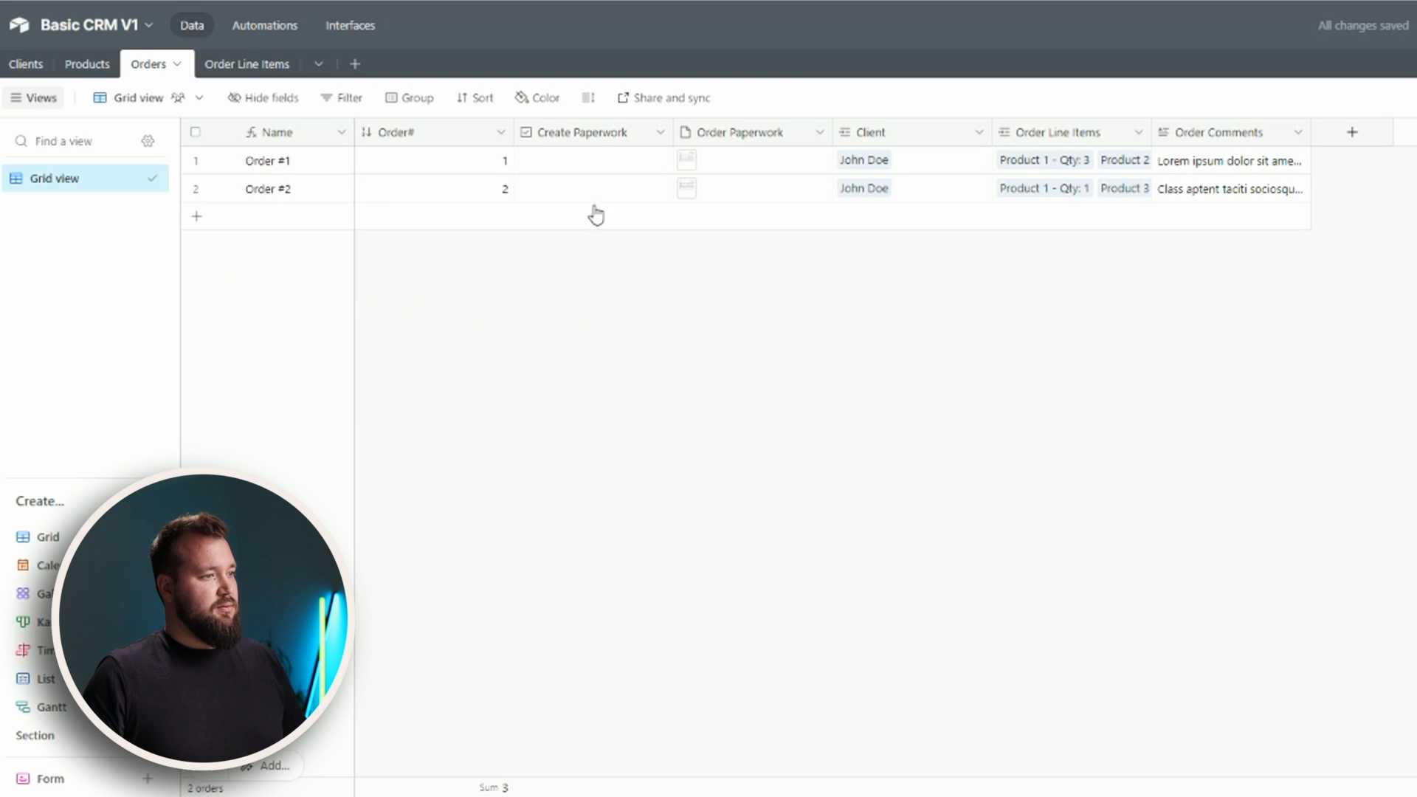
Switch to Airtable, enable Create Paperwork for Order #1 and clear the Order Paperwork files of both orders.
{"action": "left_click", "coordinate": [594, 161]}
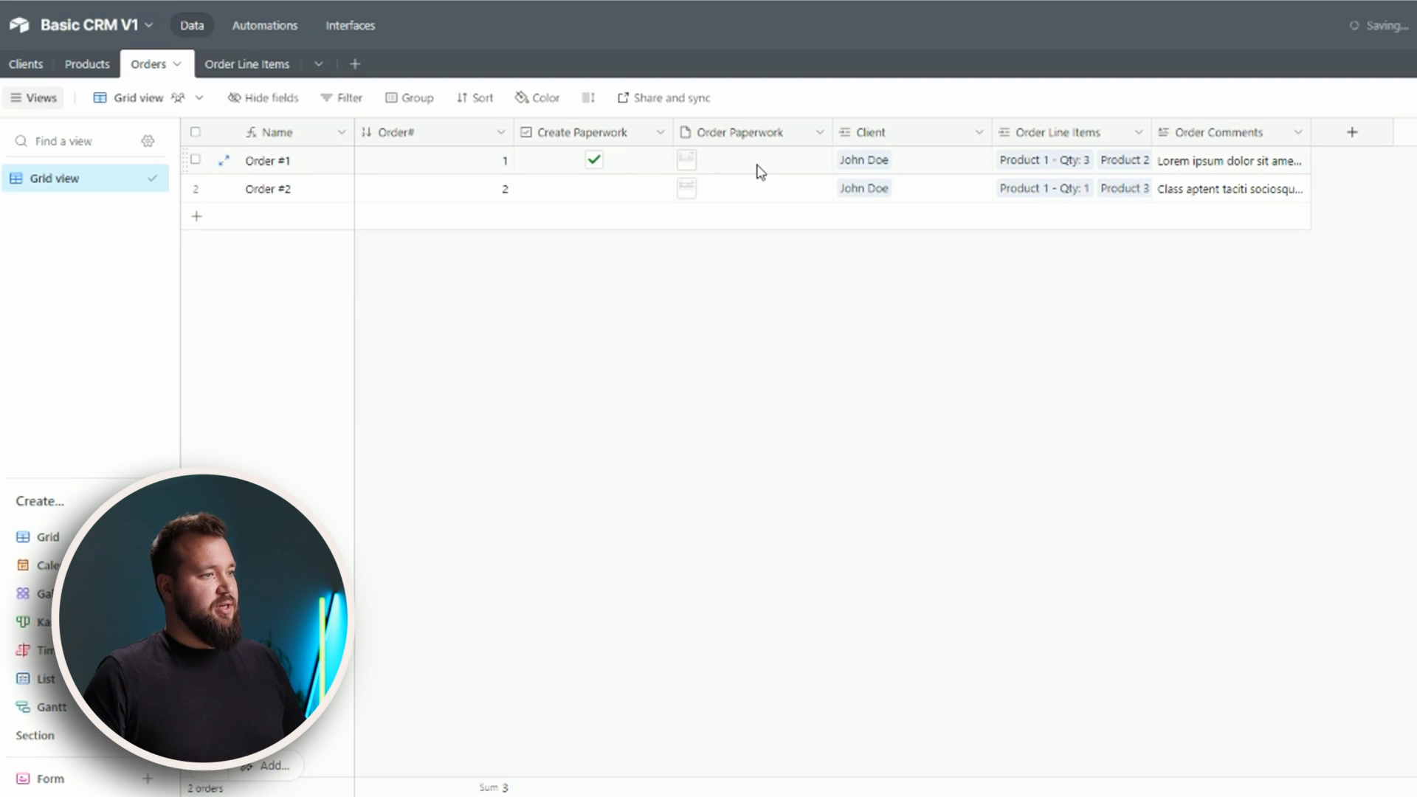
{"action": "left_click_drag", "start_coordinate": [760, 170], "coordinate": [762, 186]}
{"action": "key", "text": "Delete"}
{"action": "left_click", "coordinate": [678, 291]}
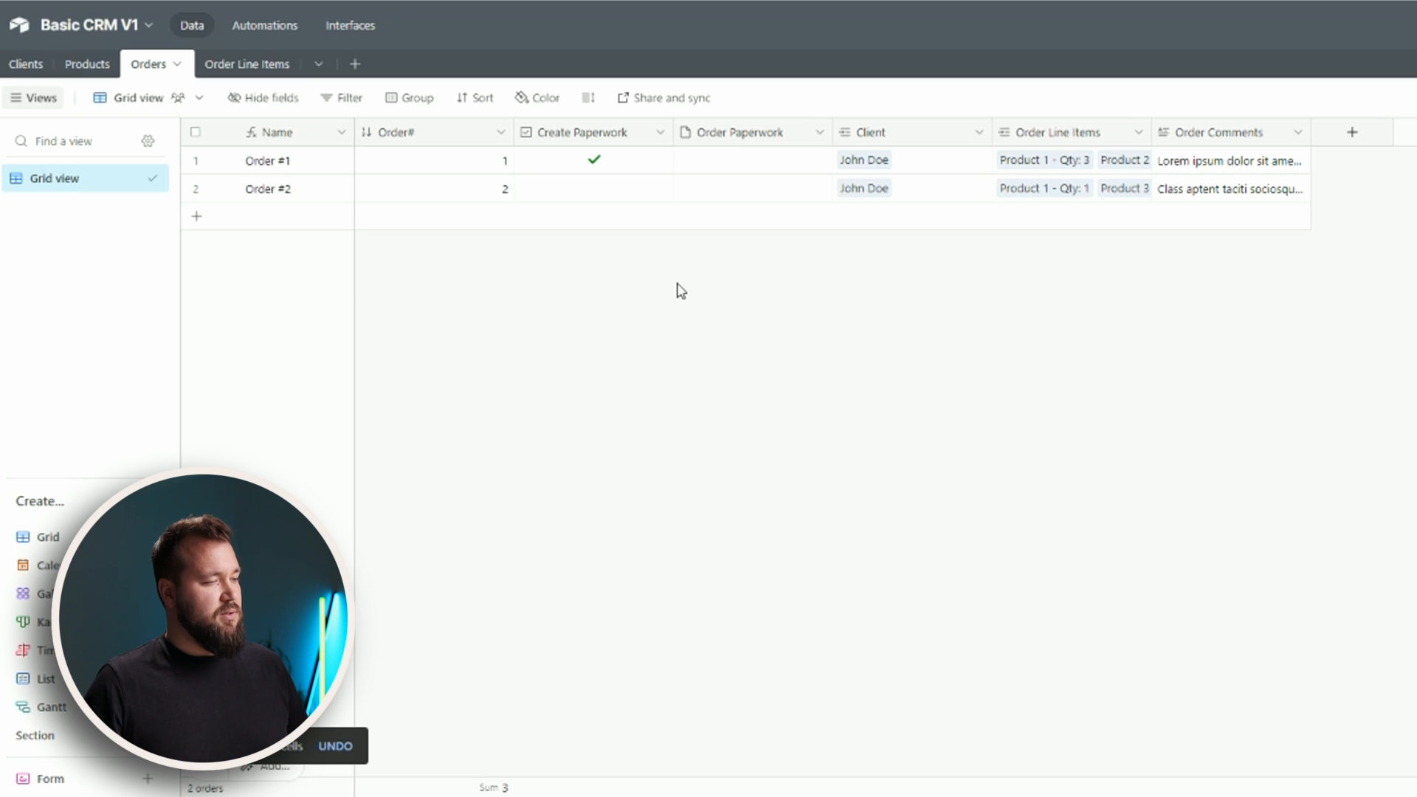
Preview Order #1's newly generated Order Paperwork PDF and check the Total Price line below the items.
{"action": "left_click", "coordinate": [690, 164]}
{"action": "left_click", "coordinate": [691, 165]}
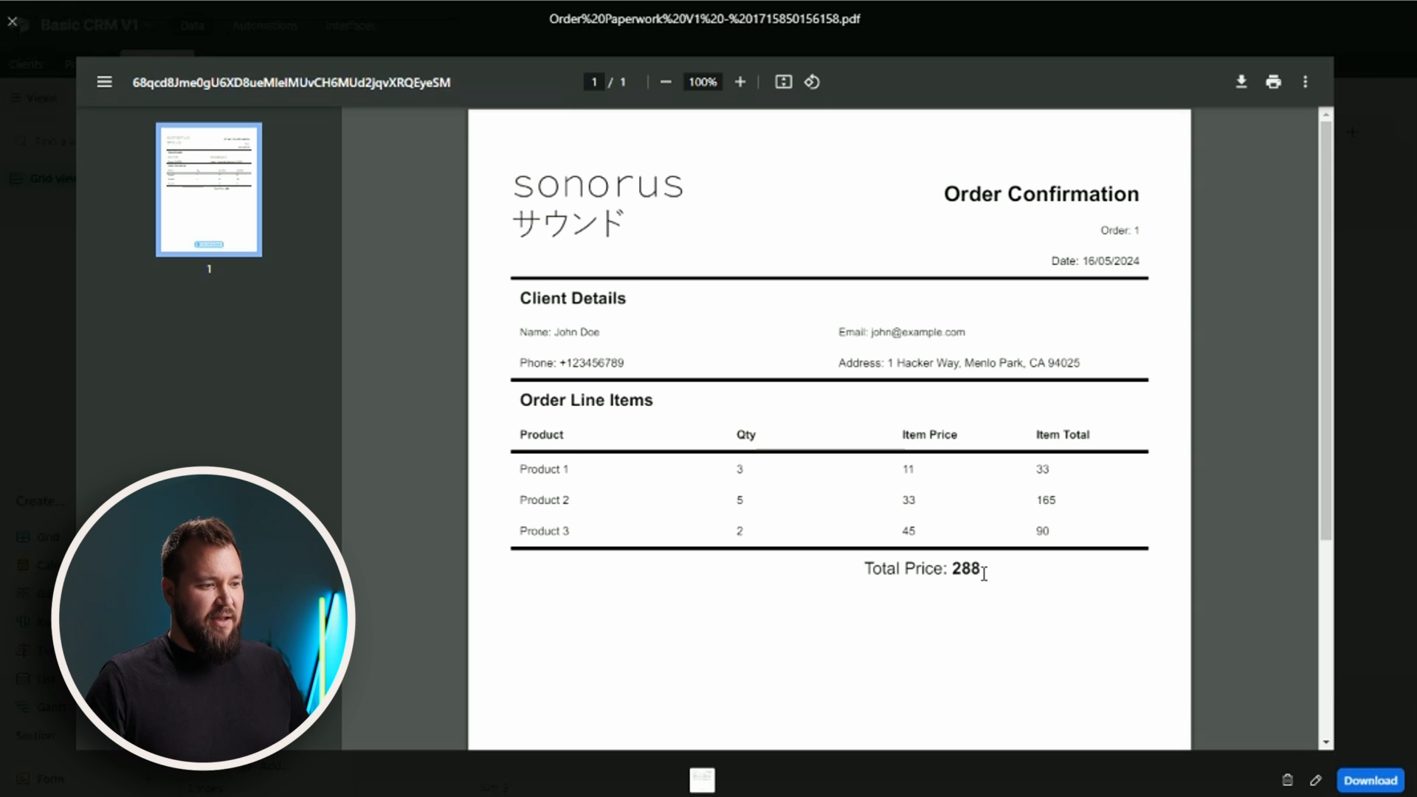
{"action": "left_click_drag", "start_coordinate": [984, 573], "coordinate": [845, 574]}
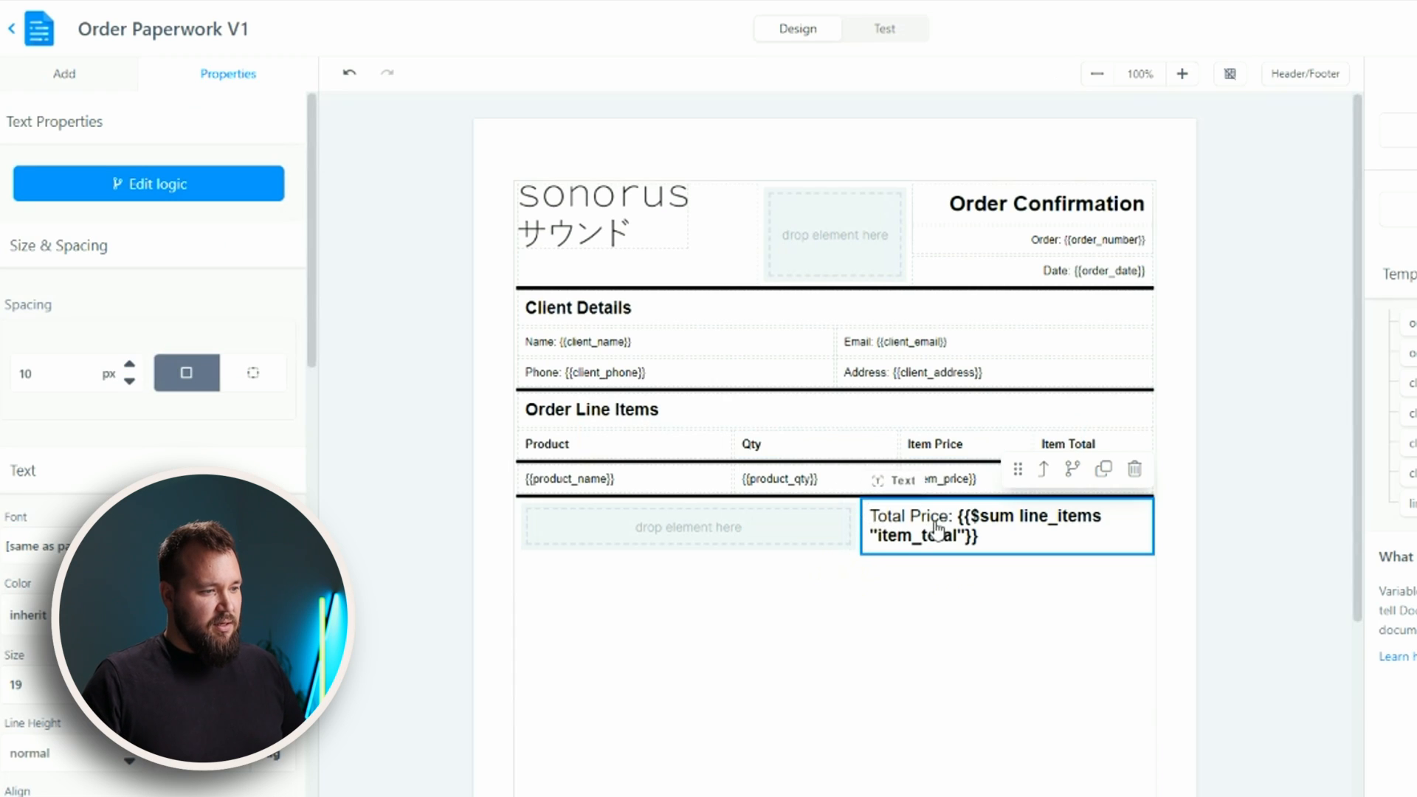
Switch back to the Documint template and align the Total Price text to the right.
{"action": "double_click", "coordinate": [936, 527]}
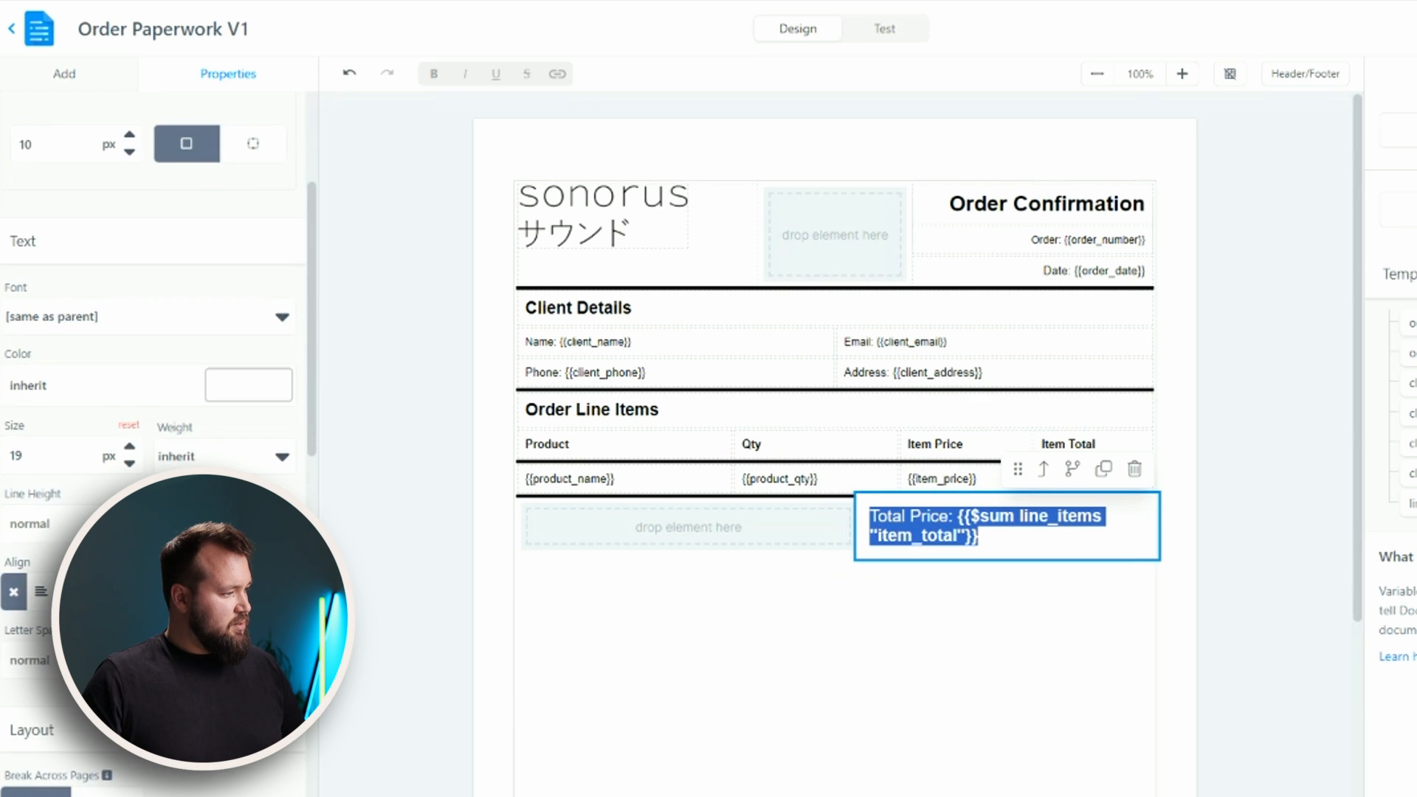
{"action": "left_click", "coordinate": [97, 556]}
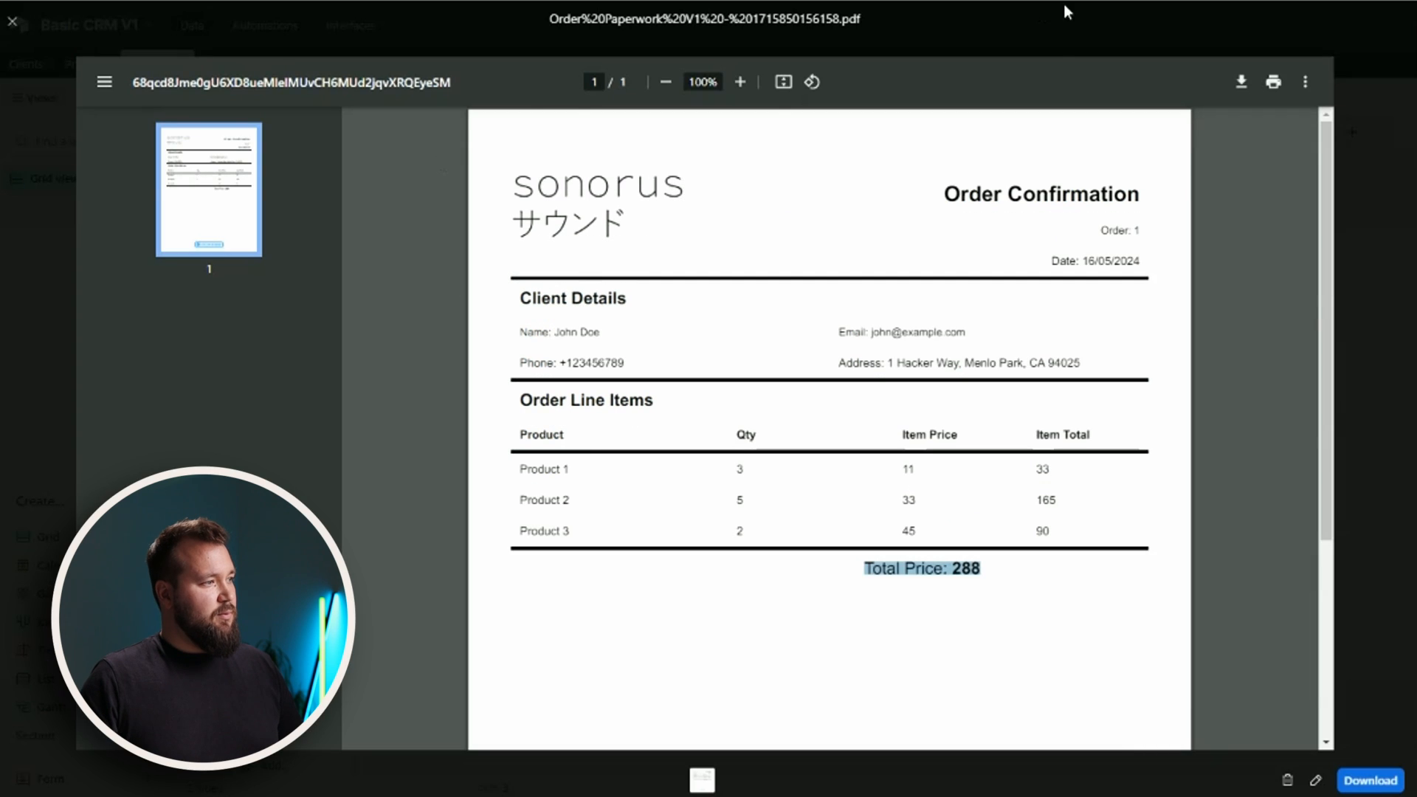
Return to Airtable, close the old PDF preview and check the Total Price alignment in Order #1's regenerated Order Paperwork PDF.
{"action": "left_click", "coordinate": [1056, 28]}
{"action": "left_click", "coordinate": [675, 398]}
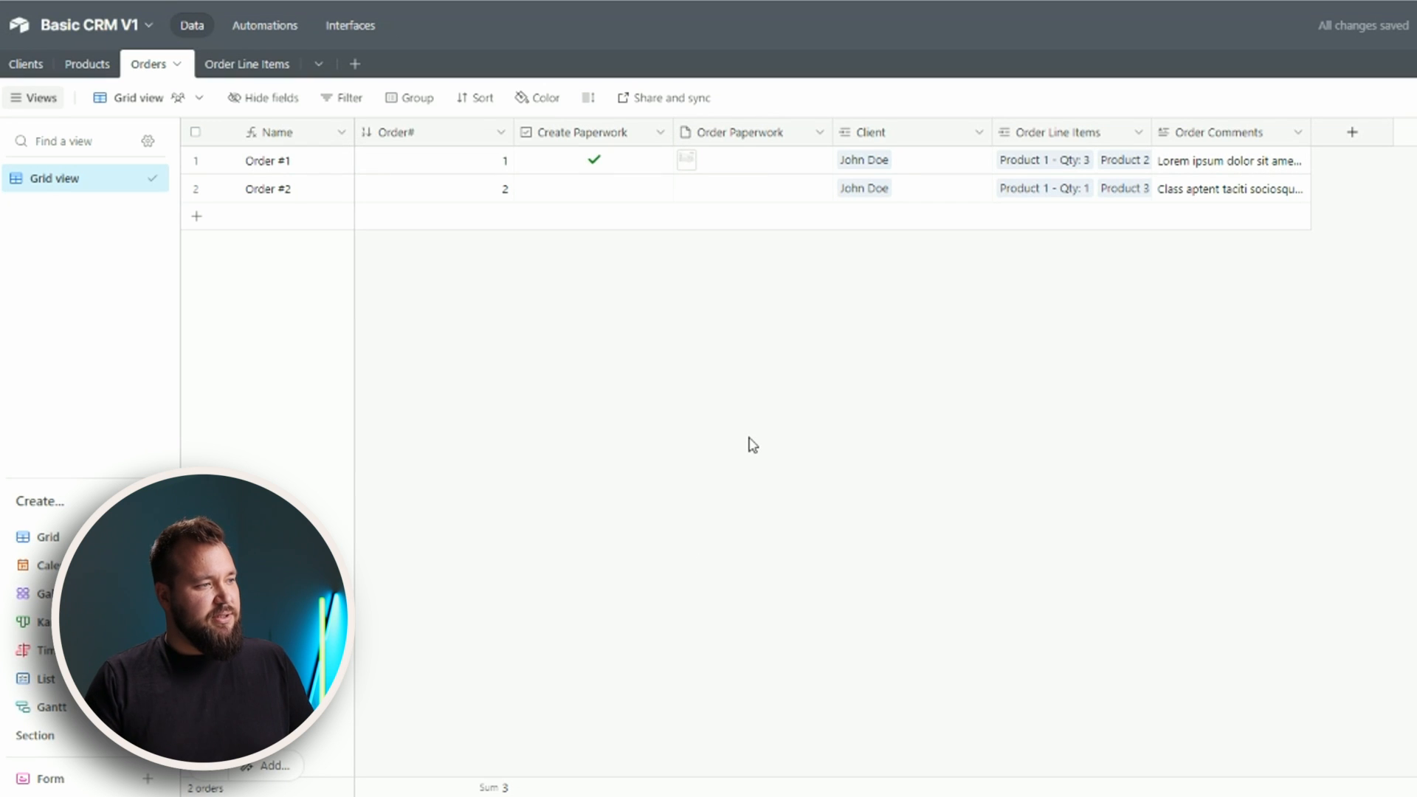
{"action": "left_click", "coordinate": [738, 161]}
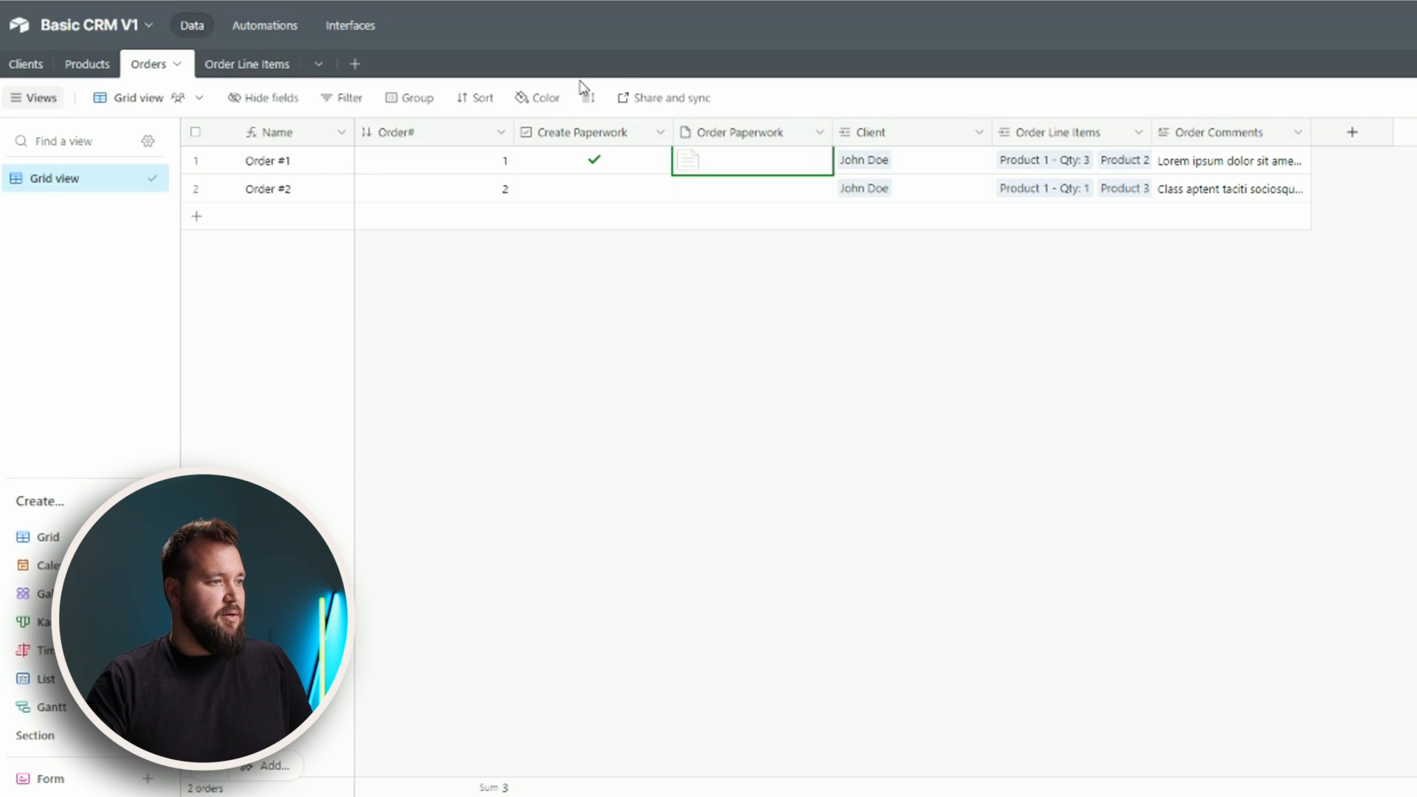
{"action": "left_click", "coordinate": [688, 158]}
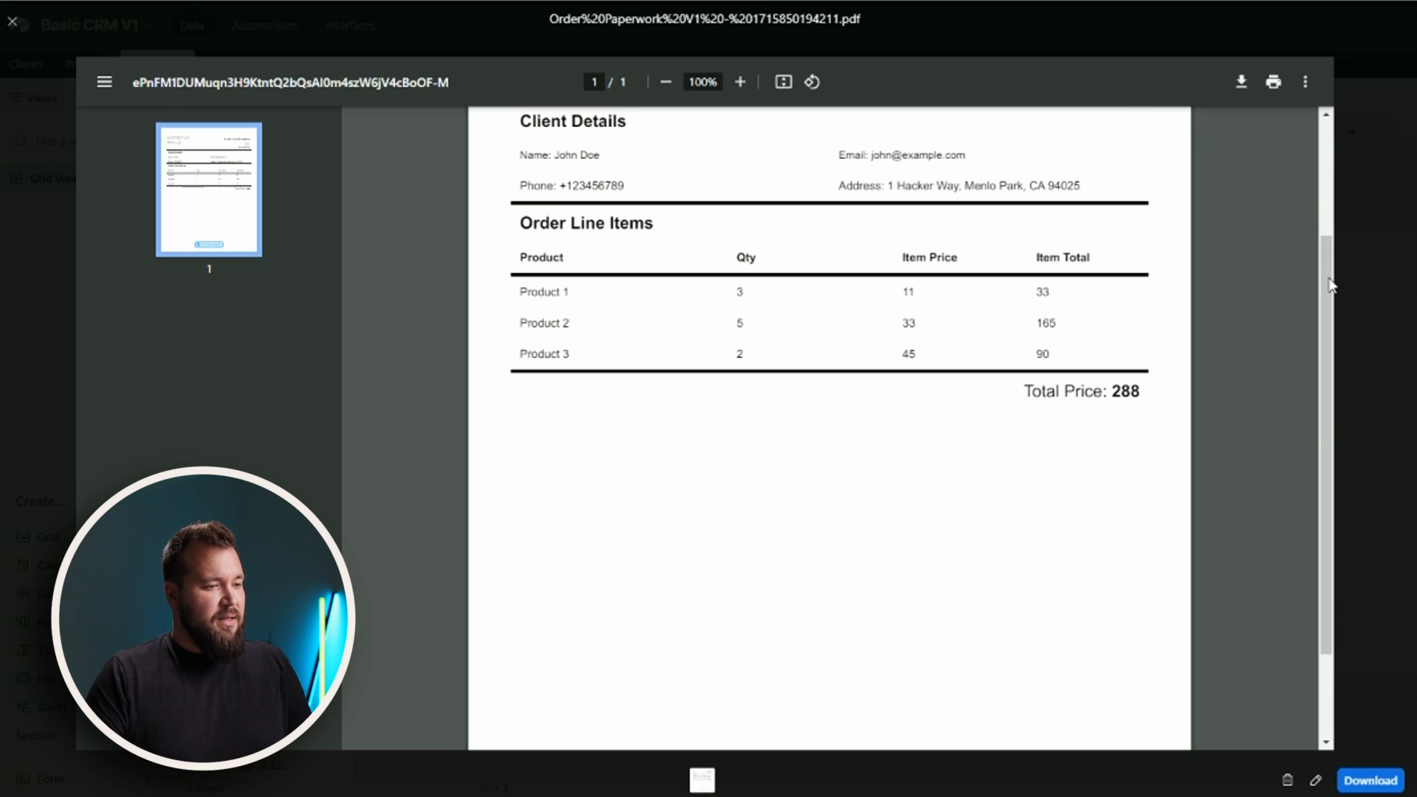
Glance at the reference screenshot, switch to the Documint template and add a spacer followed by an empty row below Total Price.
{"action": "mouse_move", "coordinate": [1095, 796]}
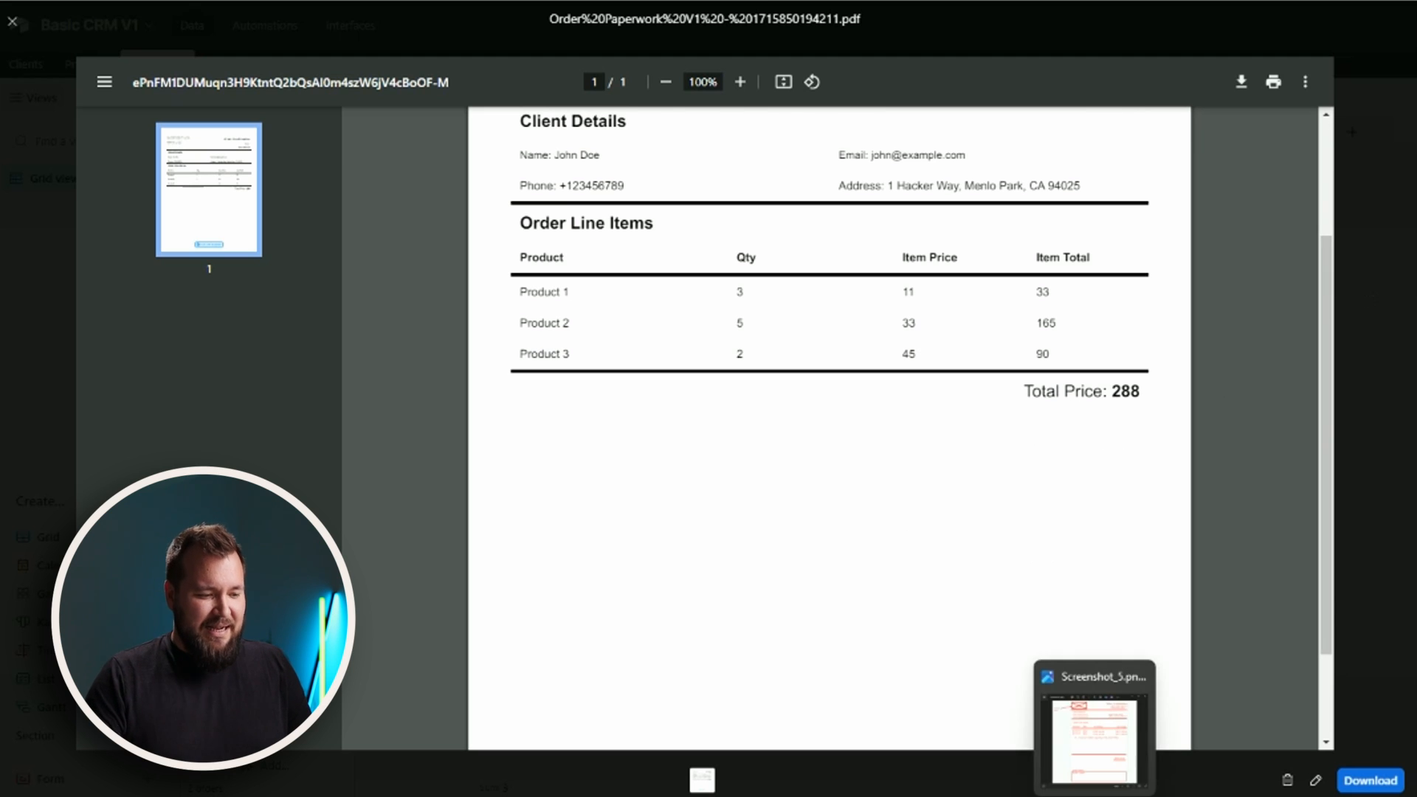
{"action": "left_click", "coordinate": [1126, 765]}
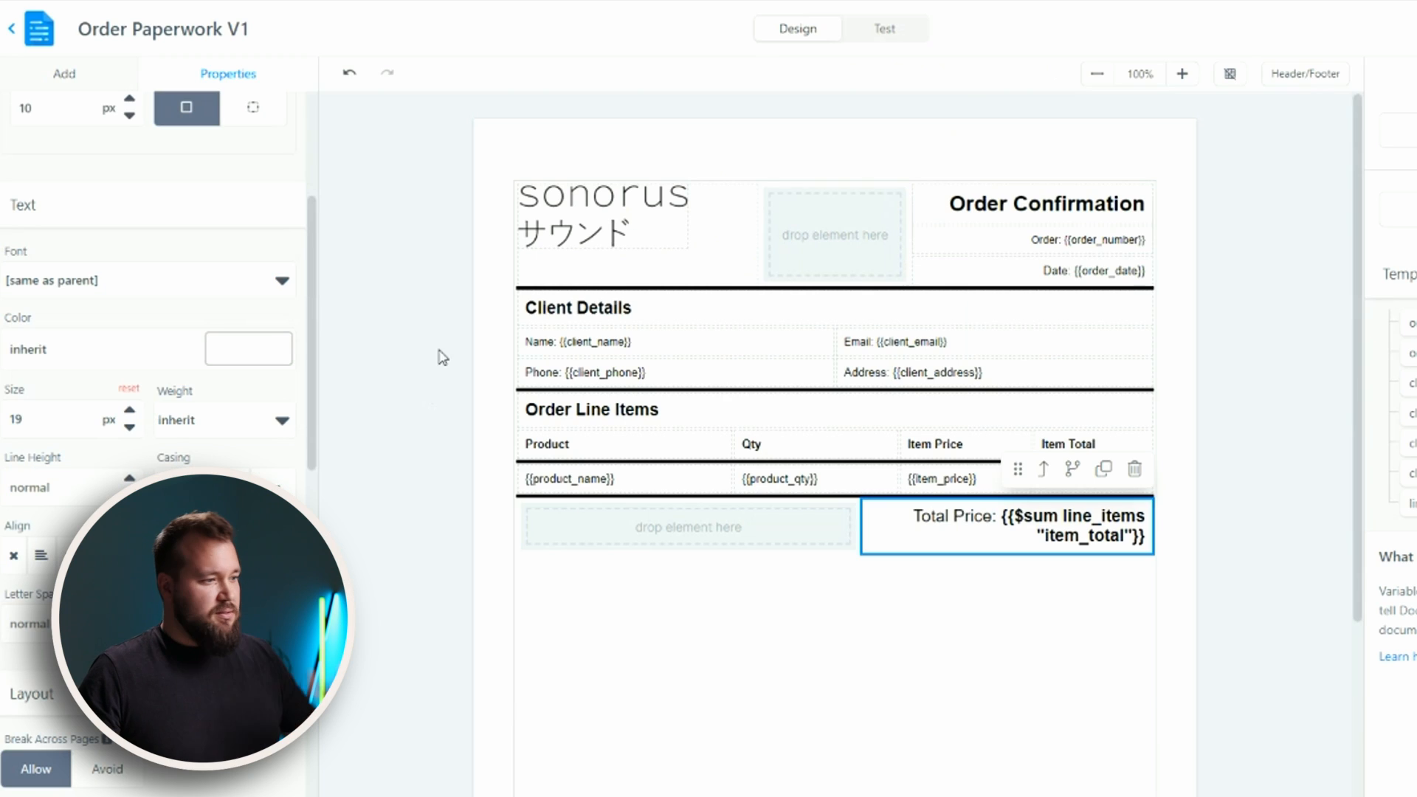
{"action": "scroll", "coordinate": [395, 401], "scroll_direction": "down", "scroll_amount": 3}
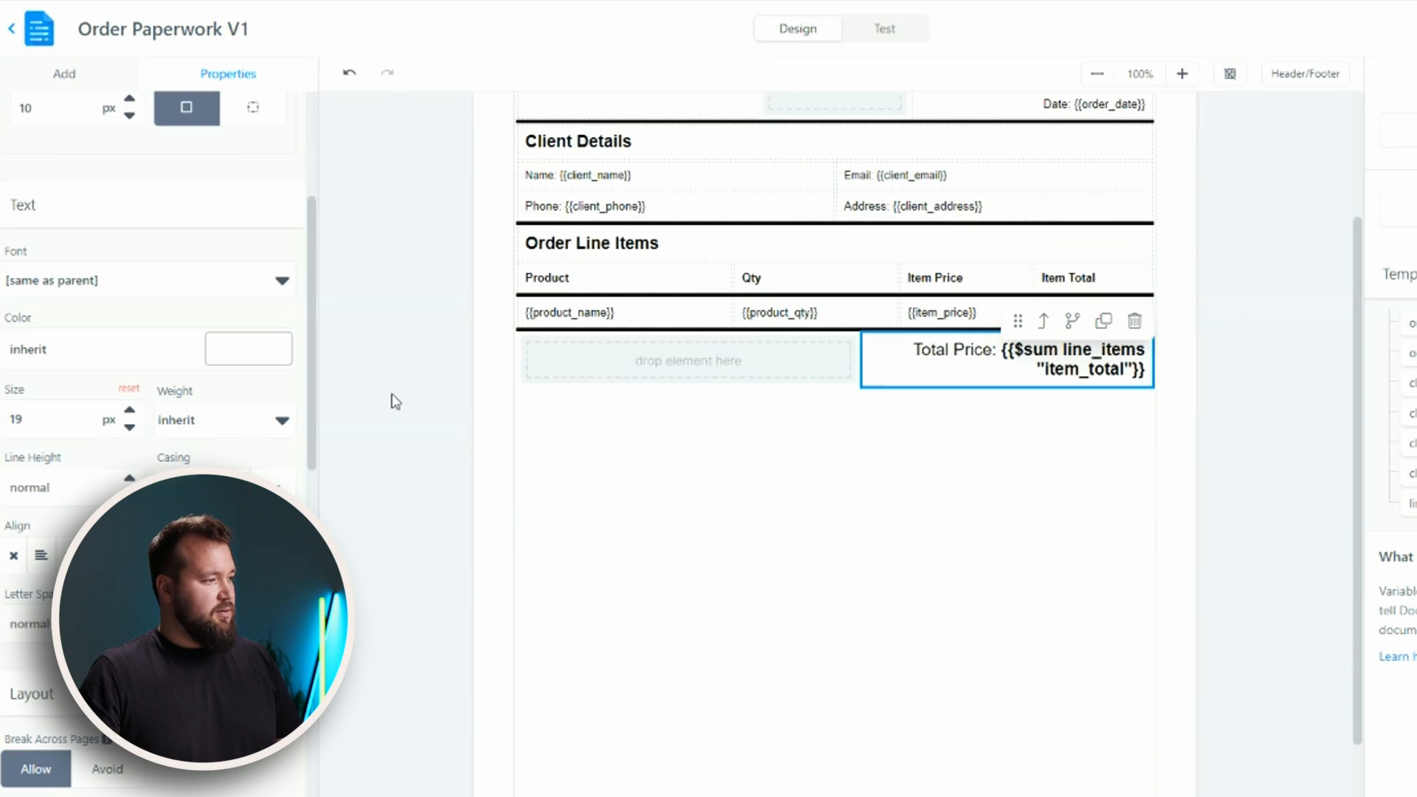
{"action": "left_click", "coordinate": [92, 87]}
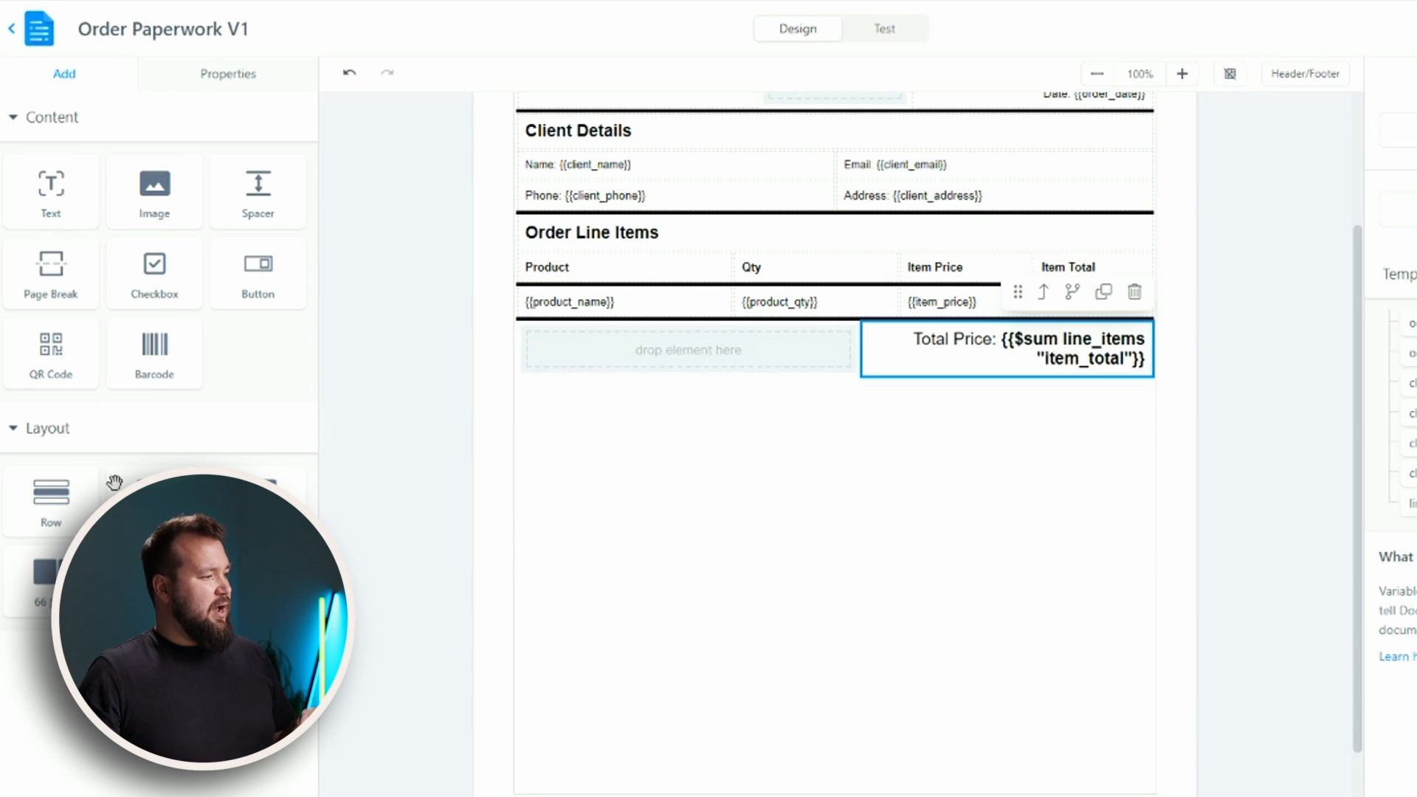
{"action": "scroll", "coordinate": [544, 511], "scroll_direction": "down", "scroll_amount": 1}
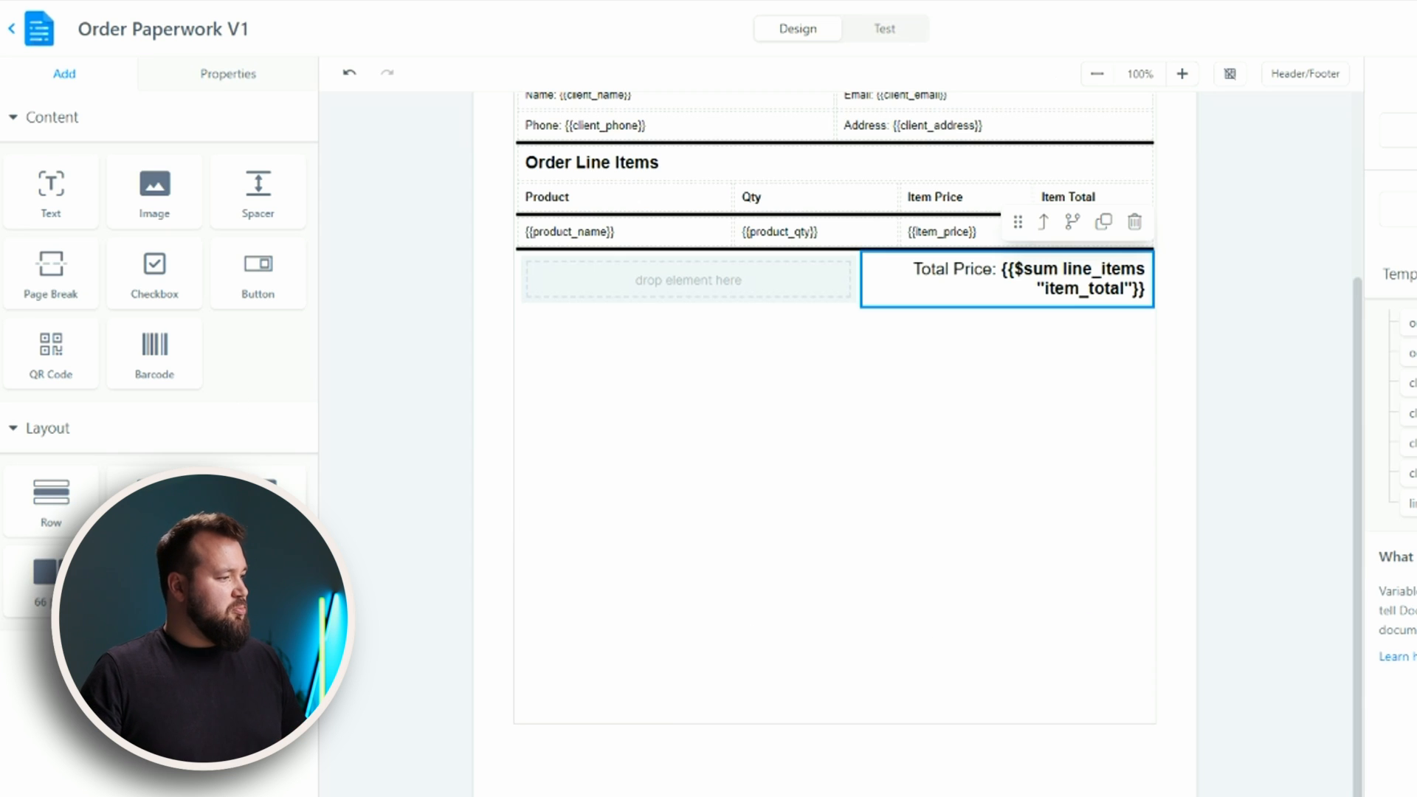
{"action": "left_click", "coordinate": [830, 479]}
{"action": "left_click_drag", "start_coordinate": [830, 478], "coordinate": [775, 648]}
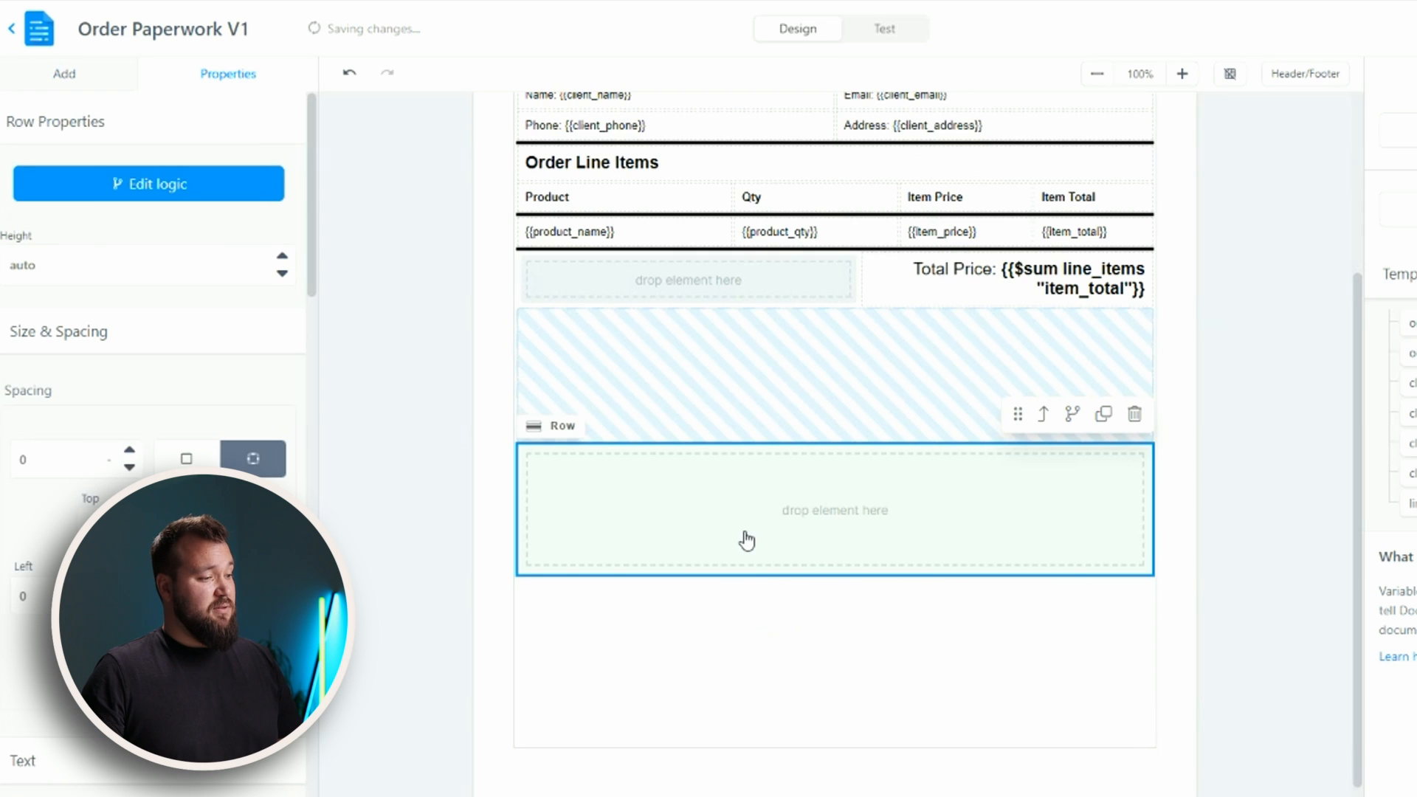
Add the text "Order Notes" in the new row, make it bold and enlarge it to match the other section headings.
{"action": "left_click", "coordinate": [64, 73]}
{"action": "left_click_drag", "start_coordinate": [51, 191], "coordinate": [784, 691]}
{"action": "type", "text": "Order Notes"}
{"action": "key", "text": "ctrl+a"}
{"action": "key", "text": "ctrl+b"}
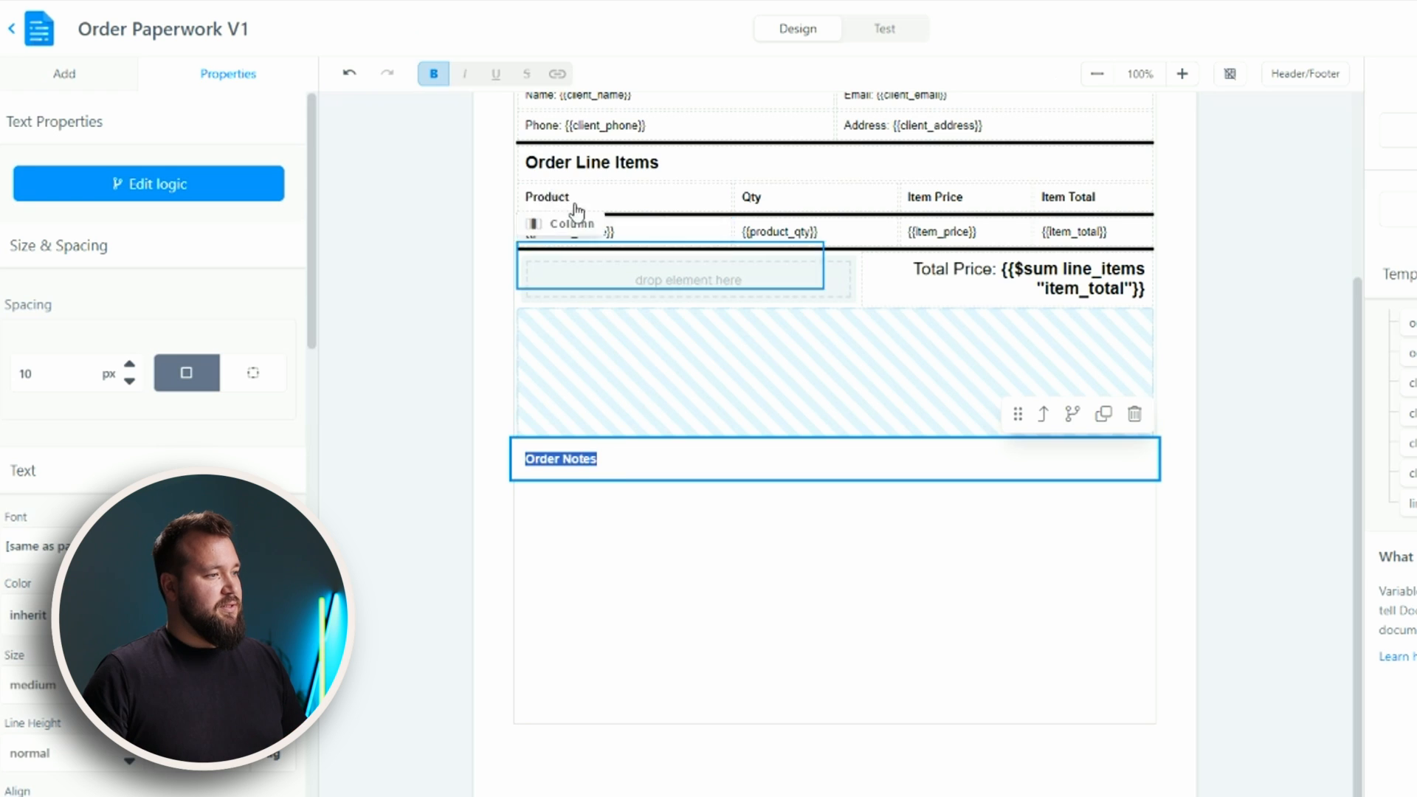
{"action": "scroll", "coordinate": [153, 370], "scroll_direction": "down", "scroll_amount": 3}
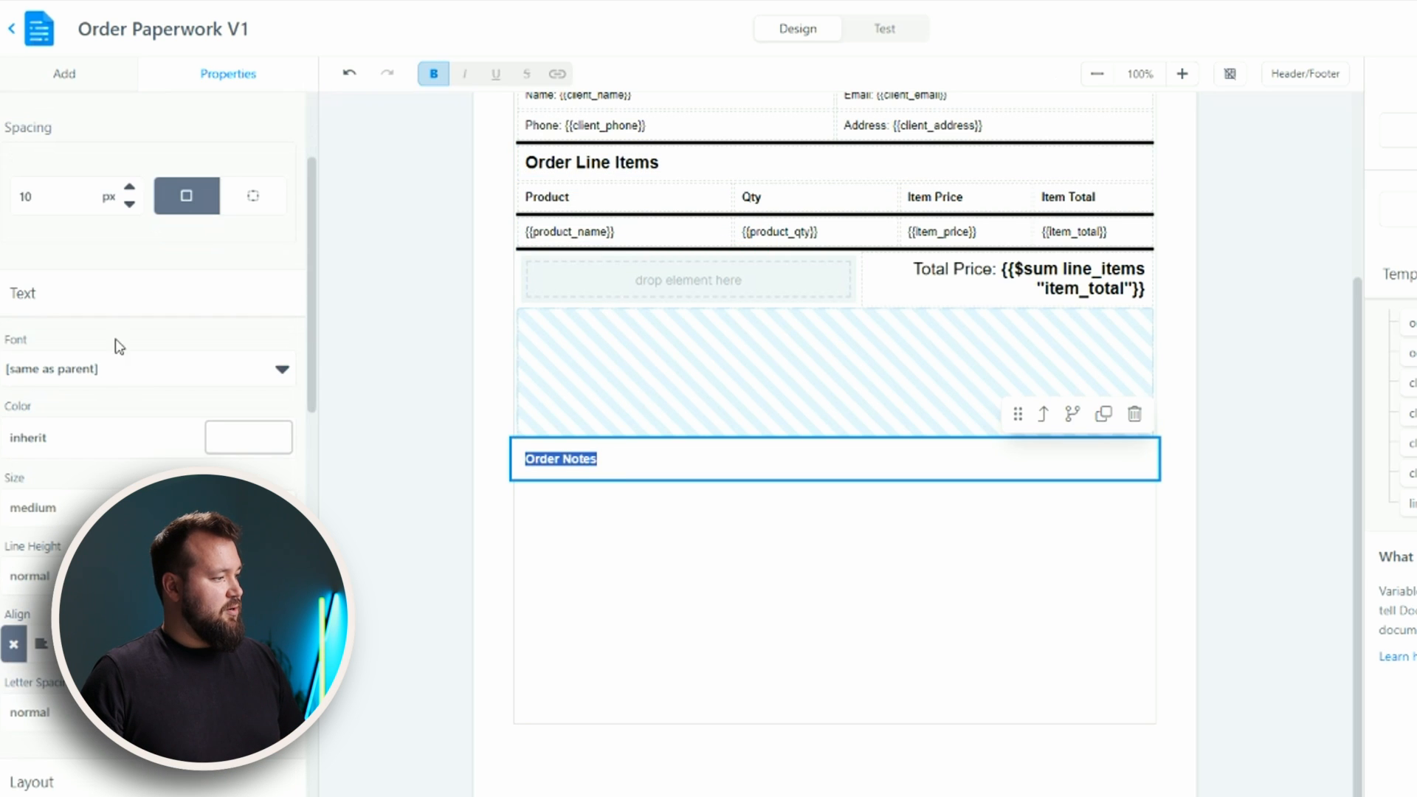
{"action": "left_click", "coordinate": [128, 497]}
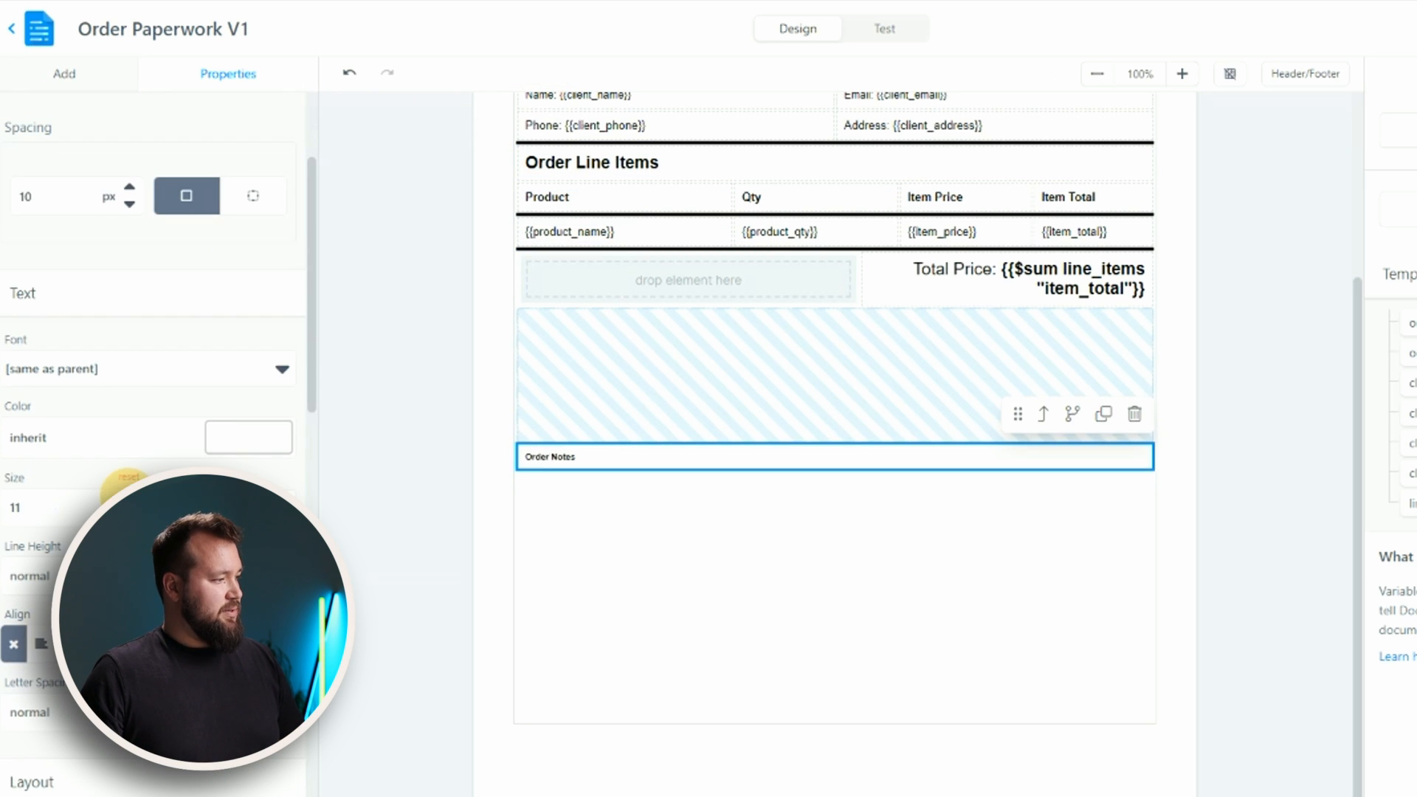
{"action": "left_click", "coordinate": [436, 585]}
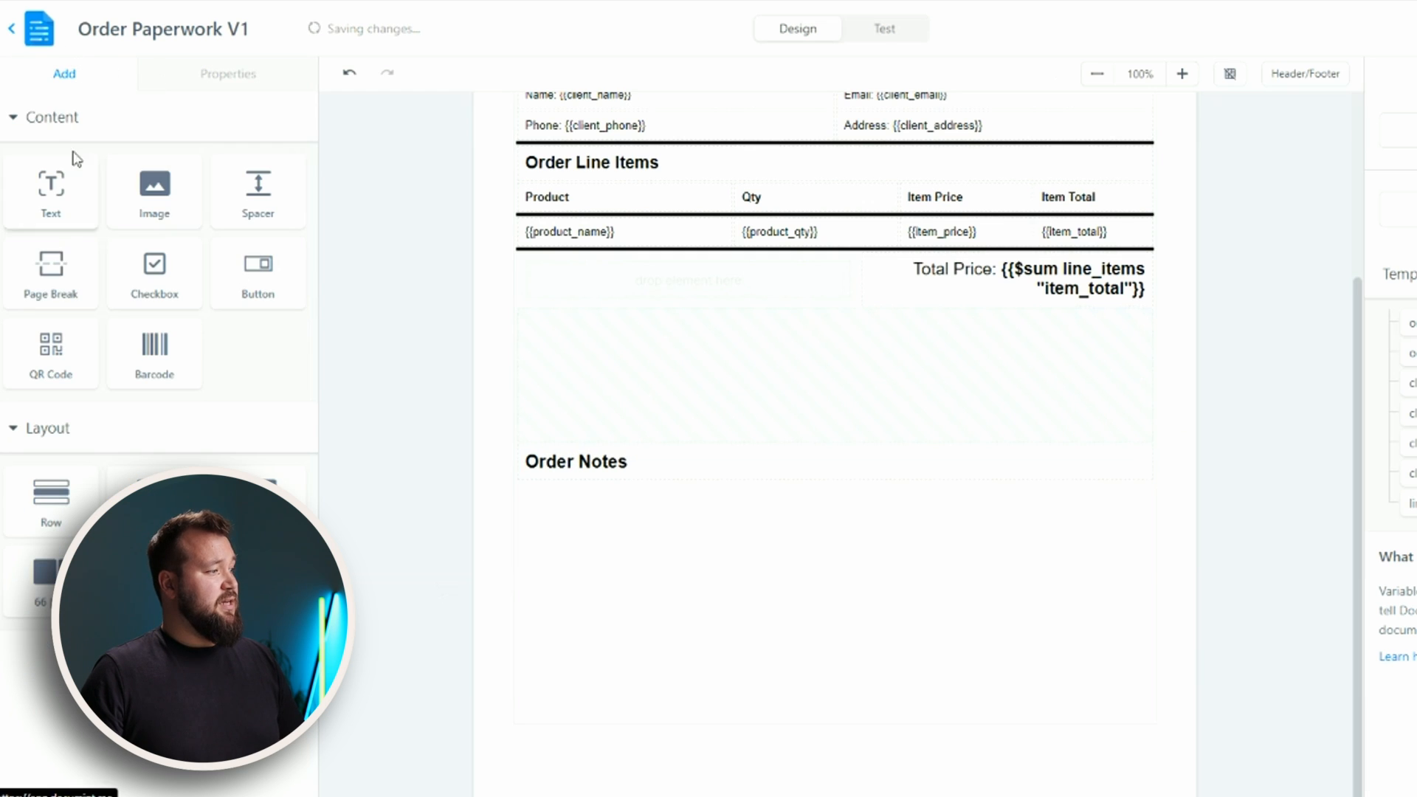
Add an empty row below the Order Notes heading and give it a solid black border on all sides.
{"action": "left_click_drag", "start_coordinate": [66, 519], "coordinate": [642, 677]}
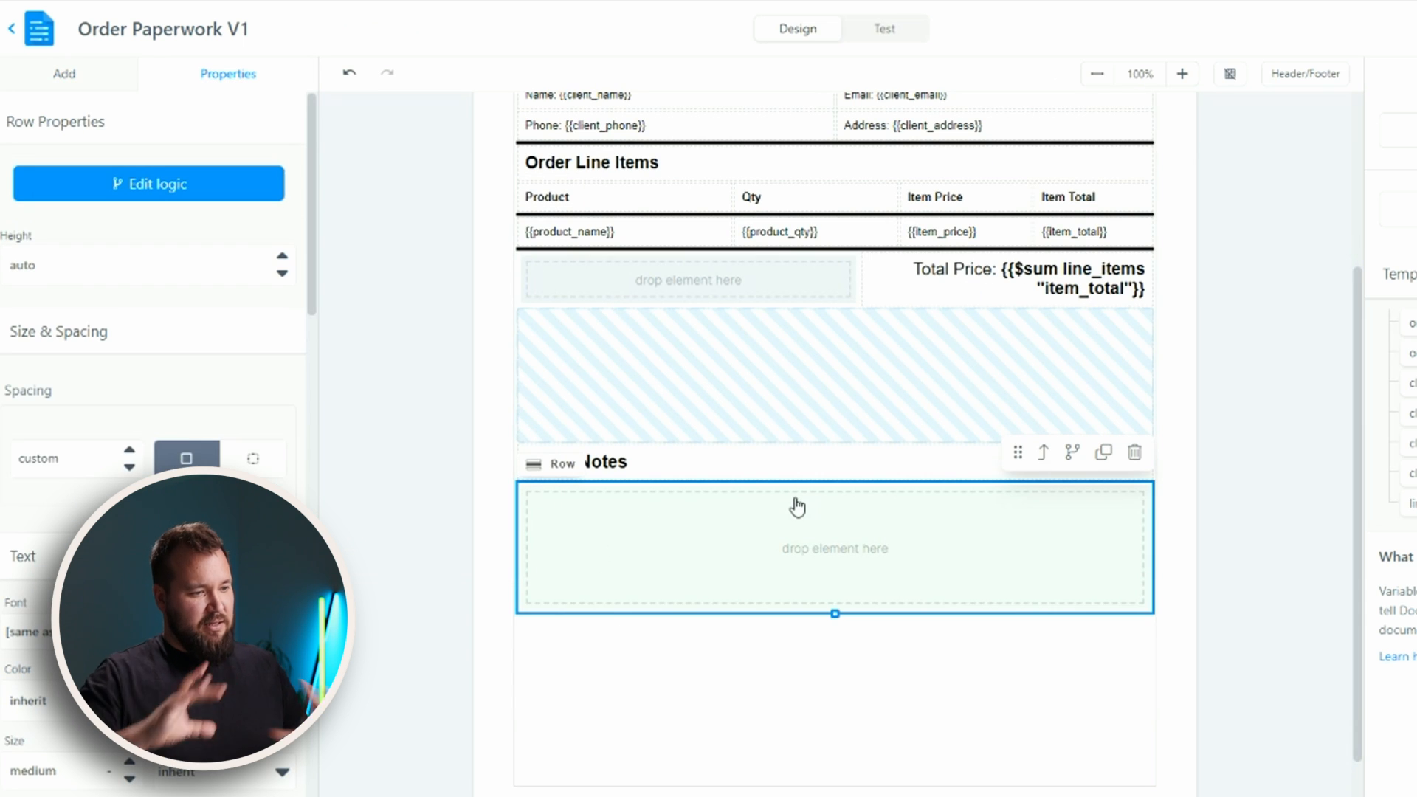
{"action": "scroll", "coordinate": [225, 372], "scroll_direction": "down", "scroll_amount": 10}
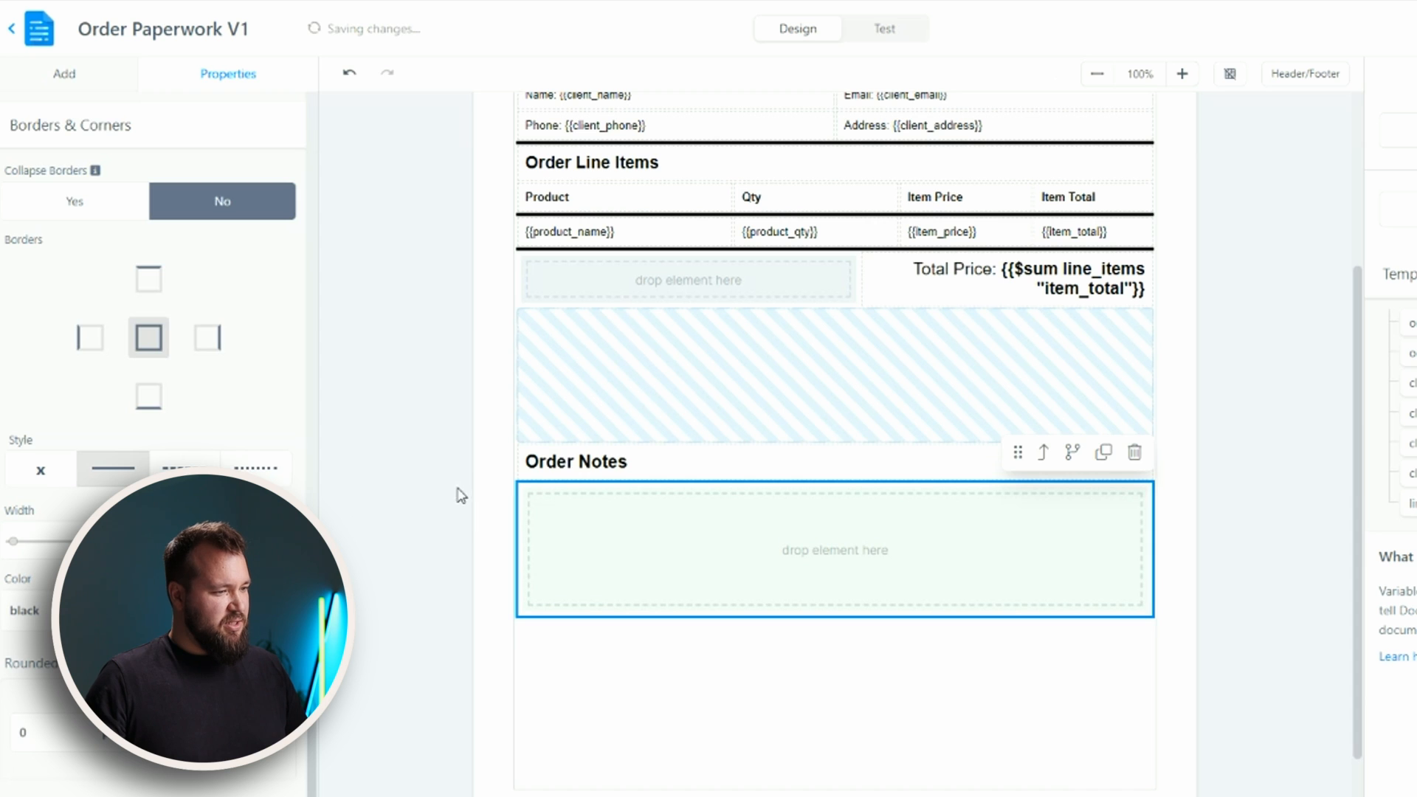
{"action": "left_click", "coordinate": [472, 521]}
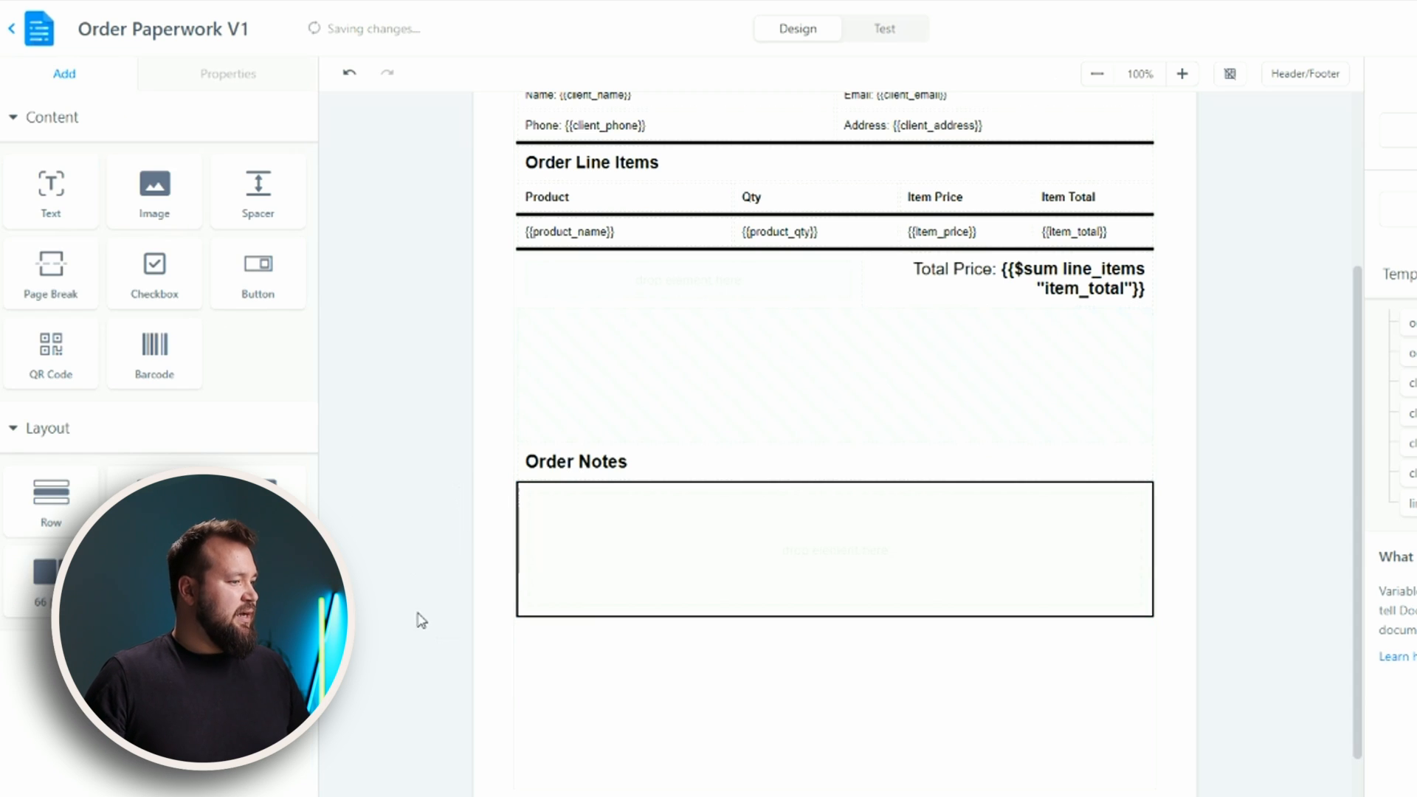
Place a text element with the variable {{order_notes}} inside the bordered row.
{"action": "left_click_drag", "start_coordinate": [89, 200], "coordinate": [595, 728]}
{"action": "double_click", "coordinate": [559, 502]}
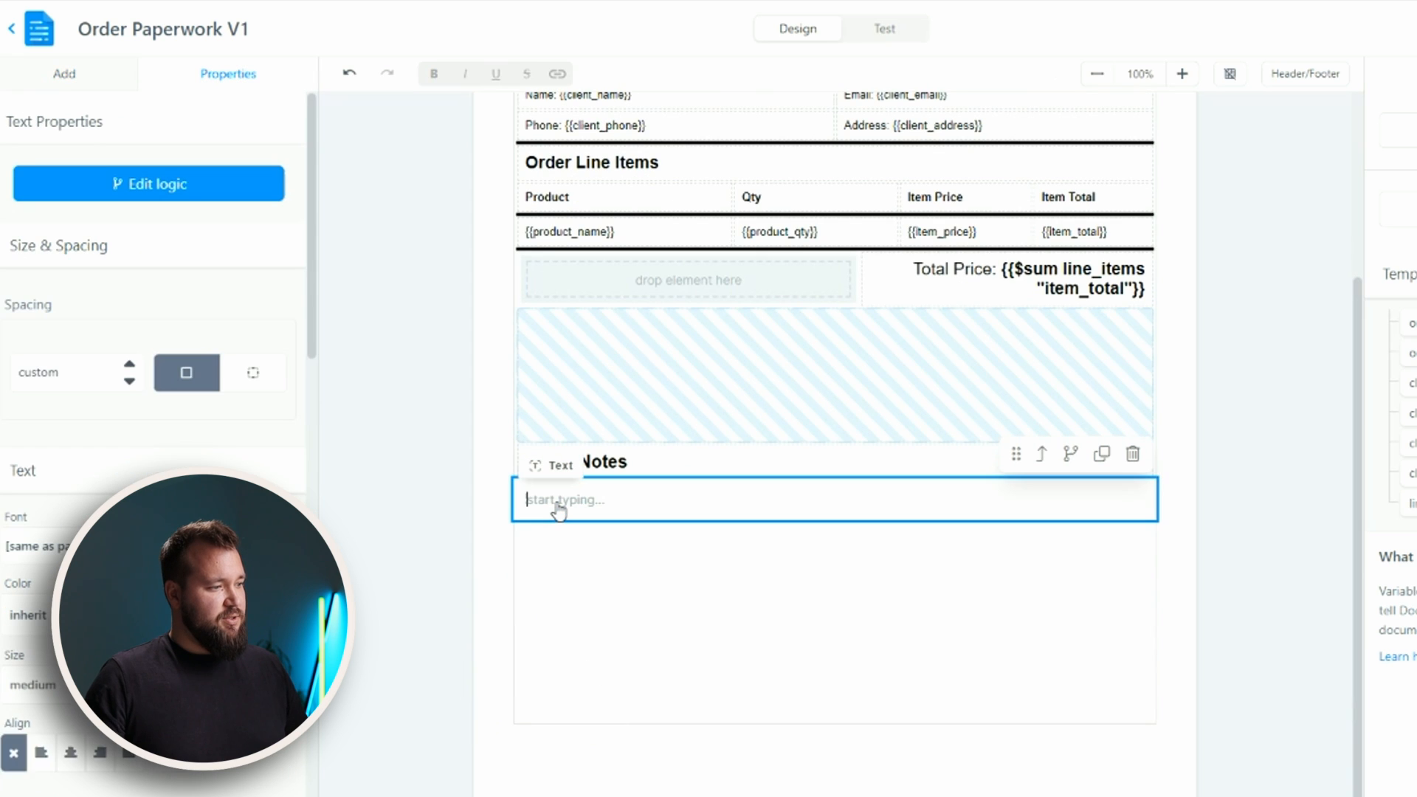
{"action": "type", "text": "{{order_notes}}"}
{"action": "left_click", "coordinate": [471, 503]}
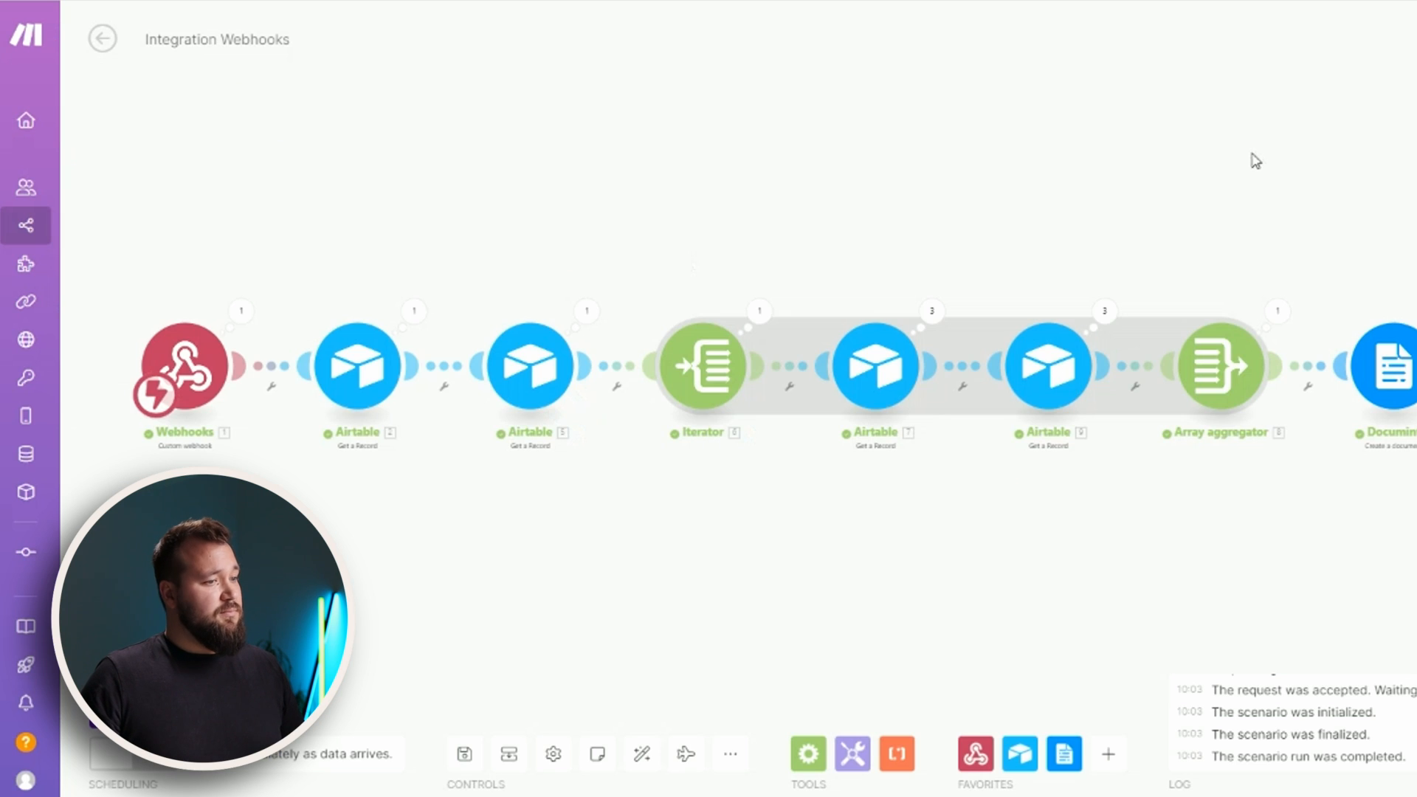
Switch to the Make scenario and refresh the template fields in the Documint Create a document module.
{"action": "left_click_drag", "start_coordinate": [1257, 161], "coordinate": [940, 174]}
{"action": "left_click", "coordinate": [919, 432]}
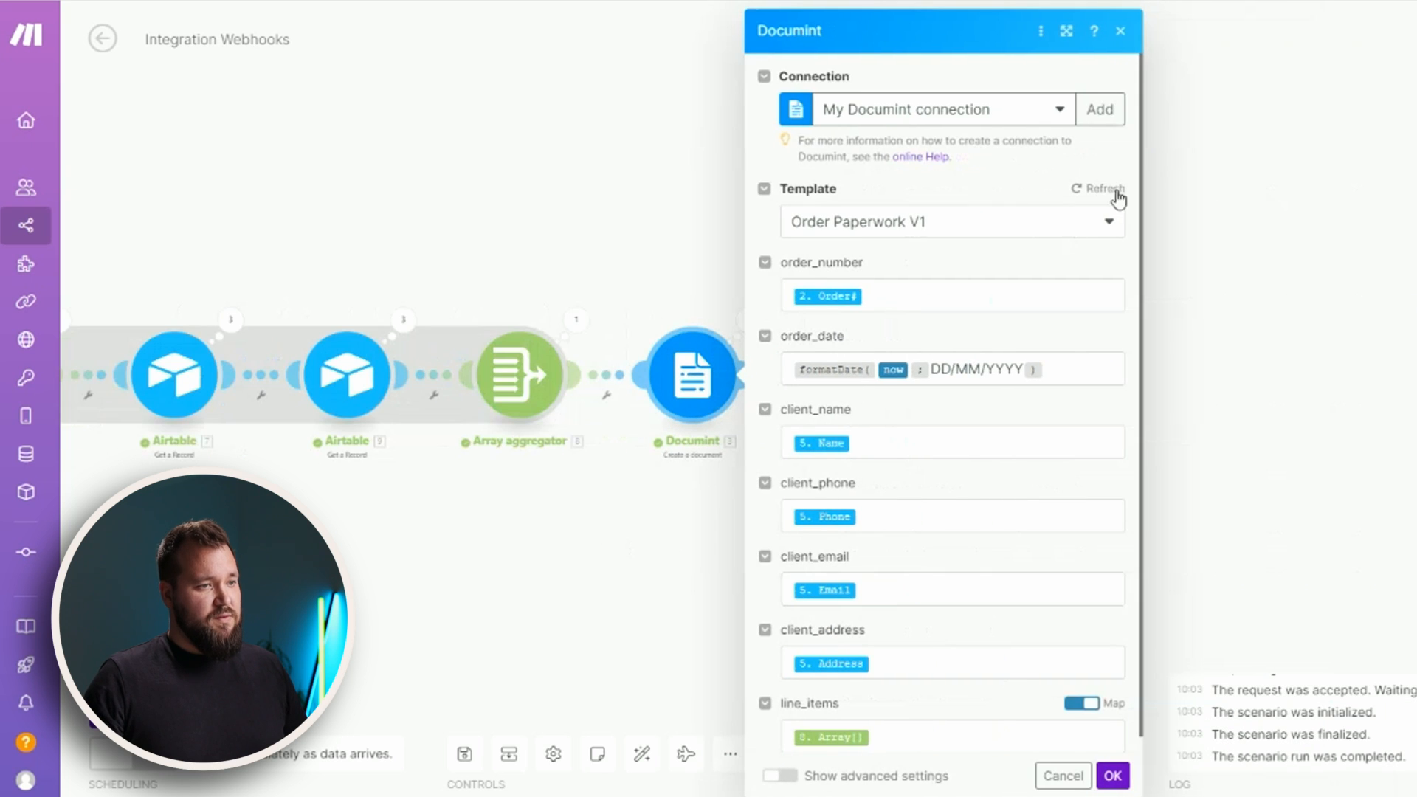
{"action": "left_click", "coordinate": [1111, 191]}
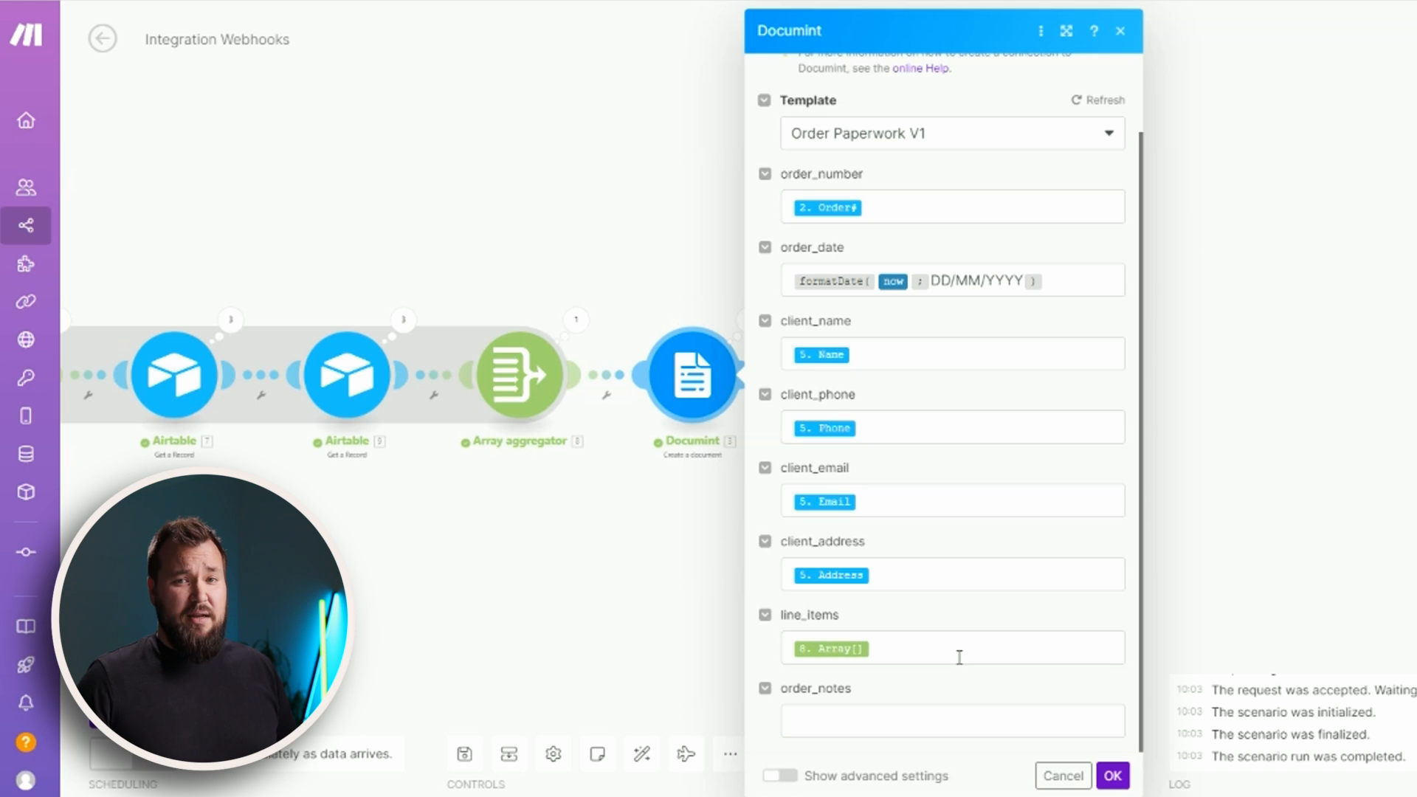
Map Order Comments from Airtable module 2 to the order_notes field, confirm the Documint module and save the scenario.
{"action": "left_click", "coordinate": [946, 717]}
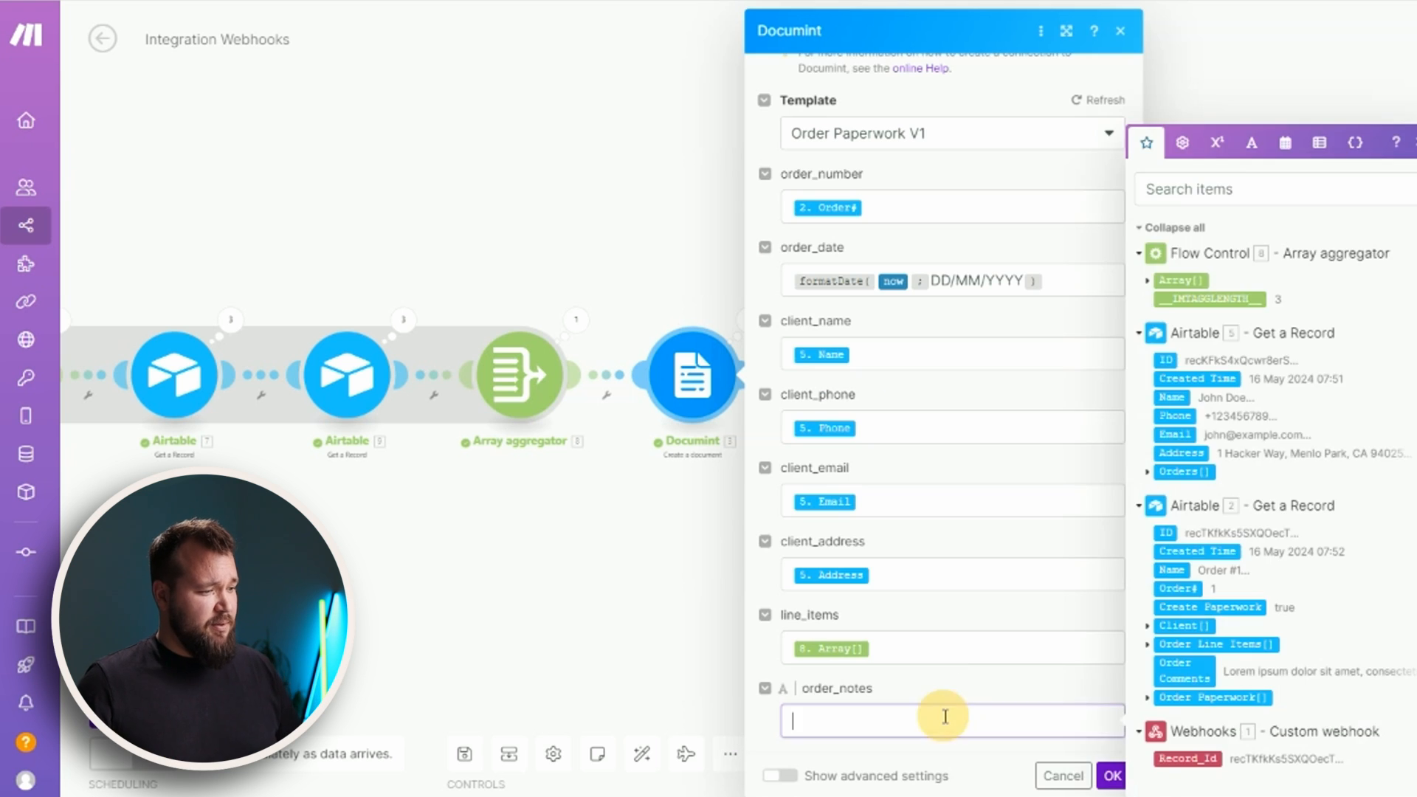
{"action": "left_click_drag", "start_coordinate": [1176, 666], "coordinate": [965, 702]}
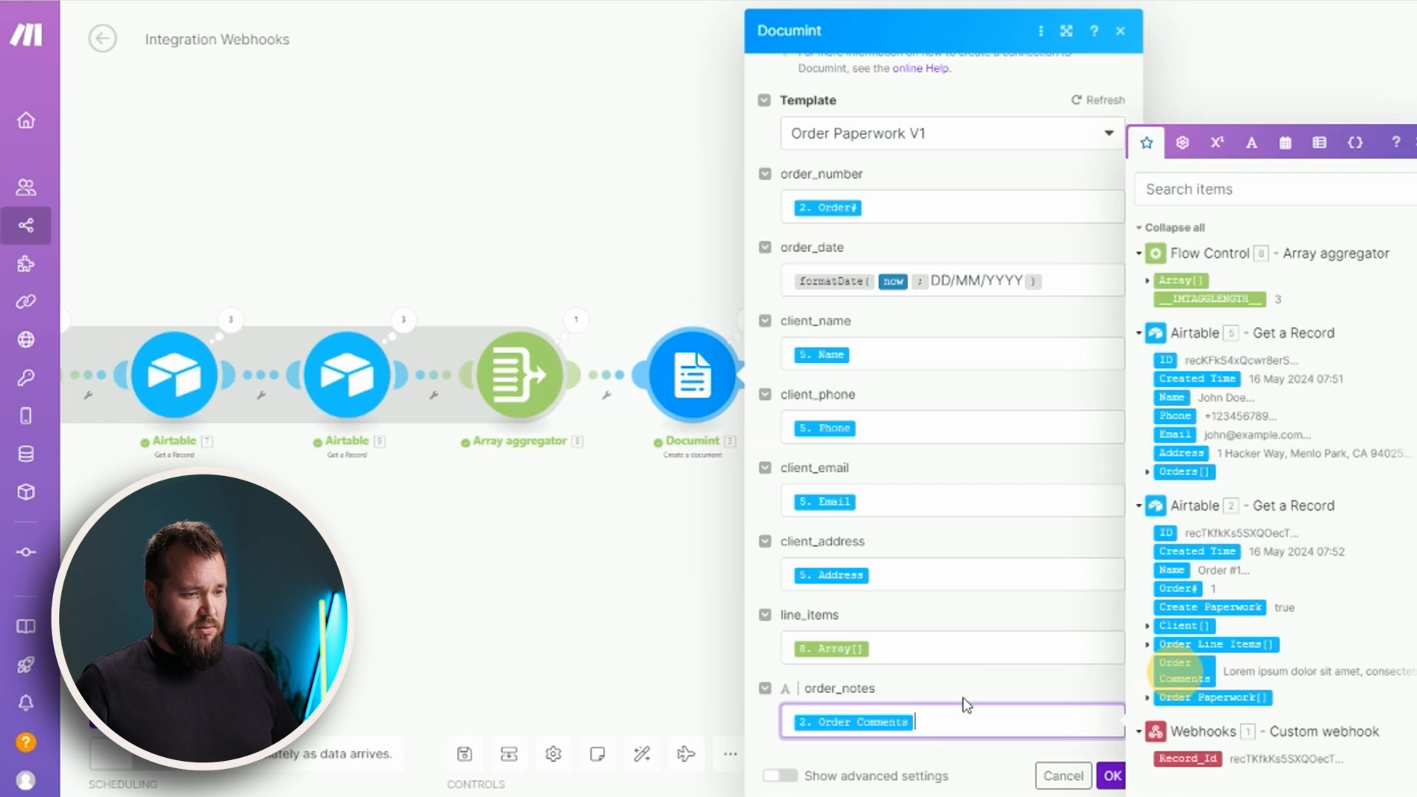
{"action": "left_click", "coordinate": [974, 692]}
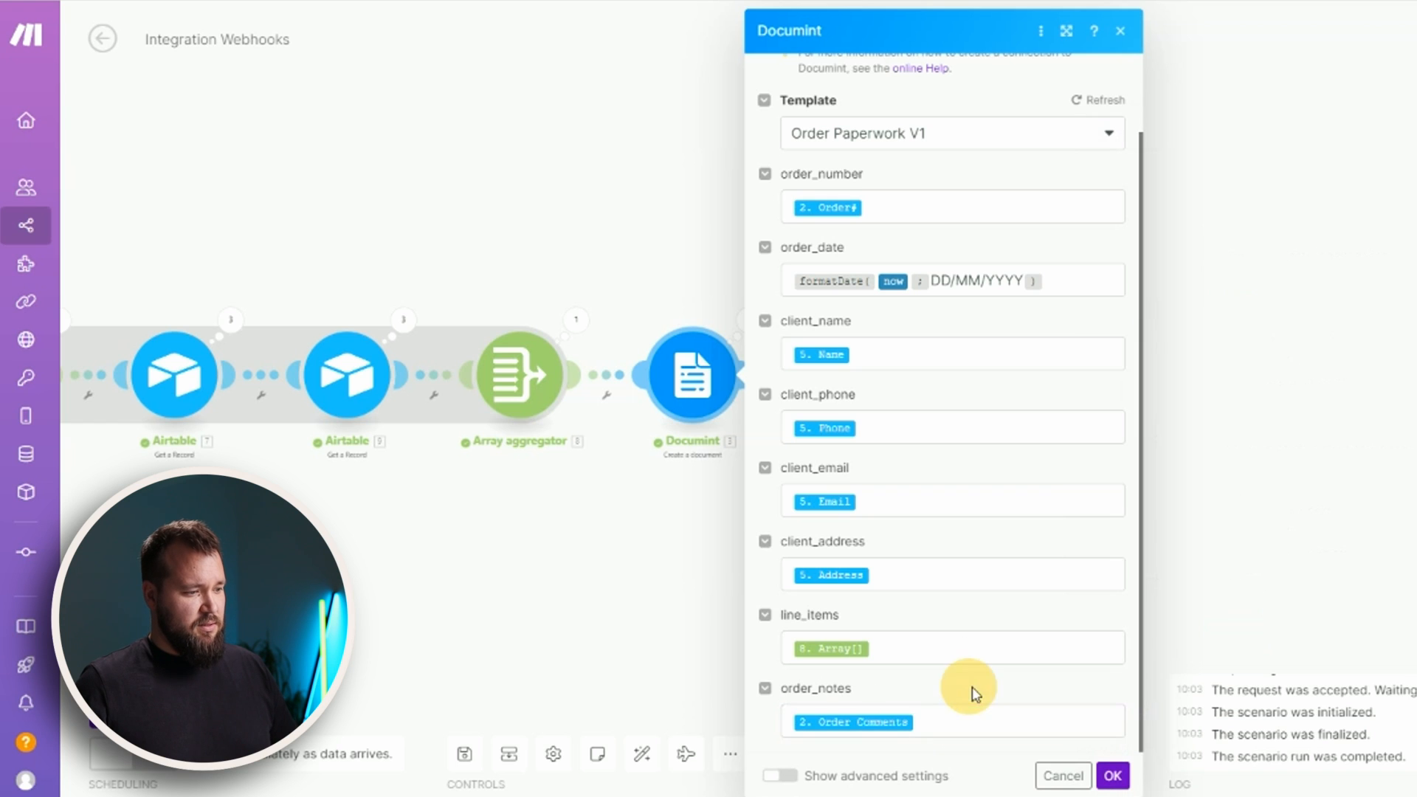
{"action": "left_click", "coordinate": [1113, 776]}
{"action": "left_click", "coordinate": [477, 757]}
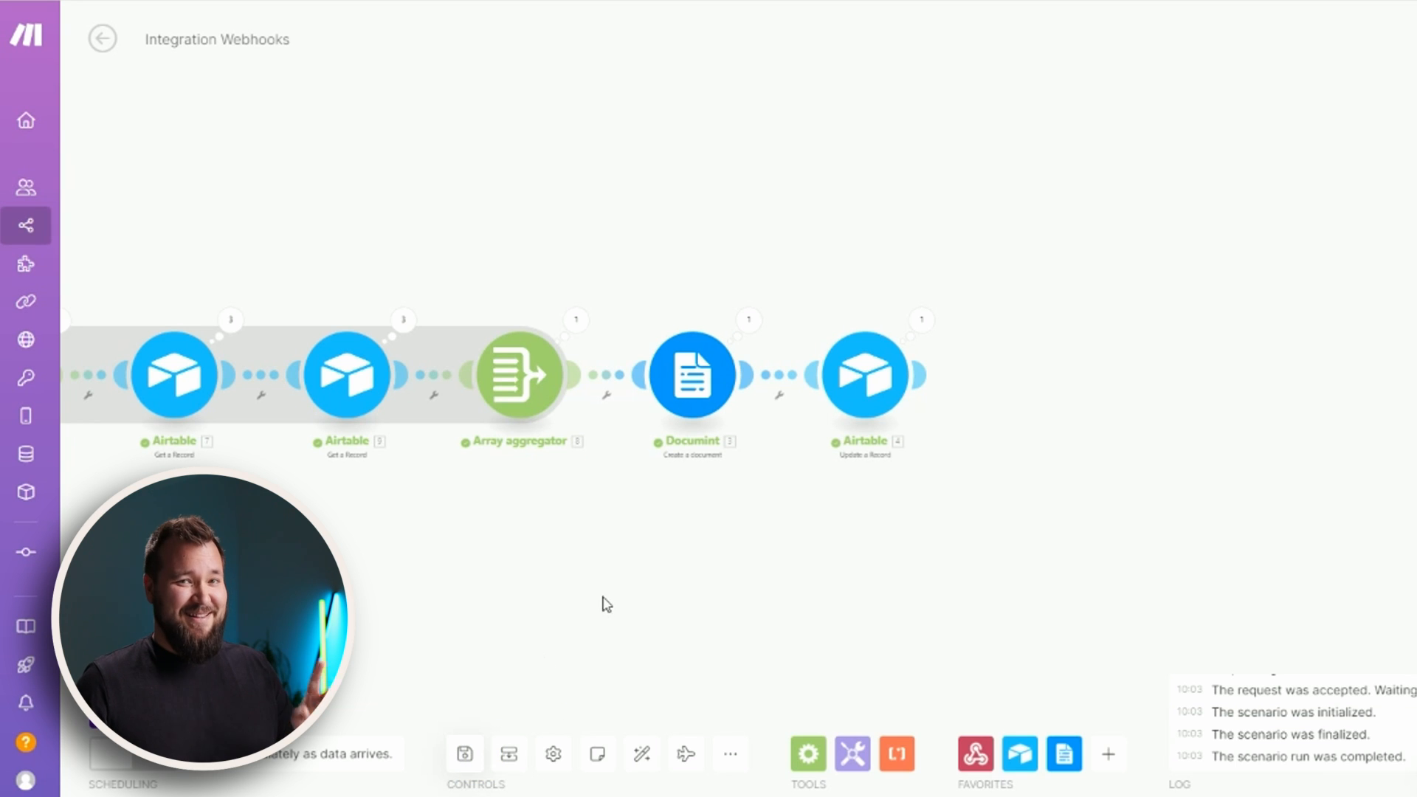
{"action": "left_click_drag", "start_coordinate": [702, 529], "coordinate": [1293, 556]}
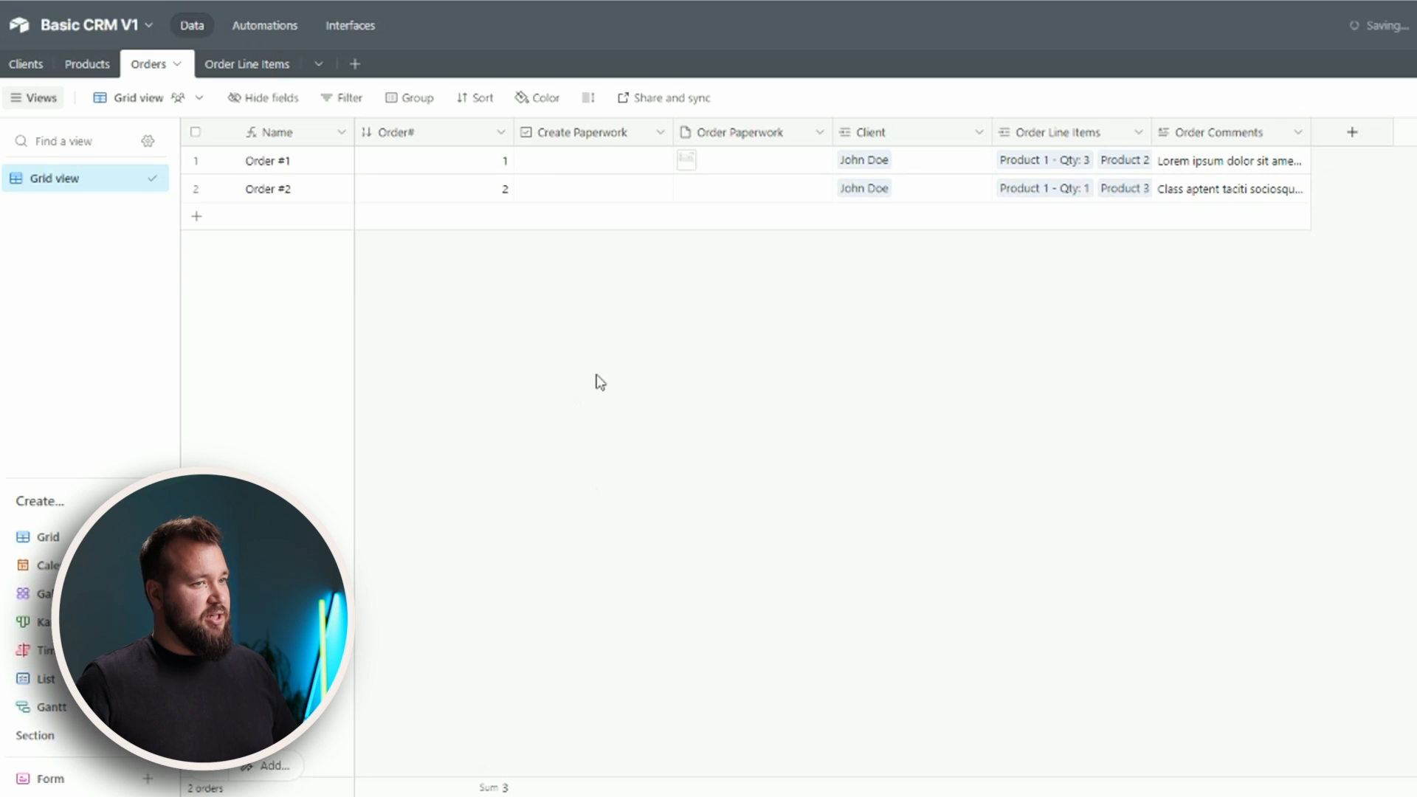
Switch to Airtable, enable Create Paperwork for Order #1 and preview its generated Order Paperwork PDF.
{"action": "left_click", "coordinate": [591, 160]}
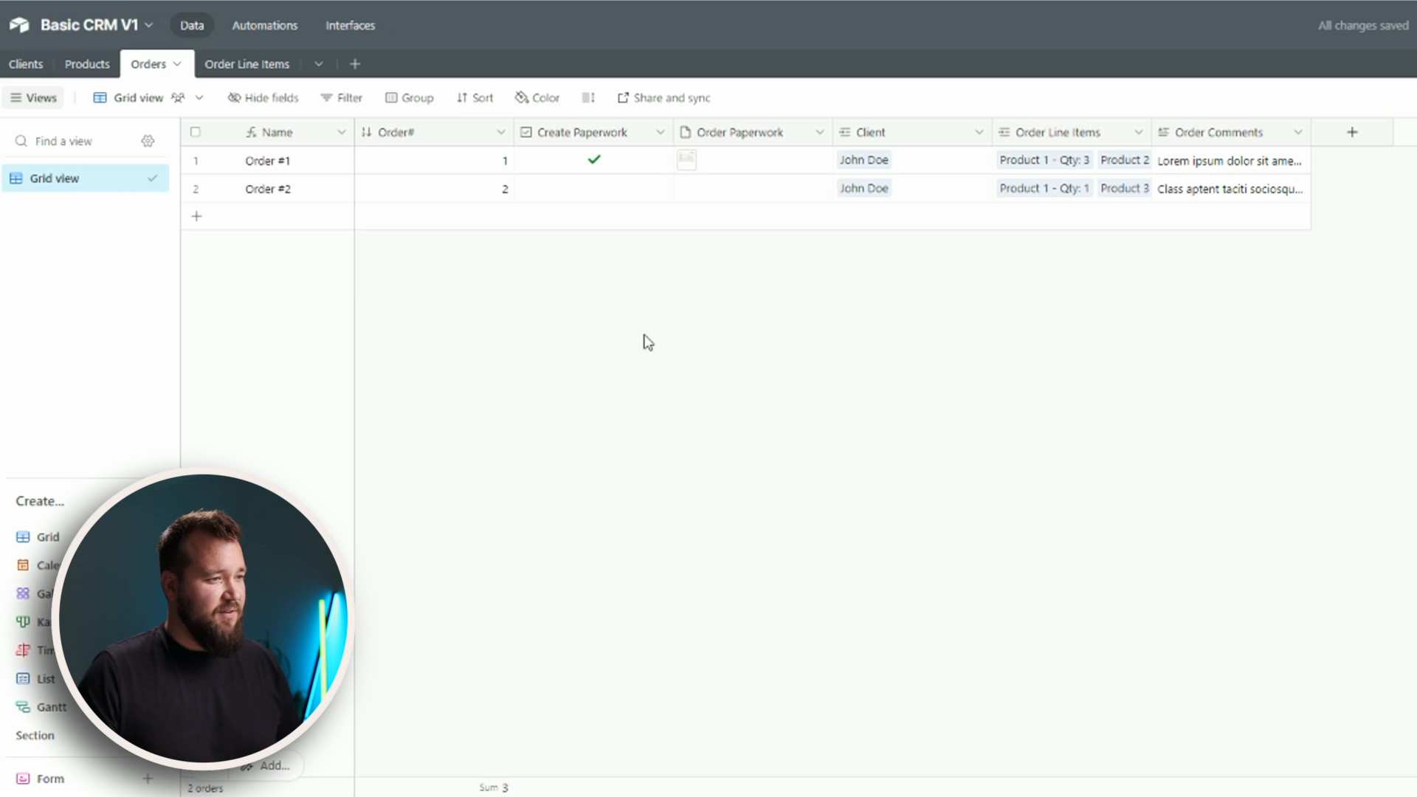
{"action": "left_click", "coordinate": [688, 161]}
{"action": "left_click", "coordinate": [688, 161]}
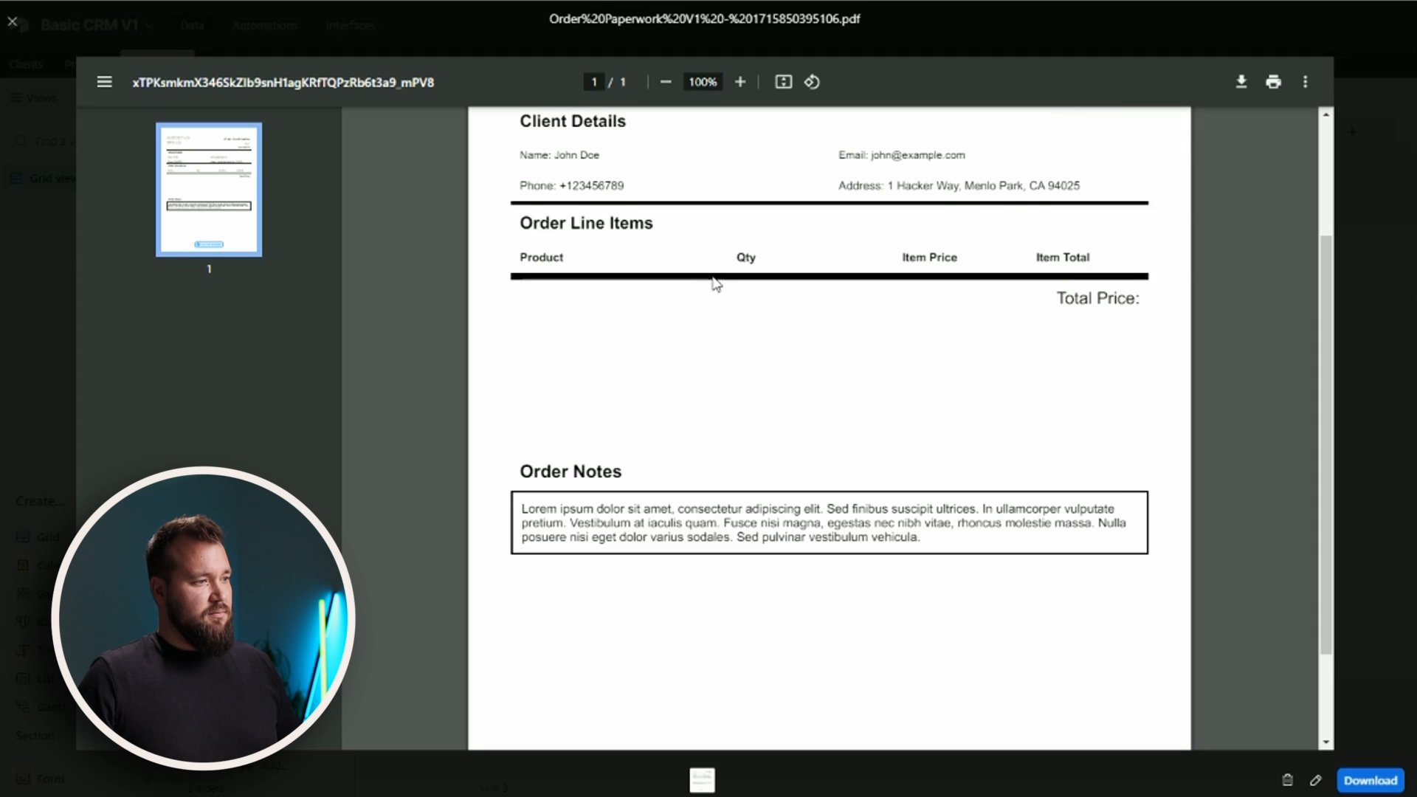
{"action": "scroll", "coordinate": [716, 284], "scroll_direction": "up", "scroll_amount": 3}
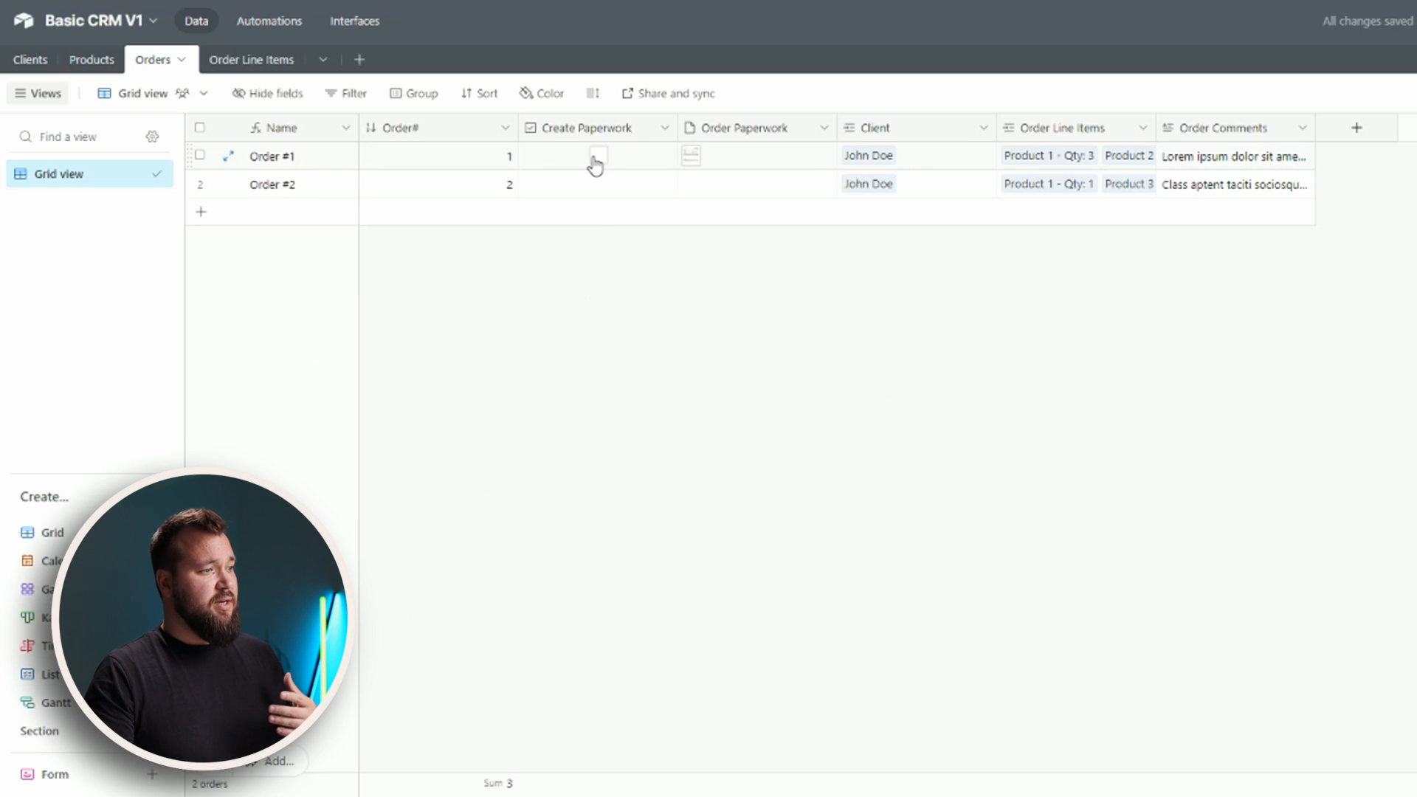
Close the preview, enable Create Paperwork for Order #1 again and open the regenerated Order Paperwork PDF.
{"action": "left_click", "coordinate": [598, 156]}
{"action": "left_click", "coordinate": [744, 160]}
{"action": "left_click", "coordinate": [982, 305]}
{"action": "left_click", "coordinate": [743, 161]}
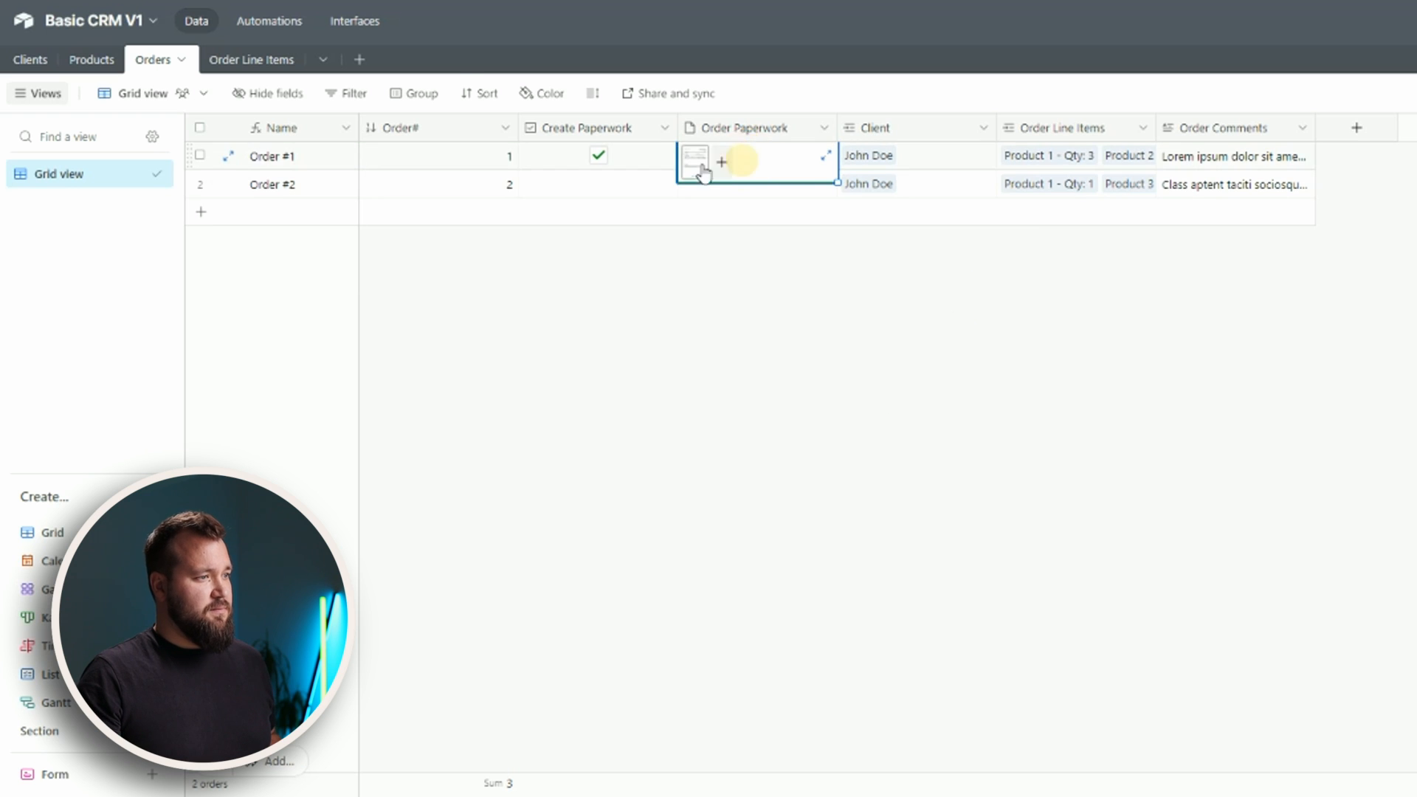
{"action": "left_click", "coordinate": [698, 162]}
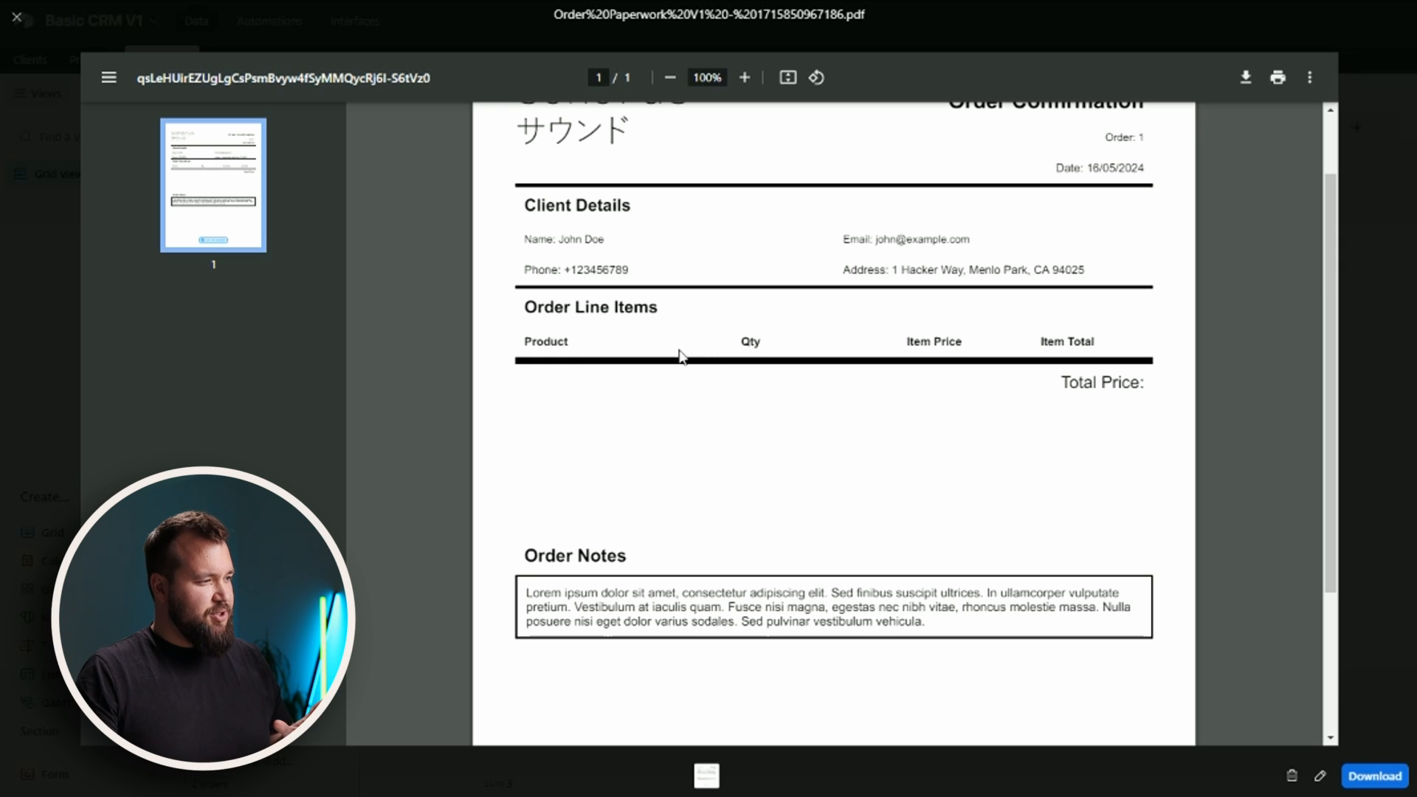
Examine the Order Line Items table and the Order Notes box in the PDF, then close the preview.
{"action": "left_click_drag", "start_coordinate": [535, 310], "coordinate": [595, 355]}
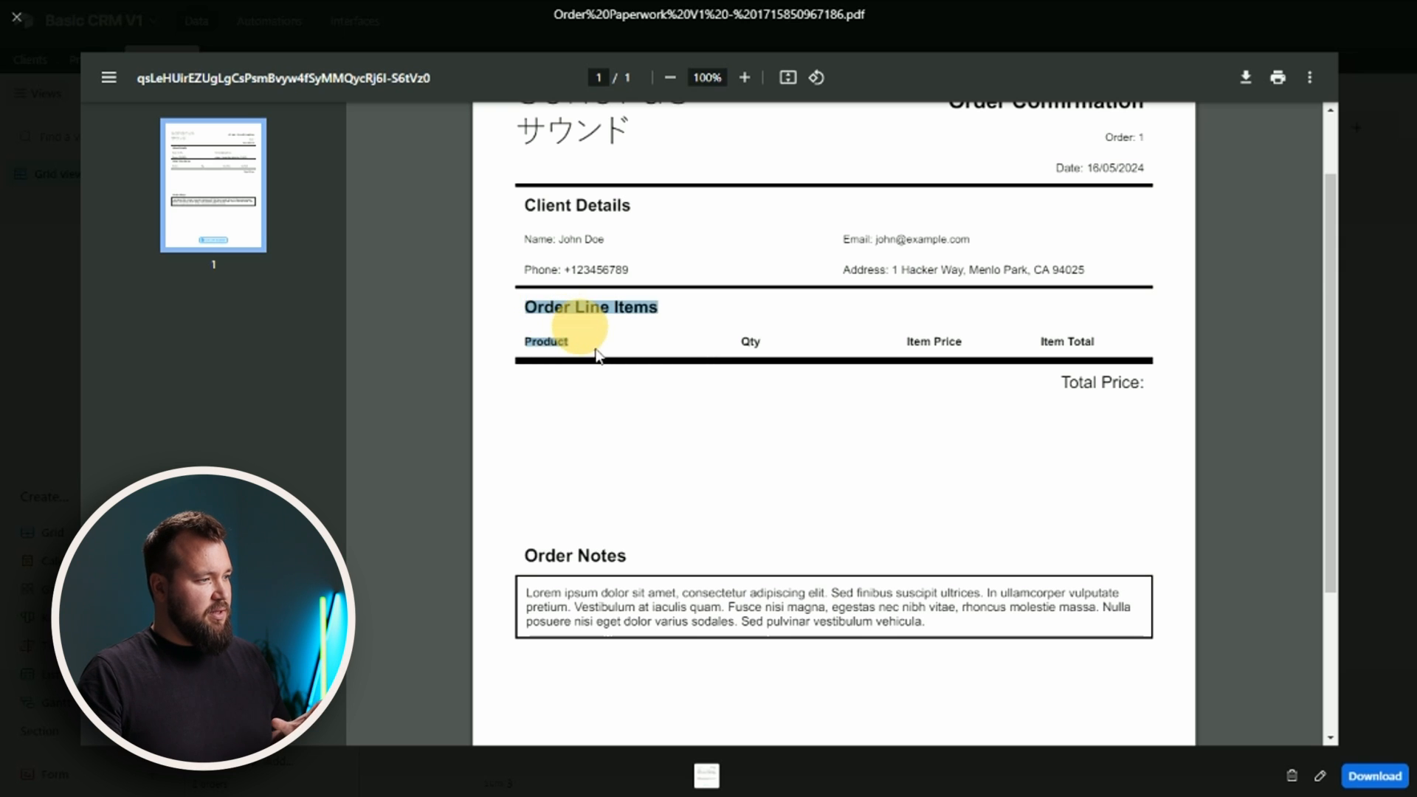
{"action": "left_click", "coordinate": [616, 392]}
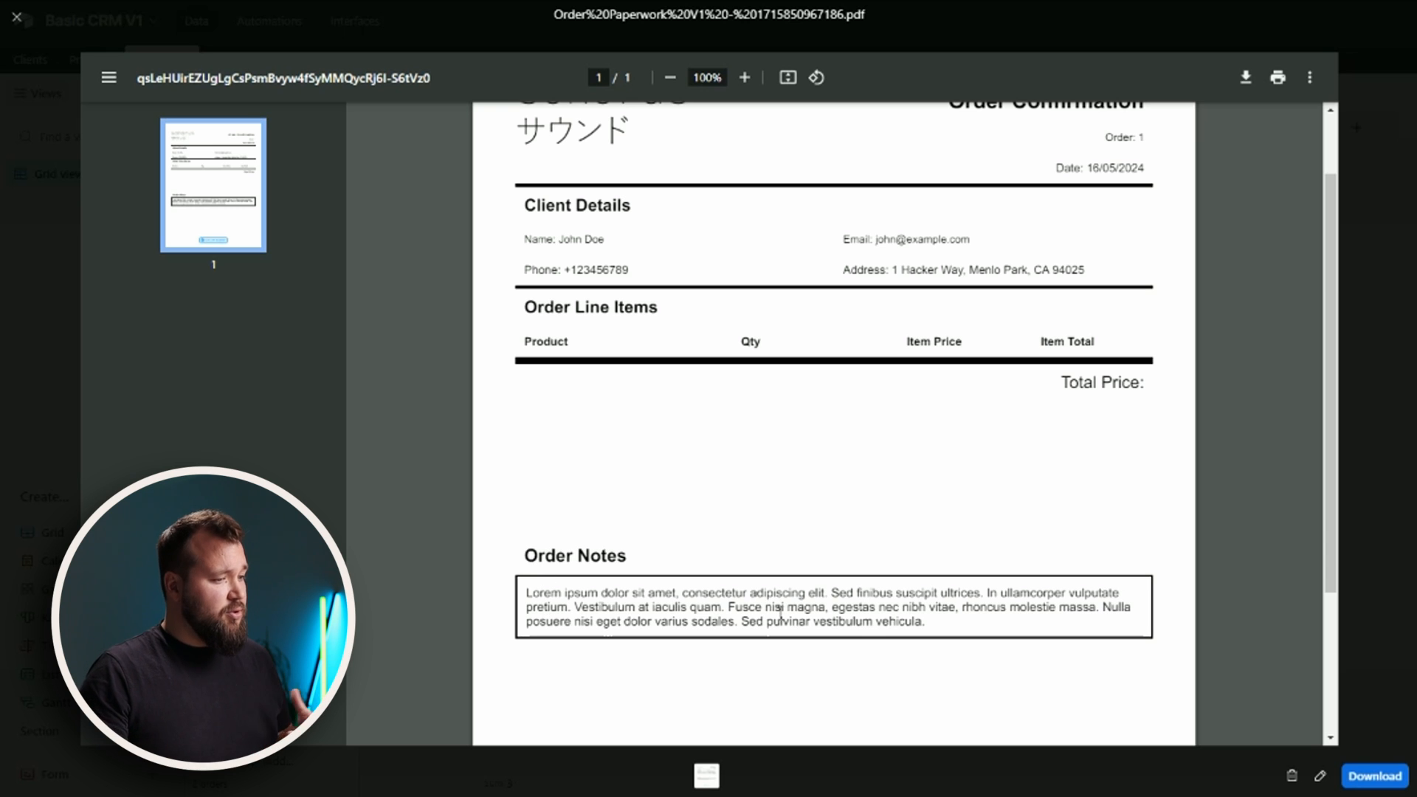
{"action": "left_click_drag", "start_coordinate": [924, 624], "coordinate": [550, 607]}
{"action": "left_click", "coordinate": [766, 510]}
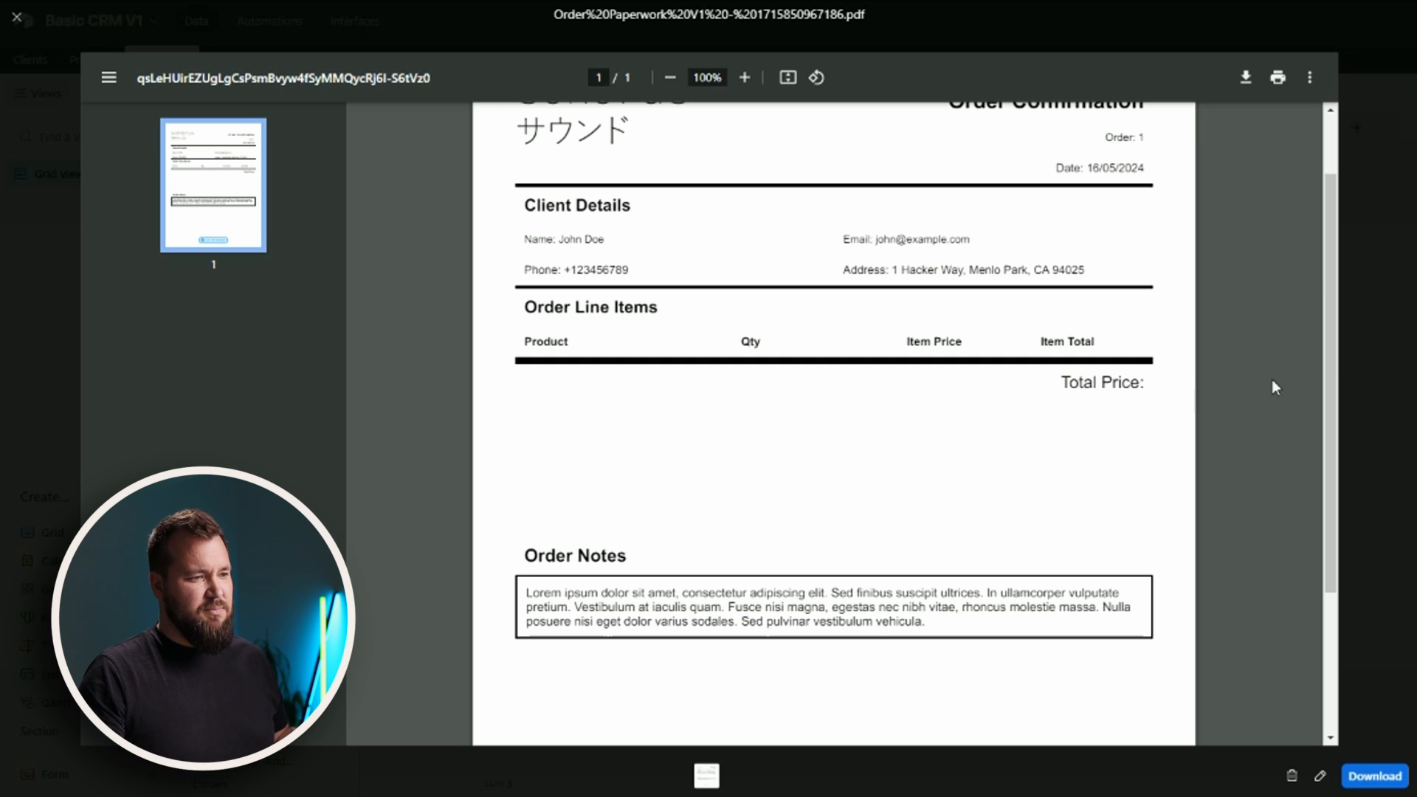
{"action": "left_click", "coordinate": [1358, 358]}
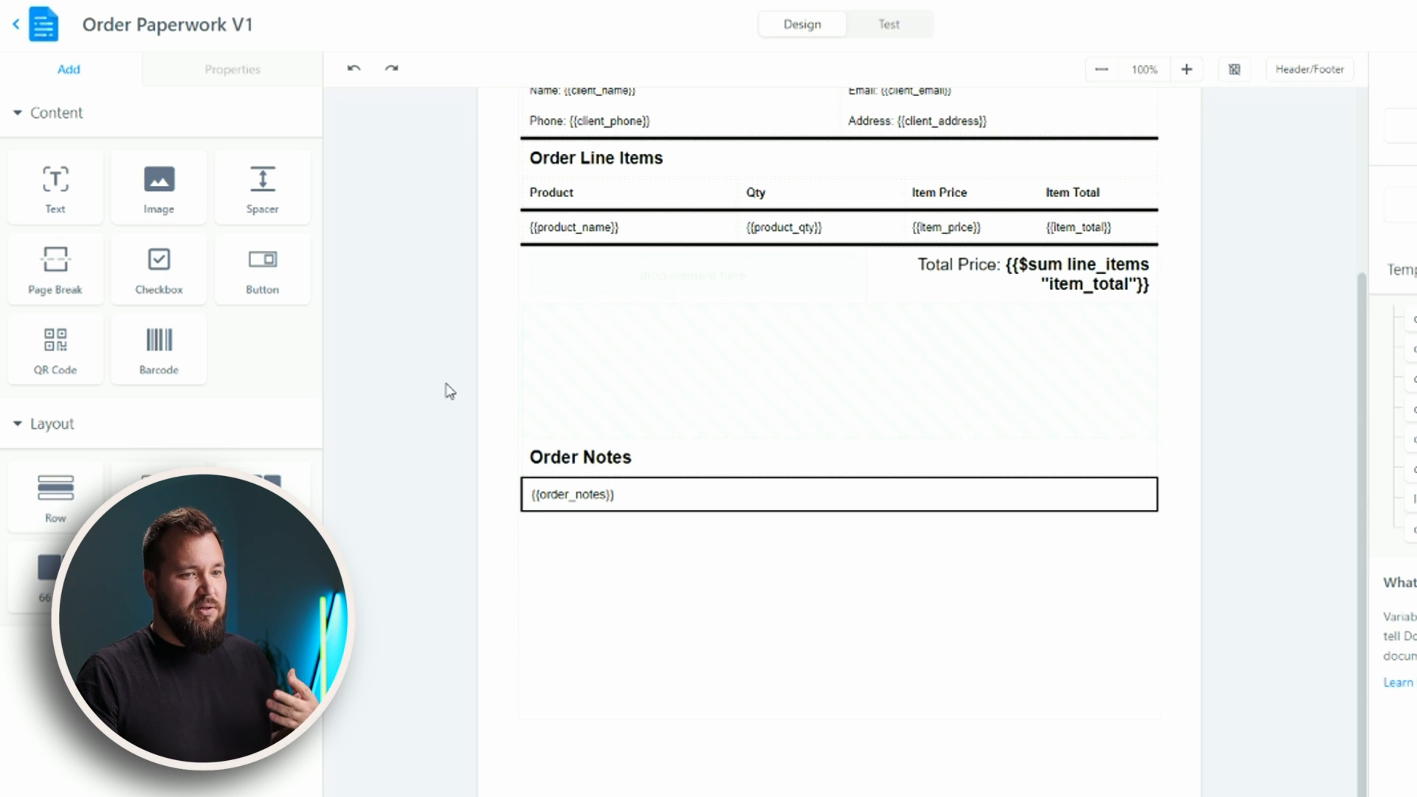
Return to the Documint template, select the whole product row and check which array its repeat logic uses.
{"action": "left_click", "coordinate": [561, 228]}
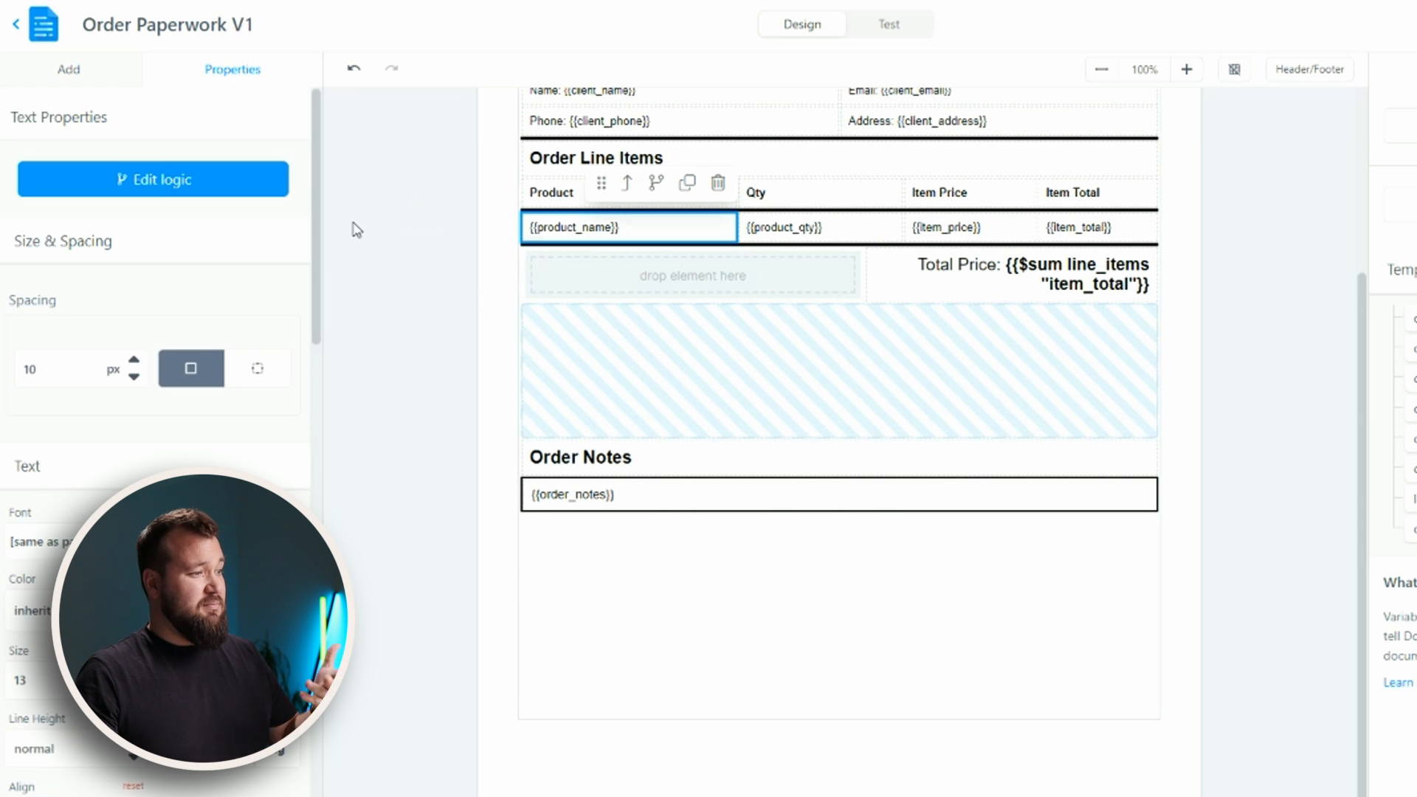
{"action": "left_click", "coordinate": [628, 190]}
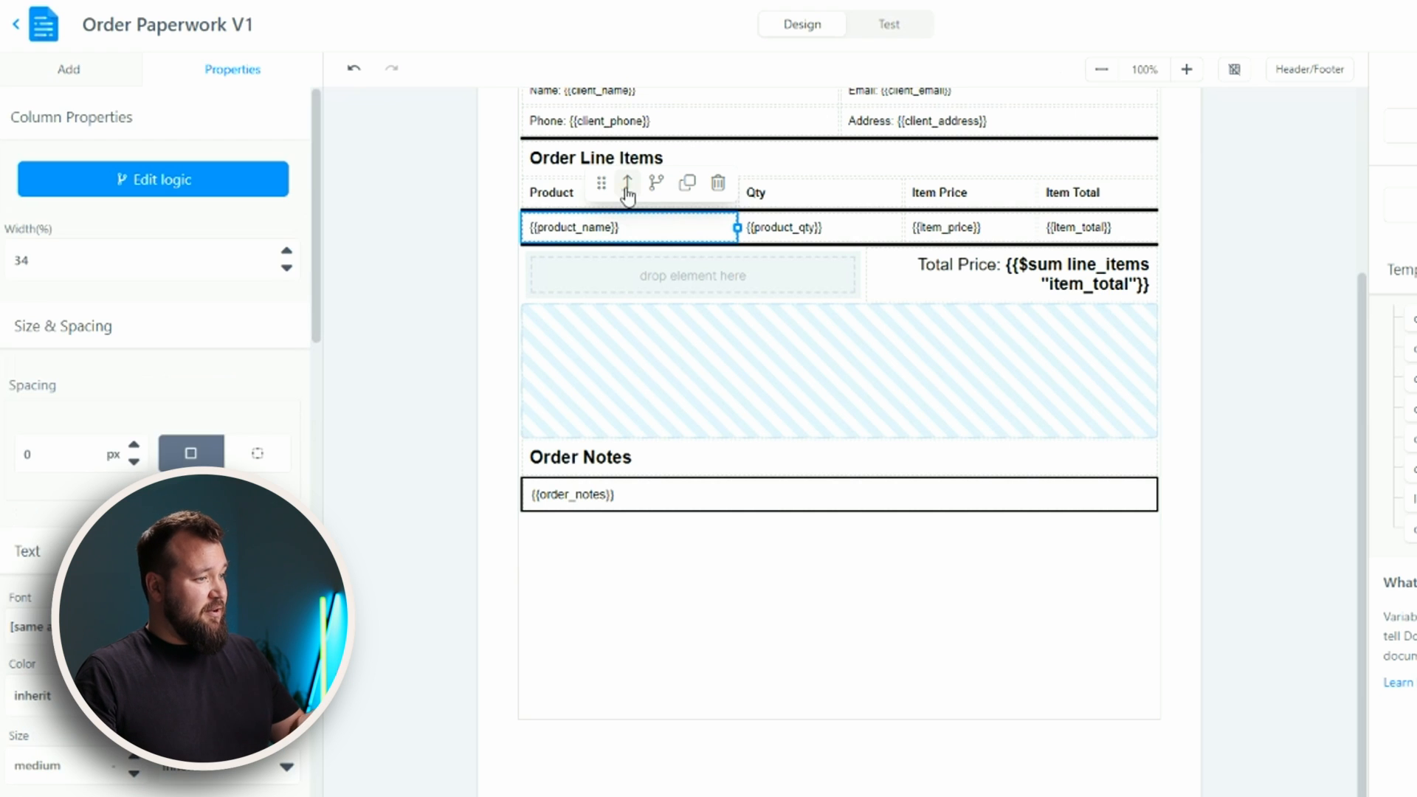
{"action": "left_click", "coordinate": [628, 191]}
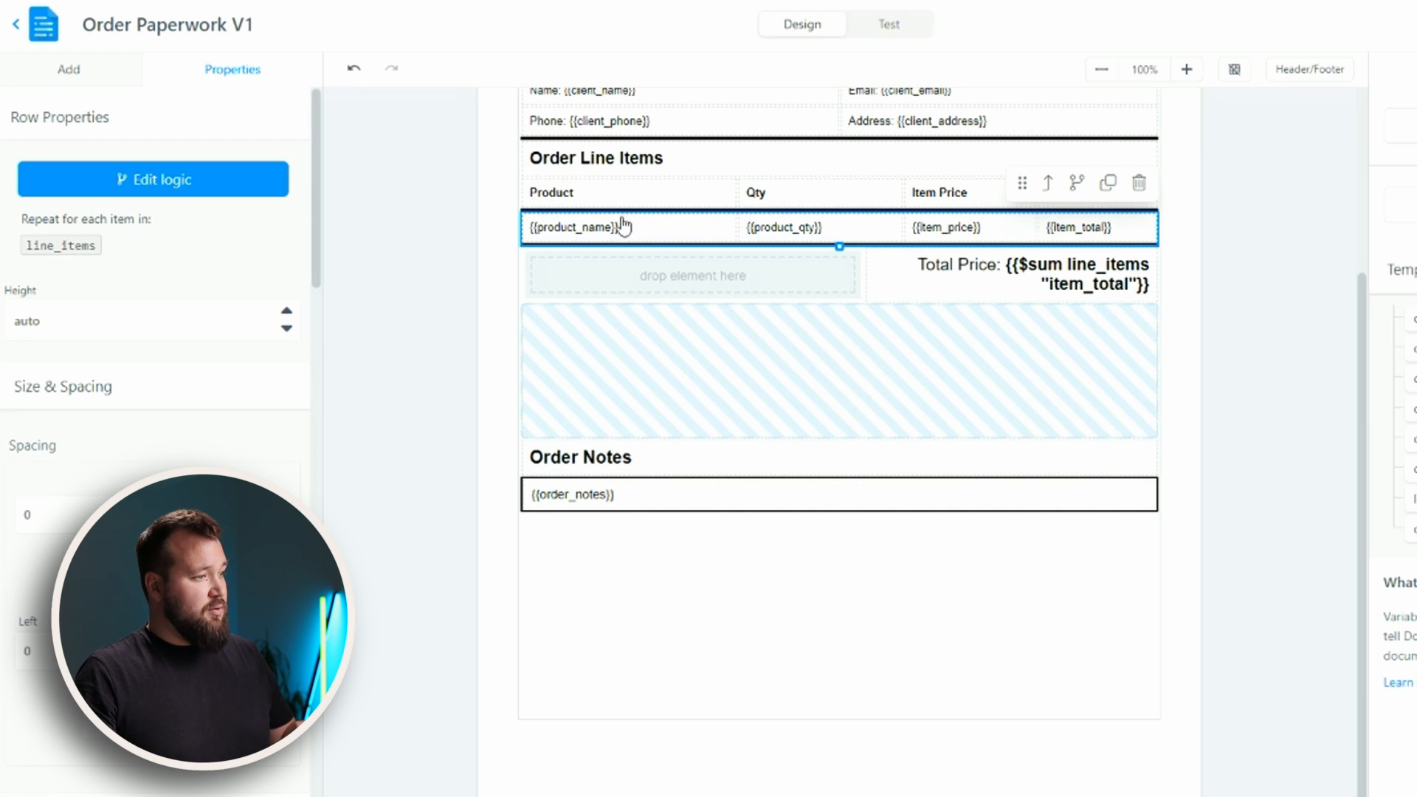
{"action": "left_click_drag", "start_coordinate": [29, 219], "coordinate": [124, 229]}
{"action": "left_click", "coordinate": [104, 255]}
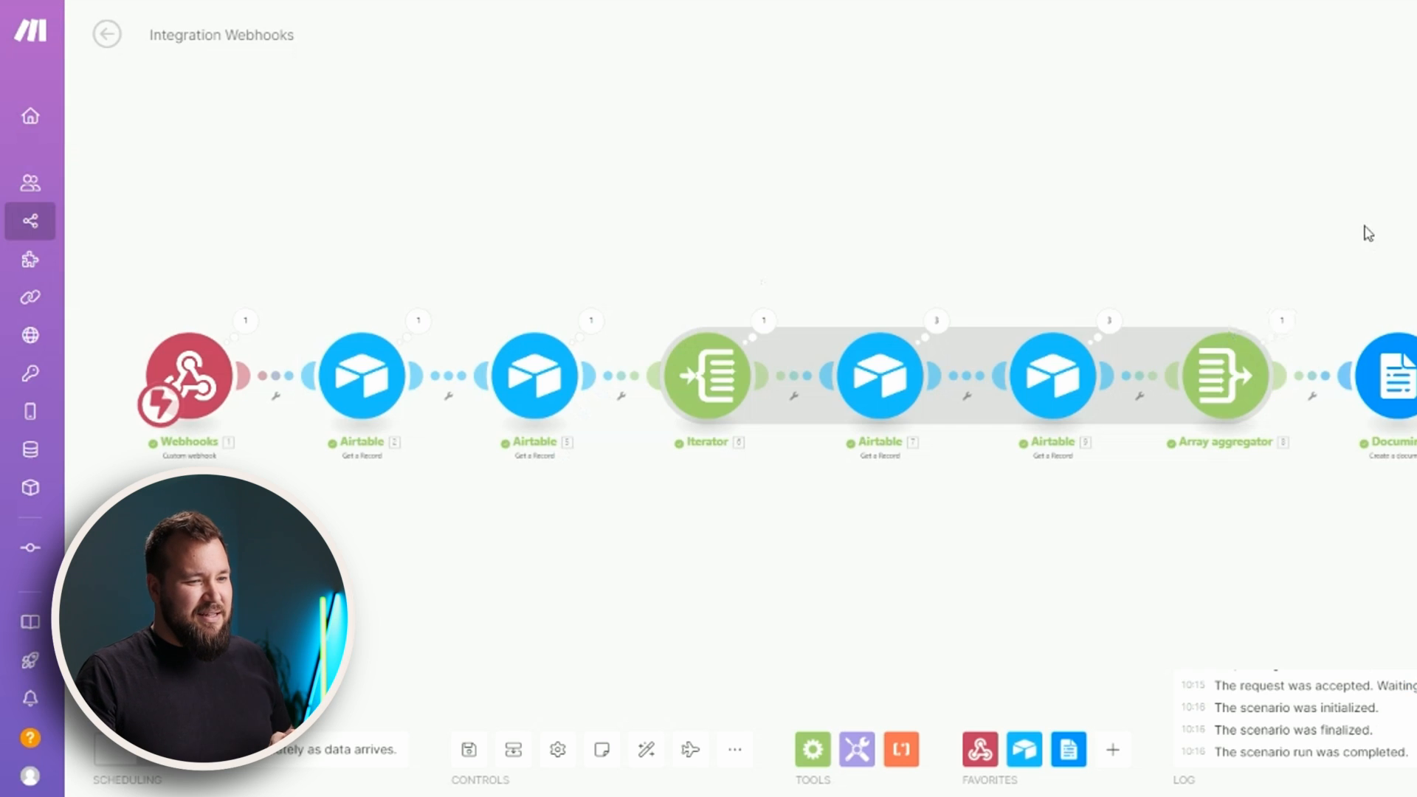
Open the Documint module in the Make scenario and check how its line_items field is mapped.
{"action": "left_click_drag", "start_coordinate": [1366, 231], "coordinate": [754, 246]}
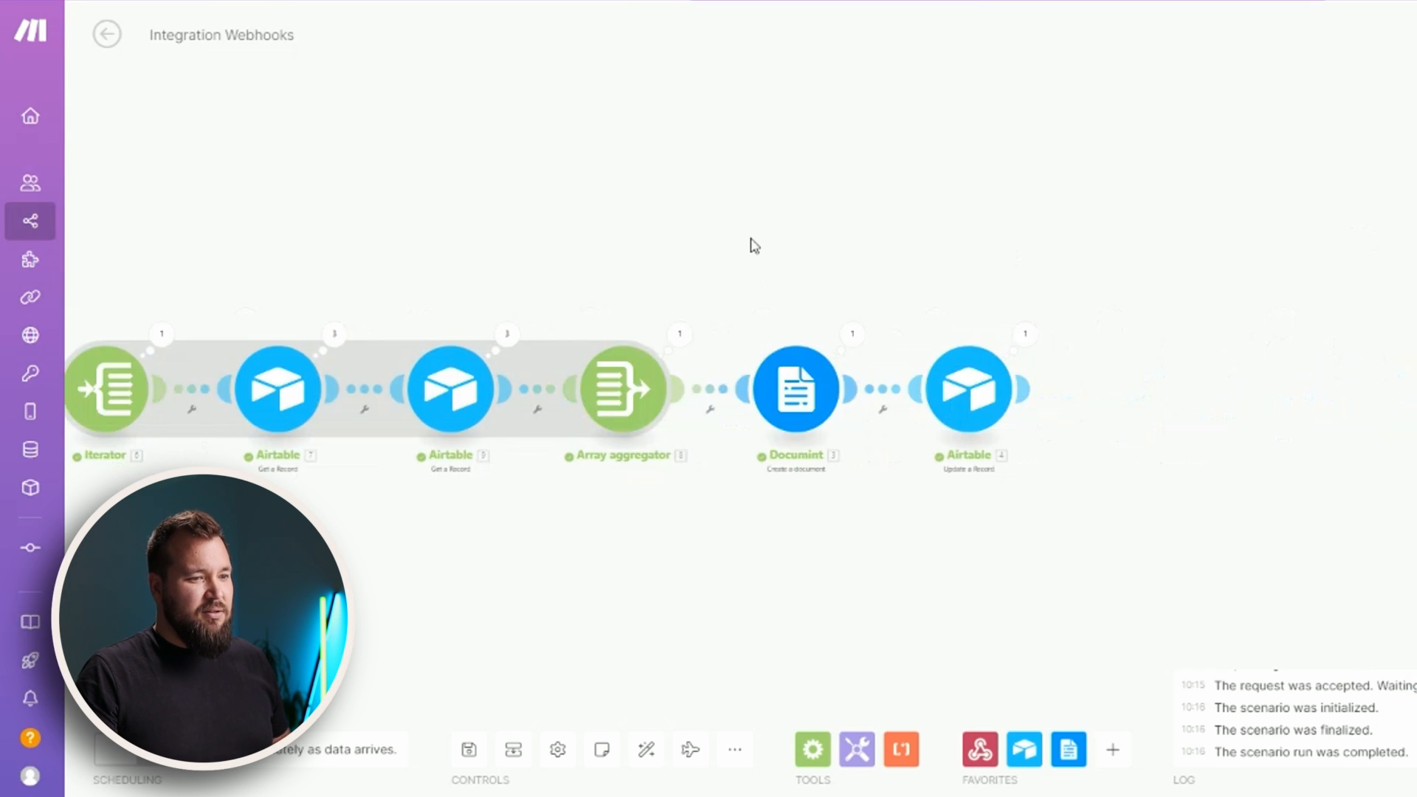
{"action": "left_click", "coordinate": [785, 389]}
{"action": "scroll", "coordinate": [960, 376], "scroll_direction": "down", "scroll_amount": 2}
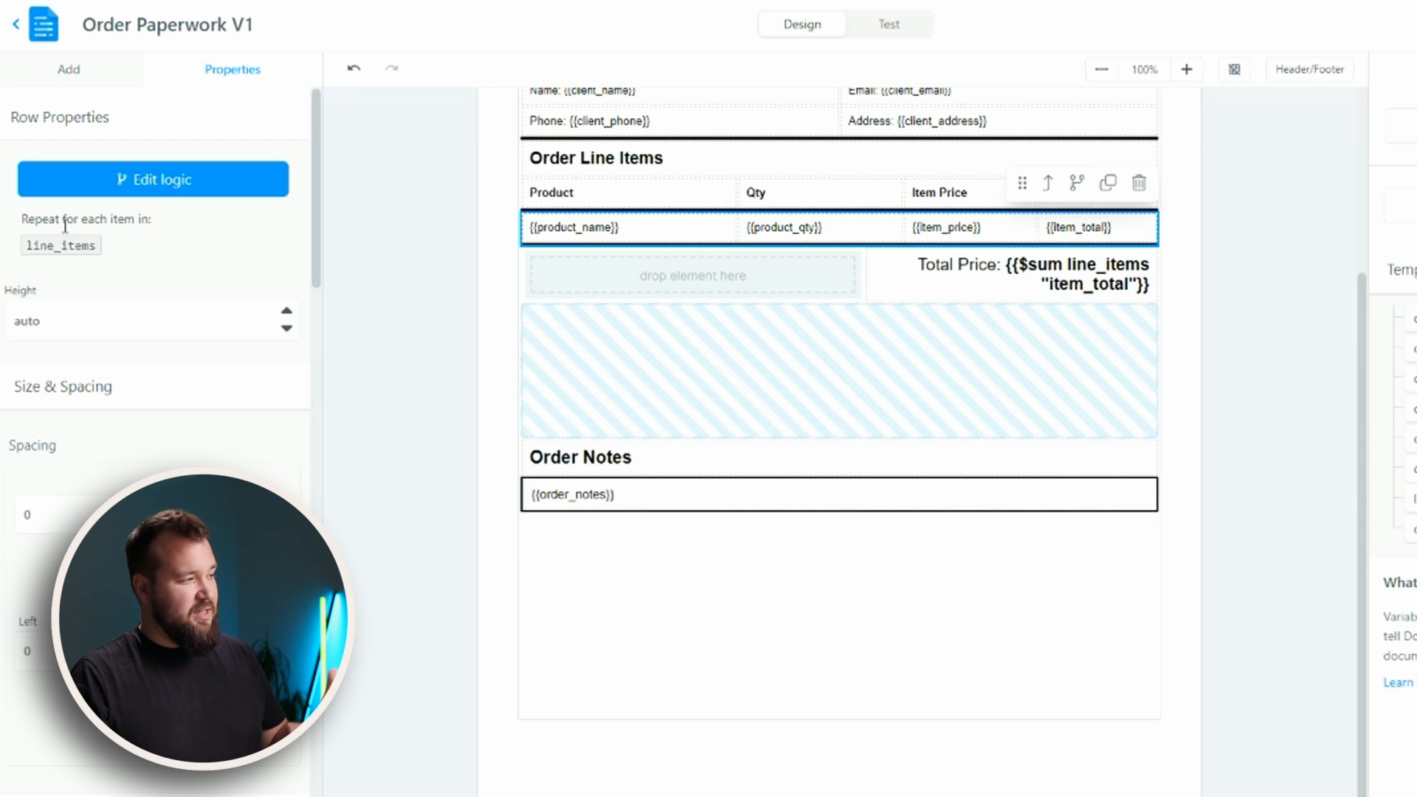
In the Documint template, set the product row's repeat list variable to line_items_1 and save the logic.
{"action": "left_click", "coordinate": [198, 189]}
{"action": "left_click", "coordinate": [625, 181]}
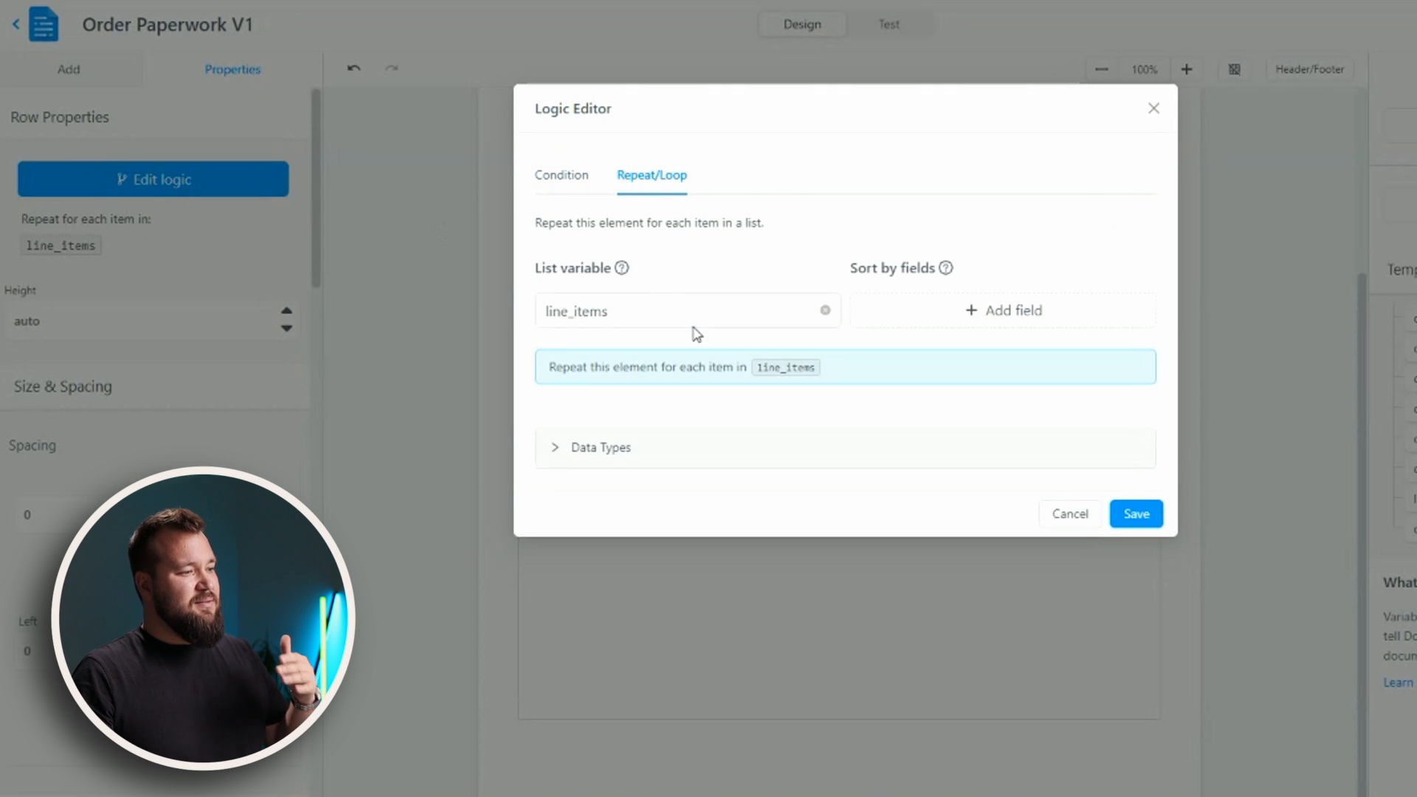
{"action": "left_click", "coordinate": [649, 320]}
{"action": "type", "text": "_1"}
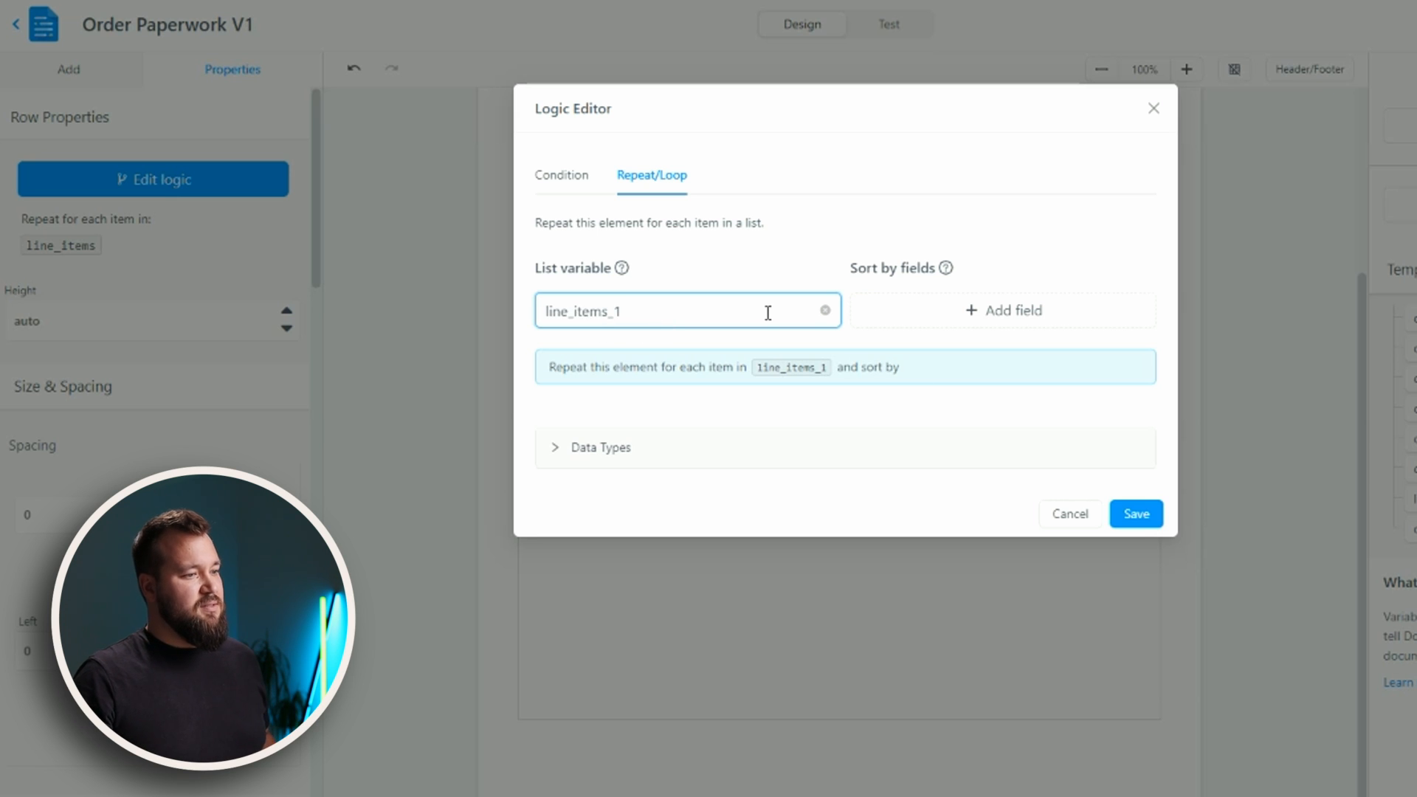
{"action": "left_click", "coordinate": [1134, 512]}
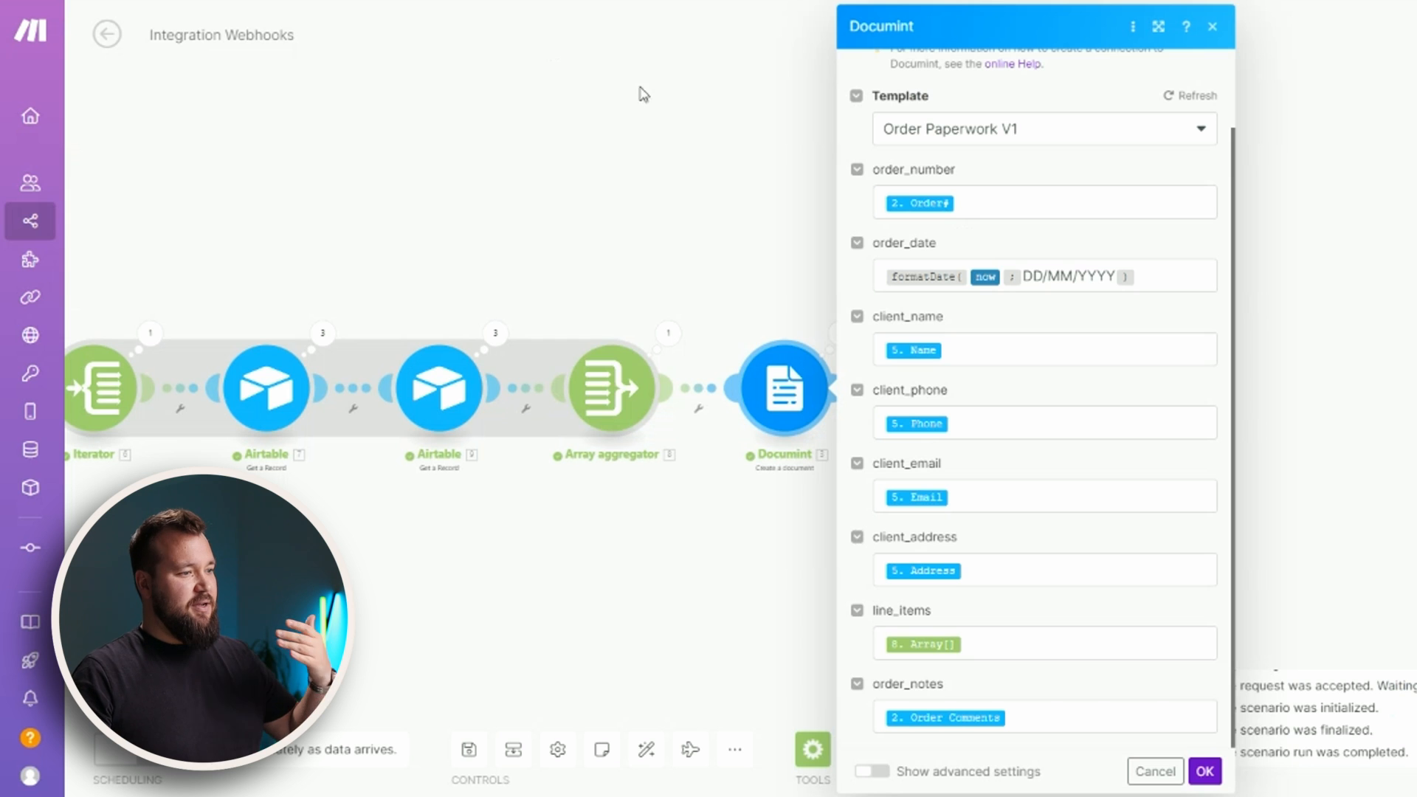
Back in Make, refresh the Documint module's template fields and clear the array mapping from line_items.
{"action": "left_click", "coordinate": [1194, 97]}
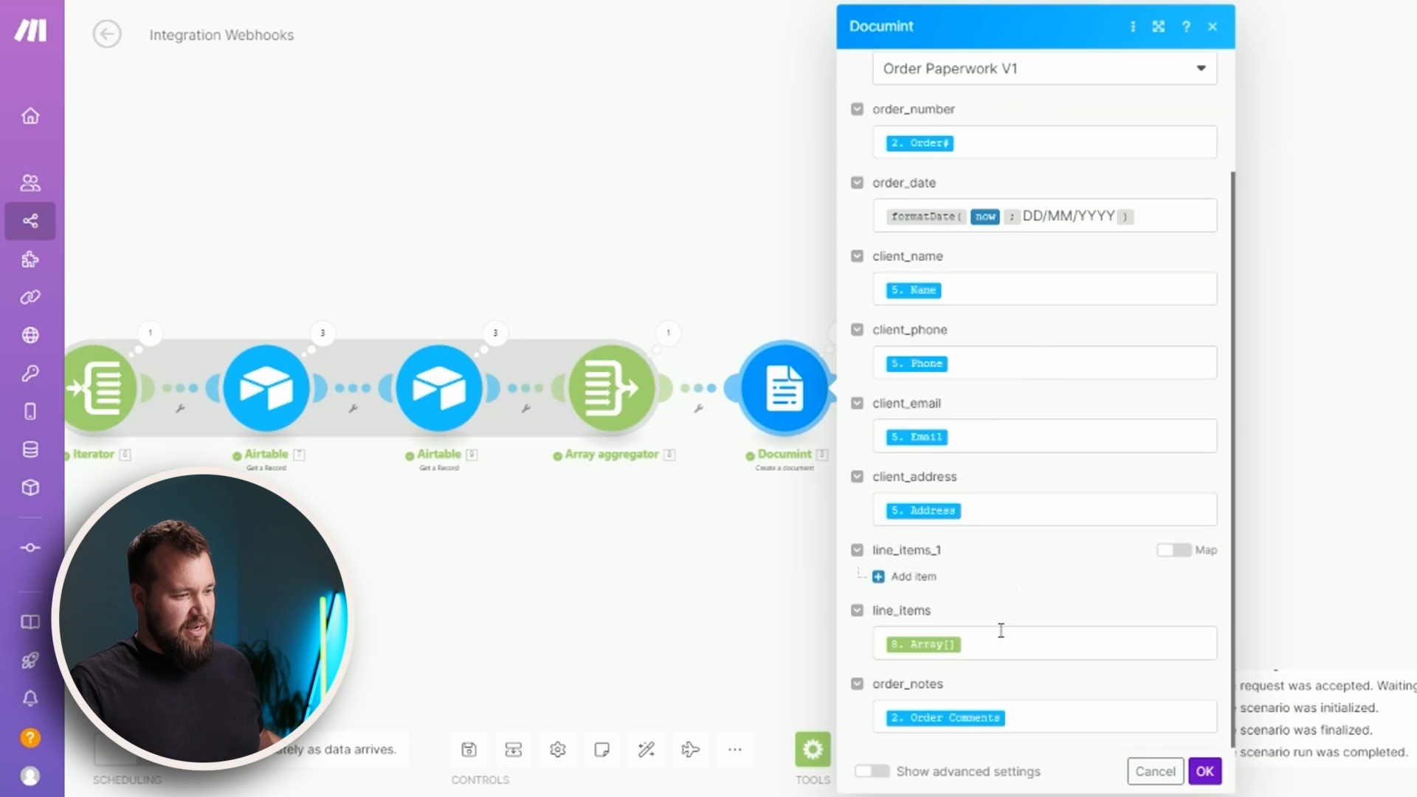
{"action": "left_click", "coordinate": [998, 640]}
{"action": "left_click", "coordinate": [950, 608]}
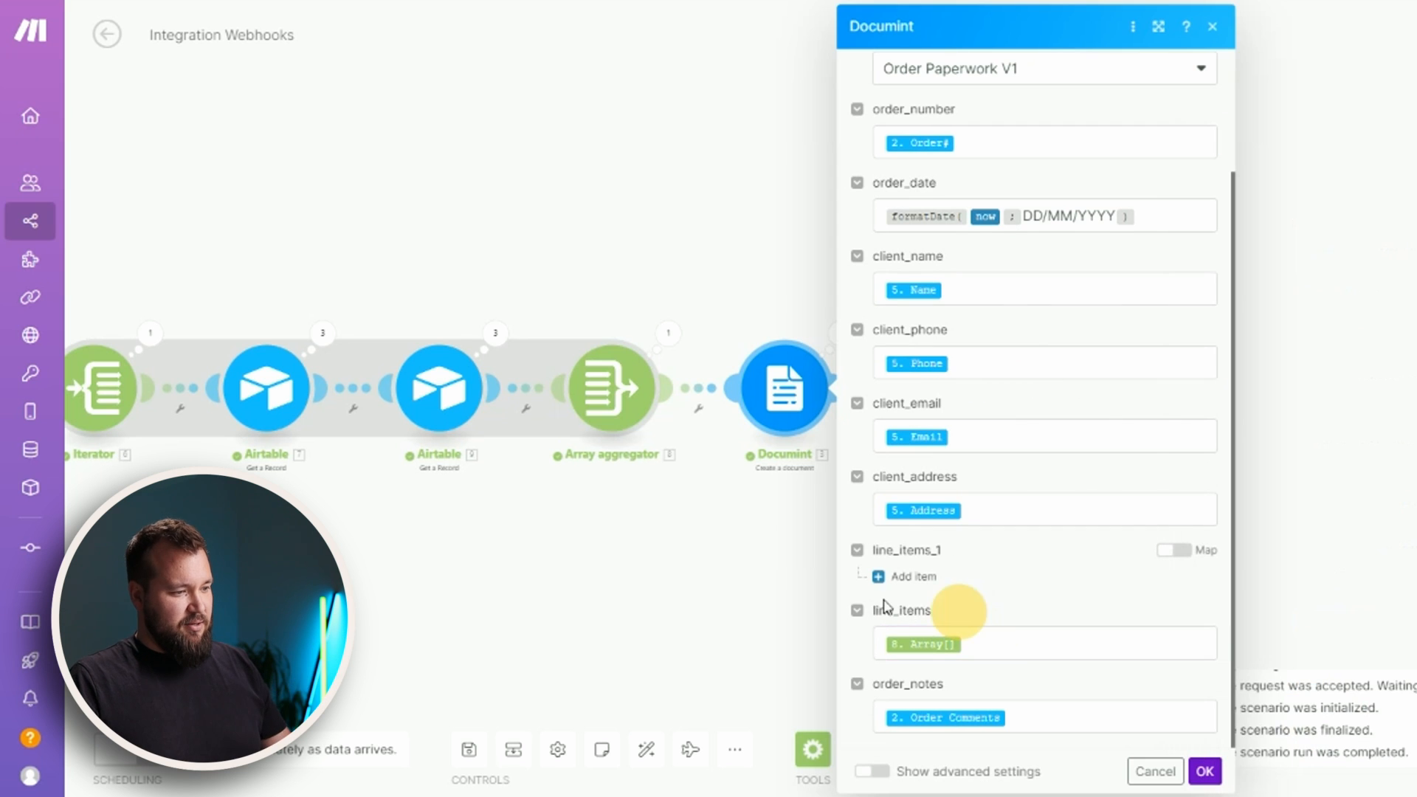
{"action": "double_click", "coordinate": [895, 613]}
{"action": "left_click", "coordinate": [980, 615]}
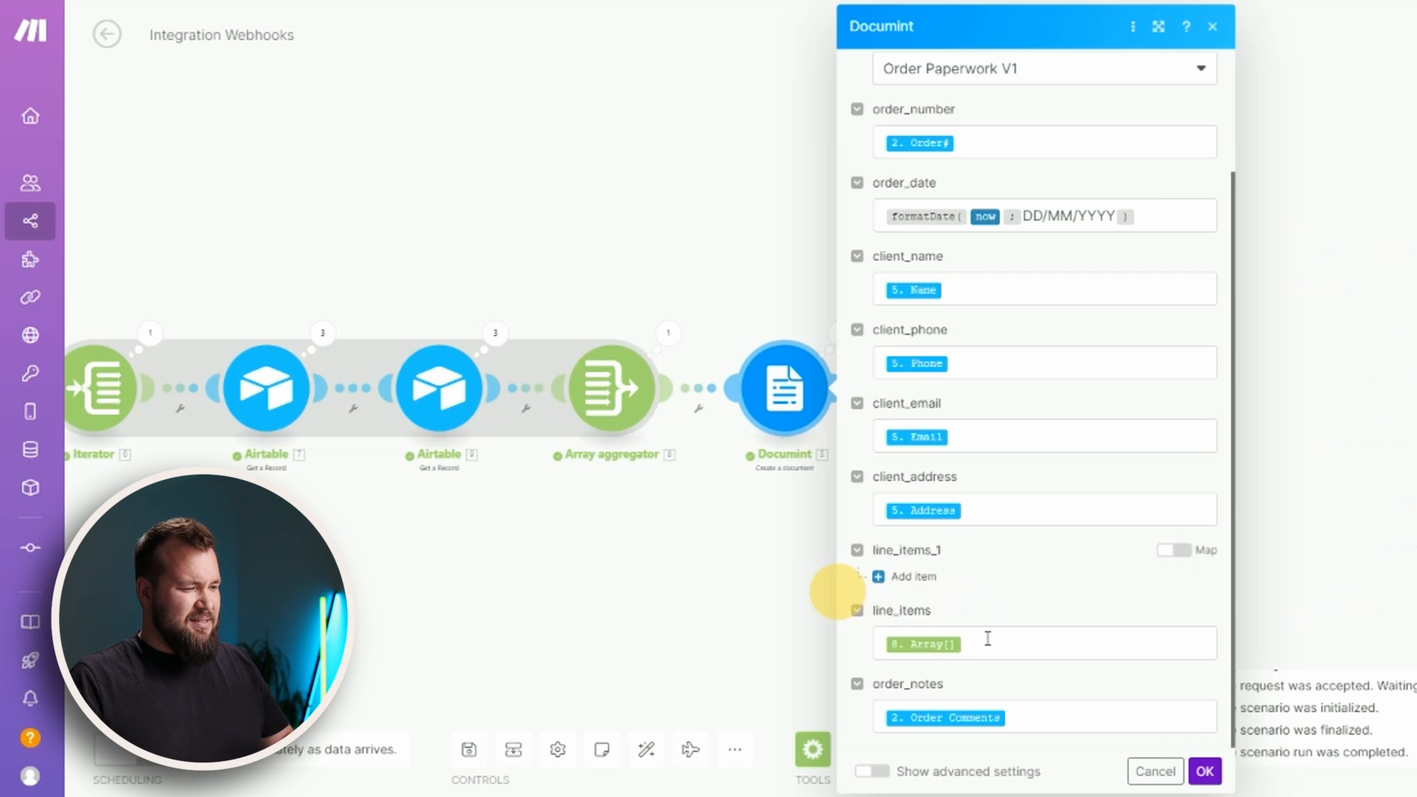
{"action": "left_click", "coordinate": [988, 652]}
{"action": "key", "text": "BackSpace"}
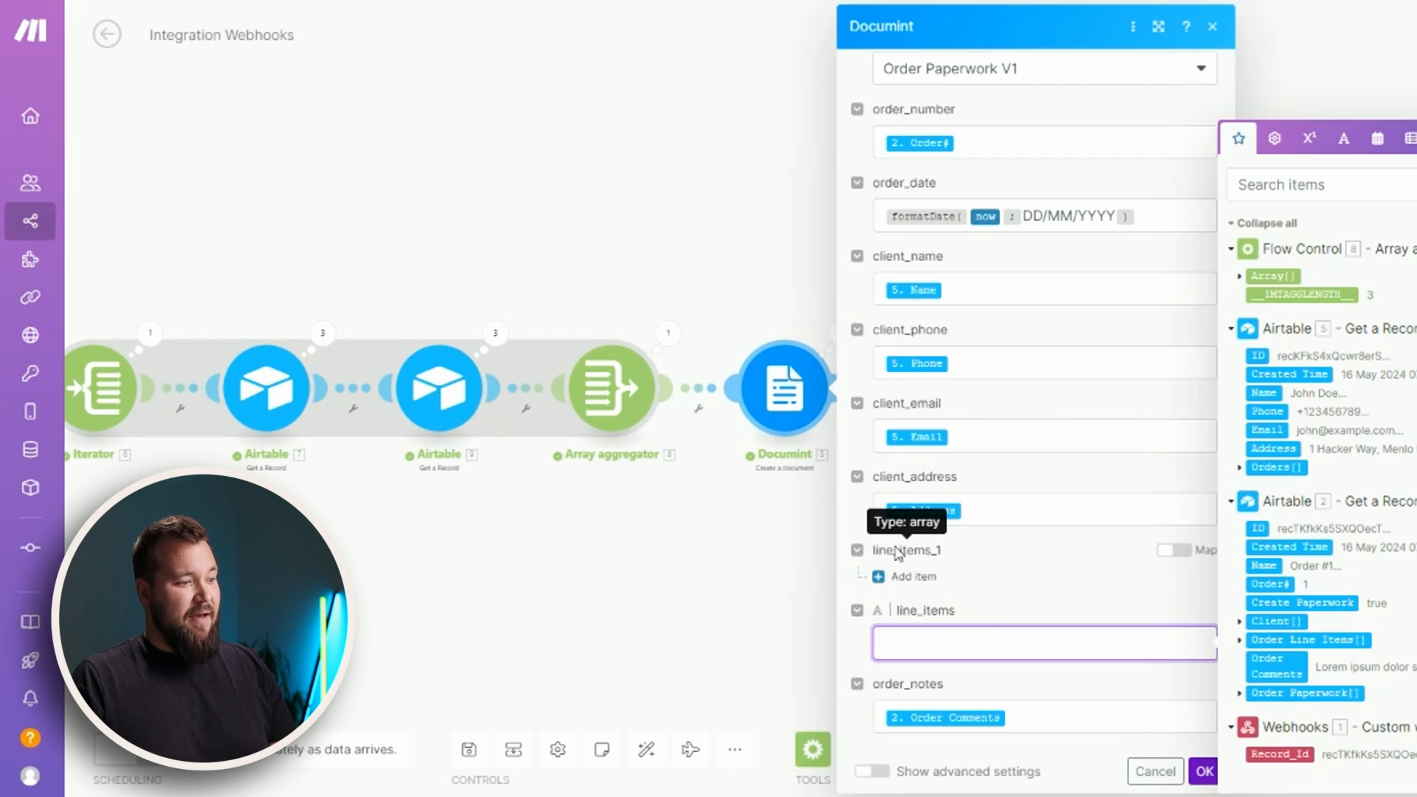
Enable mapping for line_items_1, map it to the Array aggregator's Array[] and confirm the module settings.
{"action": "left_click", "coordinate": [1168, 551]}
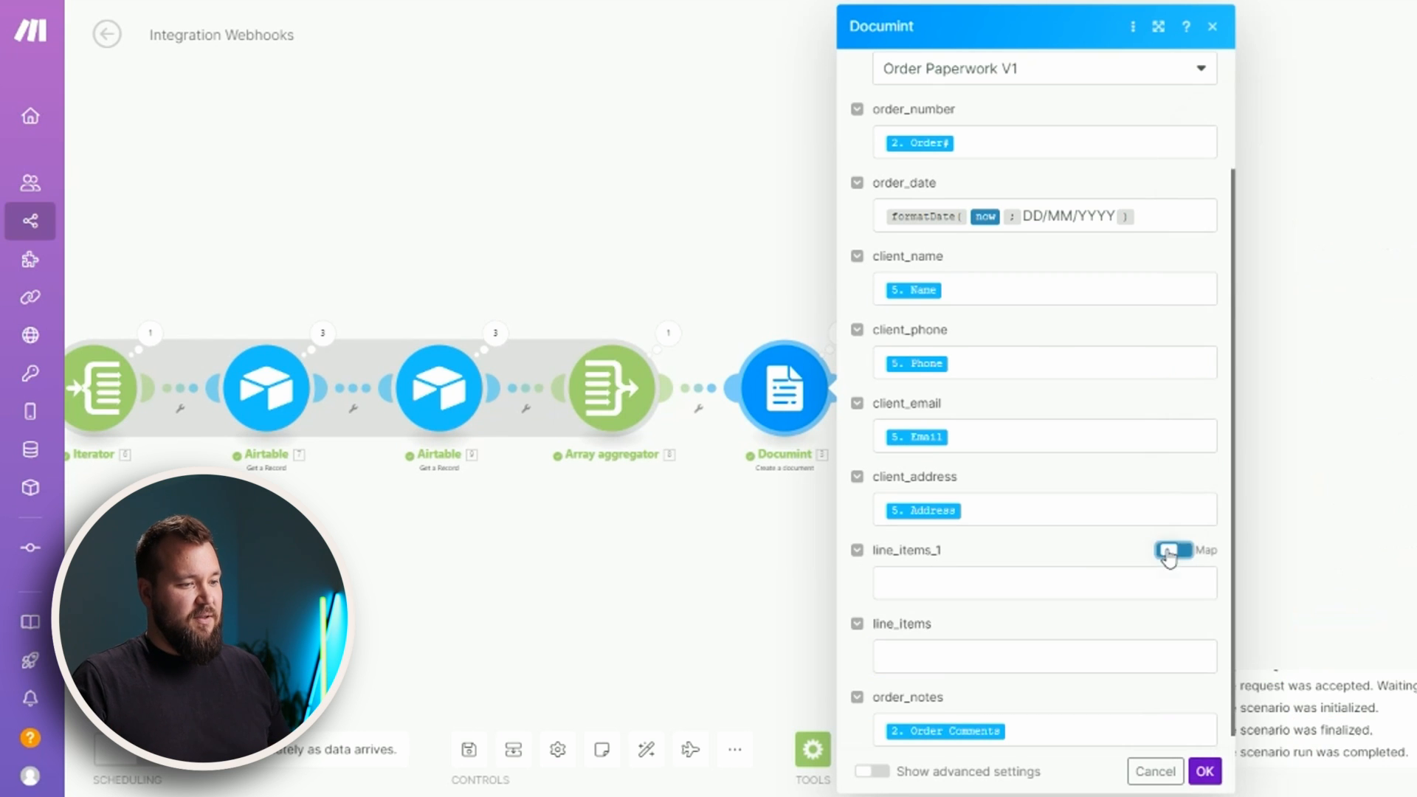
{"action": "left_click", "coordinate": [1066, 582]}
{"action": "left_click_drag", "start_coordinate": [1272, 270], "coordinate": [1066, 579]}
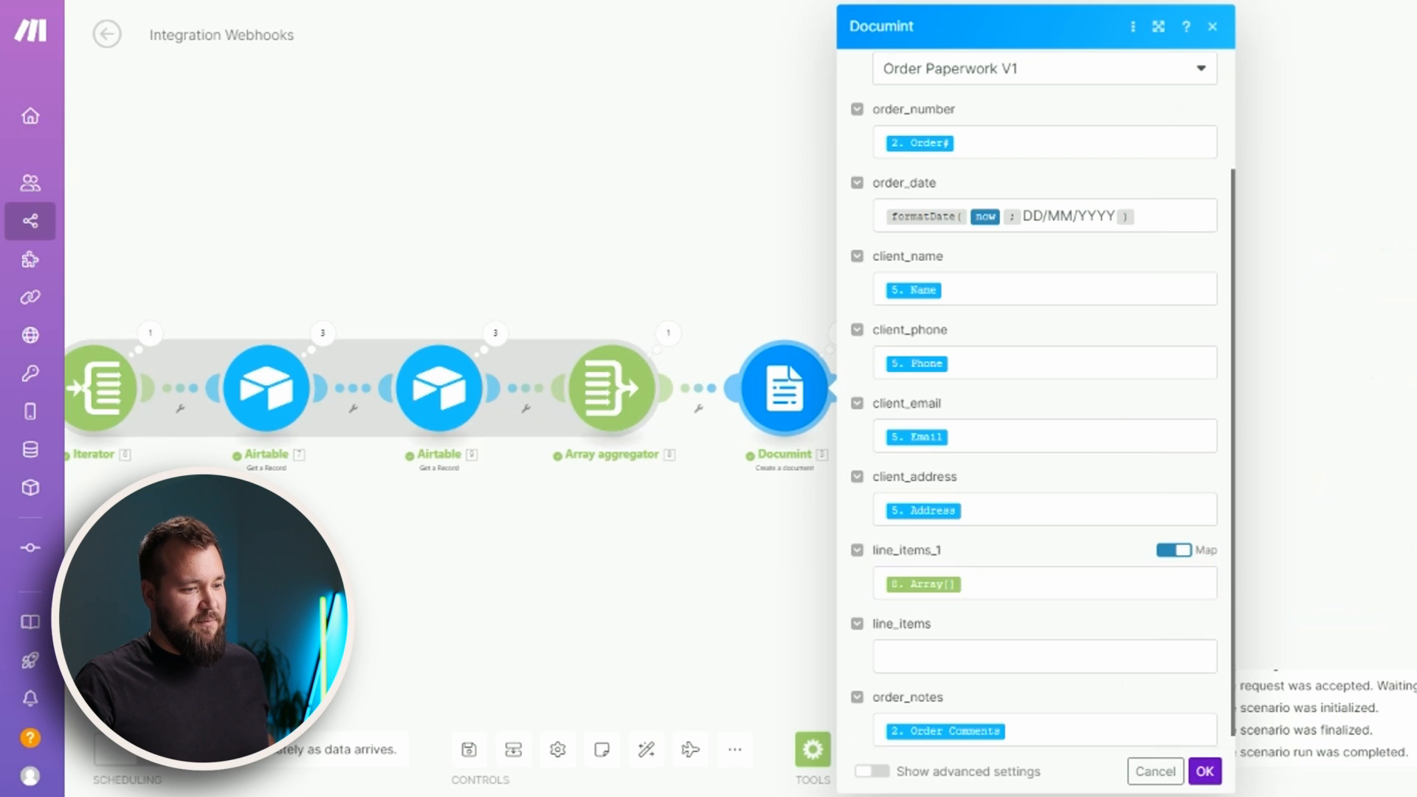
{"action": "left_click", "coordinate": [1205, 772]}
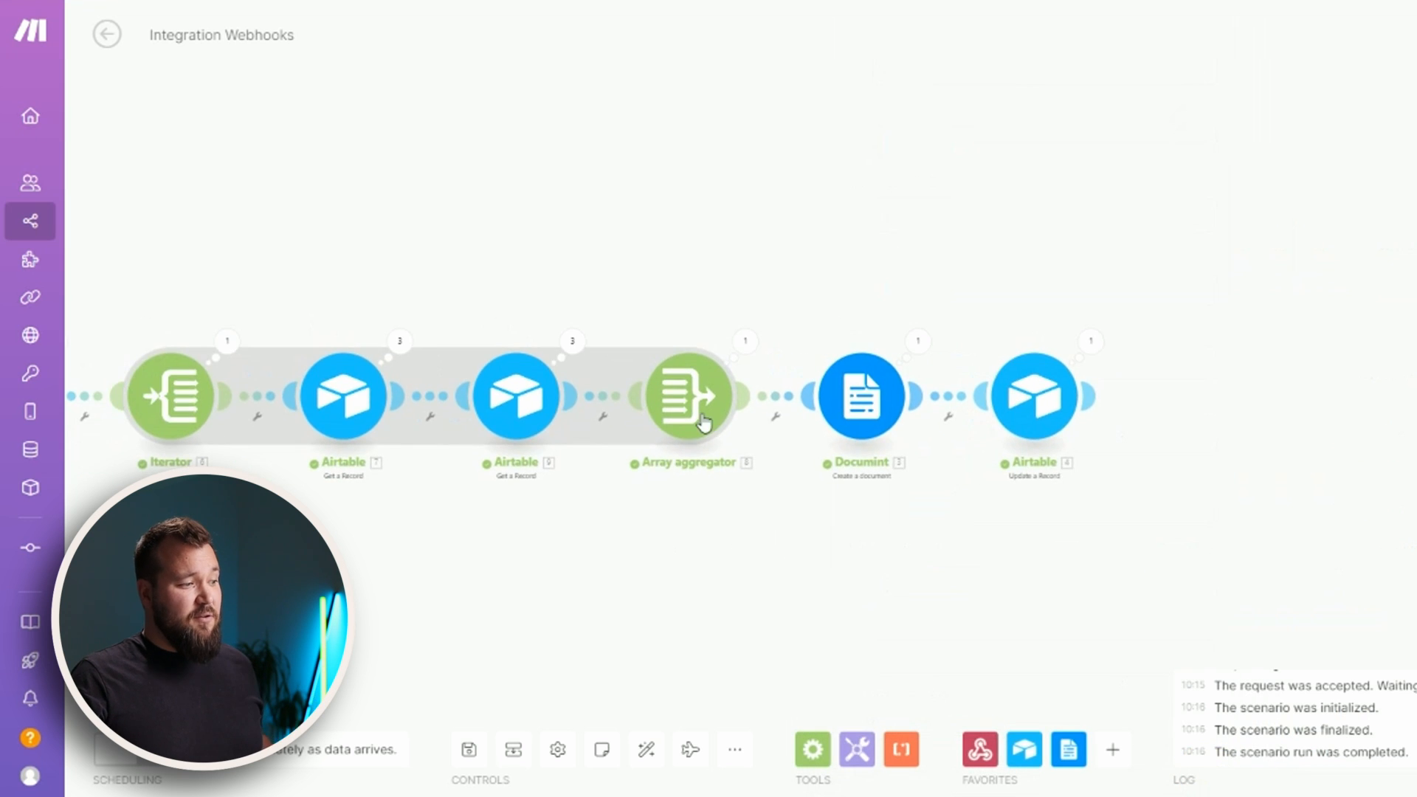
Set the Array aggregator's target structure type to line_items_1 of the Documint module and confirm.
{"action": "left_click", "coordinate": [693, 399]}
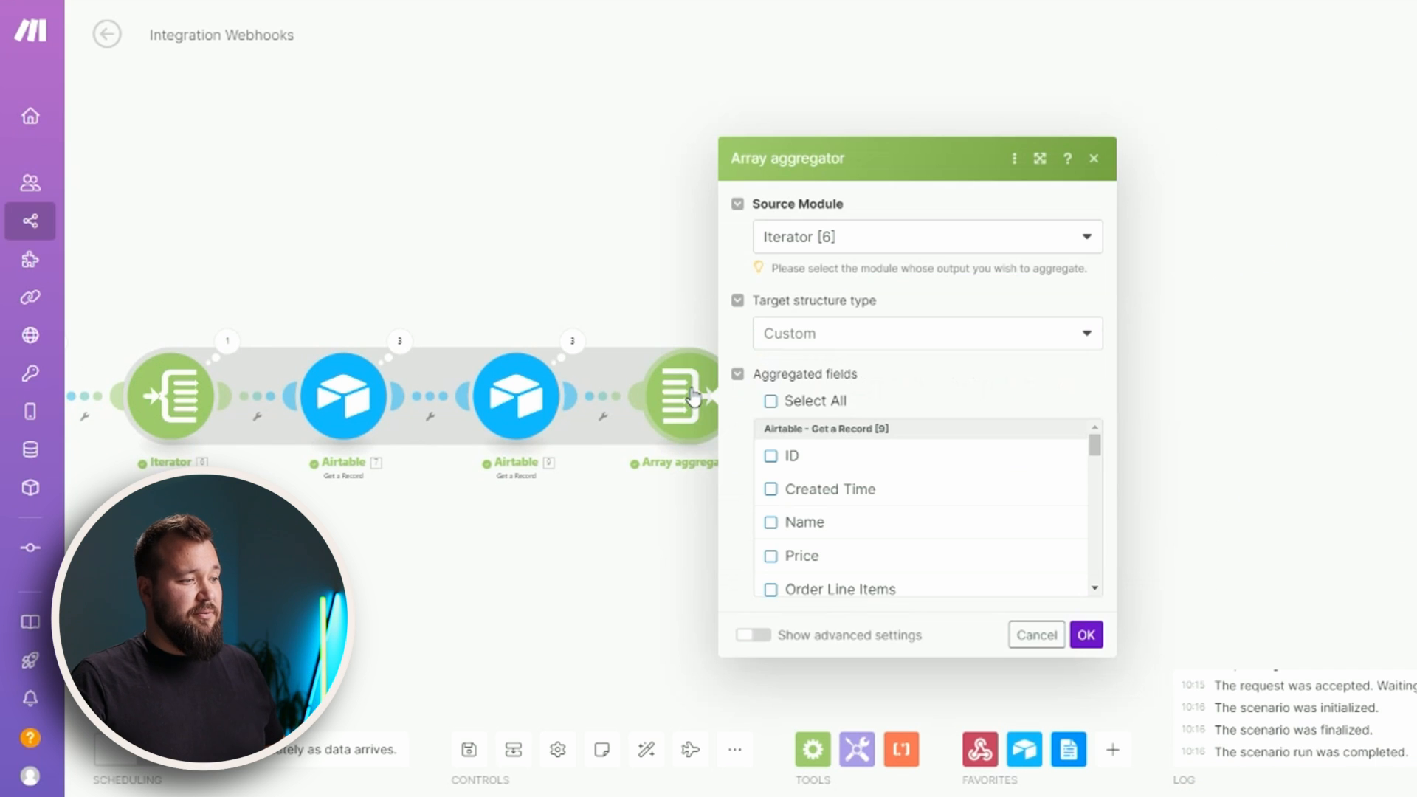
{"action": "left_click", "coordinate": [803, 341]}
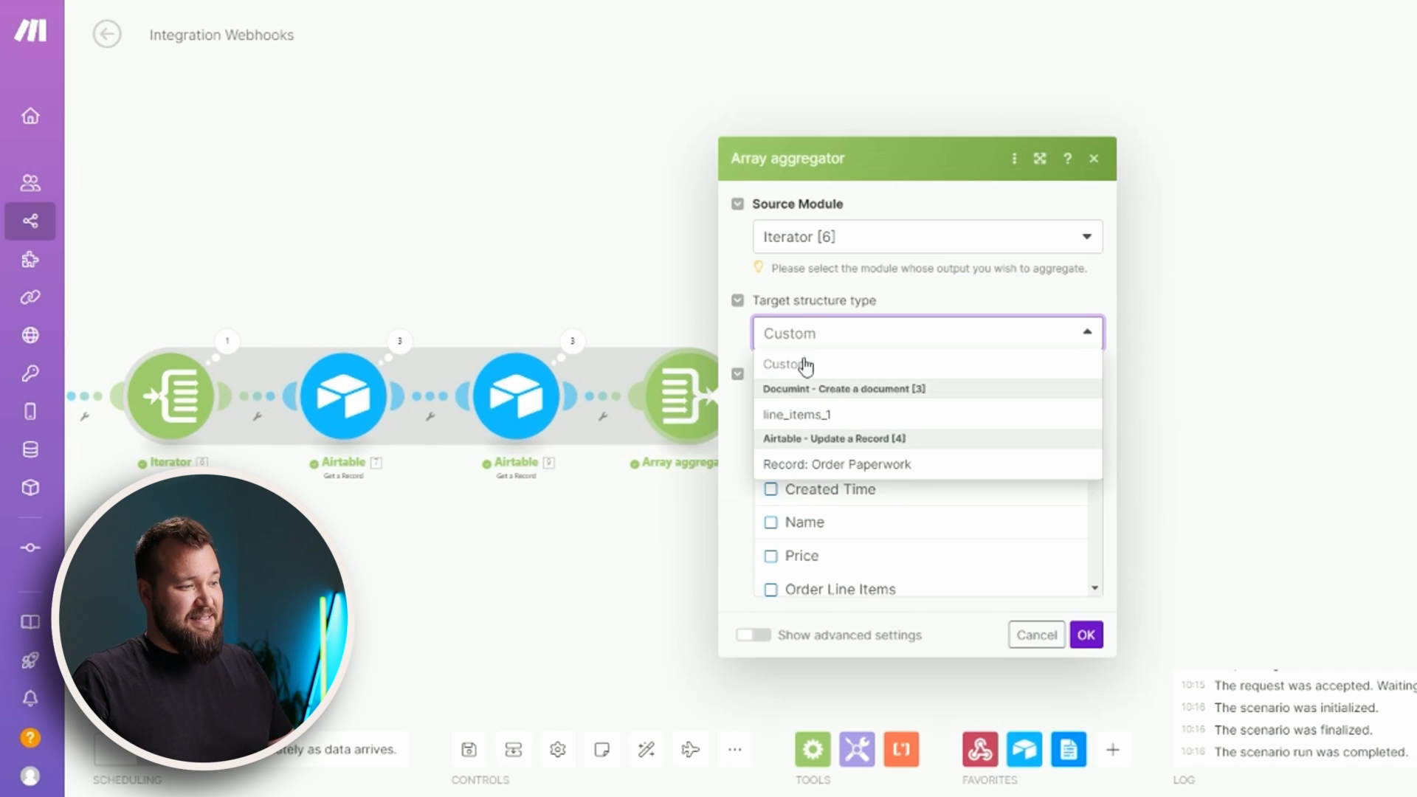
{"action": "left_click", "coordinate": [815, 416]}
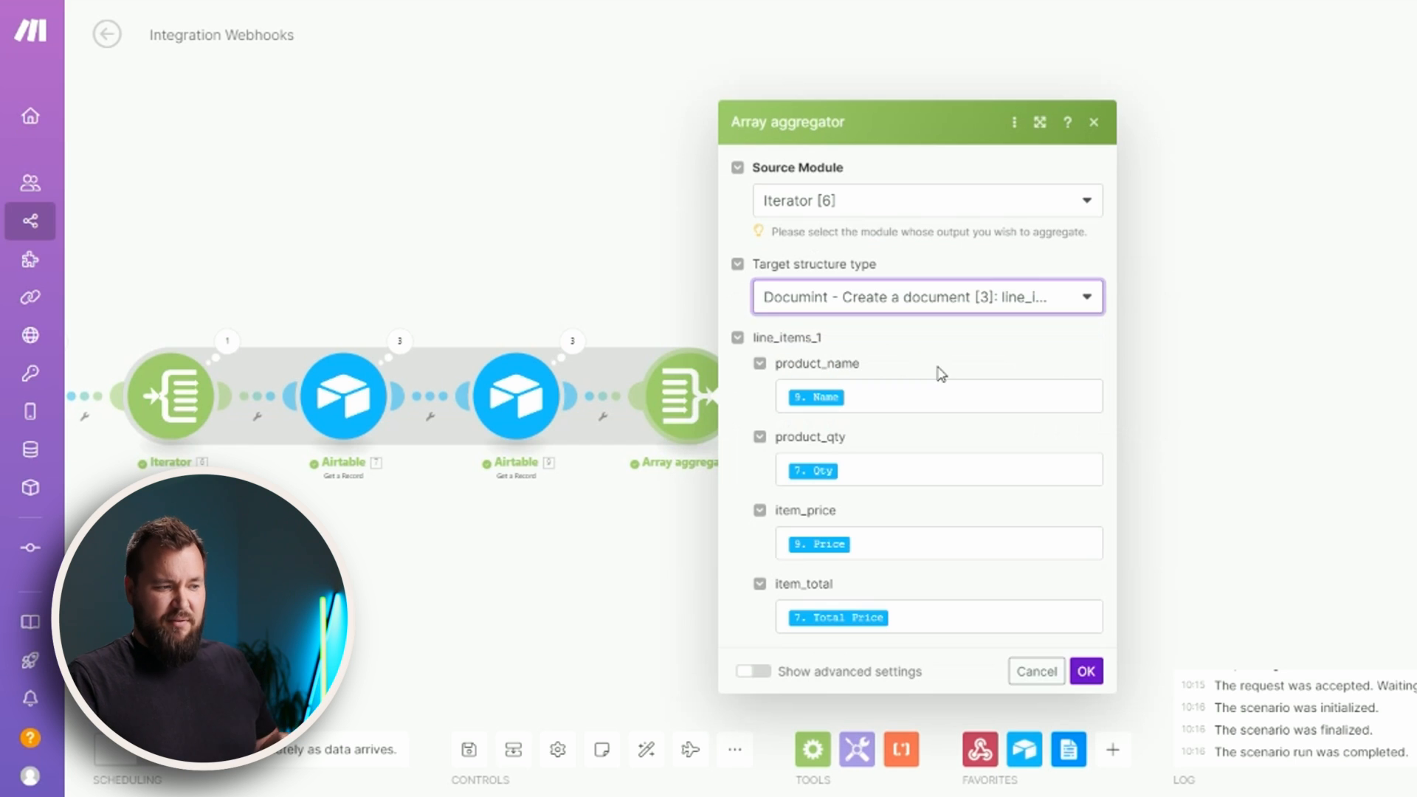
{"action": "left_click", "coordinate": [1085, 678]}
{"action": "left_click_drag", "start_coordinate": [423, 577], "coordinate": [550, 581]}
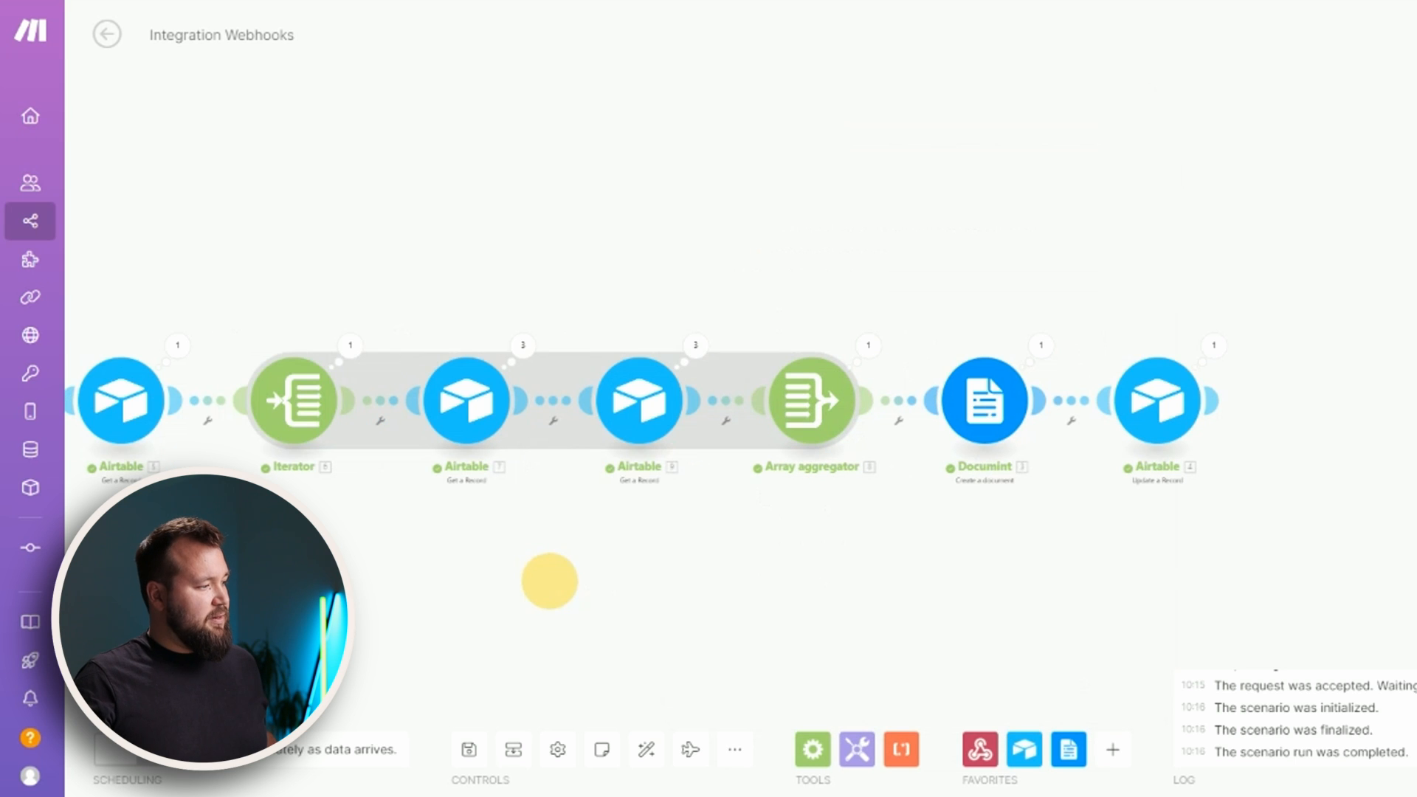
{"action": "left_click", "coordinate": [669, 585]}
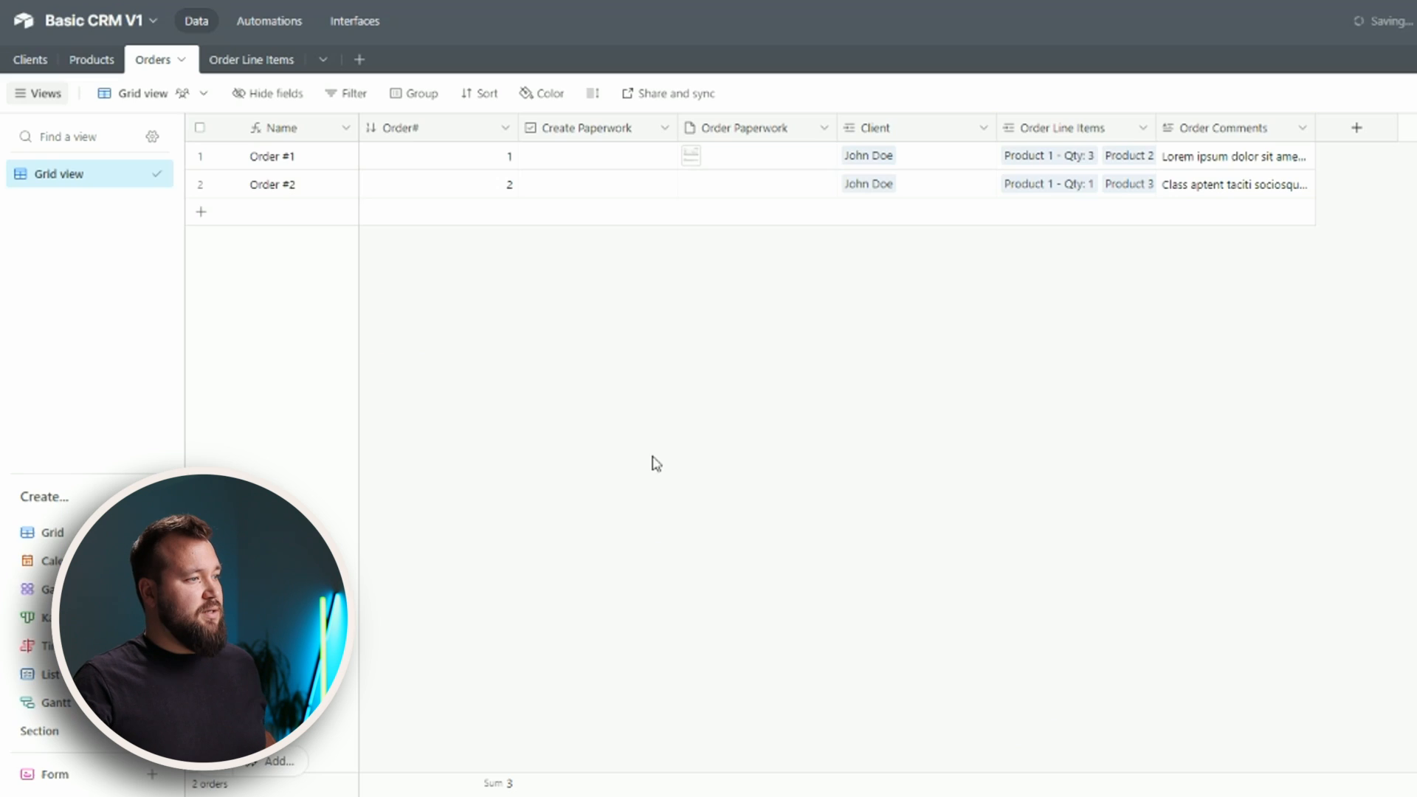
Switch to Airtable, enable Create Paperwork for Order #1 and review the generated Order Paperwork PDF.
{"action": "left_click", "coordinate": [599, 155]}
{"action": "left_click", "coordinate": [700, 161]}
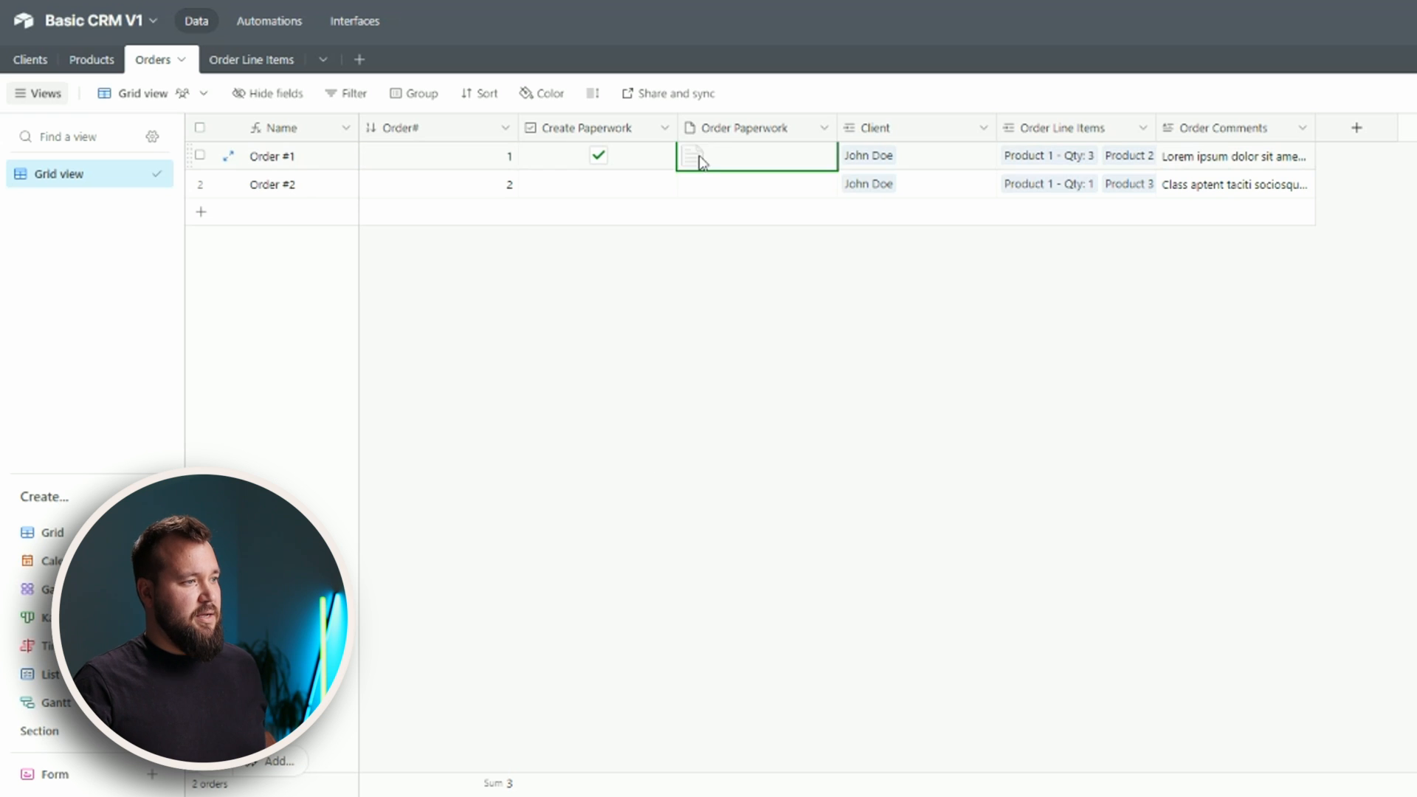
{"action": "left_click", "coordinate": [697, 160]}
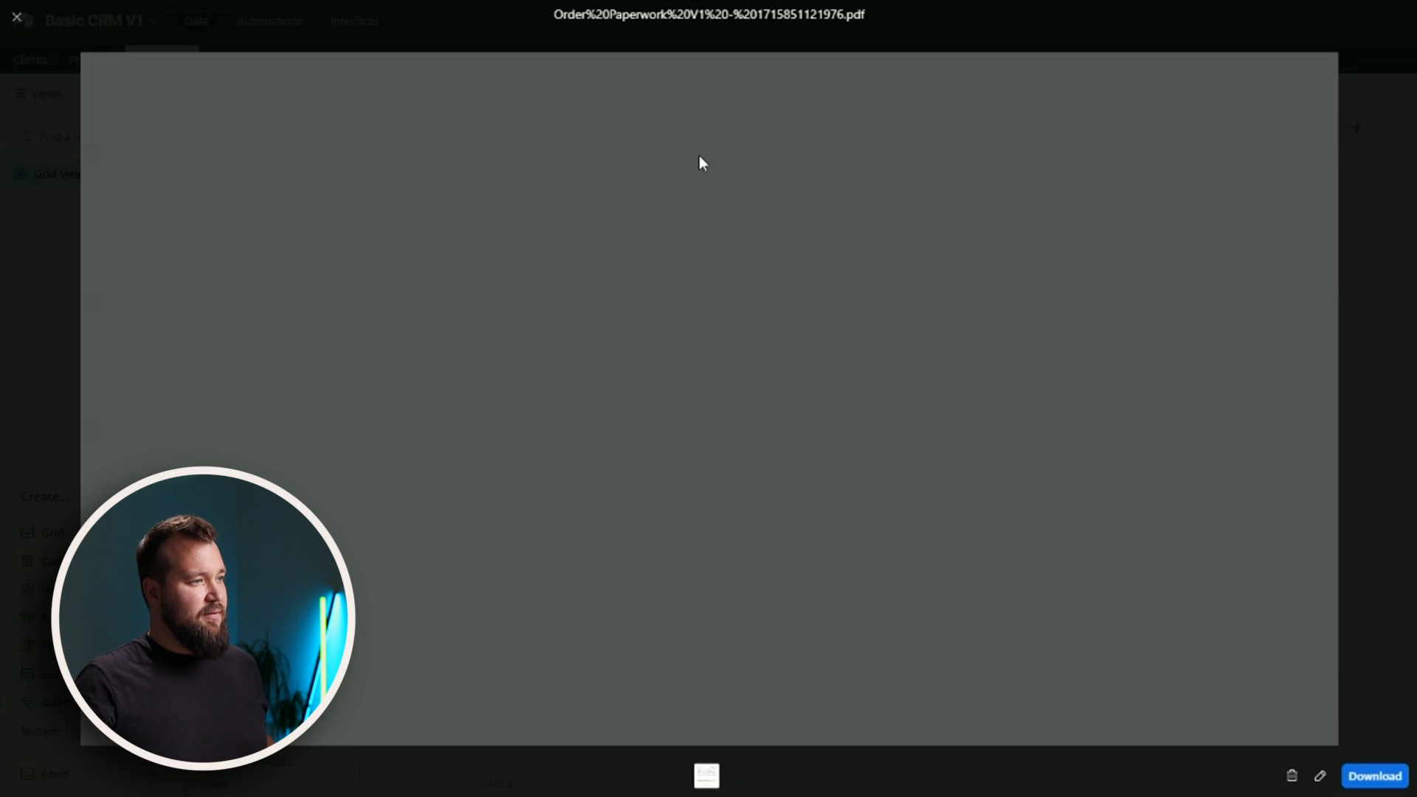
{"action": "scroll", "coordinate": [913, 292], "scroll_direction": "down", "scroll_amount": 2}
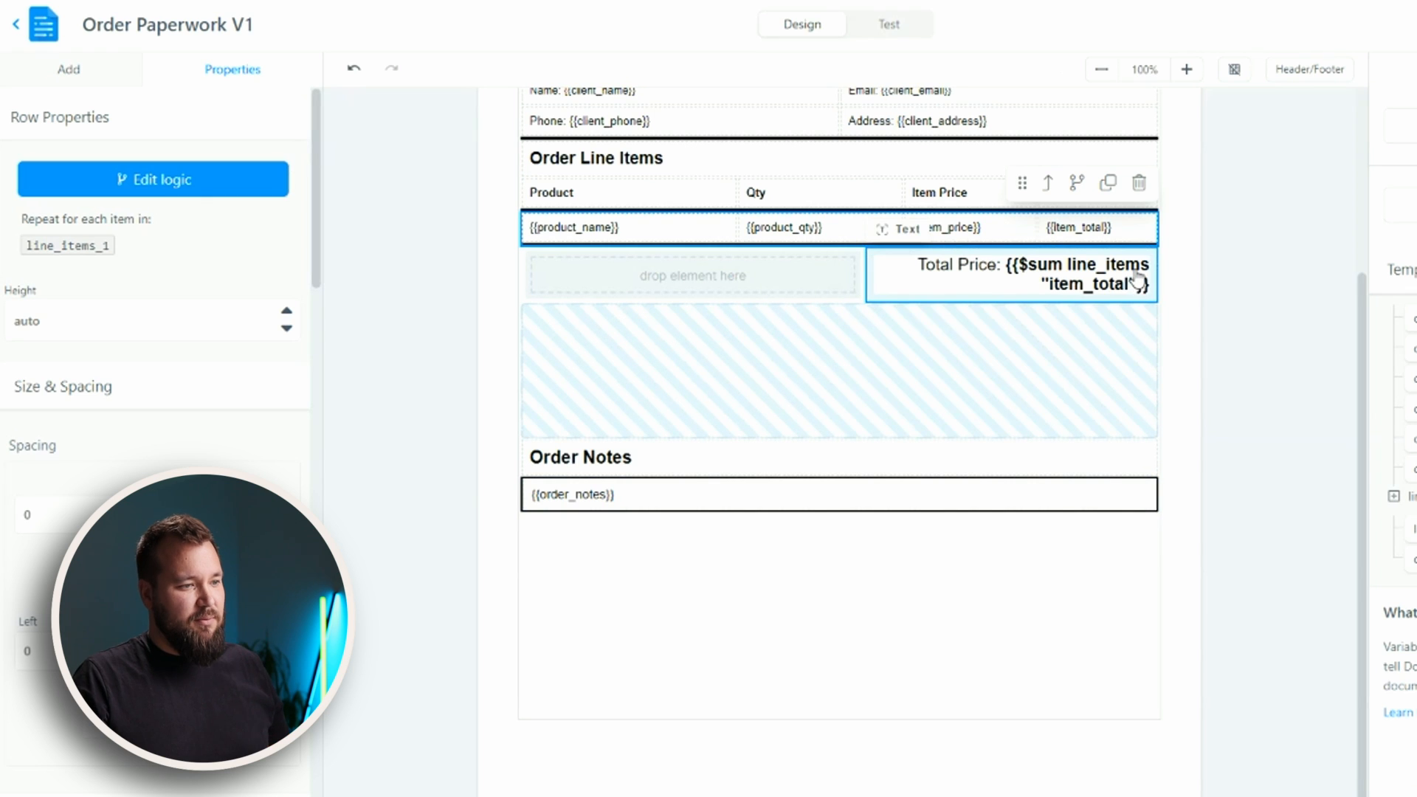
In the Documint template, change the Total Price formula to {{$sum line_items_1 "item_total"}} and let the template save.
{"action": "left_click", "coordinate": [1141, 280]}
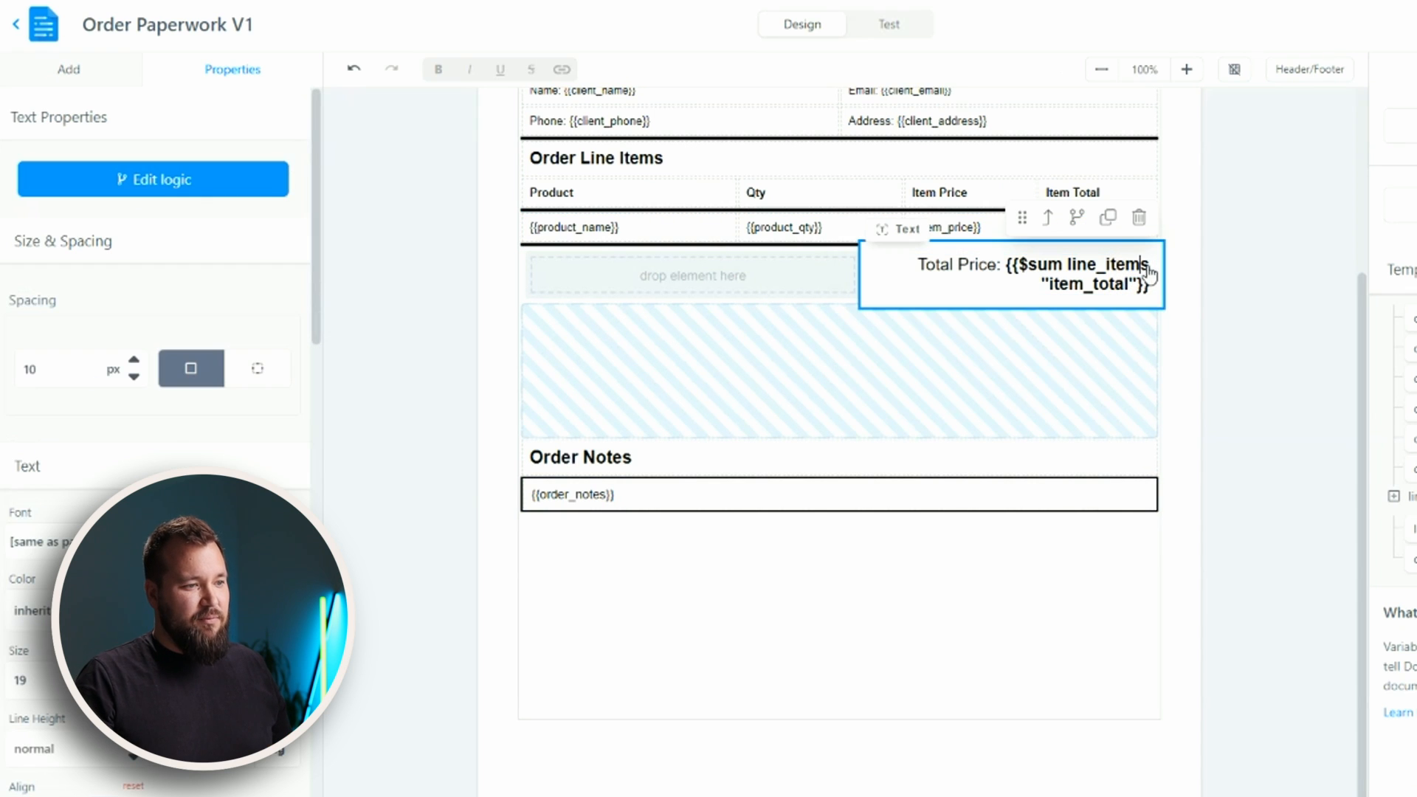
{"action": "left_click", "coordinate": [1148, 269]}
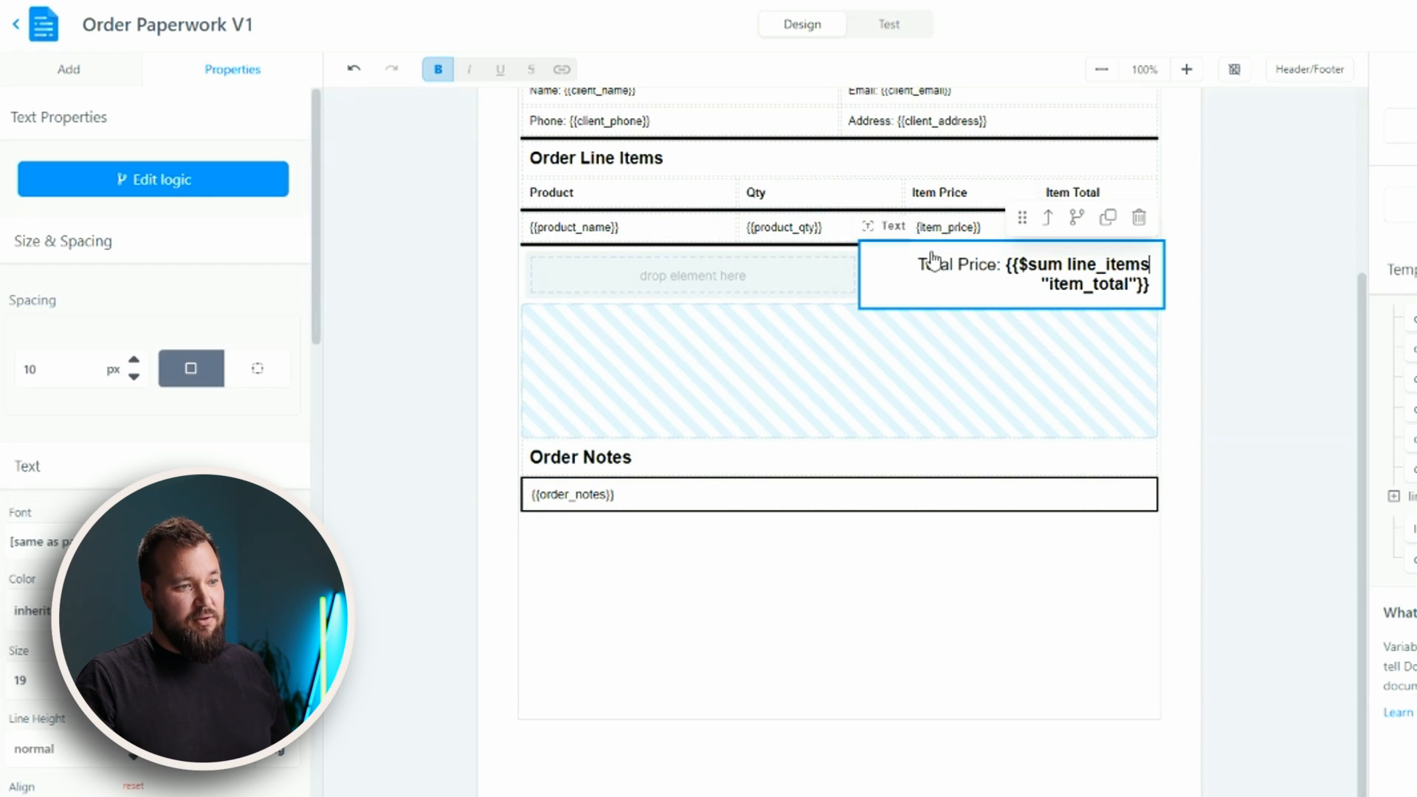
{"action": "type", "text": "_1"}
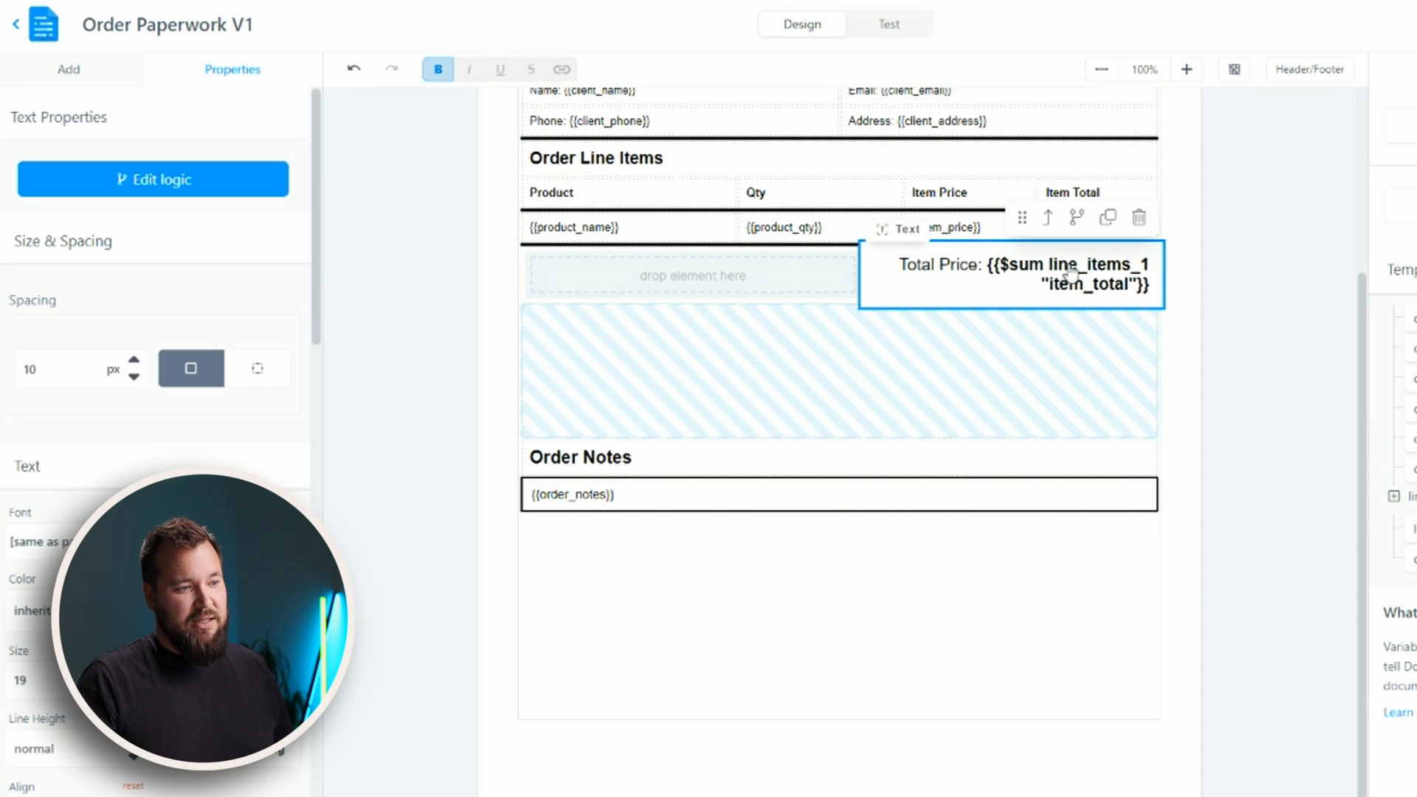
{"action": "left_click", "coordinate": [1236, 265]}
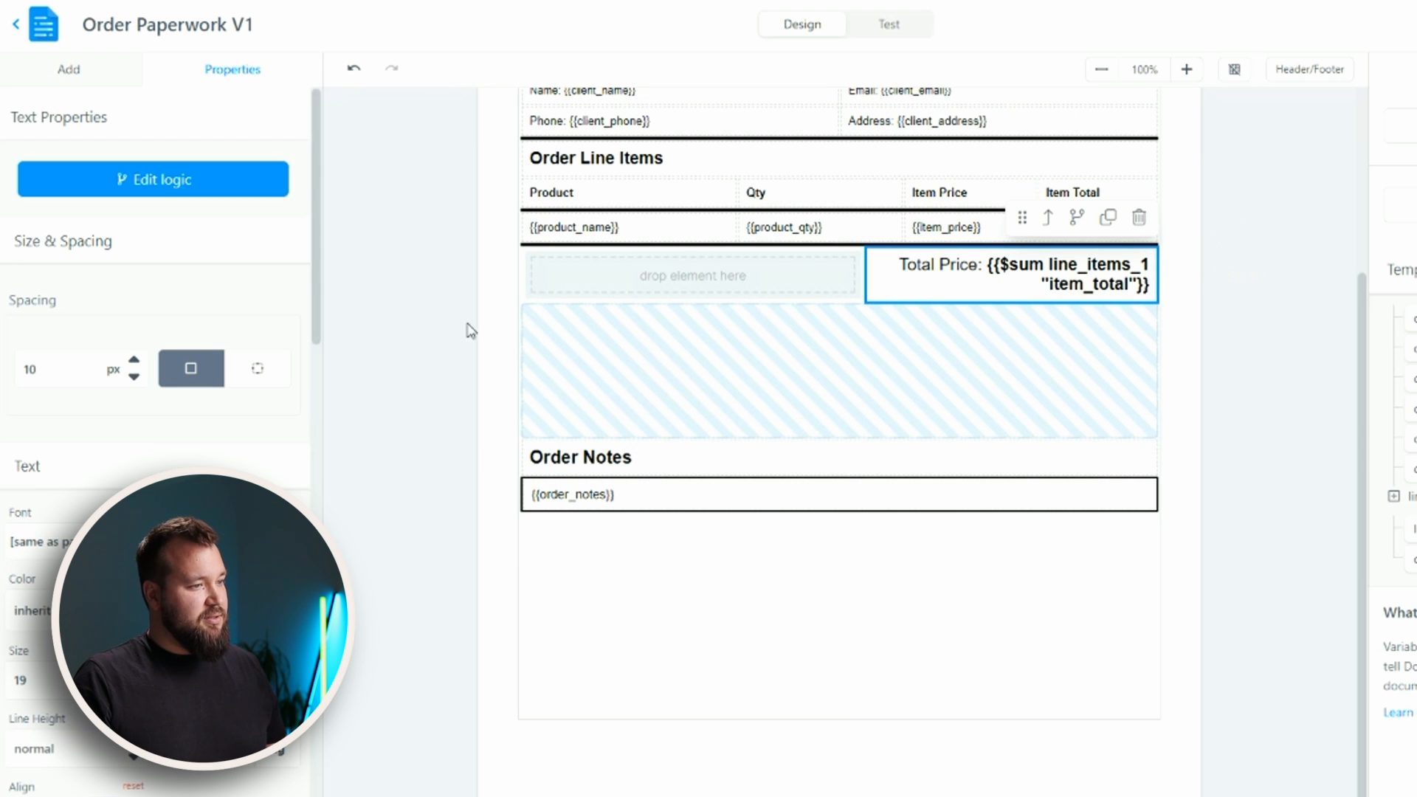
{"action": "left_click", "coordinate": [389, 258]}
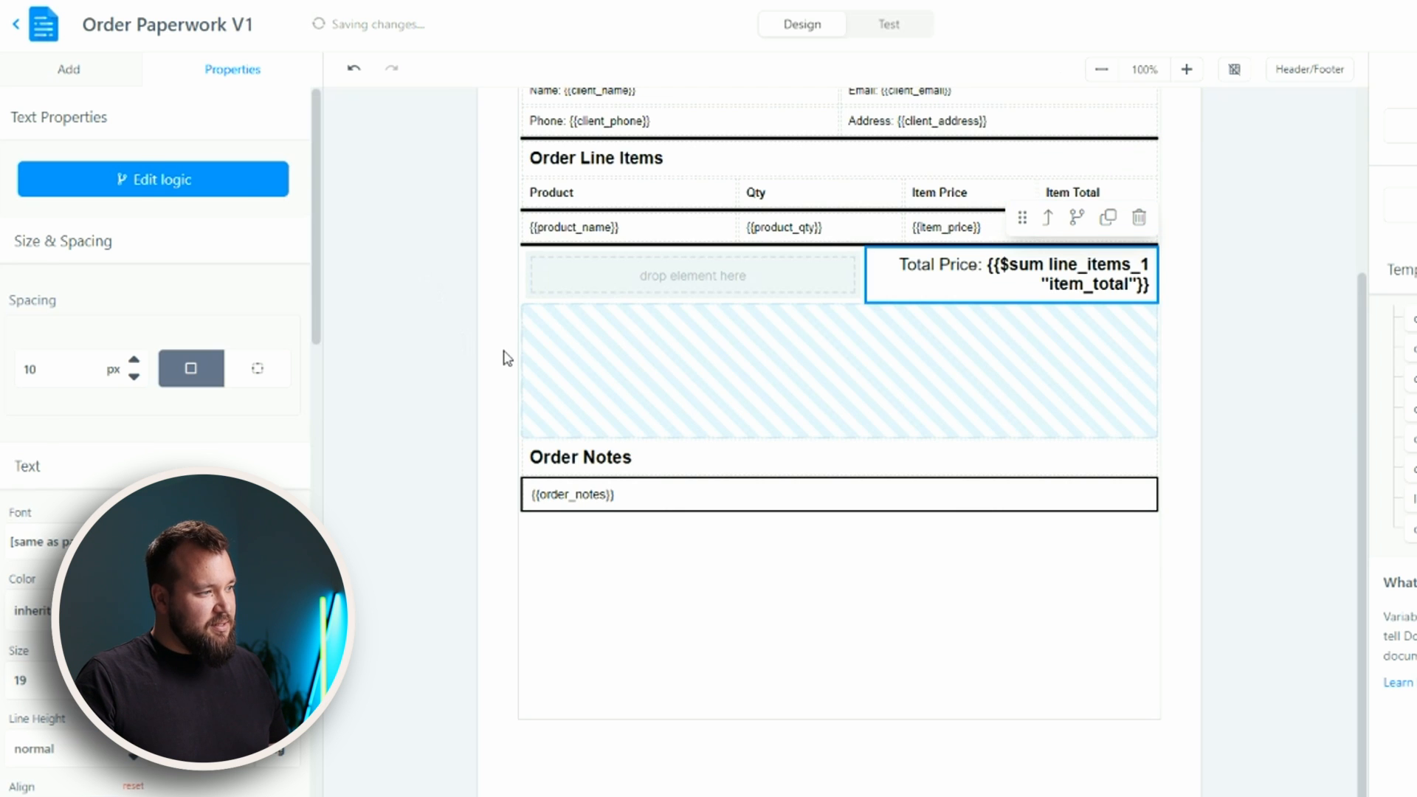
{"action": "left_click", "coordinate": [507, 358]}
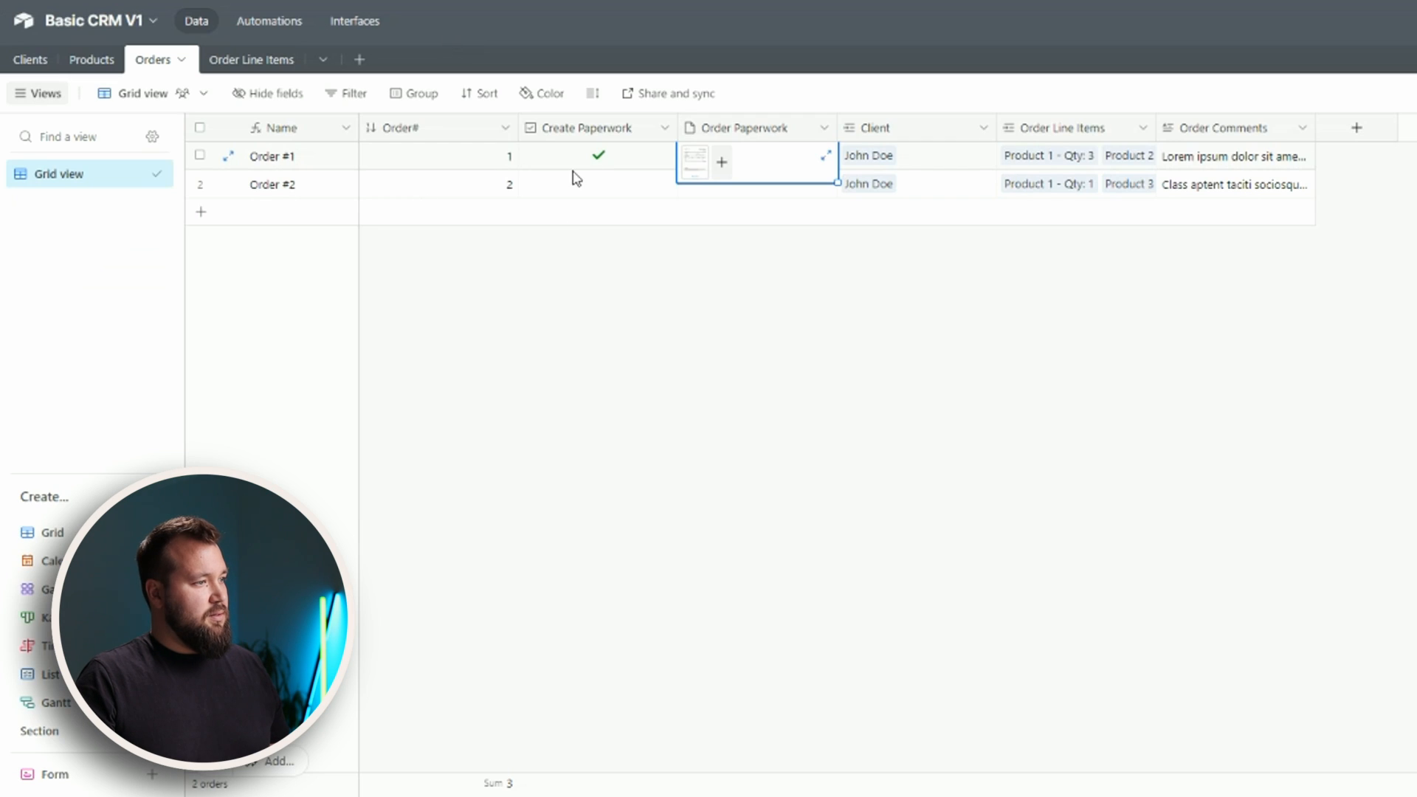
In Airtable, trigger Create Paperwork for Order #1 again and review the regenerated Order Confirmation PDF.
{"action": "left_click", "coordinate": [595, 153]}
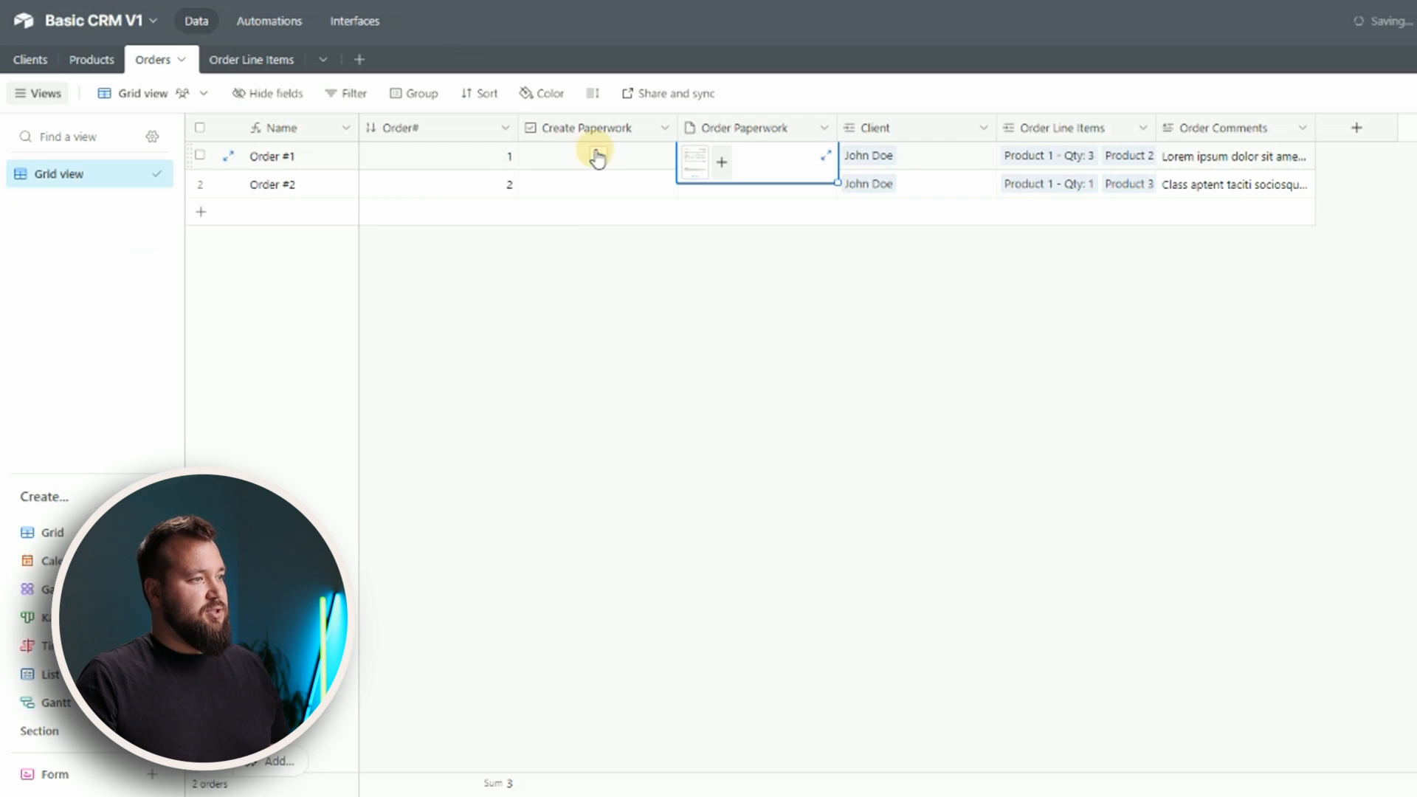
{"action": "left_click", "coordinate": [691, 155]}
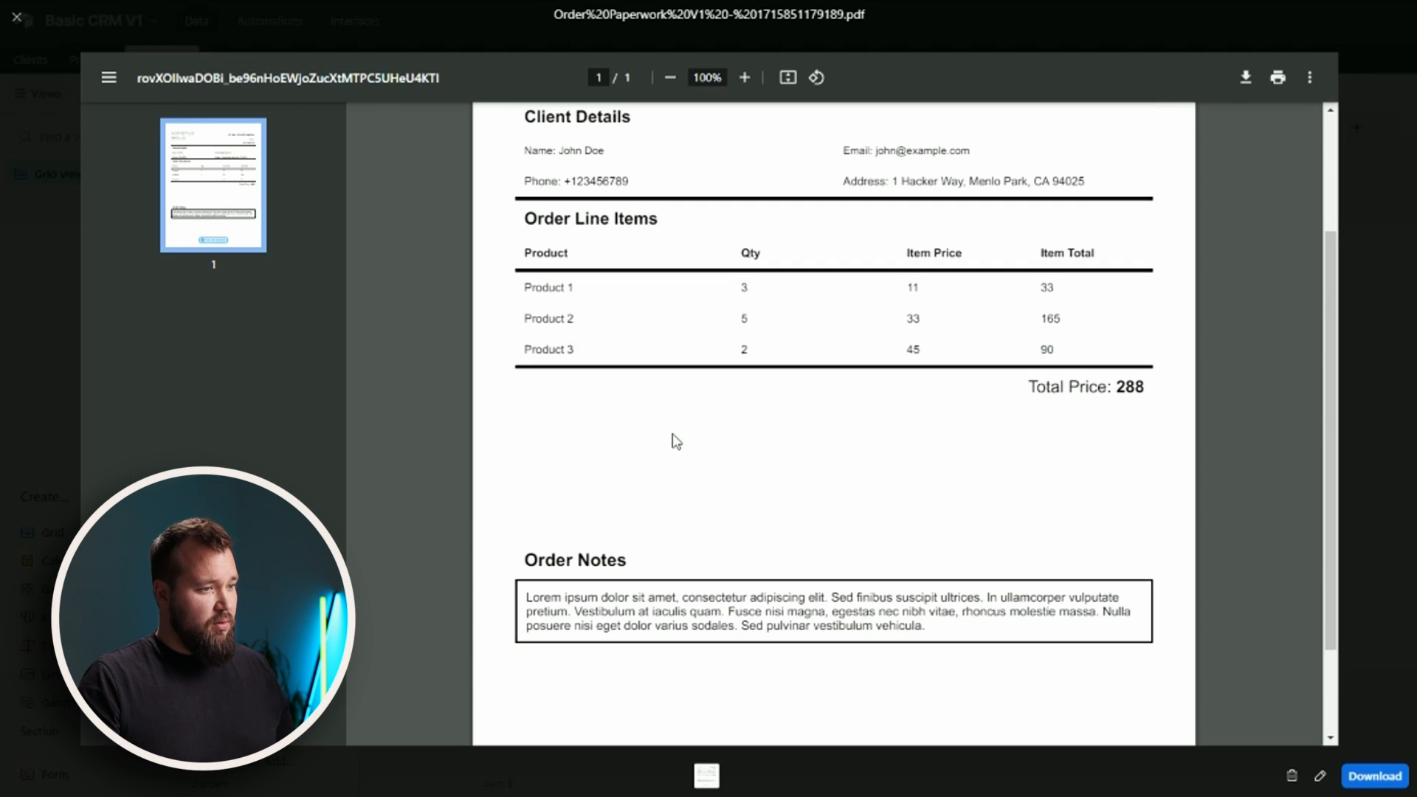
{"action": "scroll", "coordinate": [677, 441], "scroll_direction": "up", "scroll_amount": 3}
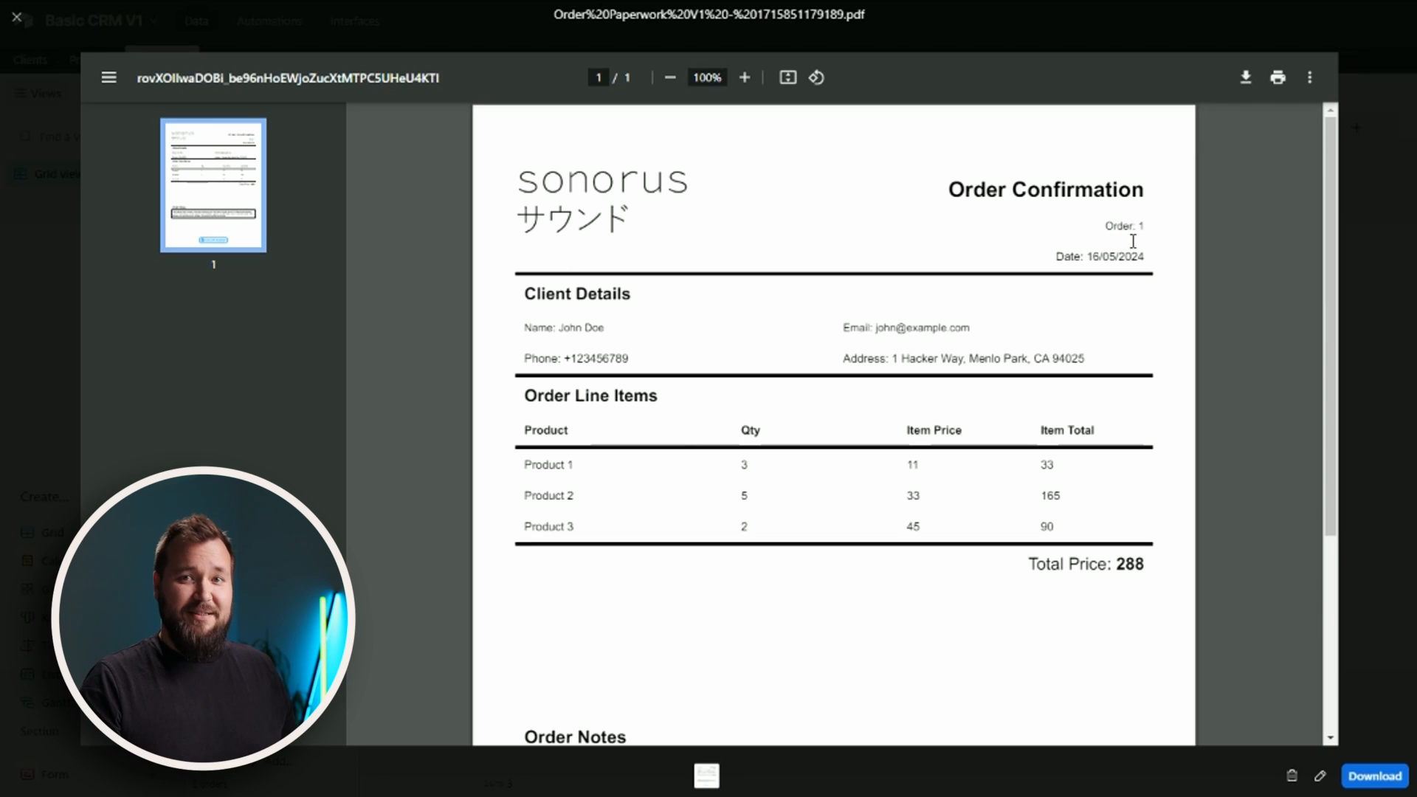